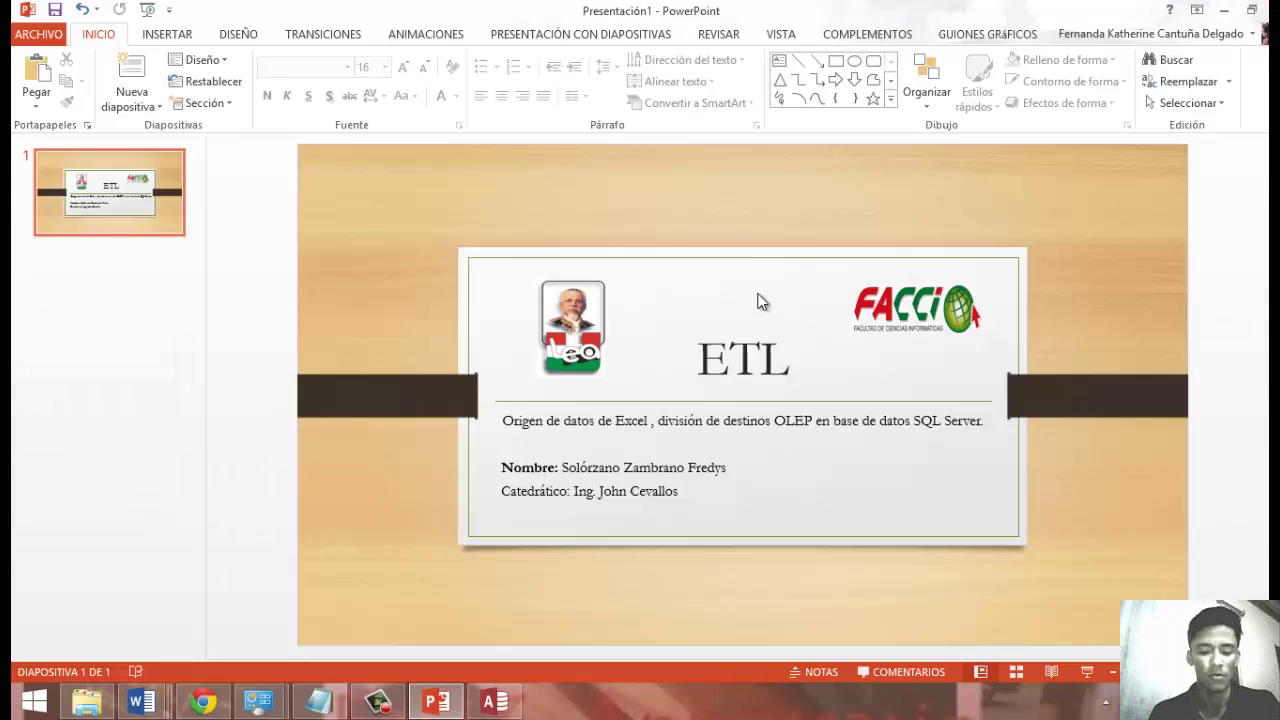
Launch Visual Studio from the Start screen search, leaving PowerPoint behind.
click(34, 701)
text(tool)
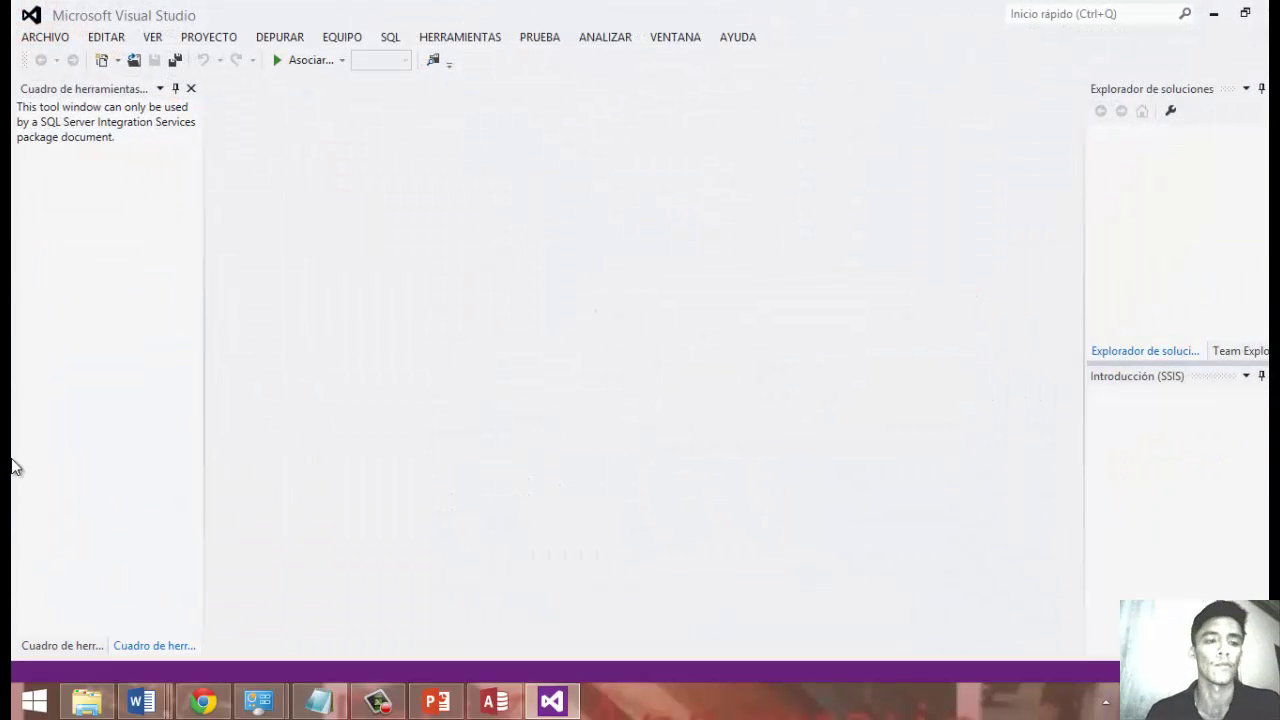
Create a new Integration Services project and solution named Datos.
click(45, 37)
click(45, 37)
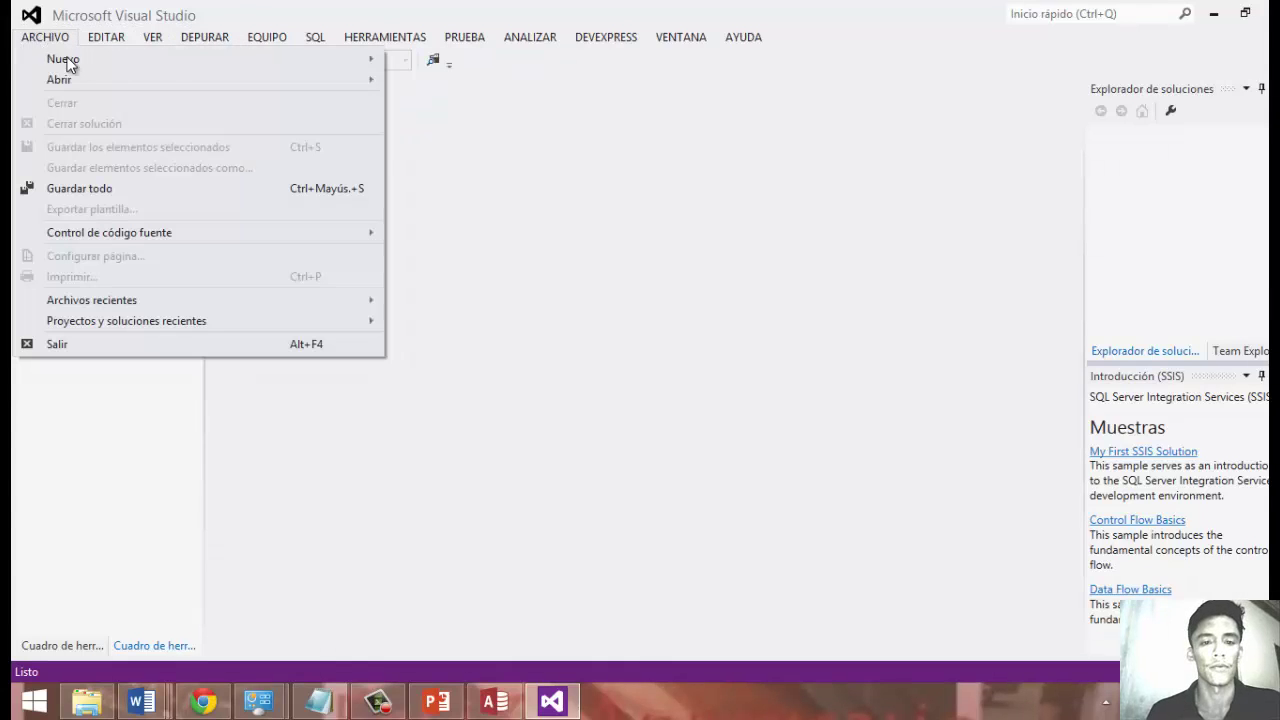
mouse_move(210, 60)
click(428, 63)
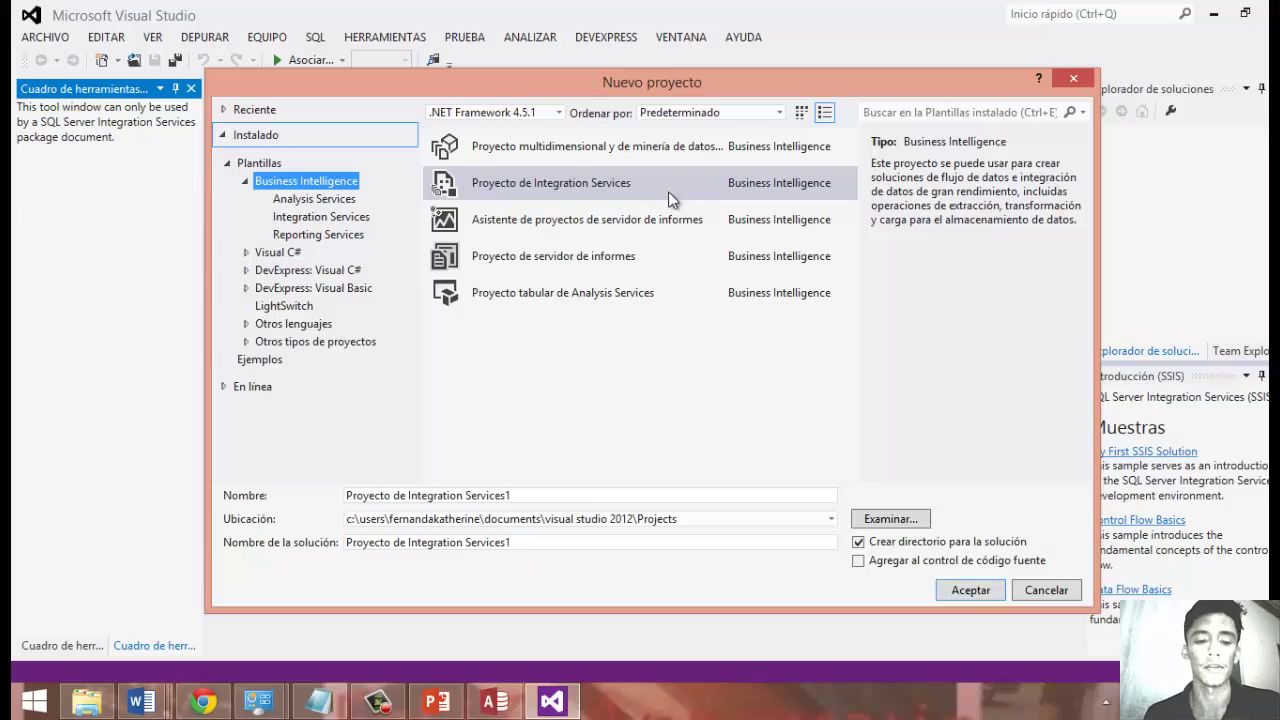
click(529, 497)
drag(510, 497, 340, 512)
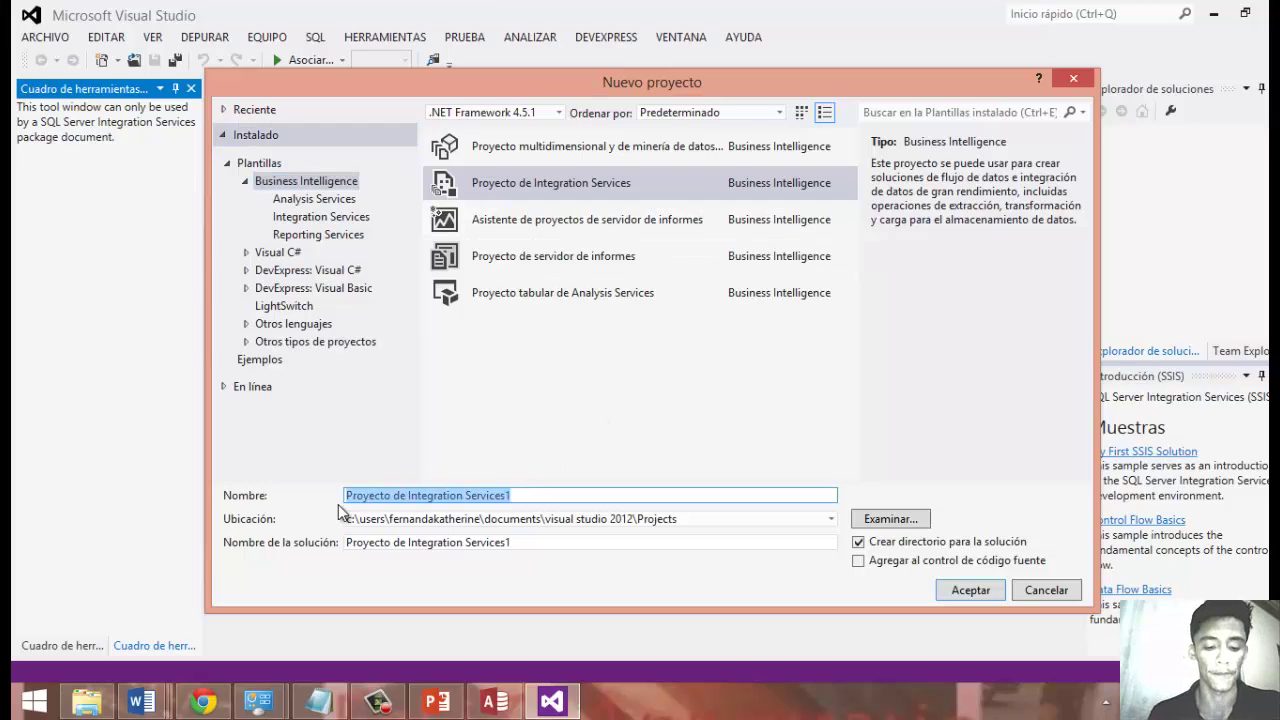
text(Datos)
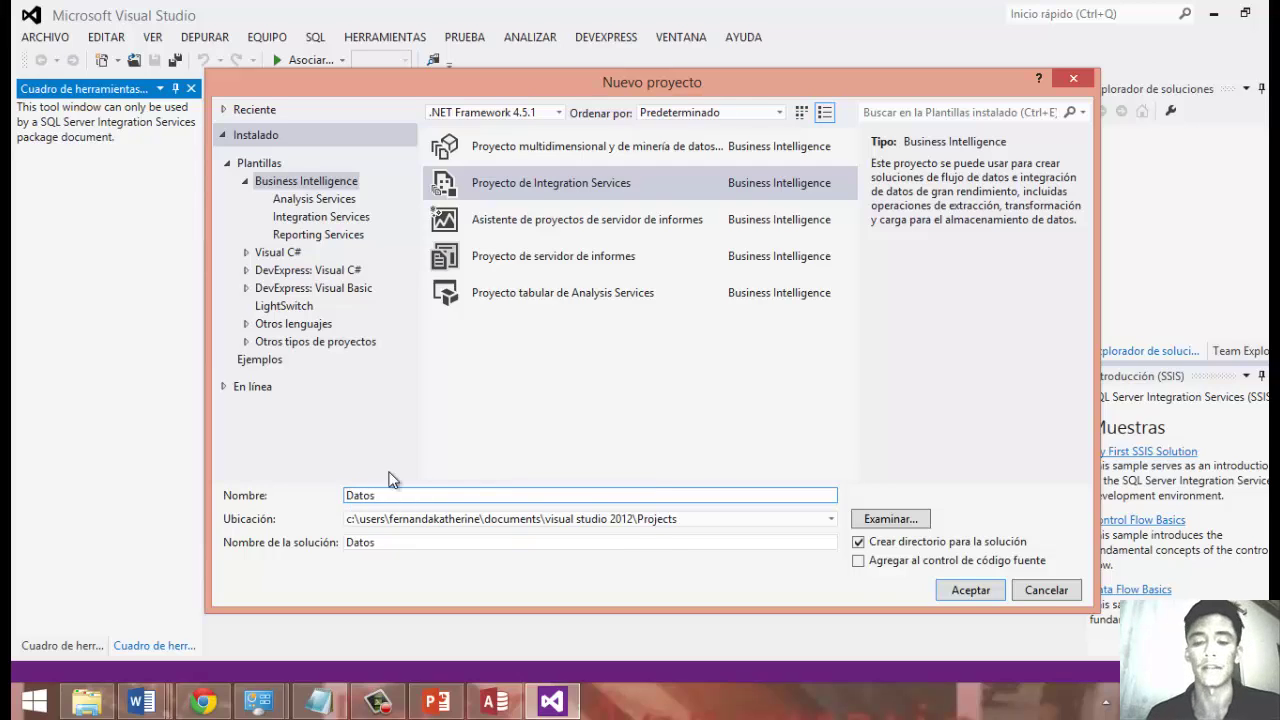
click(982, 596)
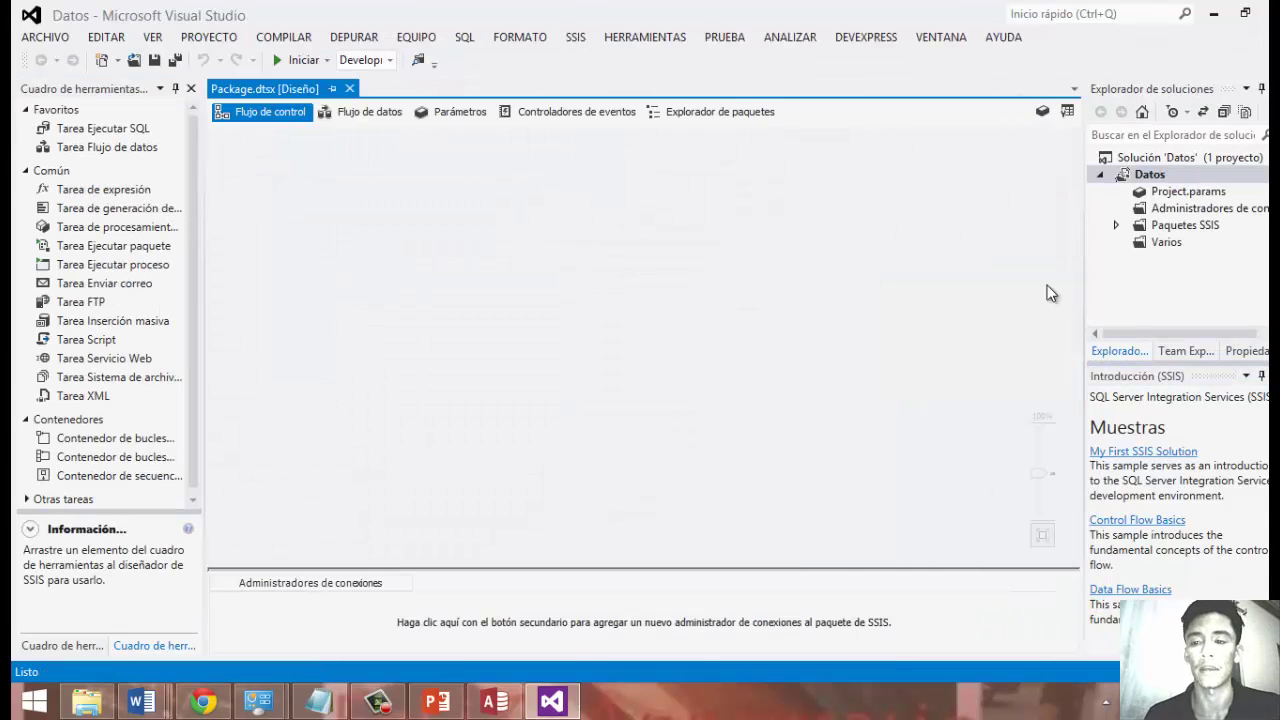
Rename the package Package.dtsx to Datos.dtsx.
double_click(1140, 228)
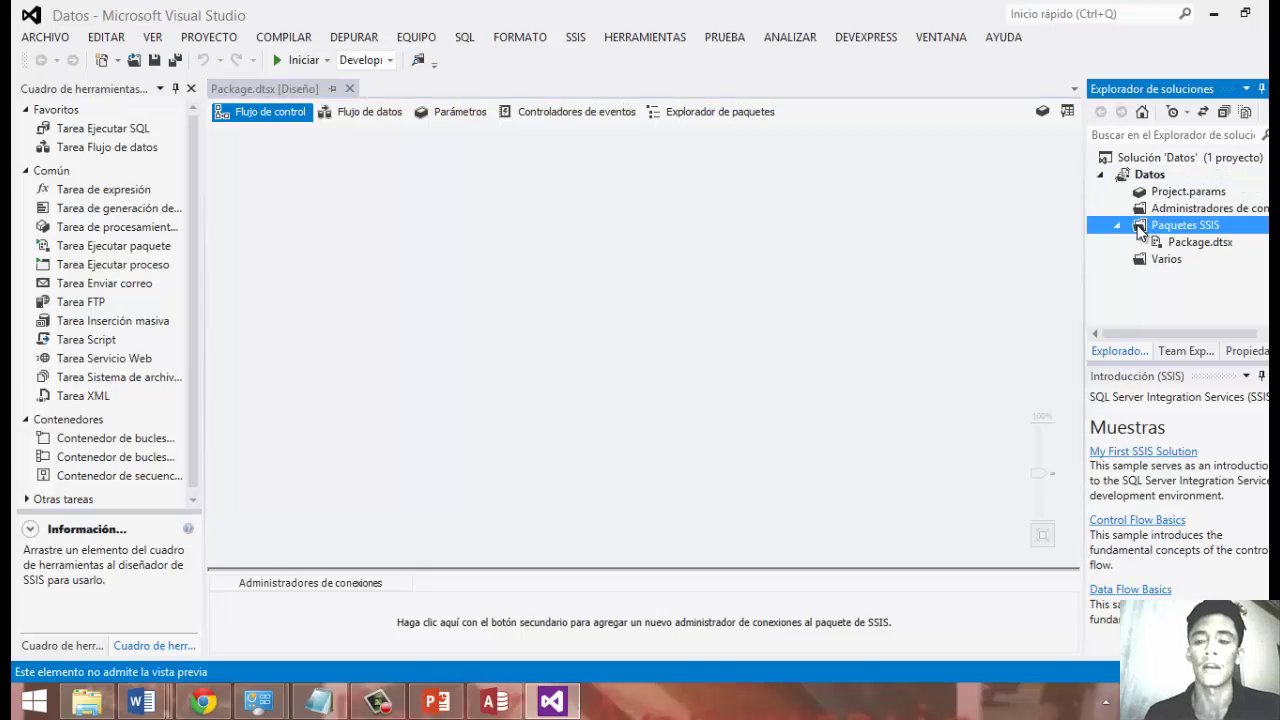
click(1174, 244)
right_click(1172, 244)
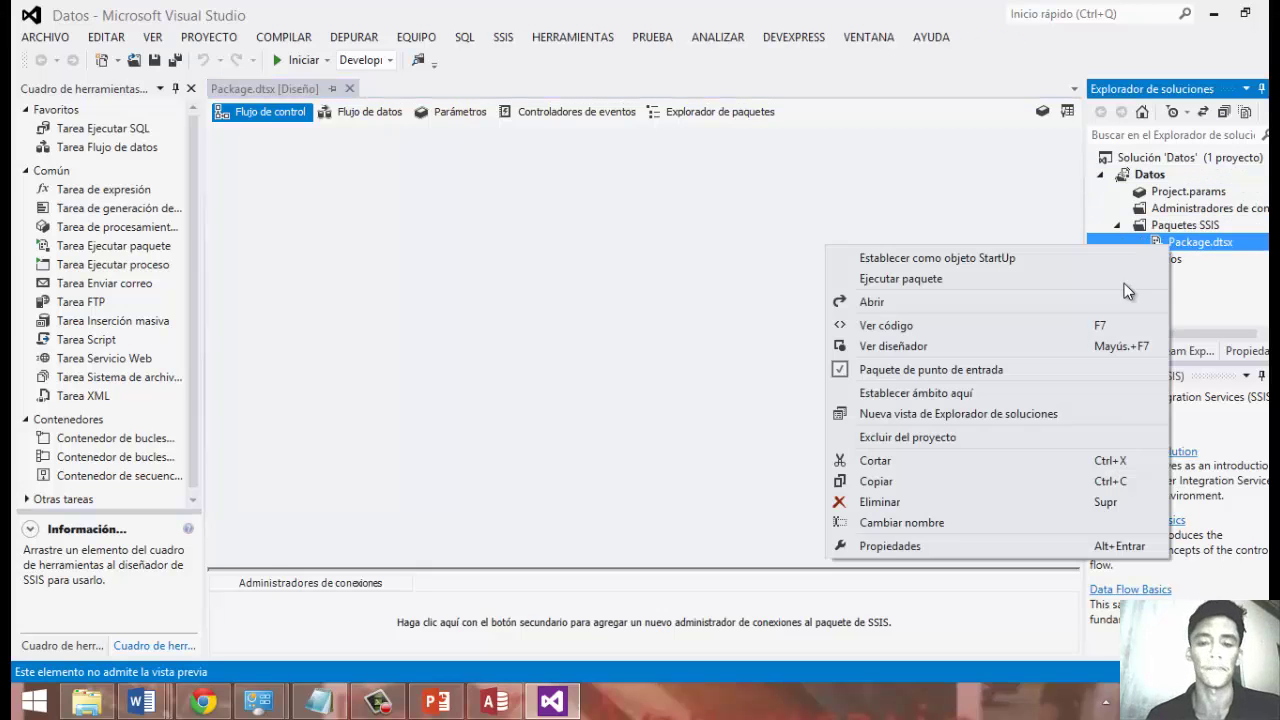
click(928, 522)
text(Datos)
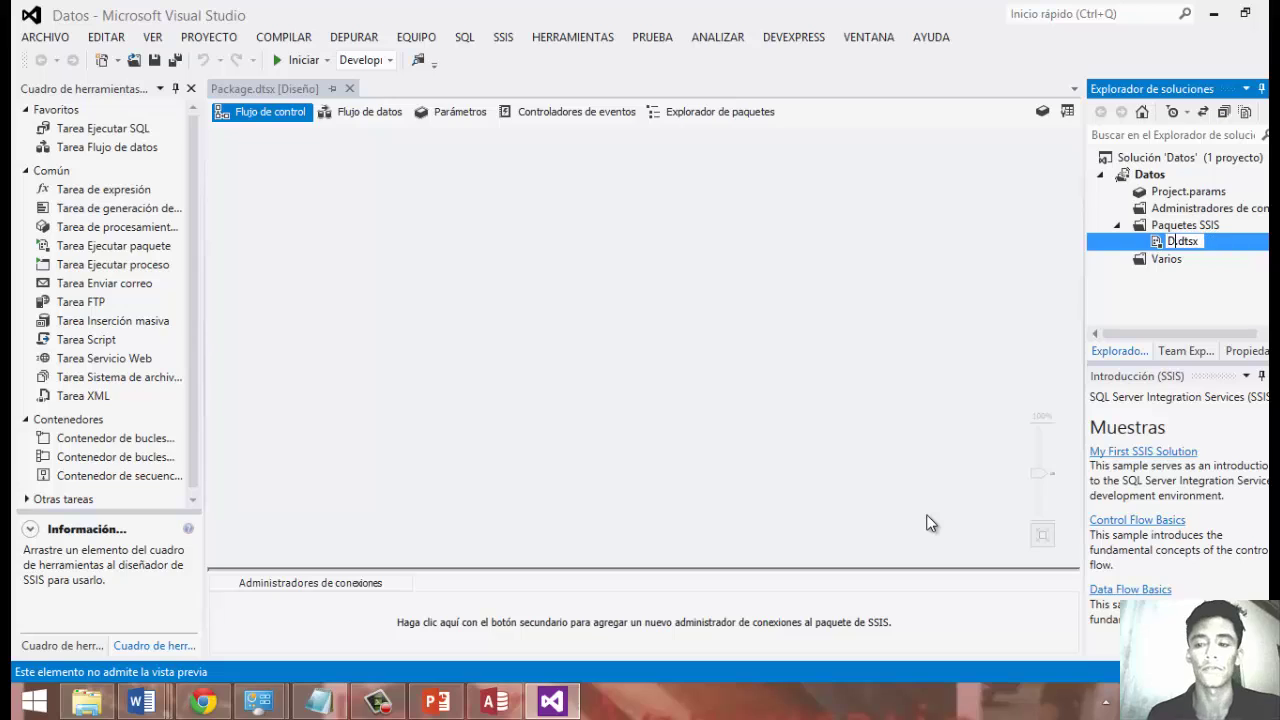
key(Return)
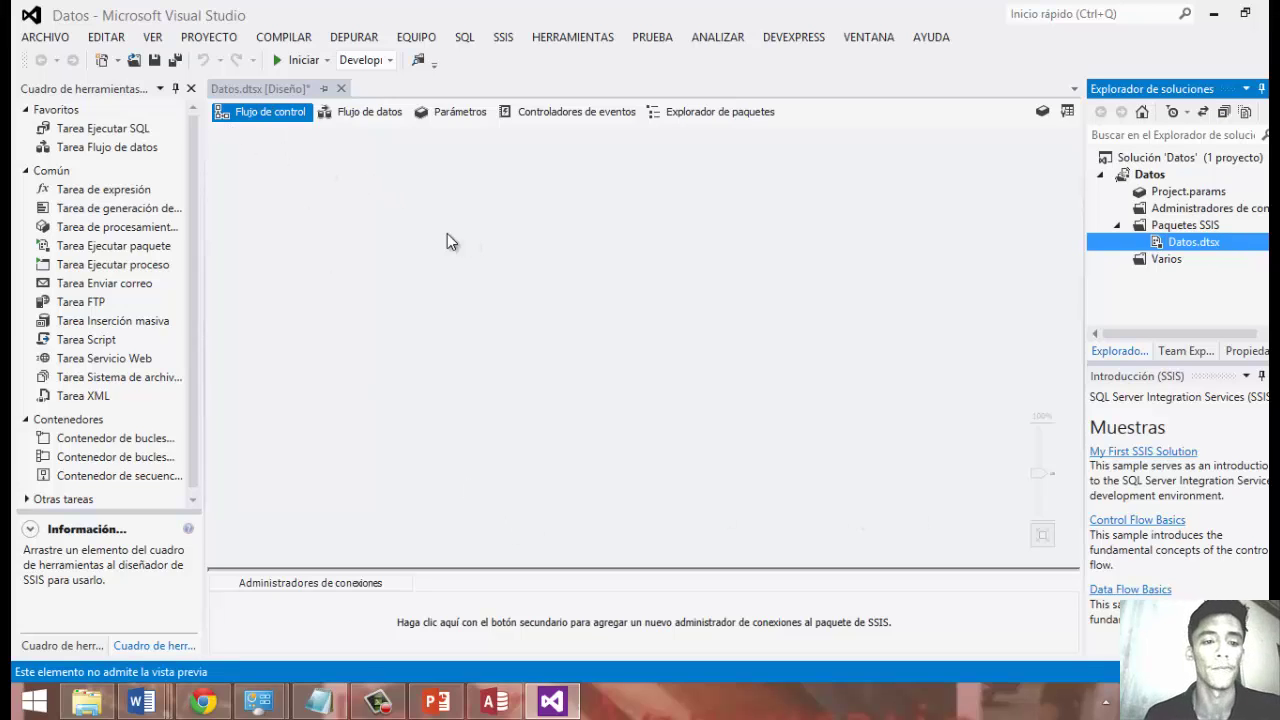
Add a Data Flow Task to the package's control flow.
click(332, 216)
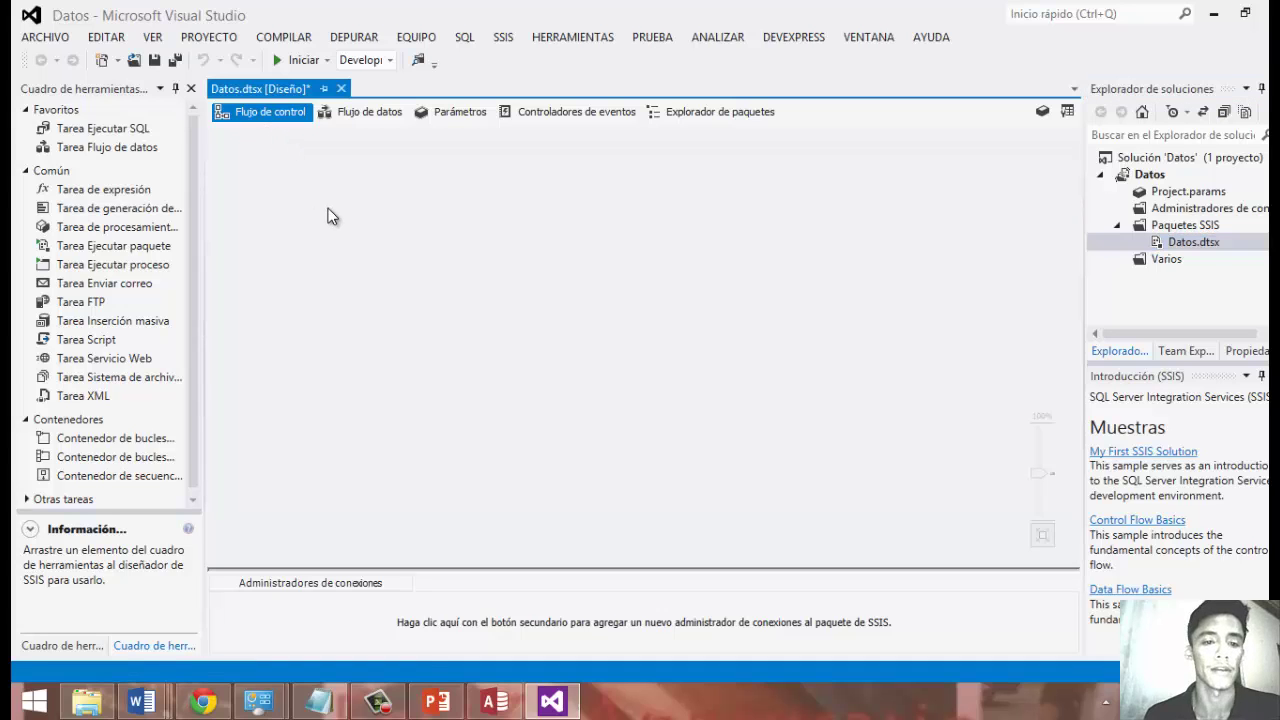
click(366, 111)
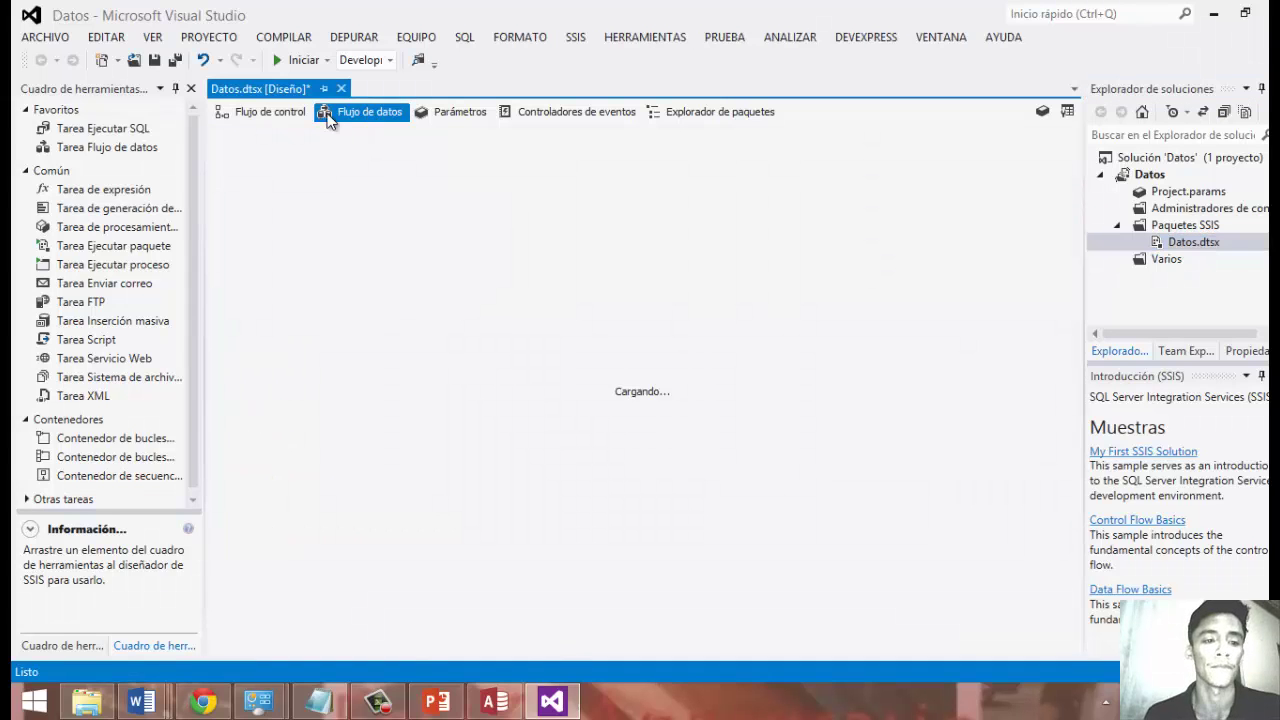
click(264, 112)
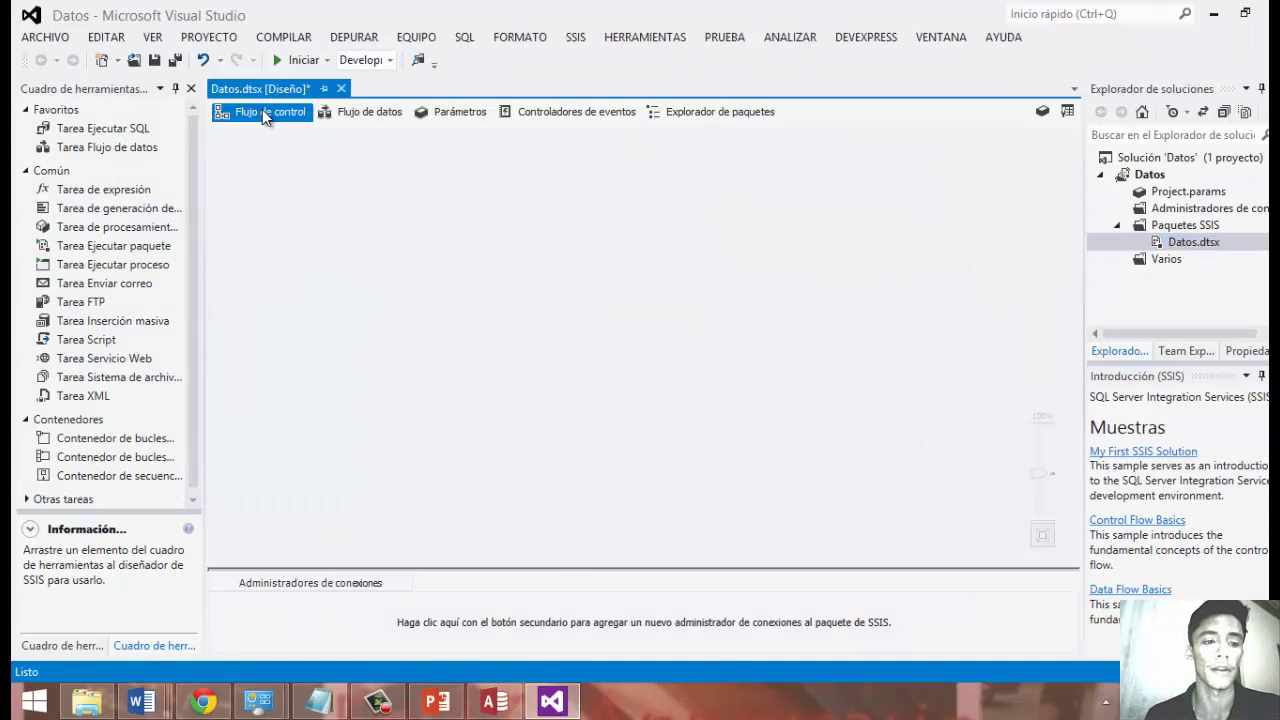
click(125, 152)
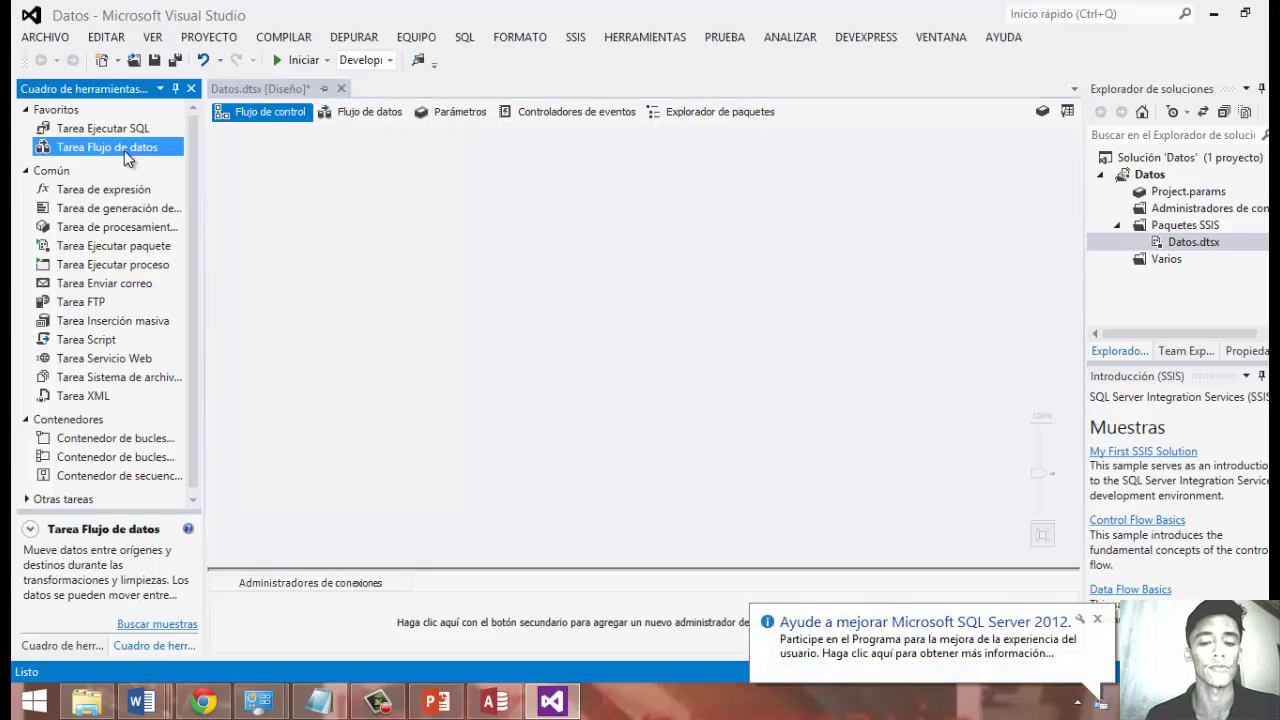
drag(497, 278, 560, 277)
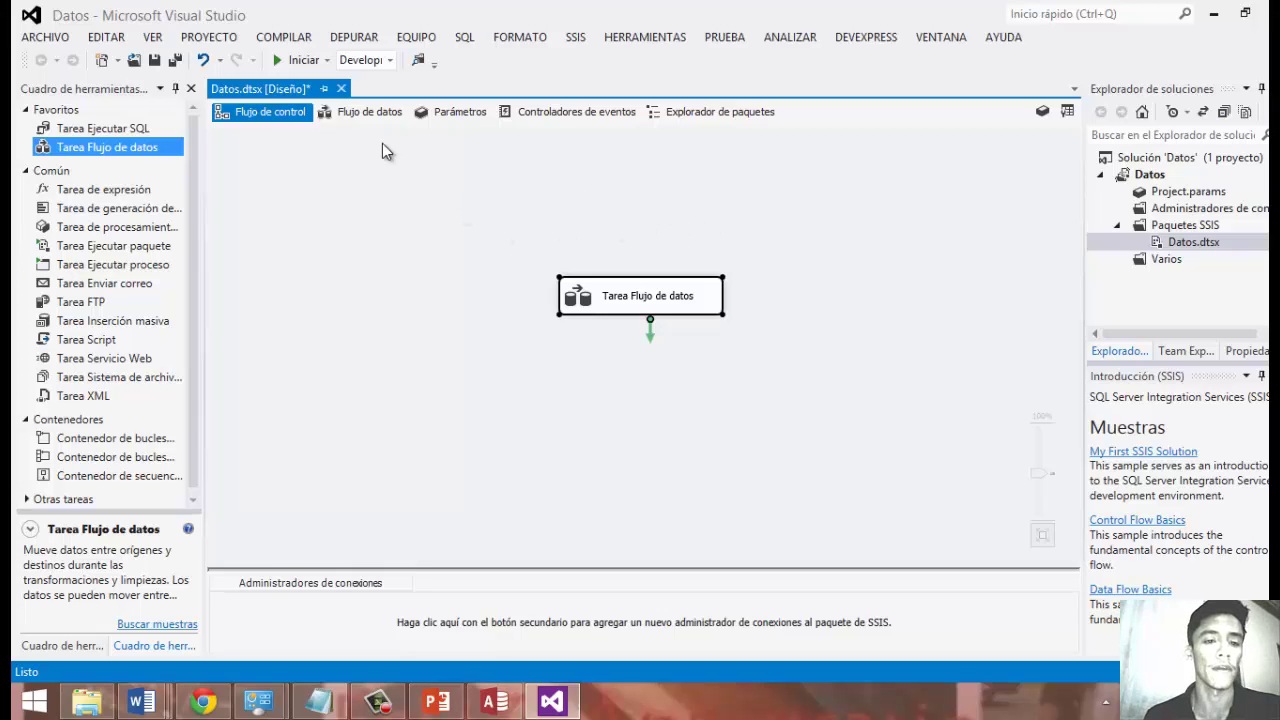
Add an Excel Source to the new task's data flow.
click(368, 112)
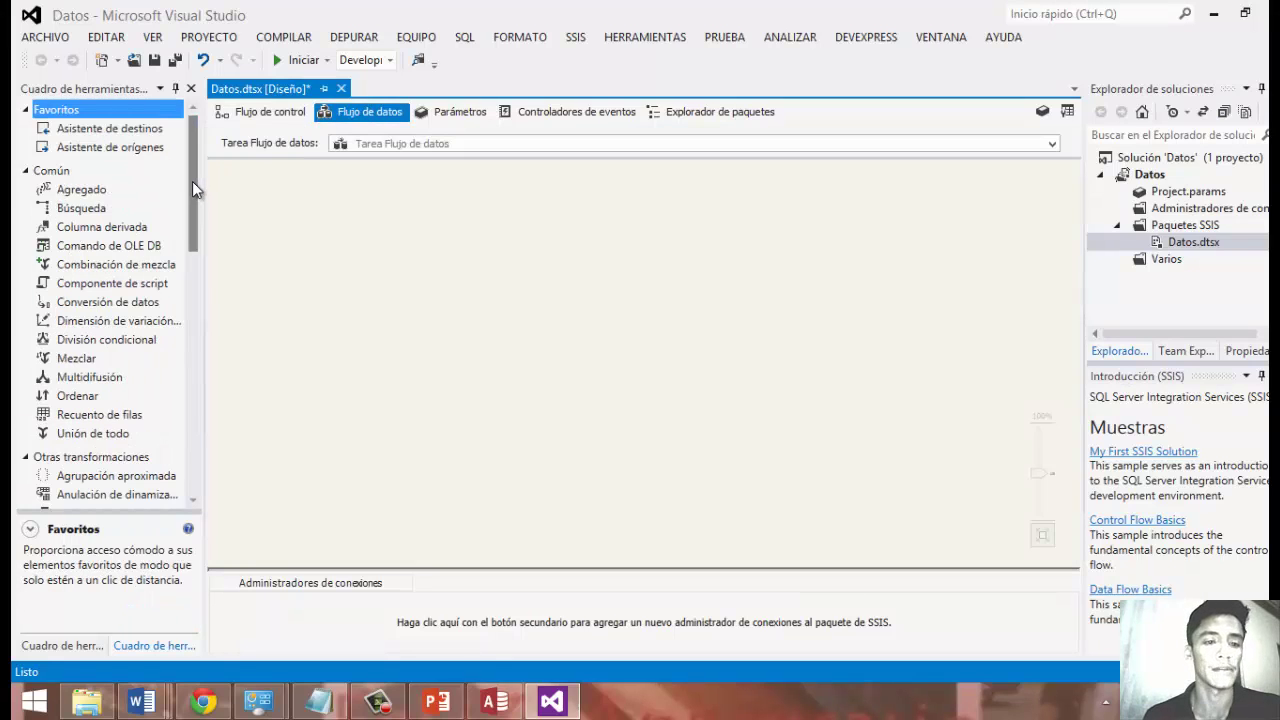
click(193, 184)
drag(193, 186, 193, 345)
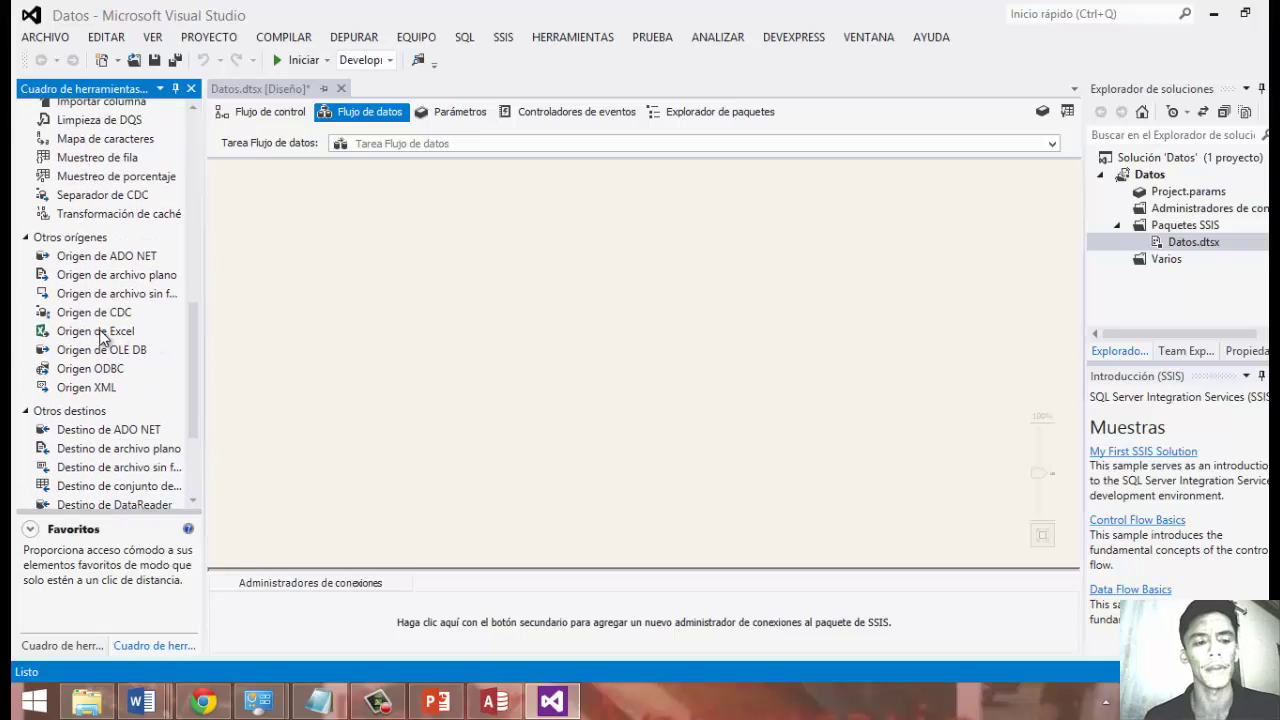
drag(97, 334, 562, 246)
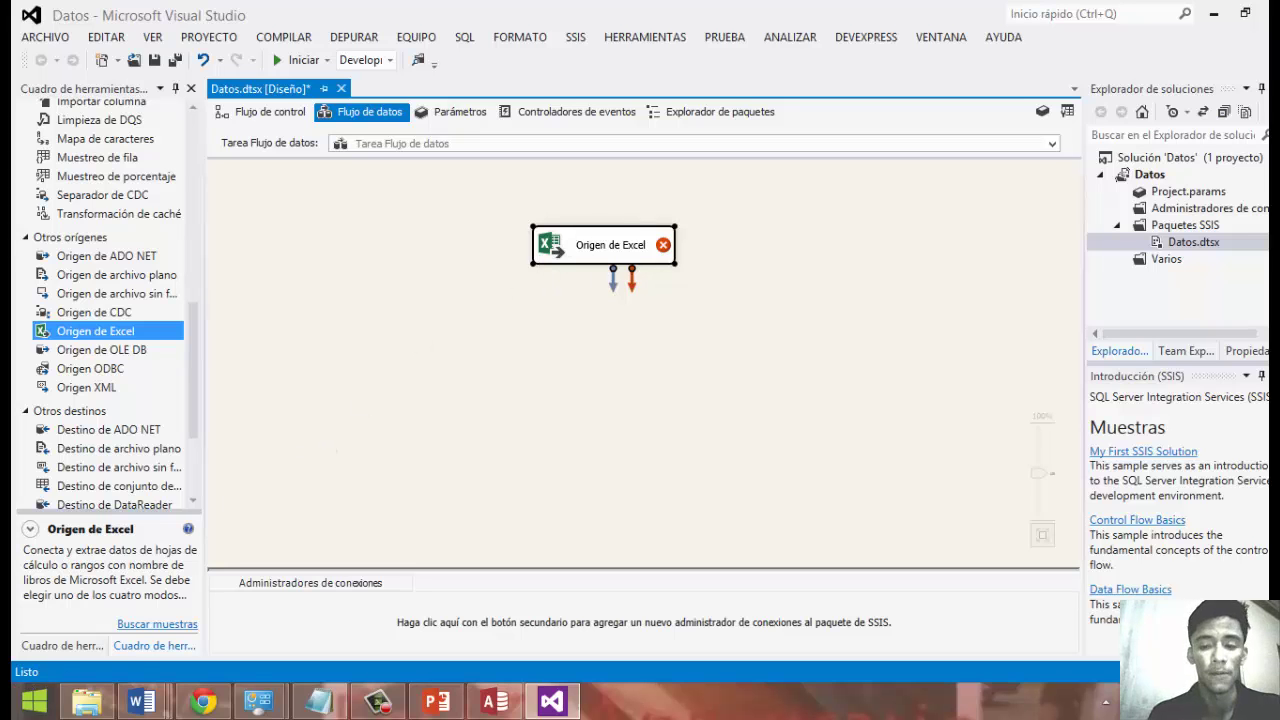
click(34, 700)
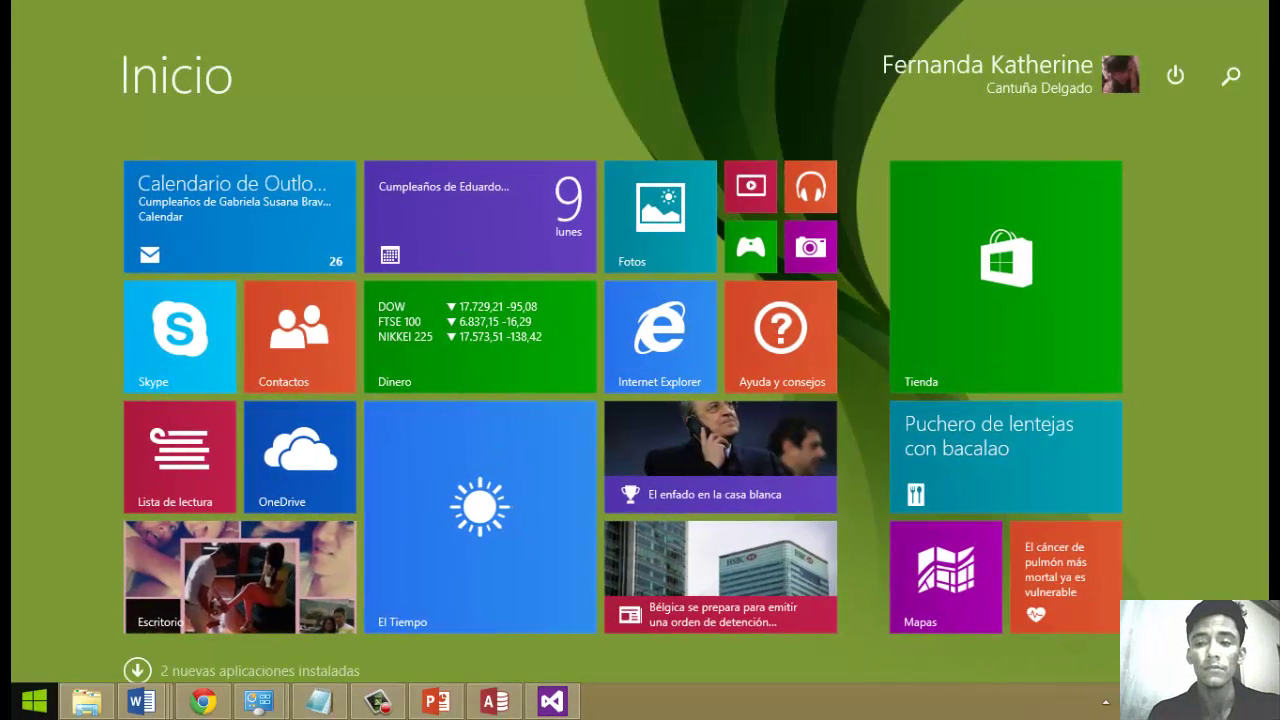
Launch Access 2013 from search and glance at the database's file information view.
text(access 2013)
key(Escape)
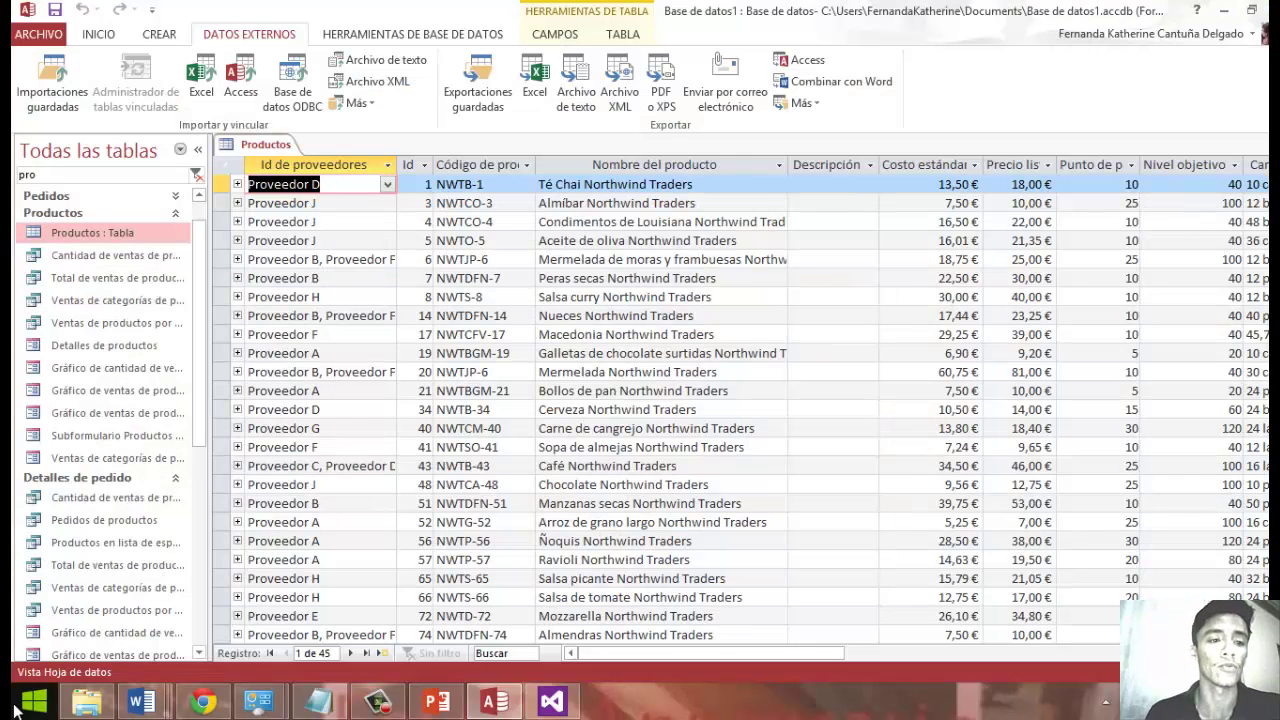
click(37, 34)
click(40, 36)
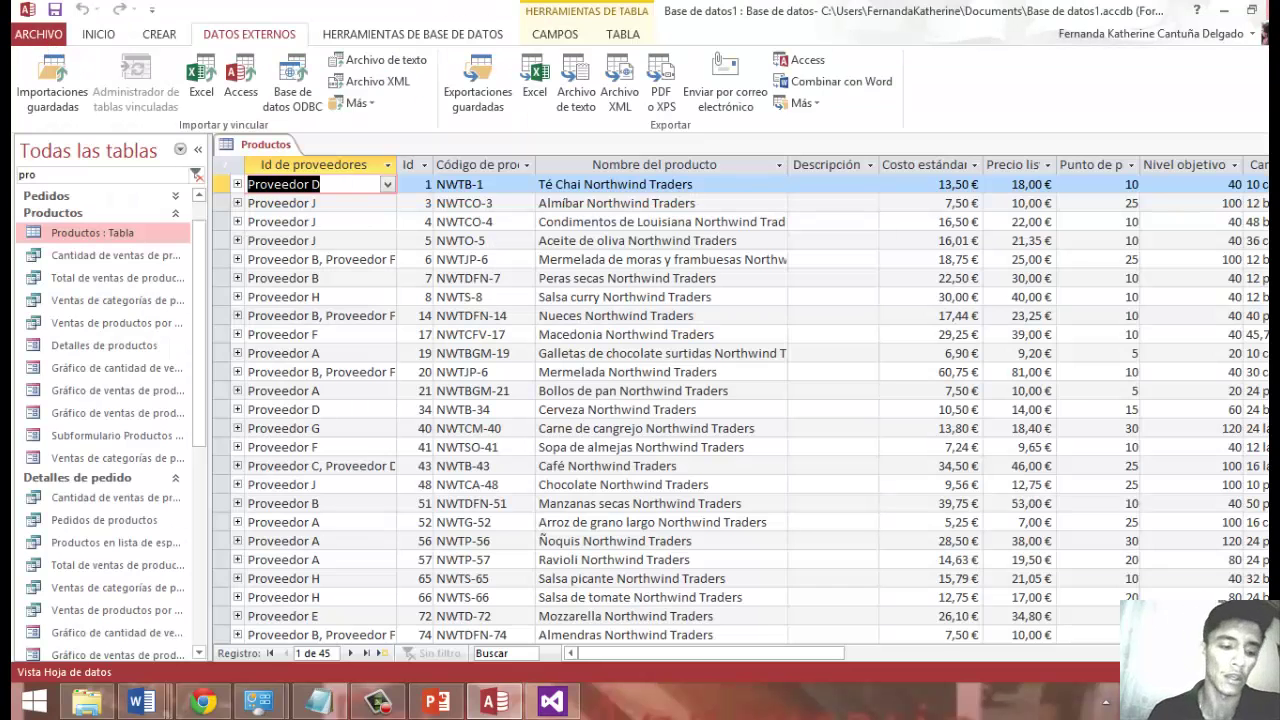
key(alt+Tab)
Relaunch Access, open Base de datos1 and dismiss the Northwind sign-in dialog.
click(34, 701)
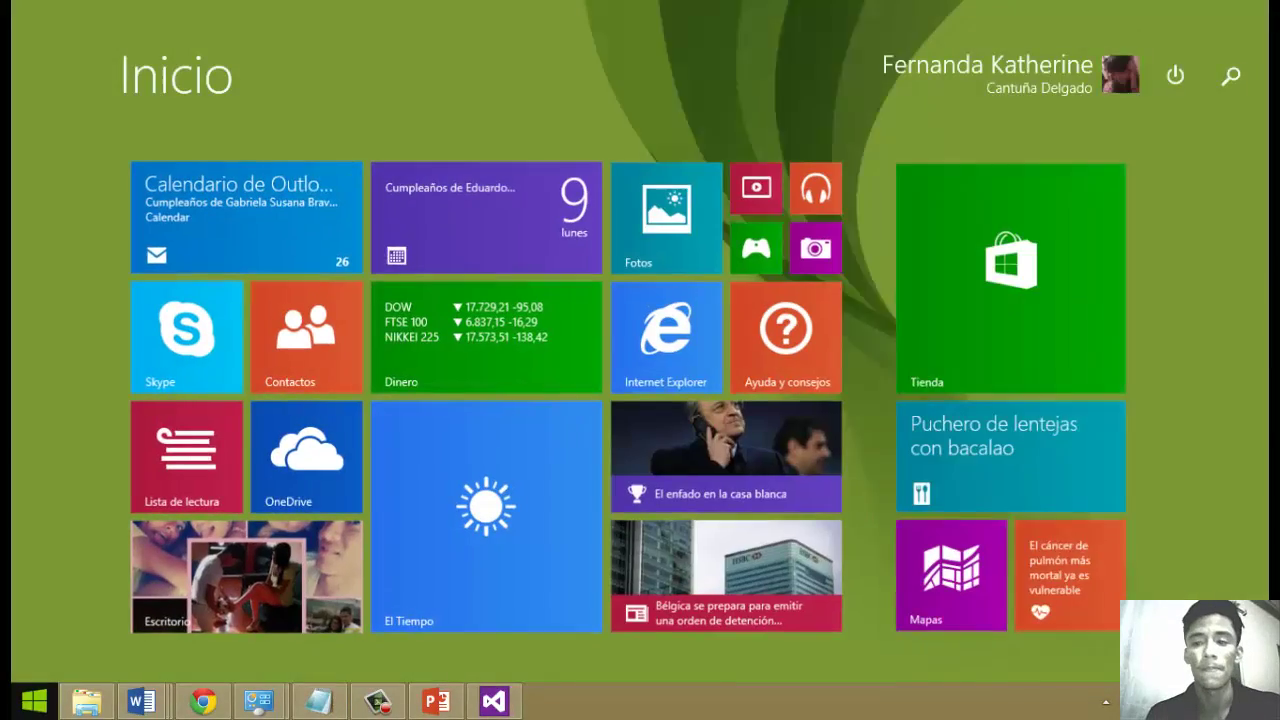
text(acces)
key(Return)
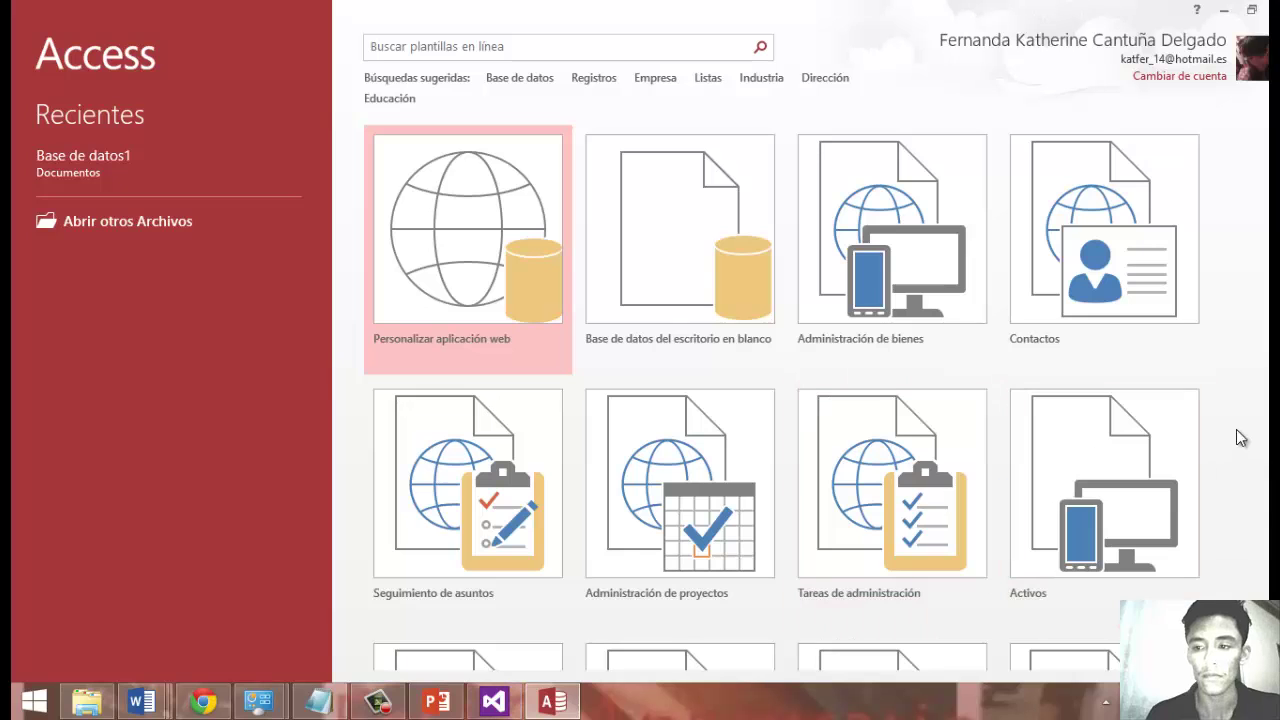
scroll(1028, 637, down, 7)
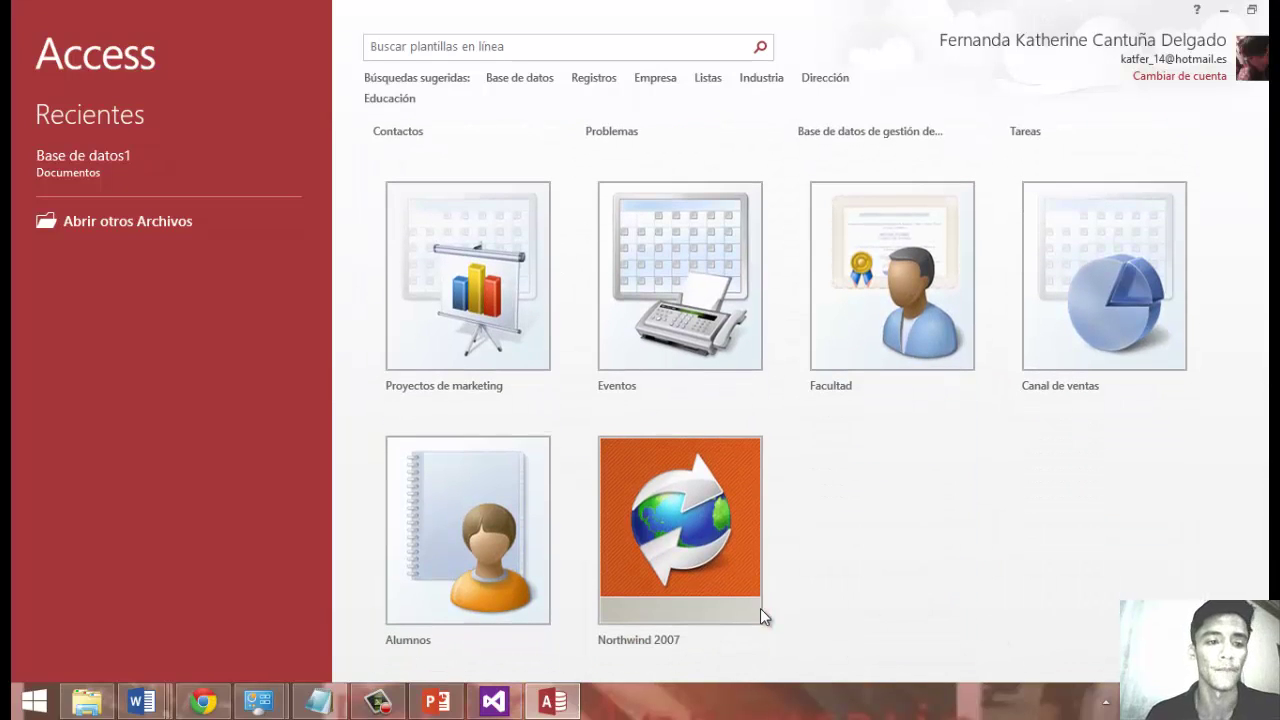
click(150, 168)
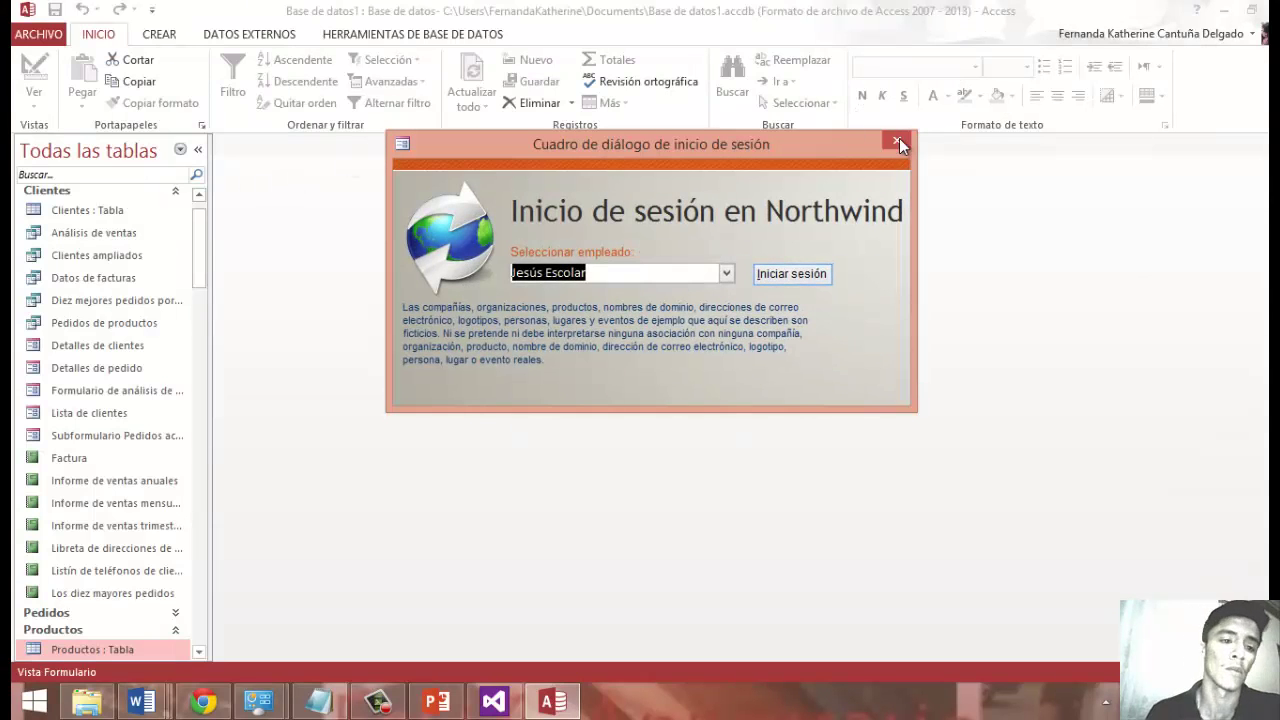
click(899, 144)
Open the Productos table, choose Excel under External Data, then minimize Access.
click(91, 173)
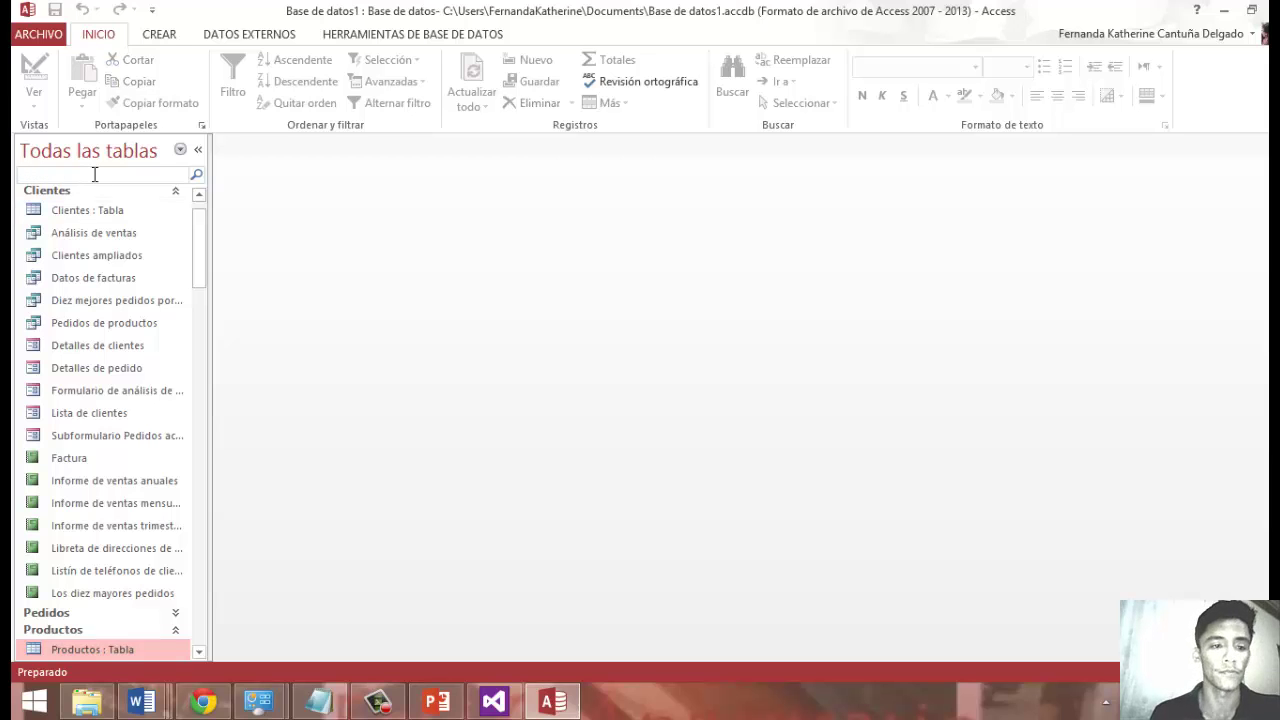
text(produc)
key(Return)
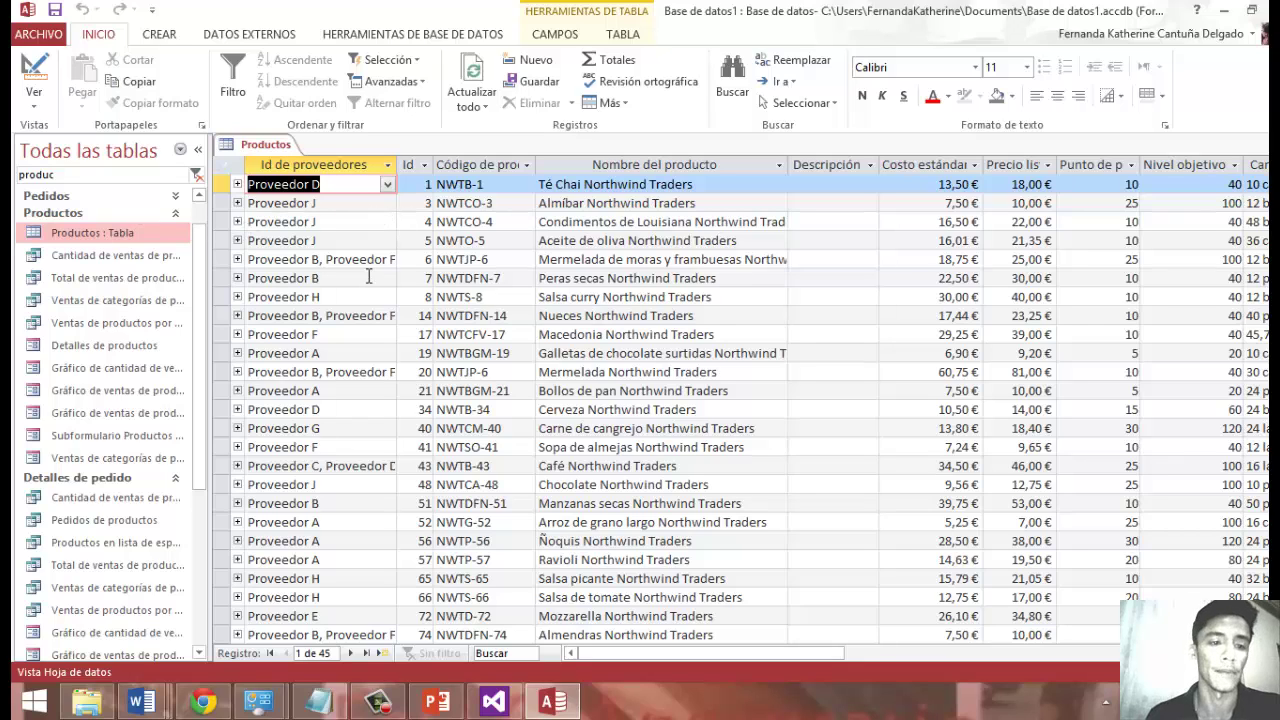
click(120, 230)
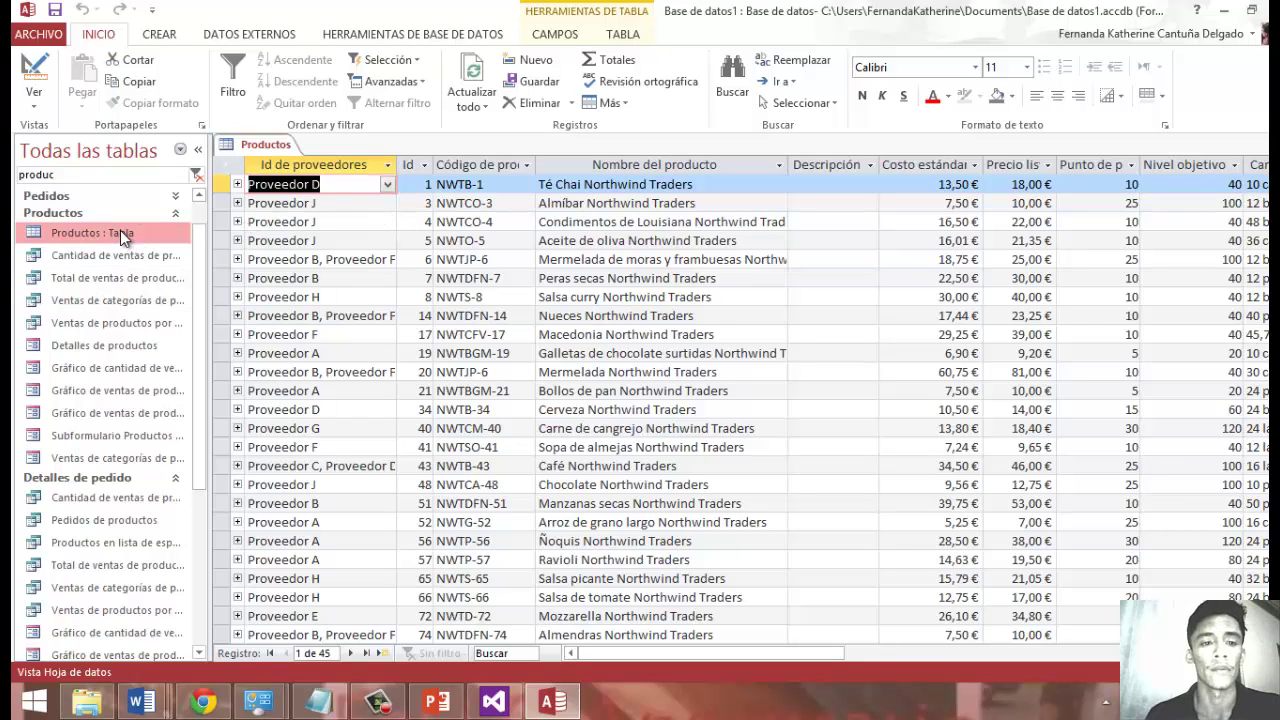
click(258, 36)
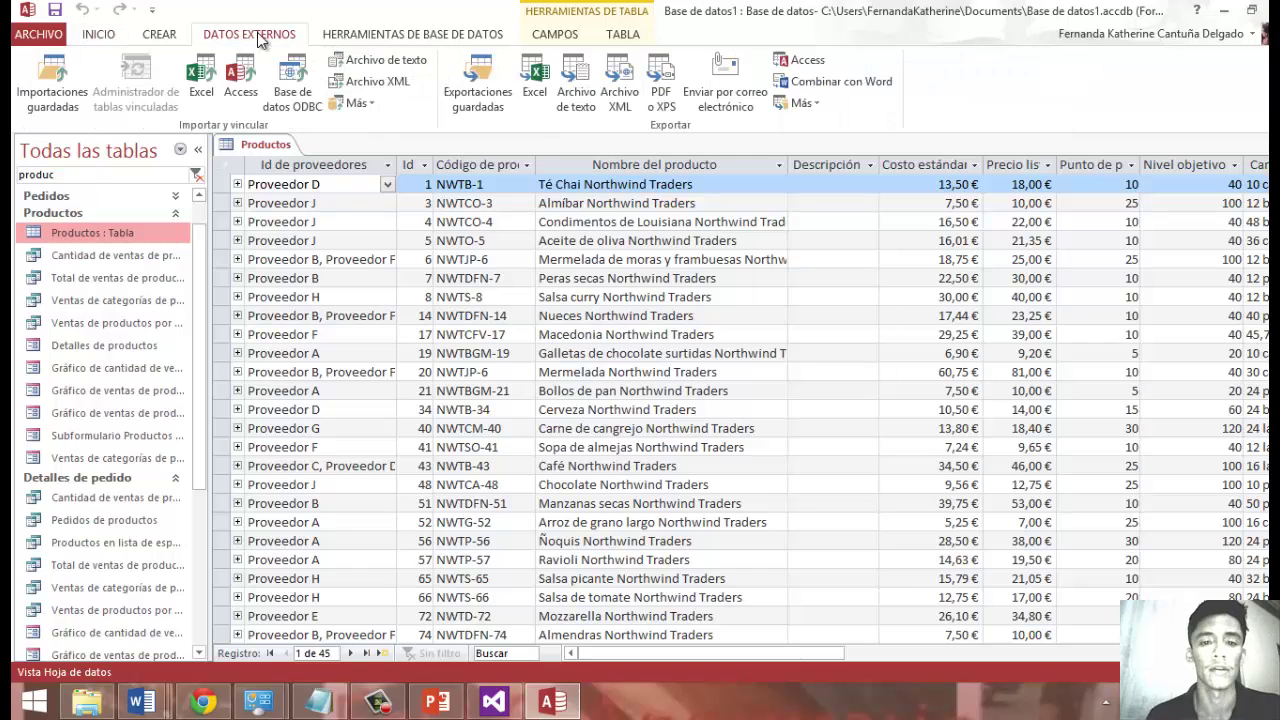
click(536, 80)
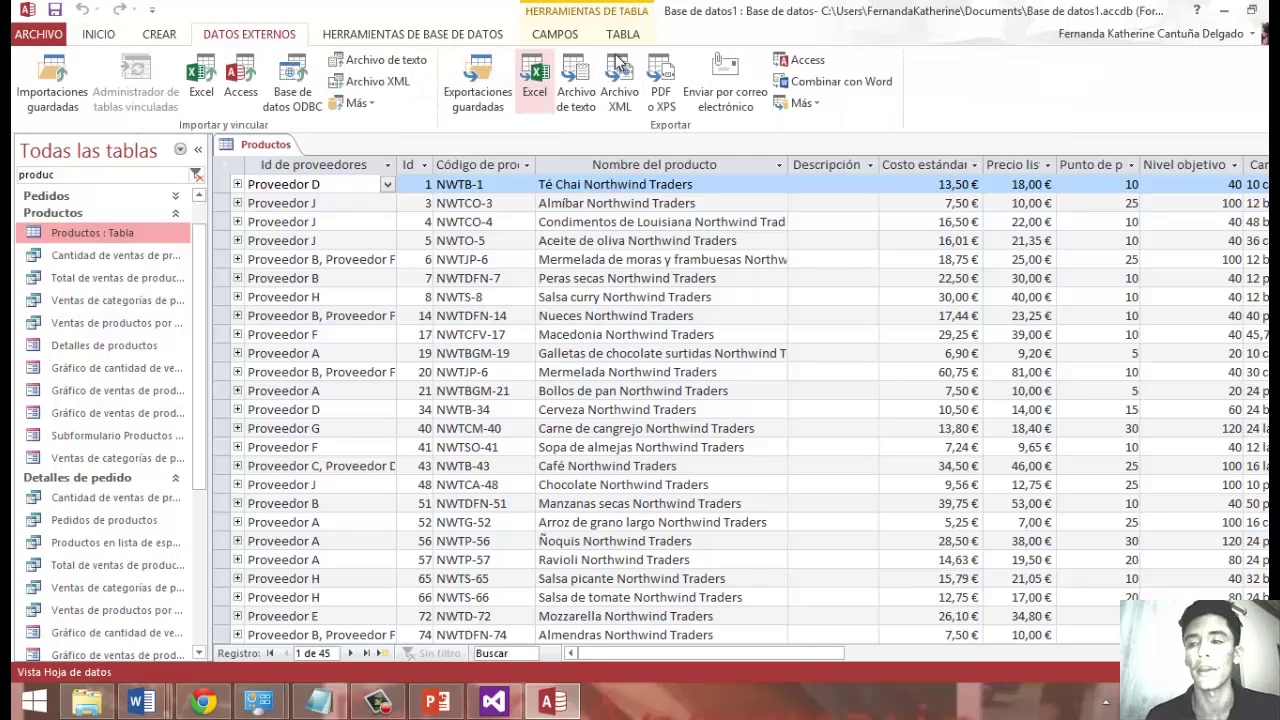
click(1225, 10)
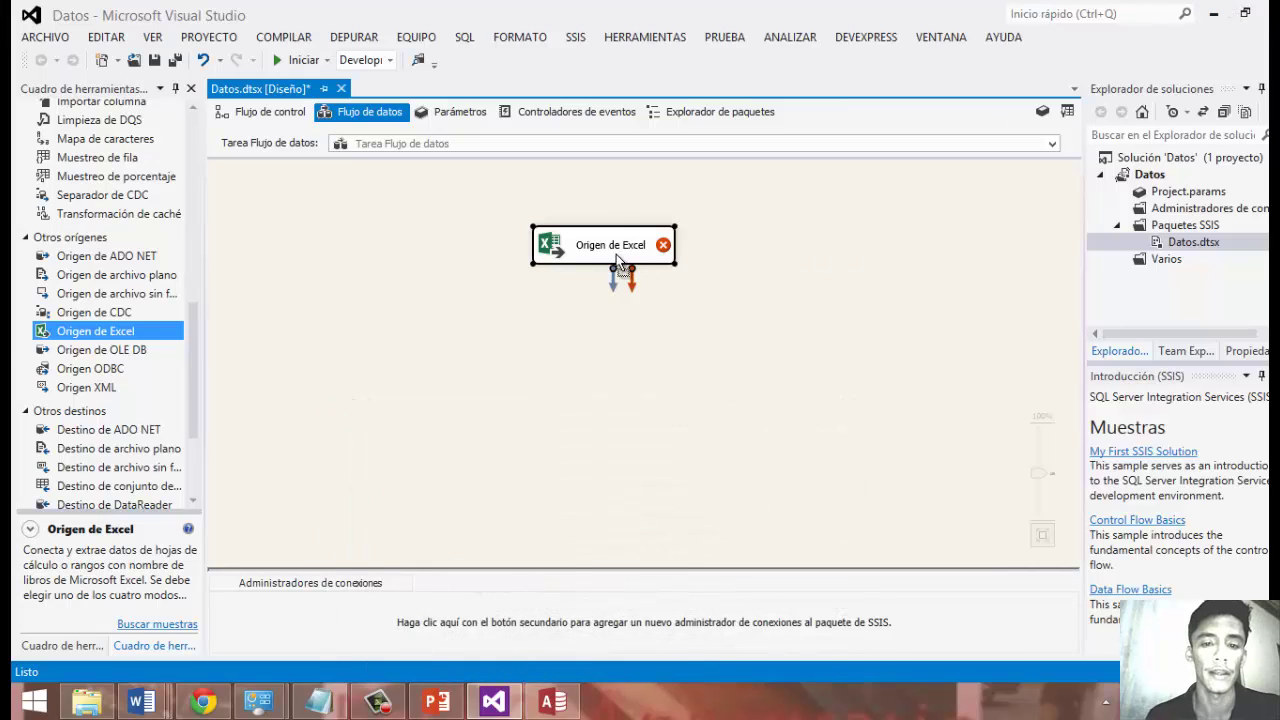
Point the Excel source at productos.xls via a new connection, using sheet Transformacion1.
drag(616, 254, 614, 206)
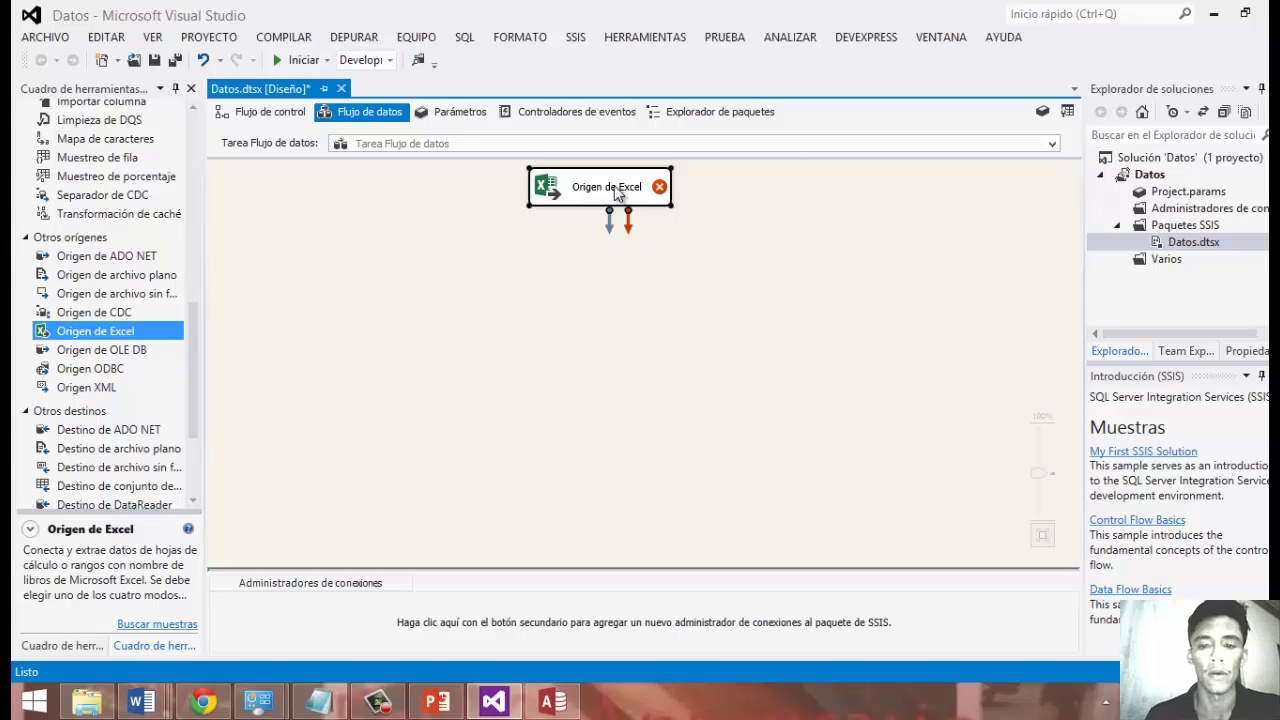
double_click(614, 185)
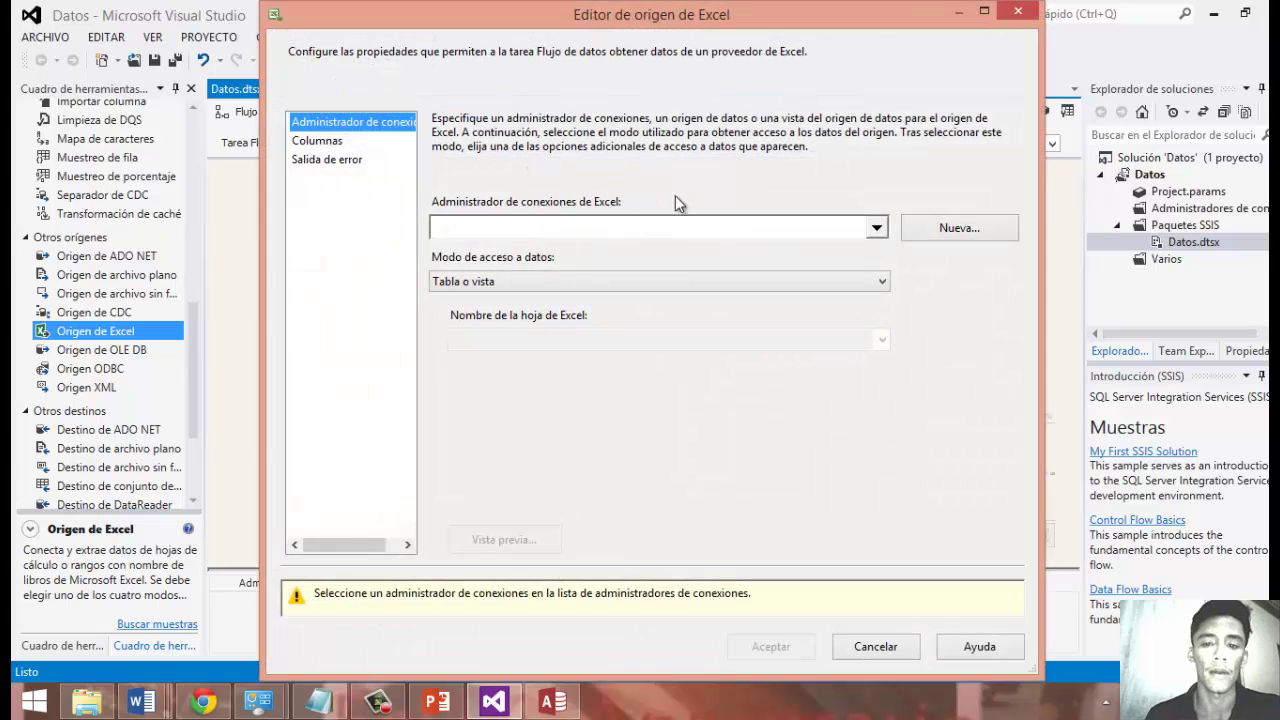
click(940, 227)
click(895, 297)
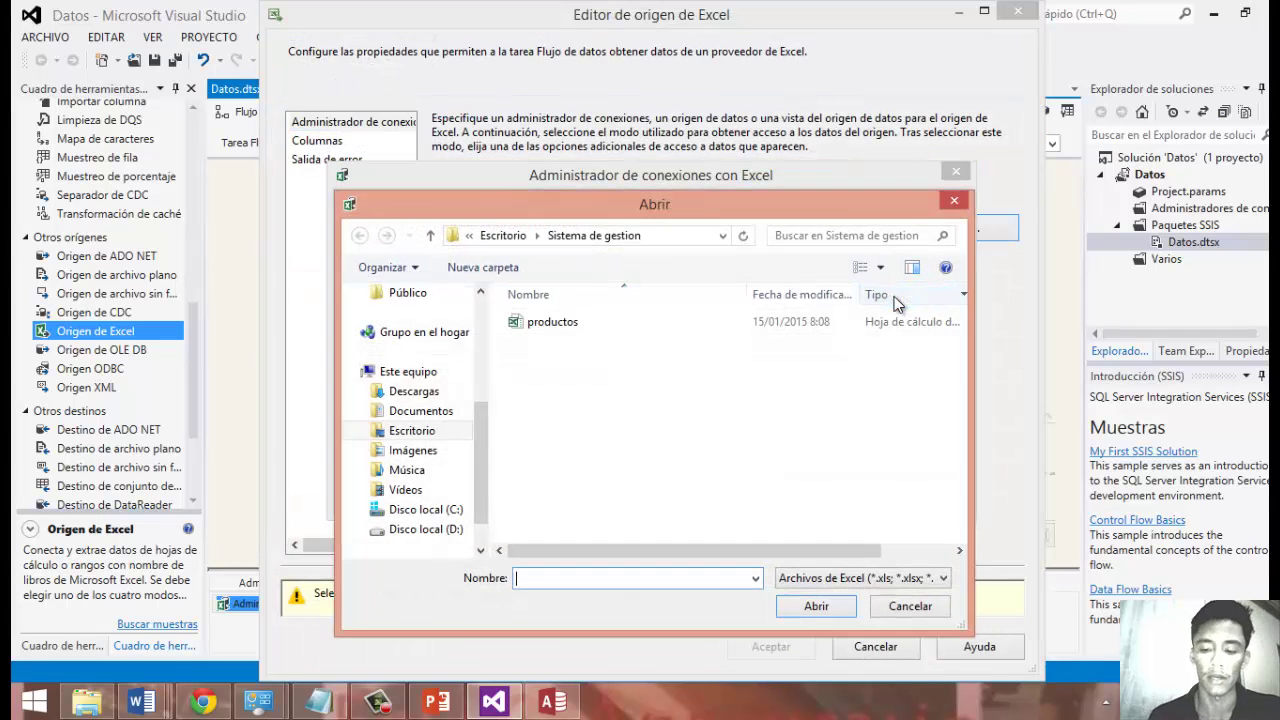
click(590, 327)
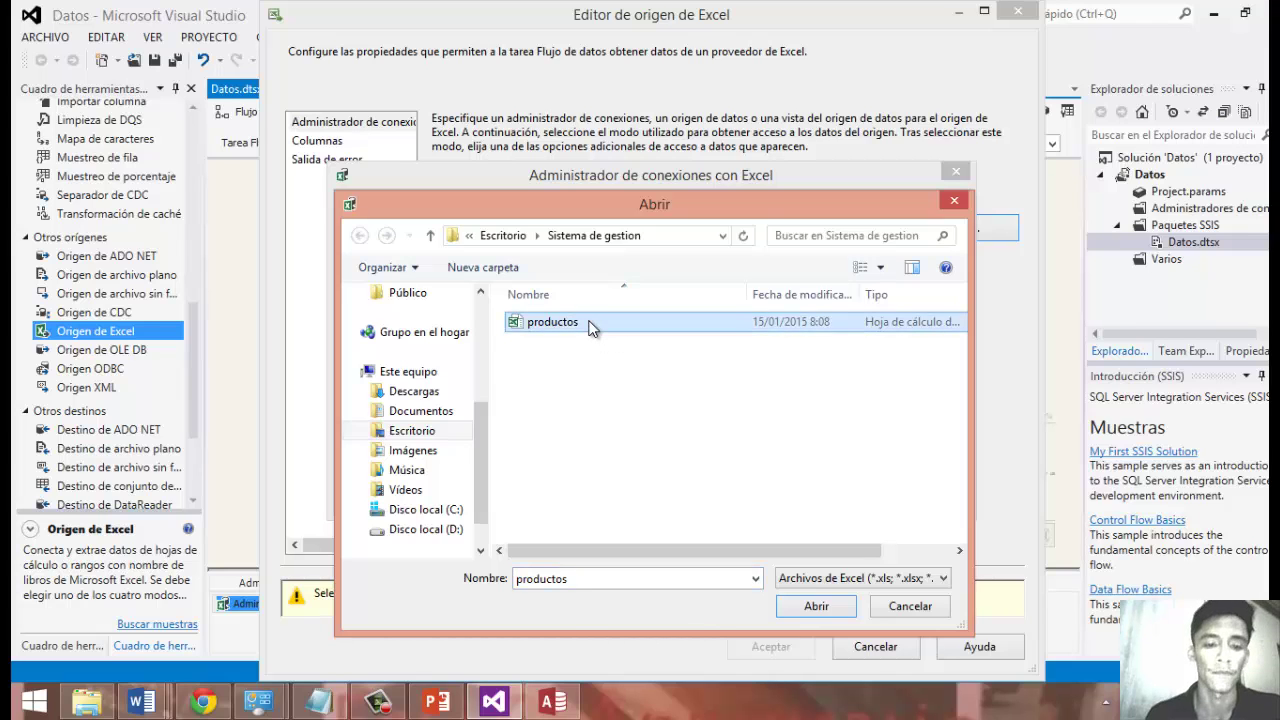
double_click(590, 327)
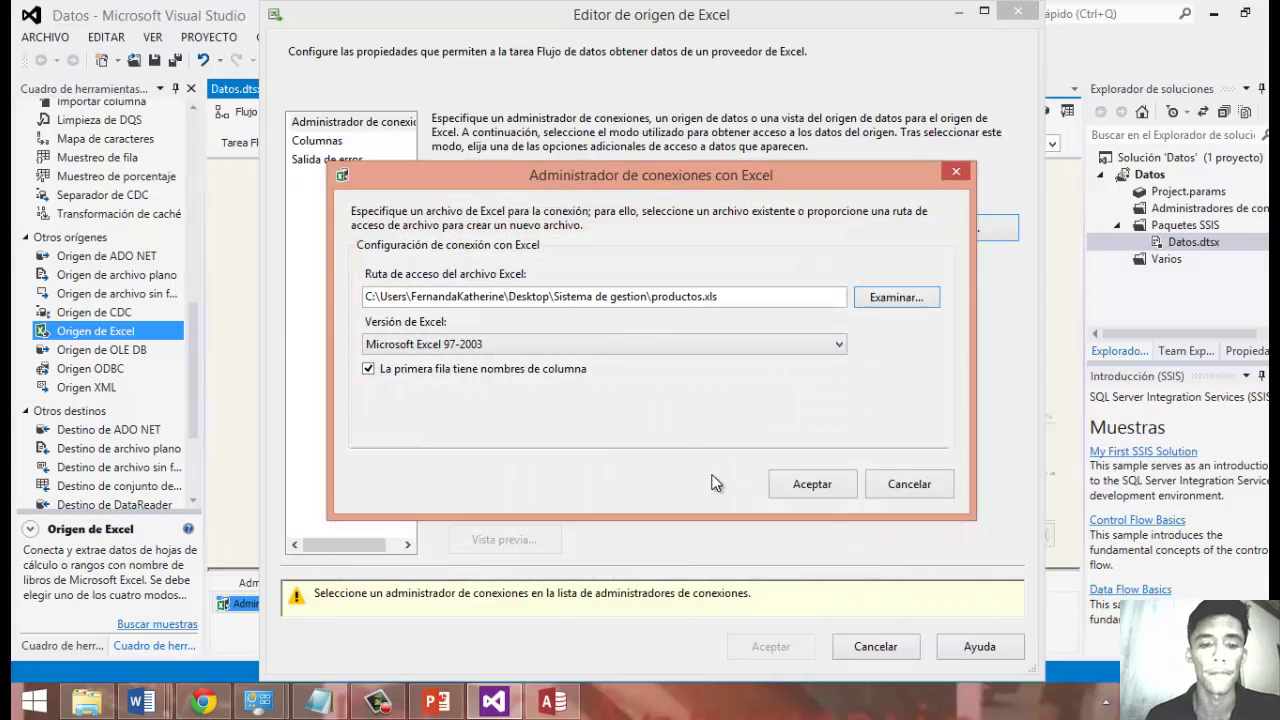
click(805, 485)
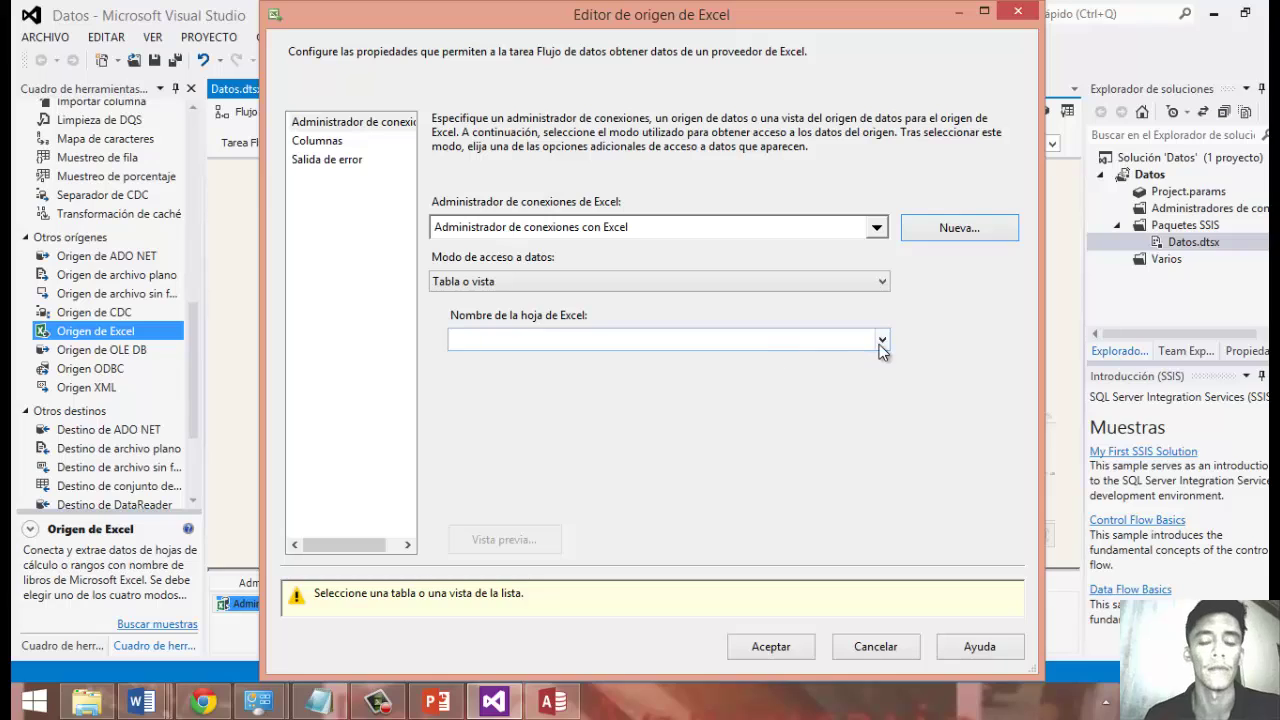
click(882, 340)
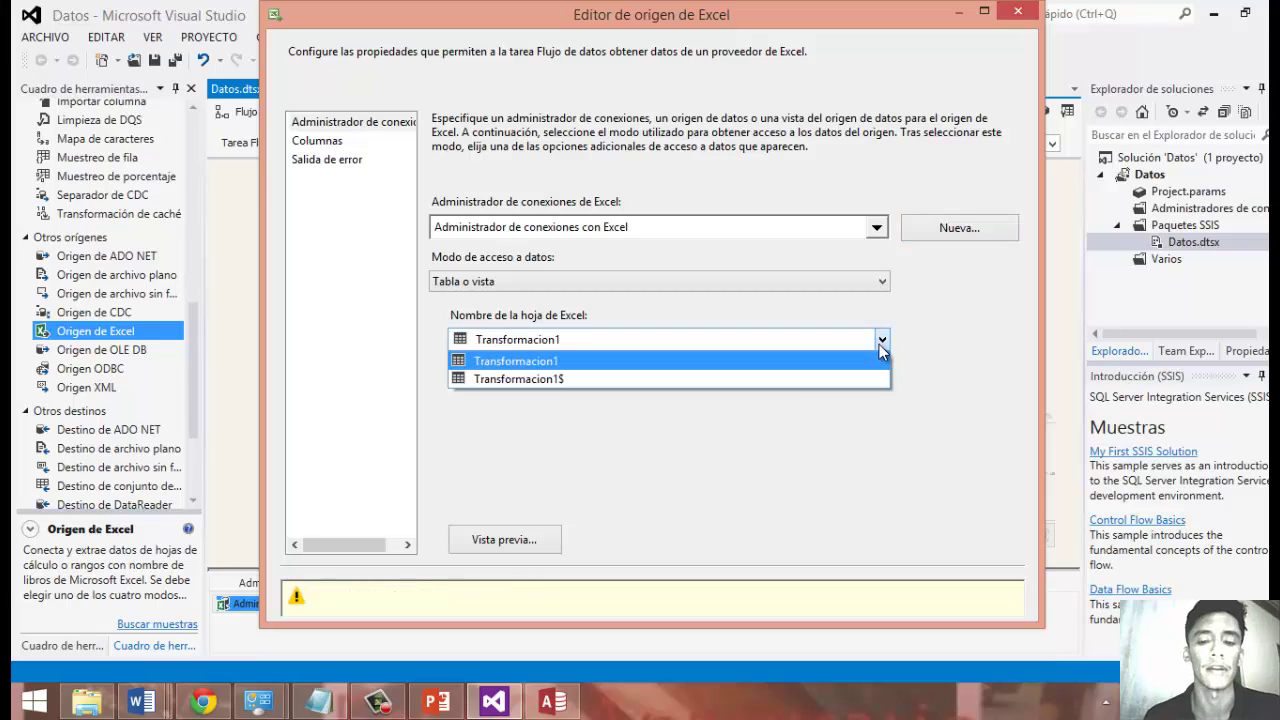
click(768, 362)
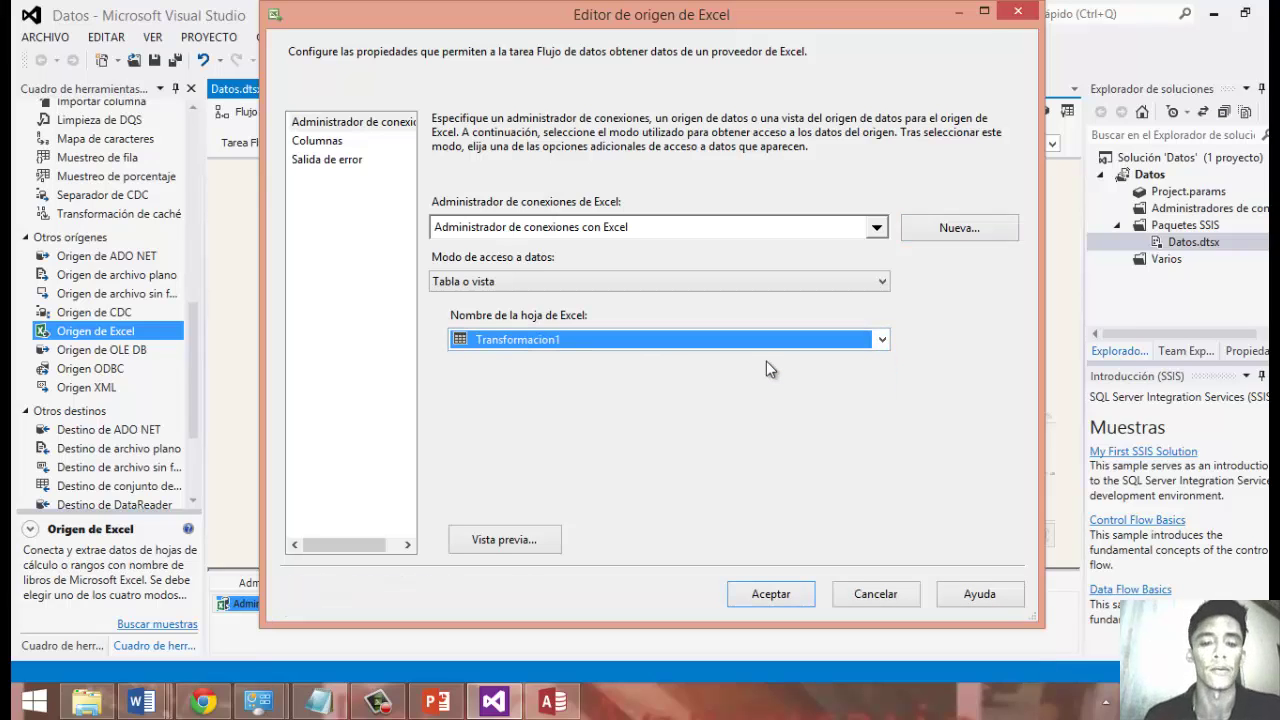
key(Return)
Reopen the Excel source to review its columns and preview the Transformacion1 rows.
click(636, 210)
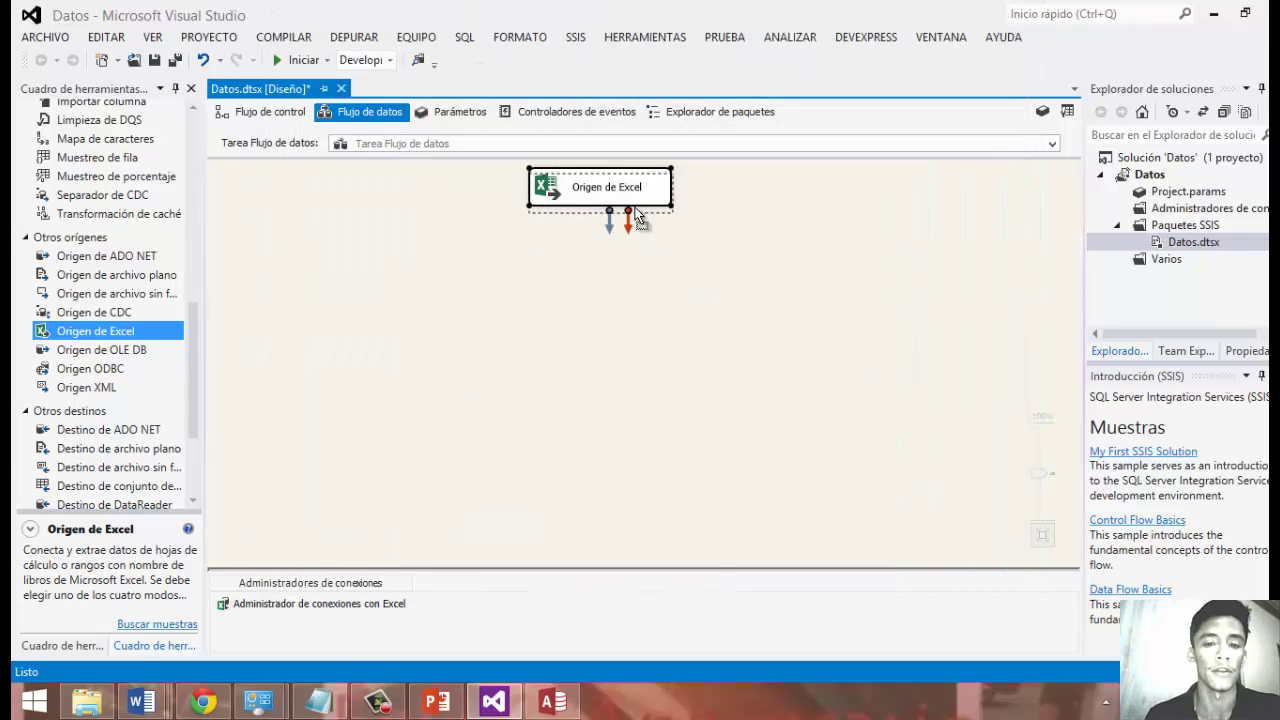
drag(635, 208, 635, 244)
double_click(610, 236)
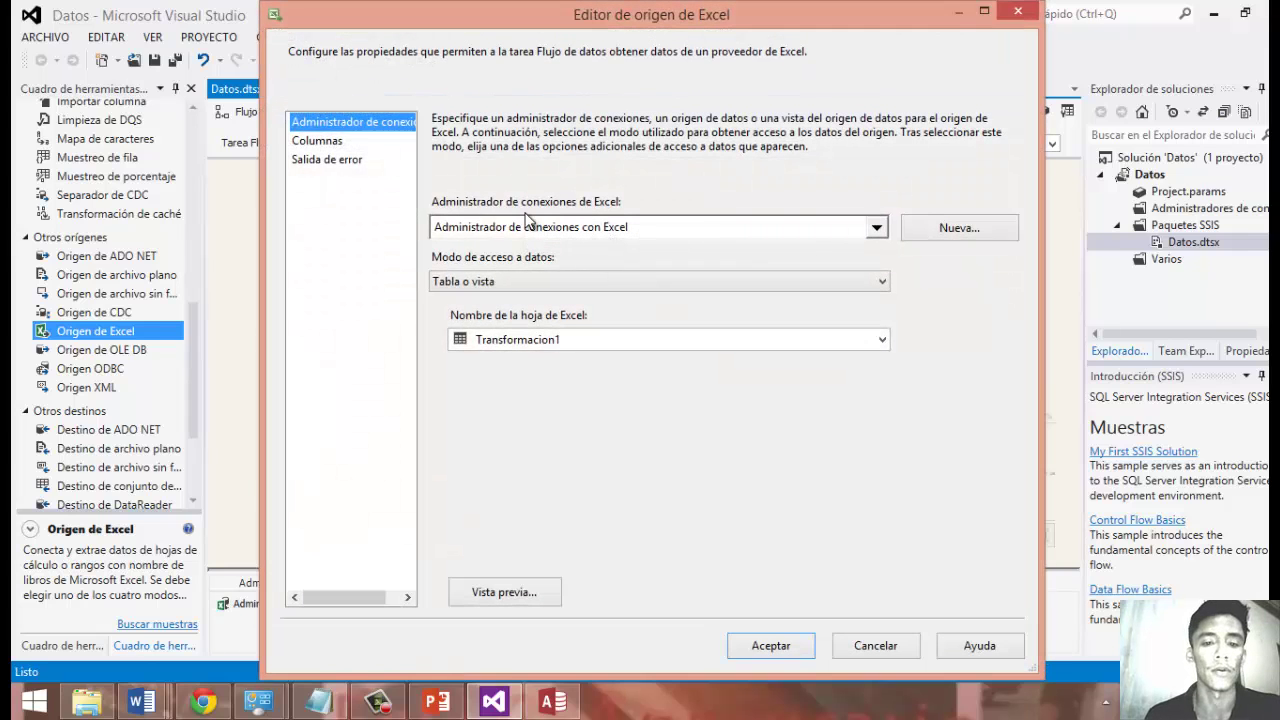
click(330, 141)
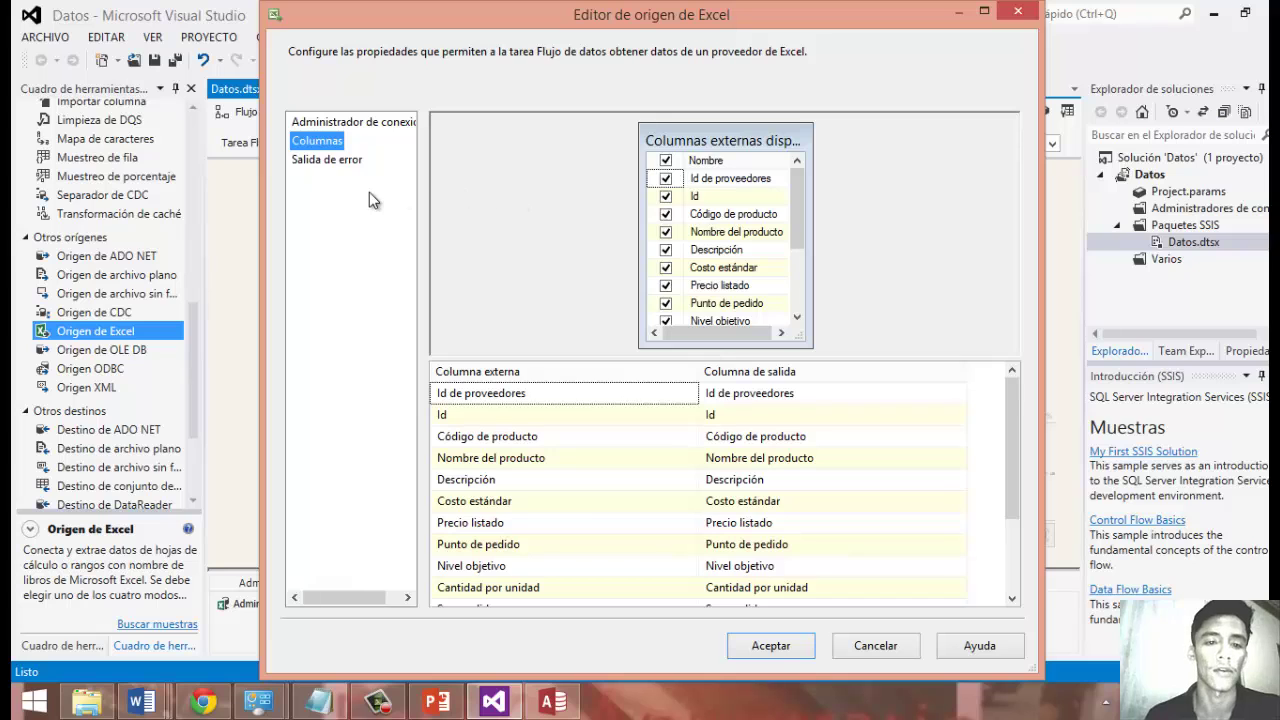
click(340, 163)
click(354, 121)
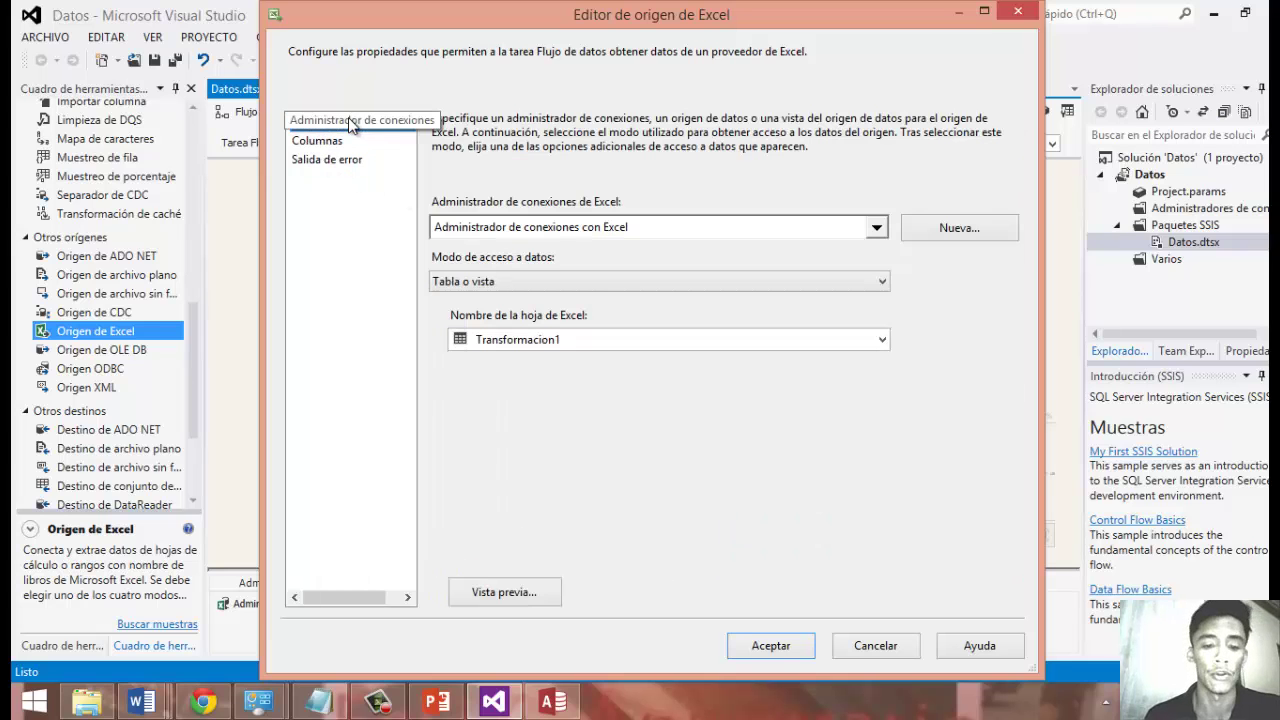
click(515, 581)
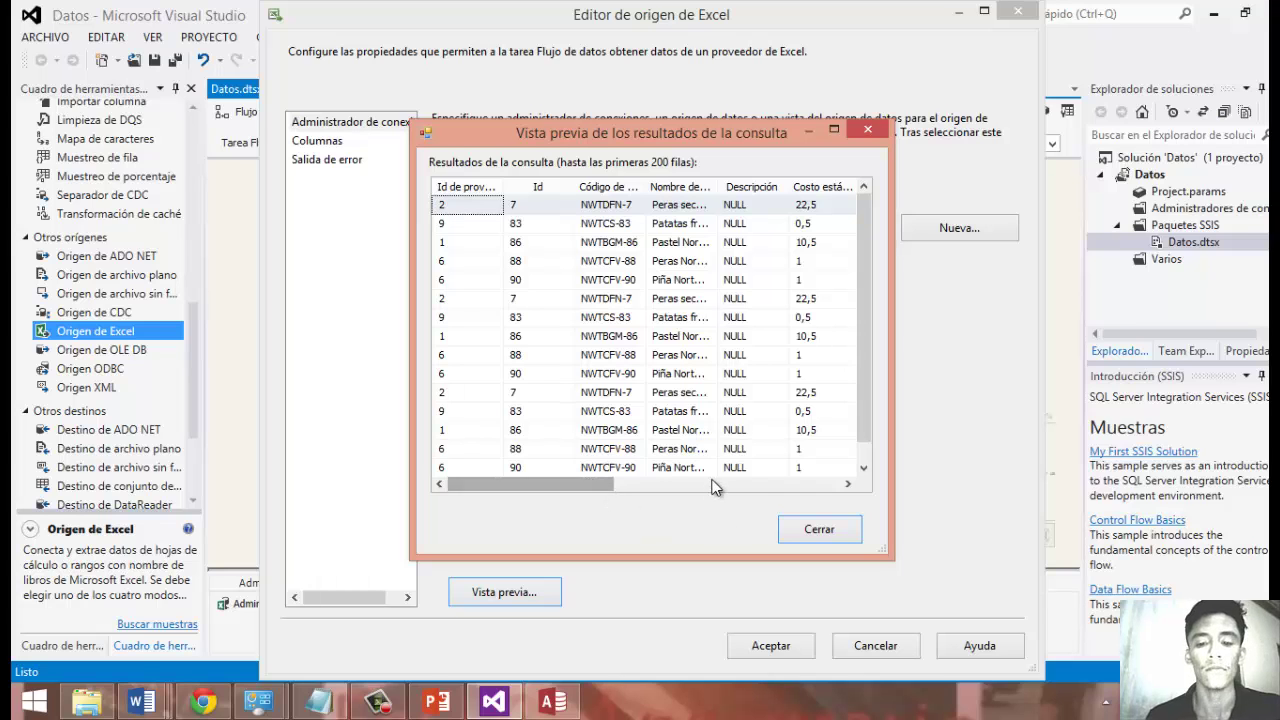
drag(590, 487, 754, 490)
click(815, 539)
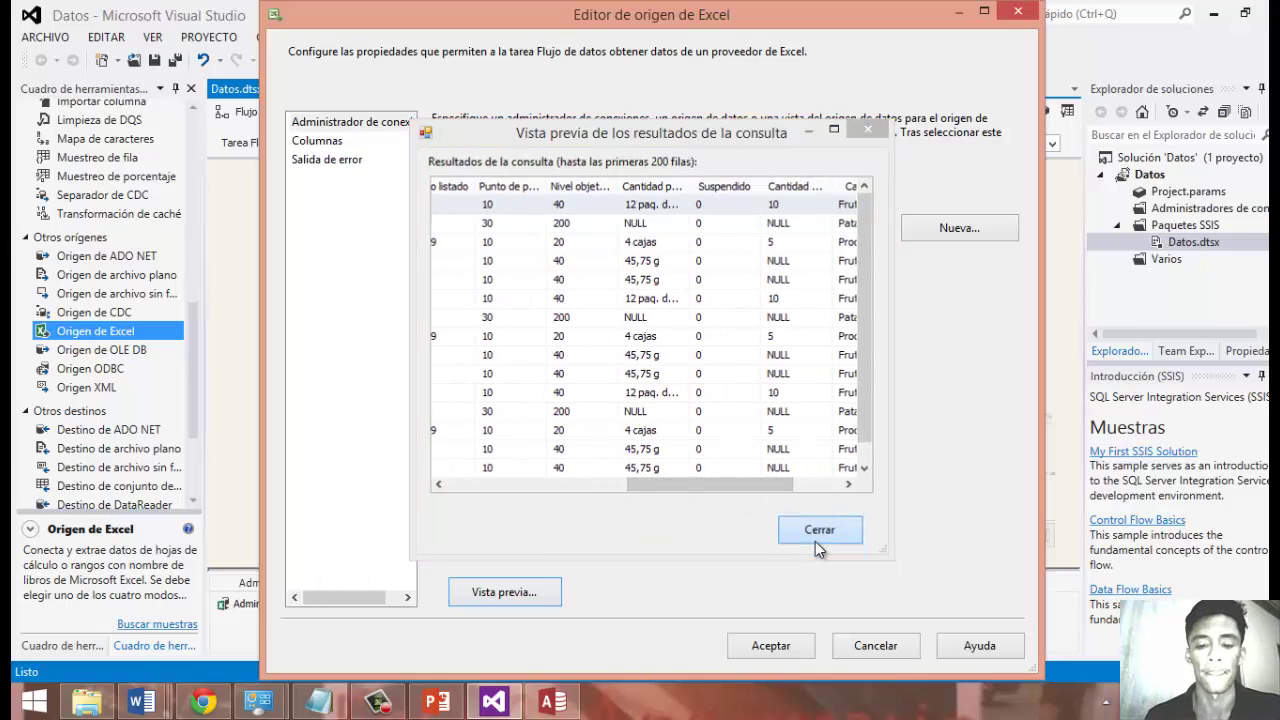
click(806, 646)
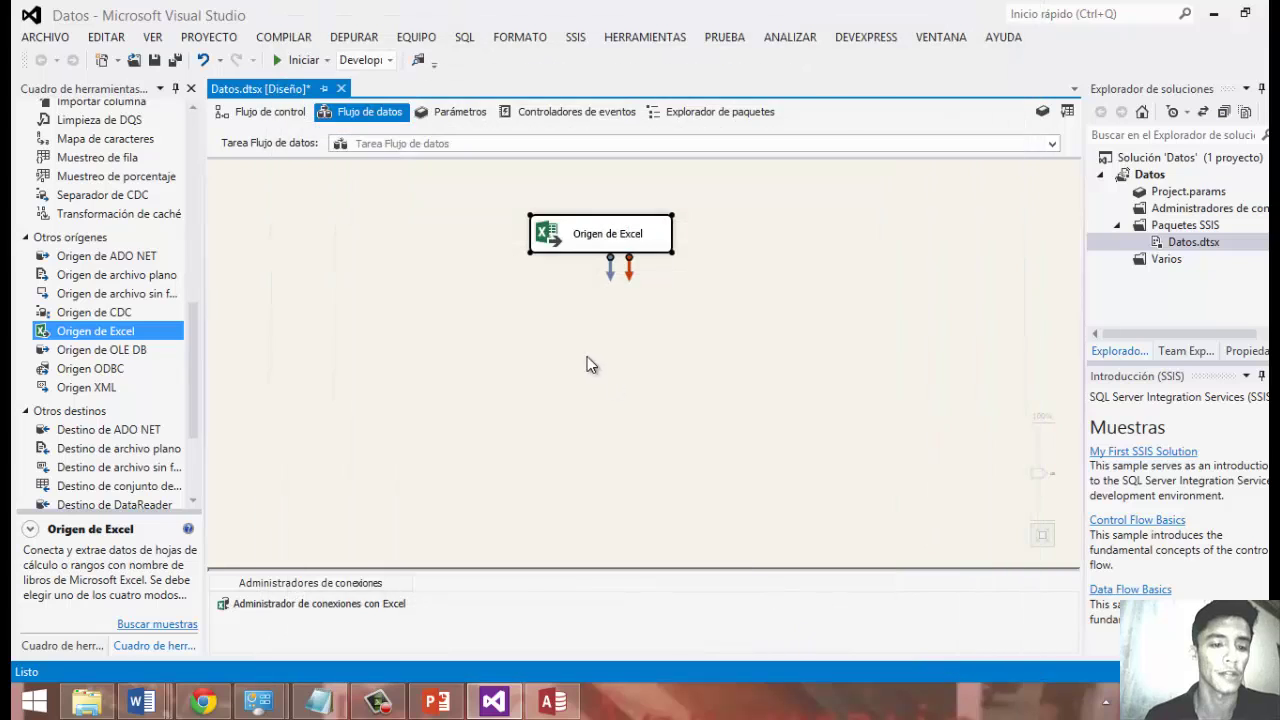
drag(191, 310, 183, 129)
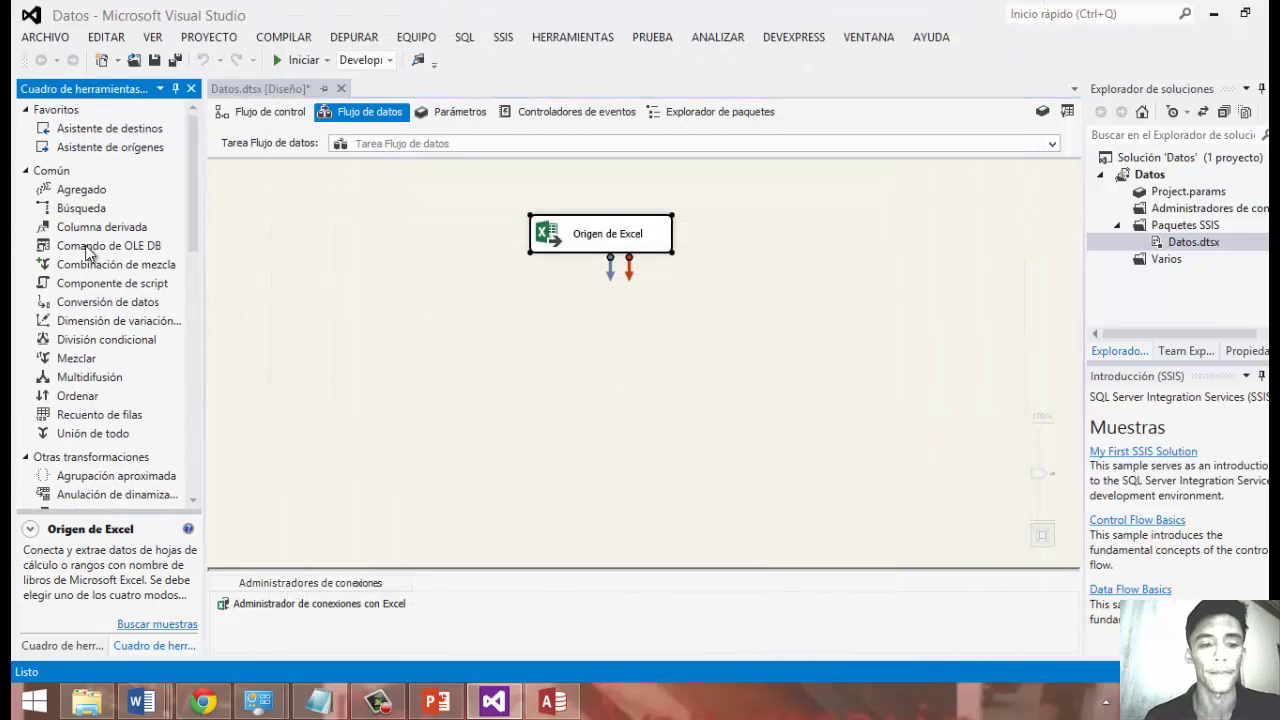
Place a Derived Column below the Excel source and connect the source's output to it.
drag(106, 231, 585, 322)
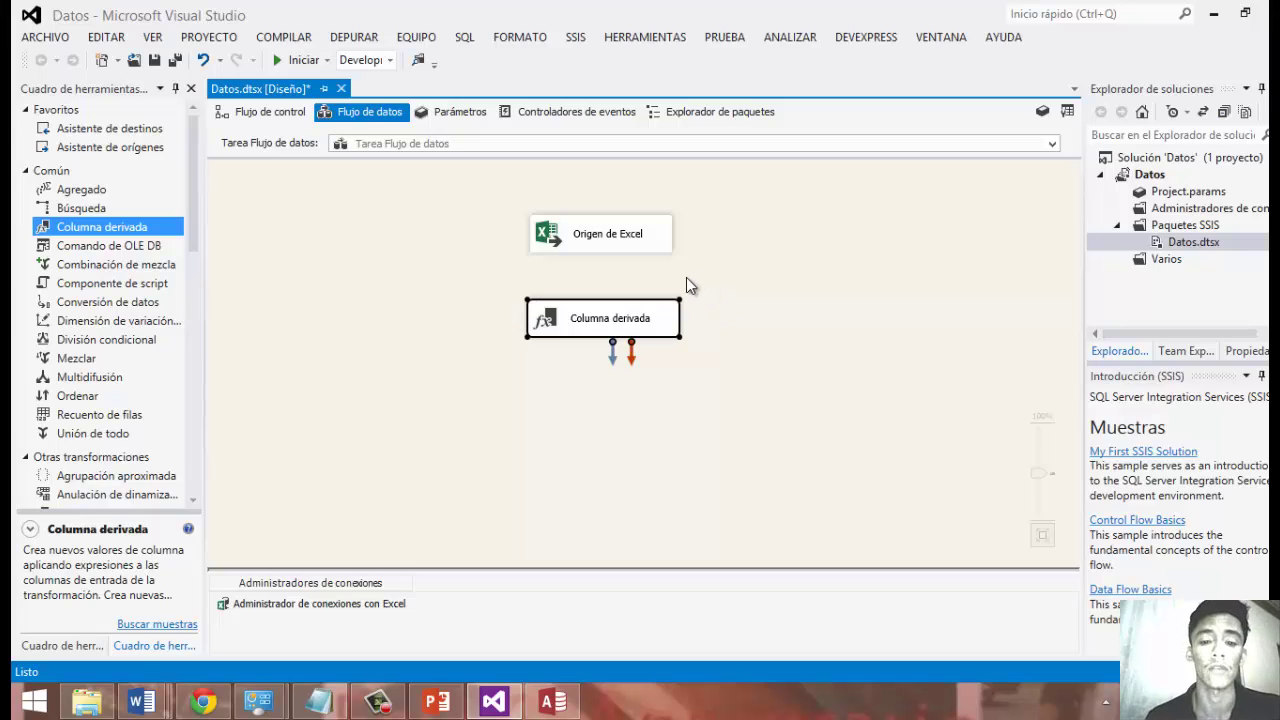
drag(634, 322, 634, 317)
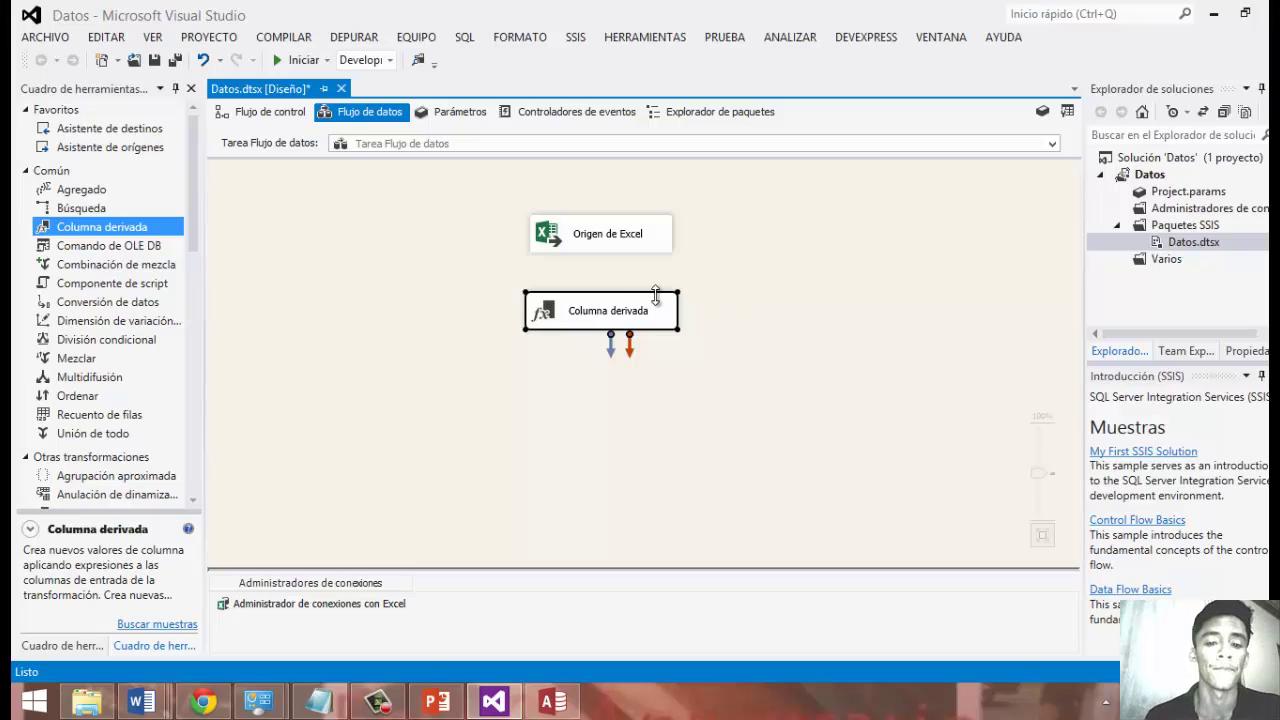
click(607, 246)
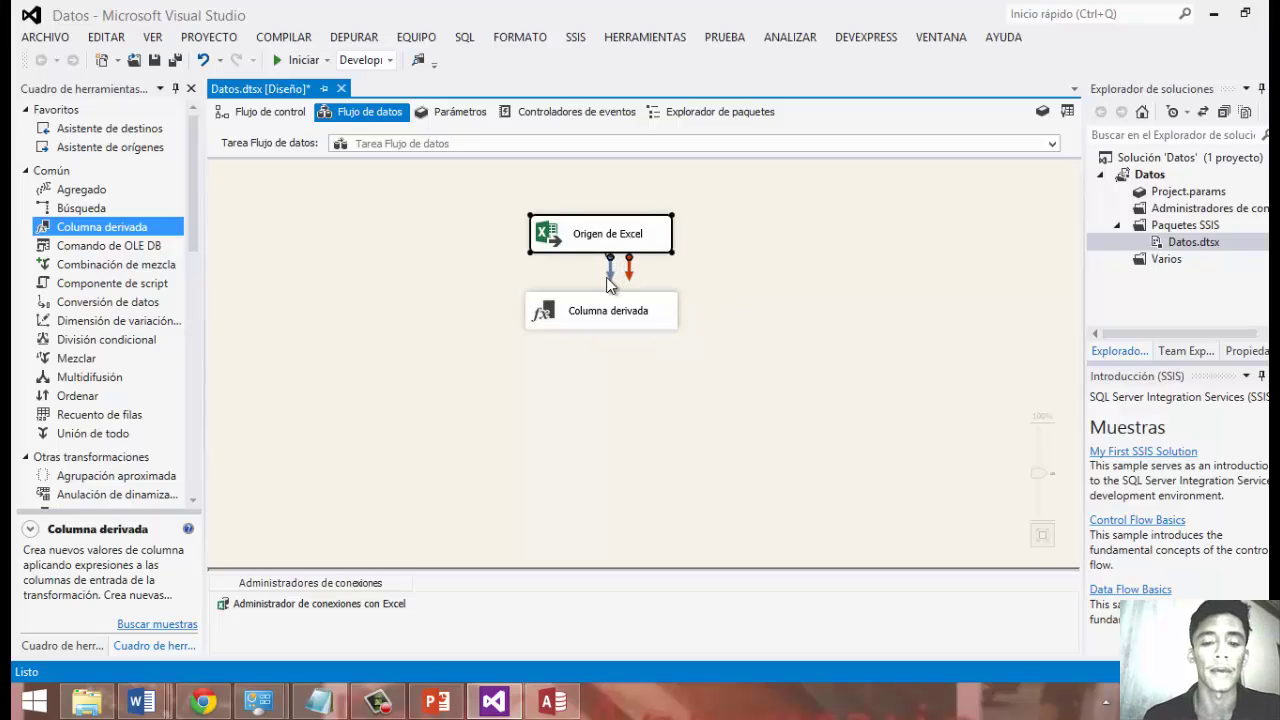
drag(610, 270, 608, 320)
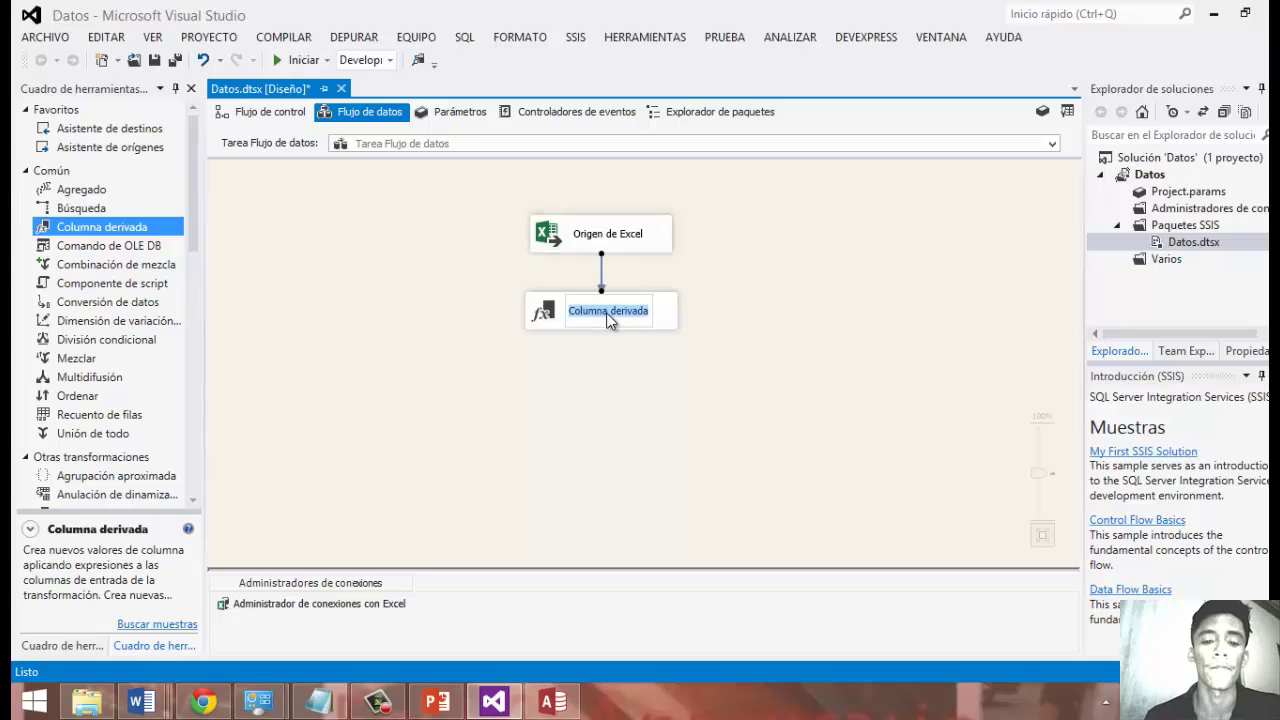
double_click(660, 322)
Define new Boolean derived column Estado with expression [Costo estándar] > 2.
click(363, 366)
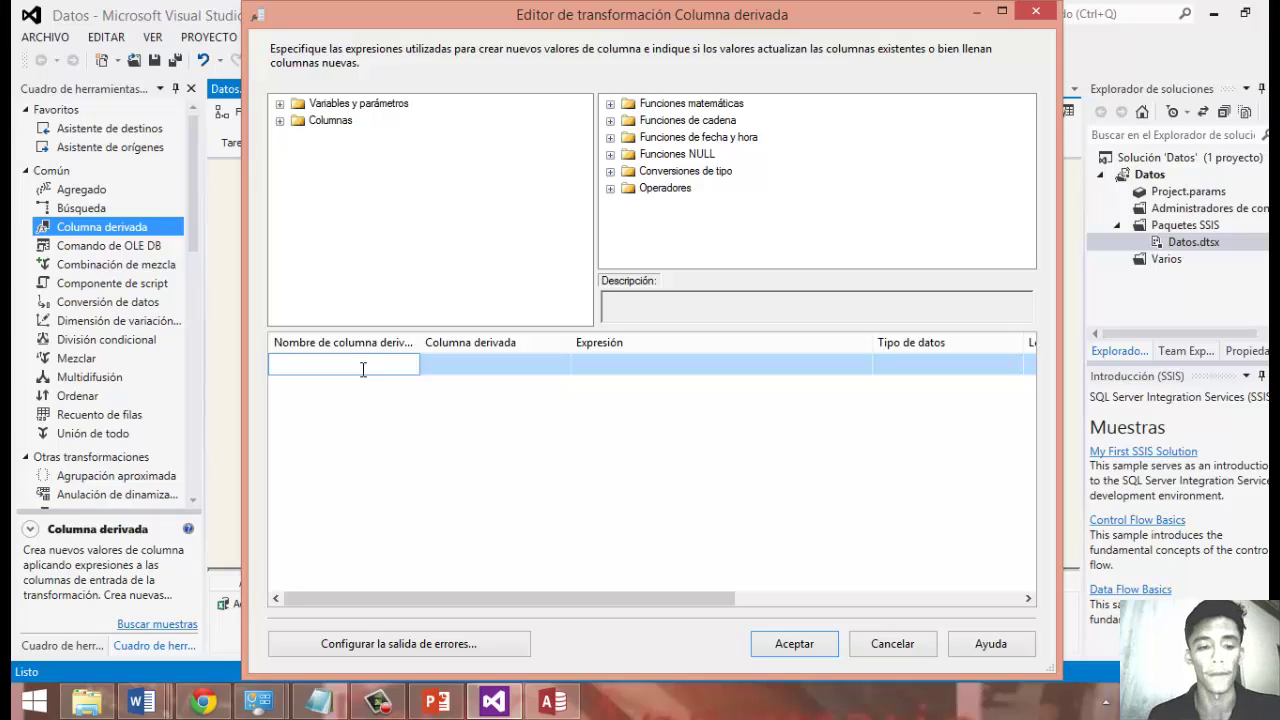
text(Estado)
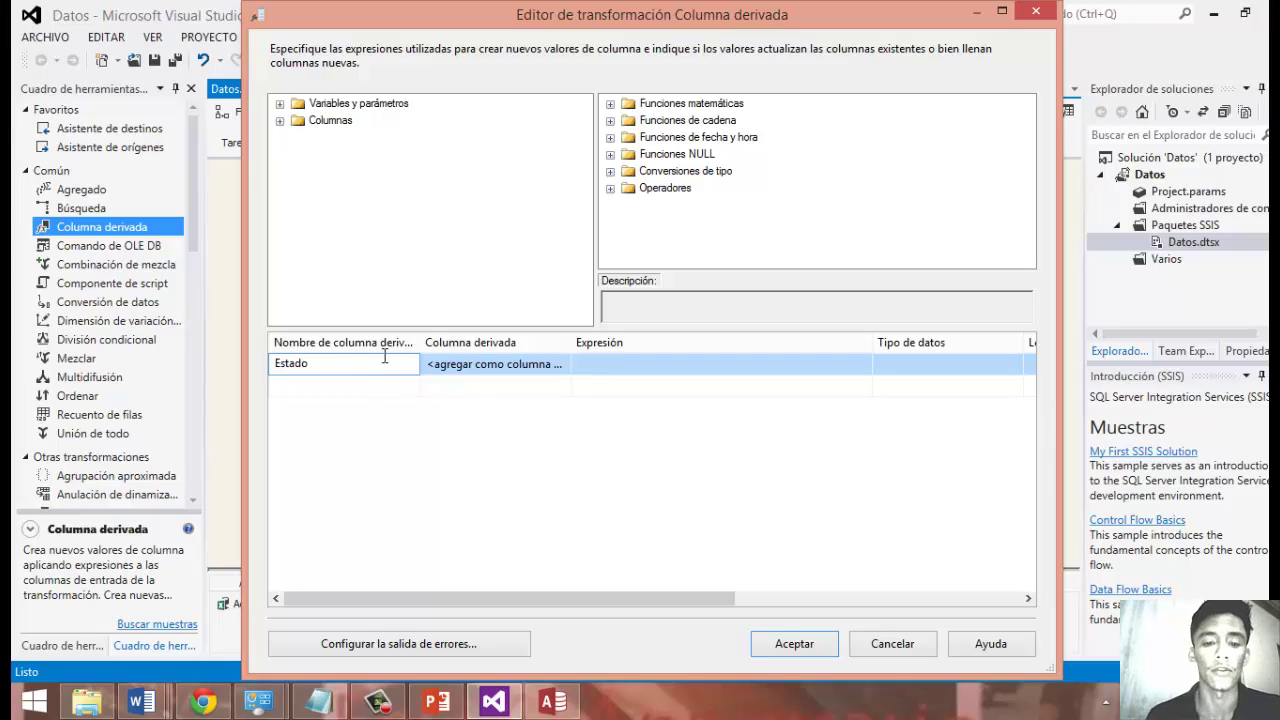
click(606, 364)
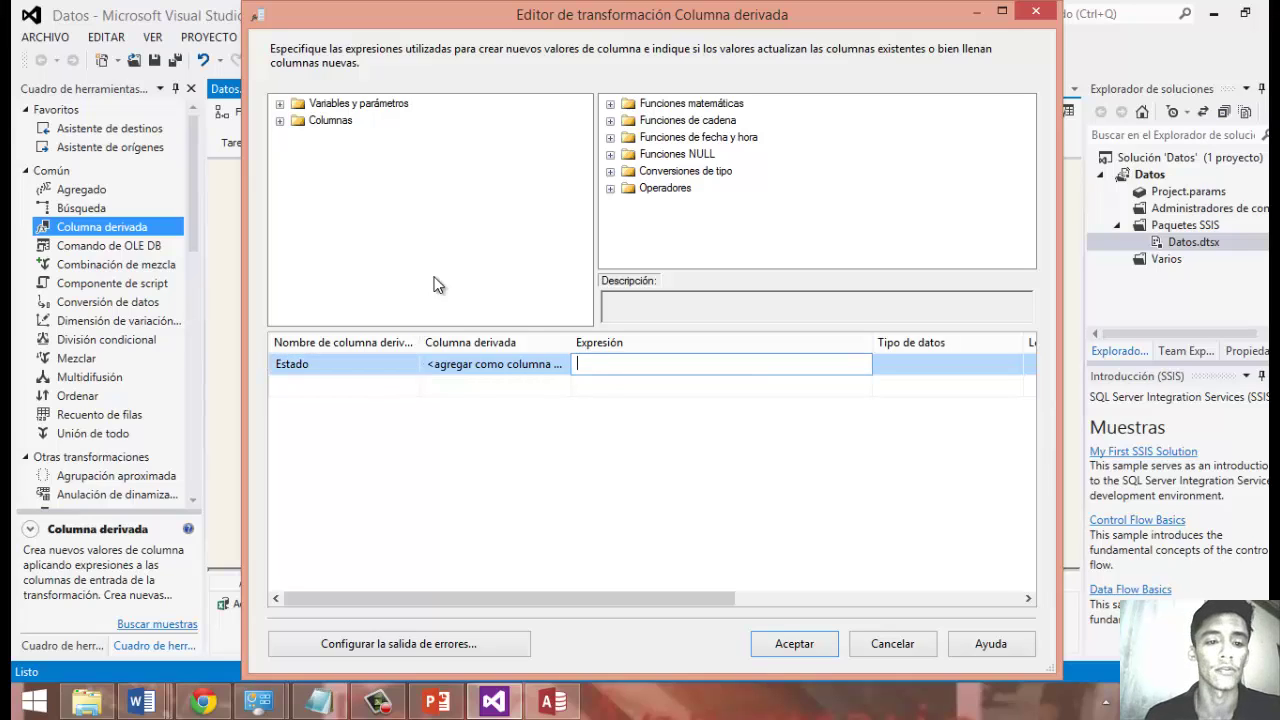
click(280, 122)
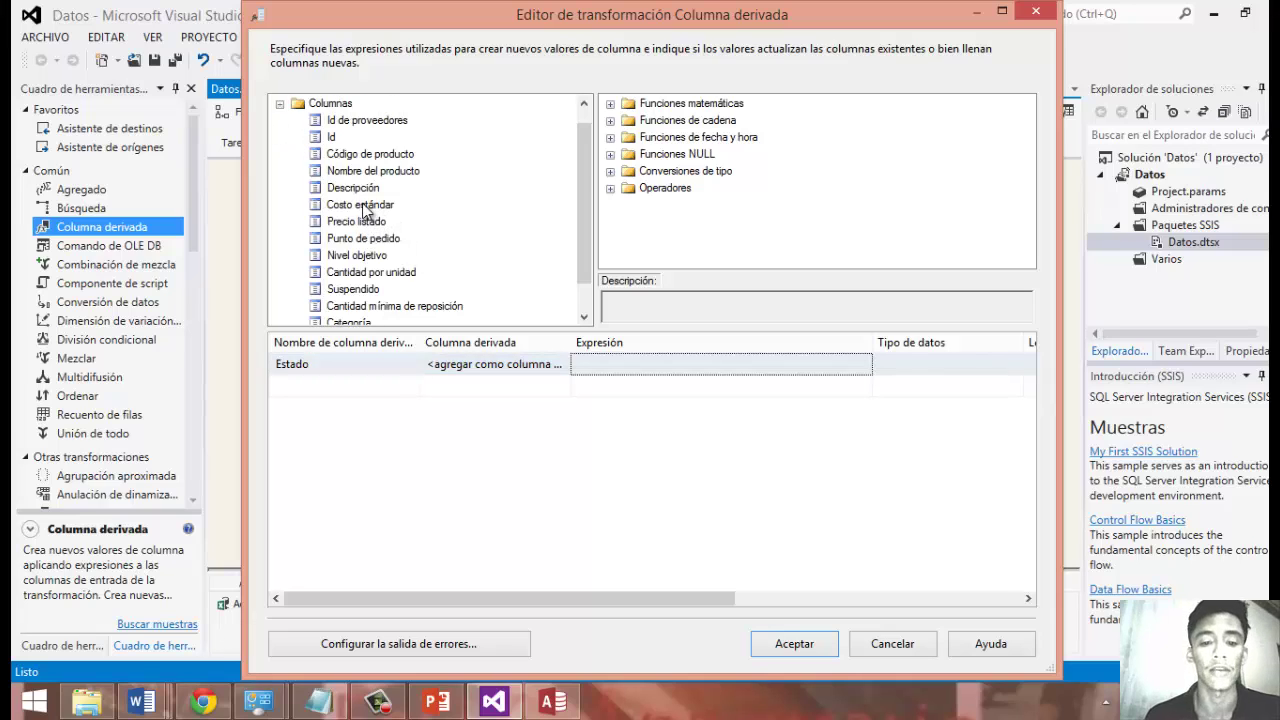
drag(362, 205, 604, 366)
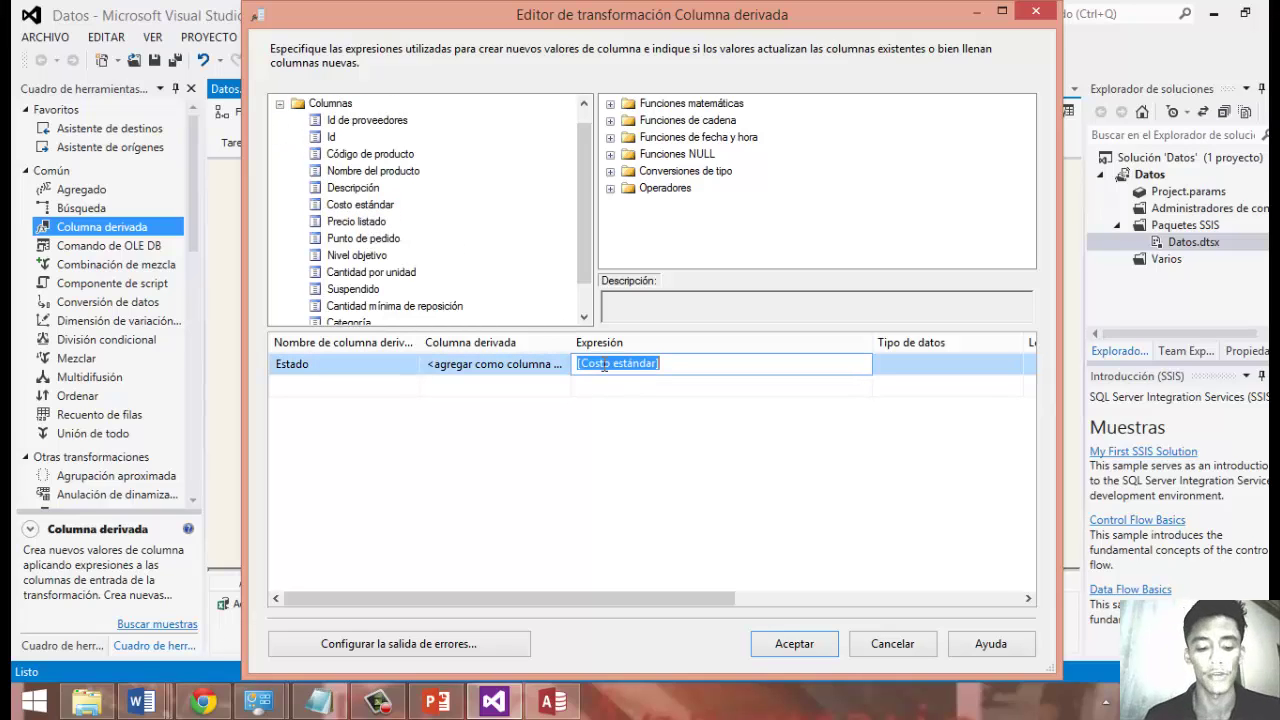
click(678, 361)
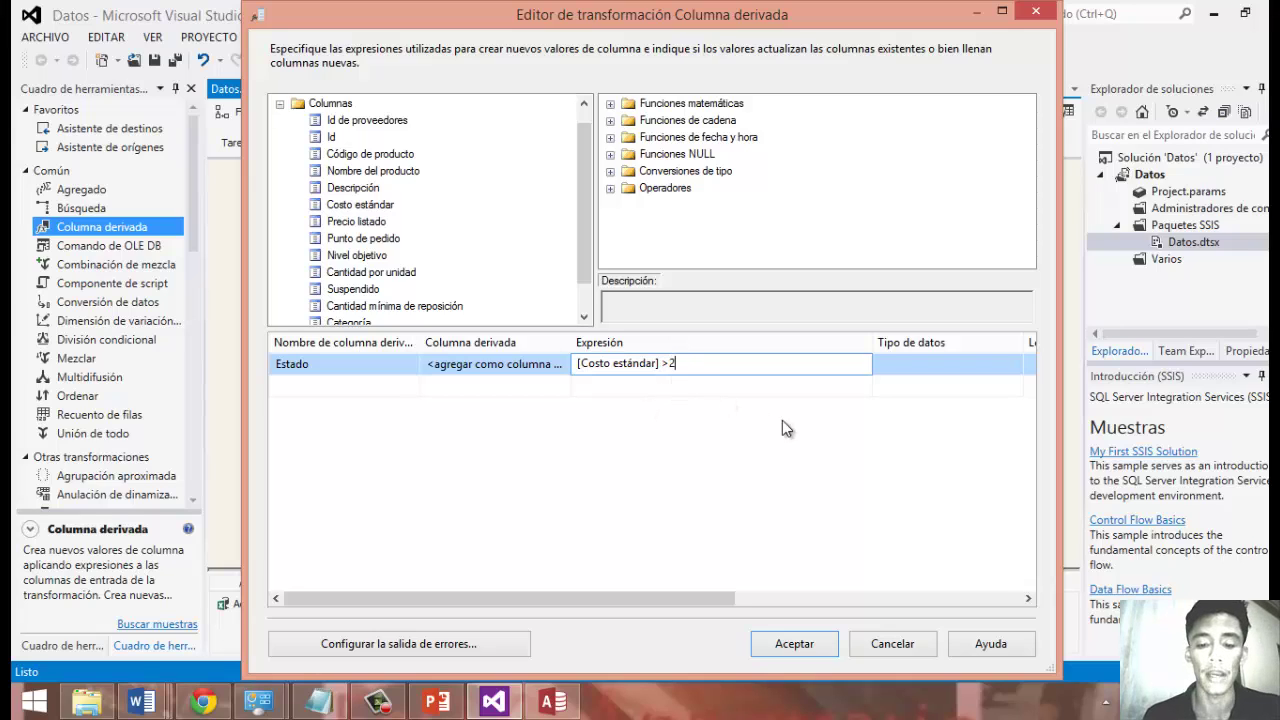
click(723, 585)
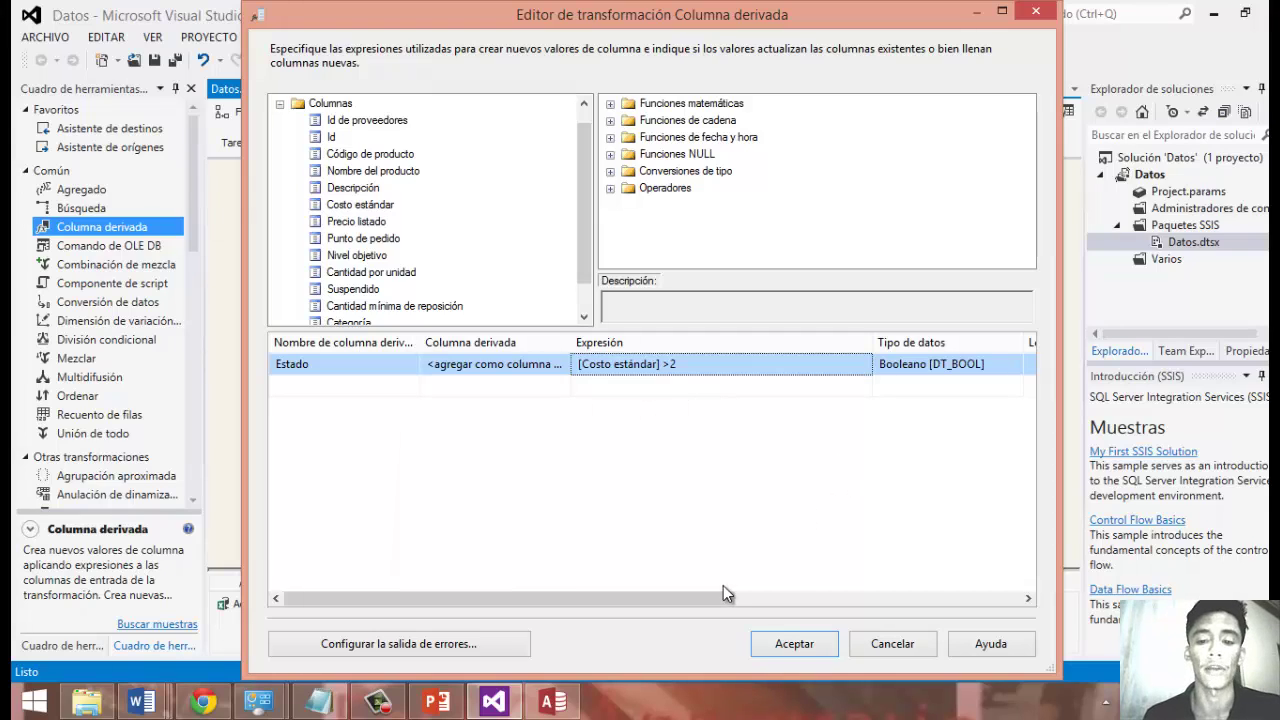
drag(704, 598, 639, 583)
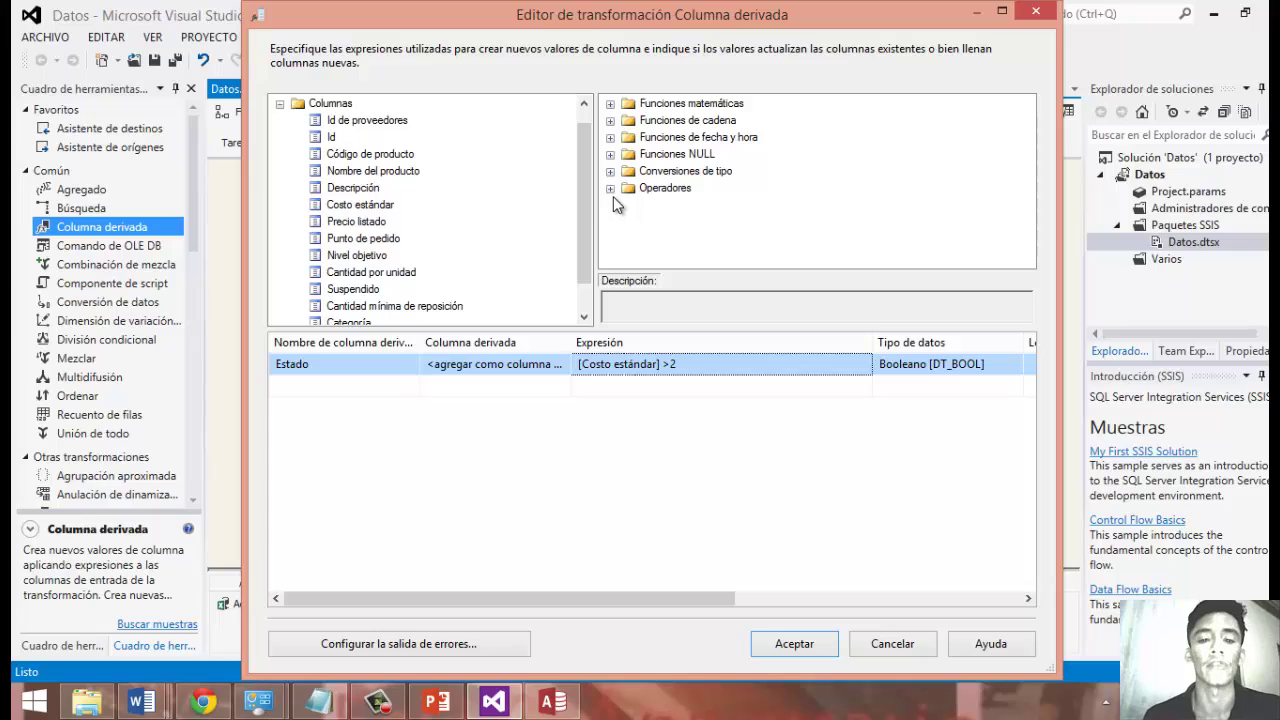
click(610, 188)
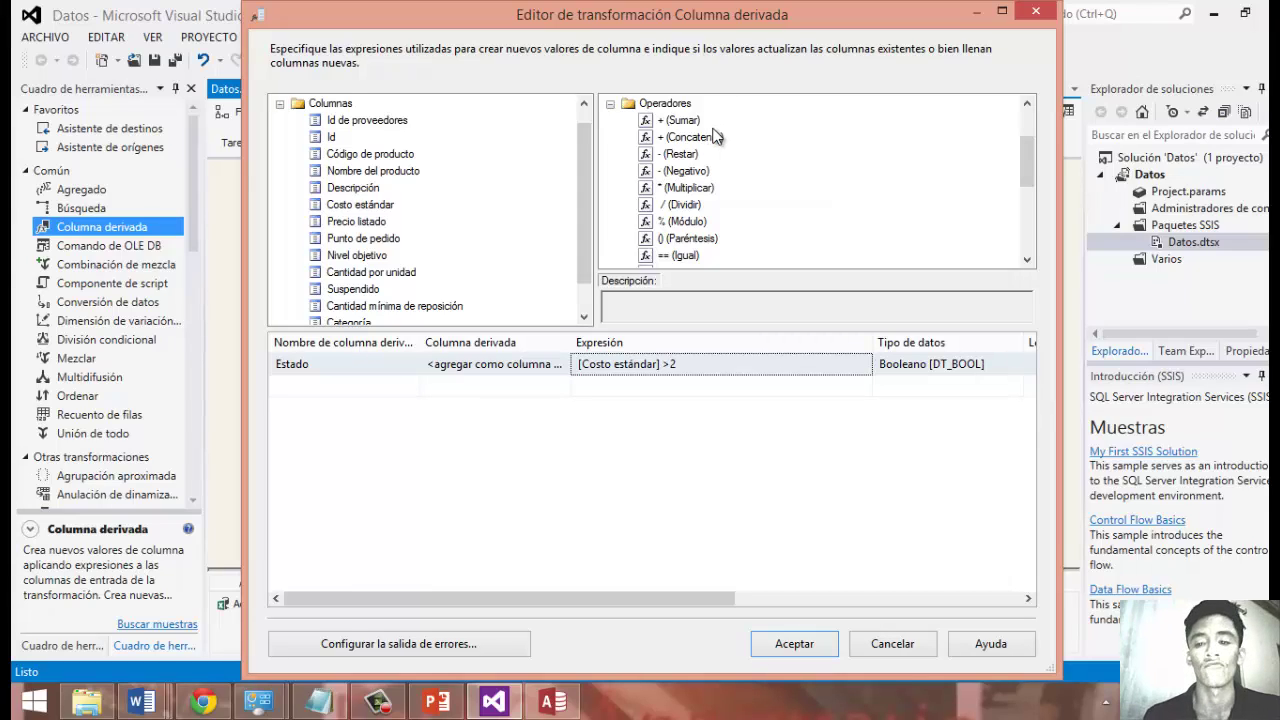
scroll(1030, 217, down, 5)
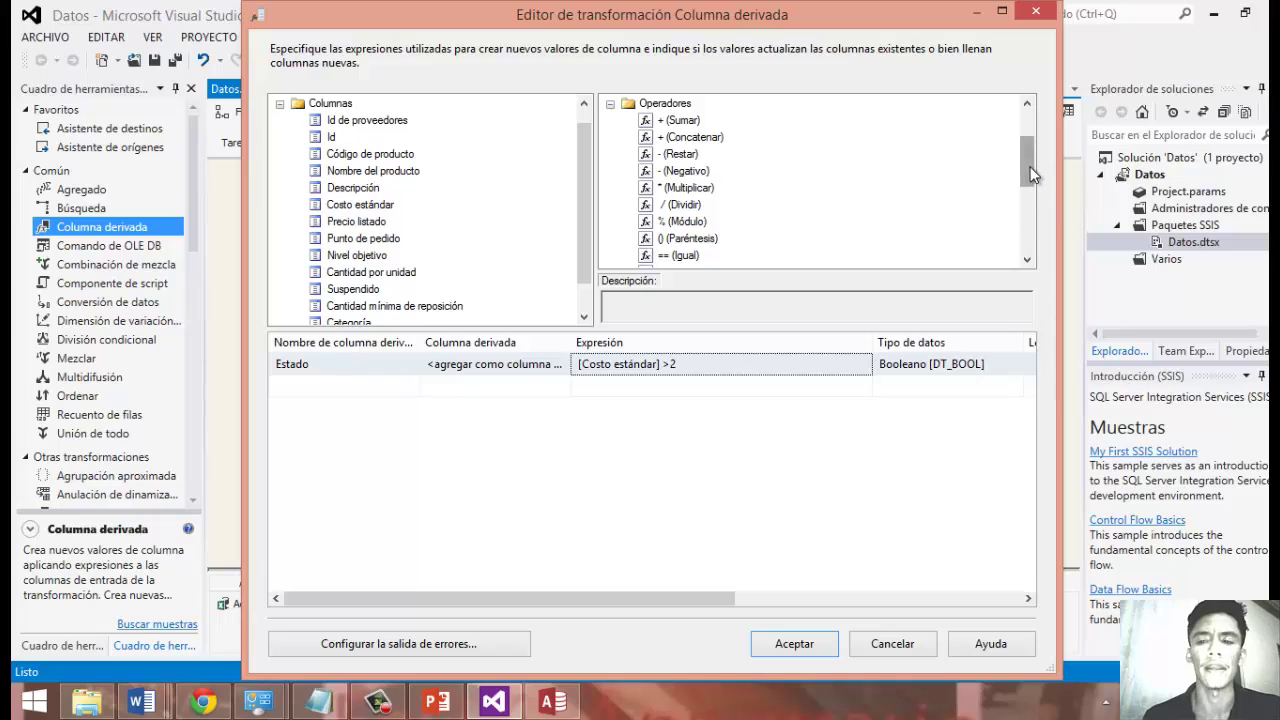
drag(1027, 226, 1027, 226)
scroll(1023, 150, up, 6)
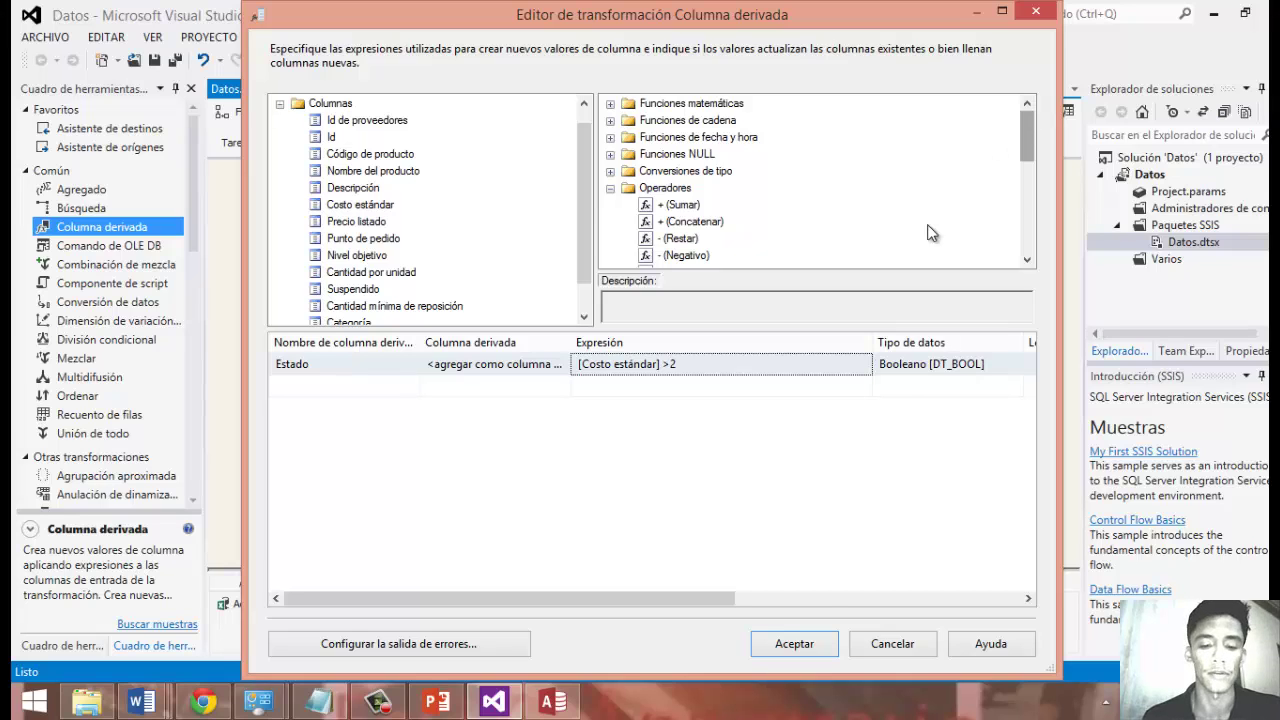
click(806, 643)
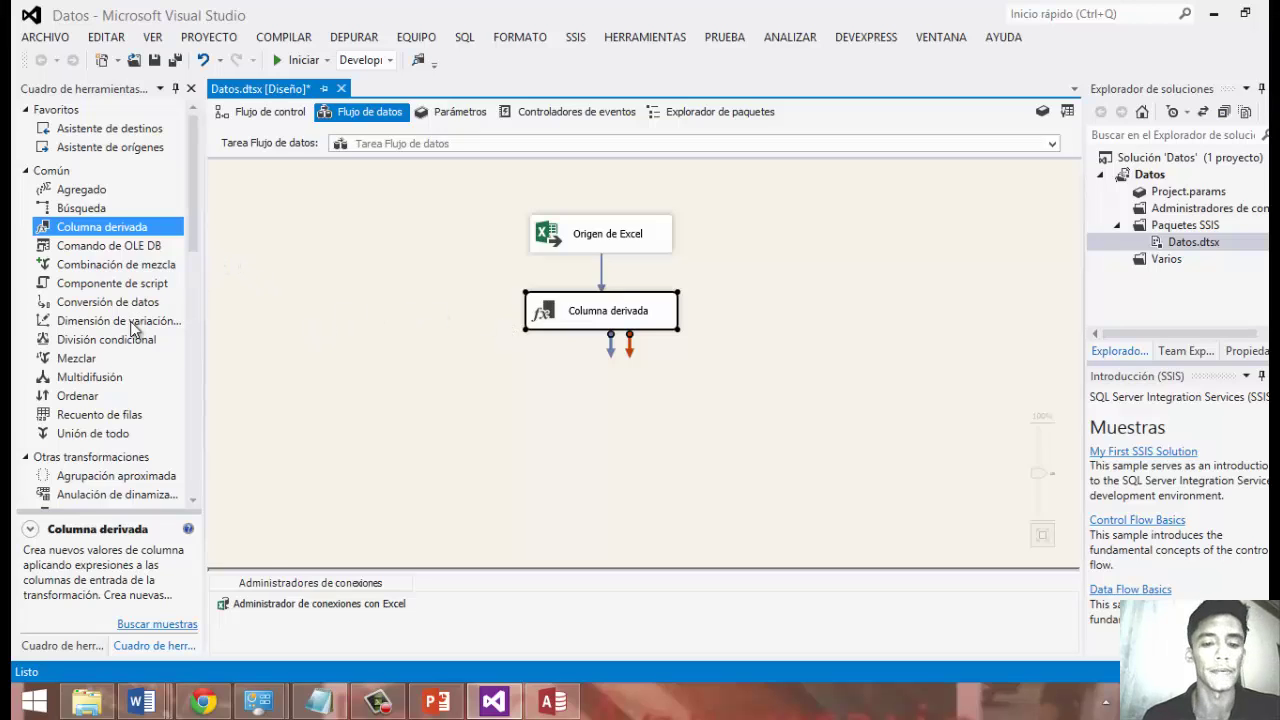
Add a Conditional Split under Columna derivada and link the derived column's output to it.
drag(130, 340, 320, 377)
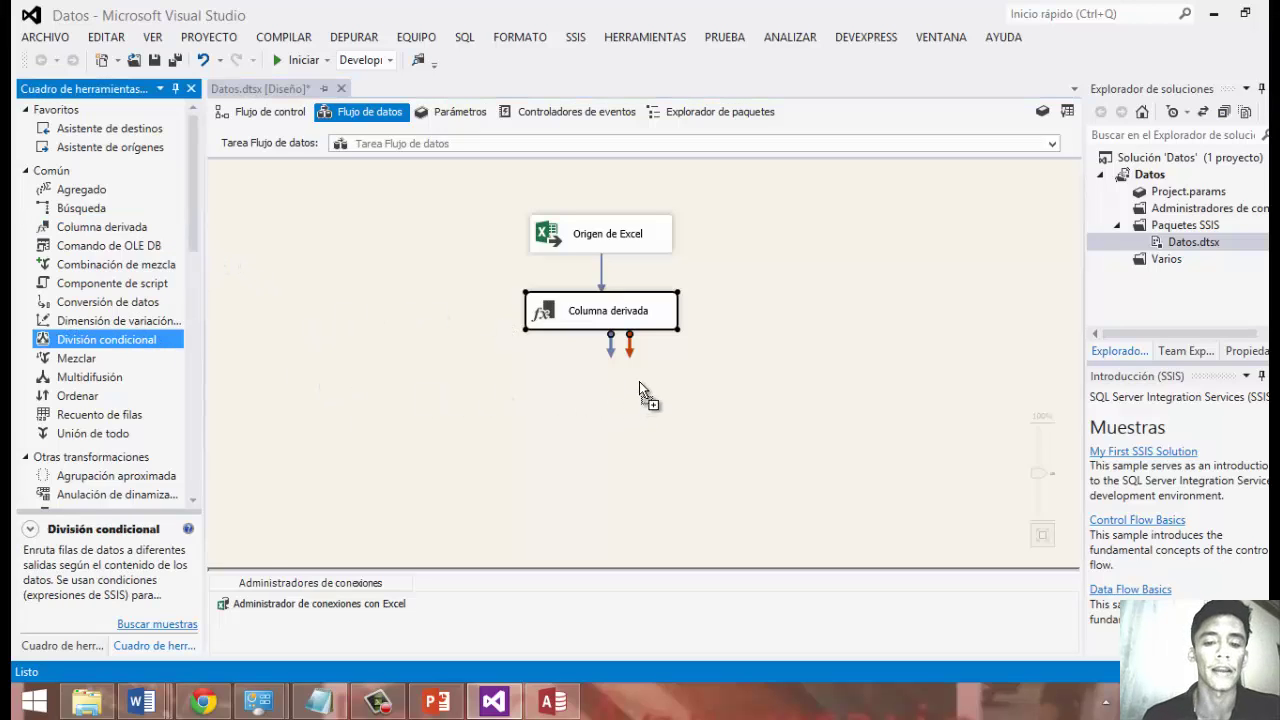
drag(639, 381, 588, 388)
click(606, 322)
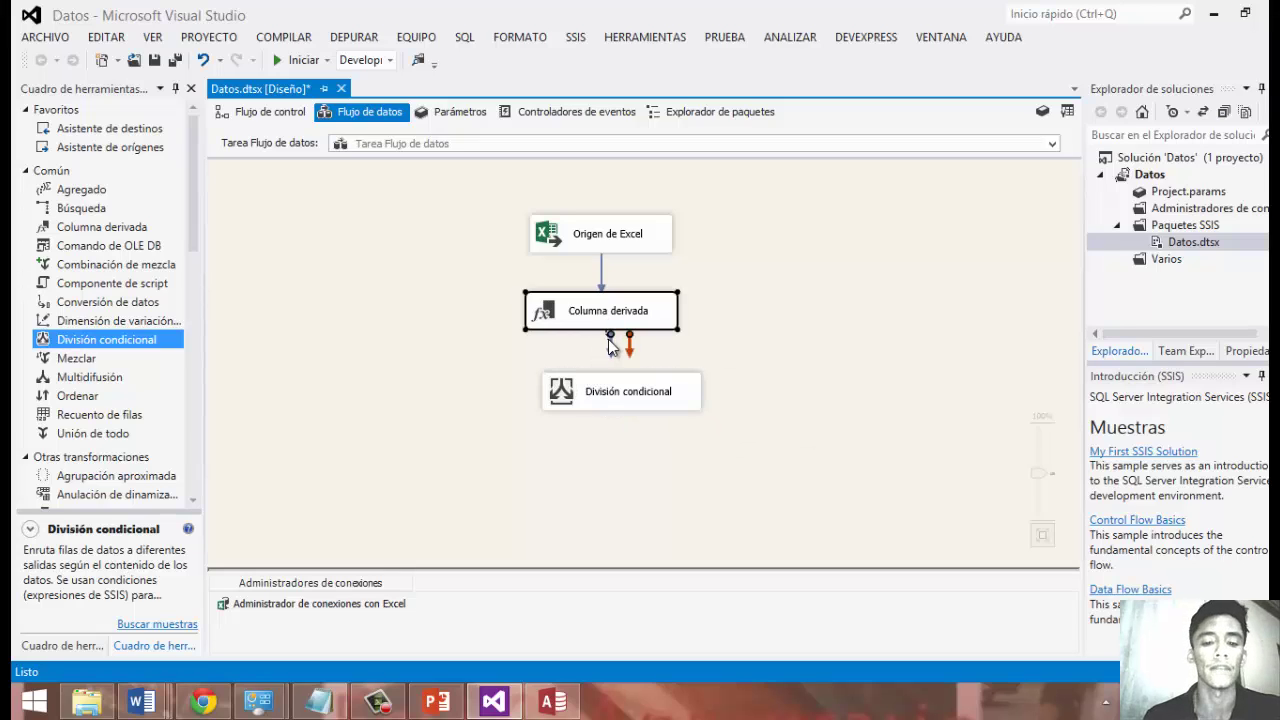
drag(610, 342, 607, 398)
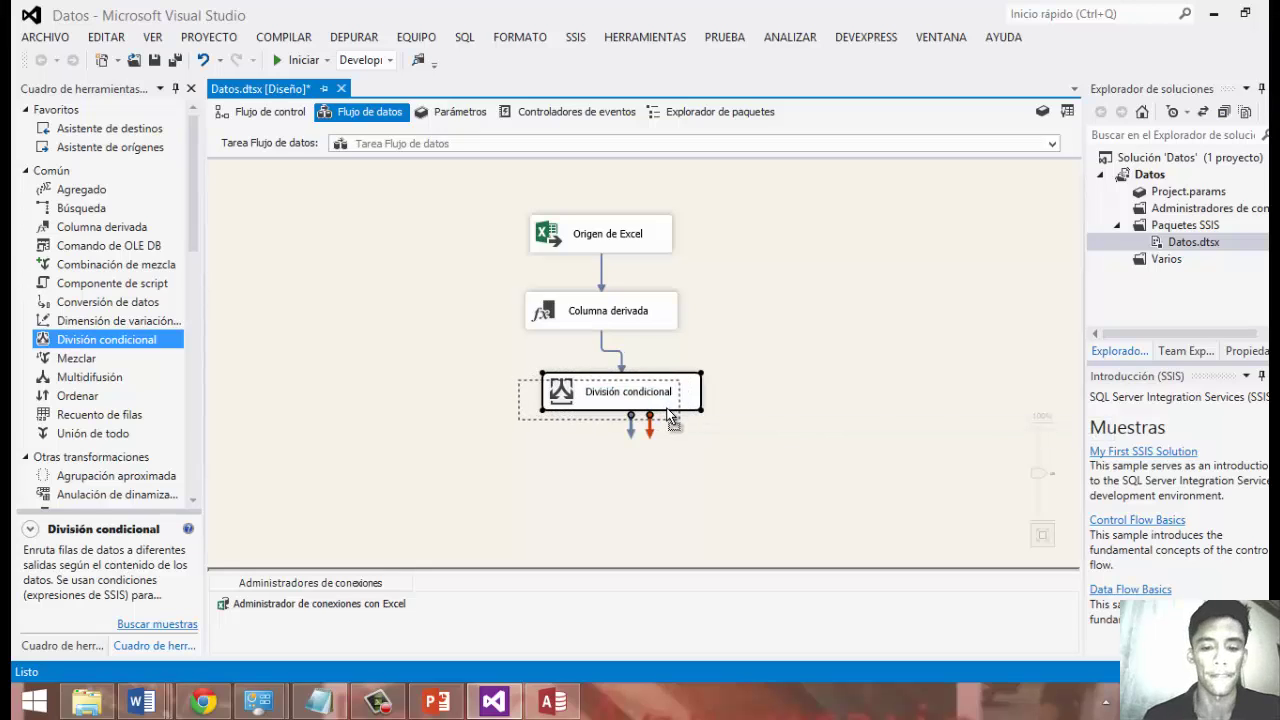
key(Return)
mouse_move(658, 403)
mouse_down()
mouse_move(669, 408)
mouse_move(648, 418)
mouse_move(655, 401)
mouse_up()
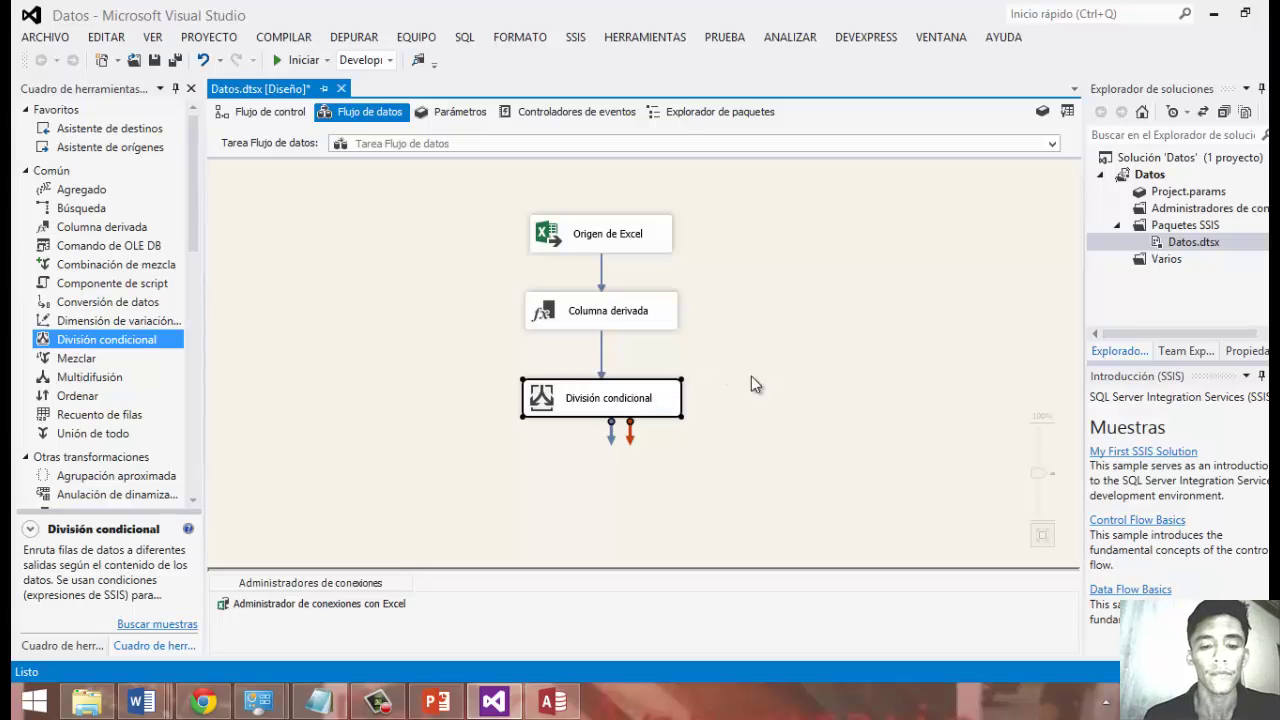
Start an Estado output in the Conditional Split, then cancel and review the Derived Column settings.
double_click(576, 405)
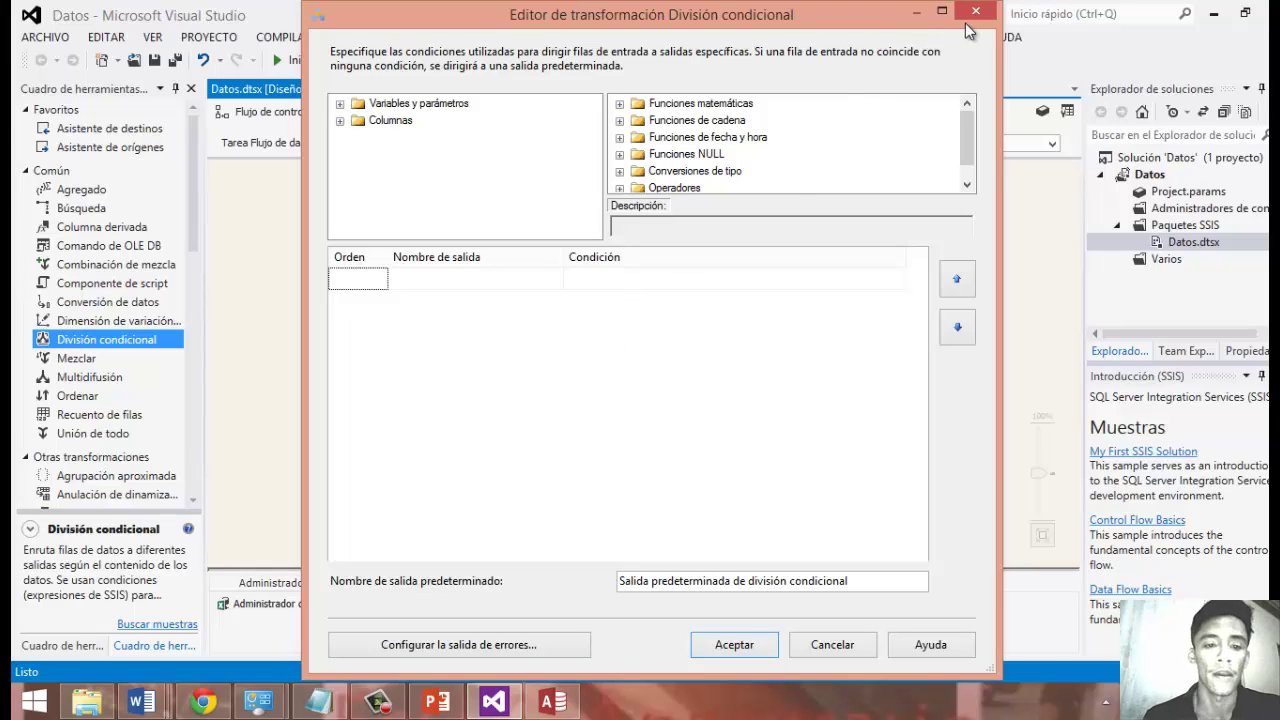
click(414, 277)
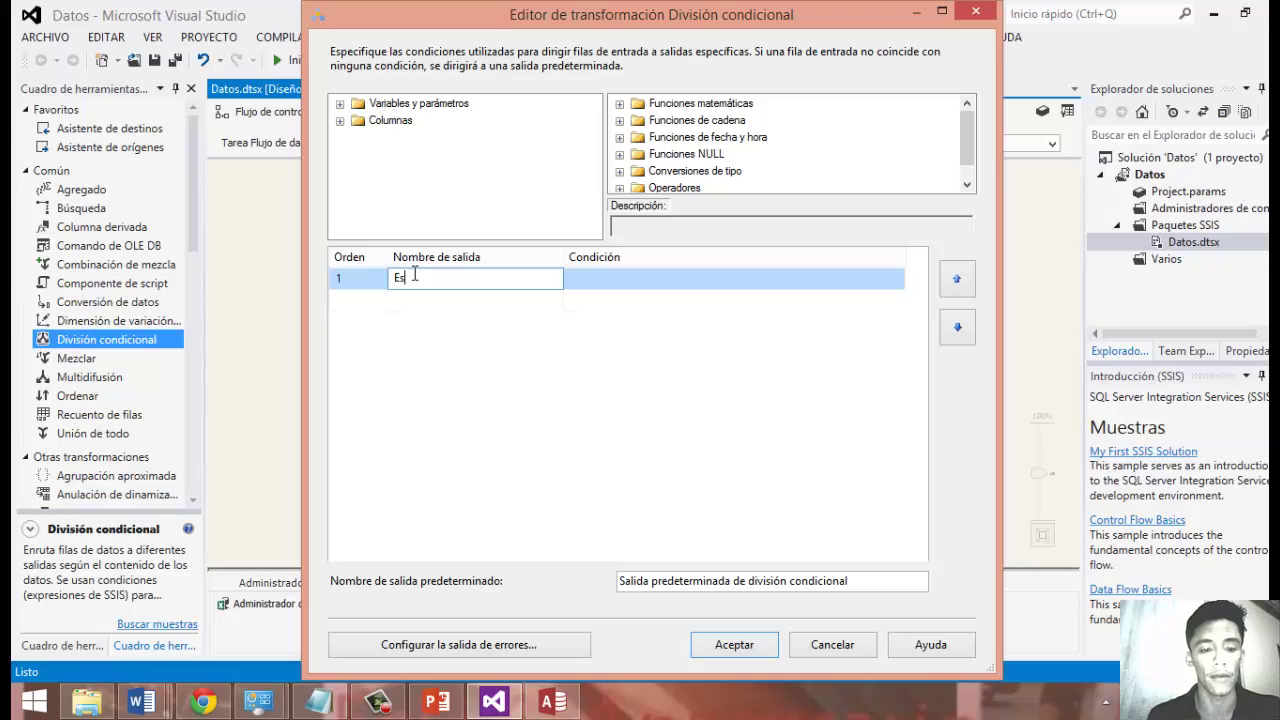
text(Esta)
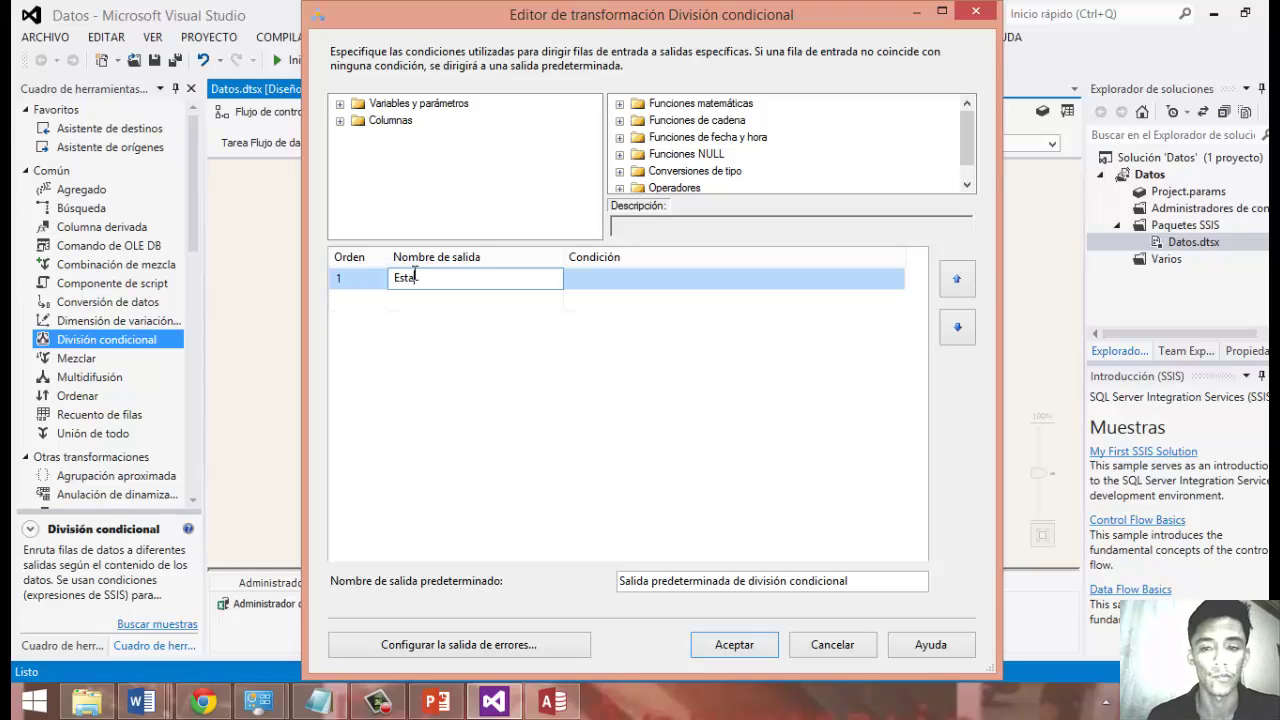
text(do)
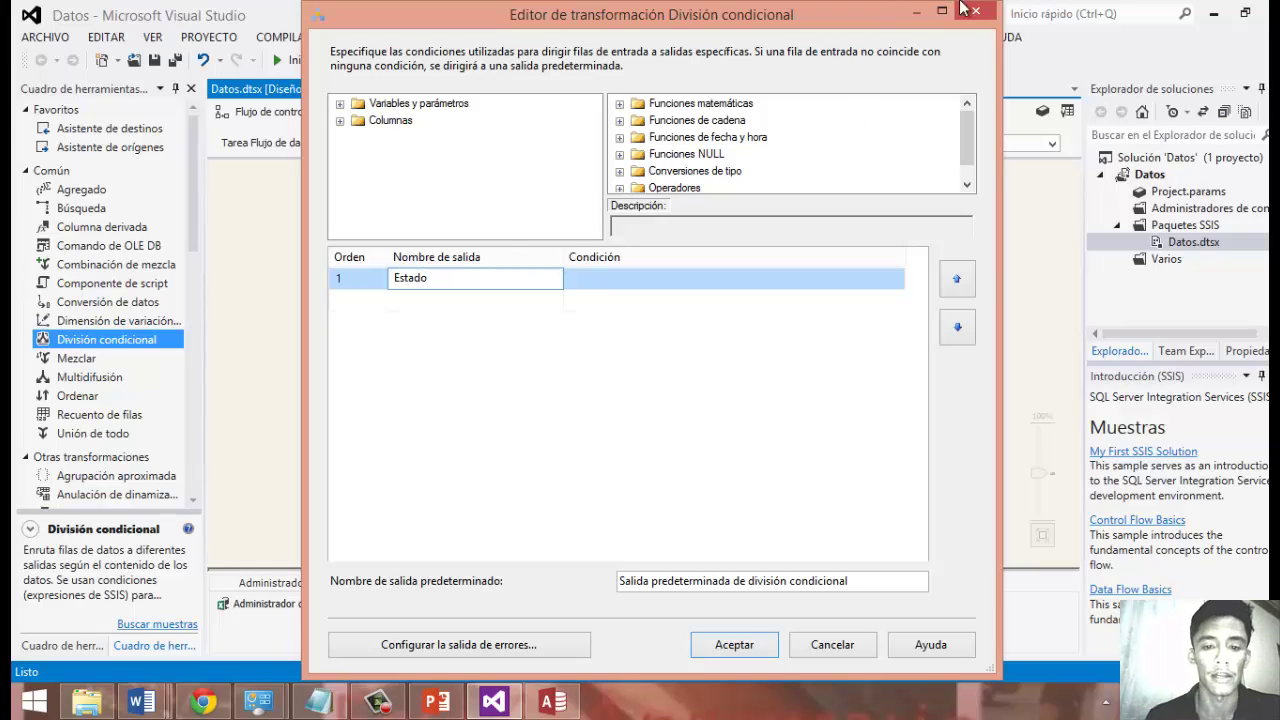
click(972, 11)
double_click(625, 300)
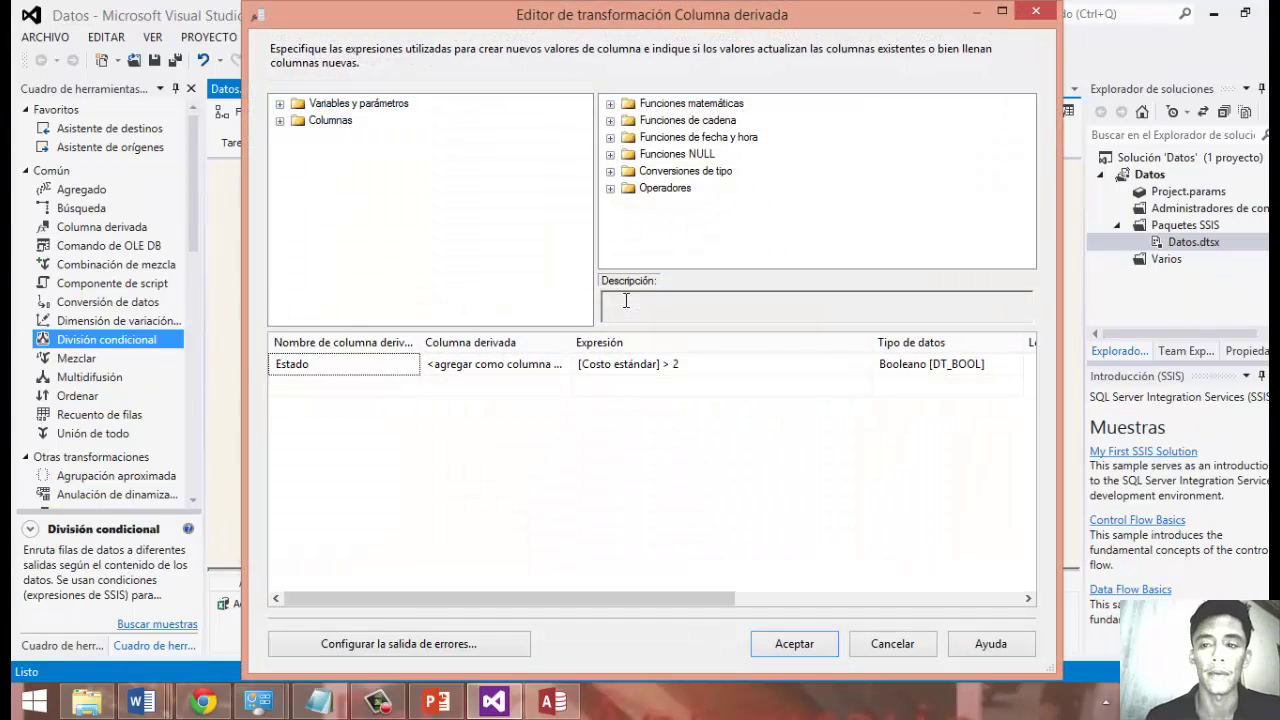
click(1036, 14)
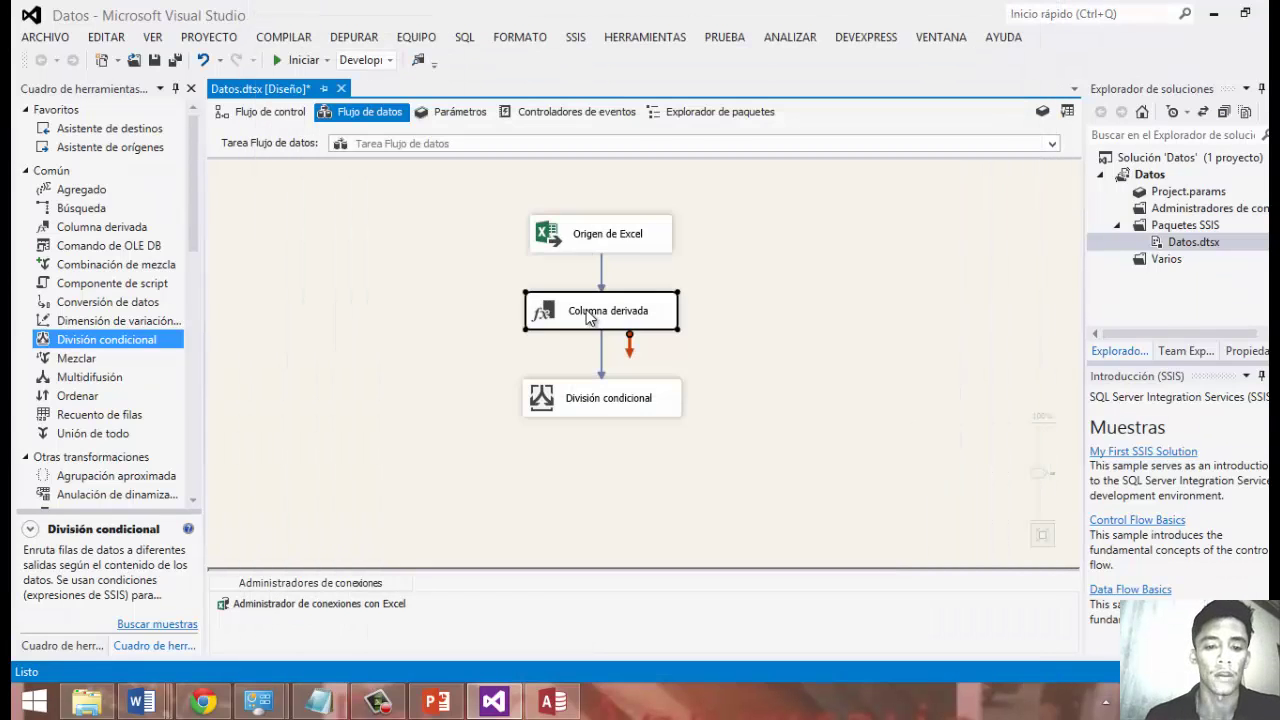
Give the Conditional Split an output Estado with condition [Costo estándar] > 2.
double_click(555, 390)
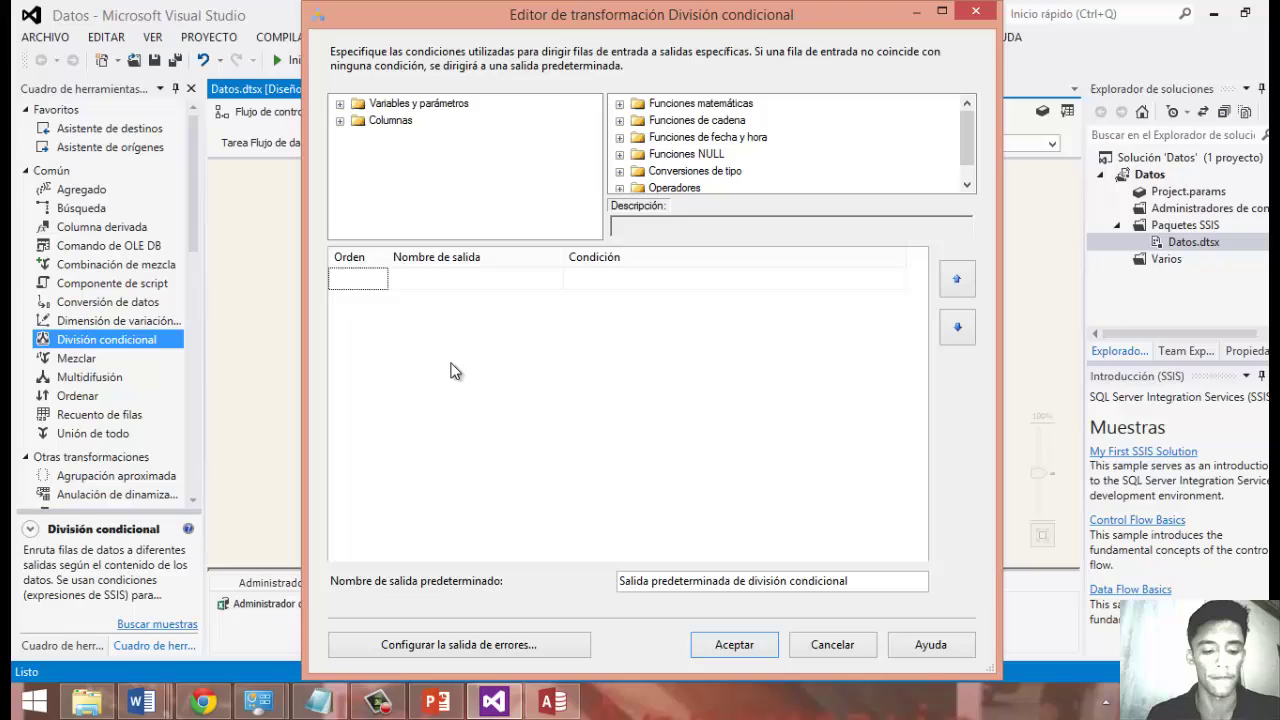
click(415, 280)
text(Estado)
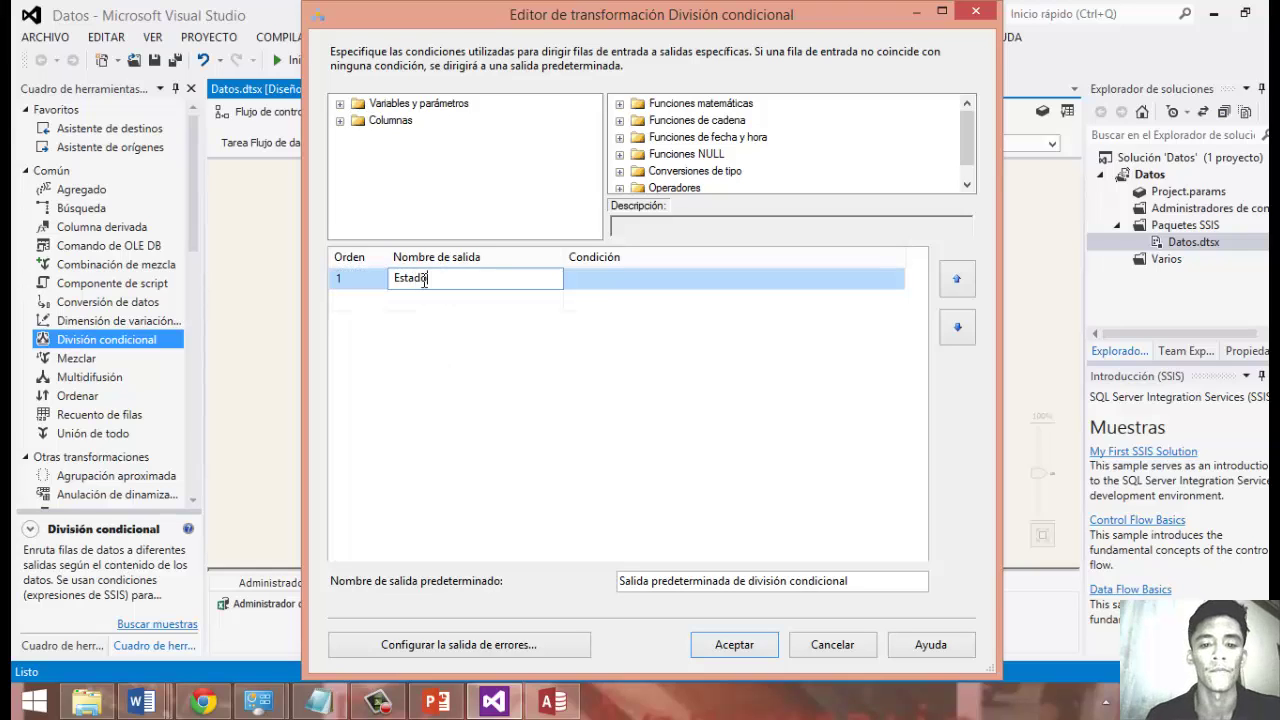
click(591, 298)
click(594, 280)
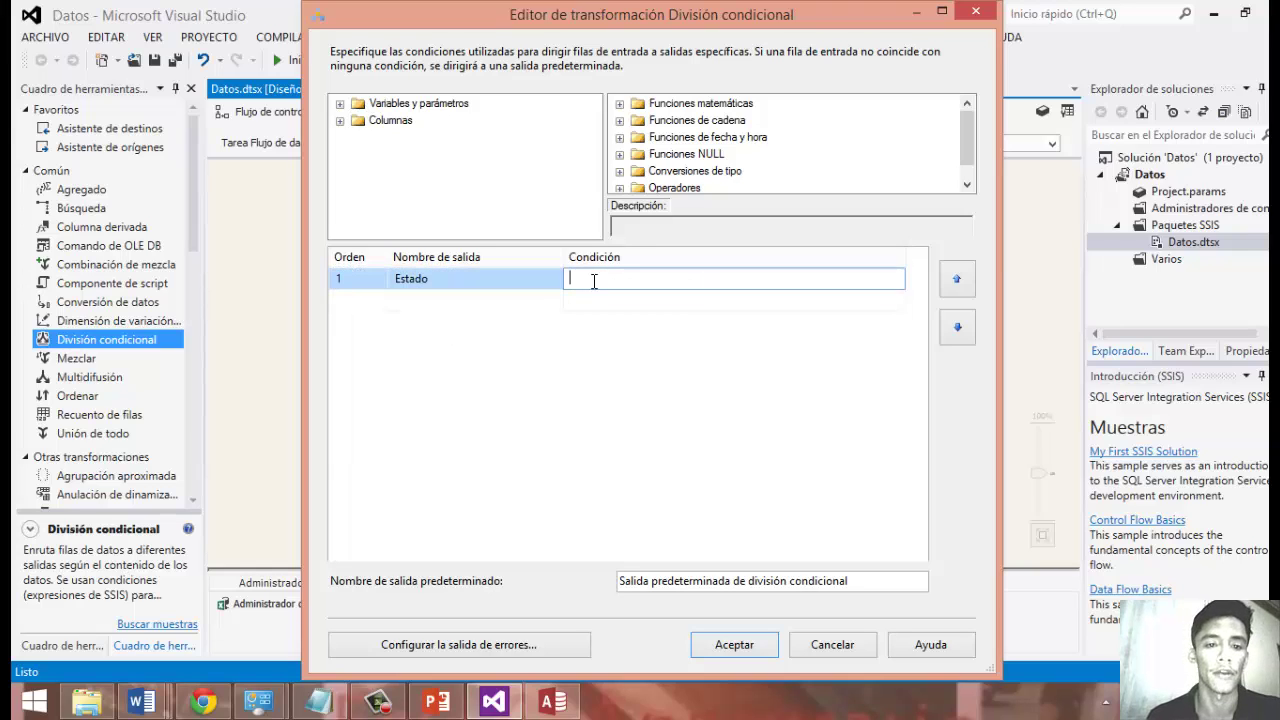
click(340, 121)
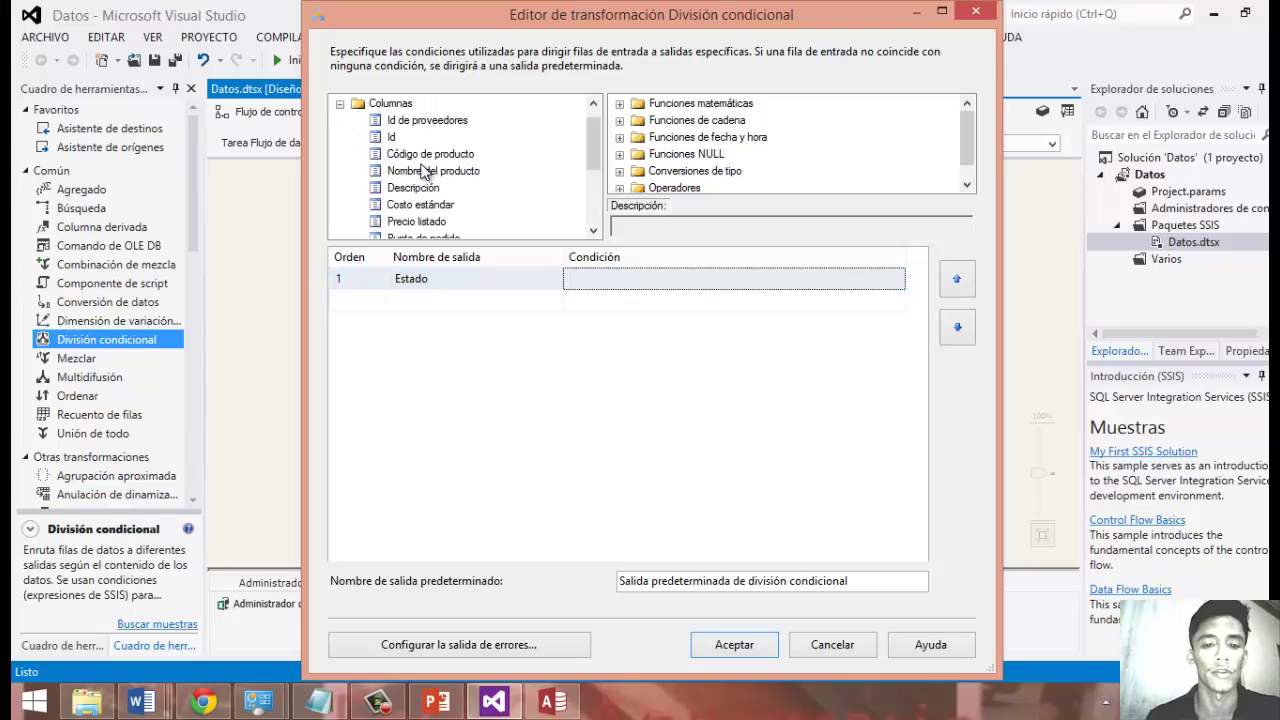
drag(436, 205, 593, 273)
key(End)
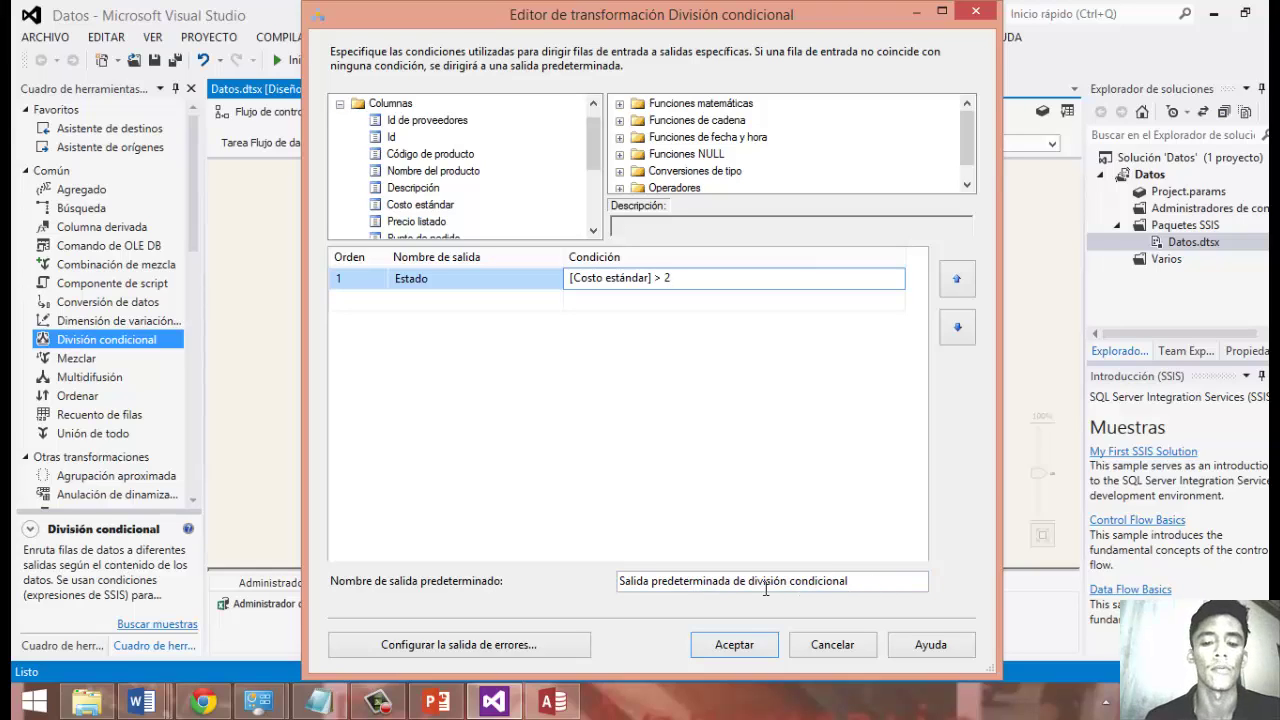
click(740, 642)
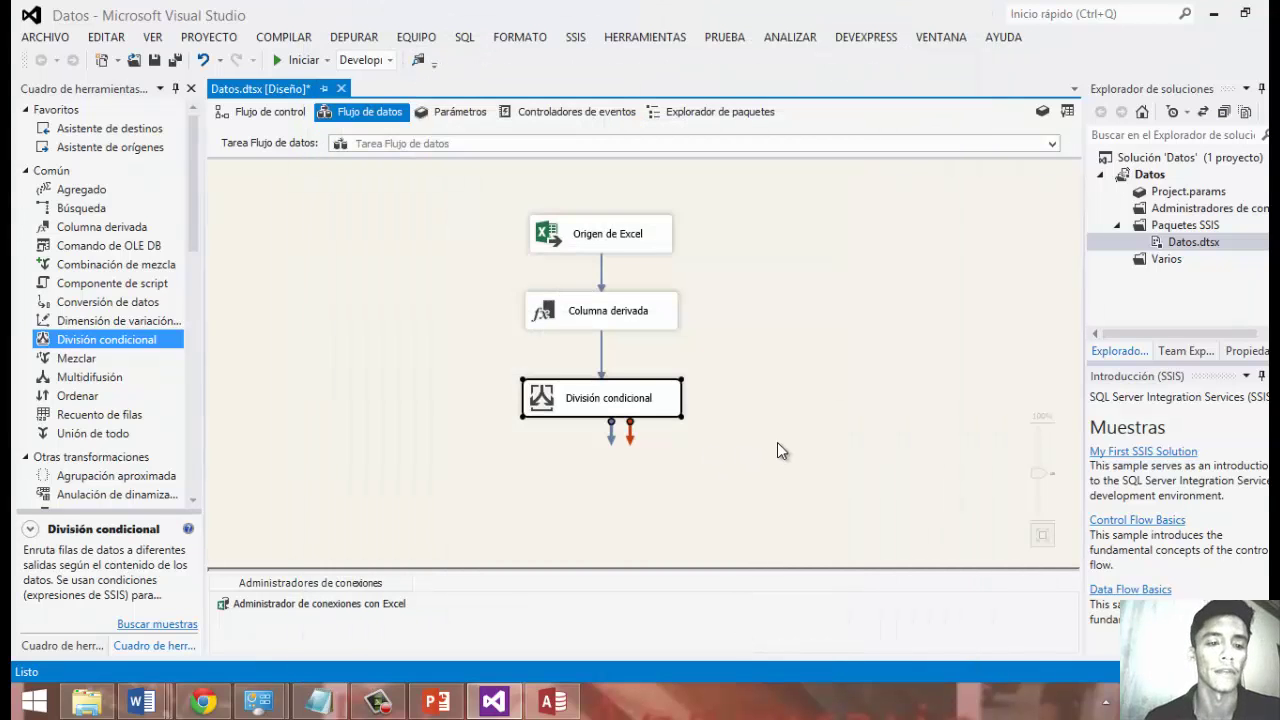
Place an OLE DB Destination left of the split and link the split's output to it.
drag(194, 210, 196, 438)
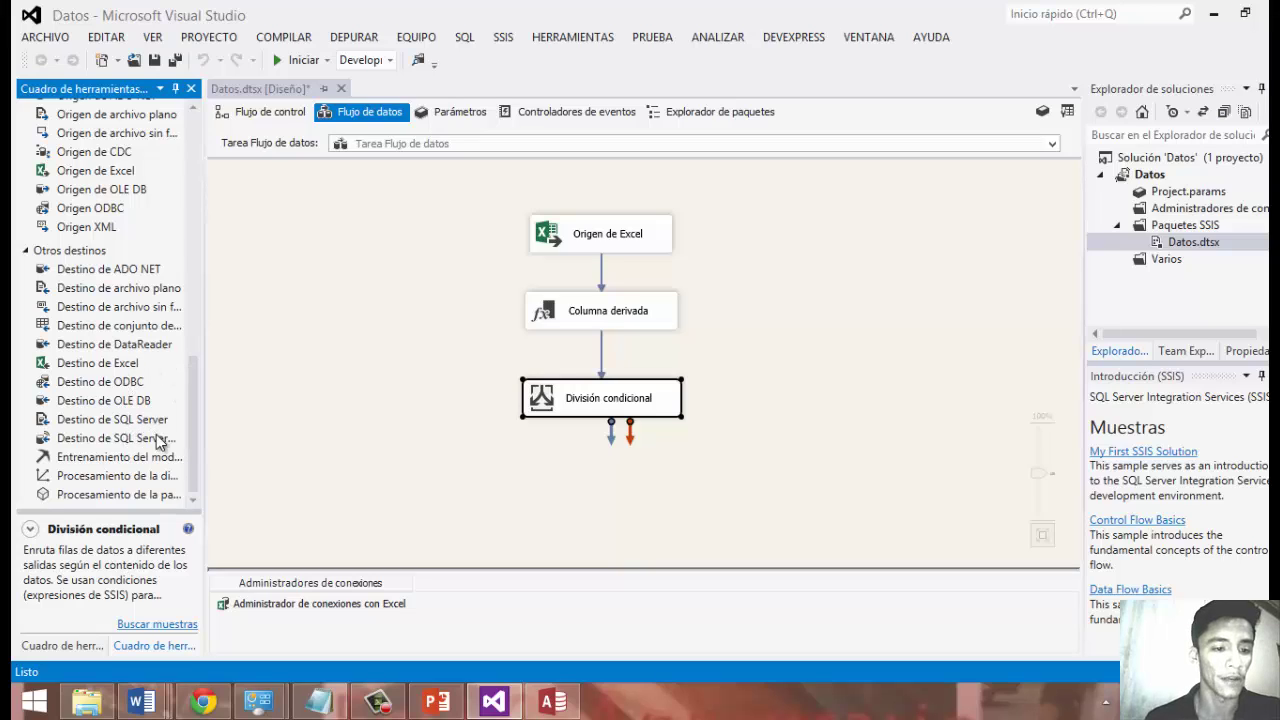
drag(134, 402, 335, 459)
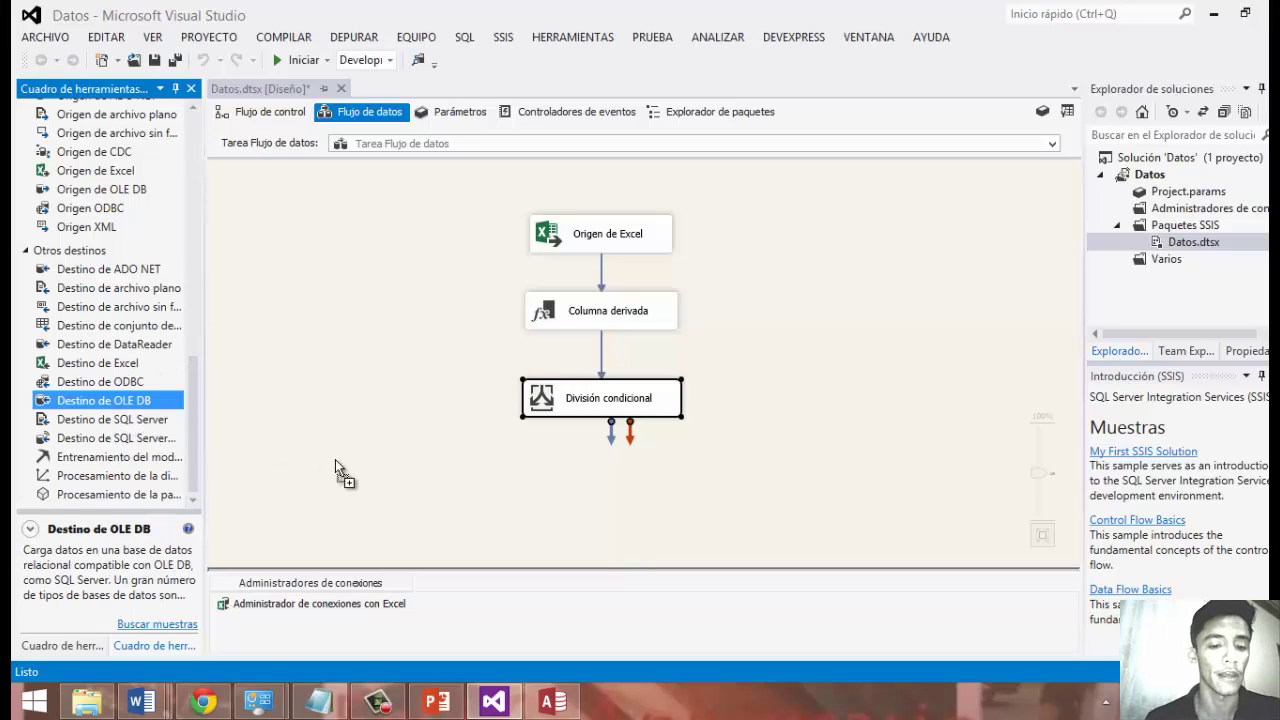
drag(416, 487, 512, 505)
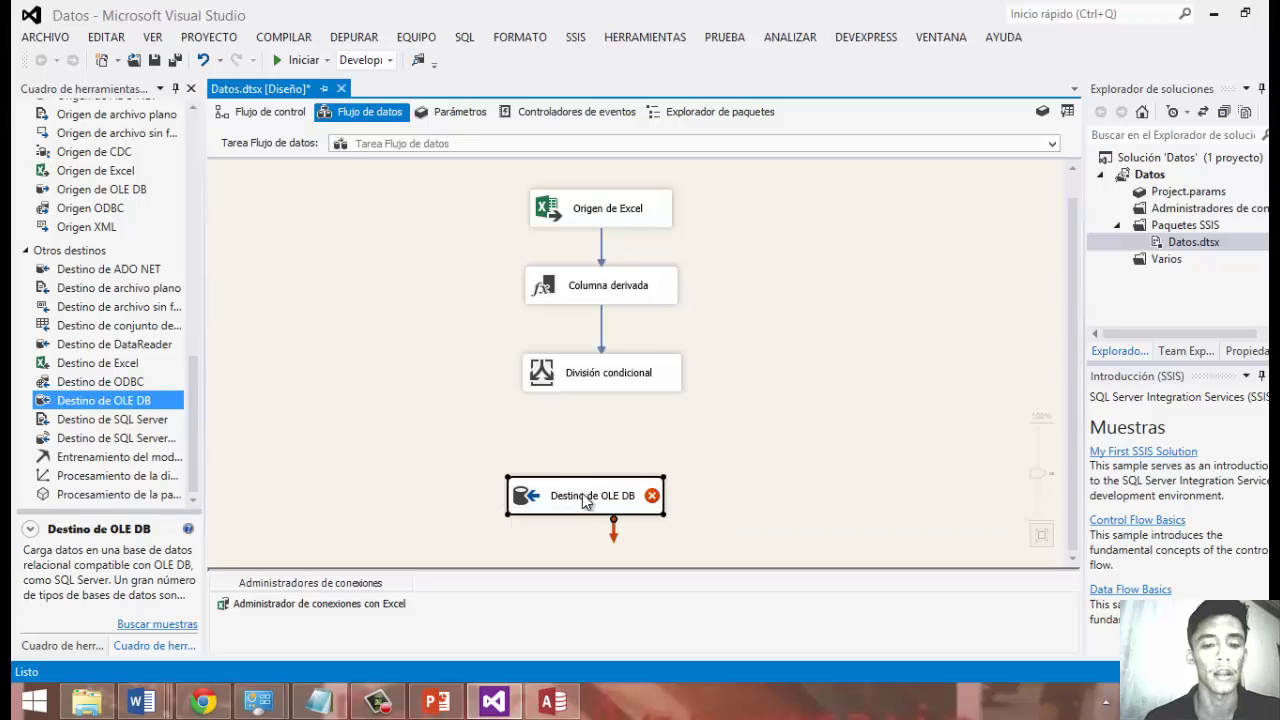
drag(598, 496, 510, 445)
click(594, 408)
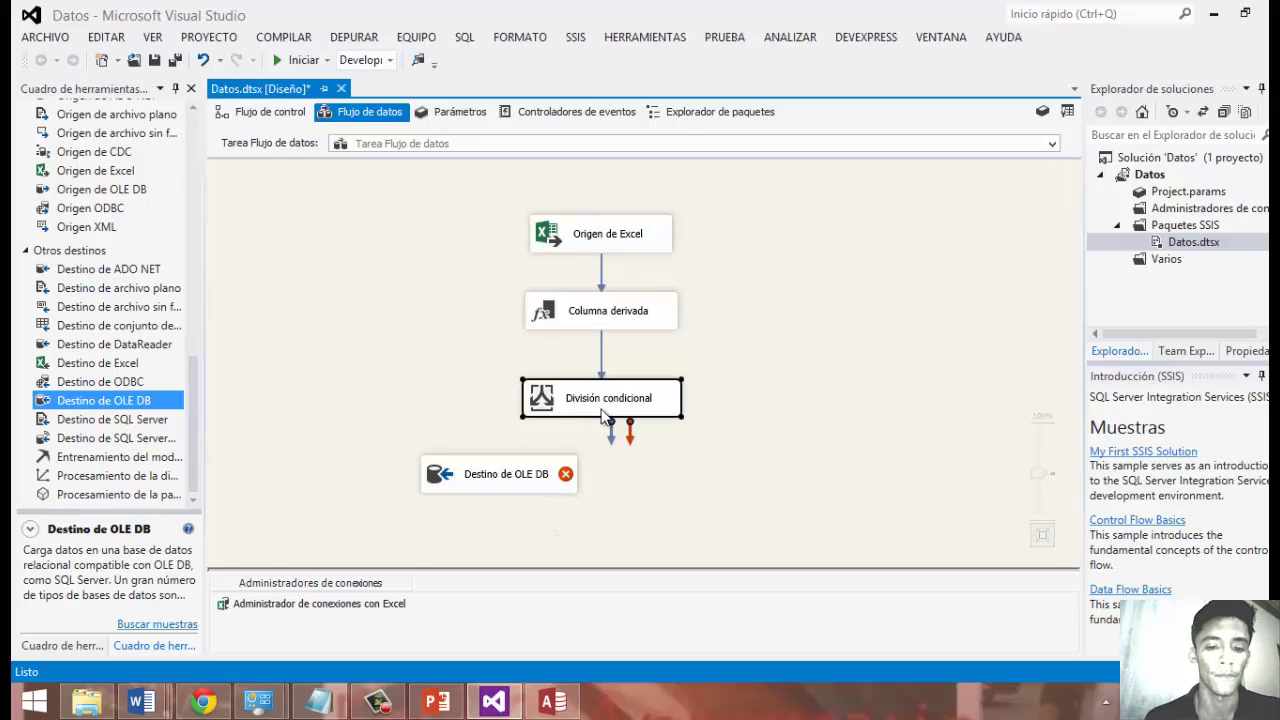
drag(606, 428, 482, 474)
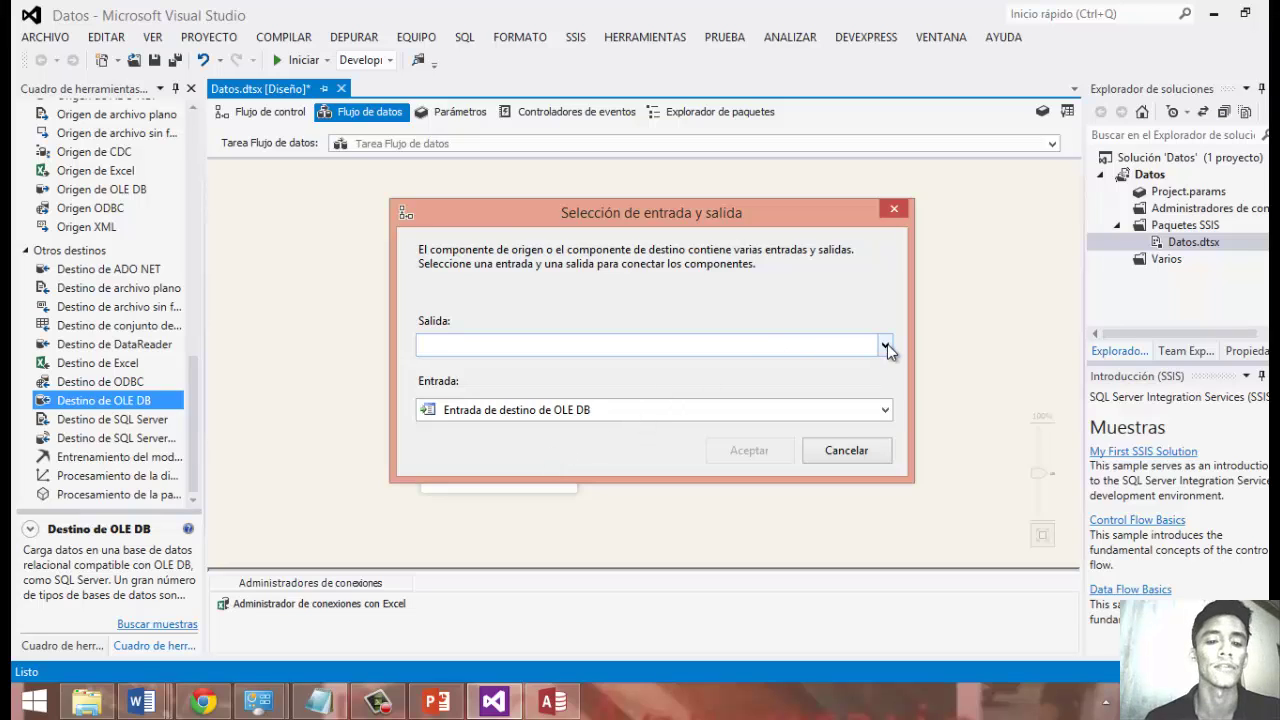
Route the conditional split's Estado output to Destino de OLE DB.
click(885, 345)
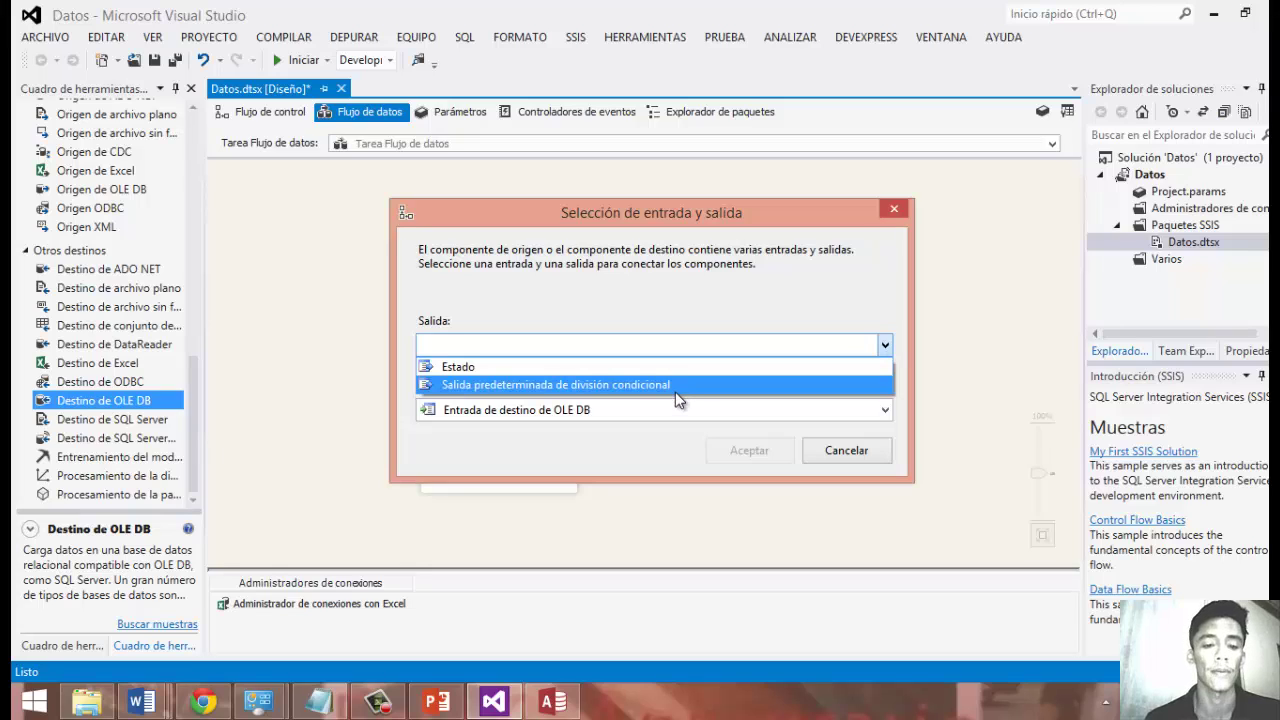
click(666, 368)
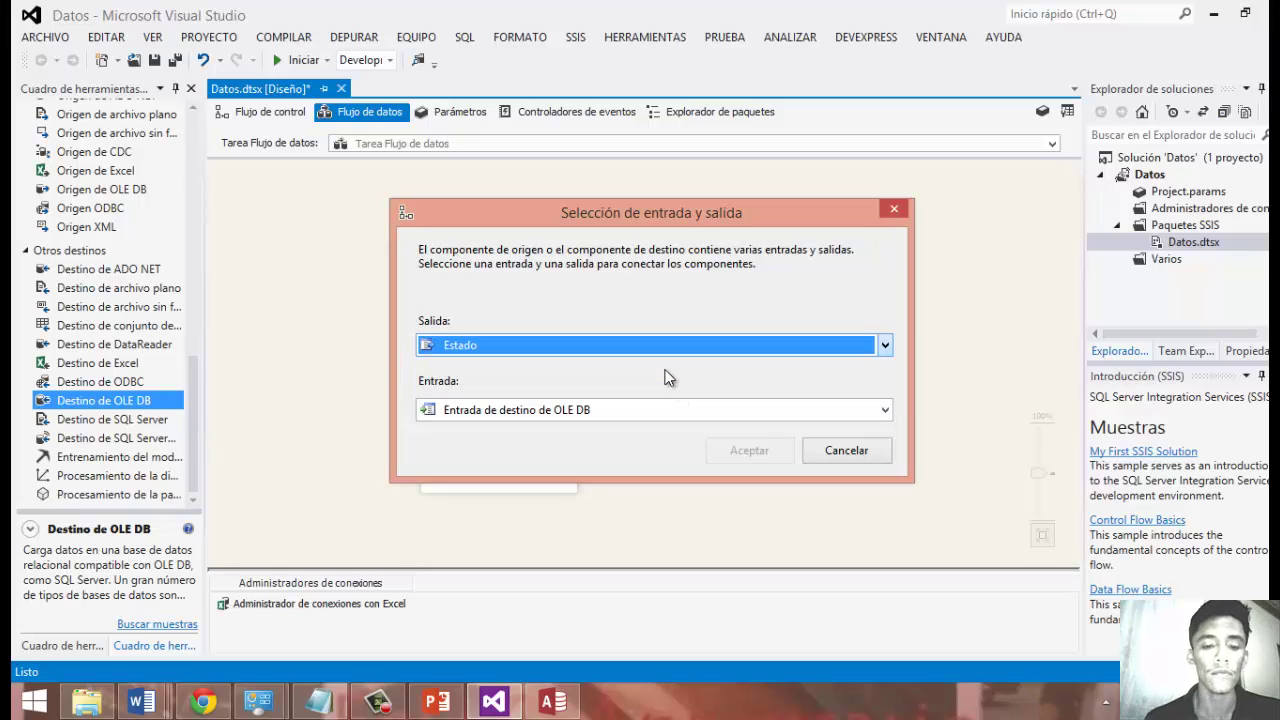
click(748, 412)
click(748, 425)
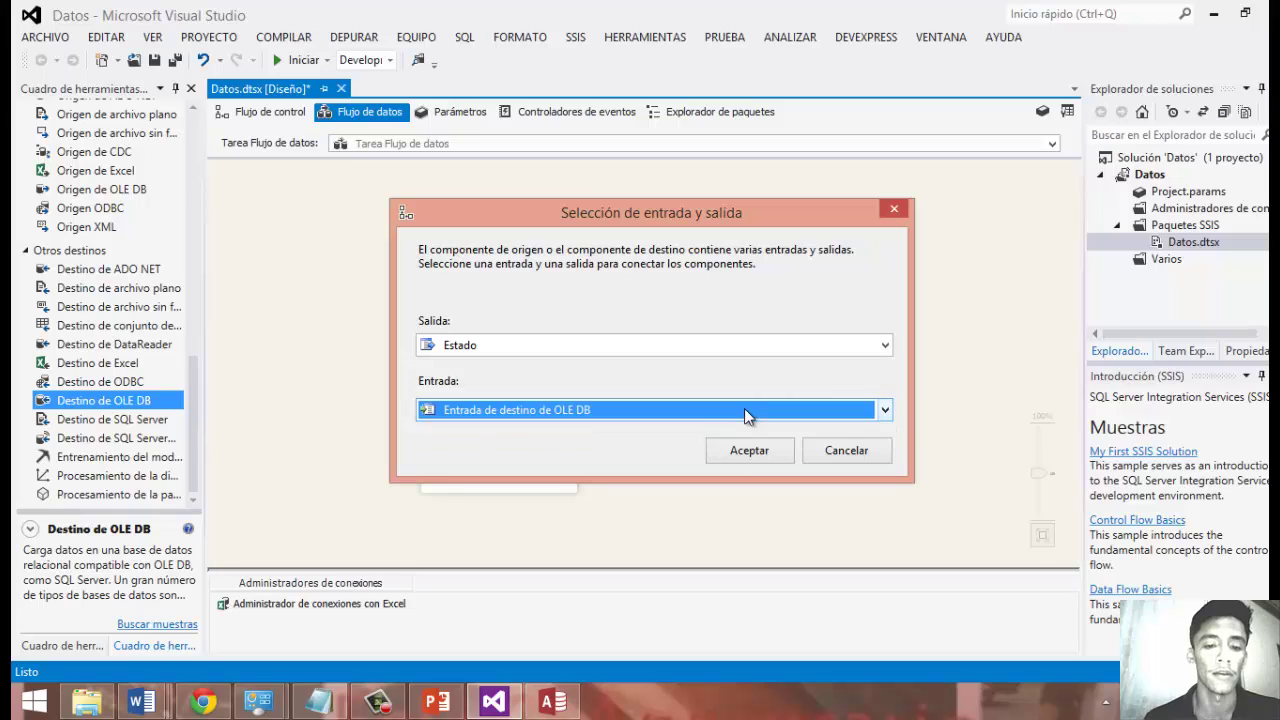
click(745, 453)
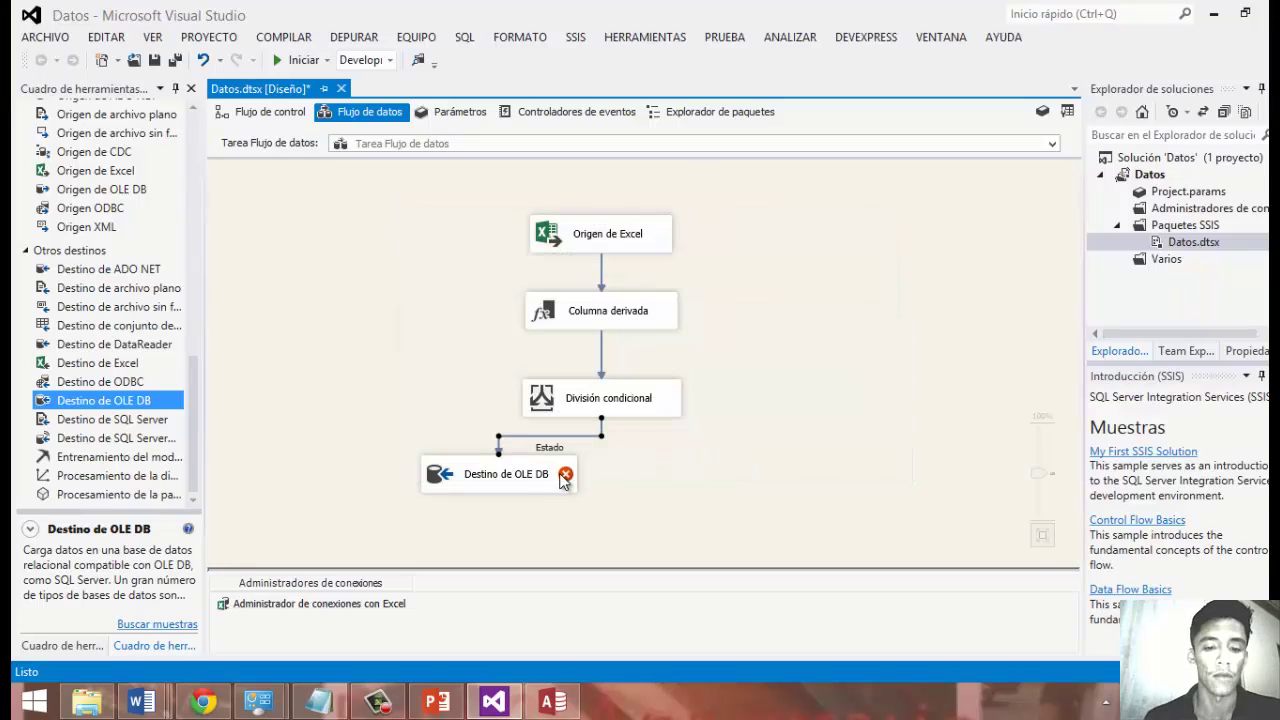
click(524, 490)
drag(526, 505, 527, 514)
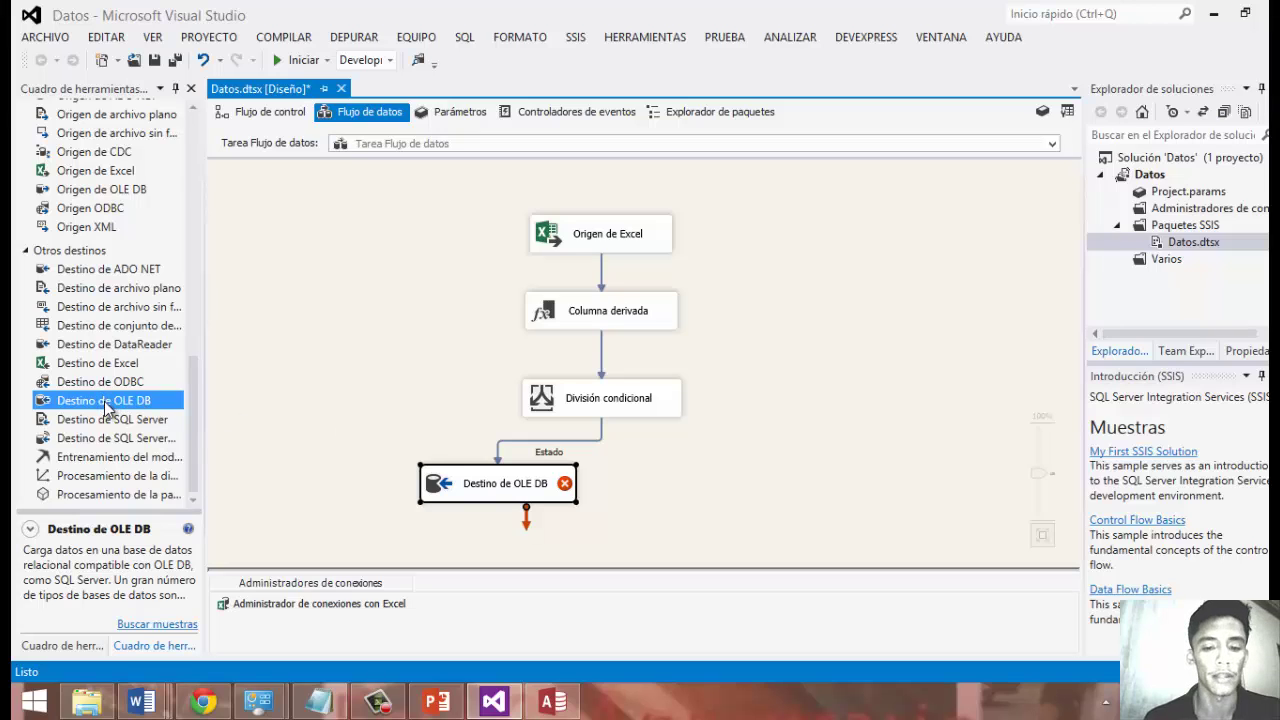
Add a second destination, Destino de OLE DB 1, and connect the split's default output to it.
drag(108, 402, 695, 481)
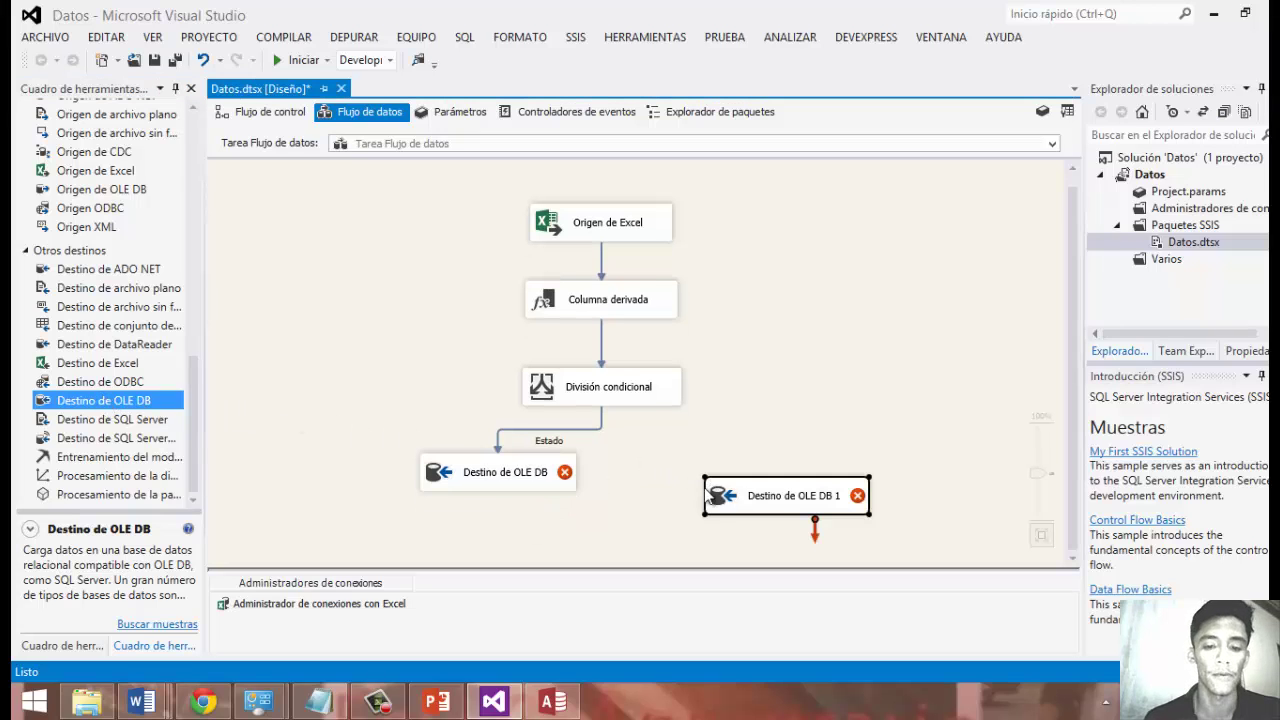
drag(767, 500, 716, 478)
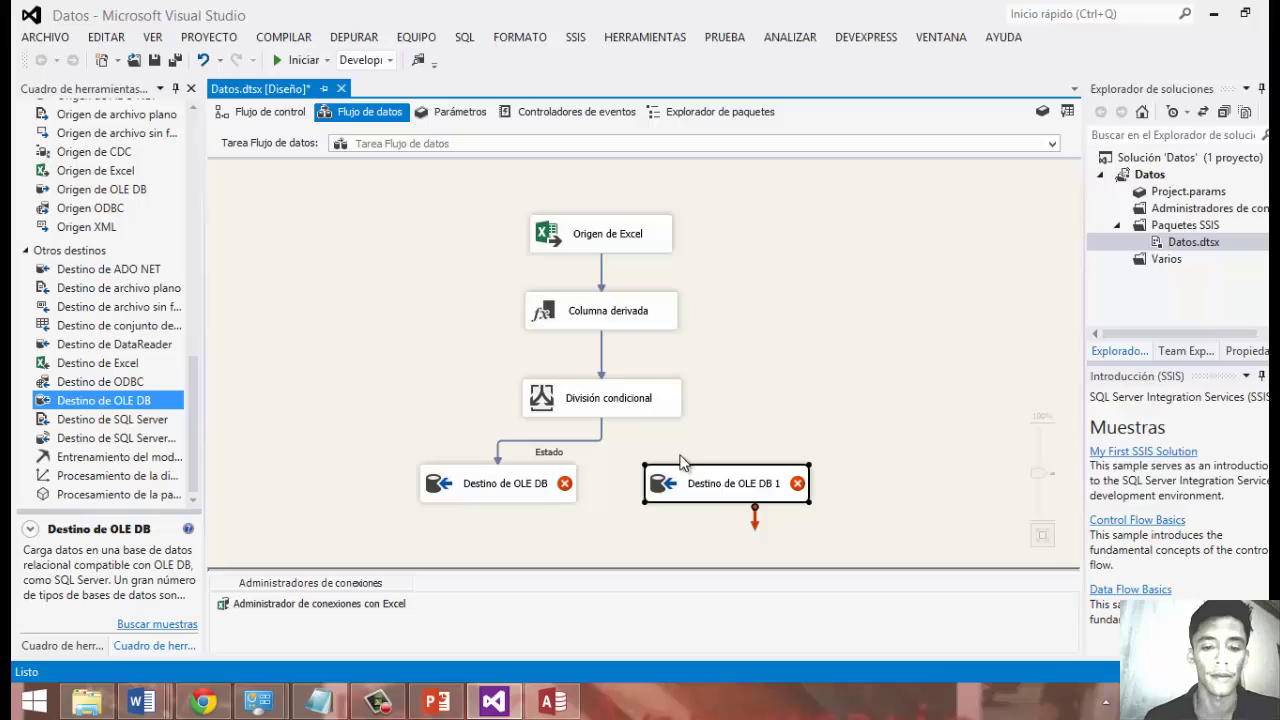
click(609, 415)
drag(611, 428, 827, 499)
click(780, 495)
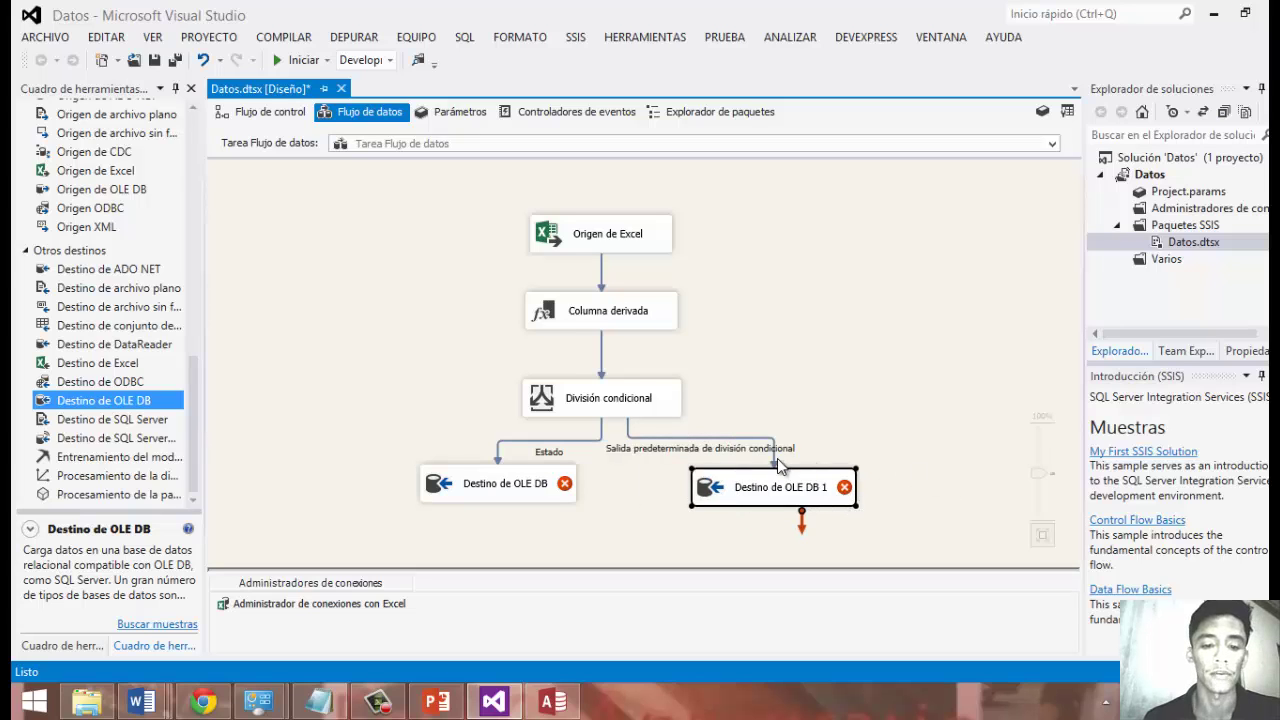
Start a new OLE DB connection for Destino de OLE DB on server KATFER\KATFER, leaving the database unchosen.
double_click(549, 488)
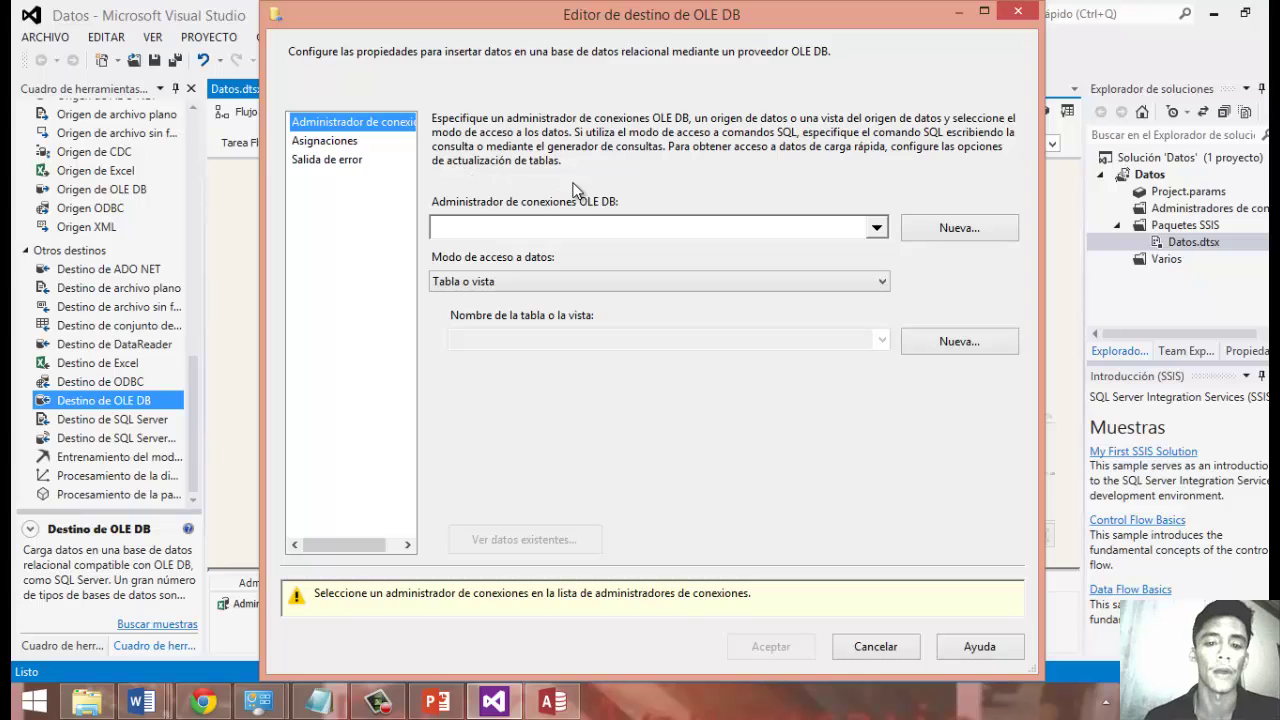
click(926, 229)
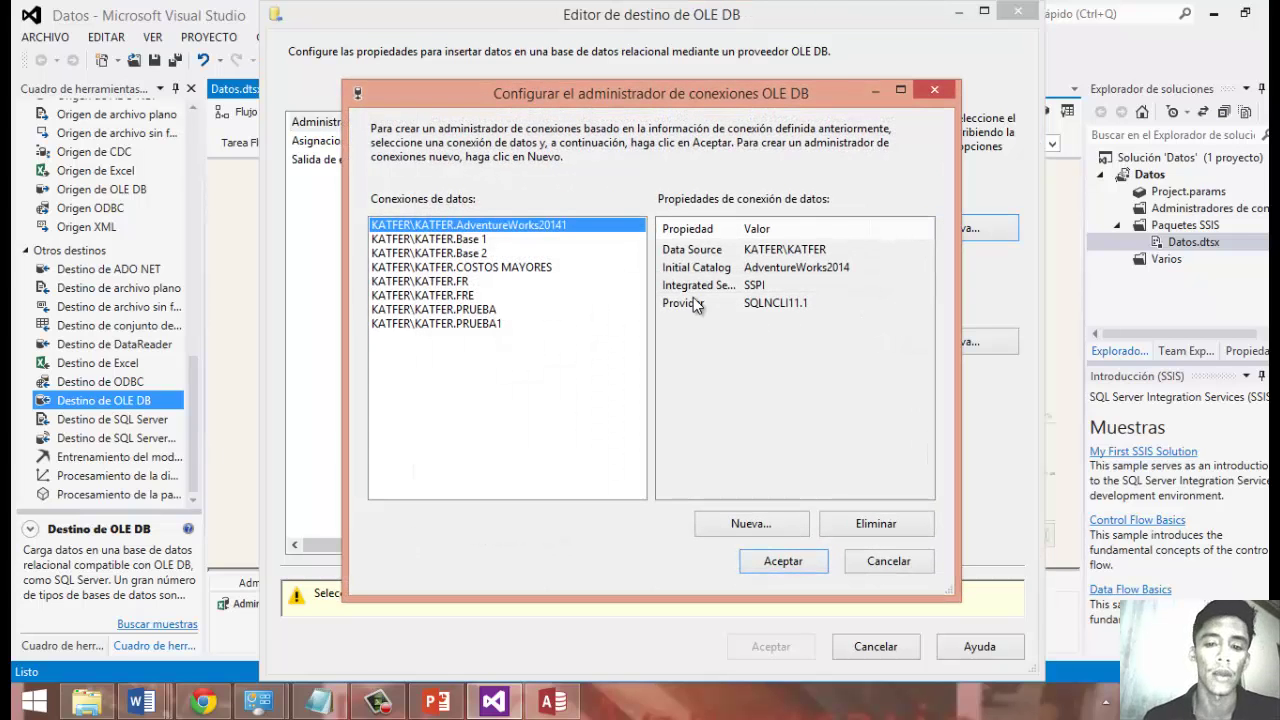
click(789, 525)
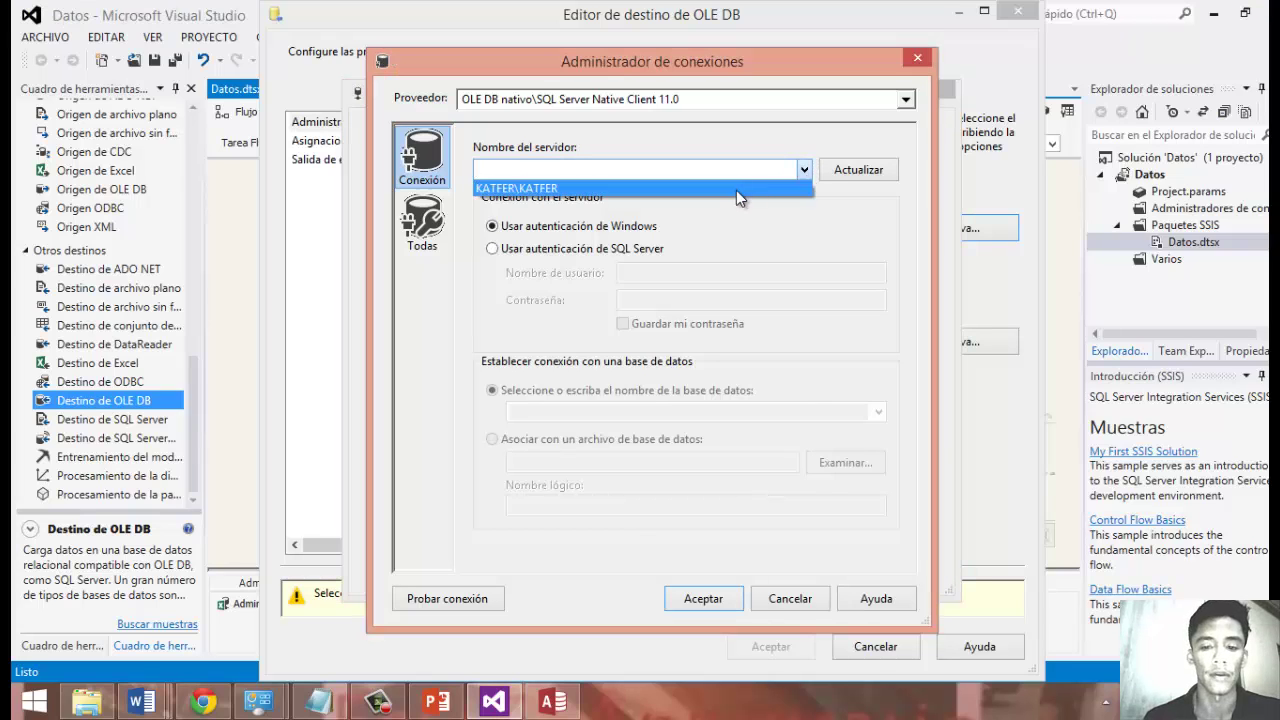
click(736, 190)
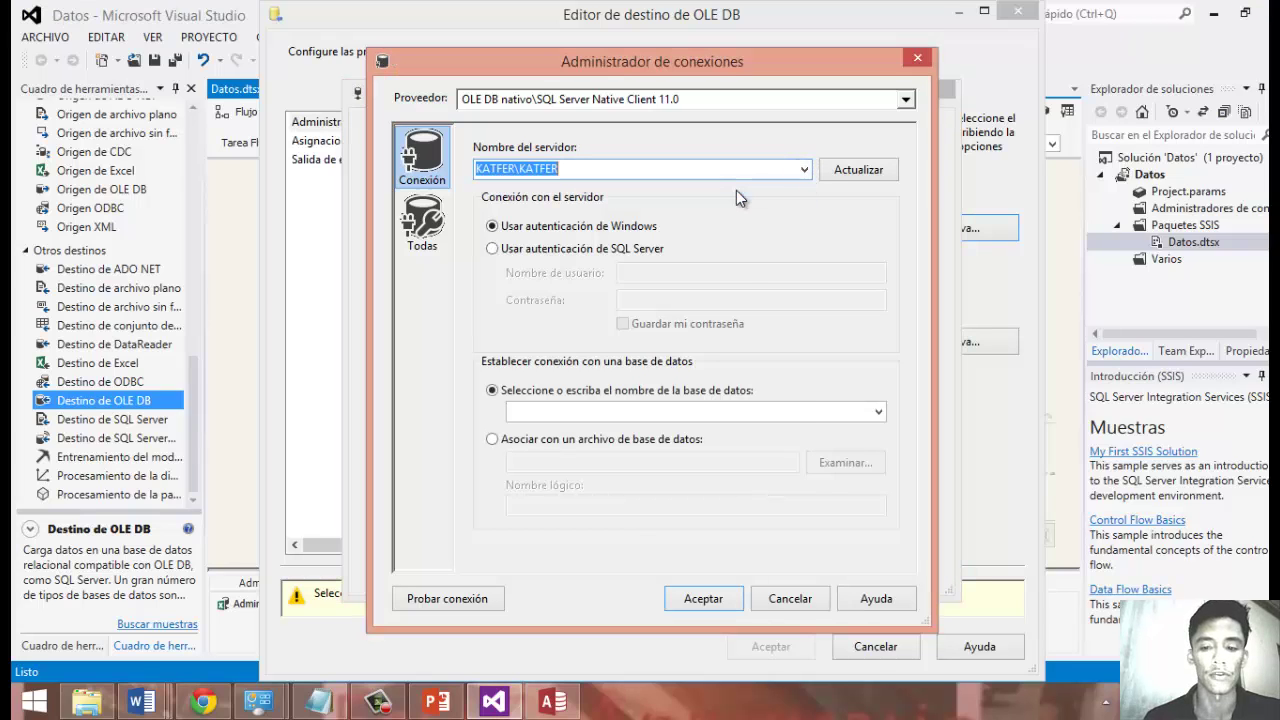
click(879, 414)
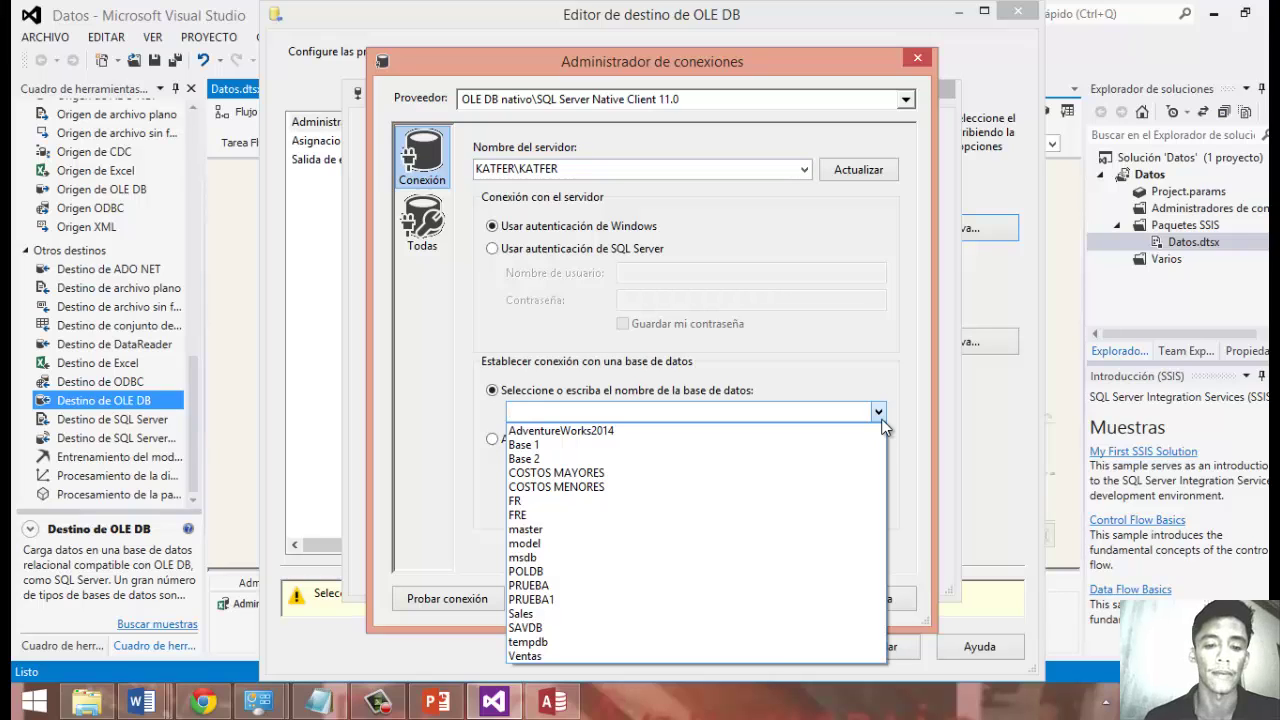
click(879, 414)
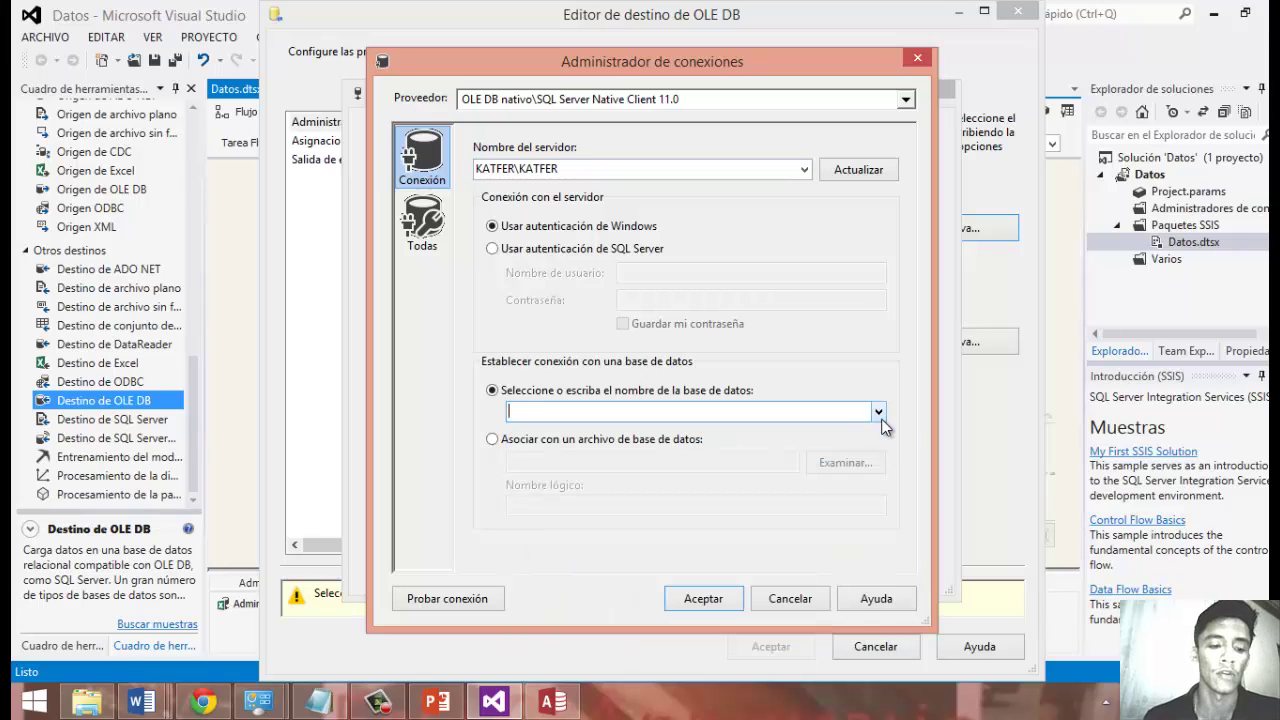
Launch SQL Server Management Studio from a 'sql' Start search and connect to KATFER\KATFER.
key(super)
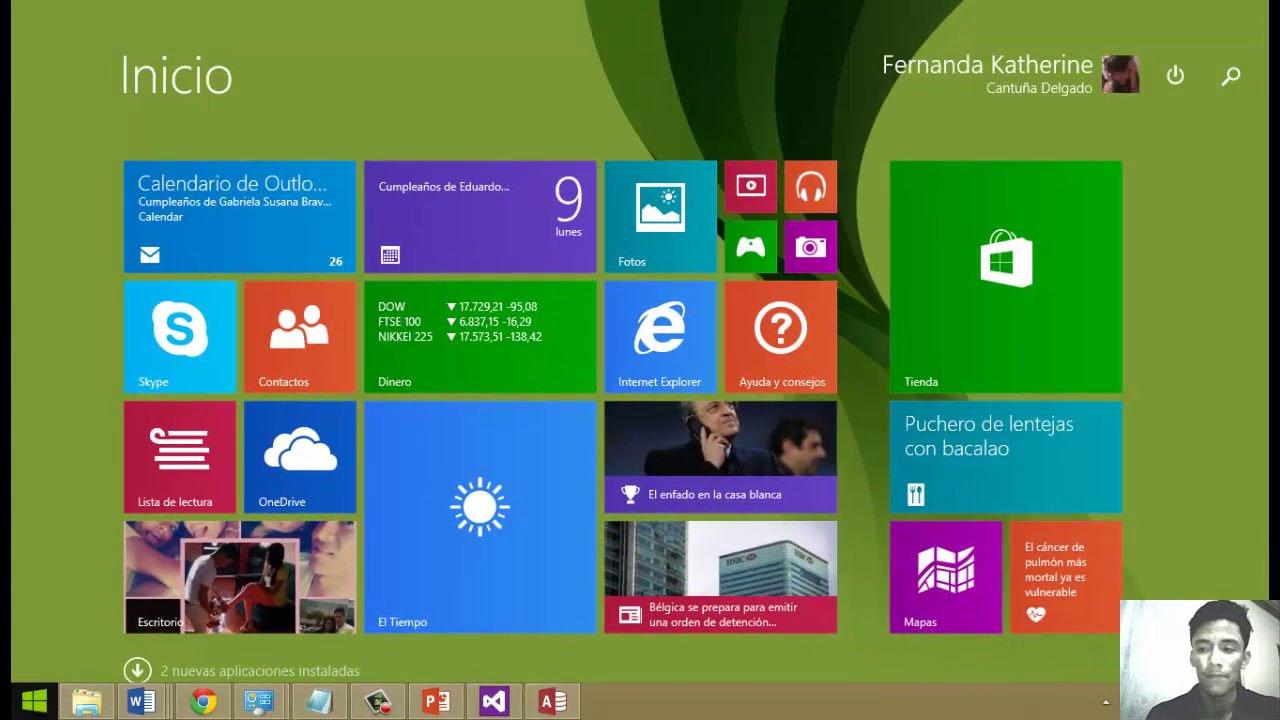
text(sql)
key(Return)
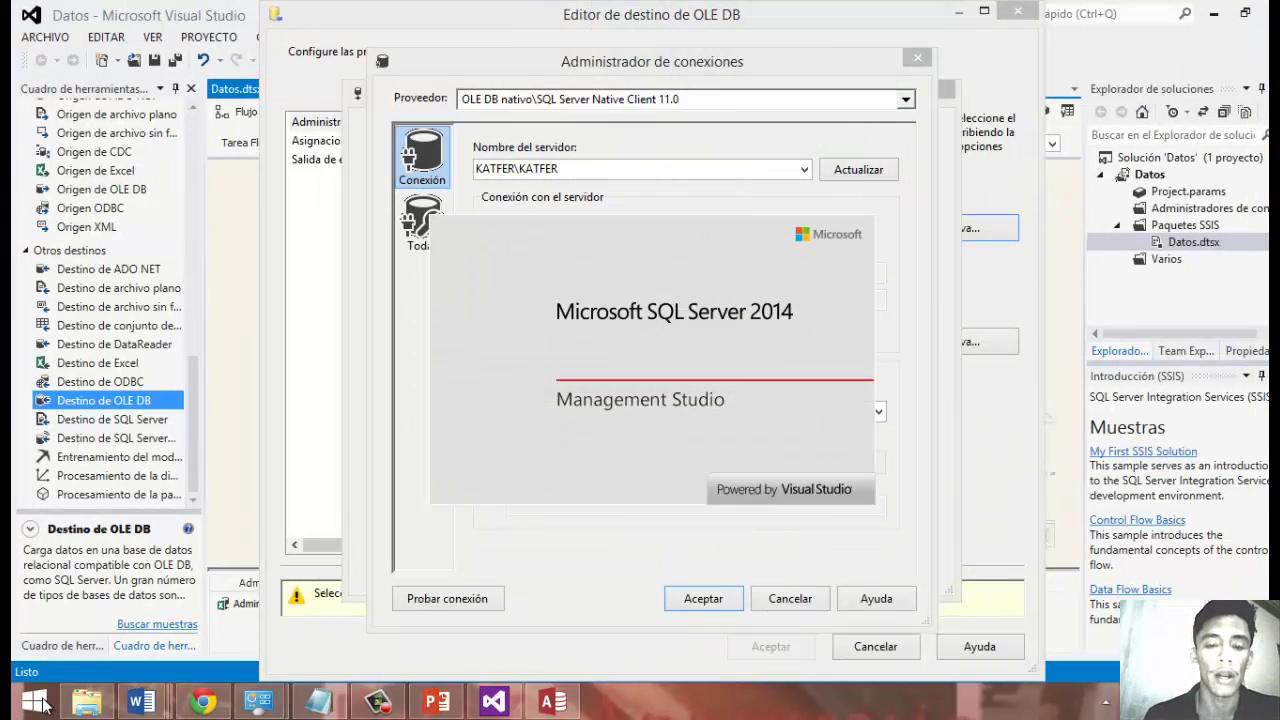
mouse_move(318, 701)
mouse_move(394, 615)
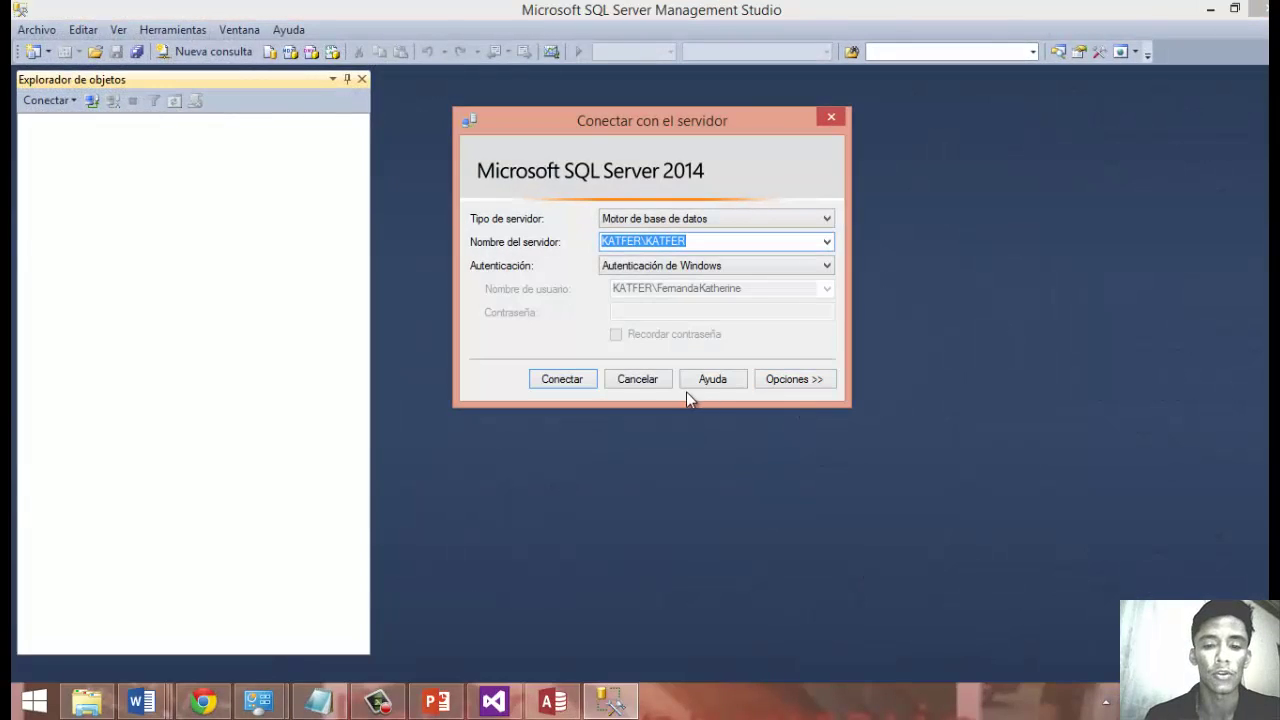
click(565, 380)
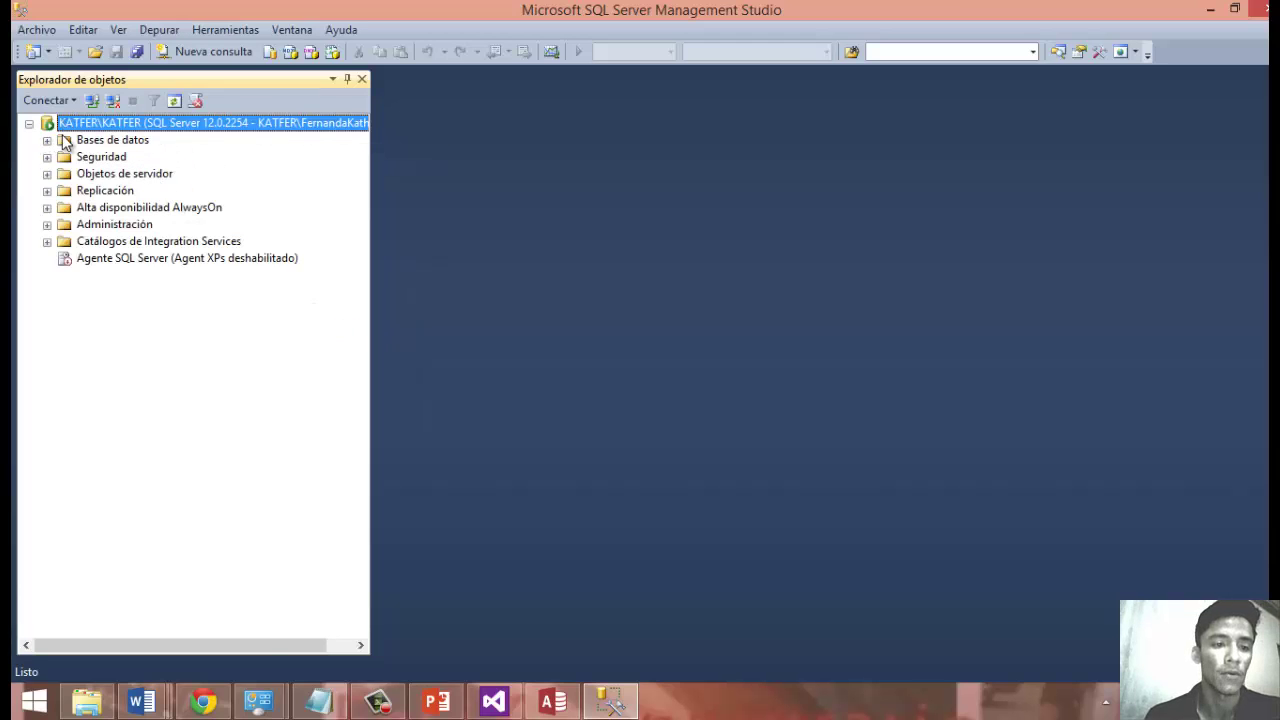
Create a new database named 'costos mayore', fixing the name after the already-exists error.
click(95, 140)
right_click(82, 139)
click(150, 146)
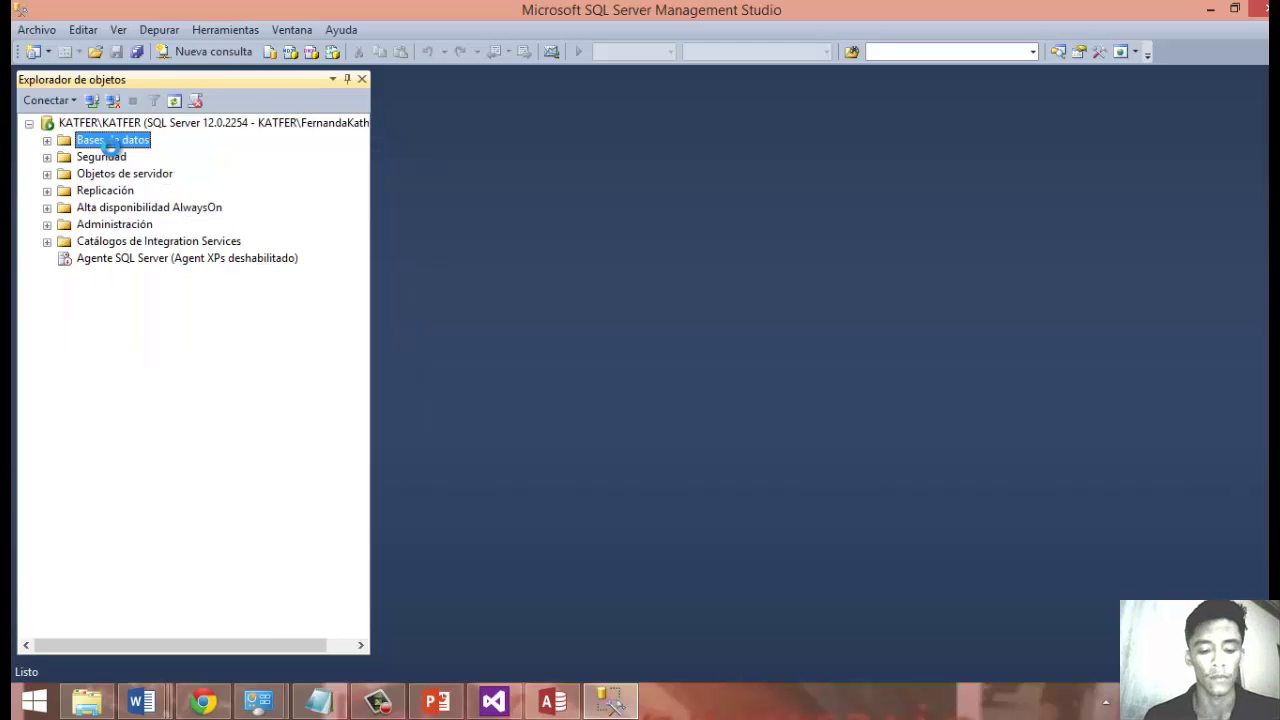
text(c)
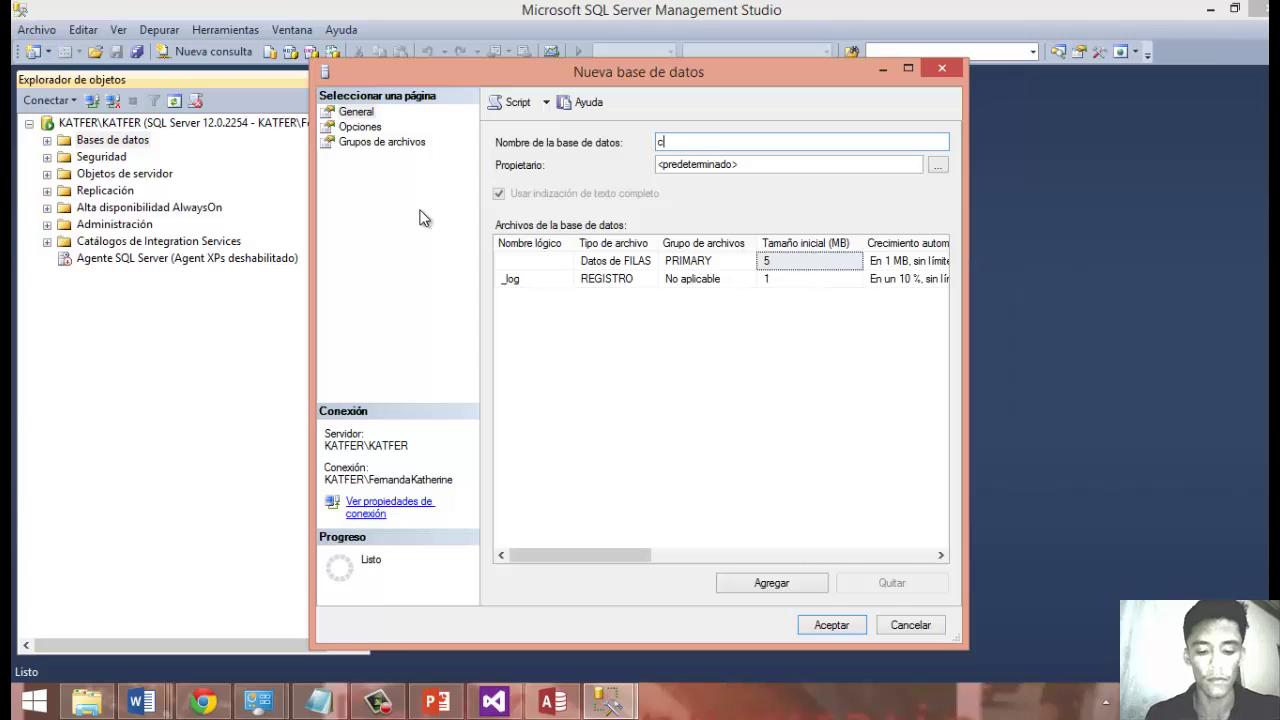
text(ostos mayores)
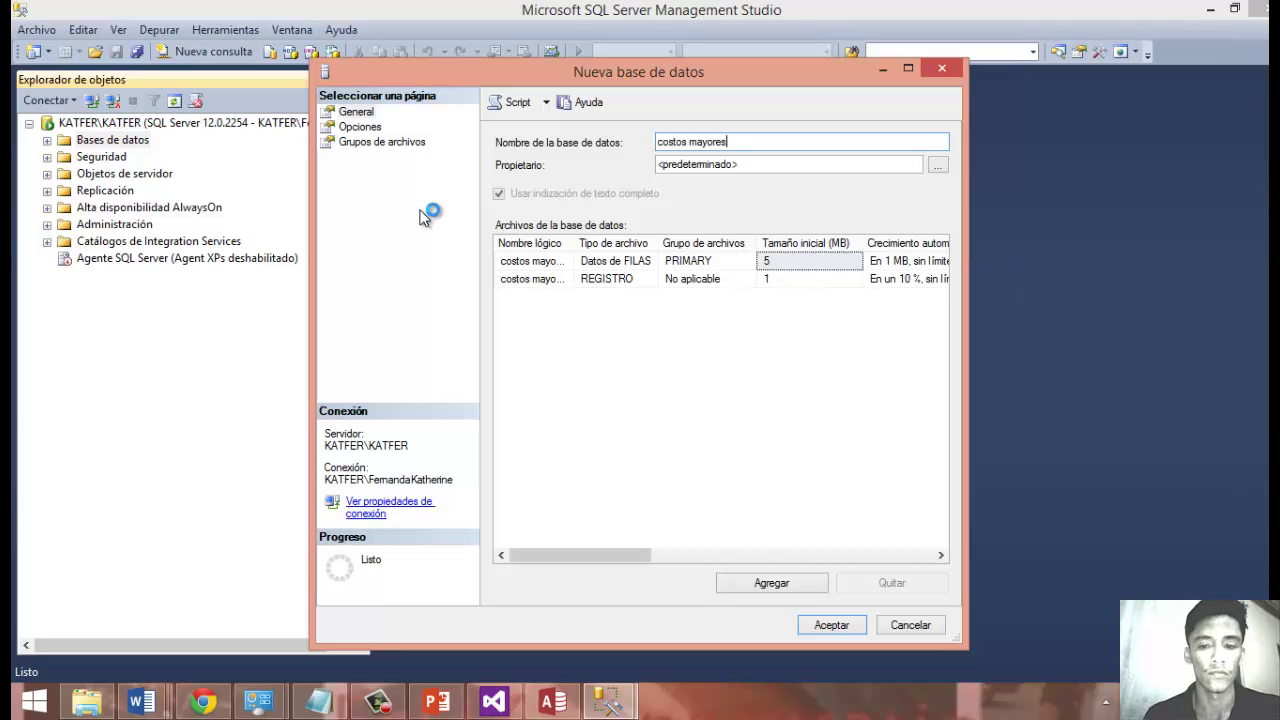
key(Return)
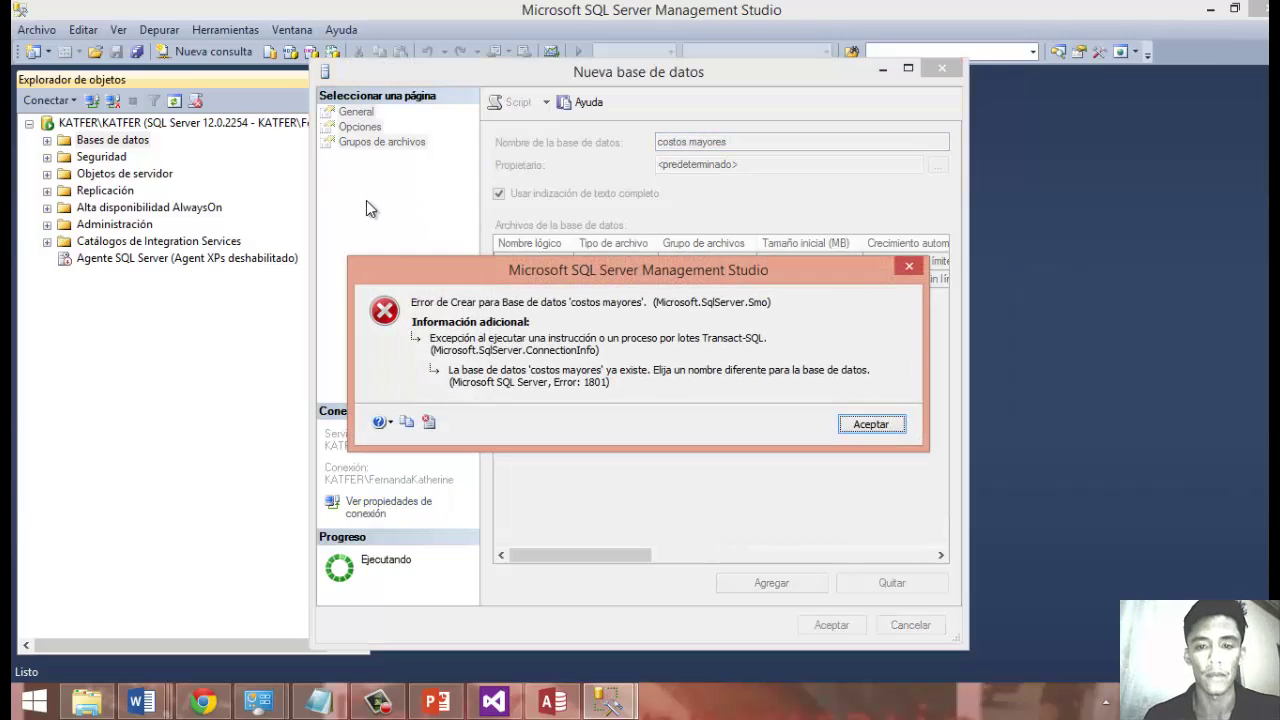
click(909, 266)
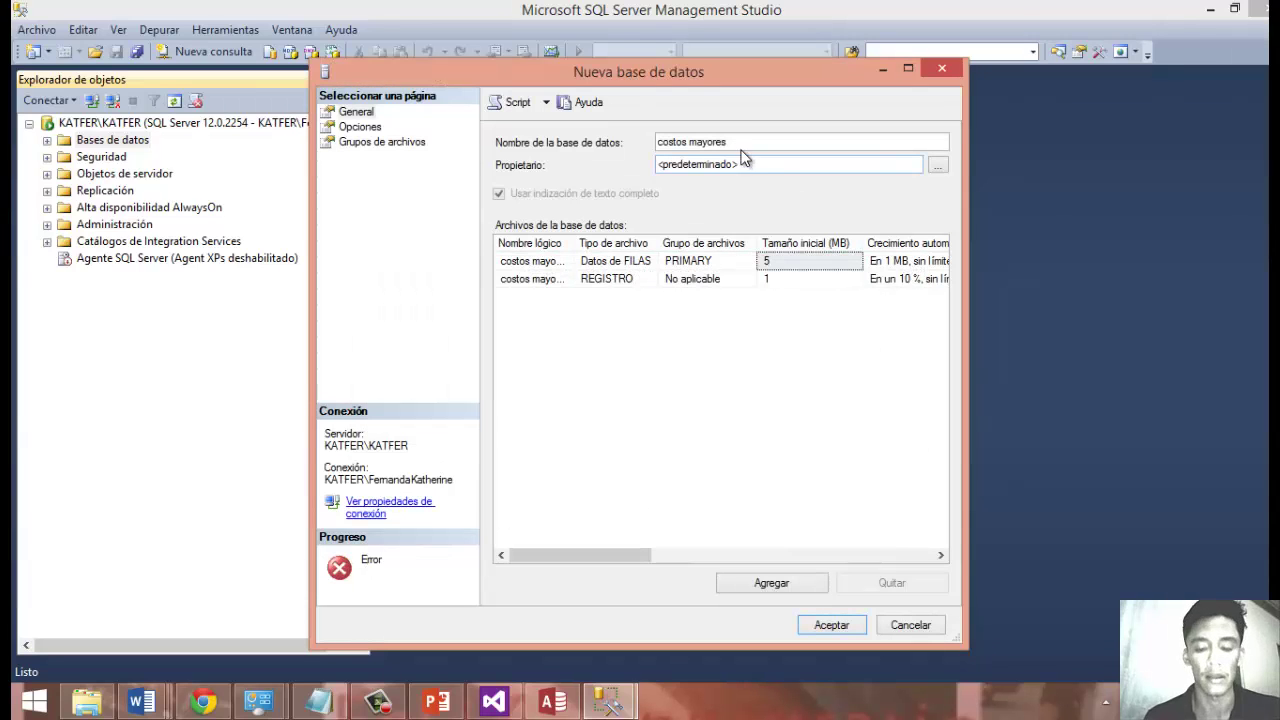
click(743, 142)
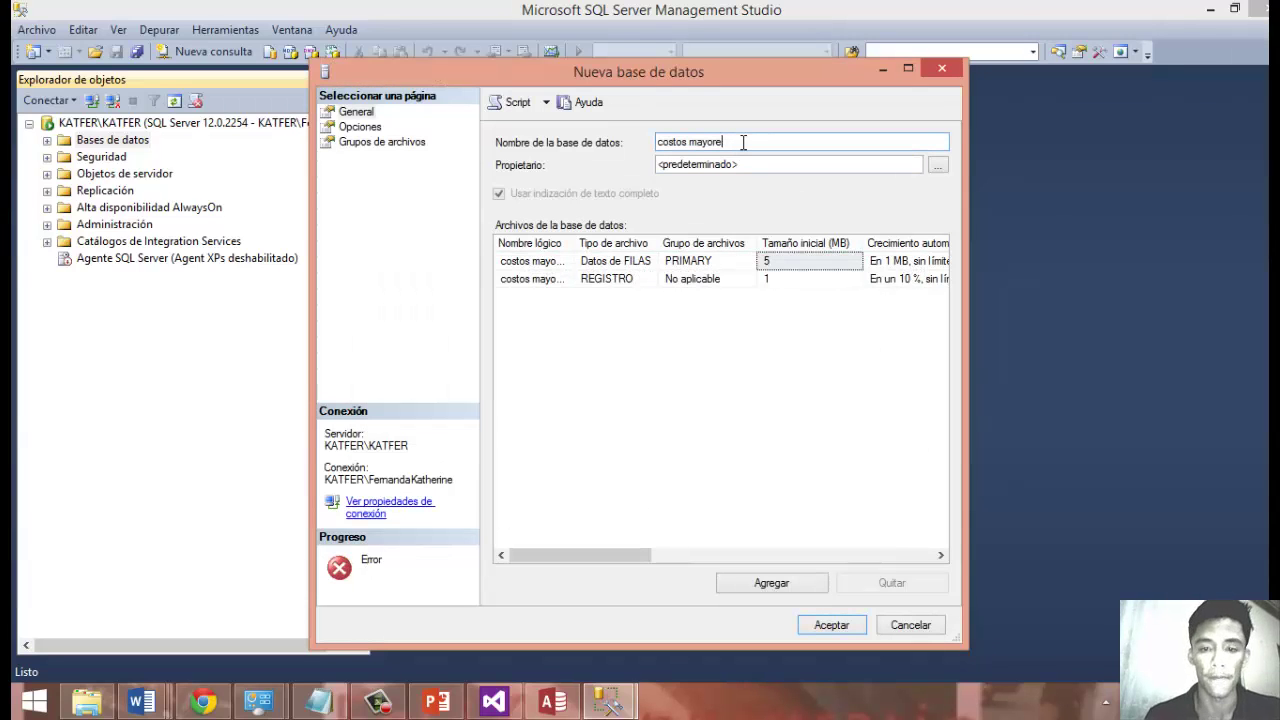
key(Return)
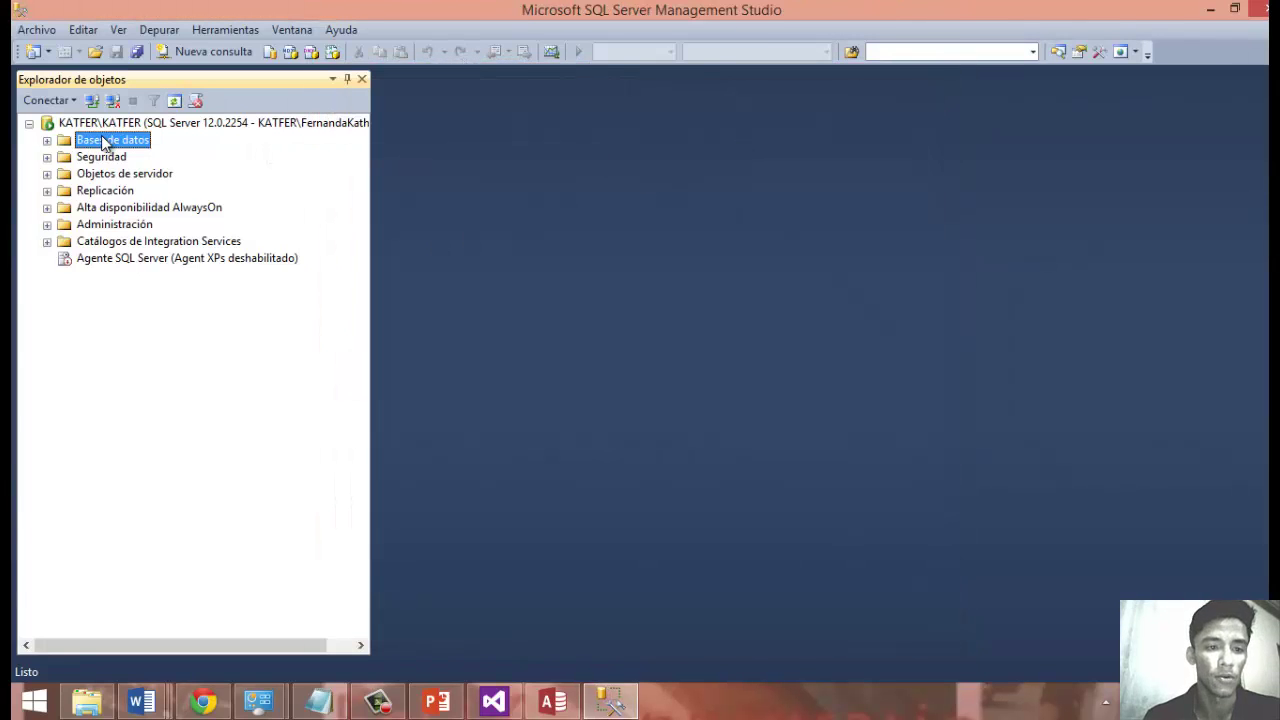
Create a second database named 'costo menore'.
right_click(107, 143)
click(130, 147)
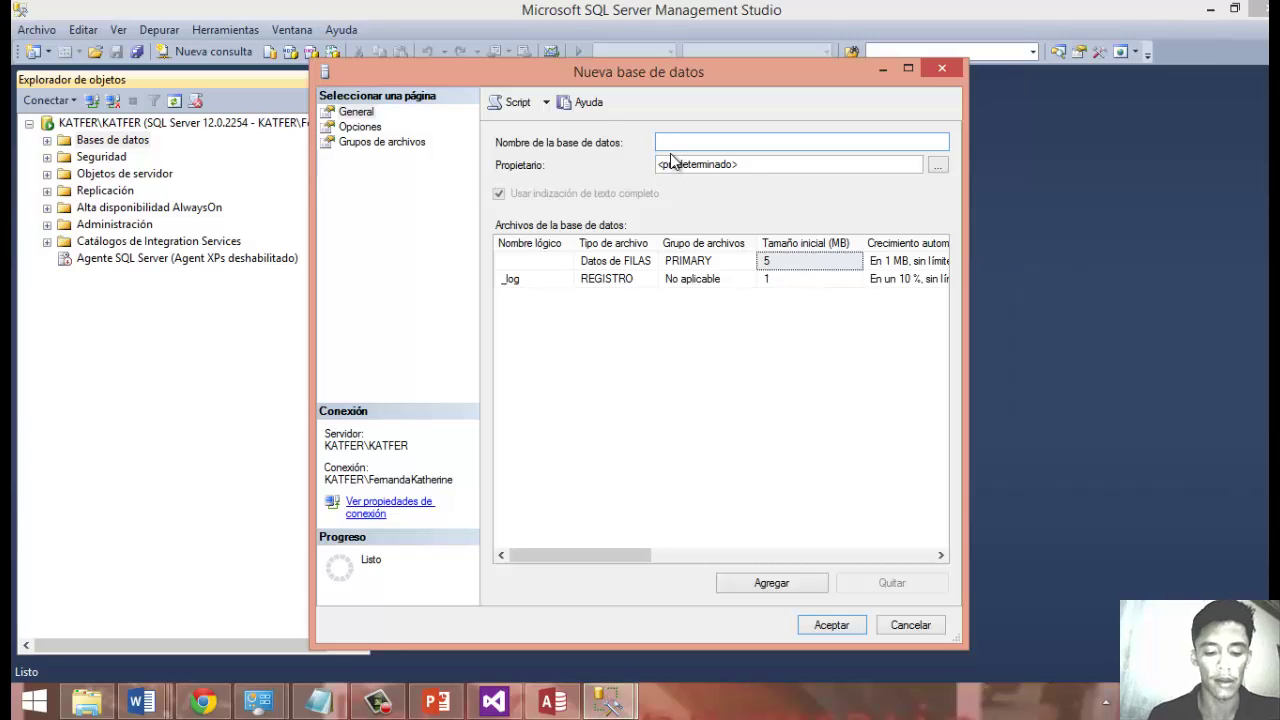
text(cos)
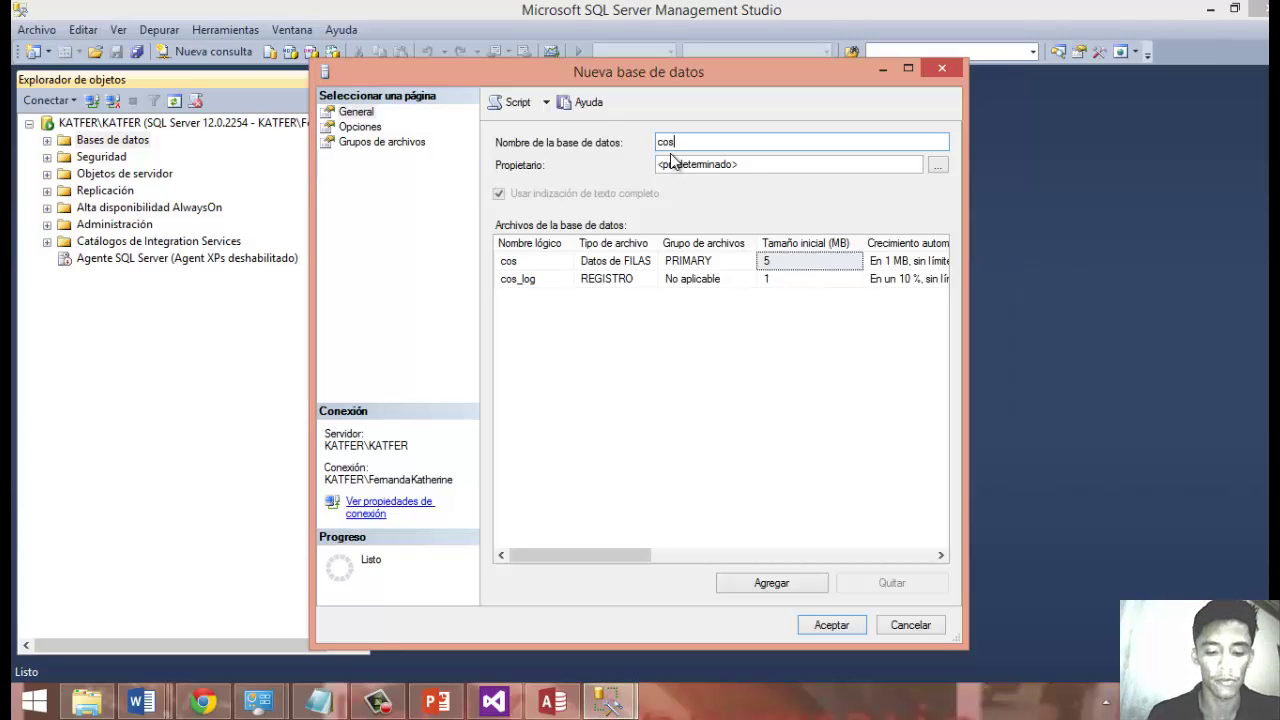
text(to menore)
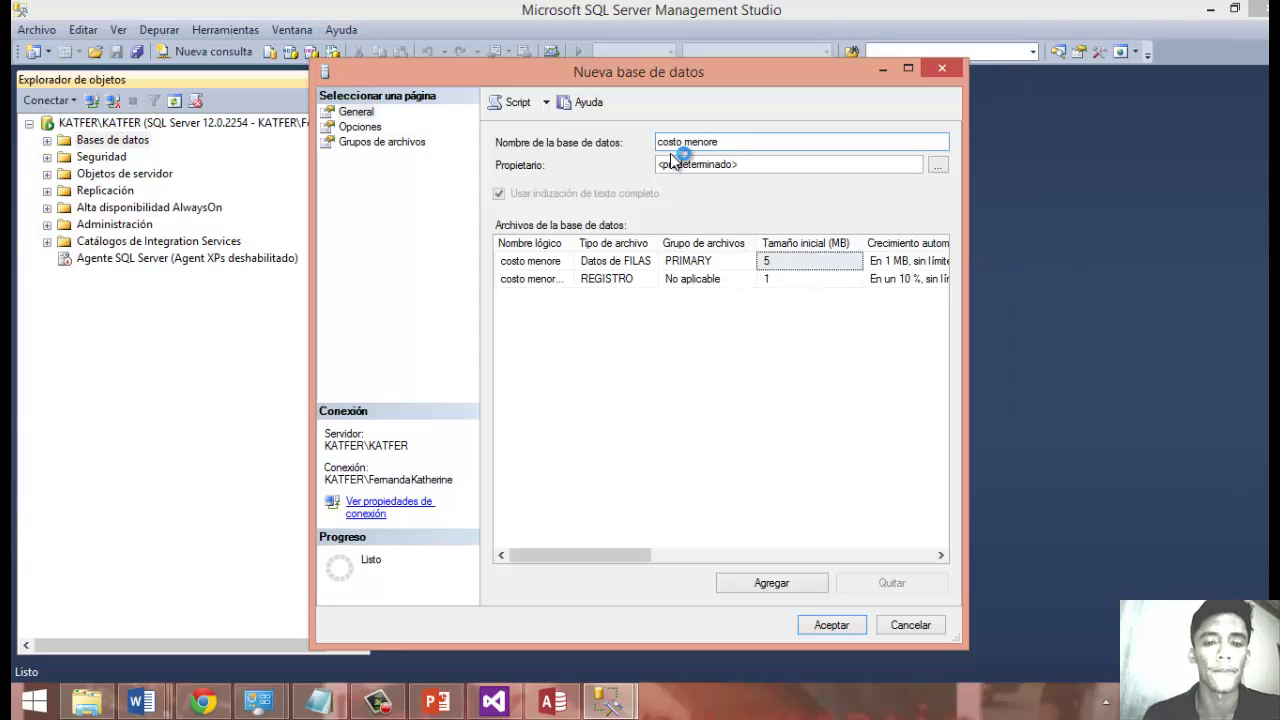
key(Return)
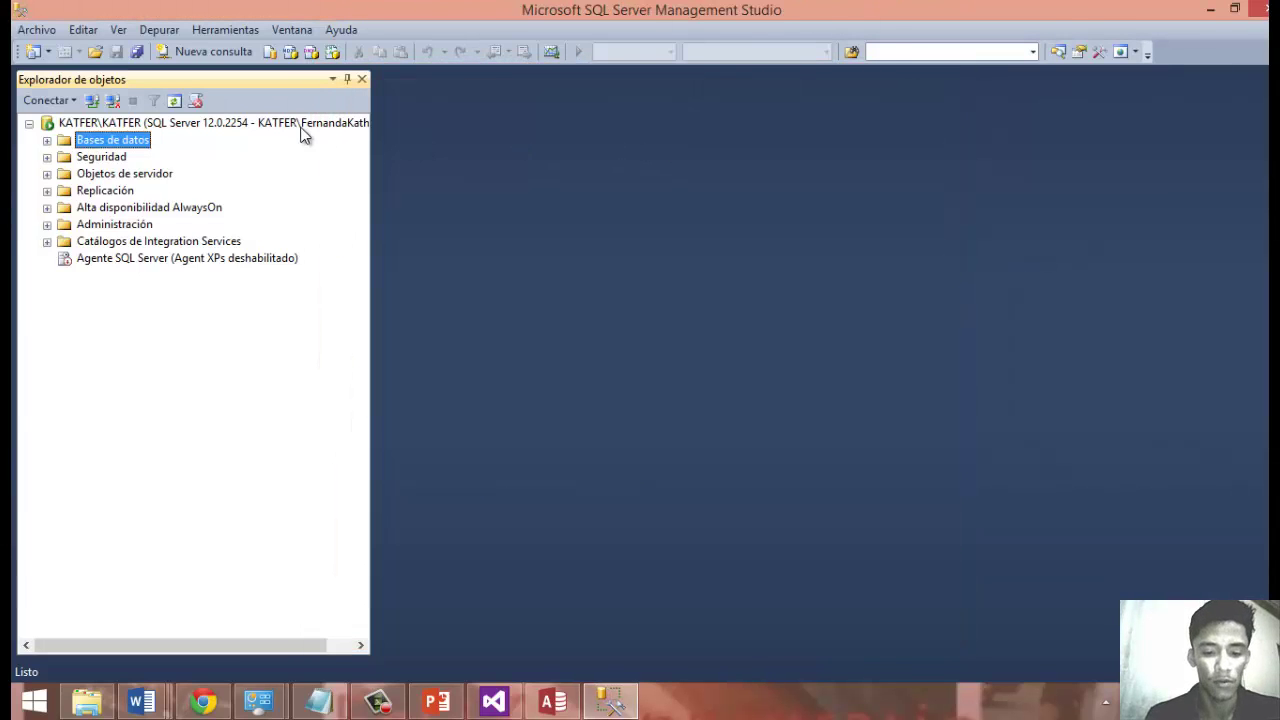
Back in Visual Studio, check the server's database list and cancel the unfinished connection.
click(500, 705)
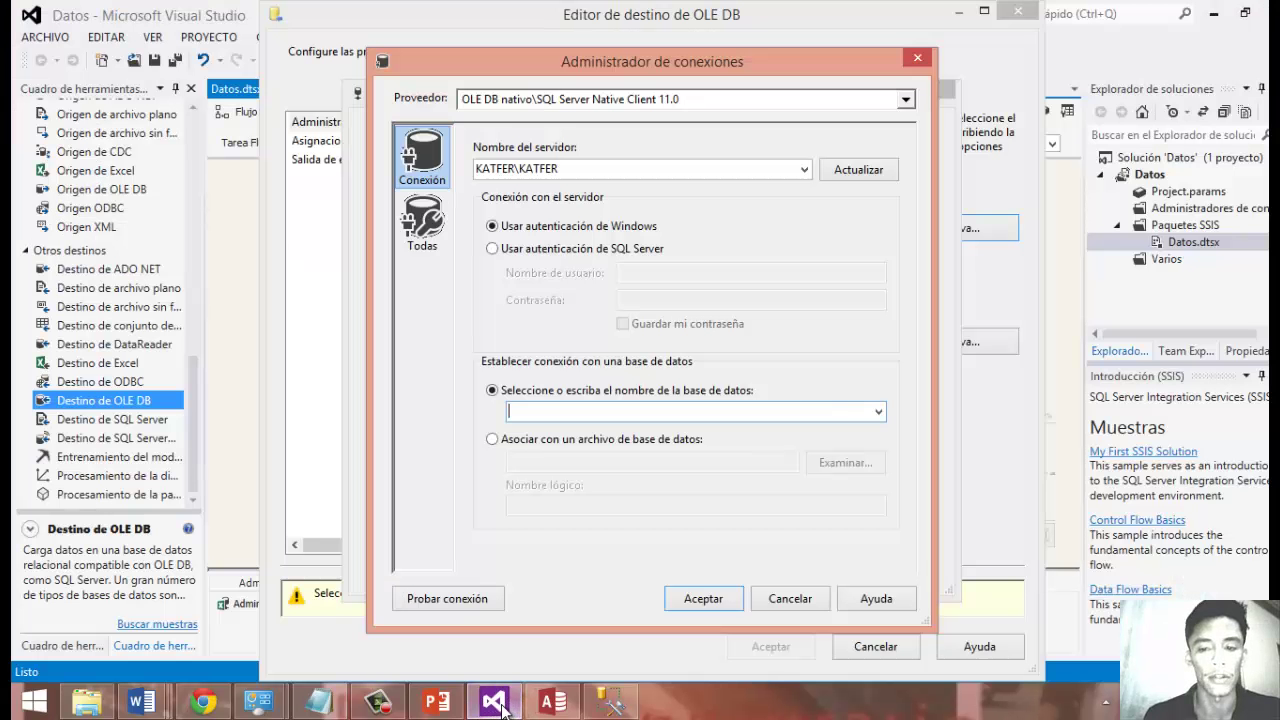
click(878, 411)
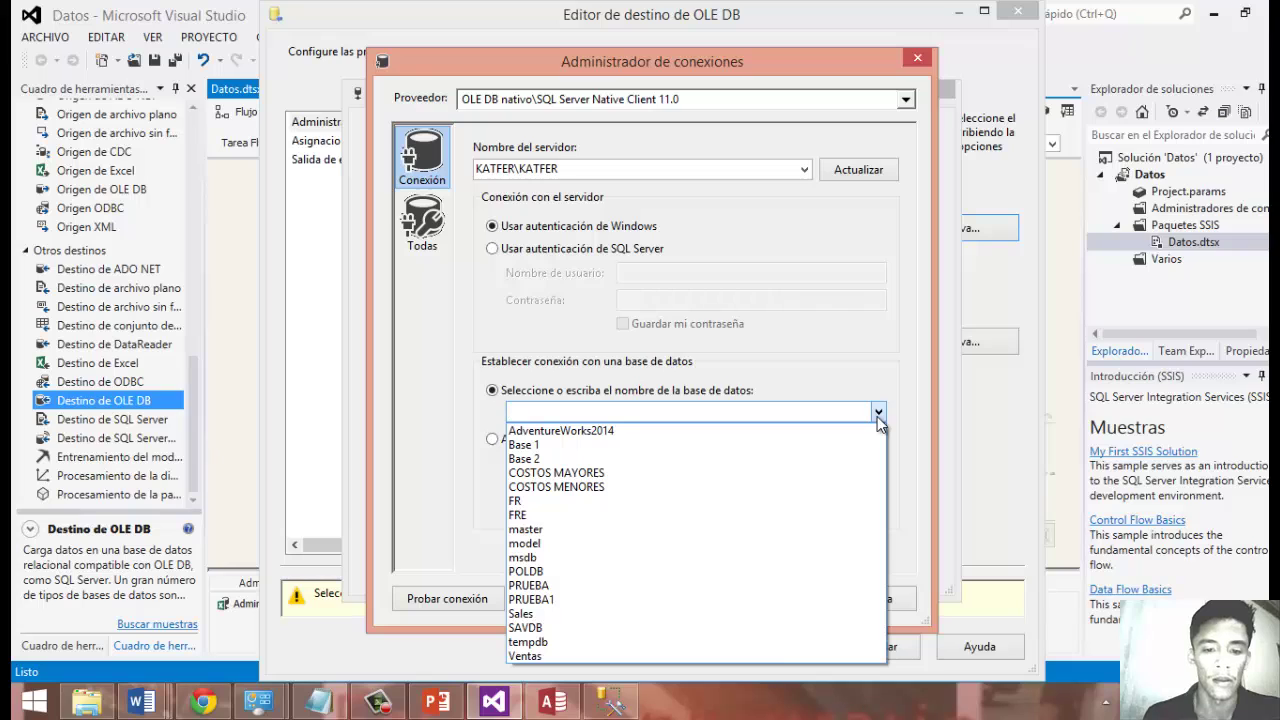
click(878, 412)
click(878, 412)
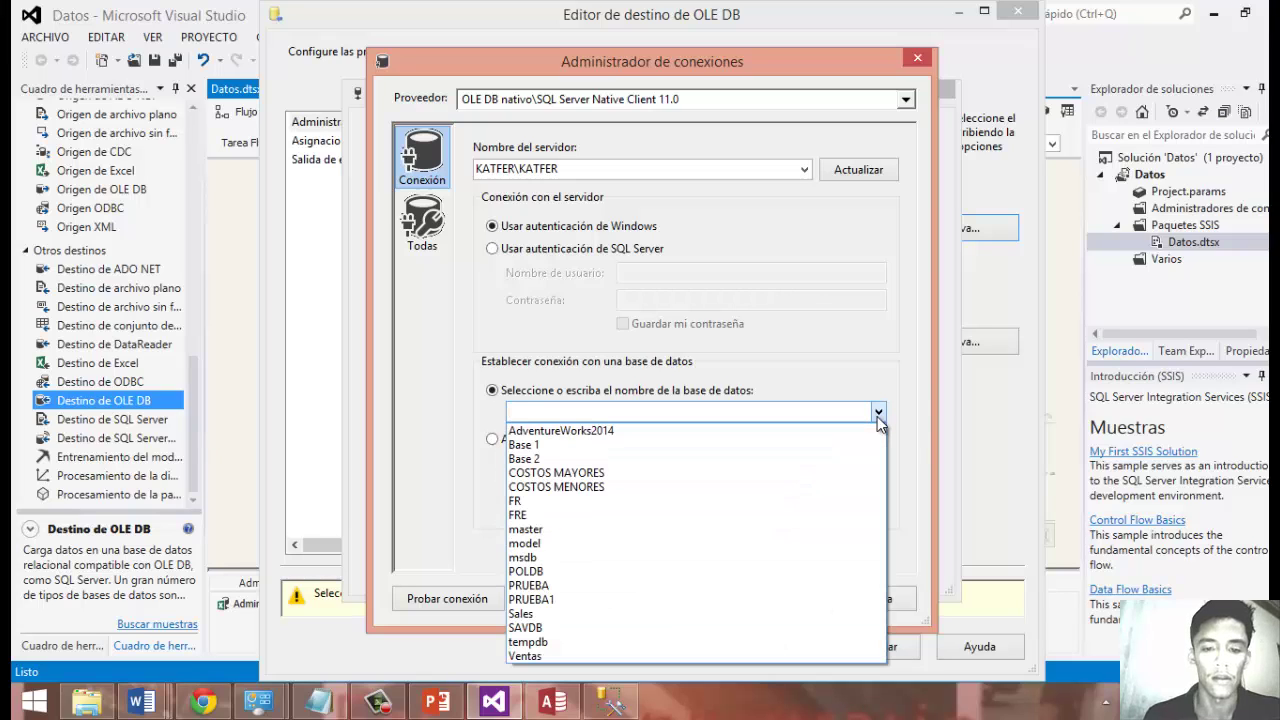
click(921, 58)
click(923, 54)
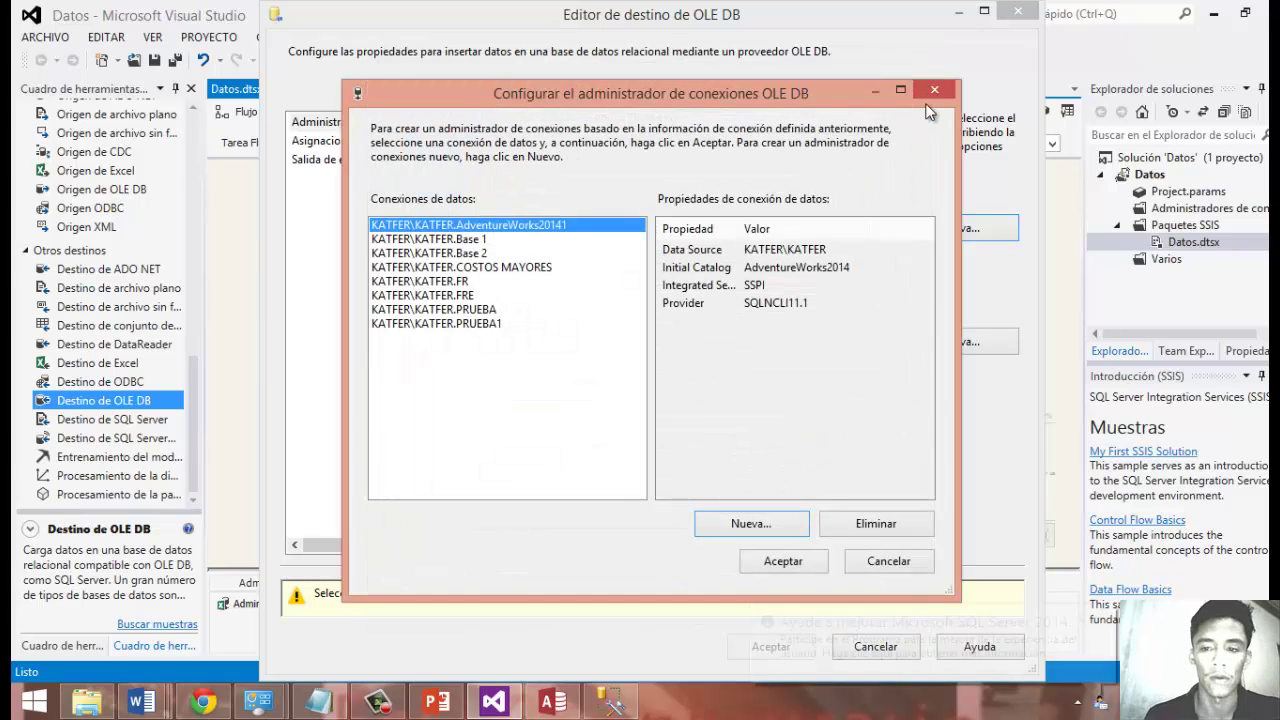
click(934, 90)
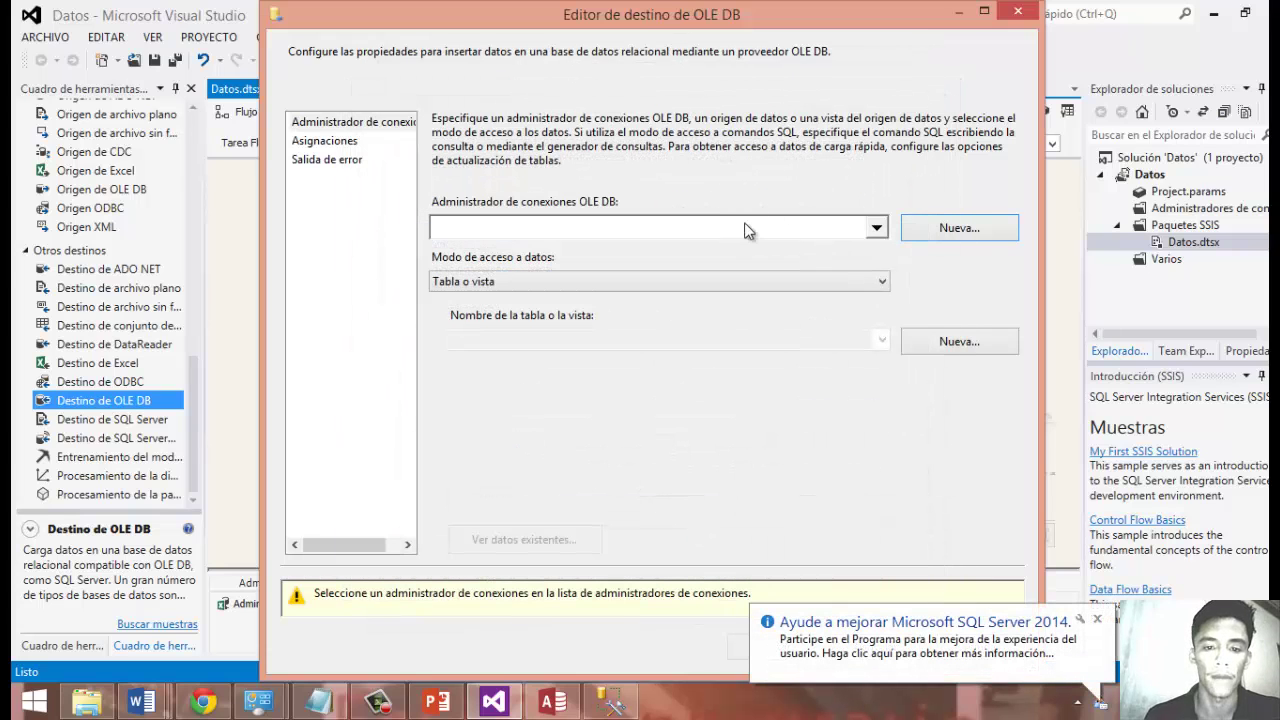
Create a KATFER\KATFER connection to the costos mayore database and assign it to Destino de OLE DB.
click(935, 229)
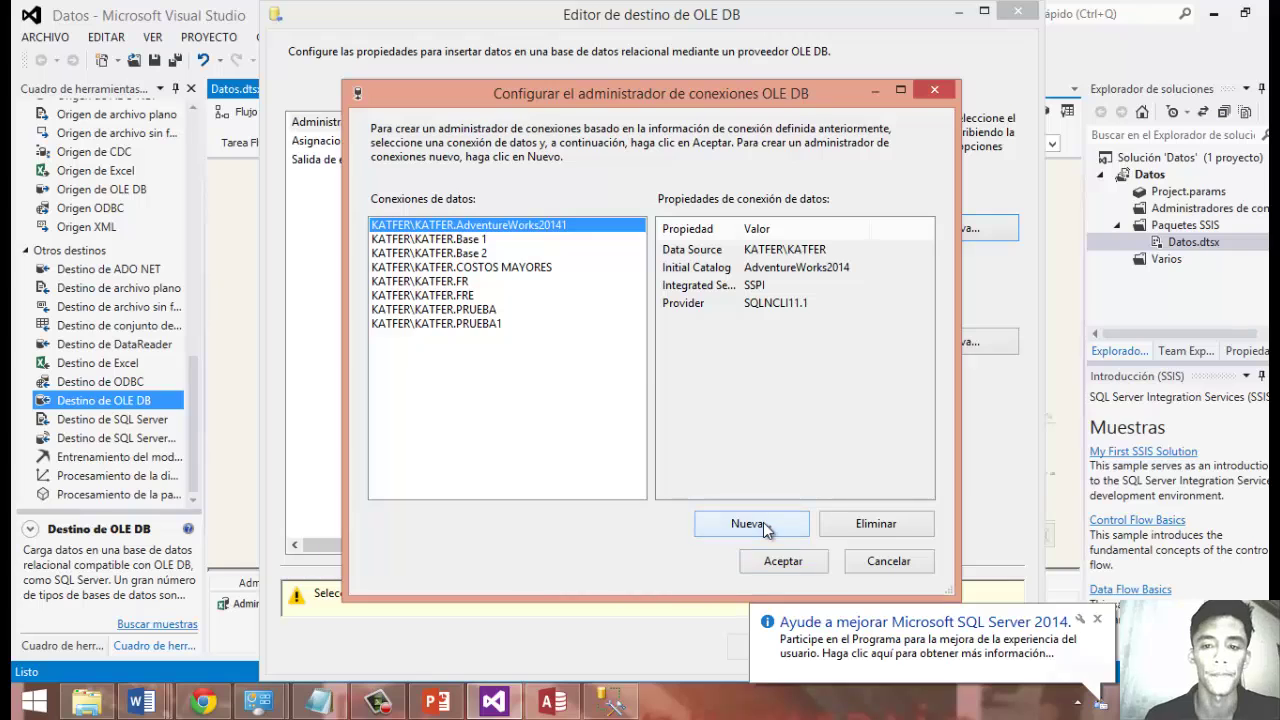
click(763, 524)
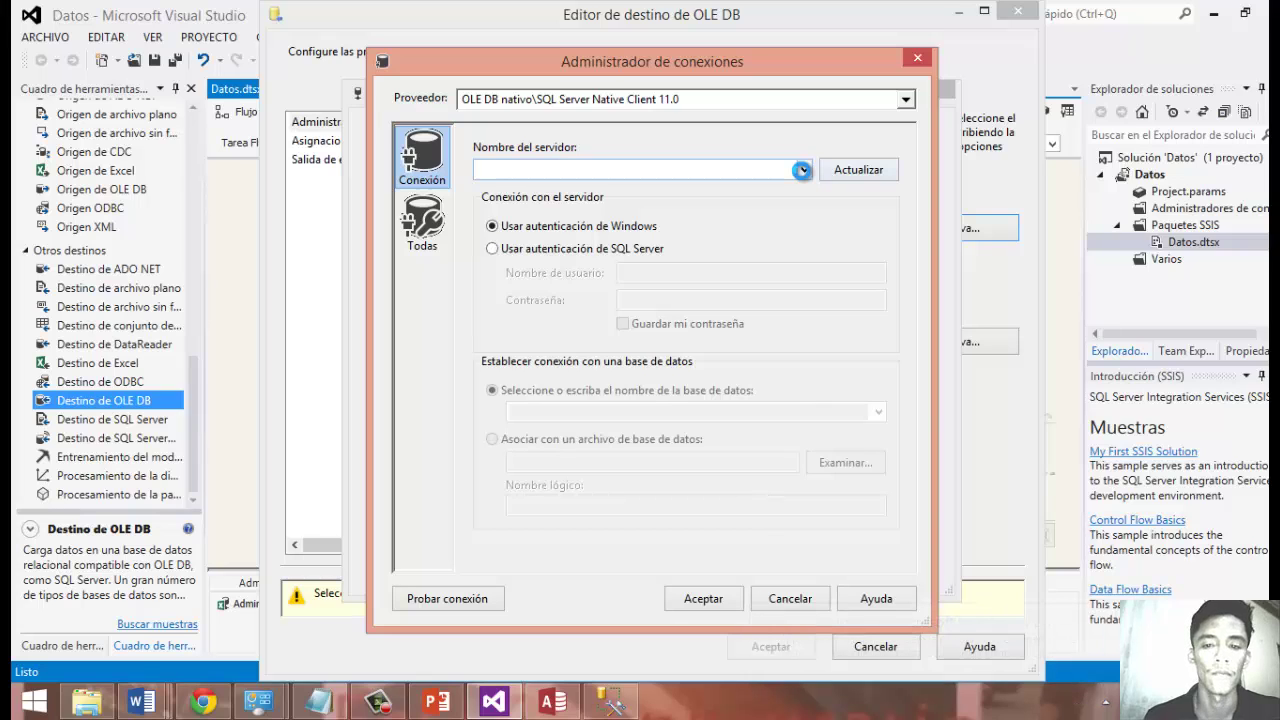
click(780, 187)
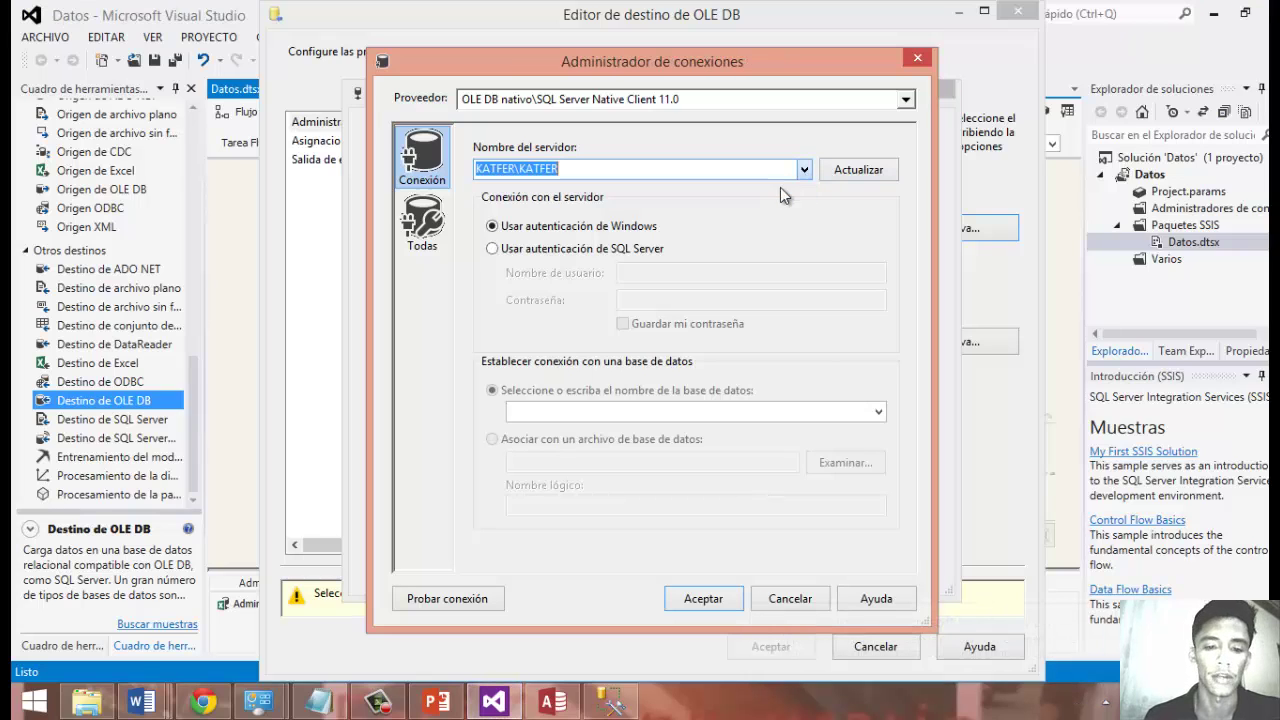
click(877, 415)
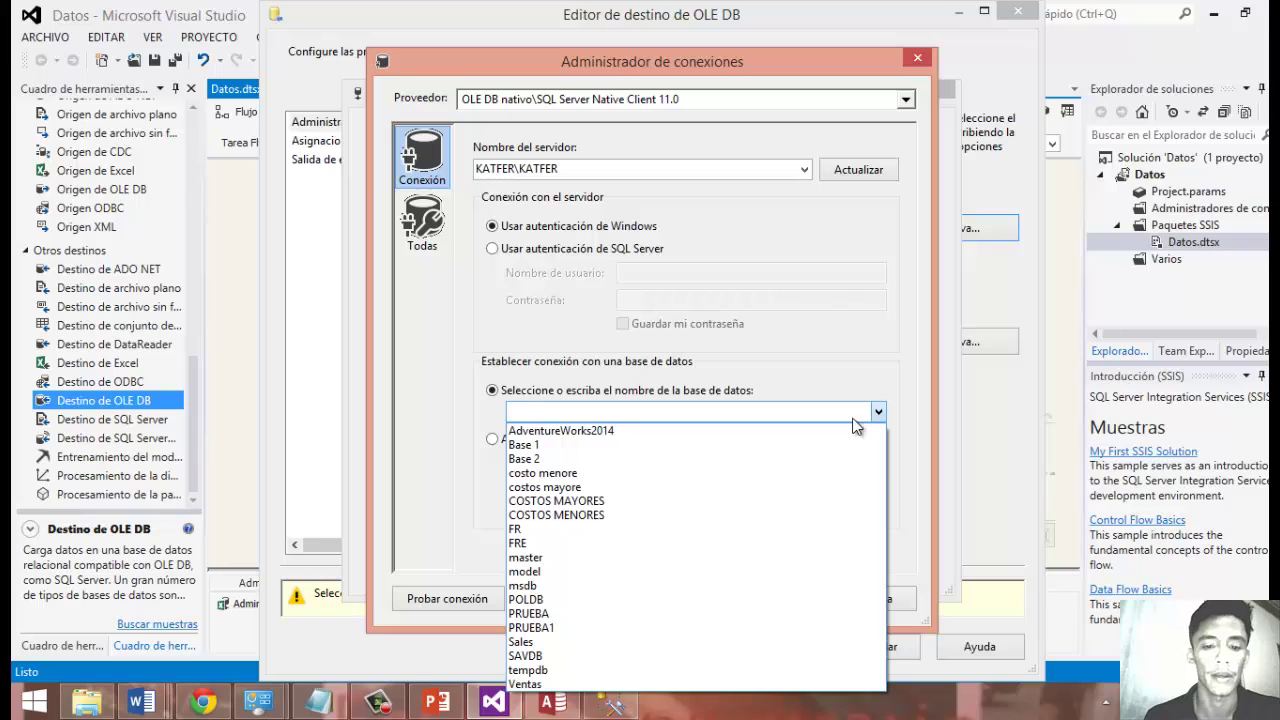
click(597, 487)
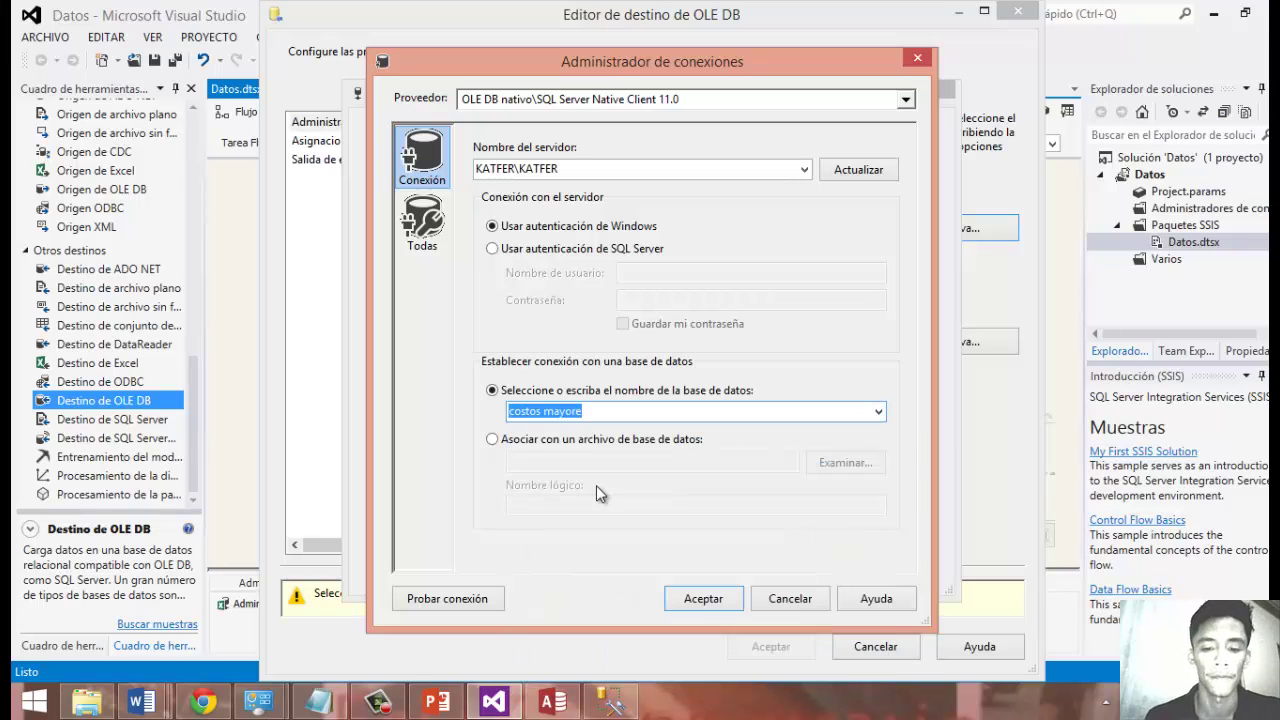
click(703, 598)
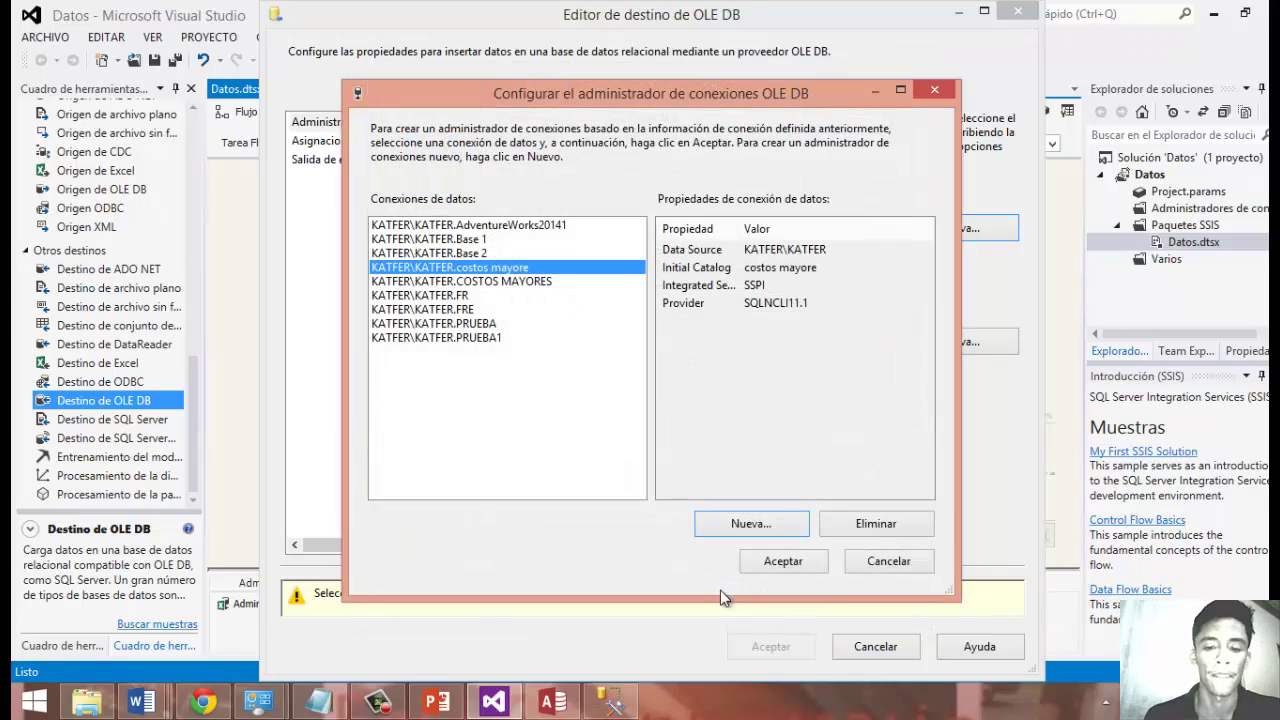
click(794, 561)
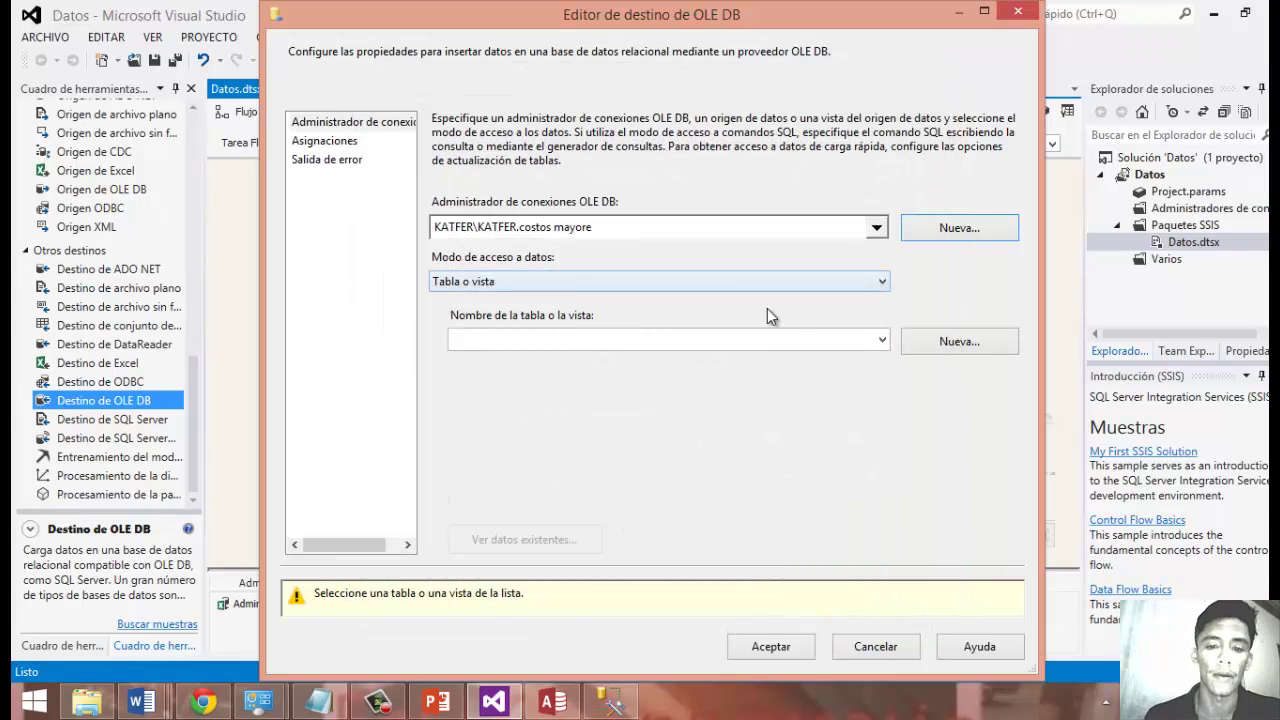
Create a new [Destino de OLE DB] table by accepting the generated CREATE TABLE script.
click(882, 340)
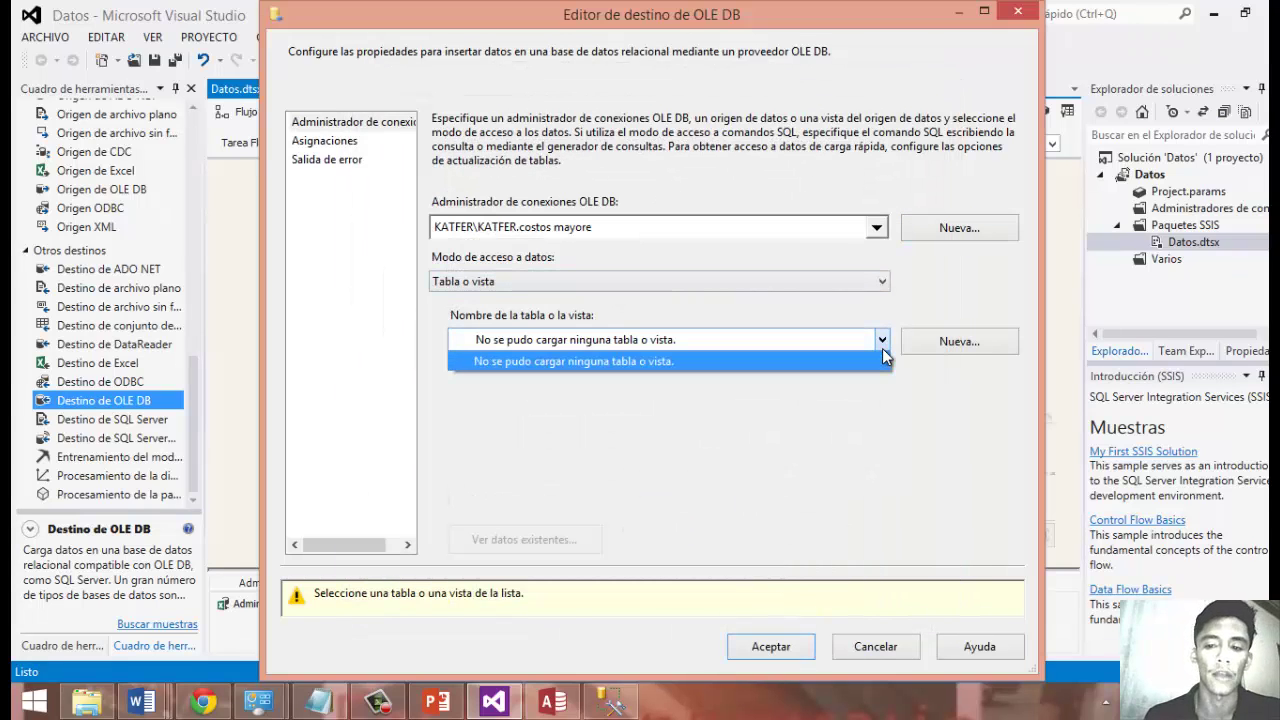
click(960, 343)
click(960, 342)
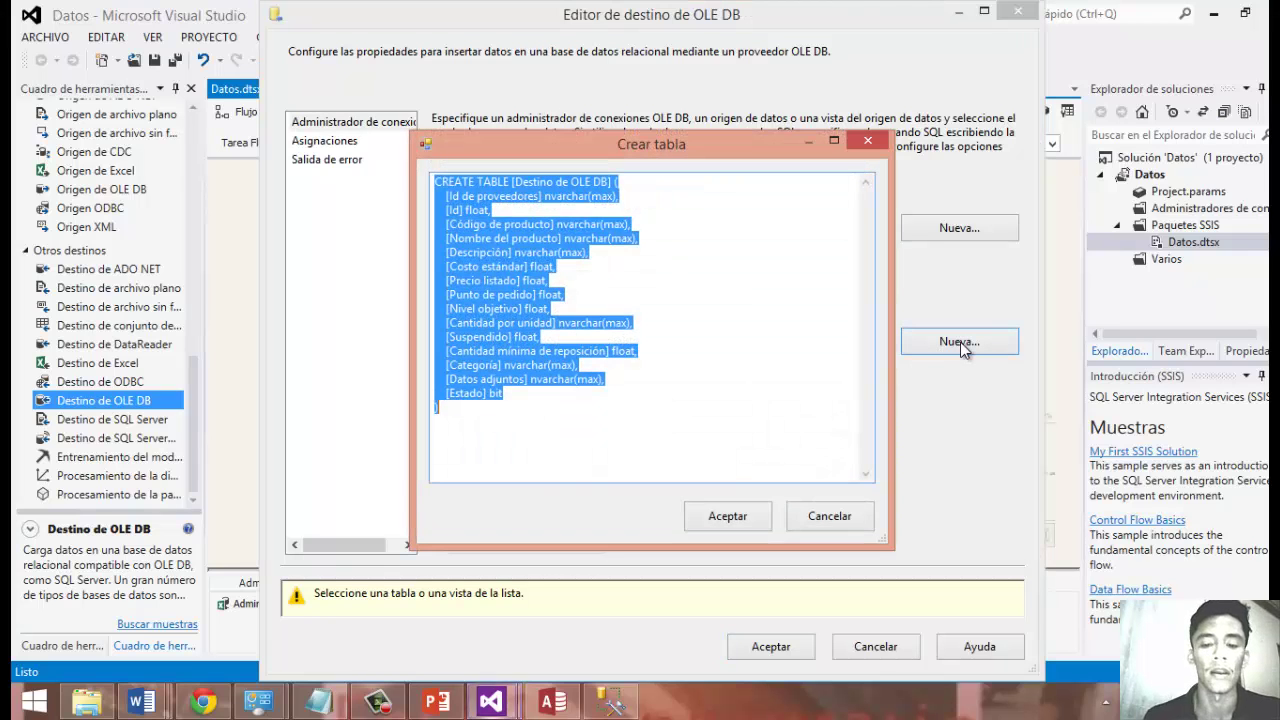
click(727, 516)
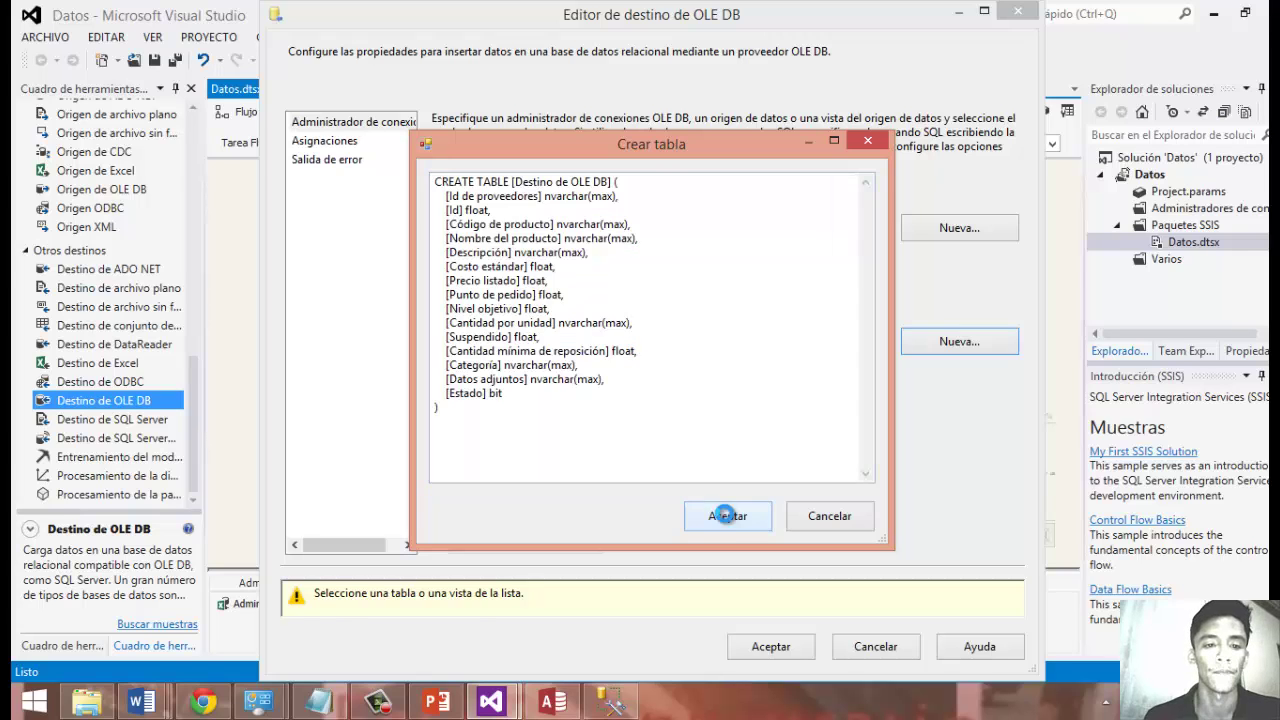
Review the column mappings, preview the new table's data, and confirm the destination settings.
click(338, 149)
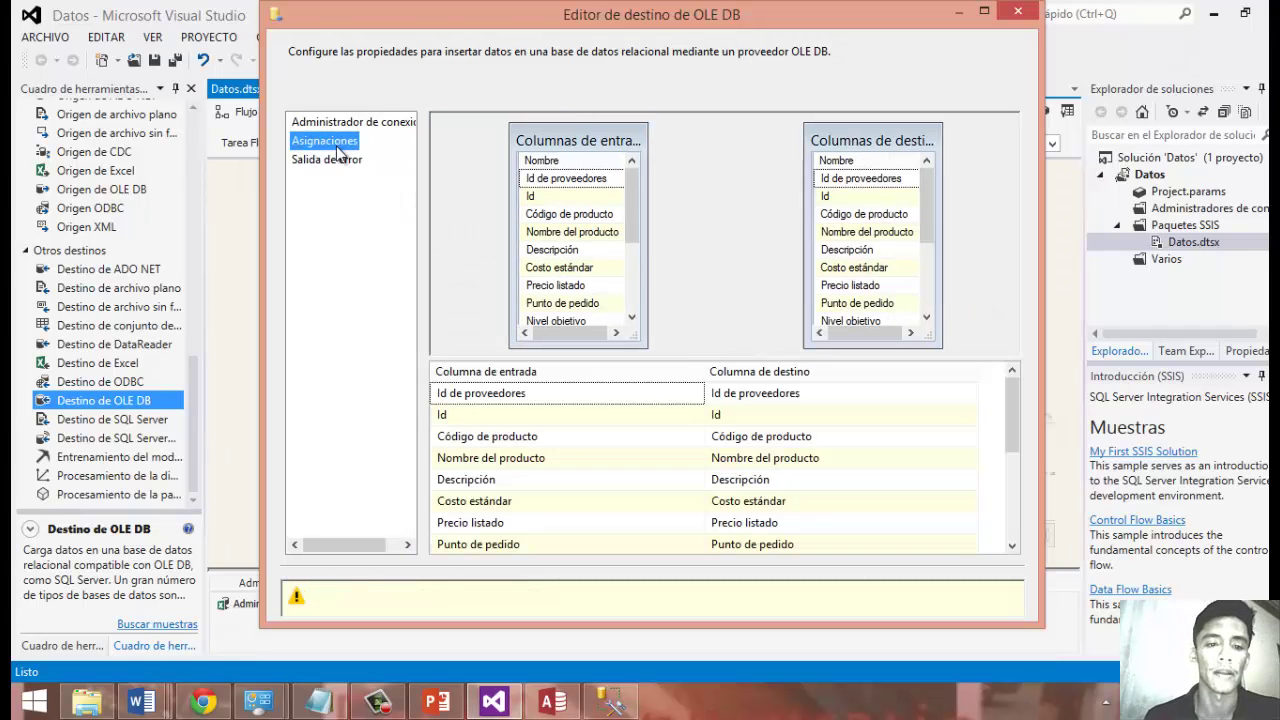
click(364, 122)
click(350, 145)
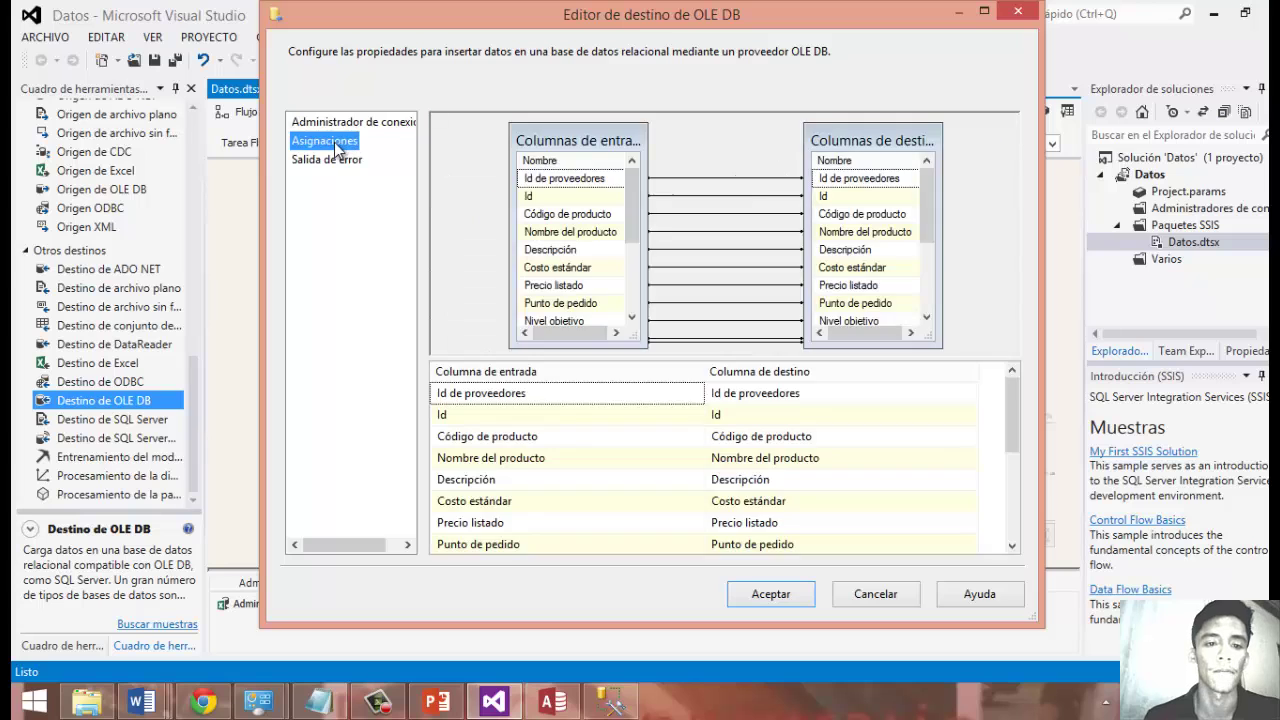
click(340, 160)
click(355, 122)
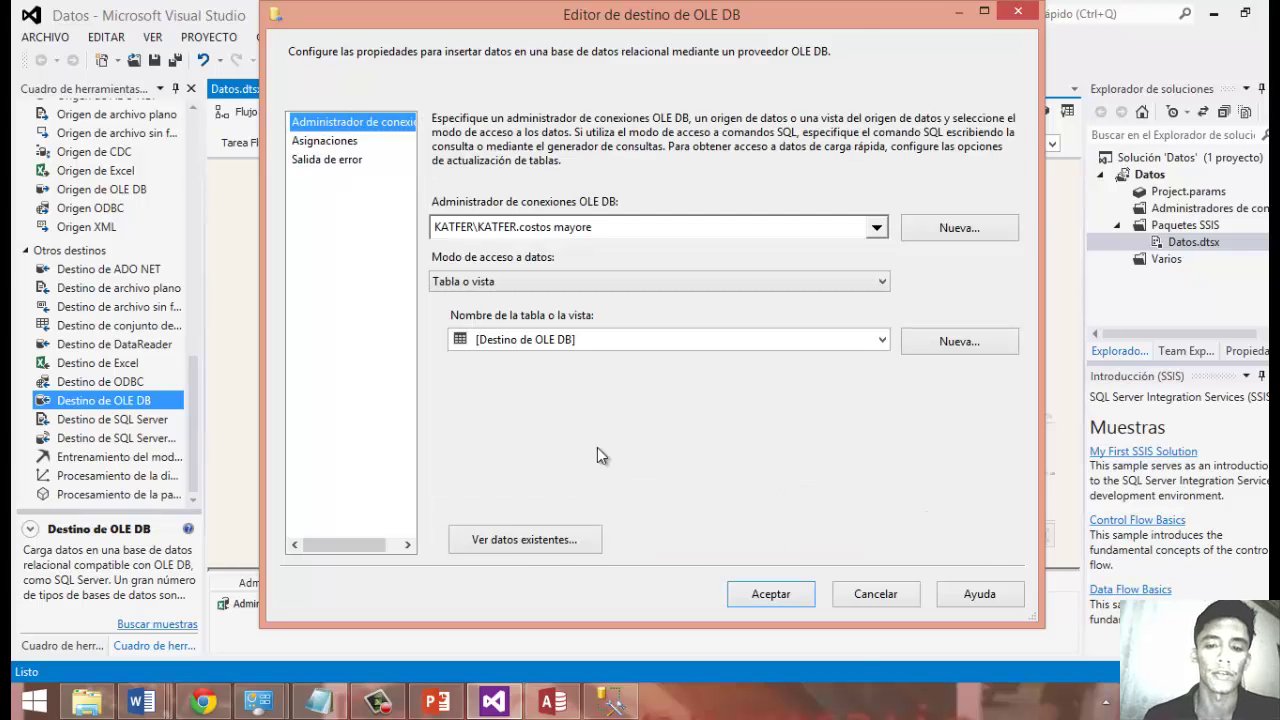
click(550, 546)
click(805, 508)
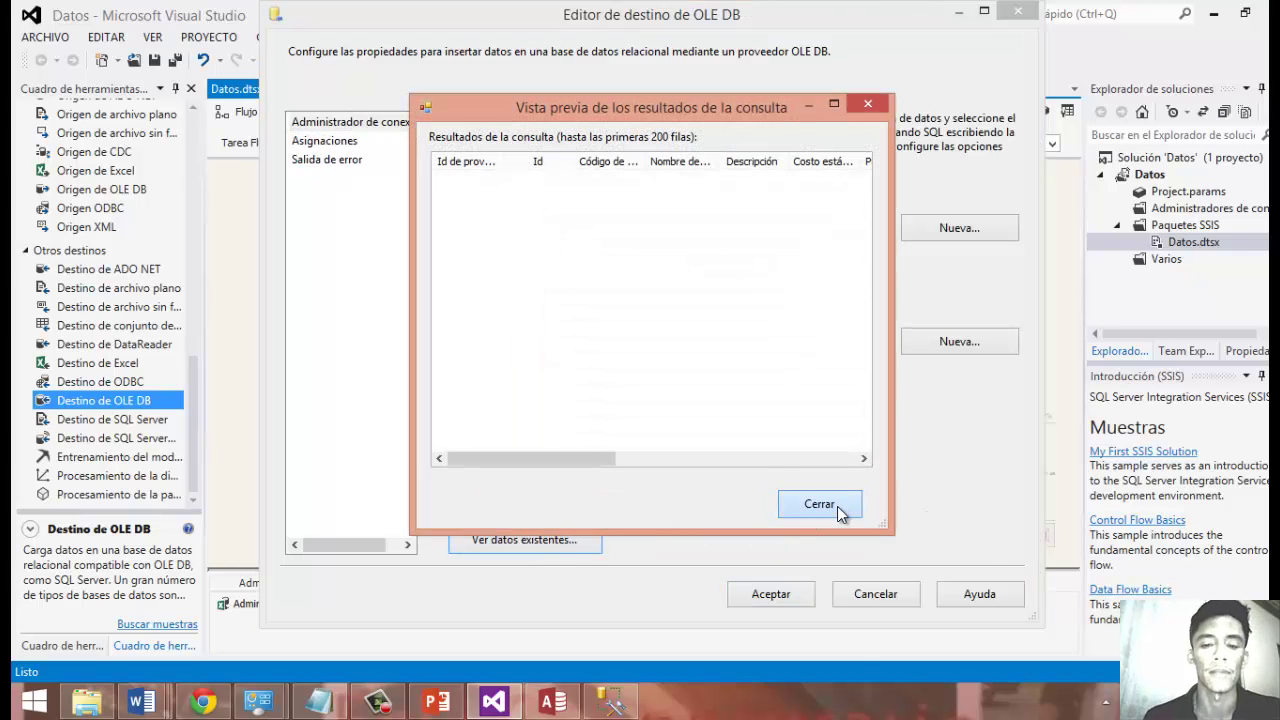
click(771, 595)
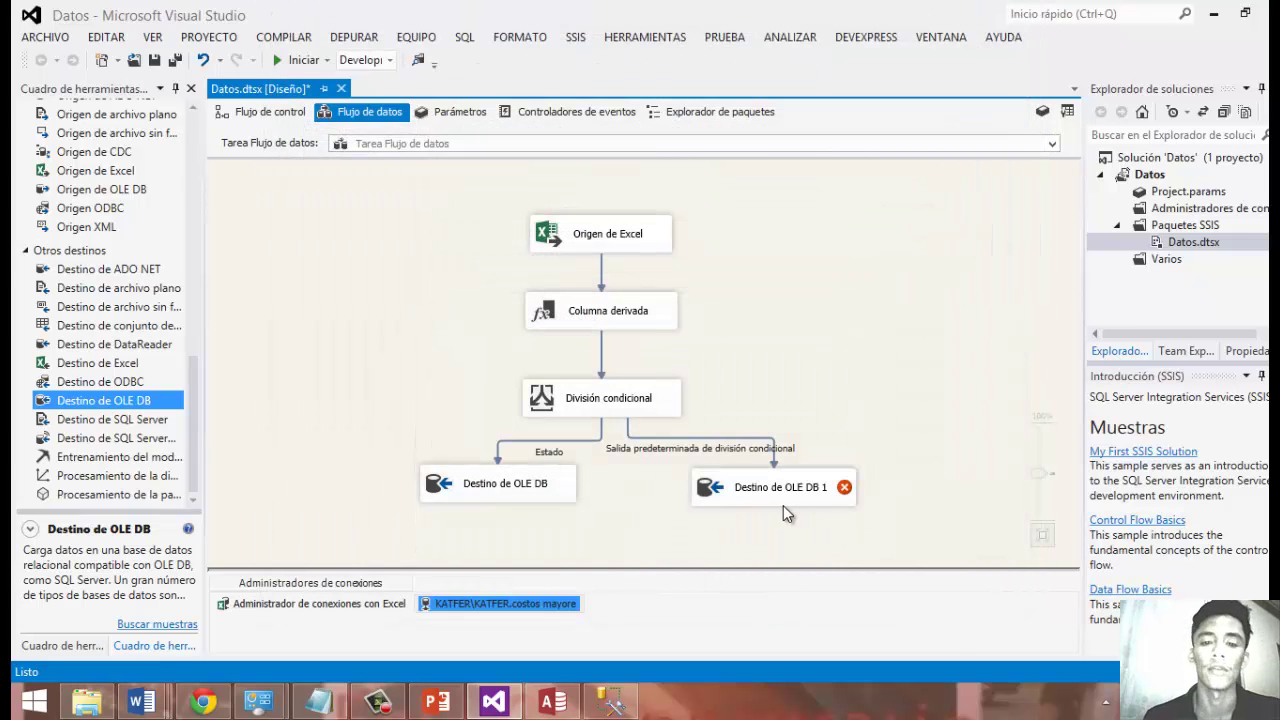
Give Destino de OLE DB 1 a new connection to the costo menore database on the local server.
double_click(772, 500)
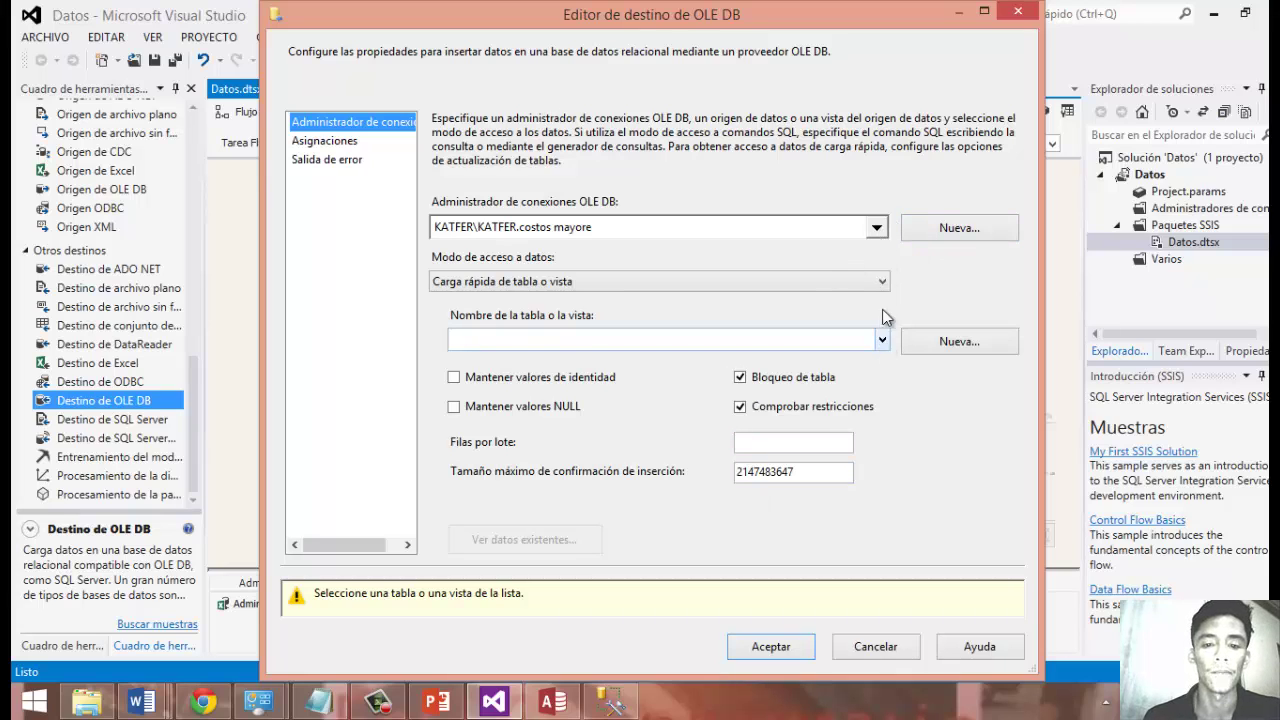
click(932, 237)
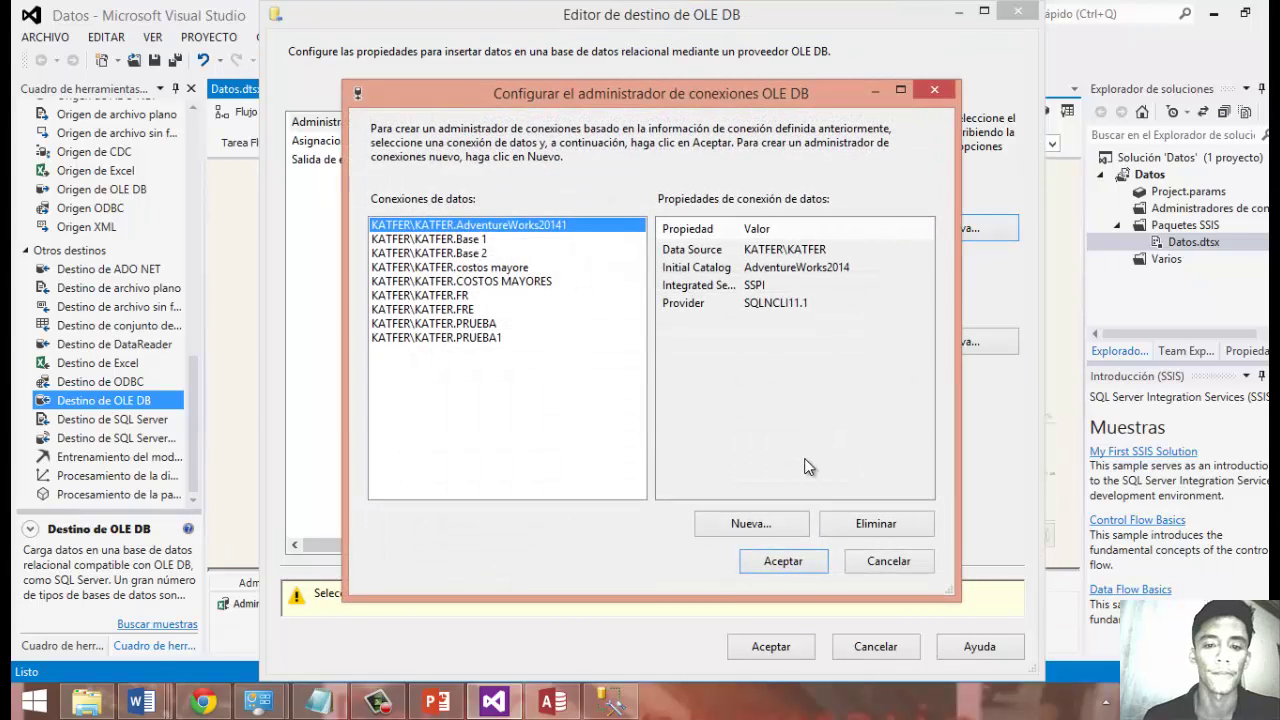
click(776, 524)
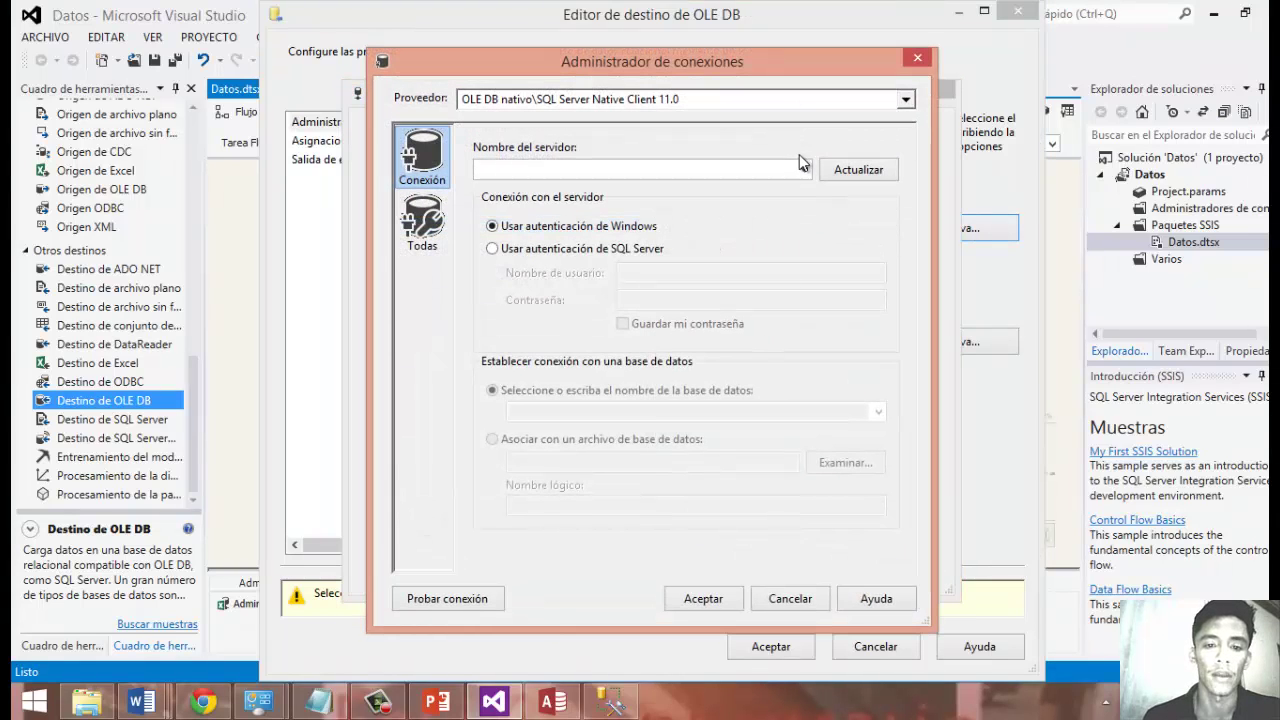
click(803, 169)
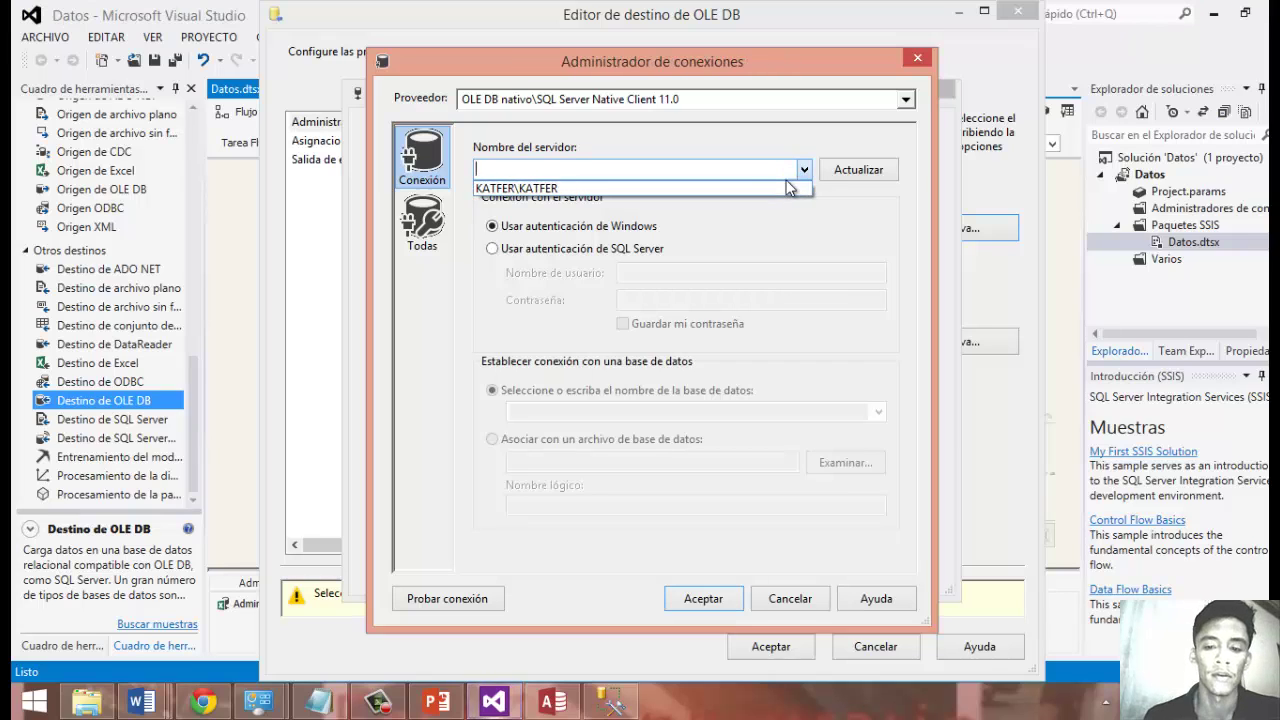
click(768, 184)
click(877, 411)
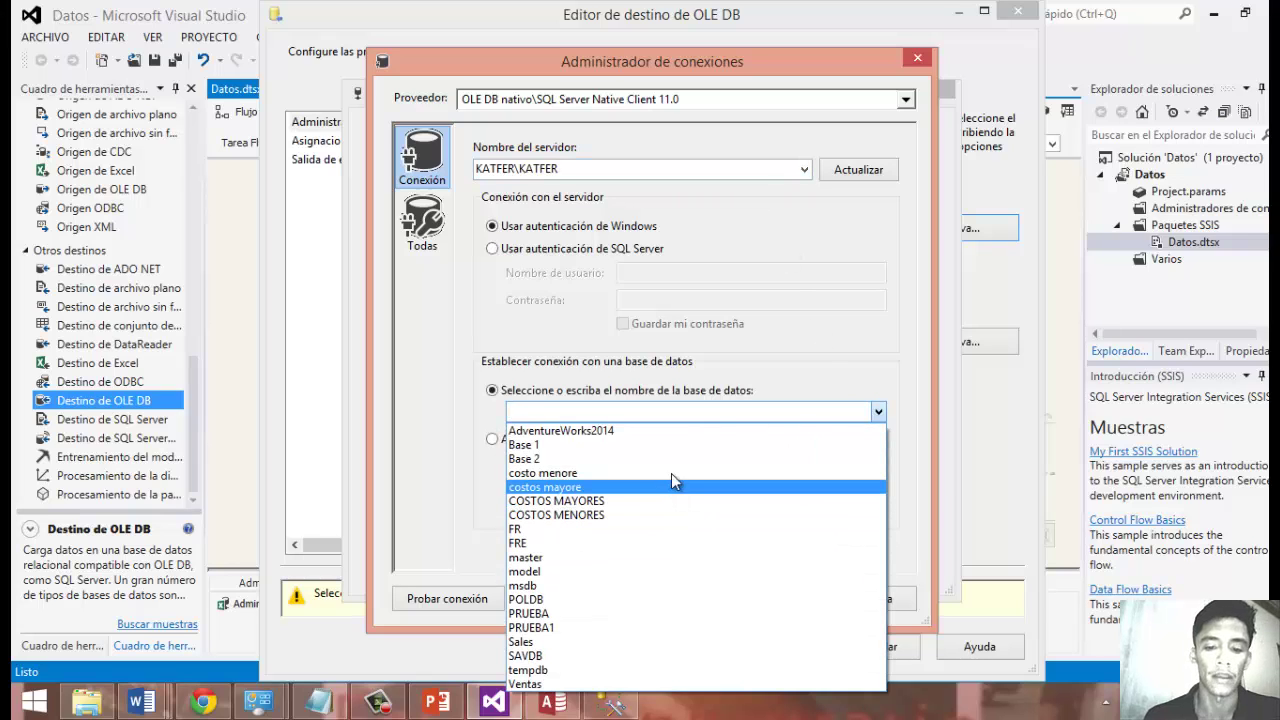
click(671, 472)
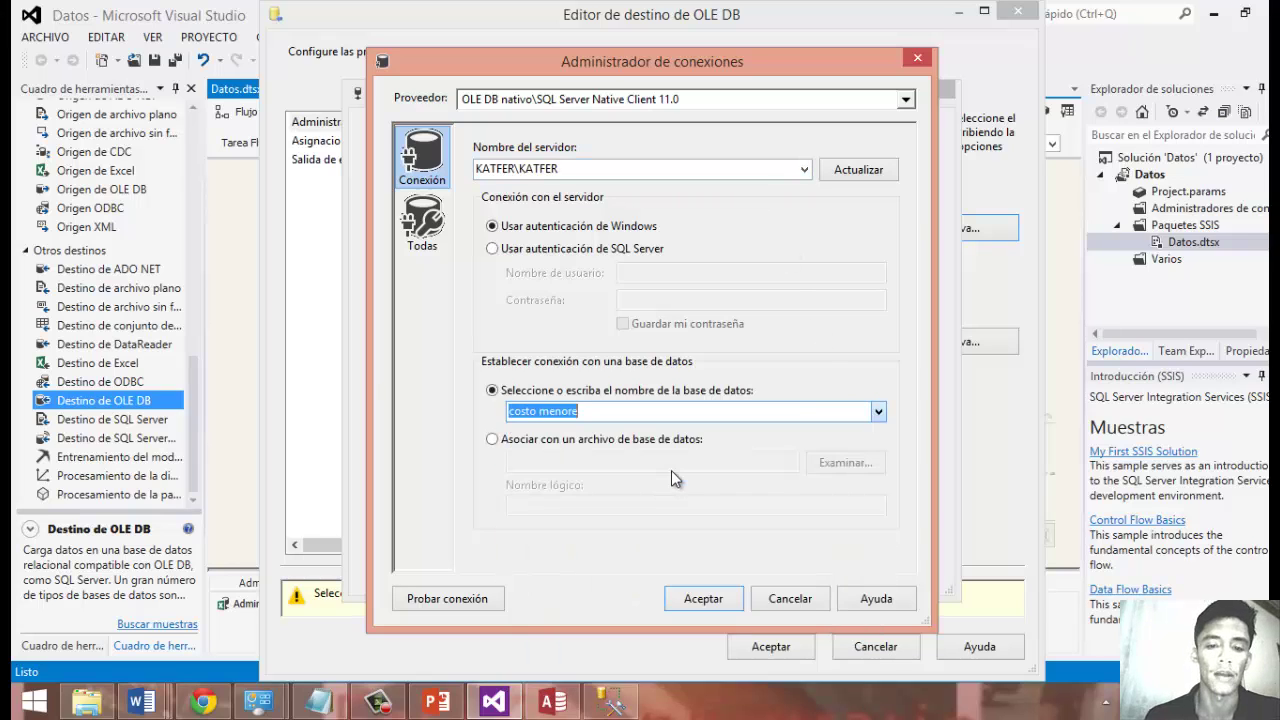
click(688, 598)
click(775, 568)
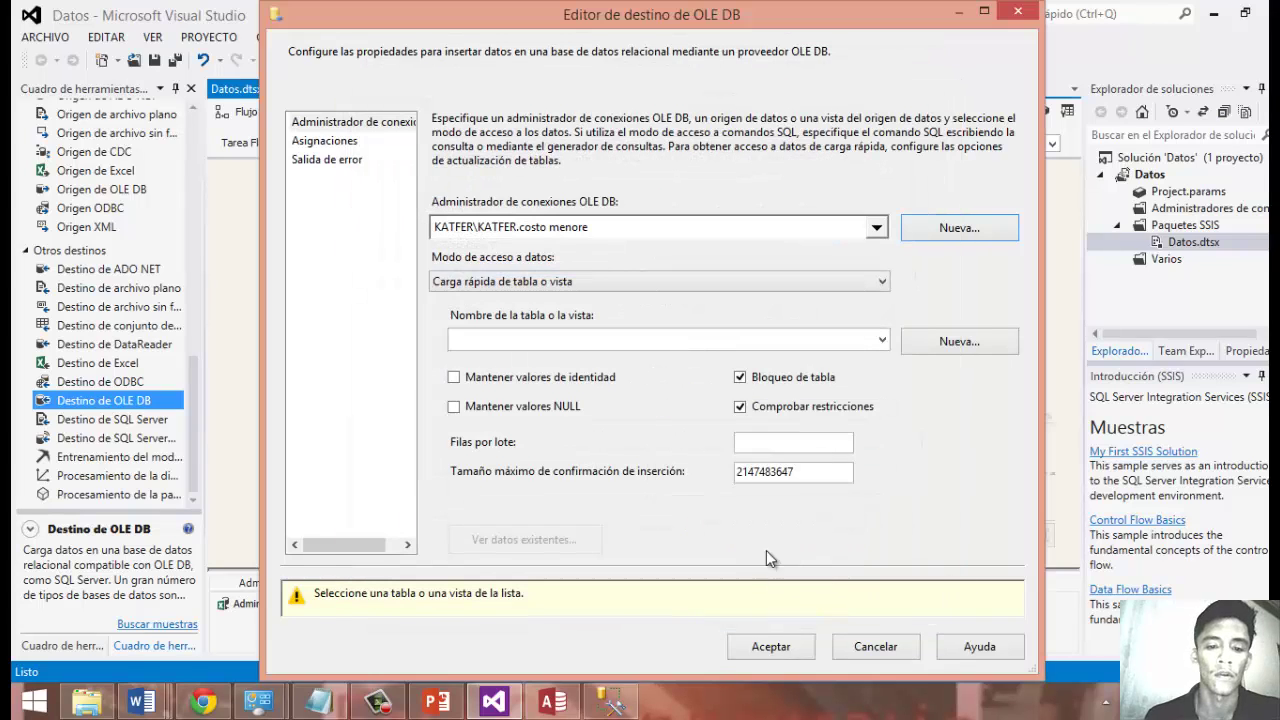
Create the [Destino de OLE DB 1] table, review mappings and preview, then confirm the settings.
click(883, 340)
click(883, 340)
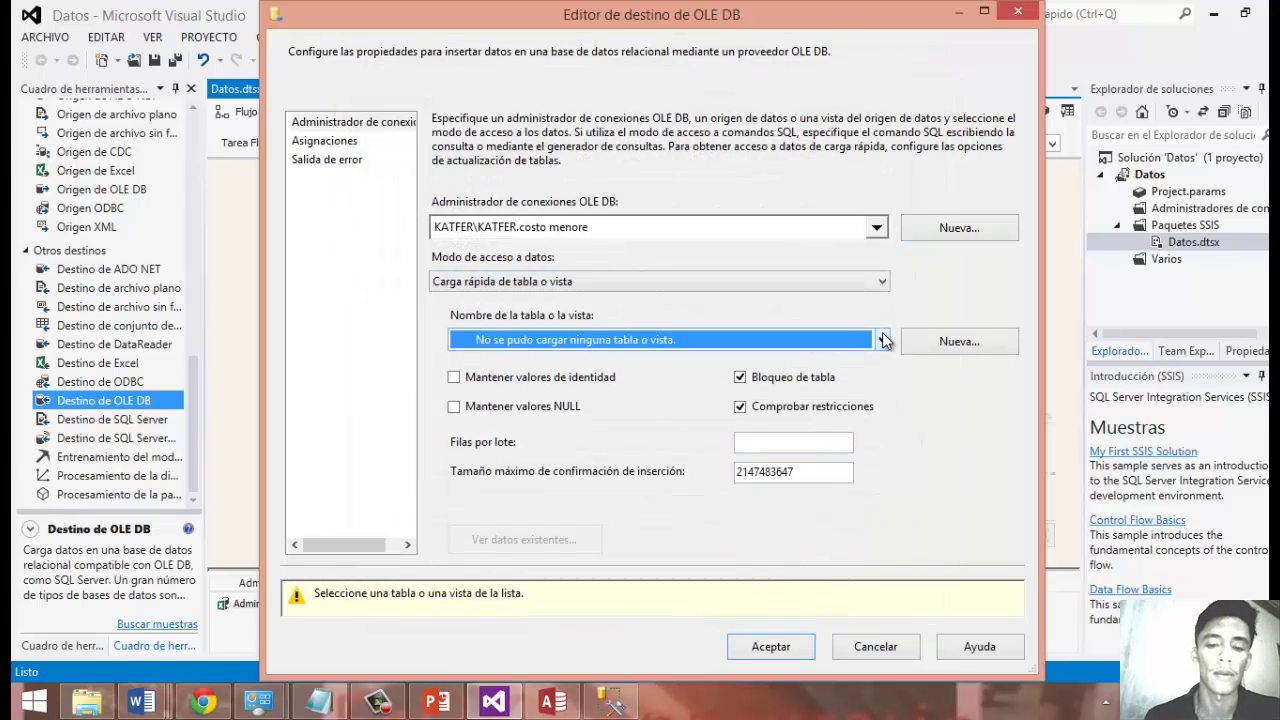
click(960, 341)
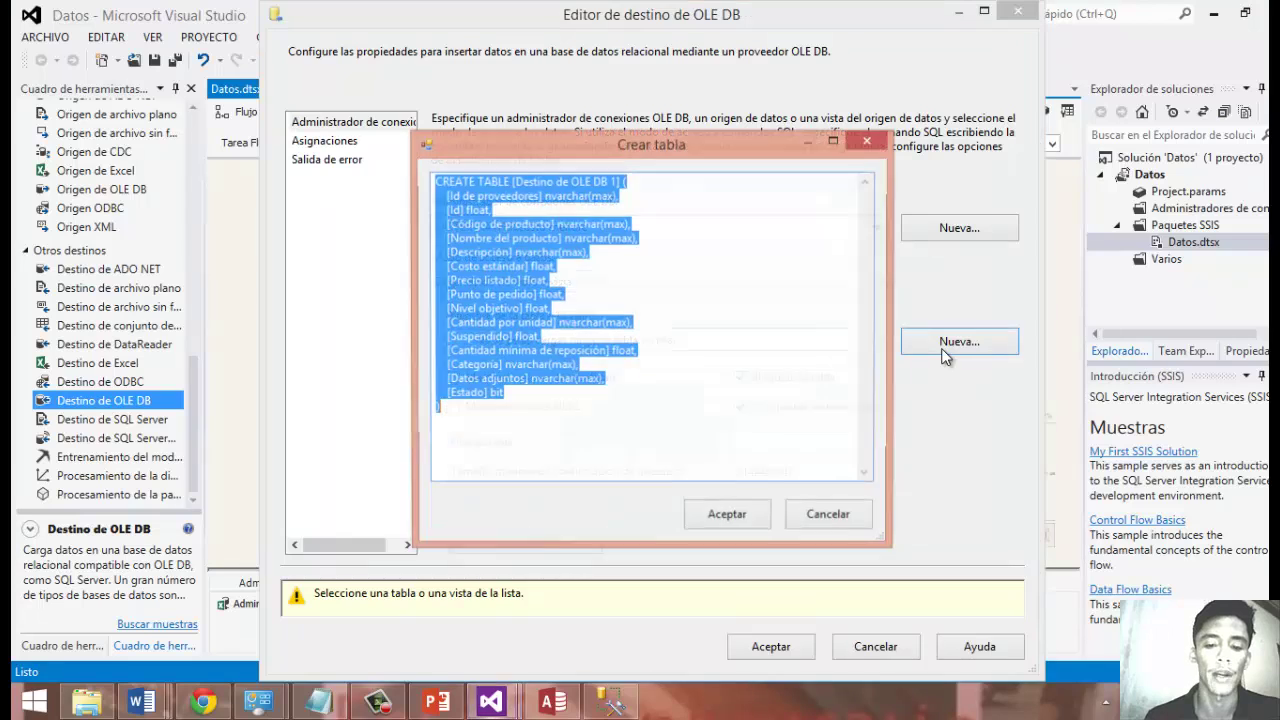
click(740, 515)
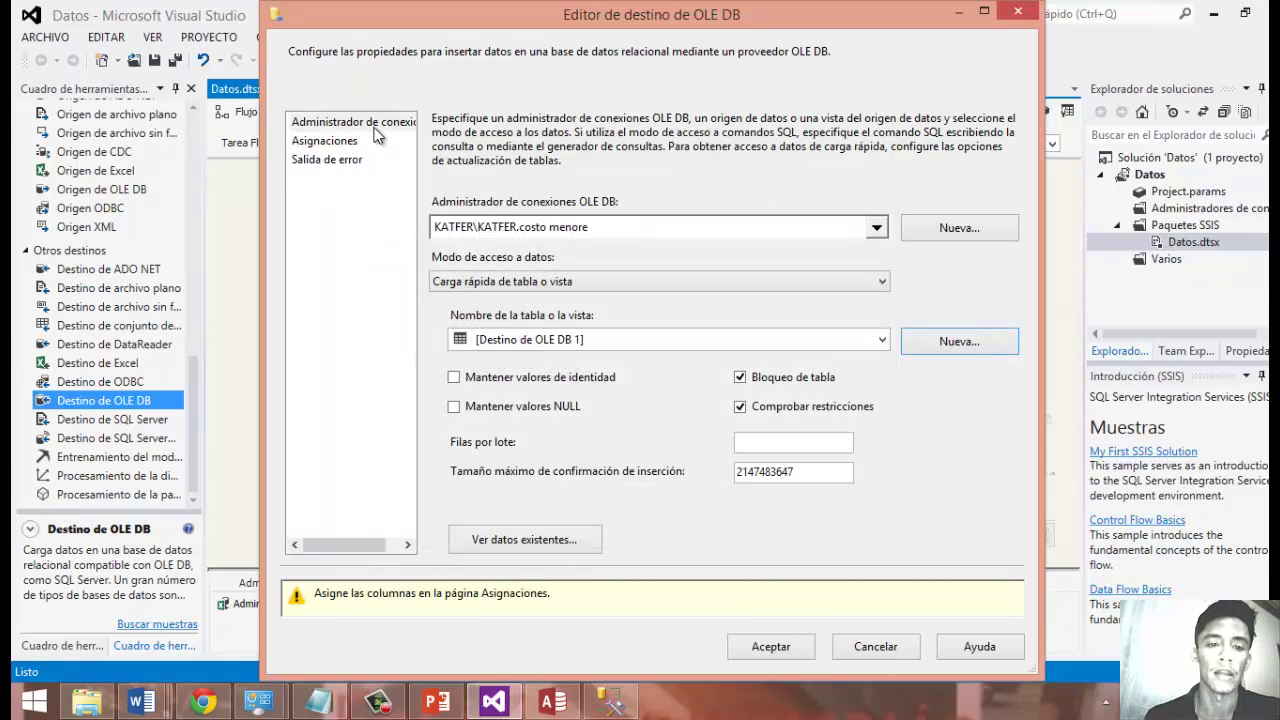
click(345, 141)
click(357, 124)
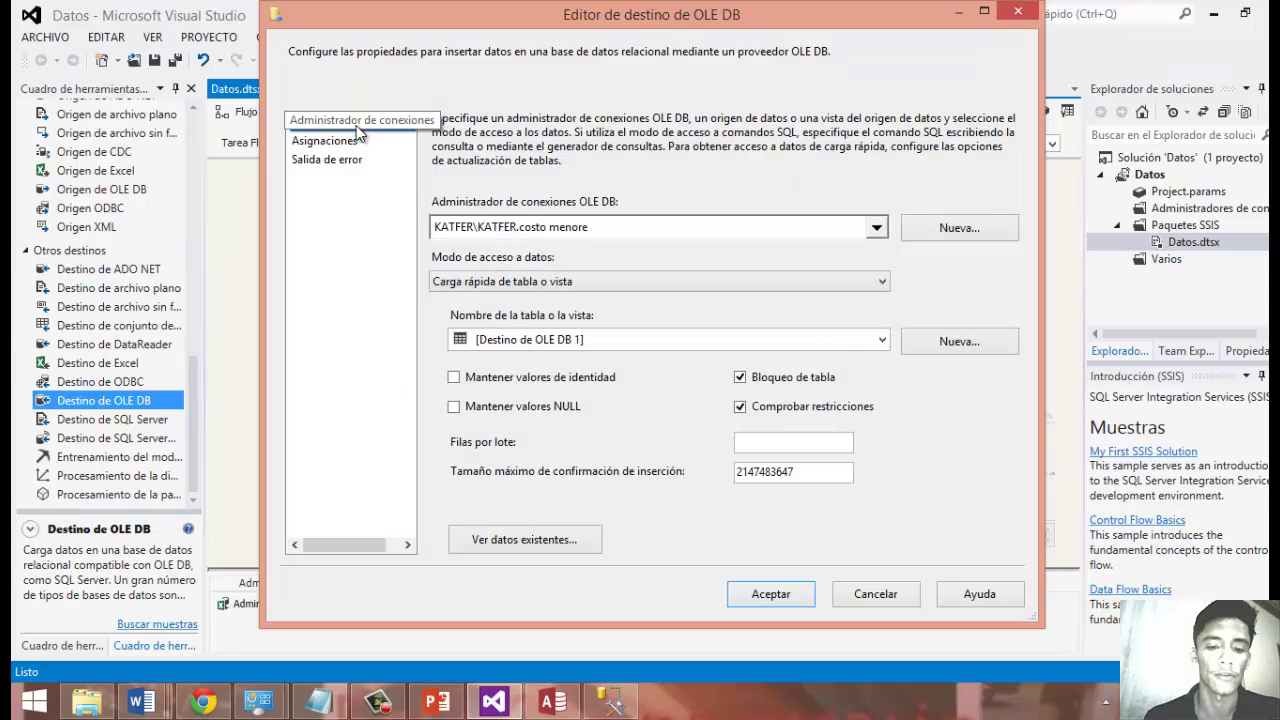
click(548, 541)
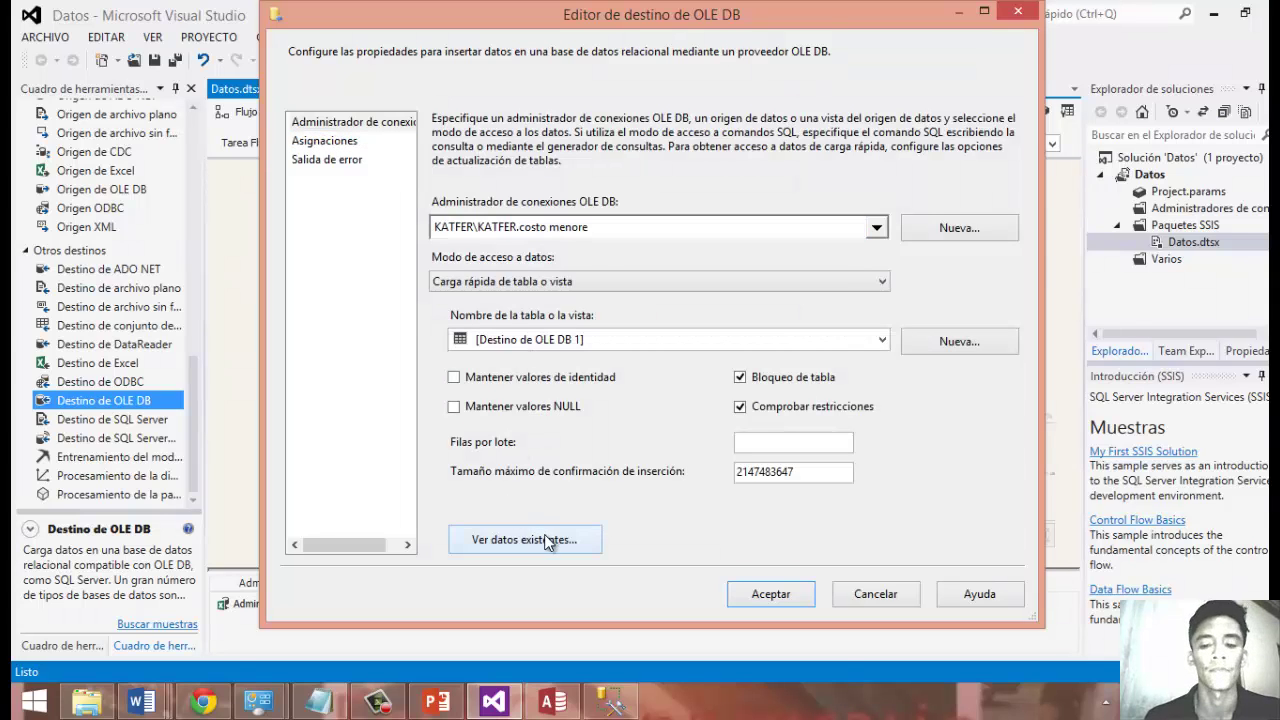
click(819, 504)
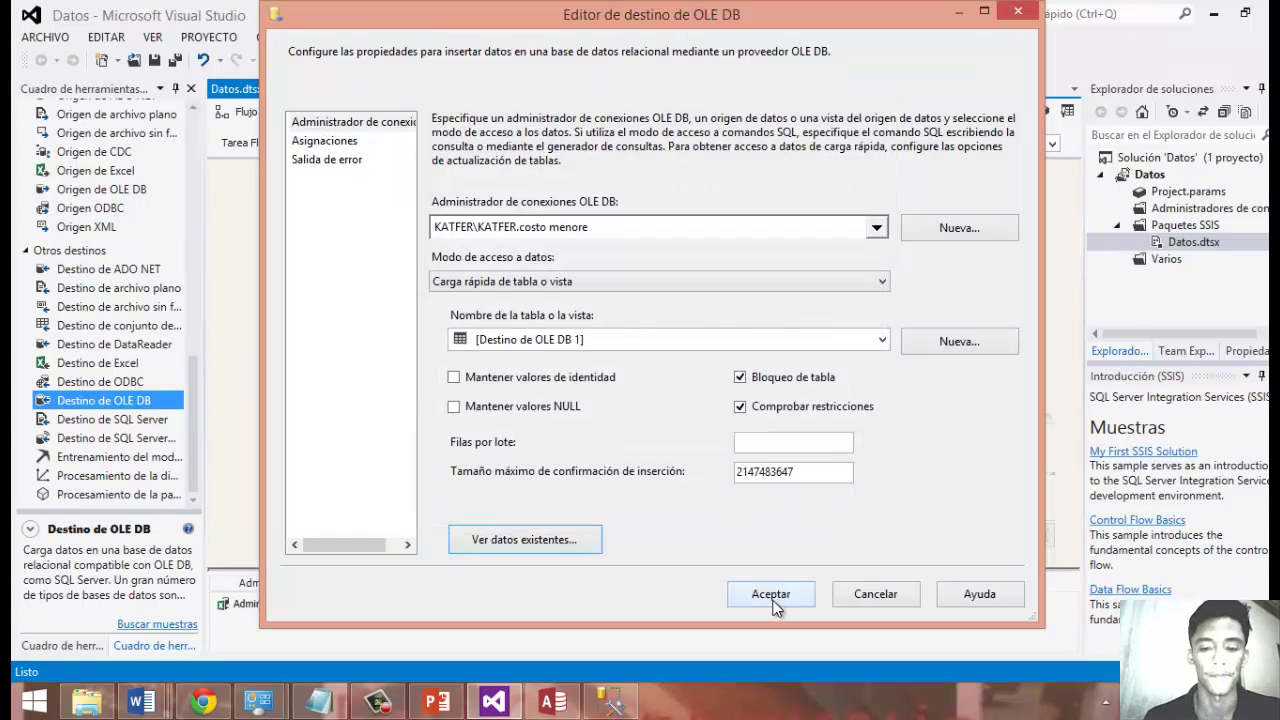
click(772, 594)
Run the Datos.dtsx package, sending 6 rows to Destino de OLE DB and 9 to Destino de OLE DB 1.
click(882, 428)
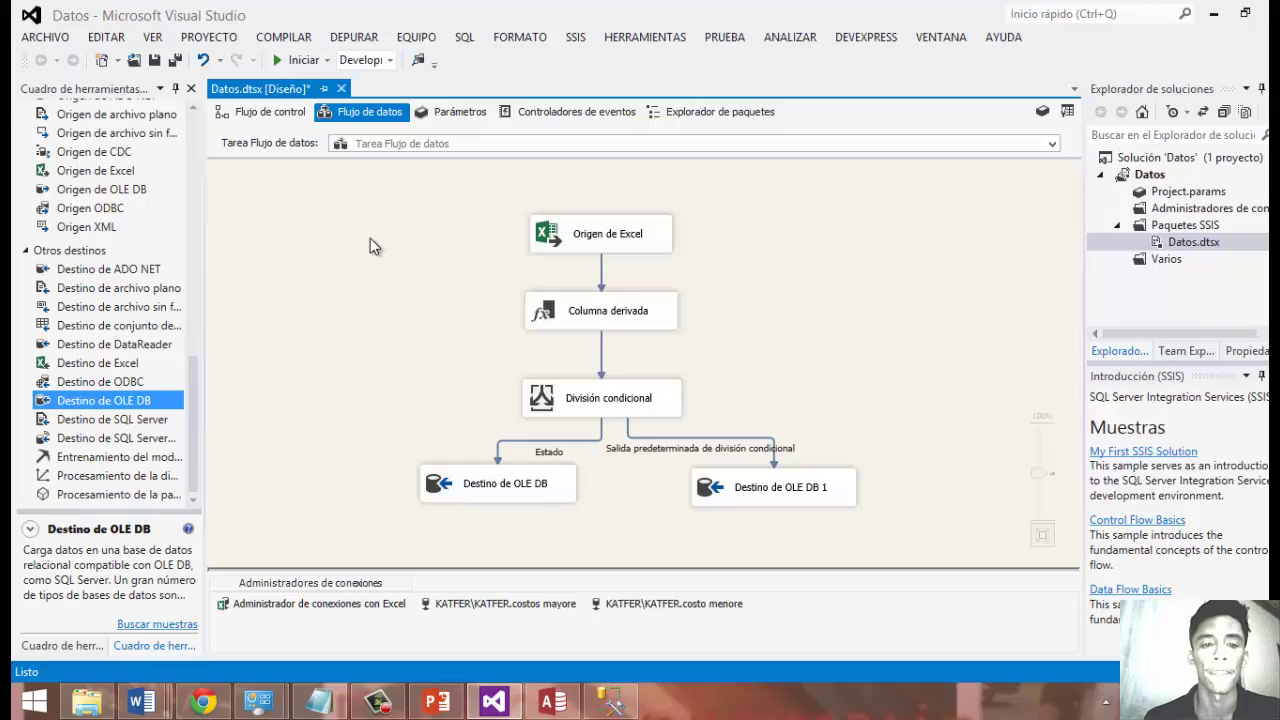
click(295, 60)
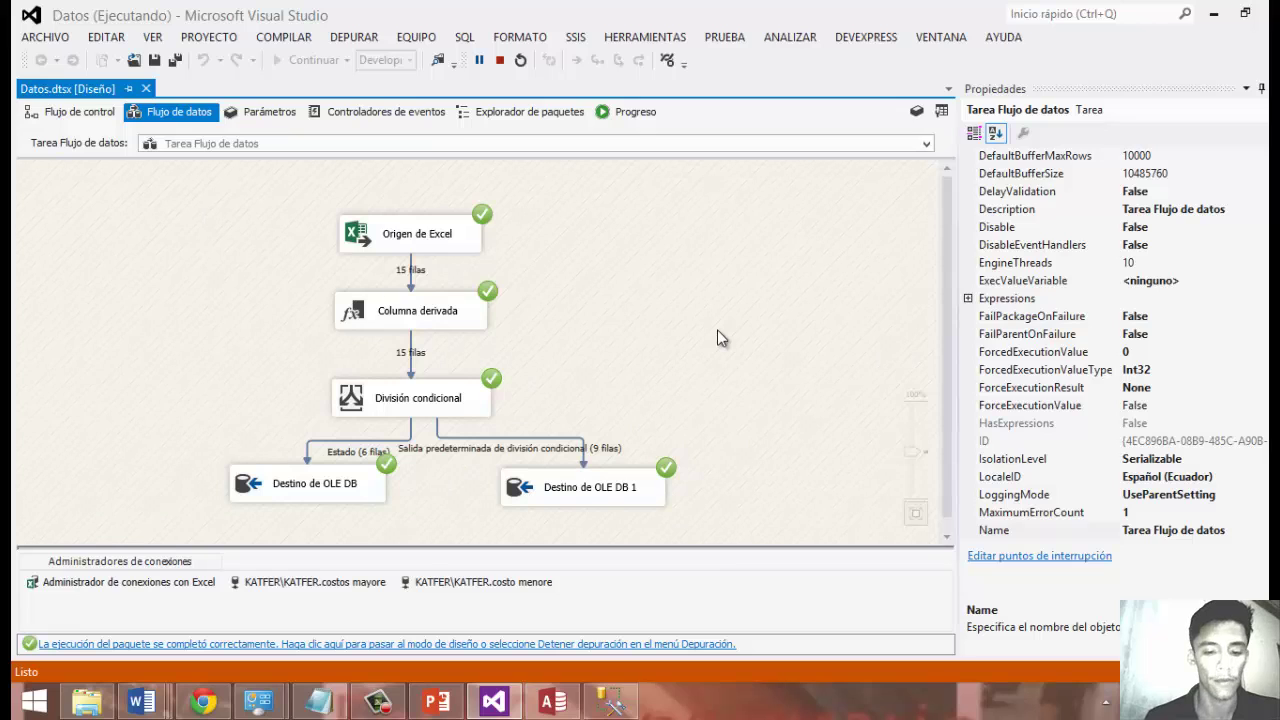
In SQL Server Management Studio, expand the costo menore database's Tablas folder.
click(615, 704)
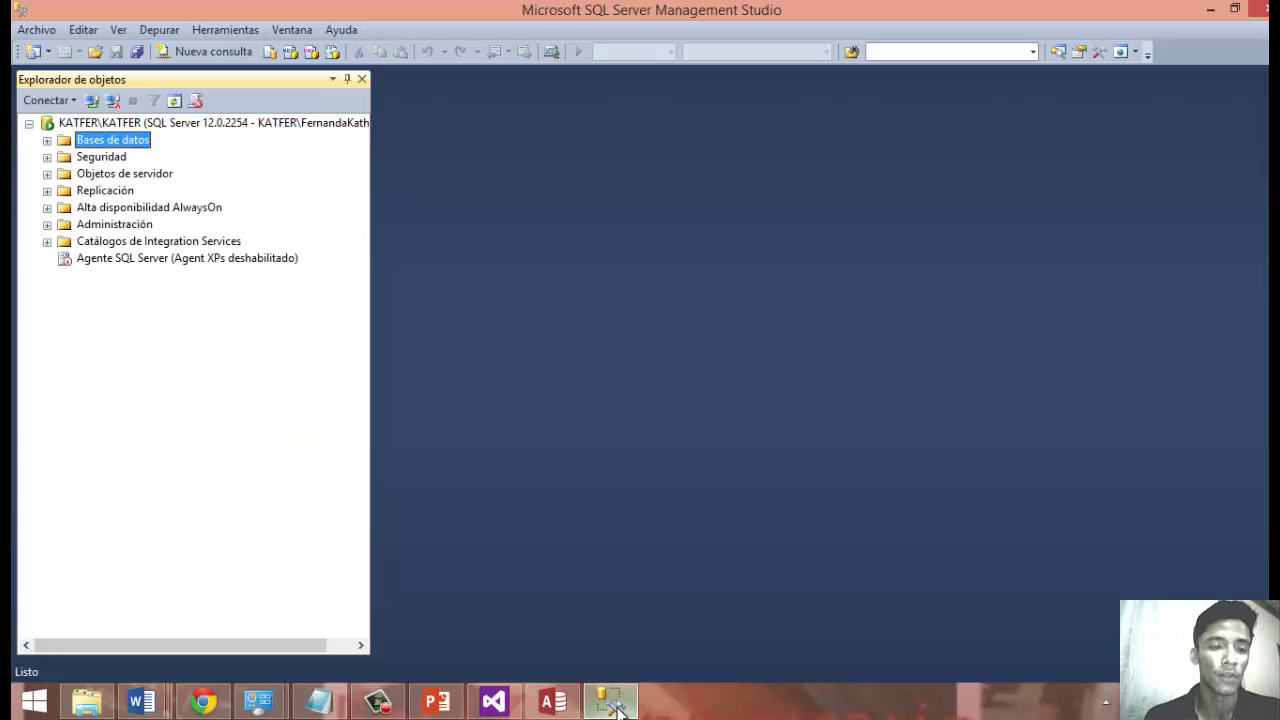
click(47, 141)
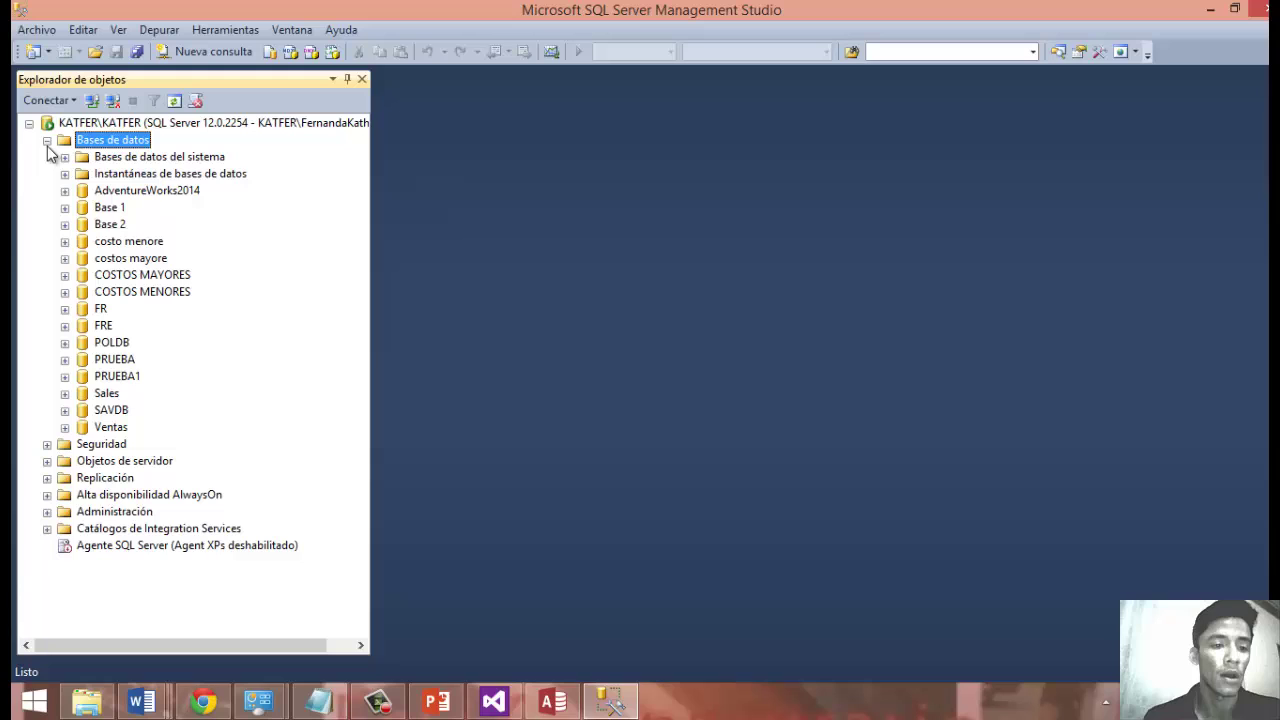
click(64, 241)
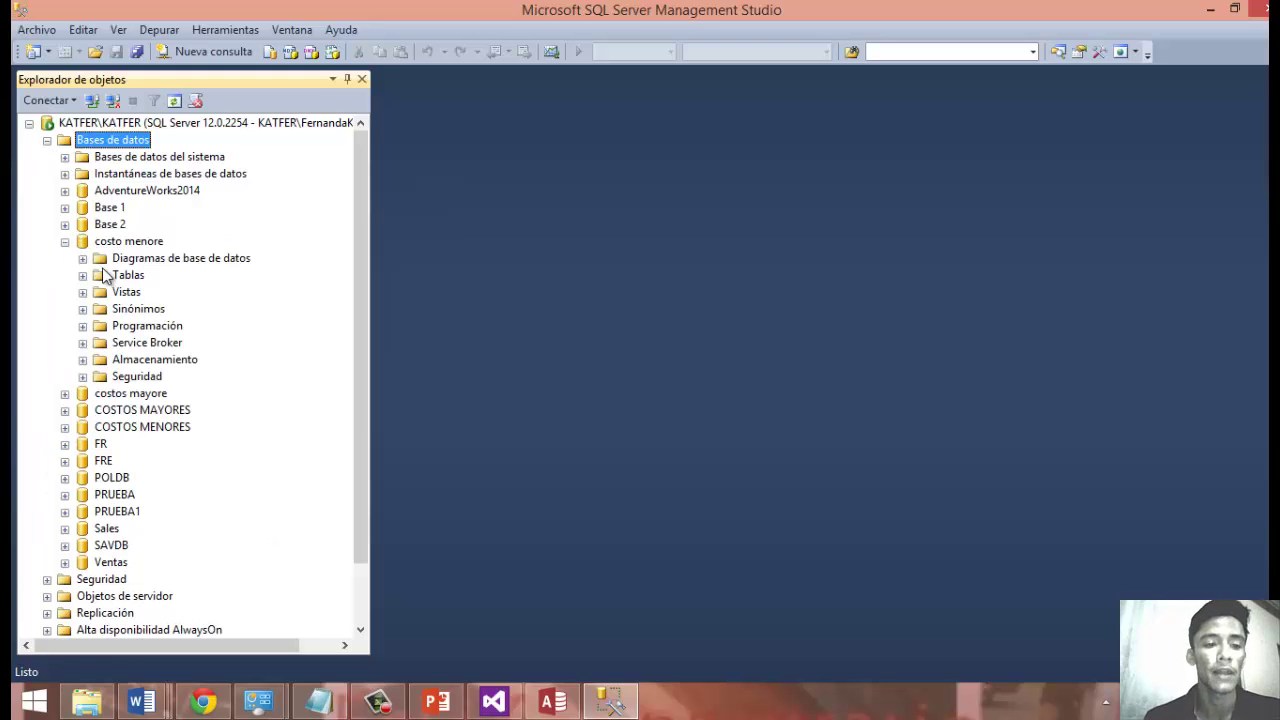
click(117, 278)
right_click(117, 280)
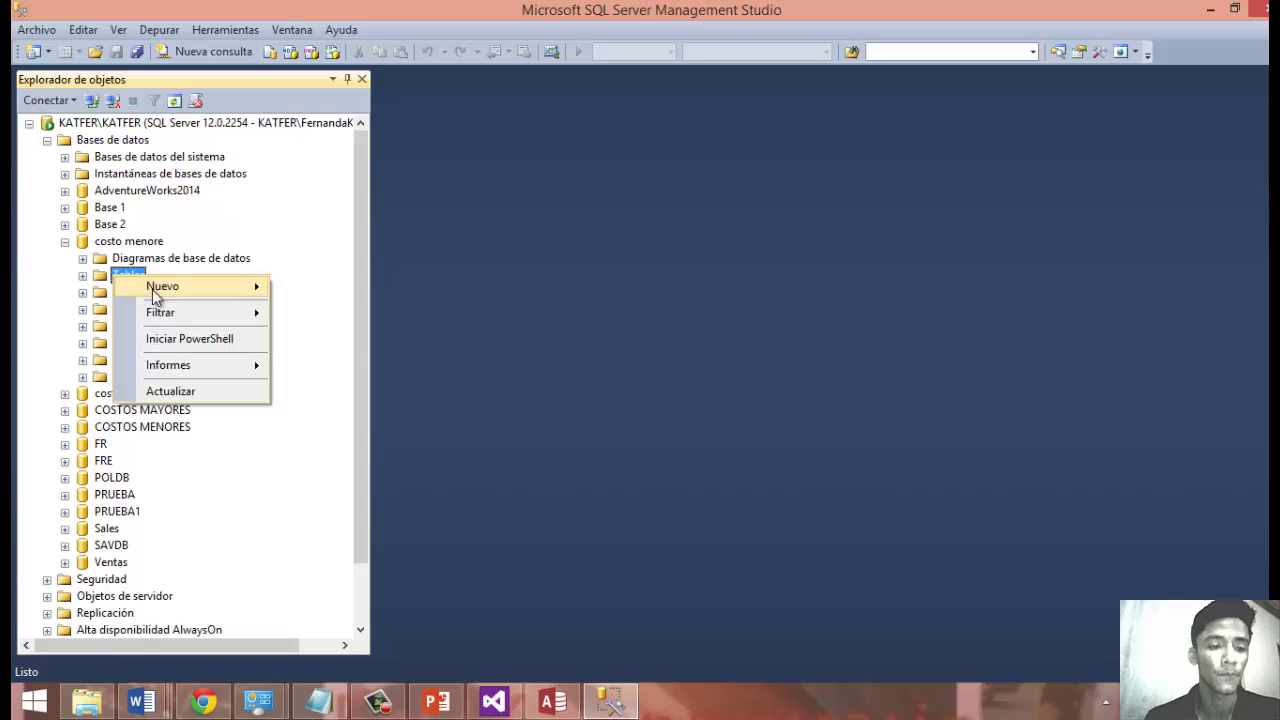
mouse_move(157, 312)
mouse_move(125, 286)
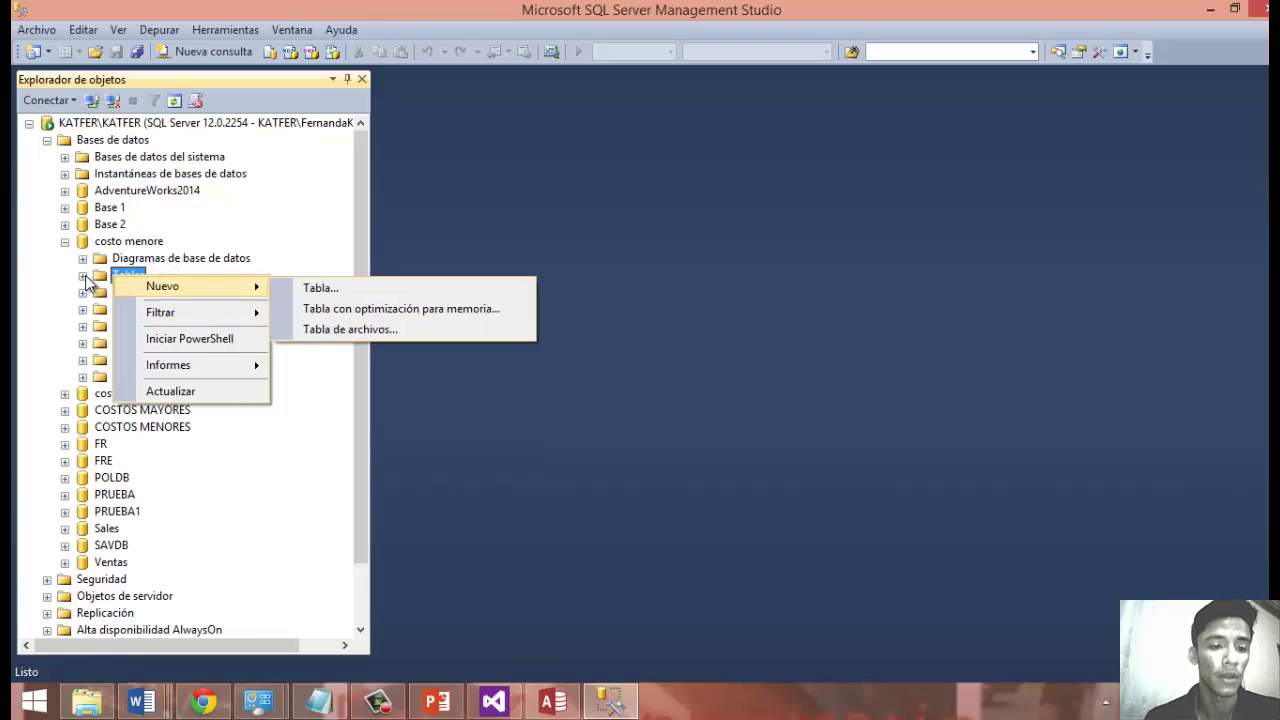
click(83, 277)
Select the first 1000 rows of dbo.Destino de OLE DB 1 and scroll through the nine results.
click(166, 328)
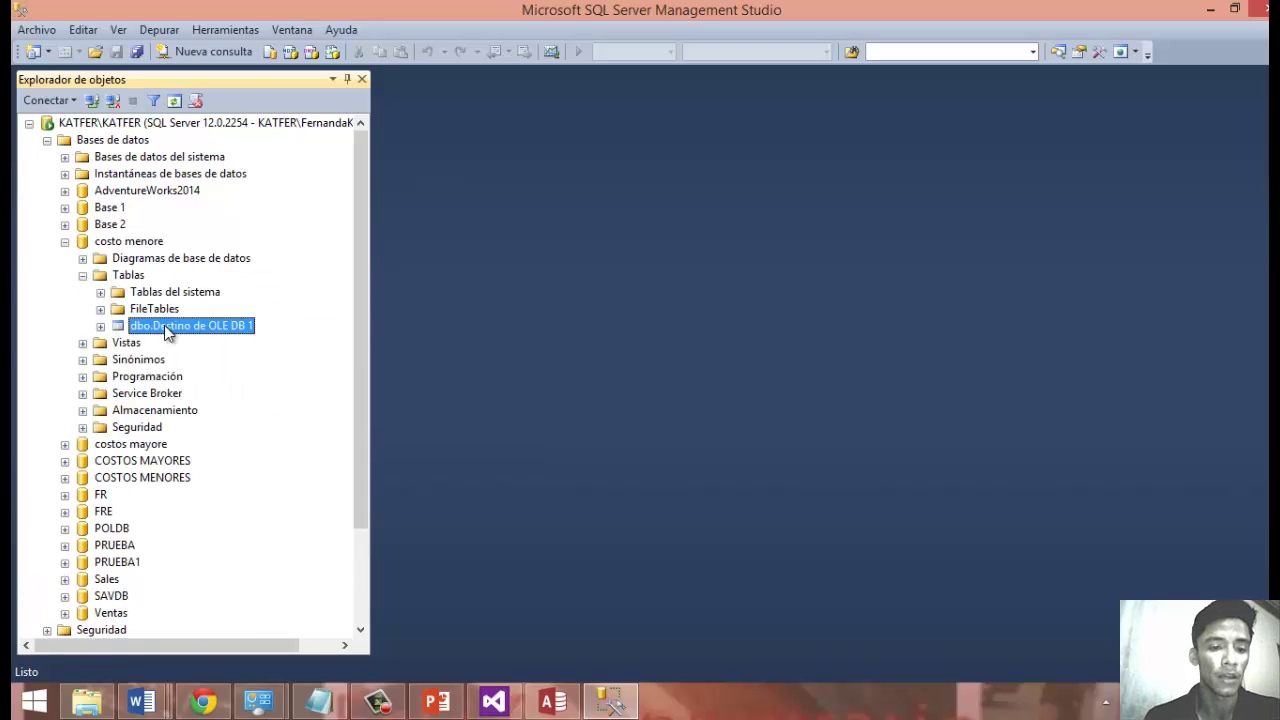
right_click(166, 333)
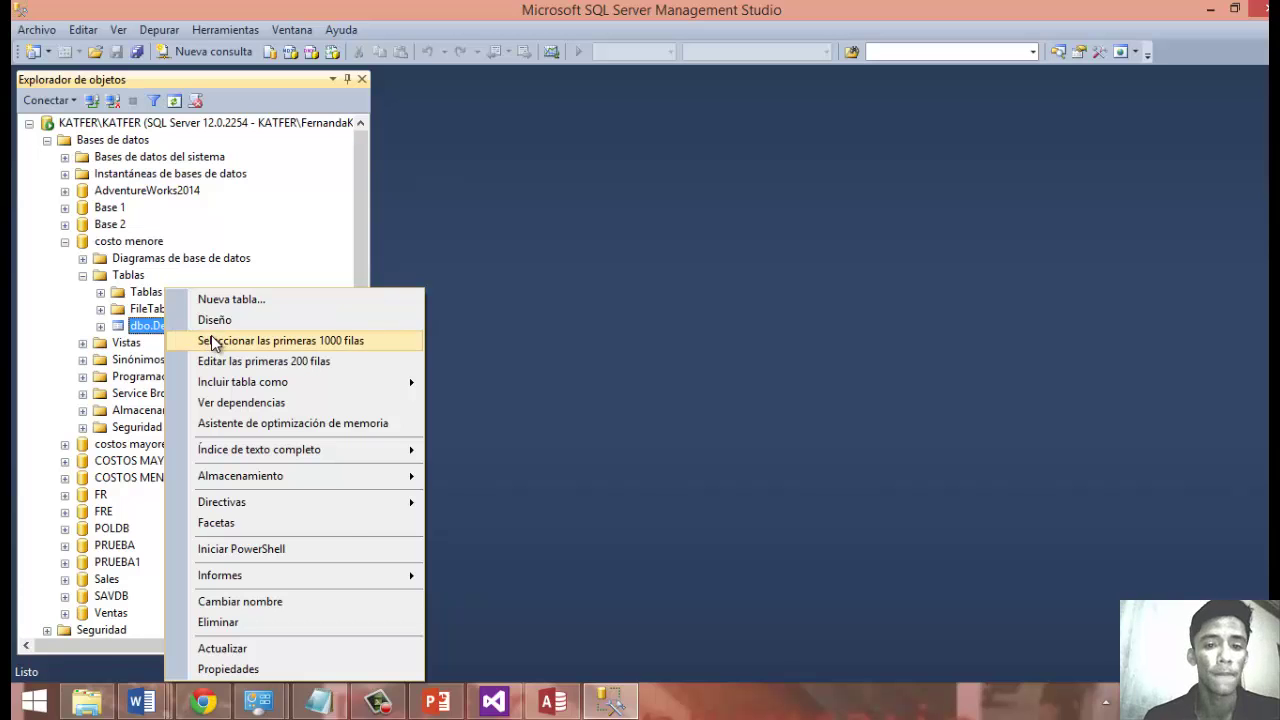
click(212, 341)
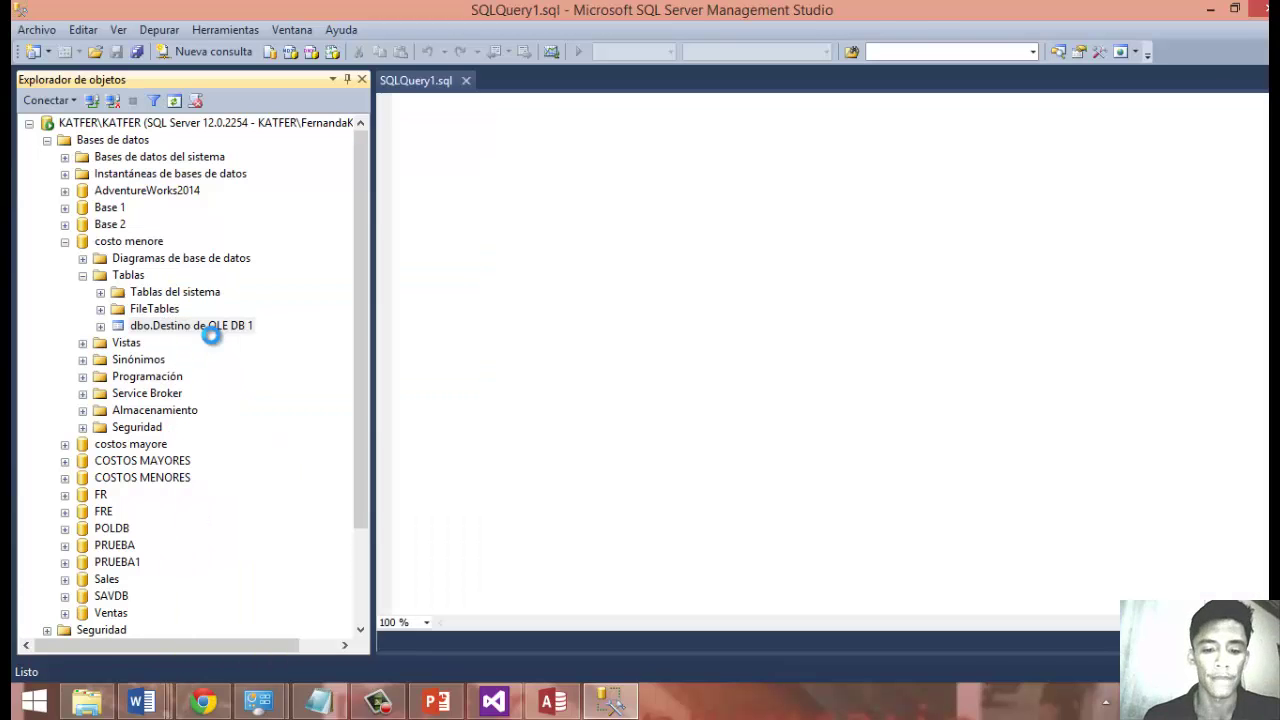
drag(640, 618, 1068, 618)
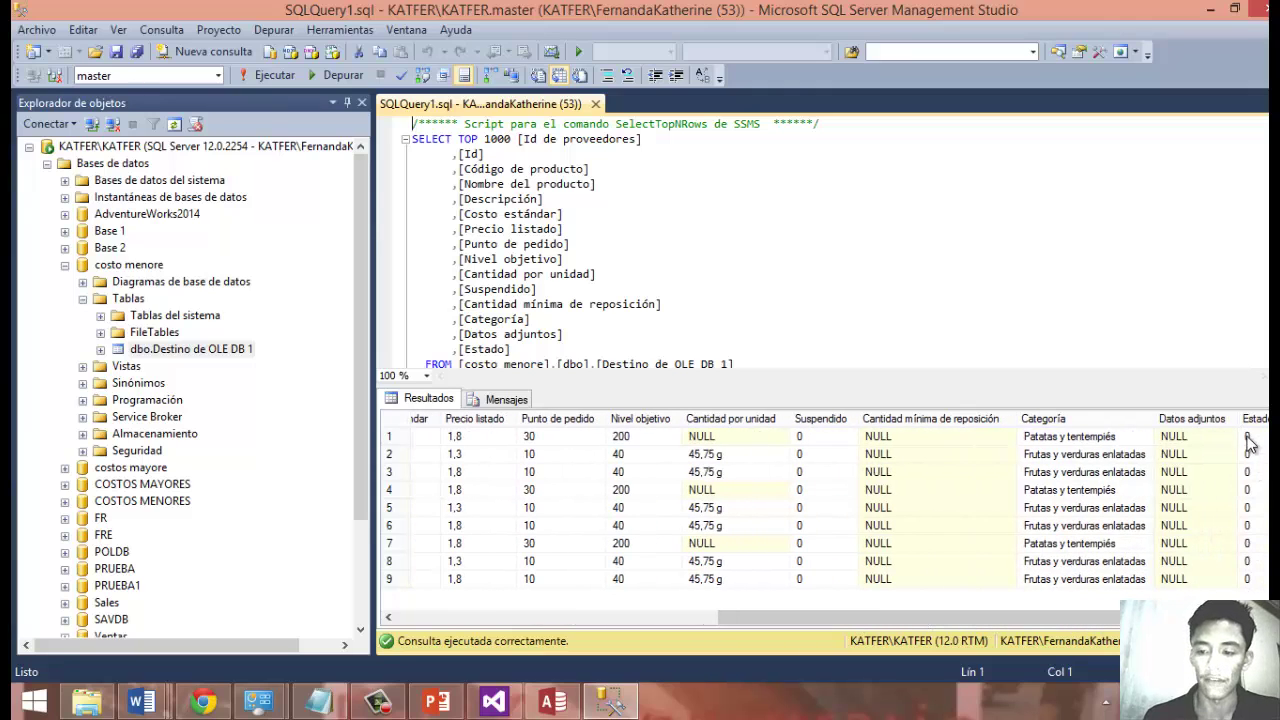
drag(1159, 617, 736, 607)
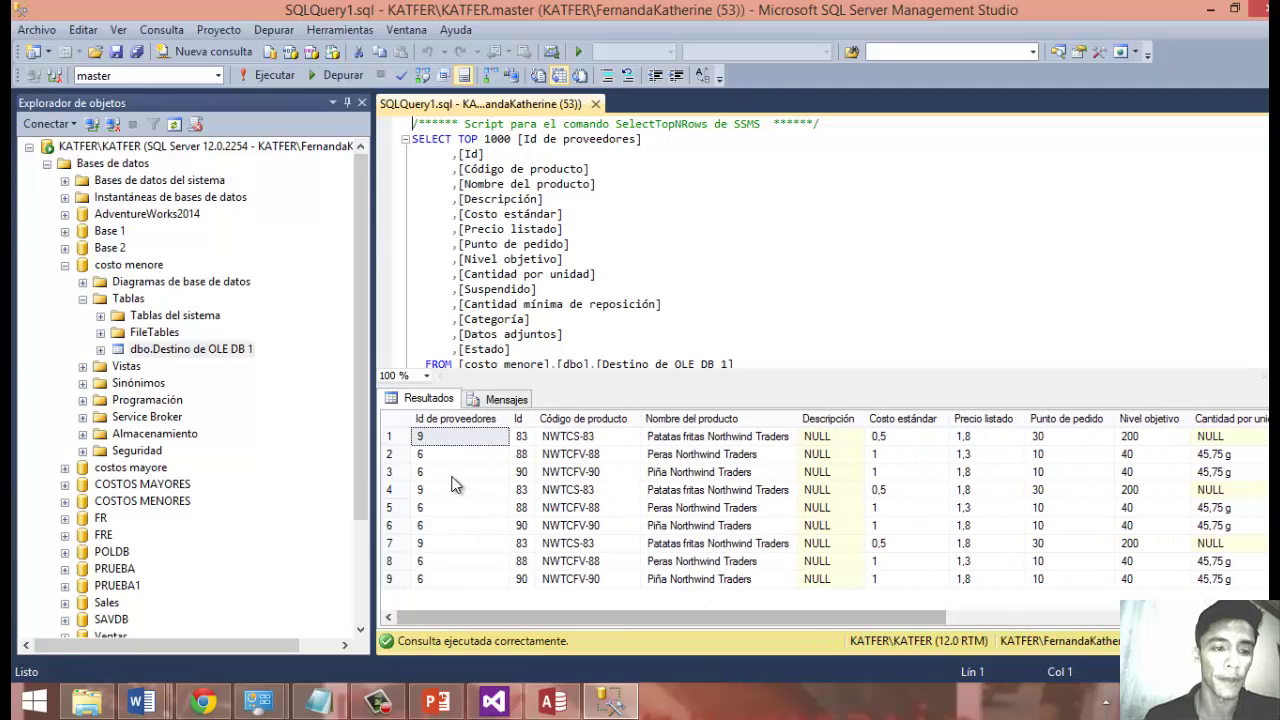
Query the first 1000 rows of costos mayore's dbo.Destino de OLE DB, showing six rows with Estado 1.
click(65, 265)
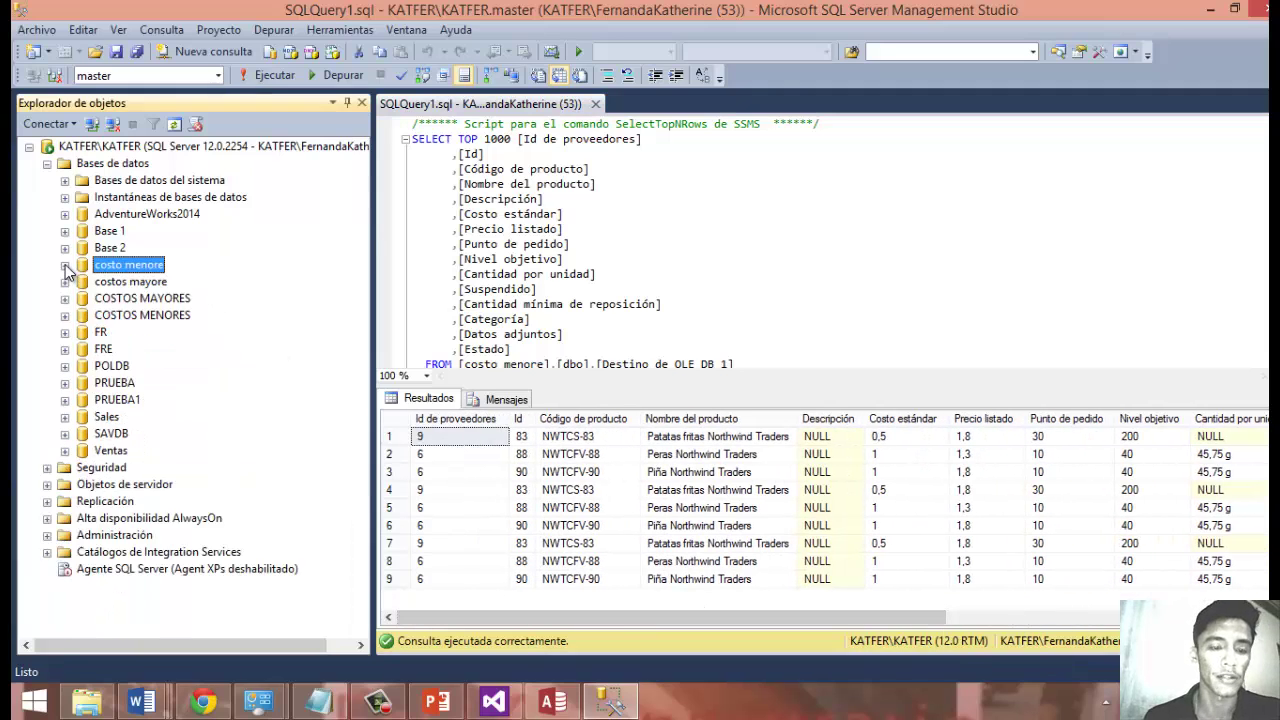
click(65, 265)
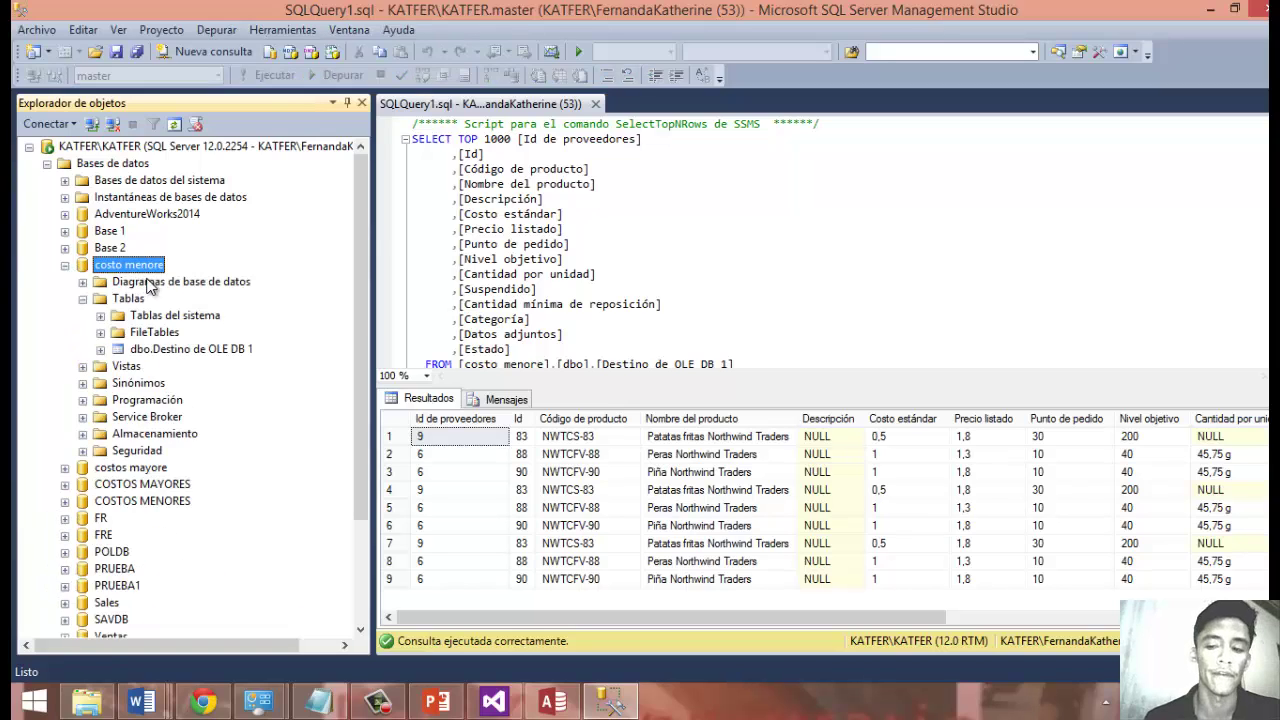
click(65, 266)
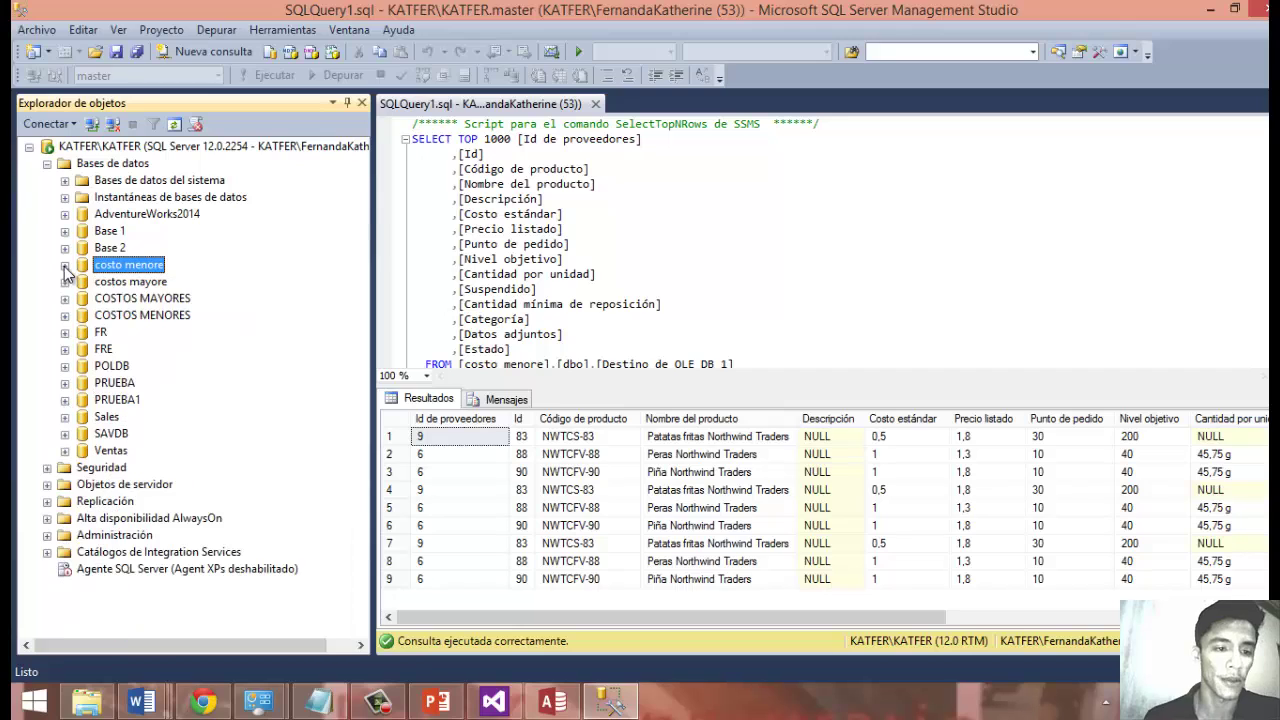
click(65, 282)
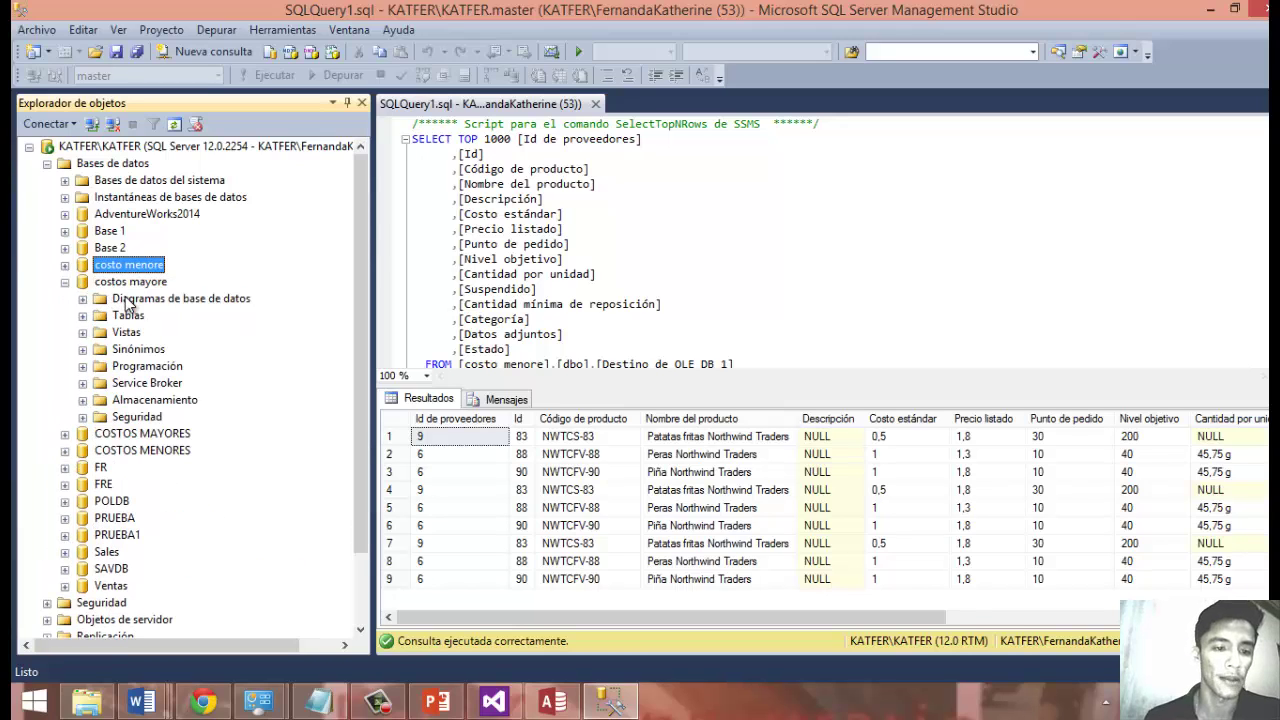
click(83, 315)
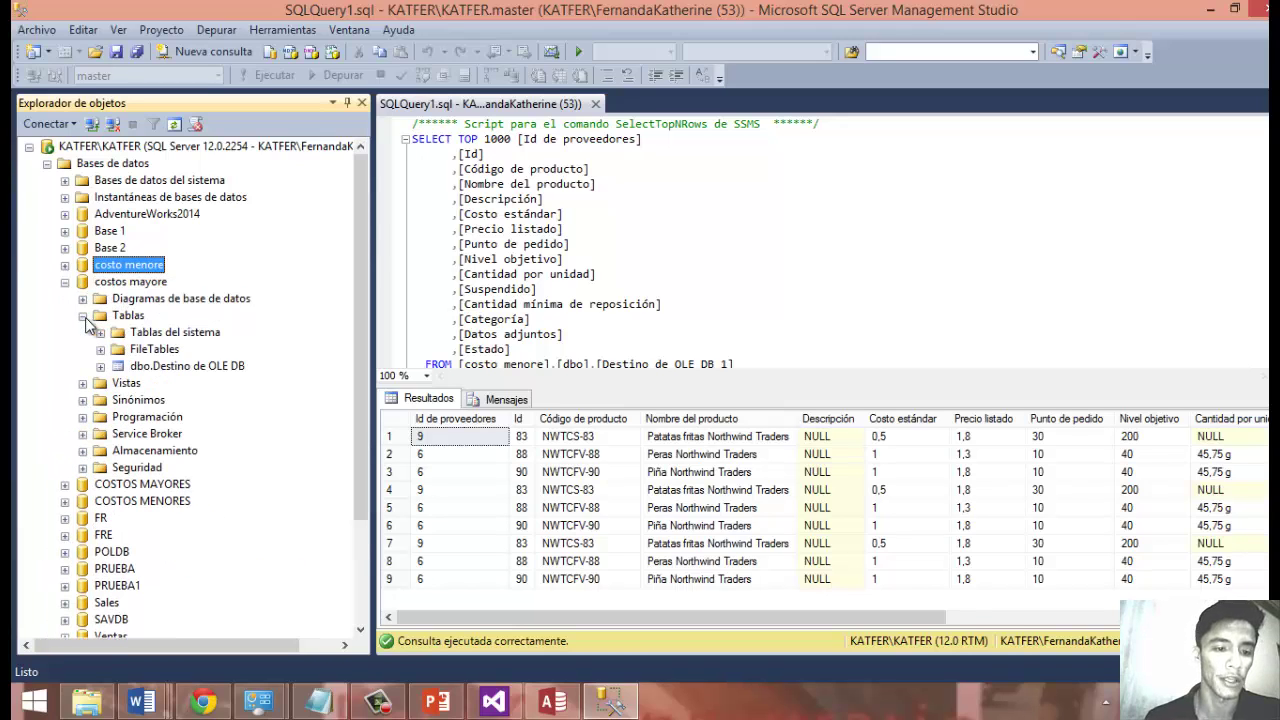
right_click(148, 366)
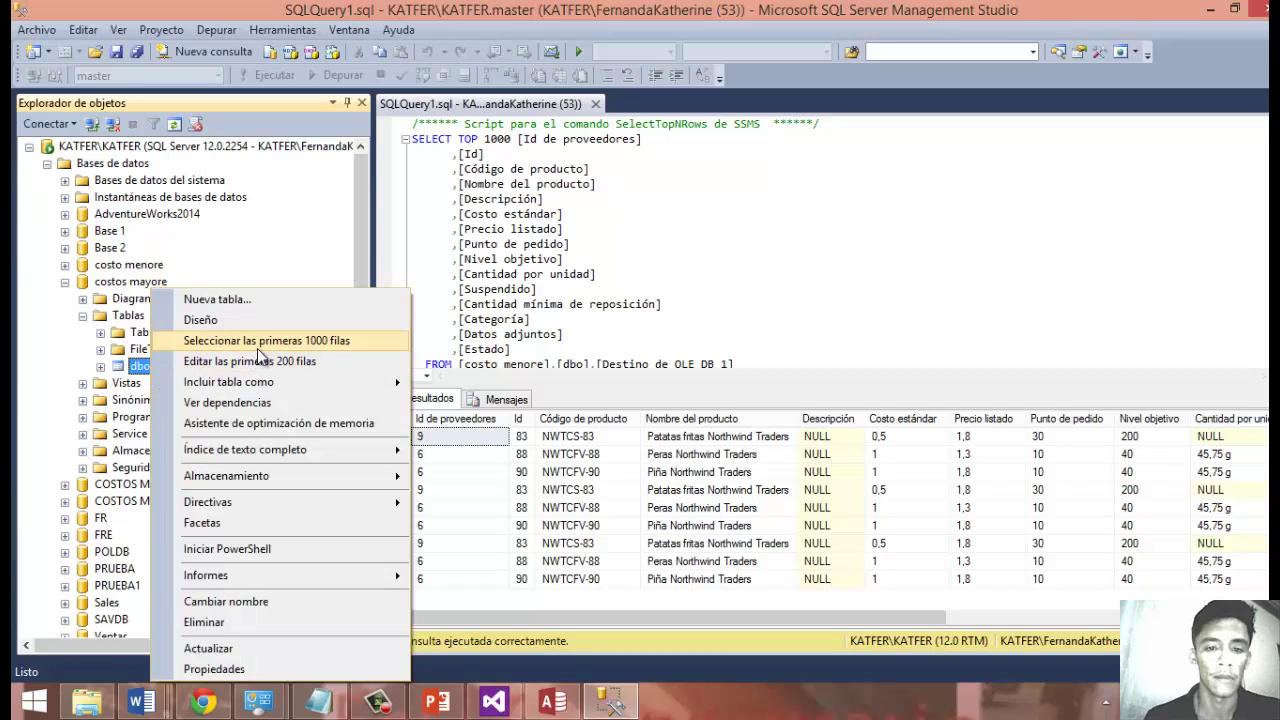
click(257, 344)
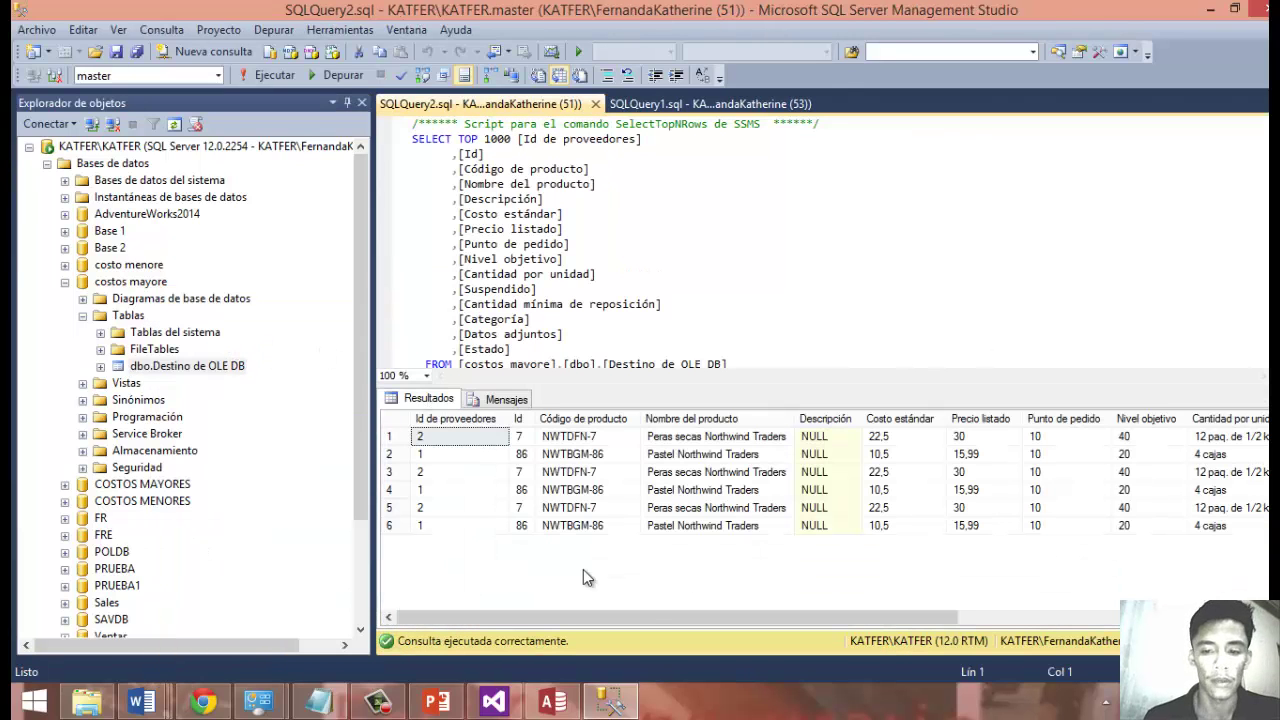
drag(872, 615, 652, 592)
click(499, 441)
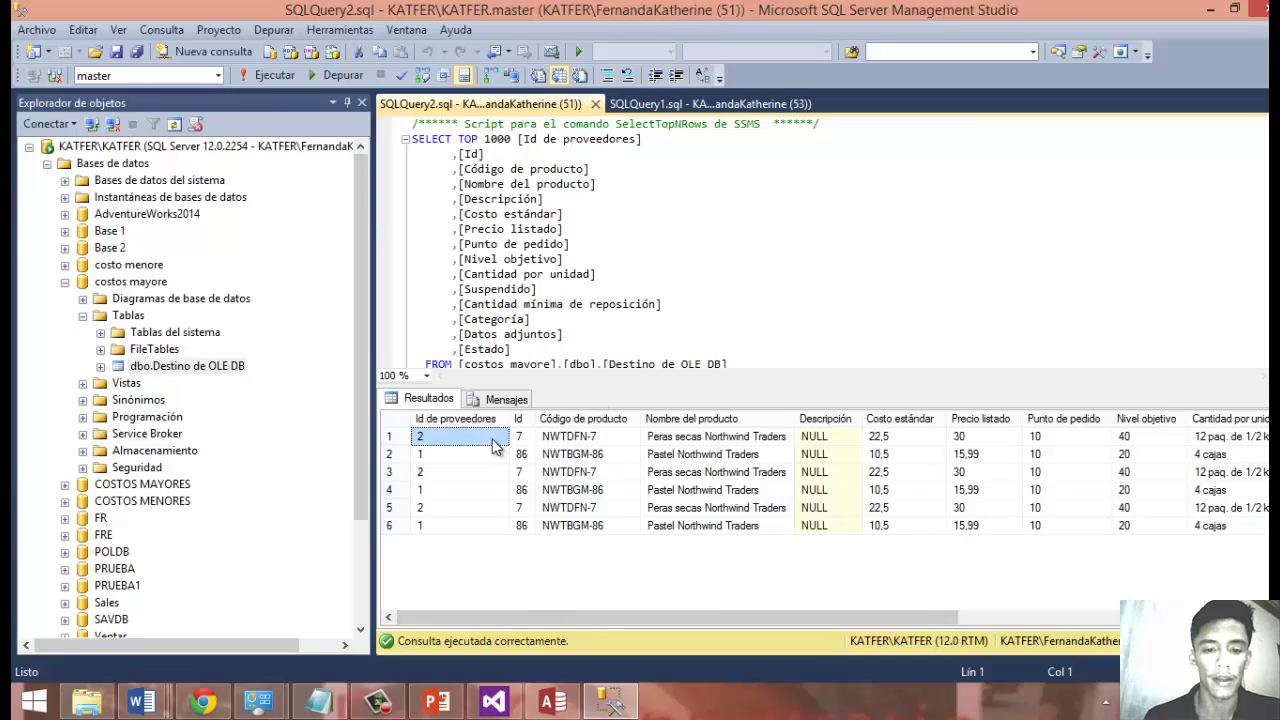
click(529, 440)
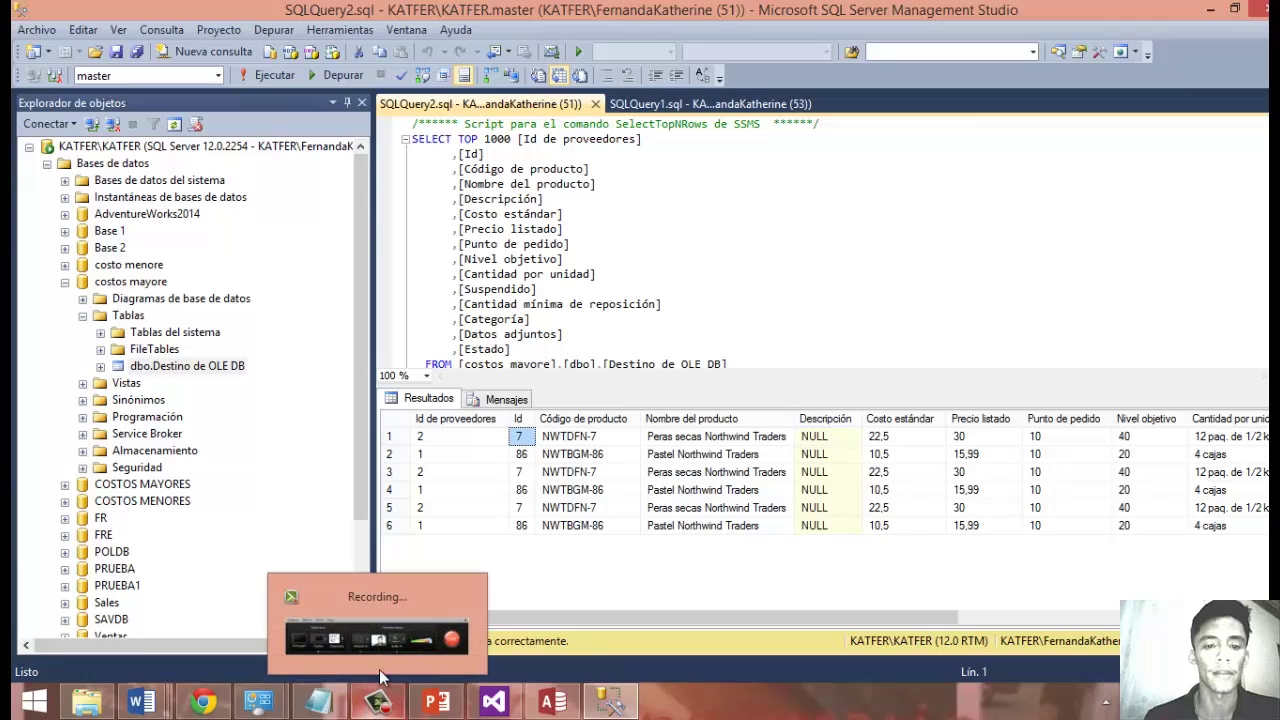
Return to the completed Datos.dtsx data flow showing 6 rows to Estado and 9 to default.
click(492, 700)
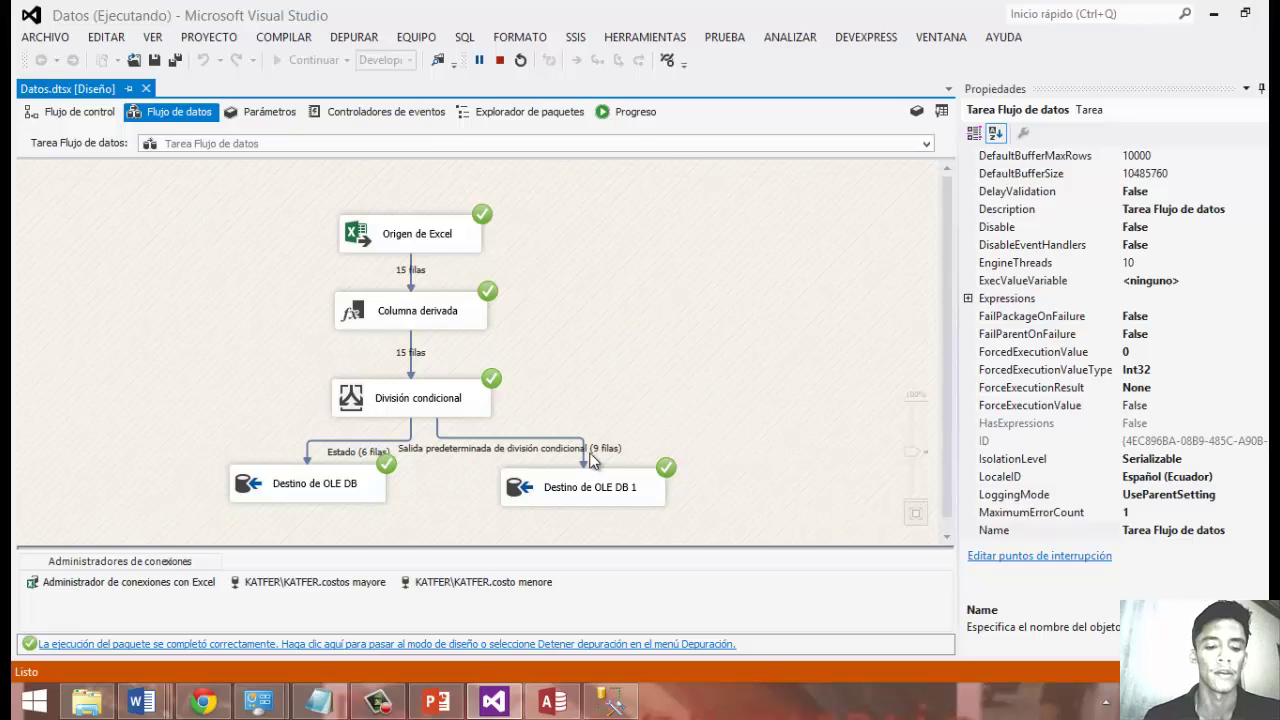
Run the CUBOS OLAP title slide as a slideshow, then exit back to editing view.
click(379, 702)
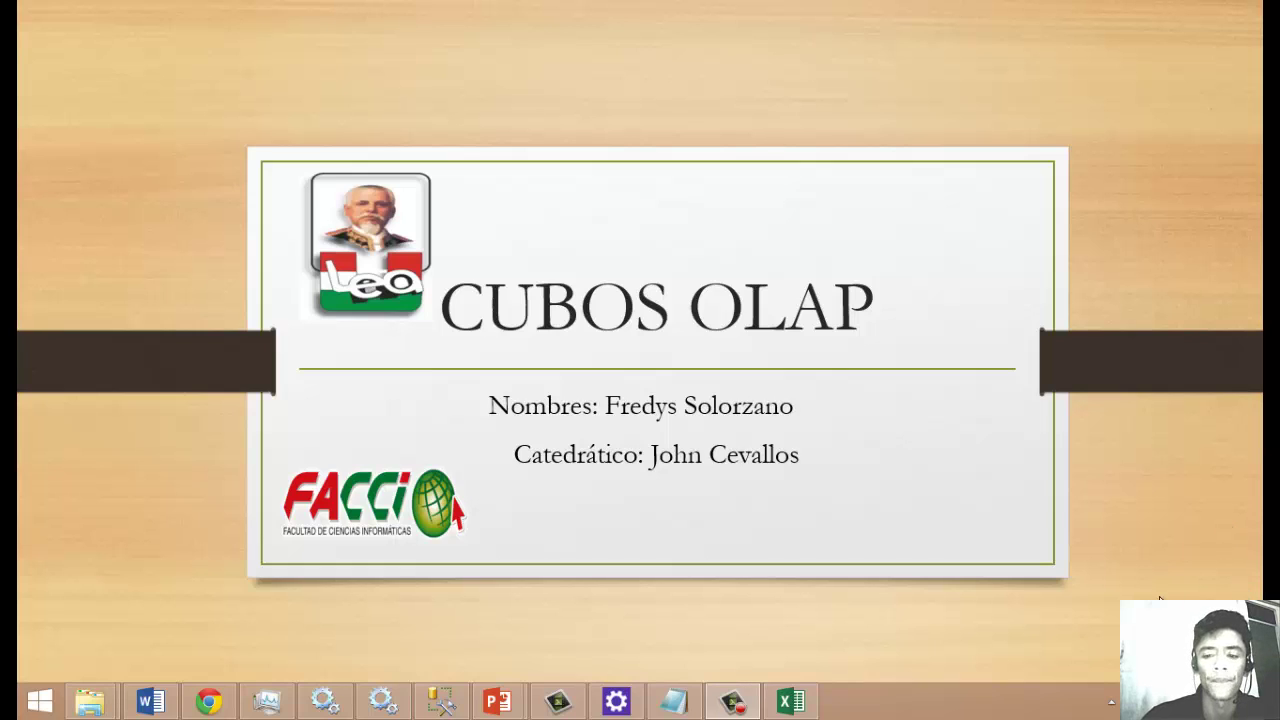
click(1120, 453)
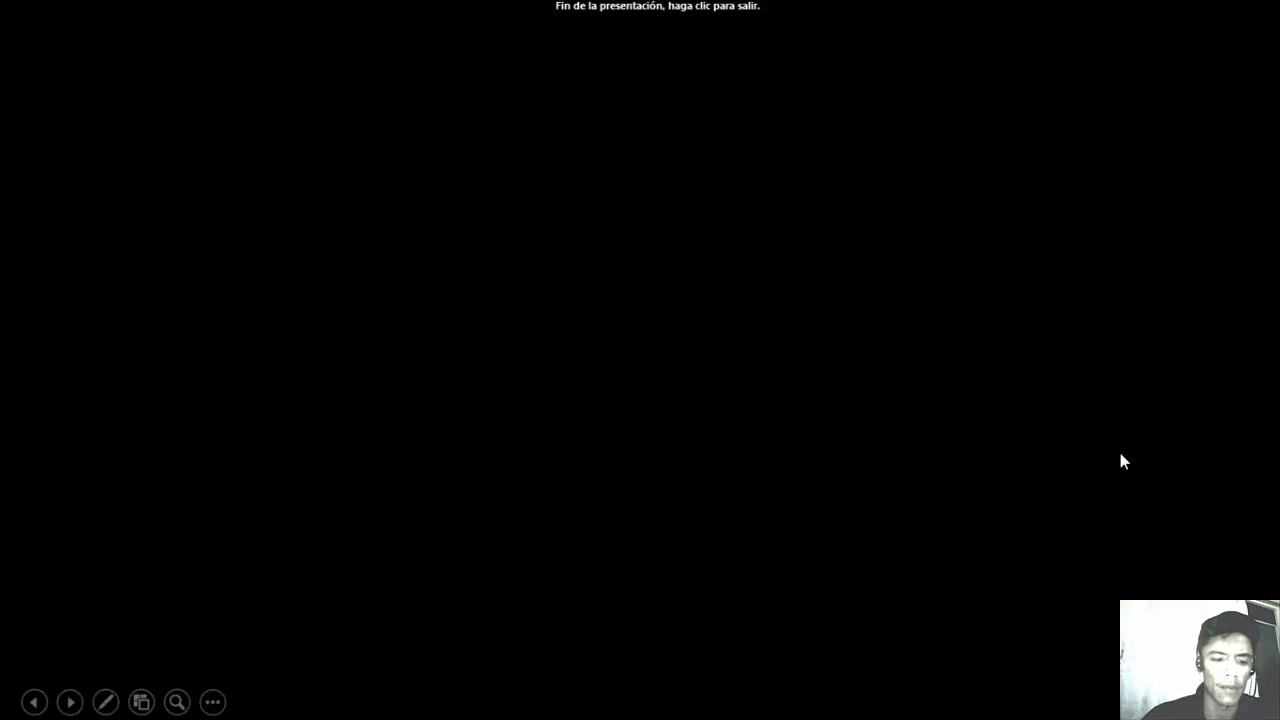
click(1120, 453)
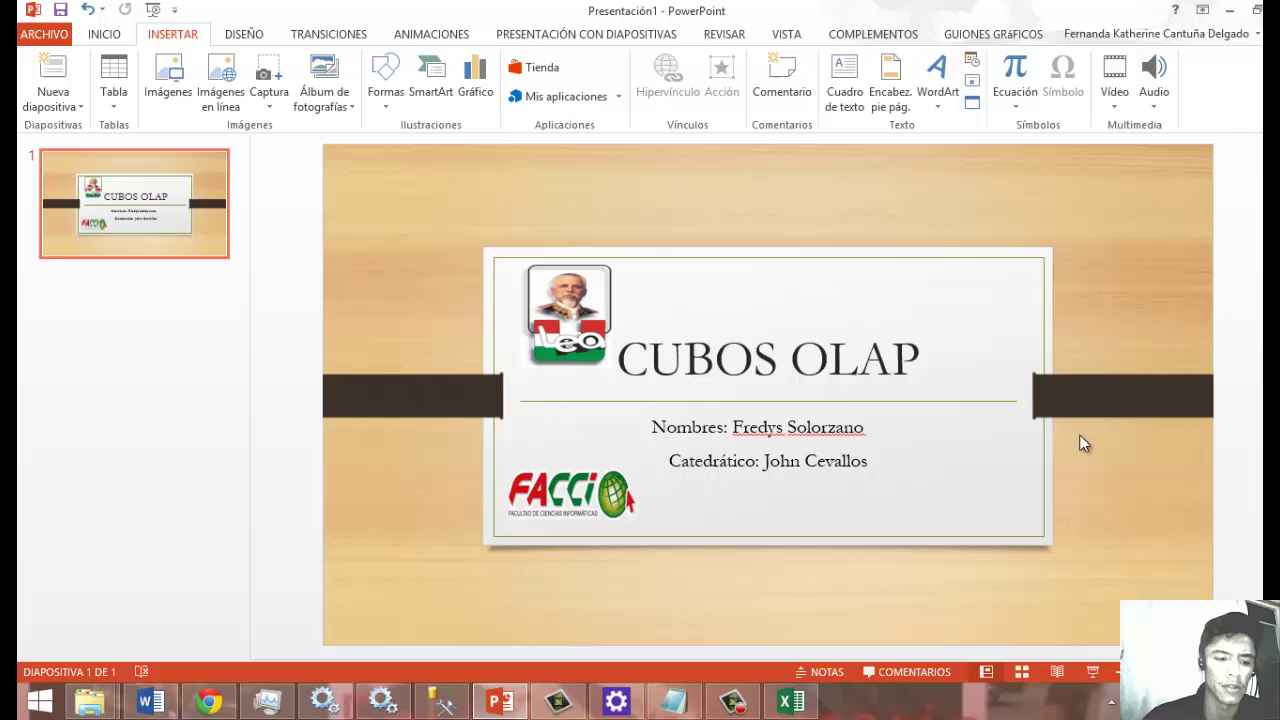
Launch SQL Server Data Tools para Visual Studio 2012 from a Start screen search.
click(40, 702)
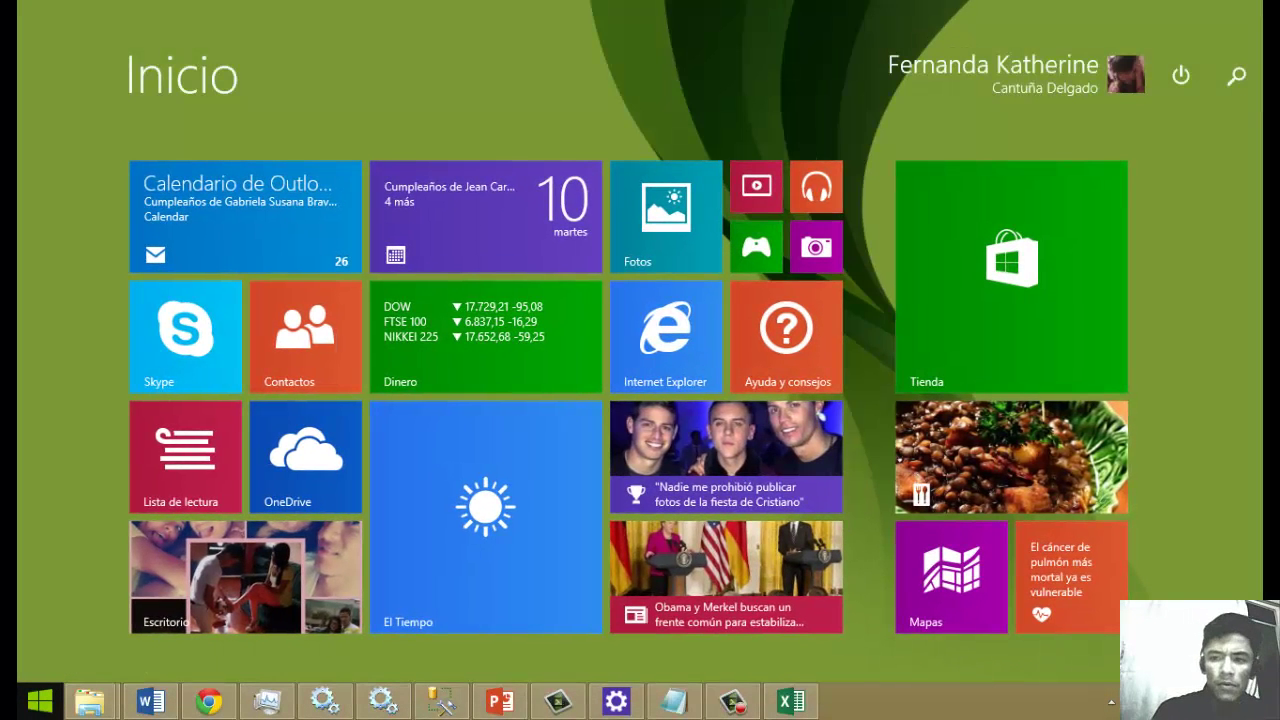
text(toll)
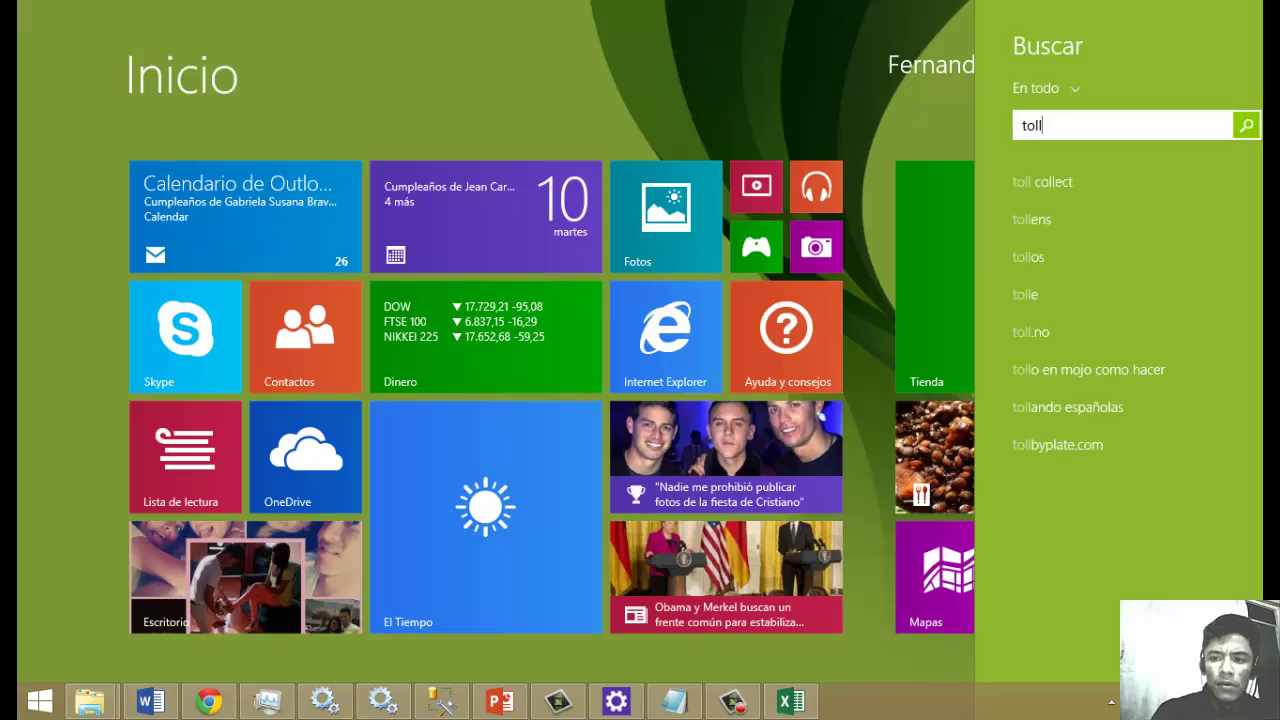
key(BackSpace)
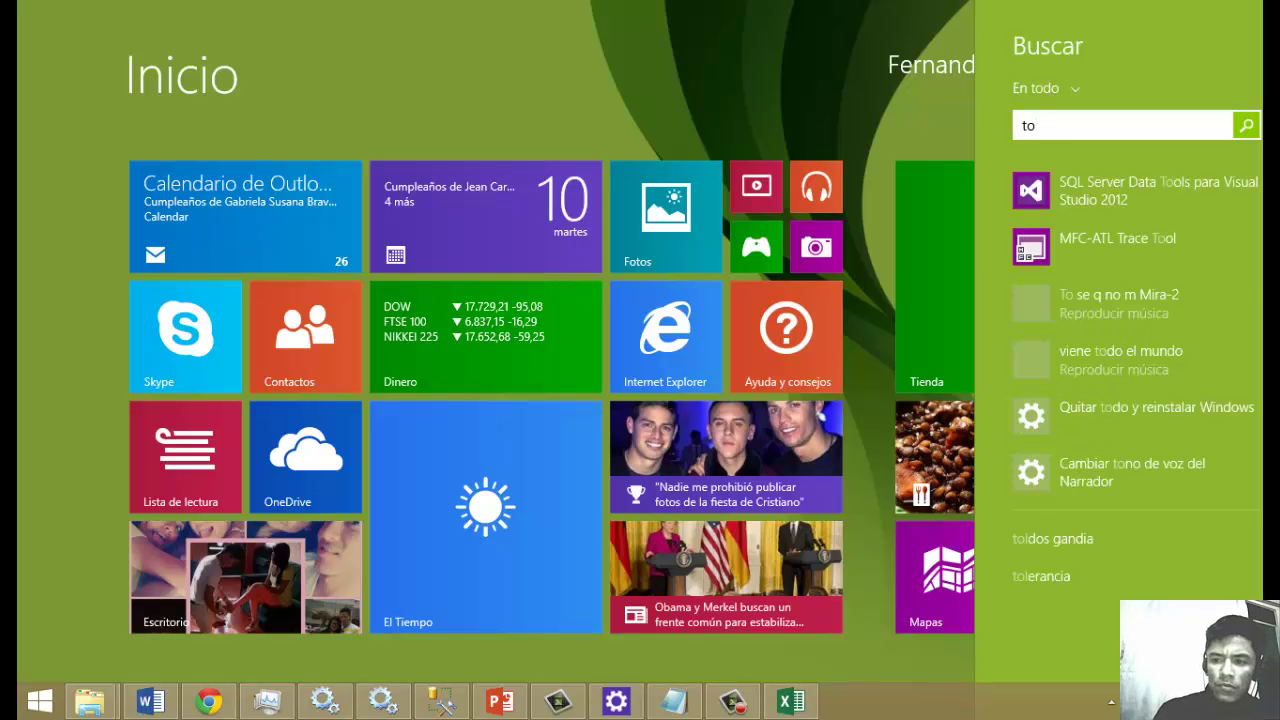
key(Down)
key(super)
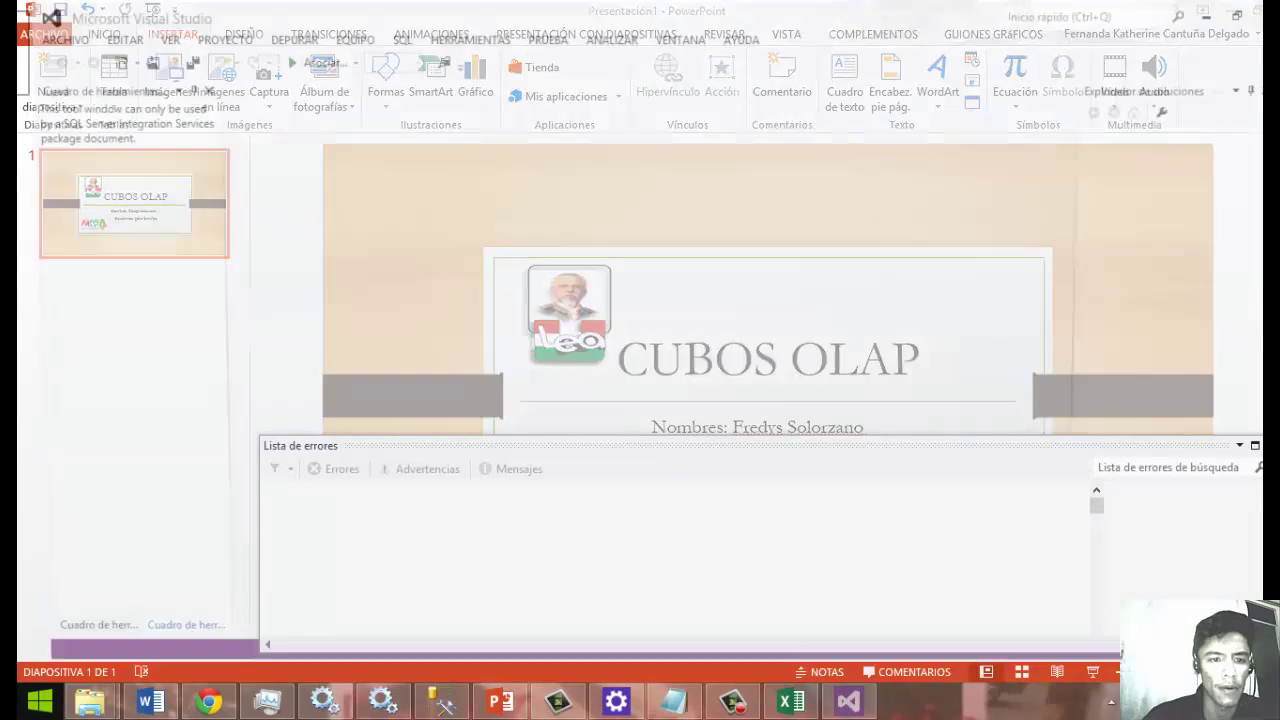
mouse_move(22, 493)
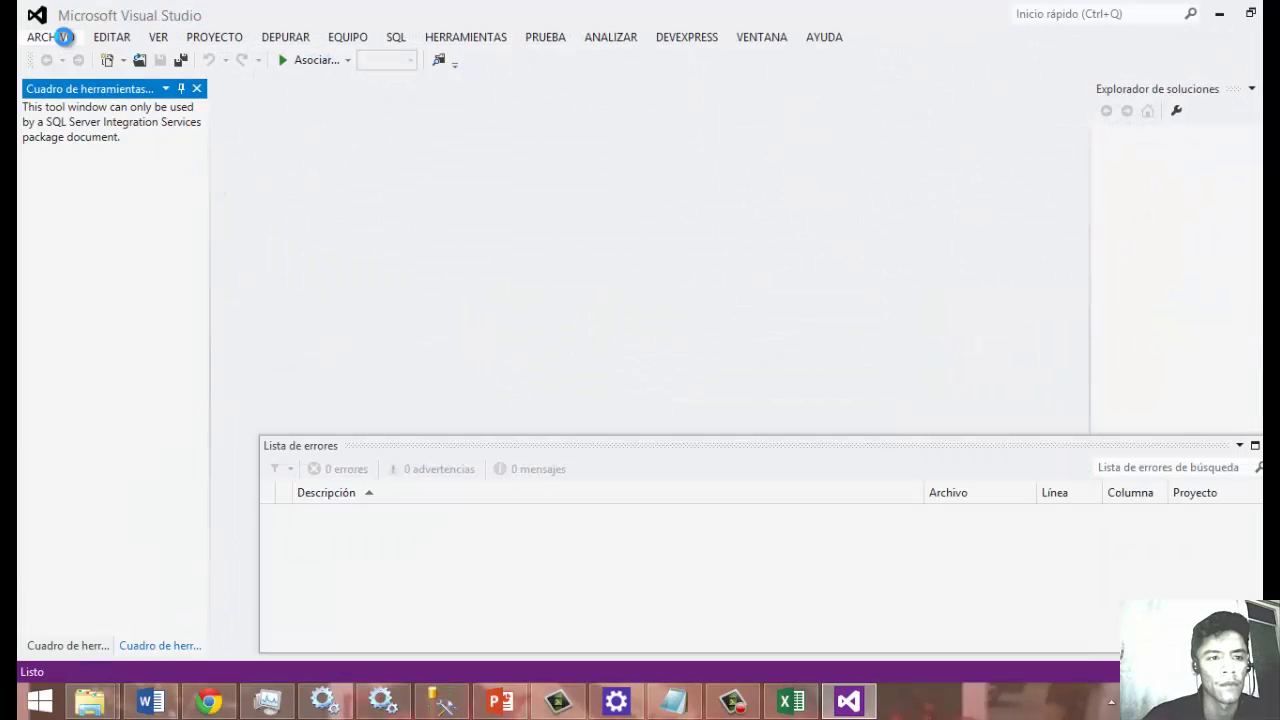
Create a new Proyecto multidimensional y de minería de datos named CuboPrueba.
click(64, 37)
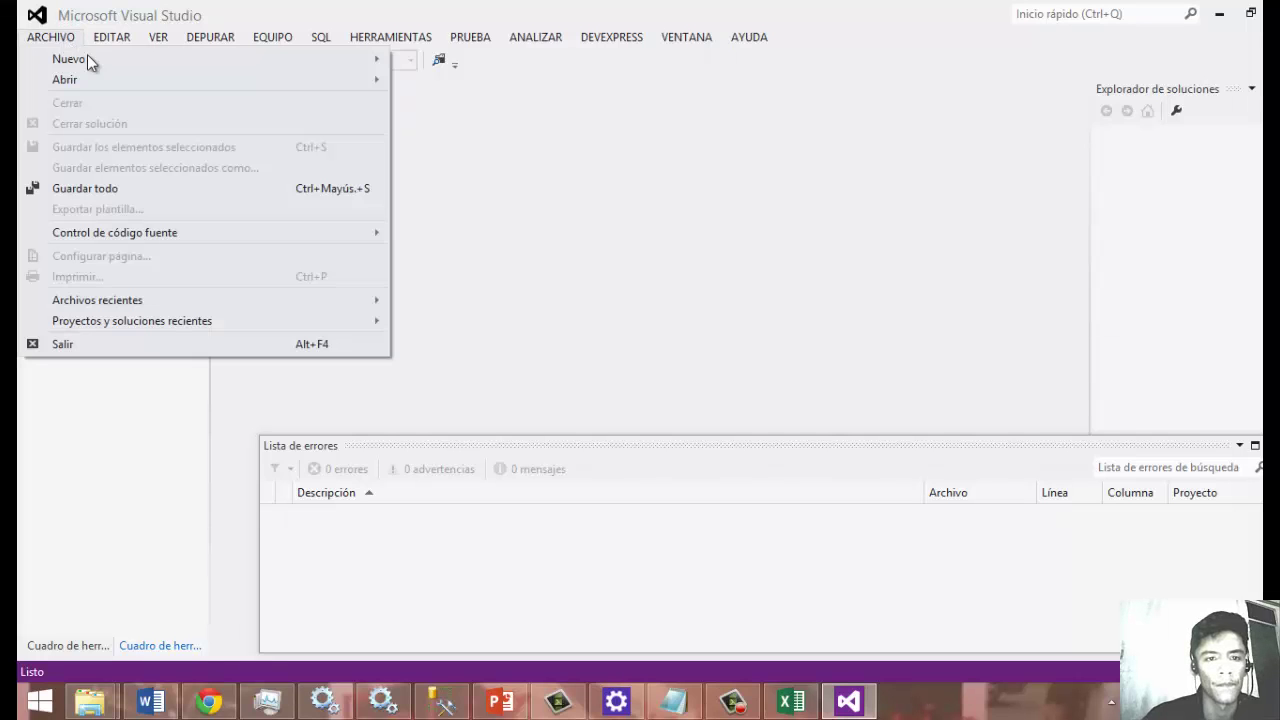
mouse_move(230, 77)
mouse_move(303, 62)
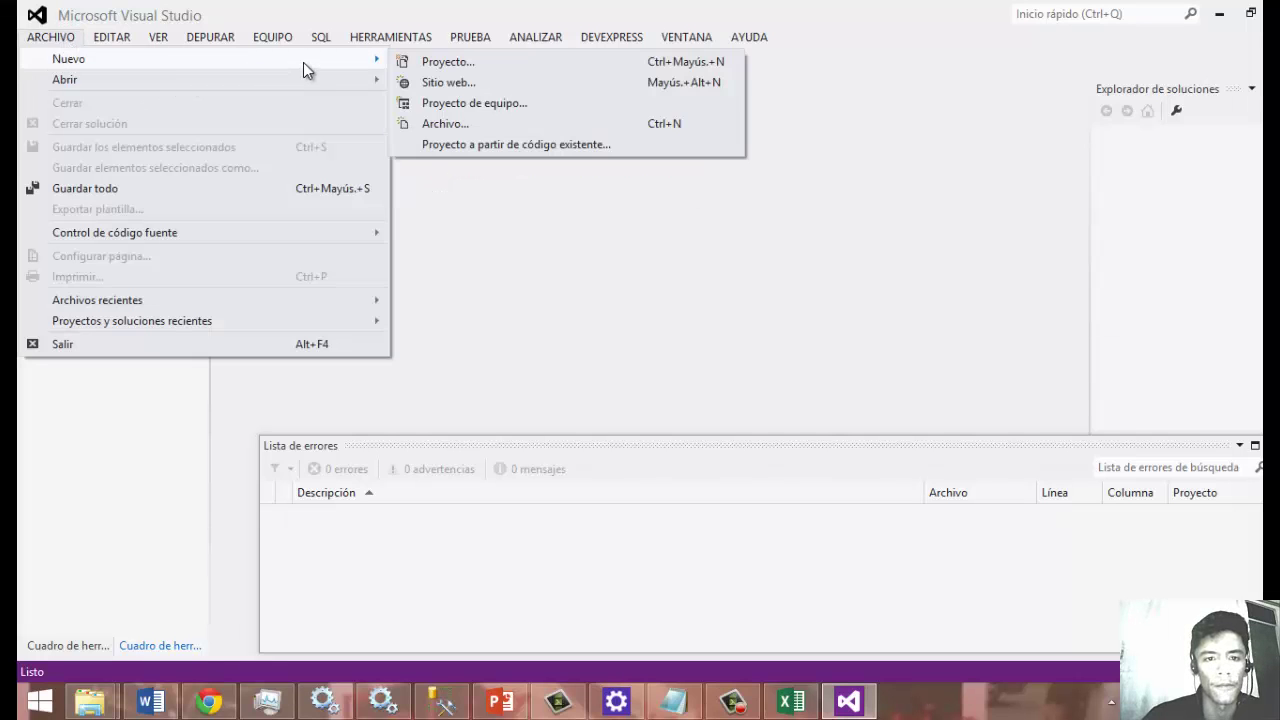
click(423, 58)
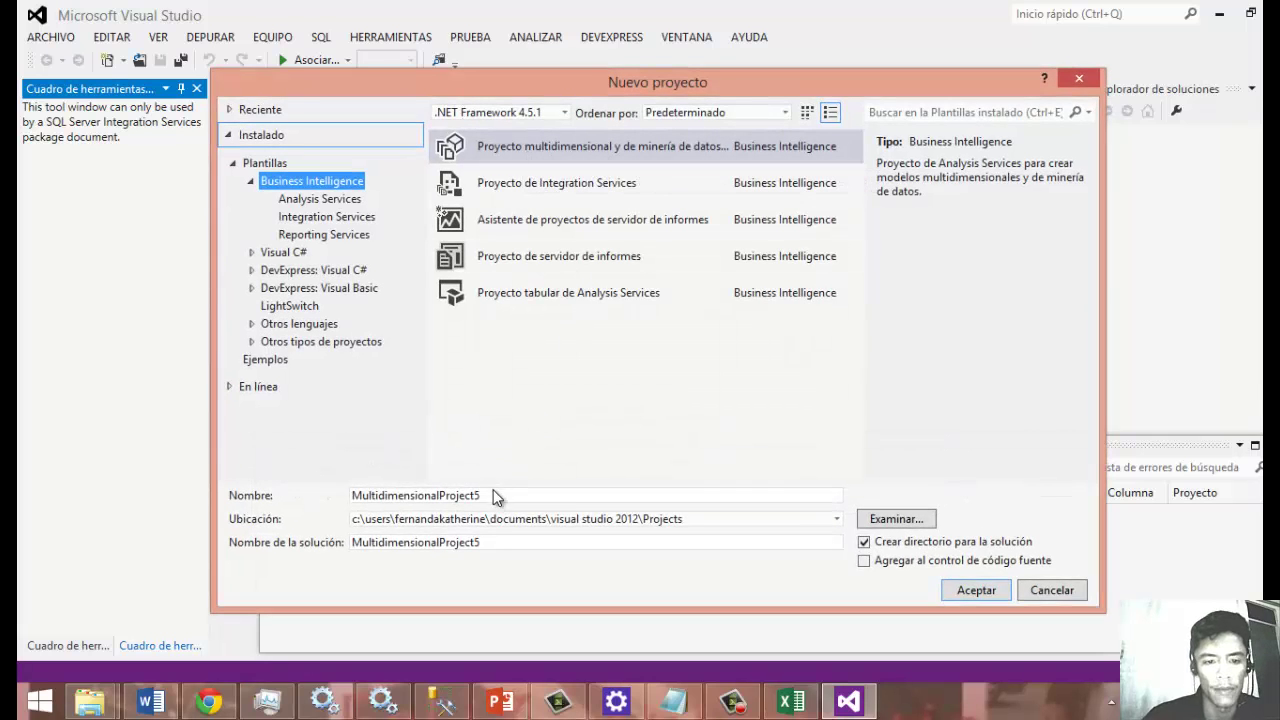
drag(493, 497, 330, 495)
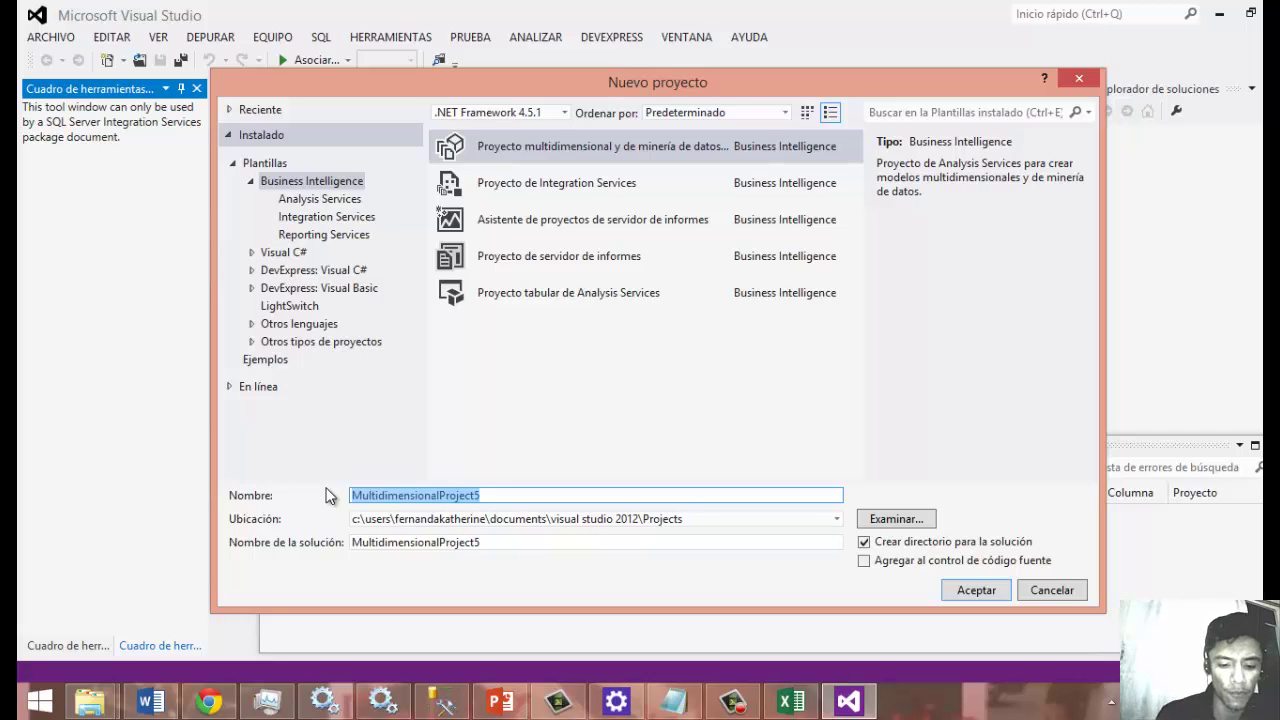
text(CuboPrueba)
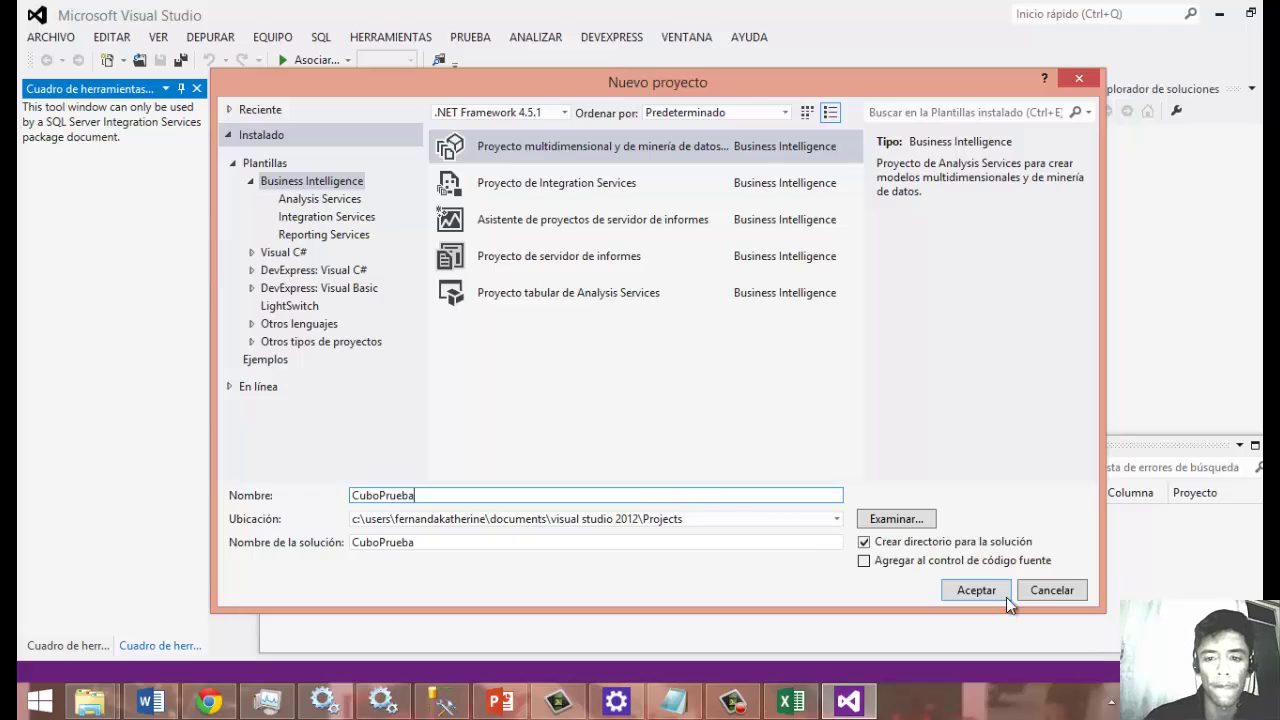
click(1004, 595)
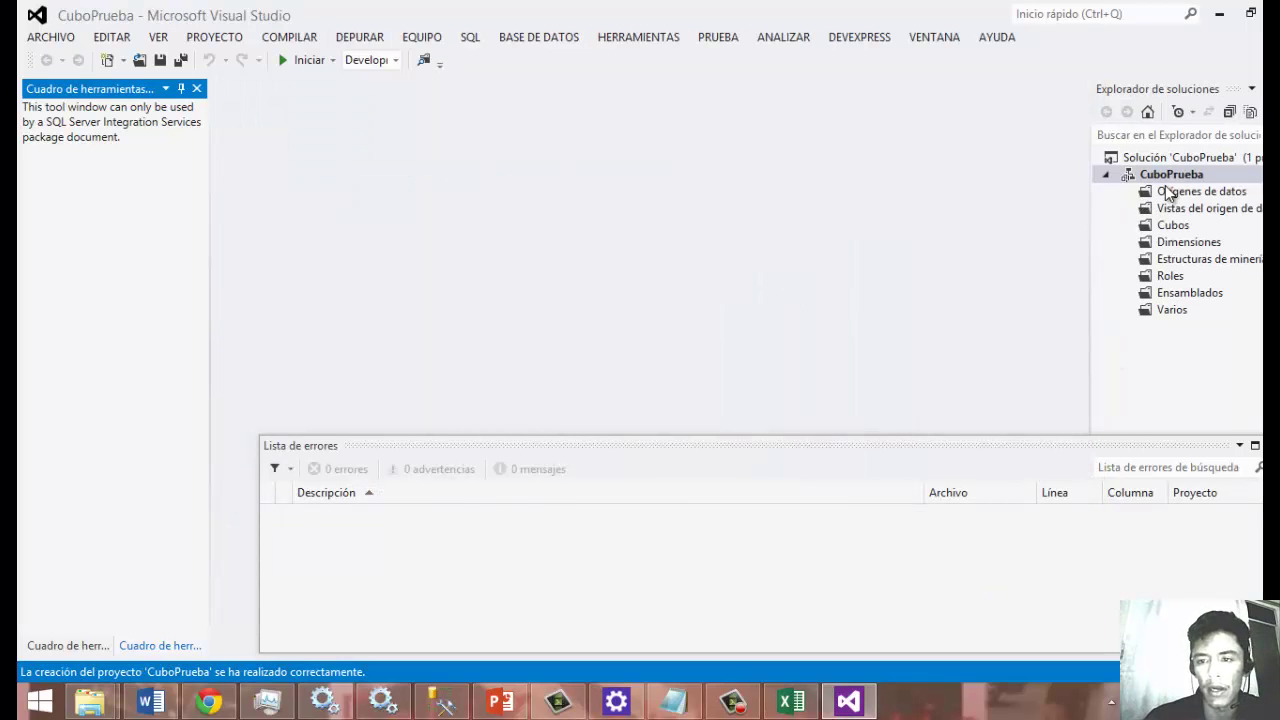
Start the new data source wizard from the Orígenes de datos folder and pass its welcome page.
click(1167, 193)
right_click(1167, 193)
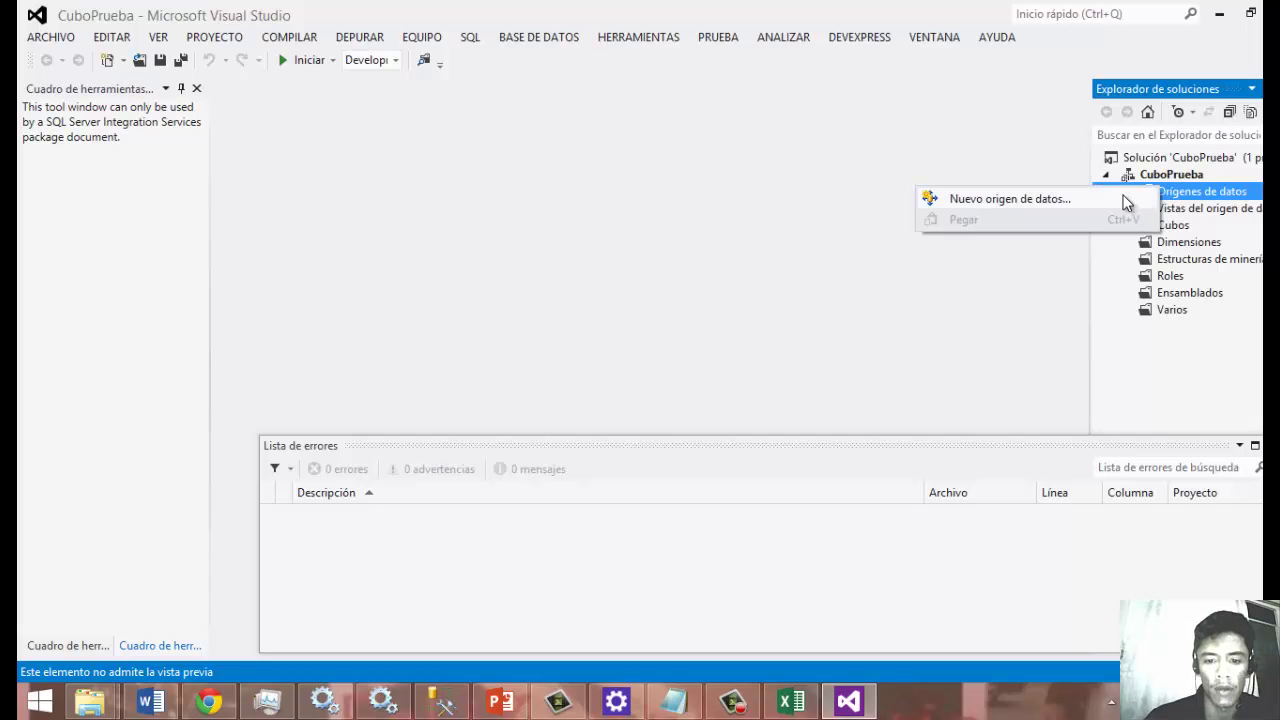
click(1123, 200)
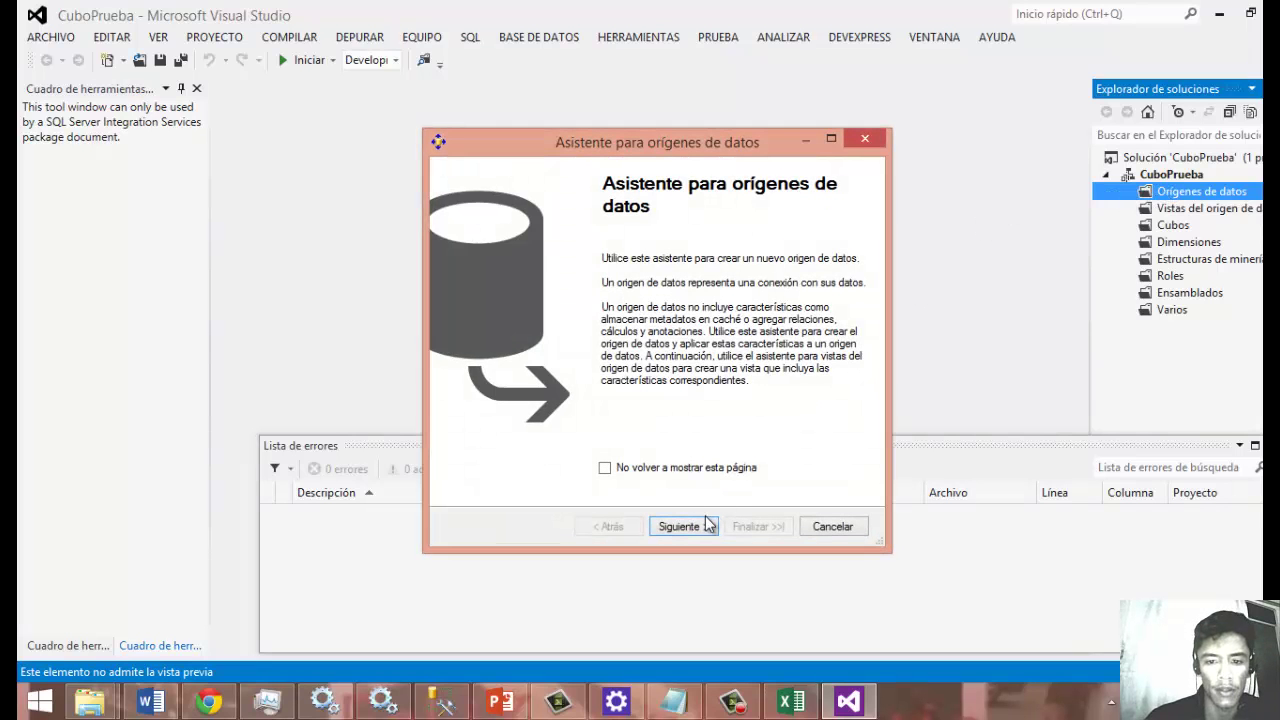
click(704, 524)
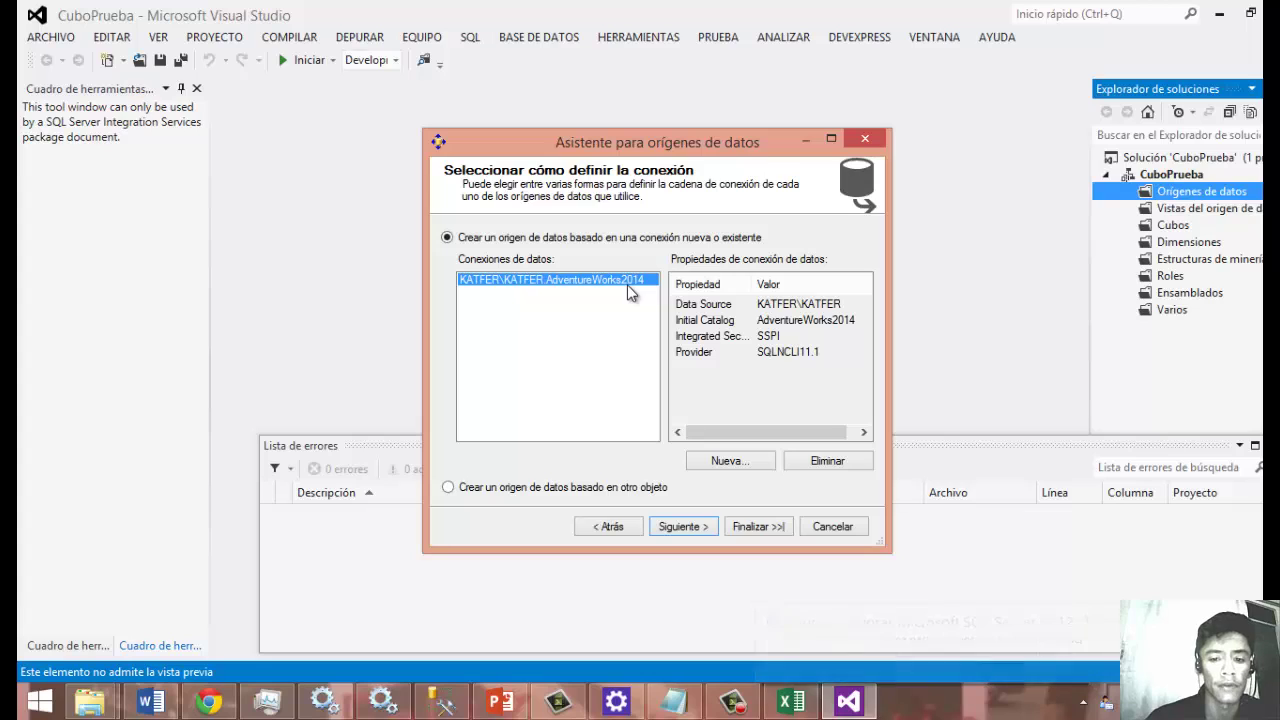
Choose a specific Windows user name and password, enter the account credentials, and reach the final page.
click(689, 528)
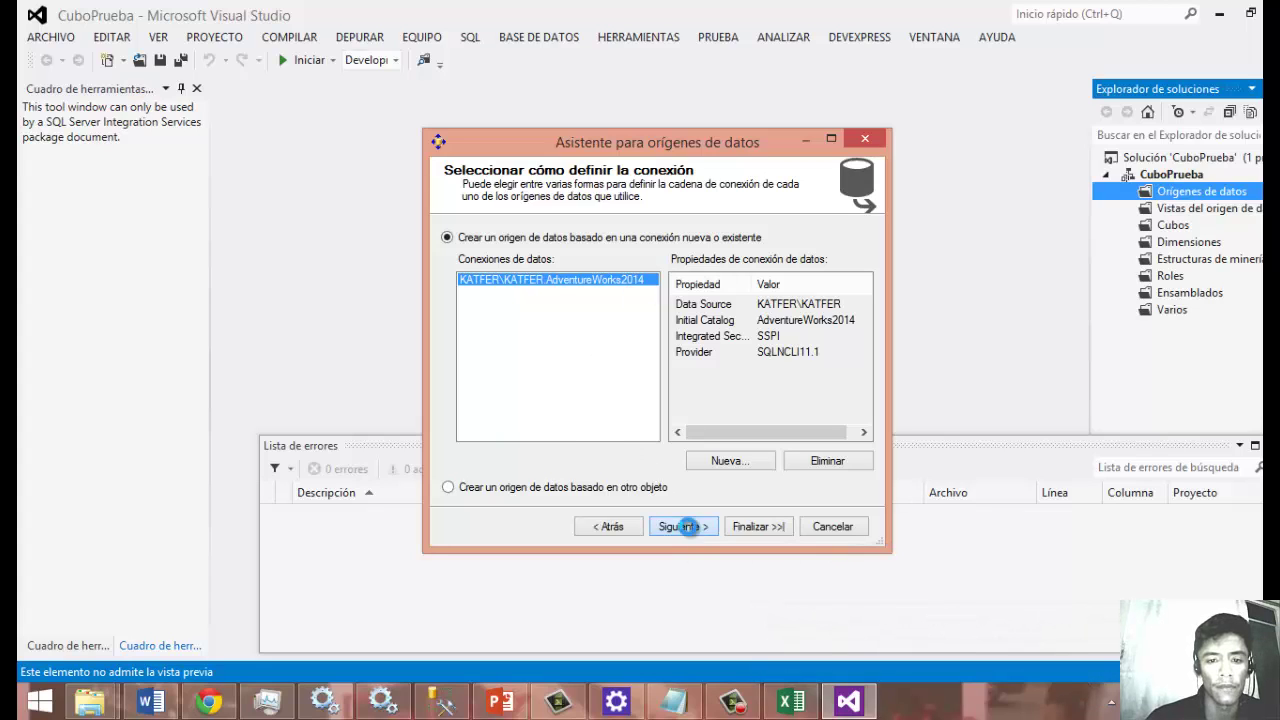
click(636, 259)
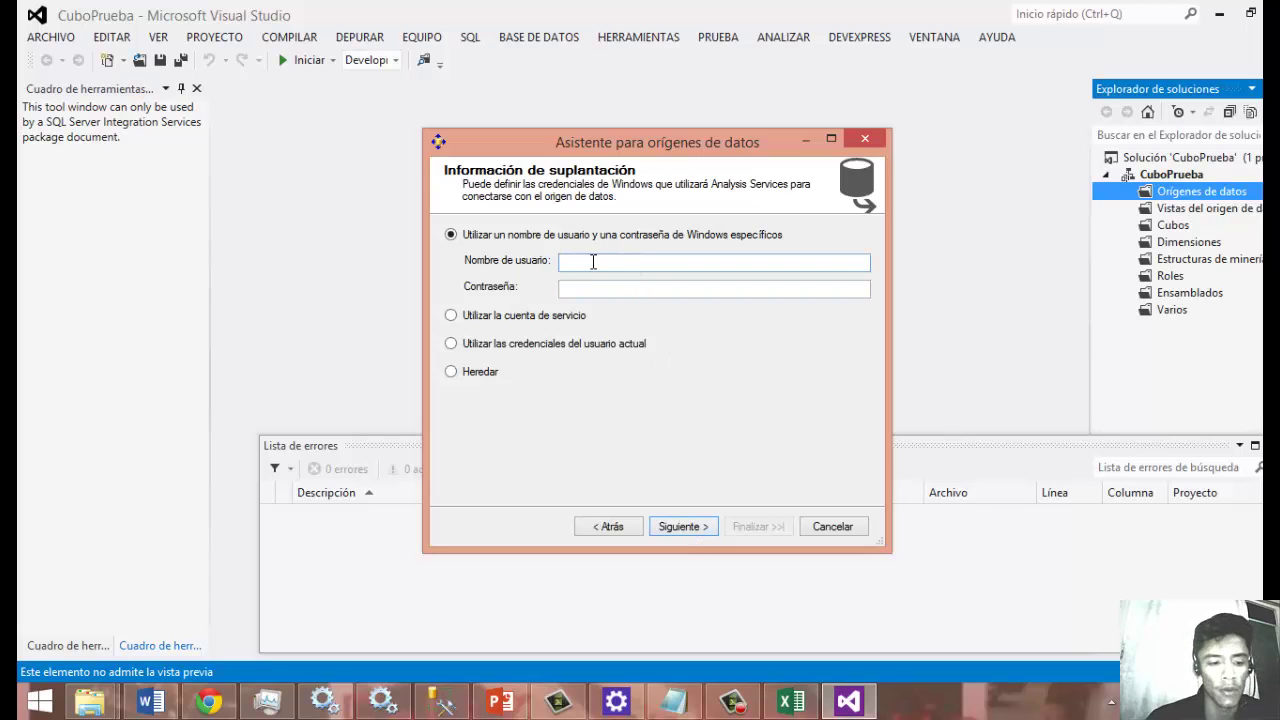
click(40, 700)
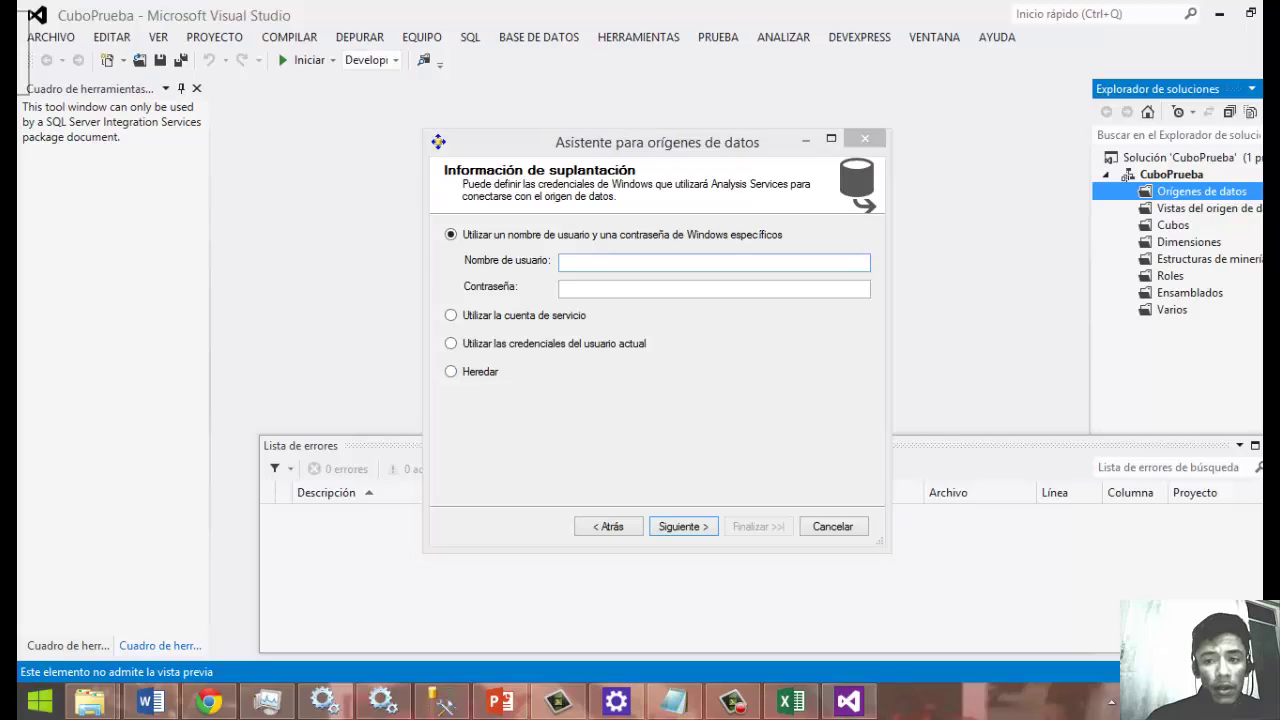
click(215, 545)
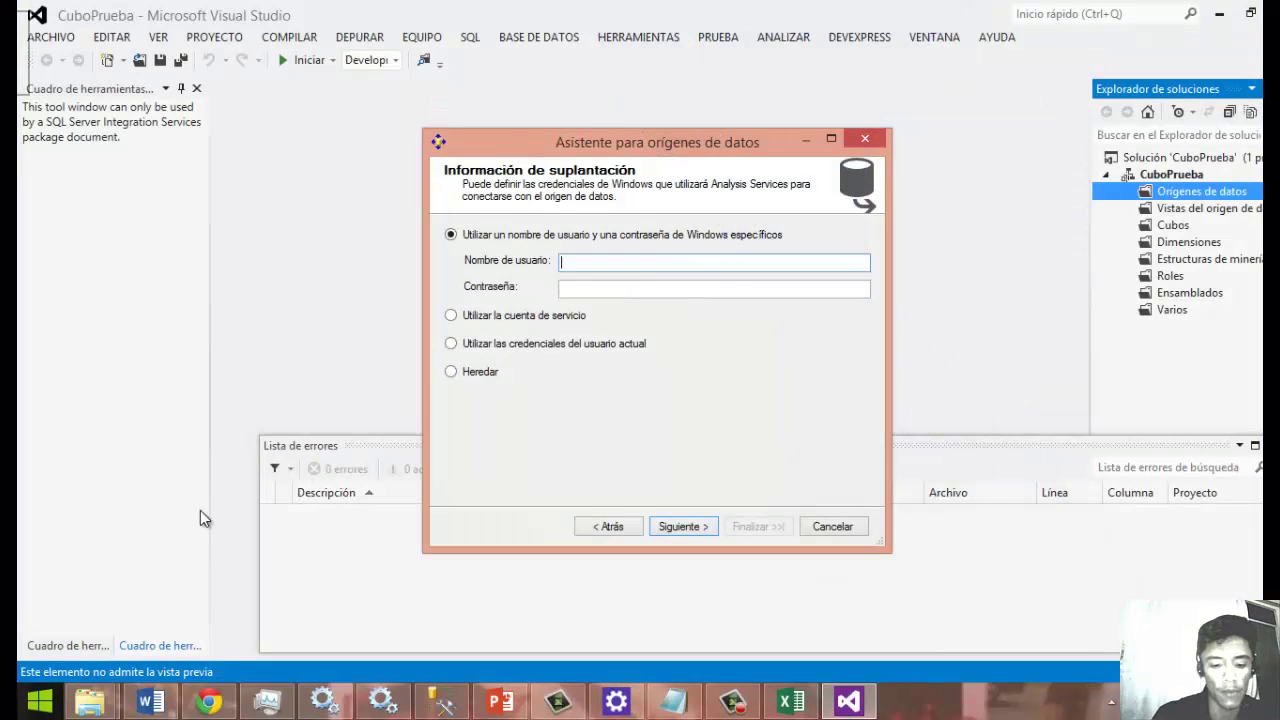
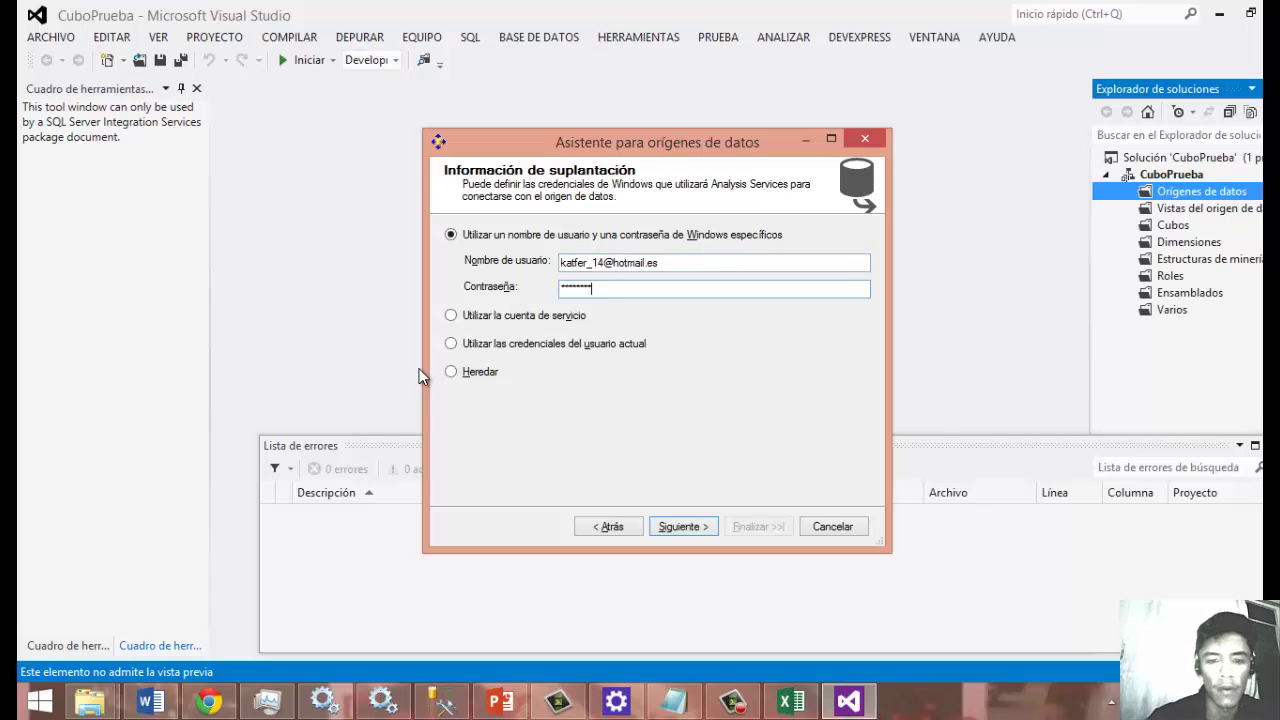
key(Return)
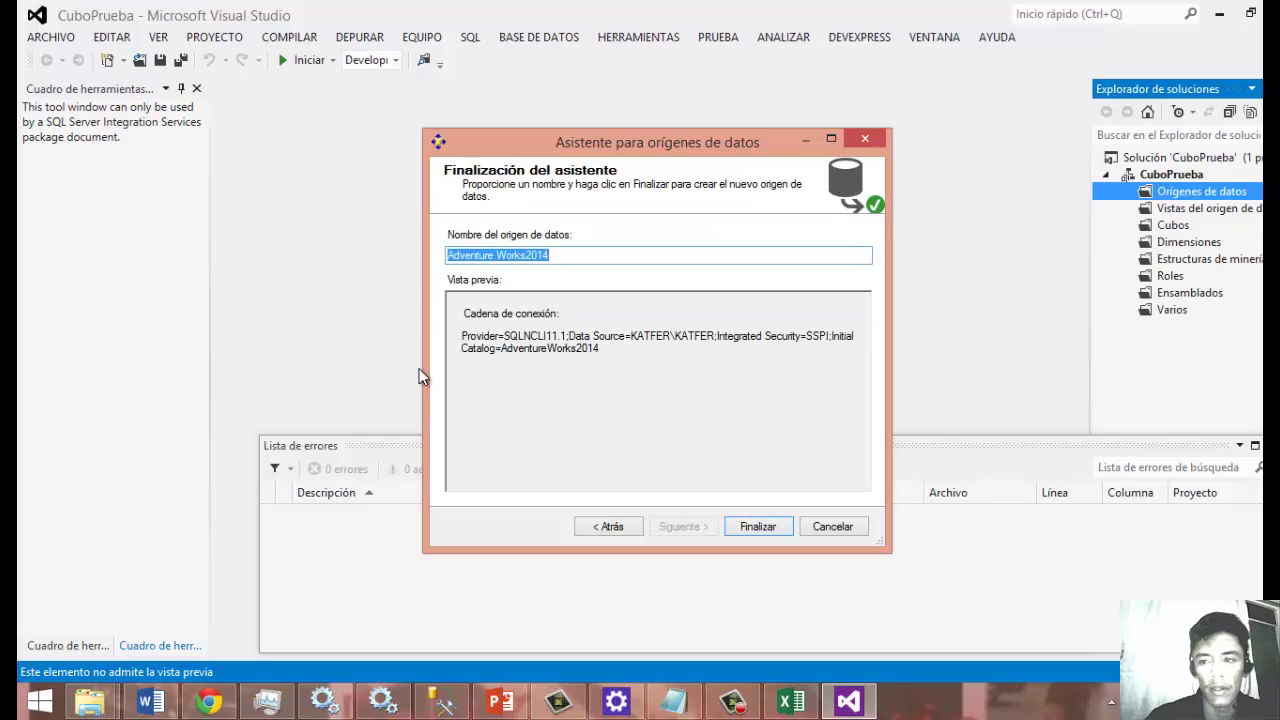
Finish the Adventure Works2014 data source, then open and cancel the data source view wizard.
key(Return)
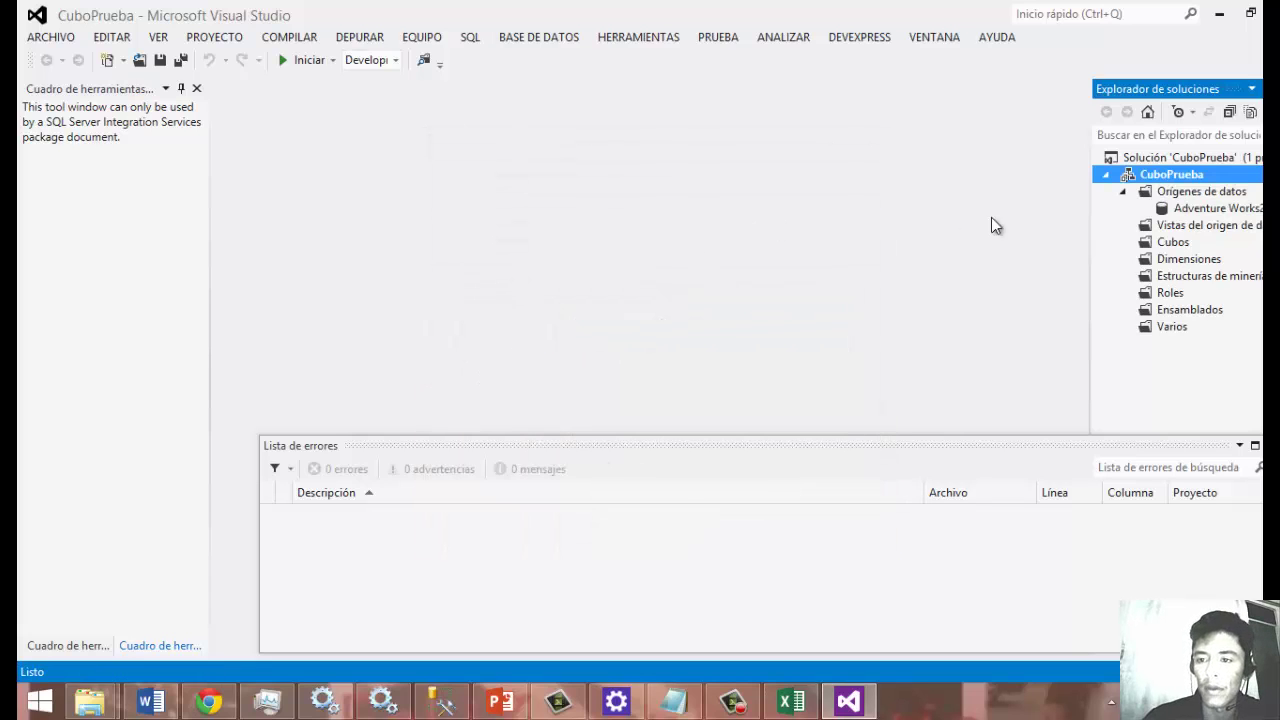
right_click(1174, 226)
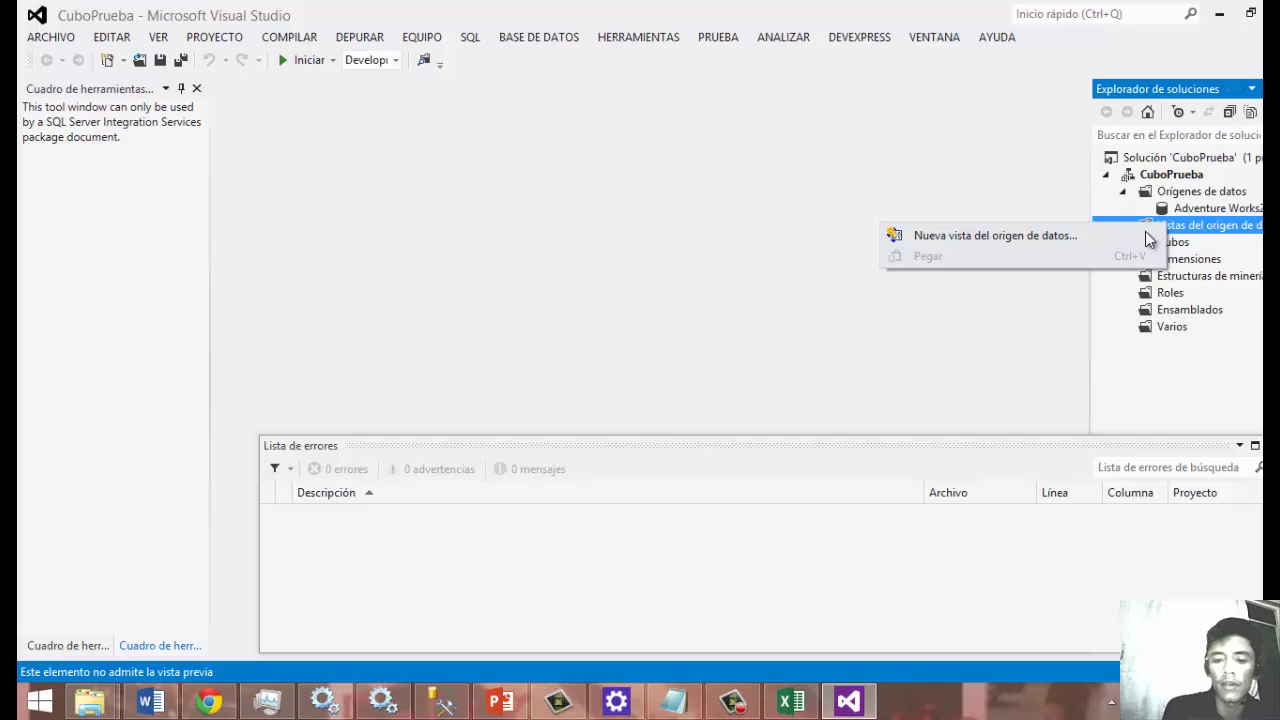
key(Escape)
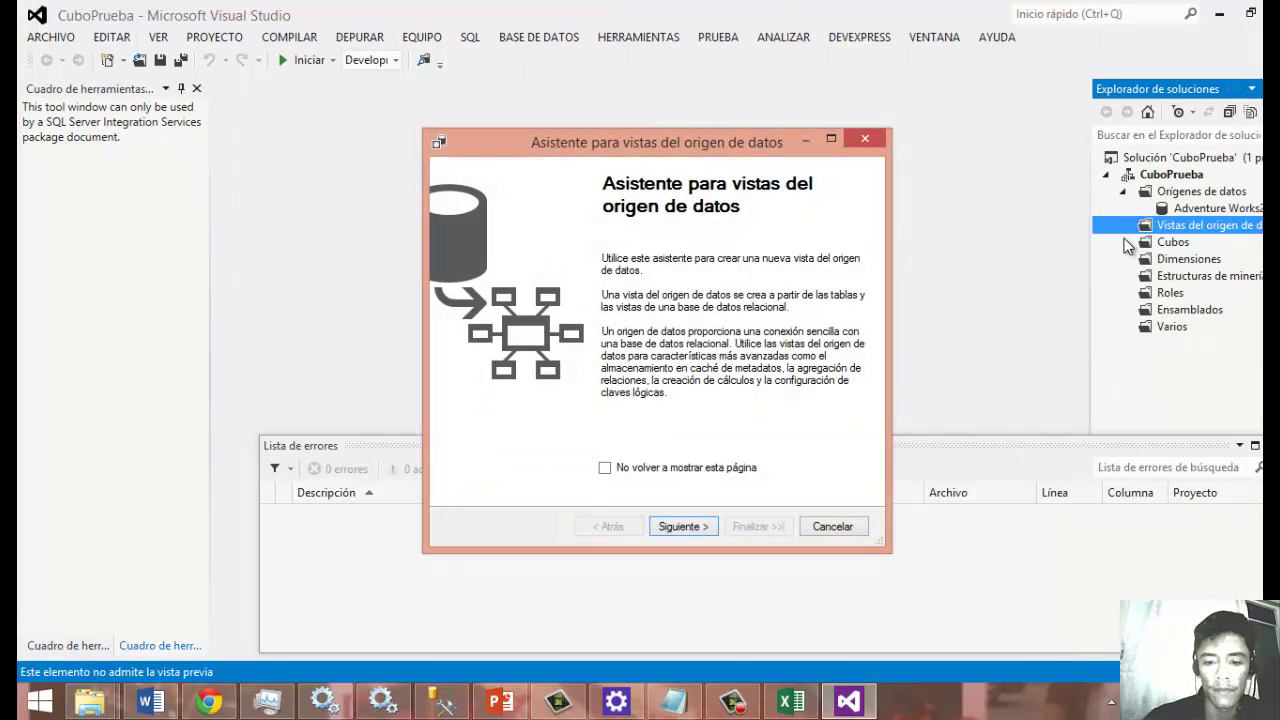
click(706, 532)
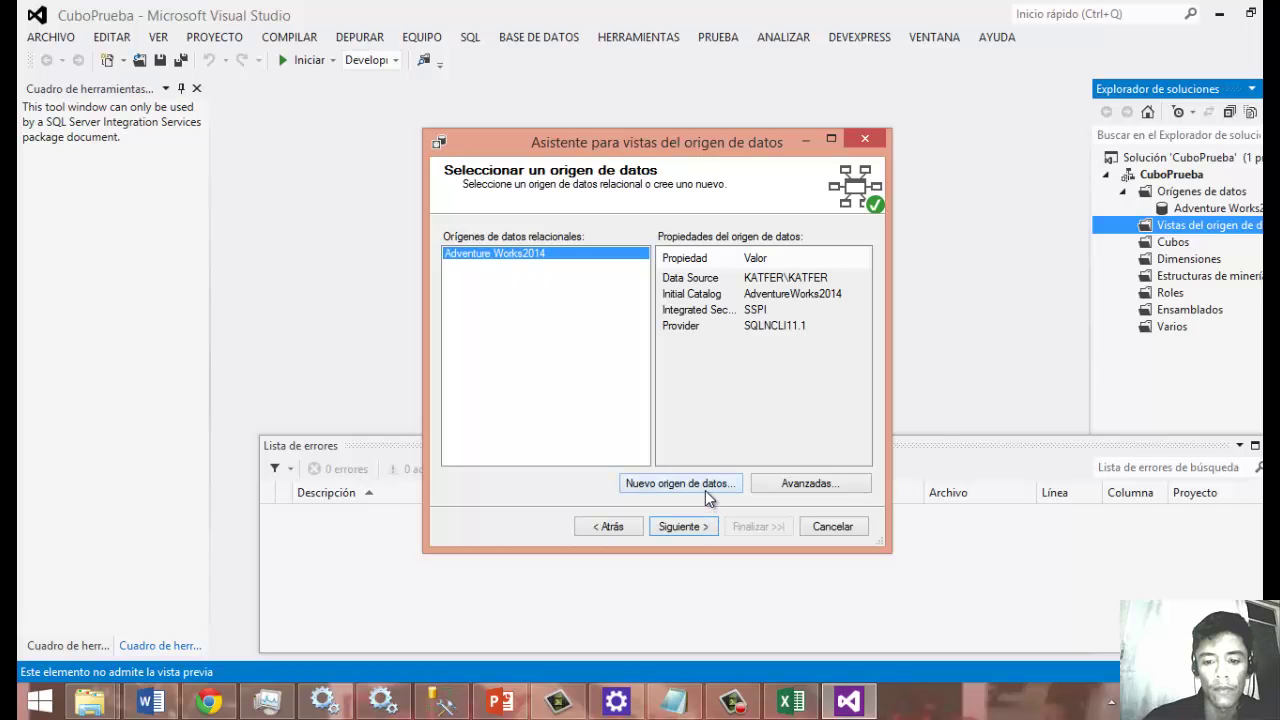
click(705, 488)
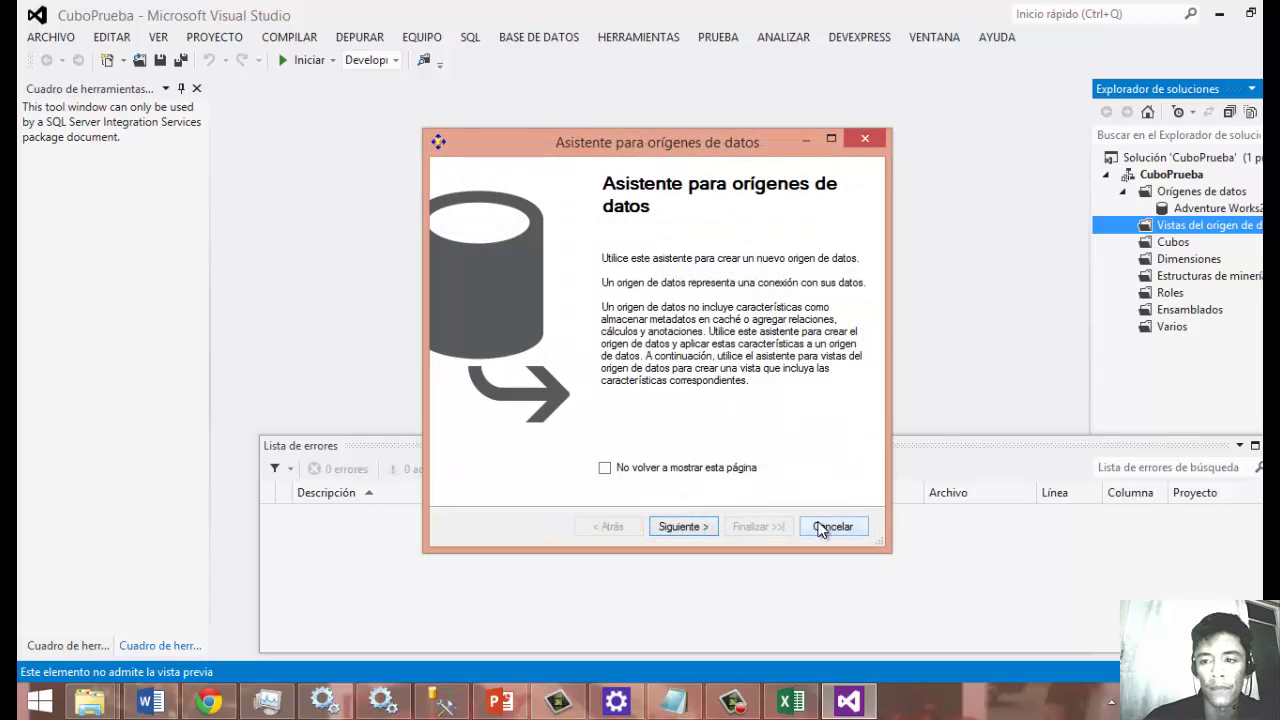
click(824, 527)
click(834, 528)
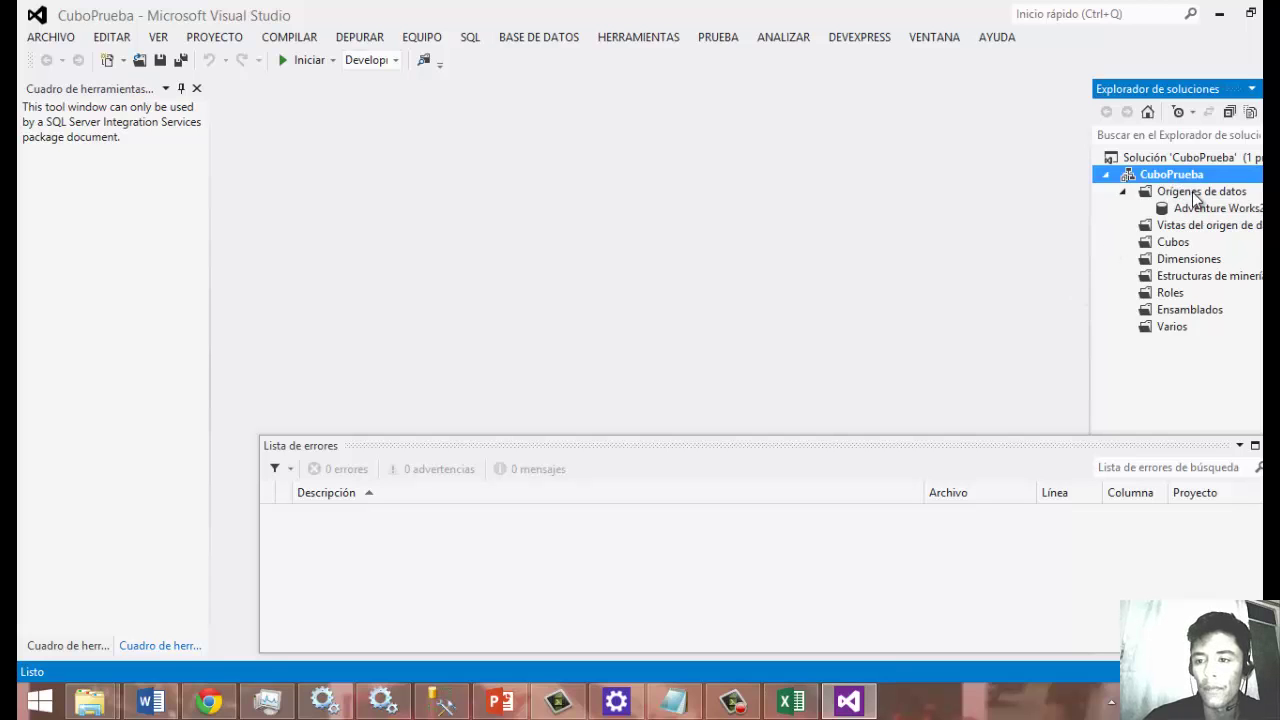
Review the Adventure Works2014 data source's Información de suplantación settings and close the designer unchanged.
click(1202, 213)
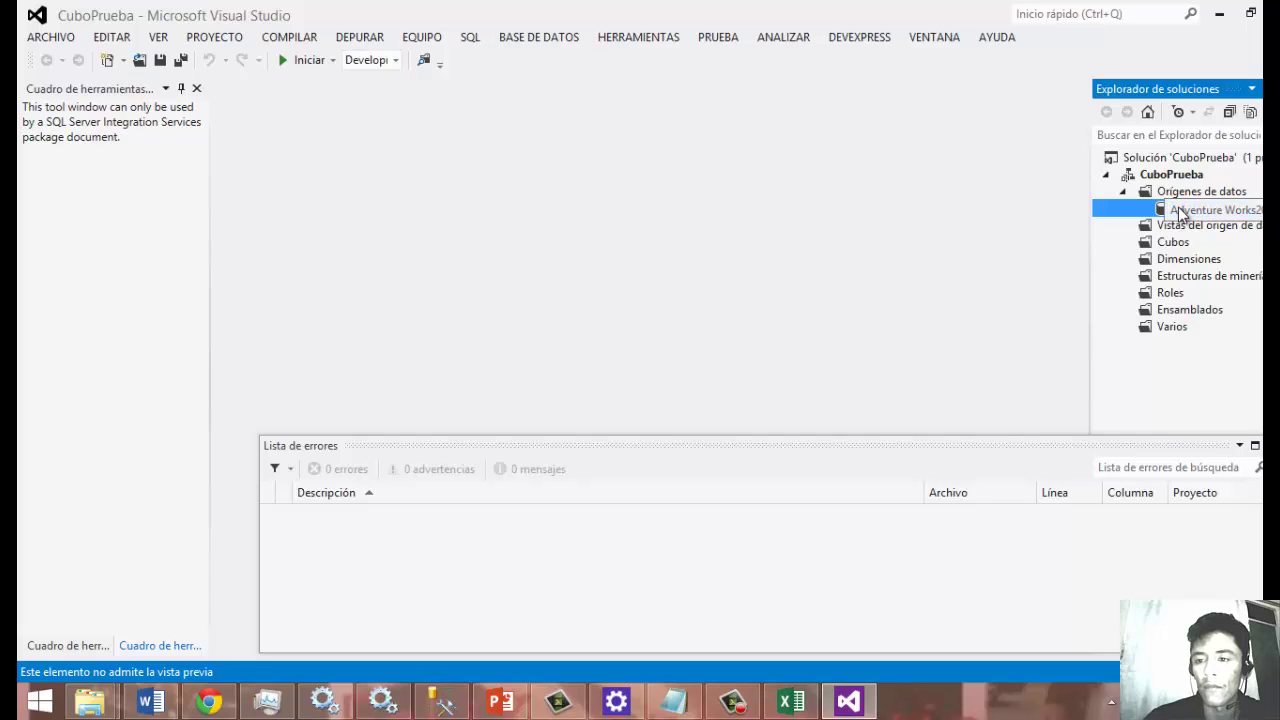
right_click(1182, 213)
key(Escape)
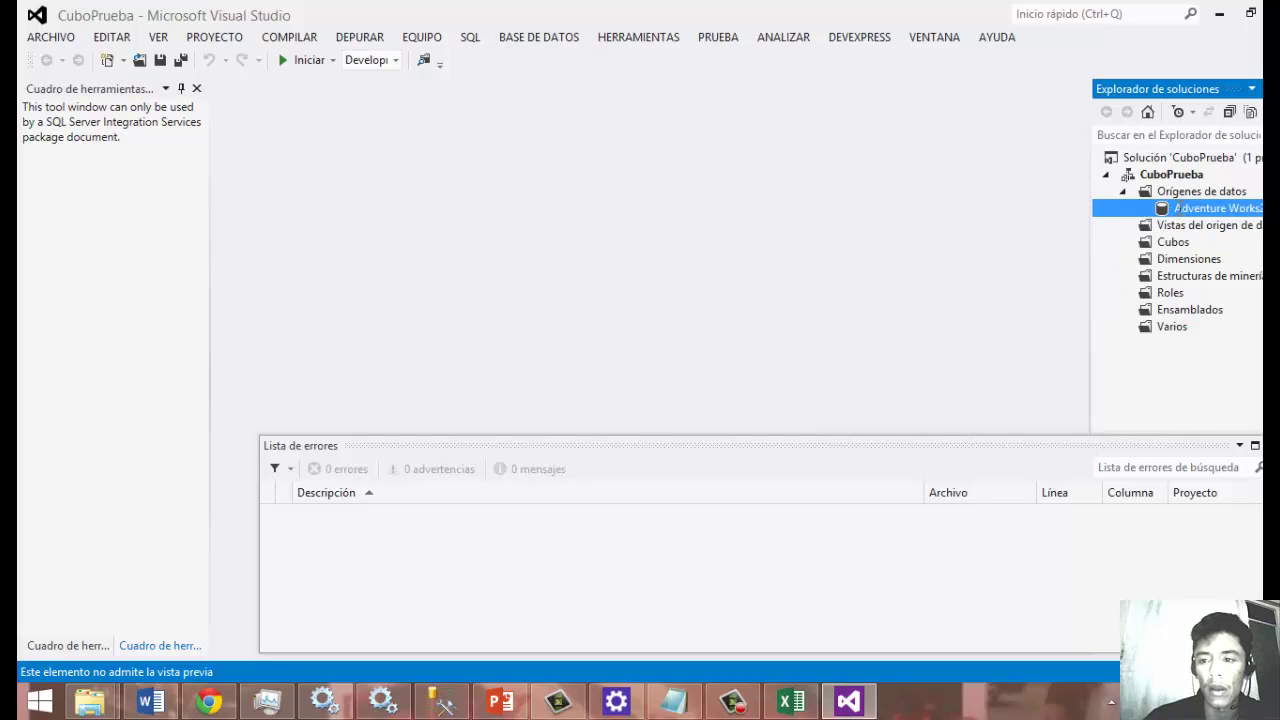
click(1177, 207)
double_click(1155, 211)
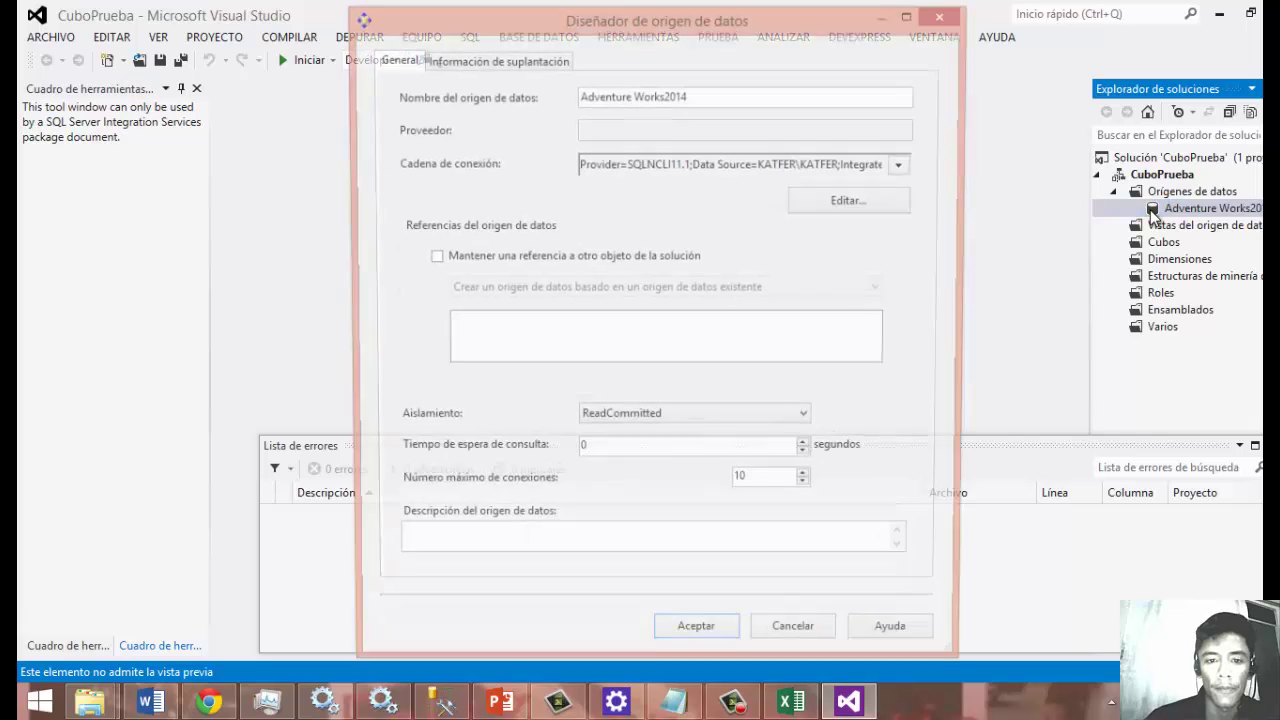
click(486, 59)
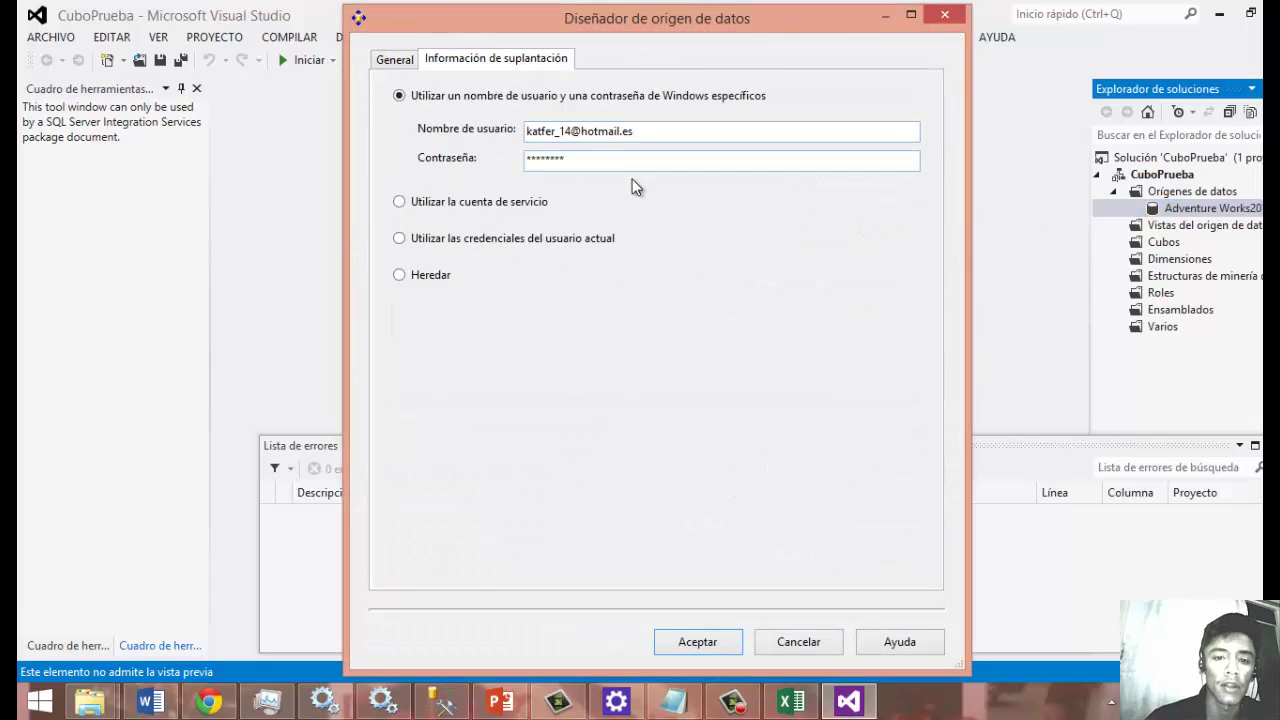
click(577, 157)
drag(580, 160, 528, 160)
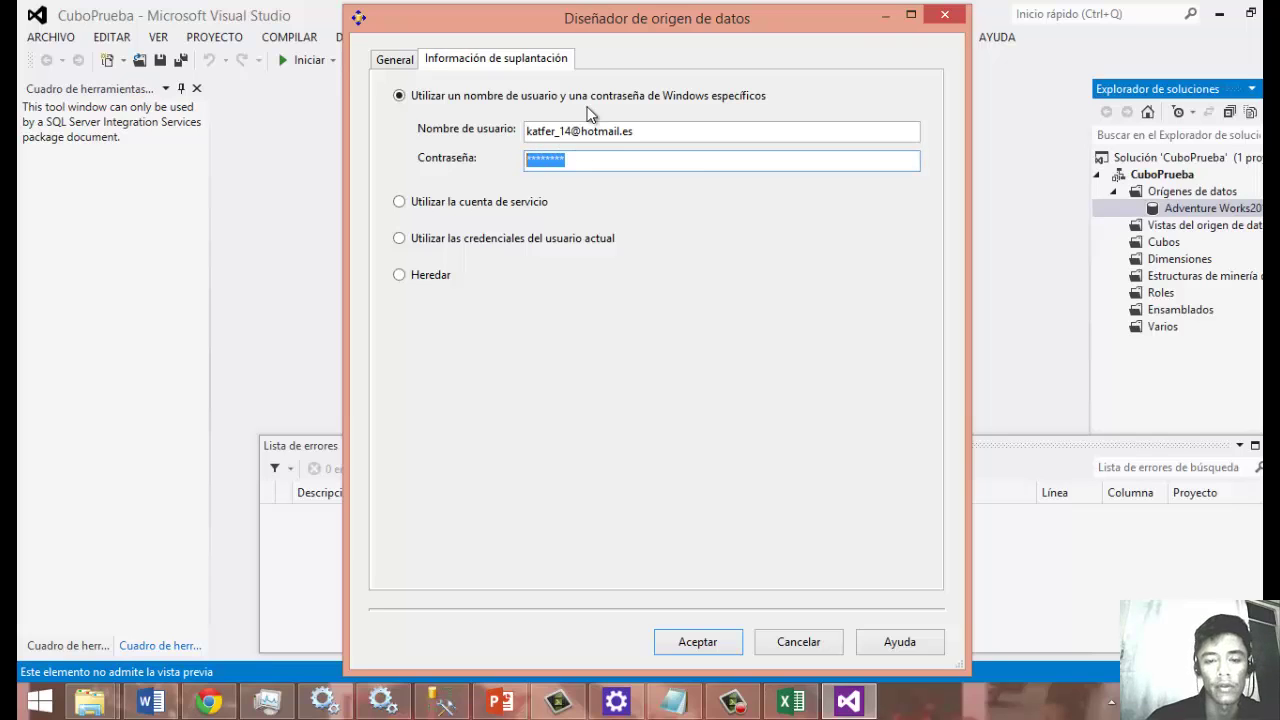
click(947, 20)
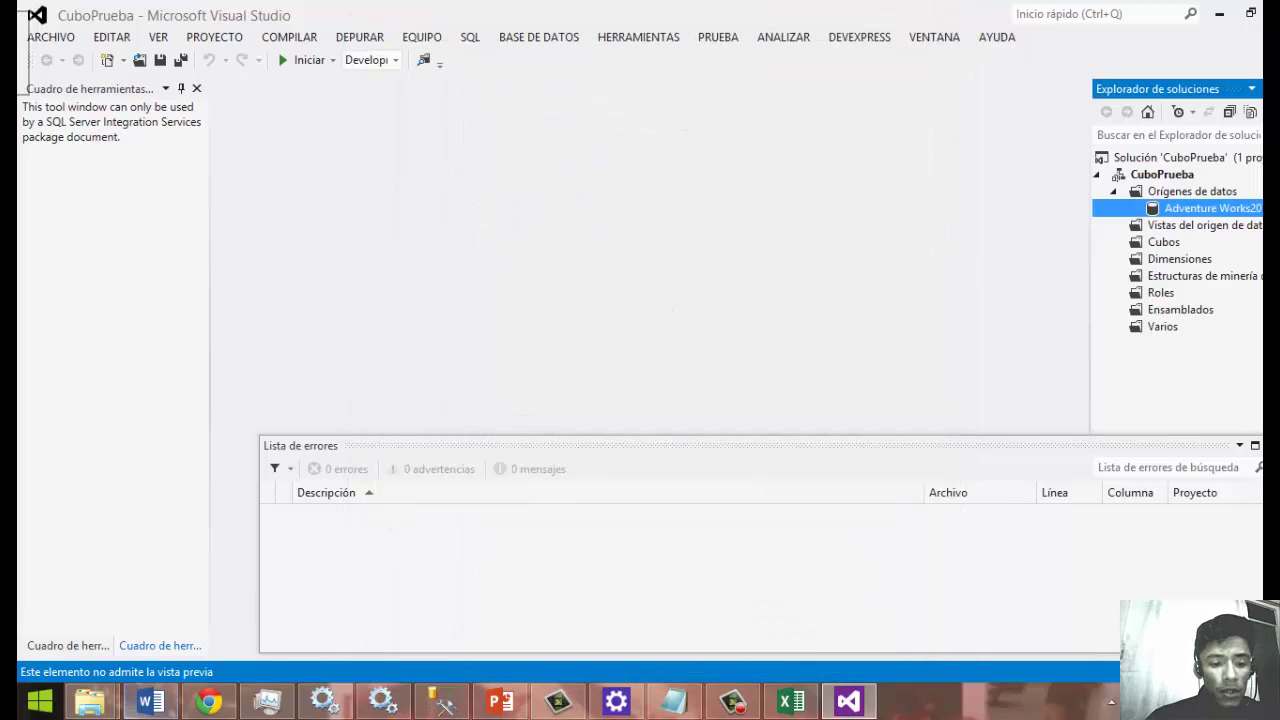
click(40, 701)
click(40, 701)
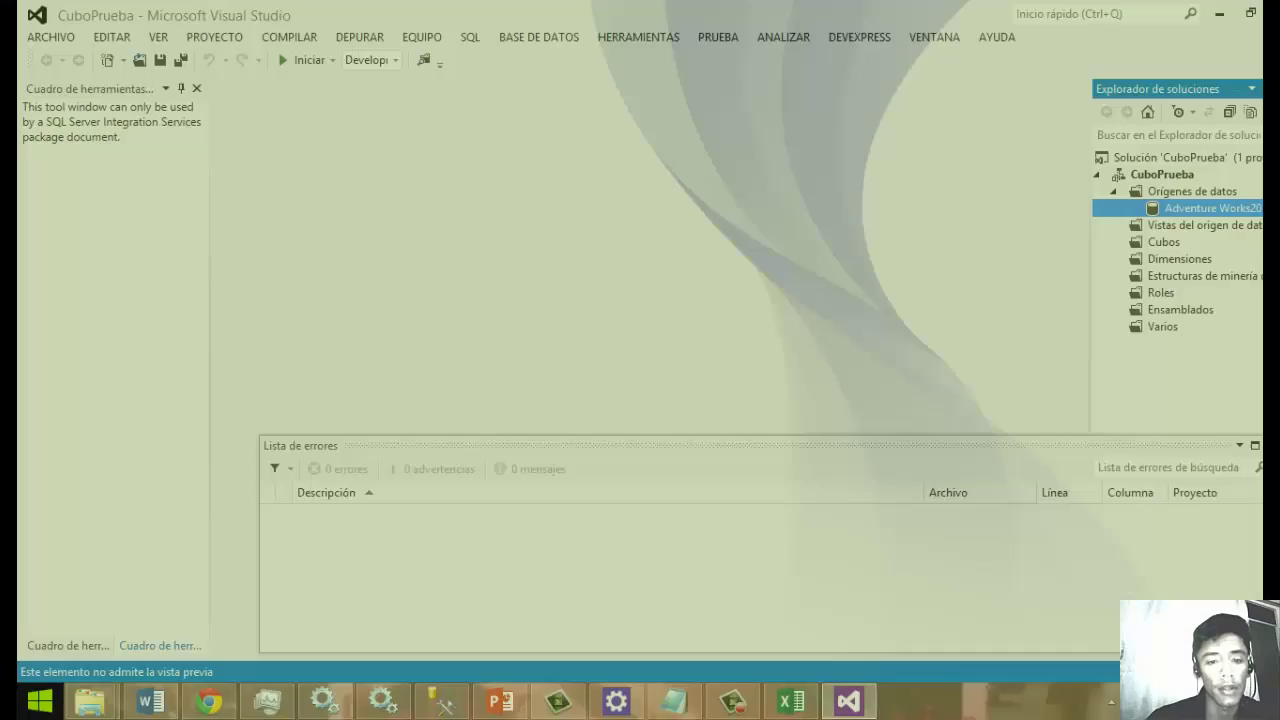
click(381, 705)
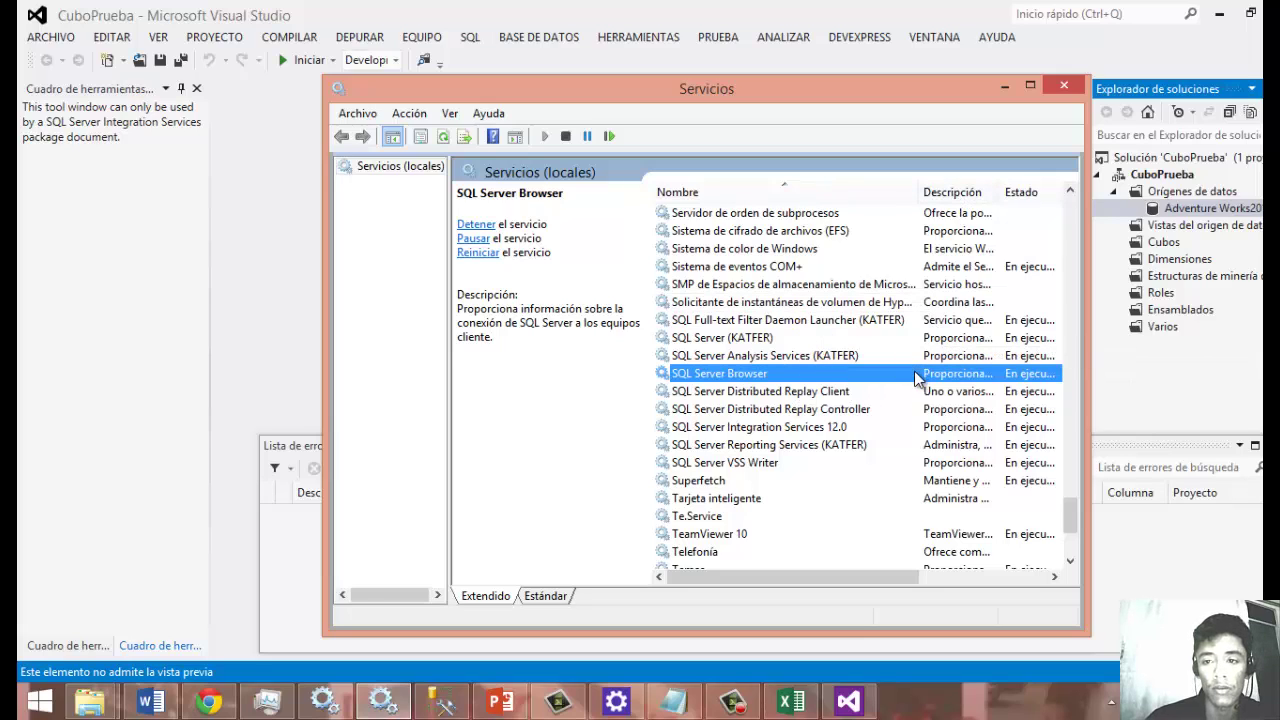
click(1004, 87)
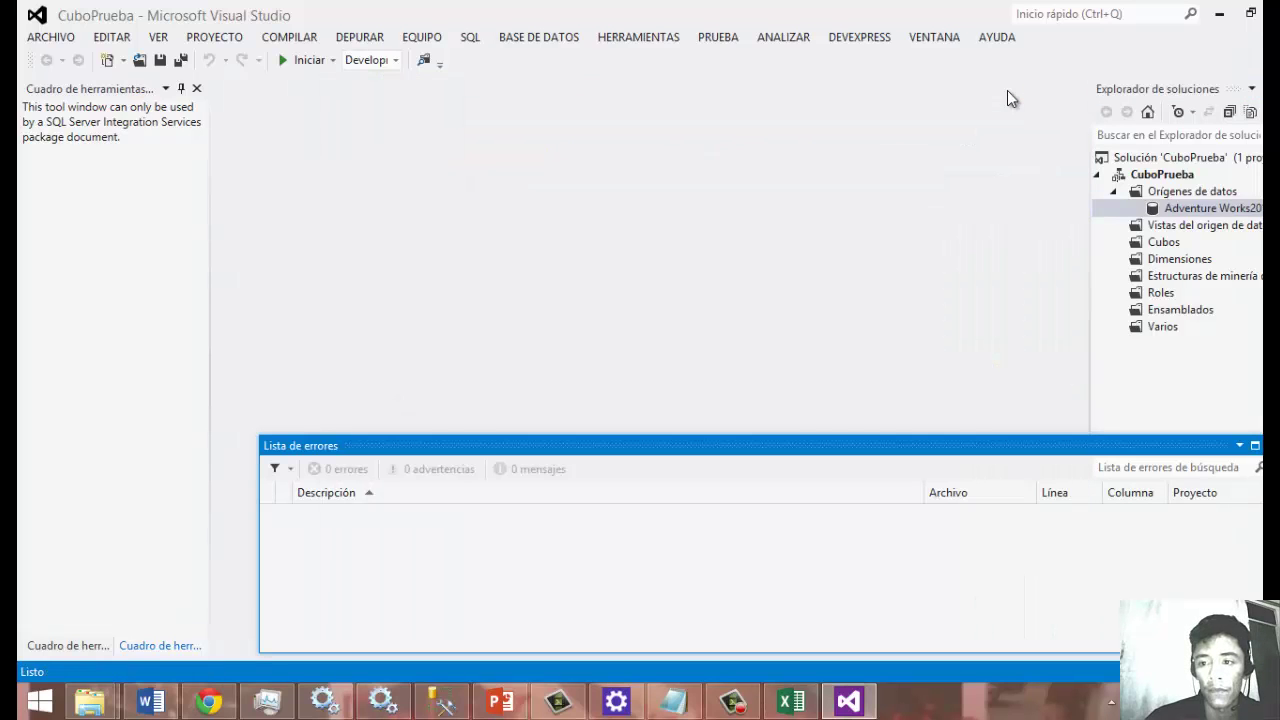
Start a new data source view on Adventure Works2014 and advance to table selection.
click(1150, 230)
right_click(1142, 230)
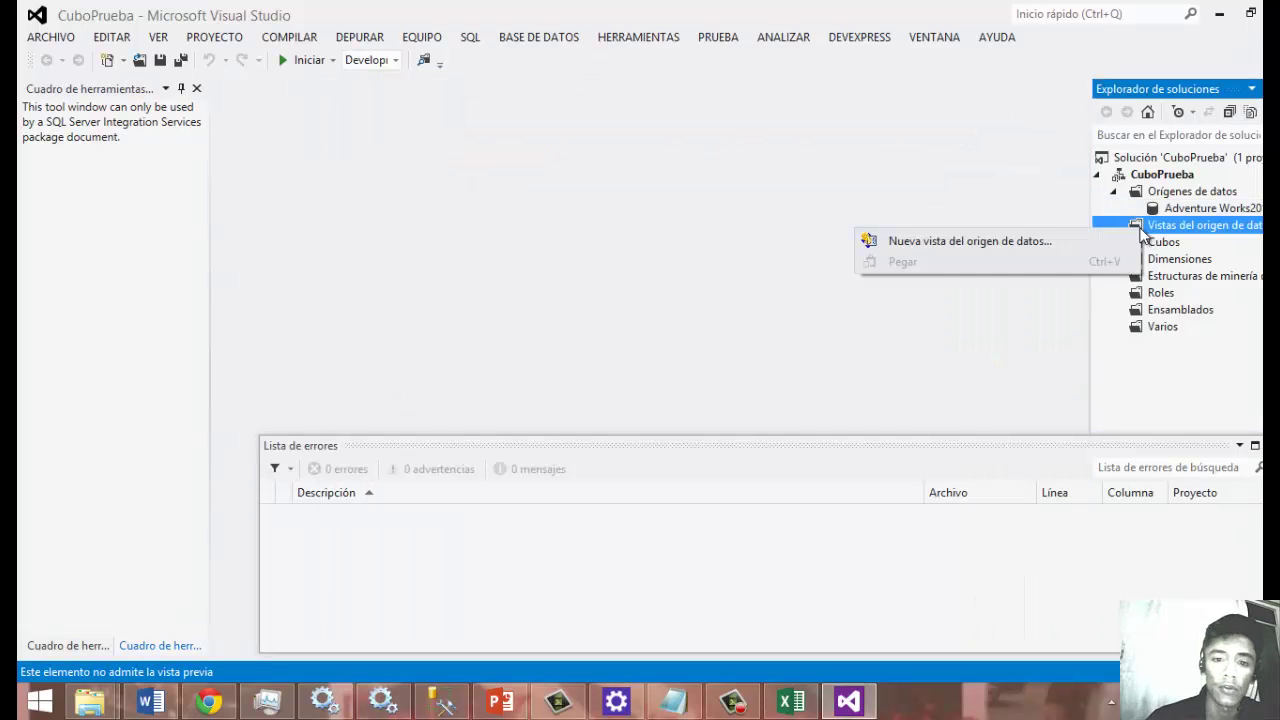
click(1088, 240)
click(690, 528)
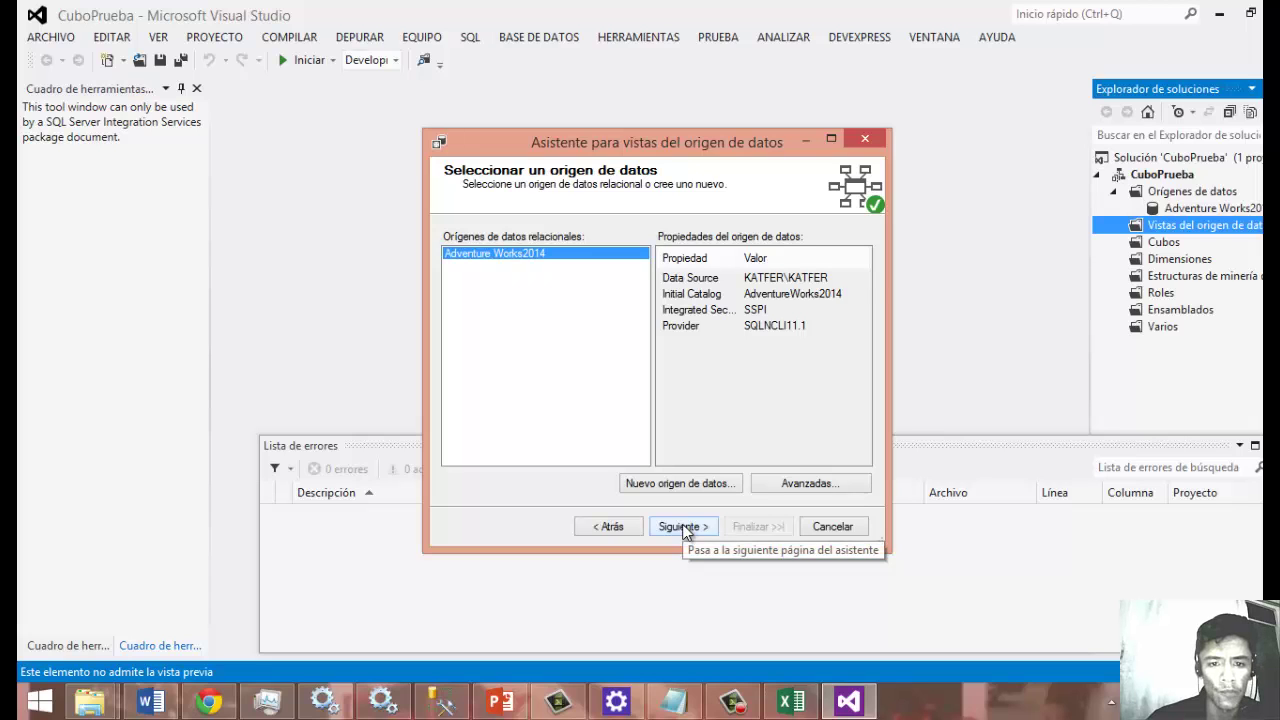
click(684, 527)
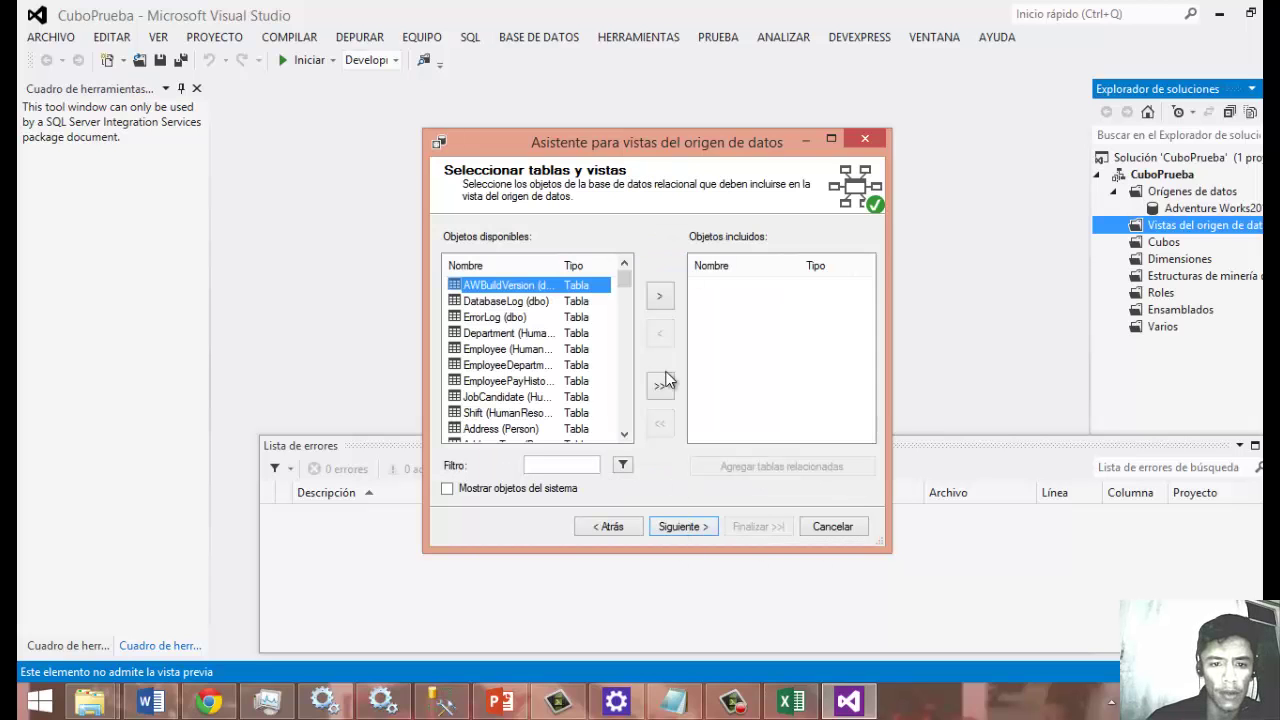
Add ProductListPriceHistory with related tables, then remove ProductListPriceHistory and Product again.
drag(623, 326, 621, 343)
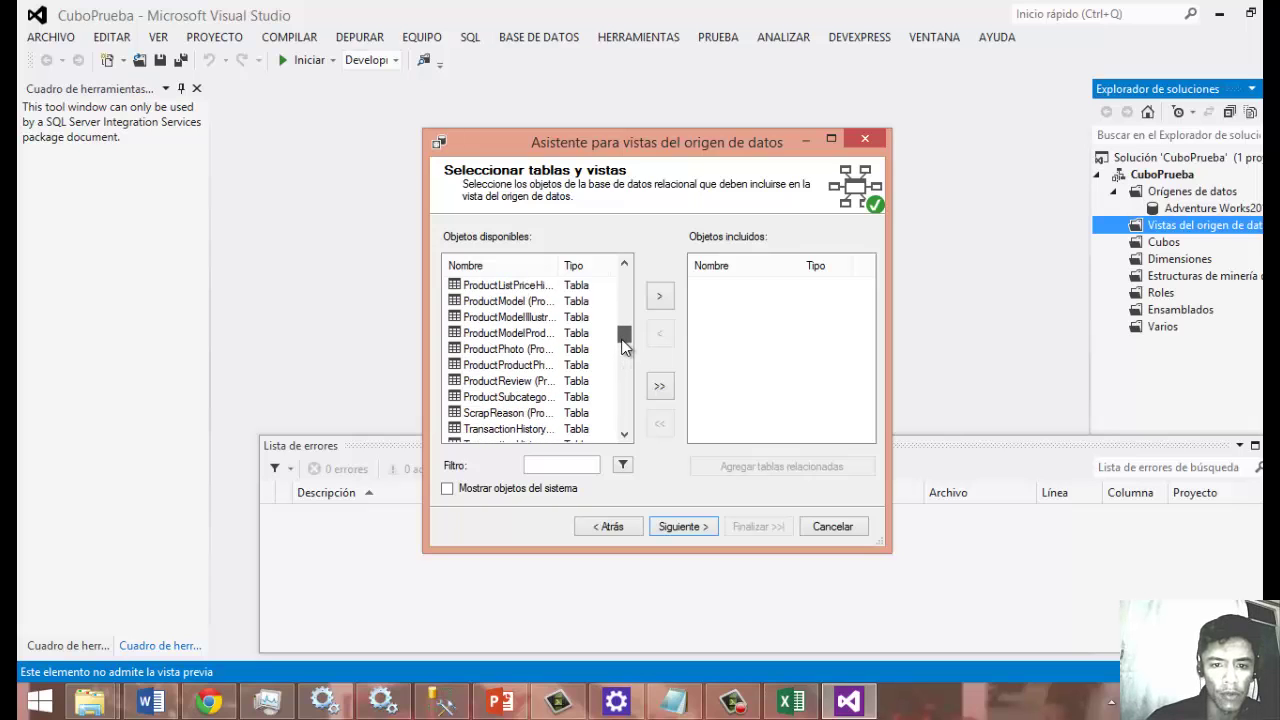
click(543, 287)
click(659, 296)
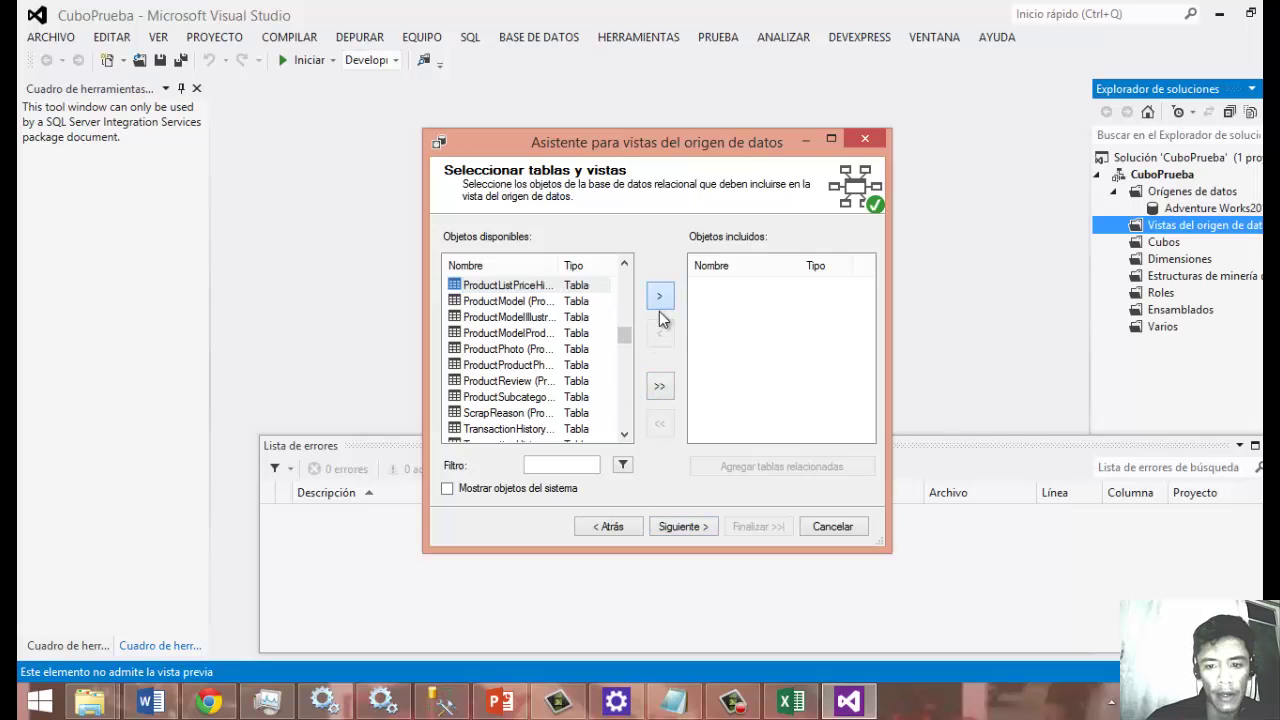
click(753, 475)
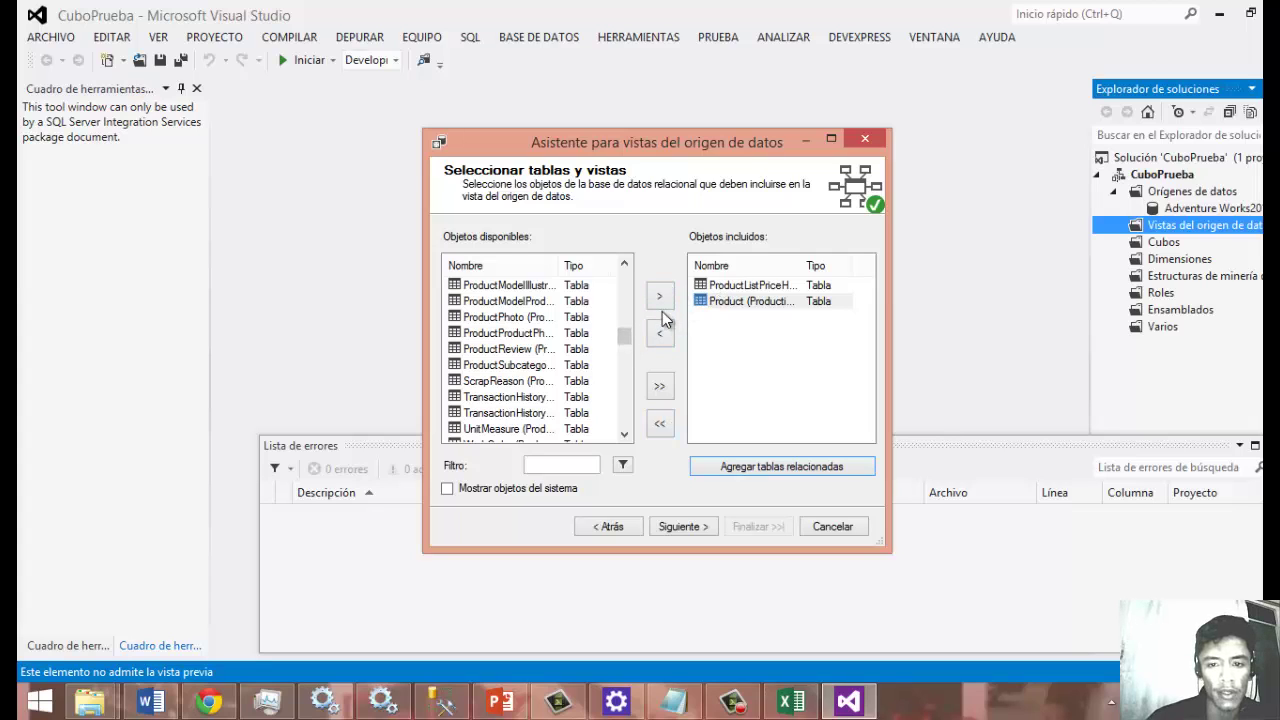
click(710, 288)
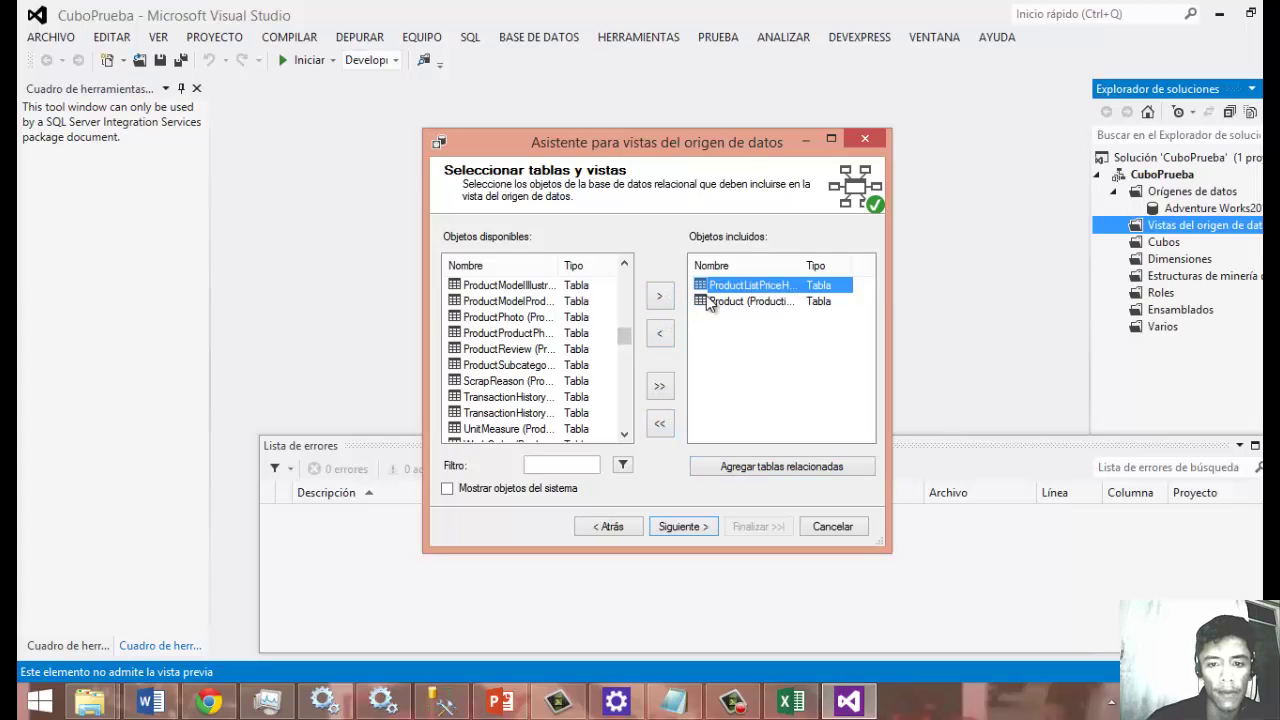
click(661, 333)
click(668, 332)
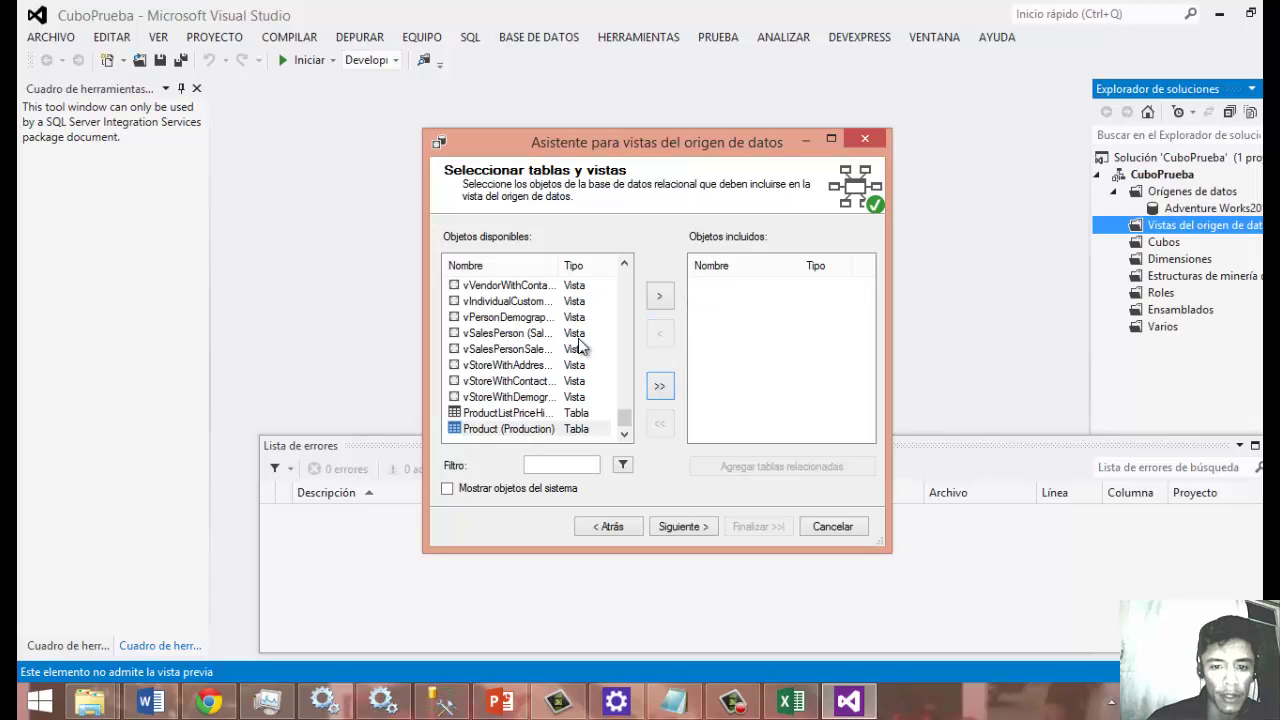
Include Customer (Sales) plus its related tables and finish the Adventure Works2014 data source view.
drag(624, 422, 625, 364)
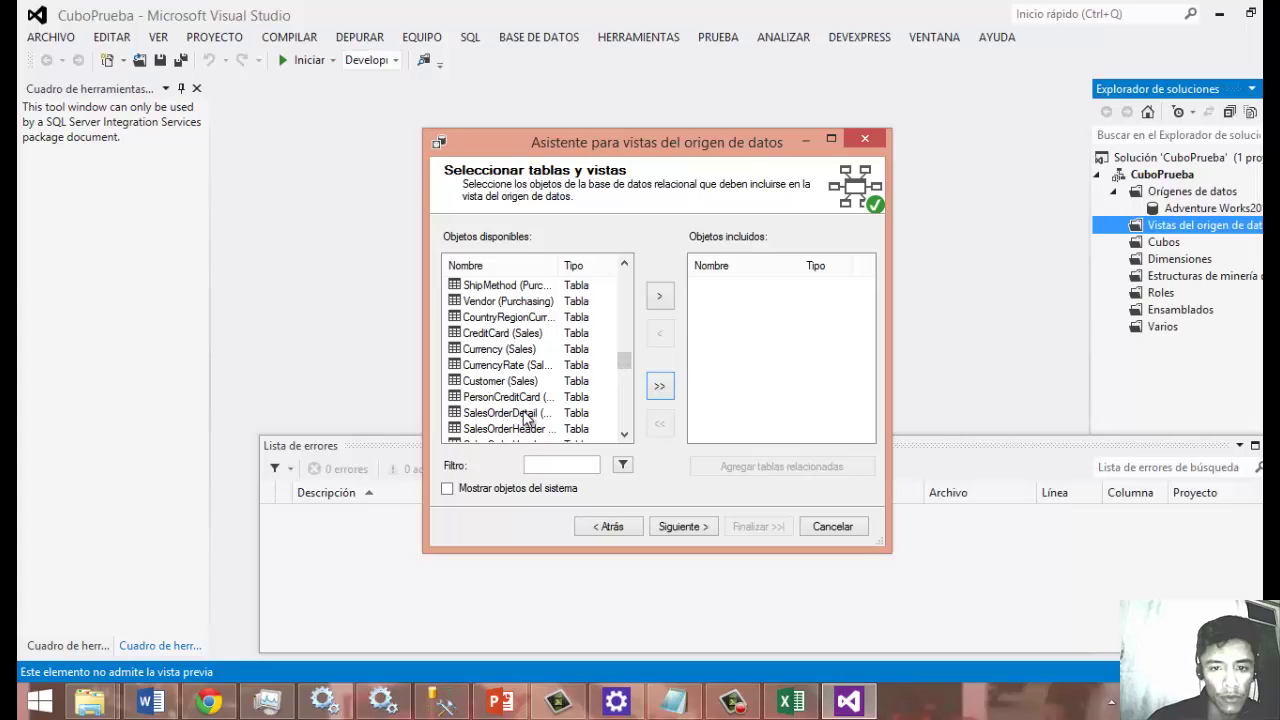
click(522, 381)
click(659, 296)
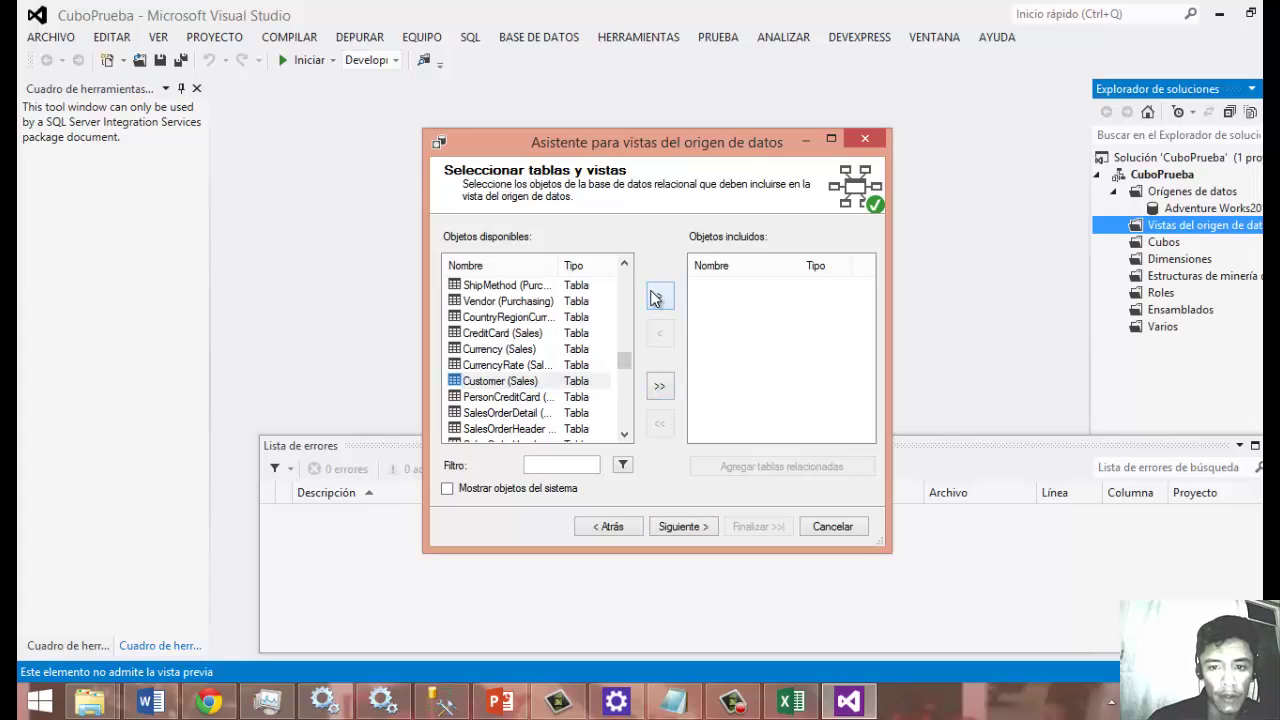
click(716, 466)
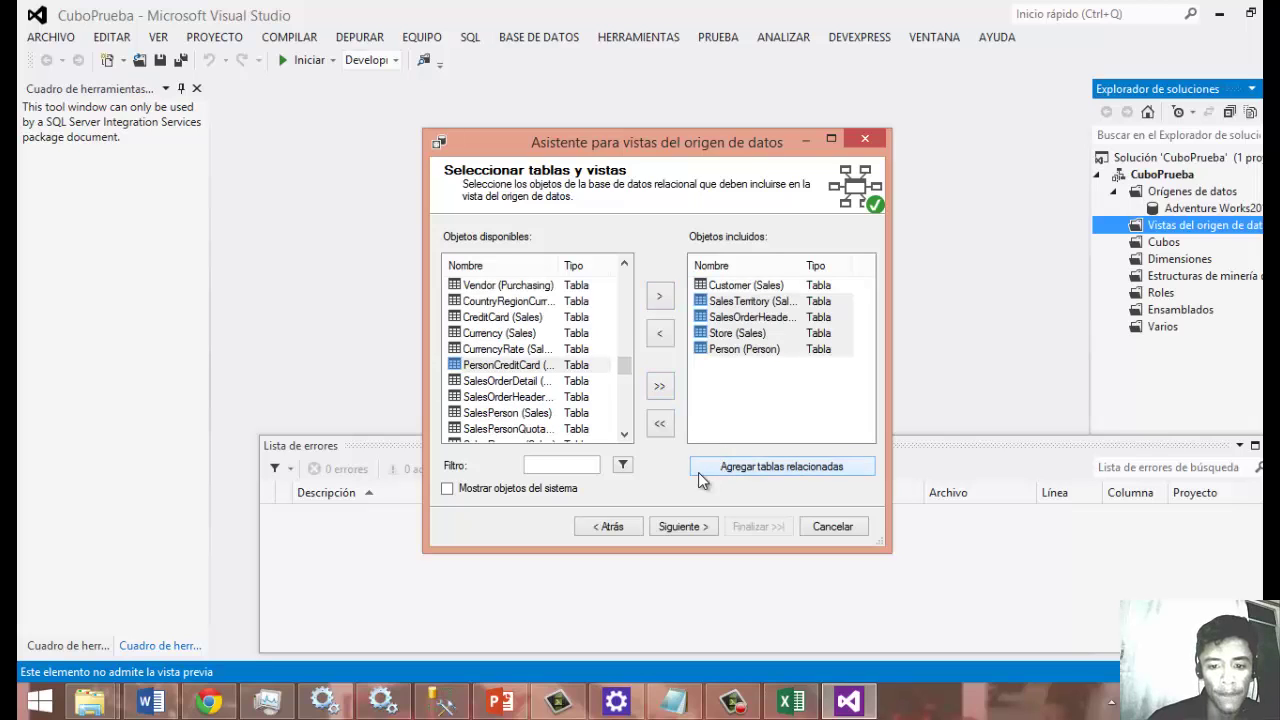
click(678, 526)
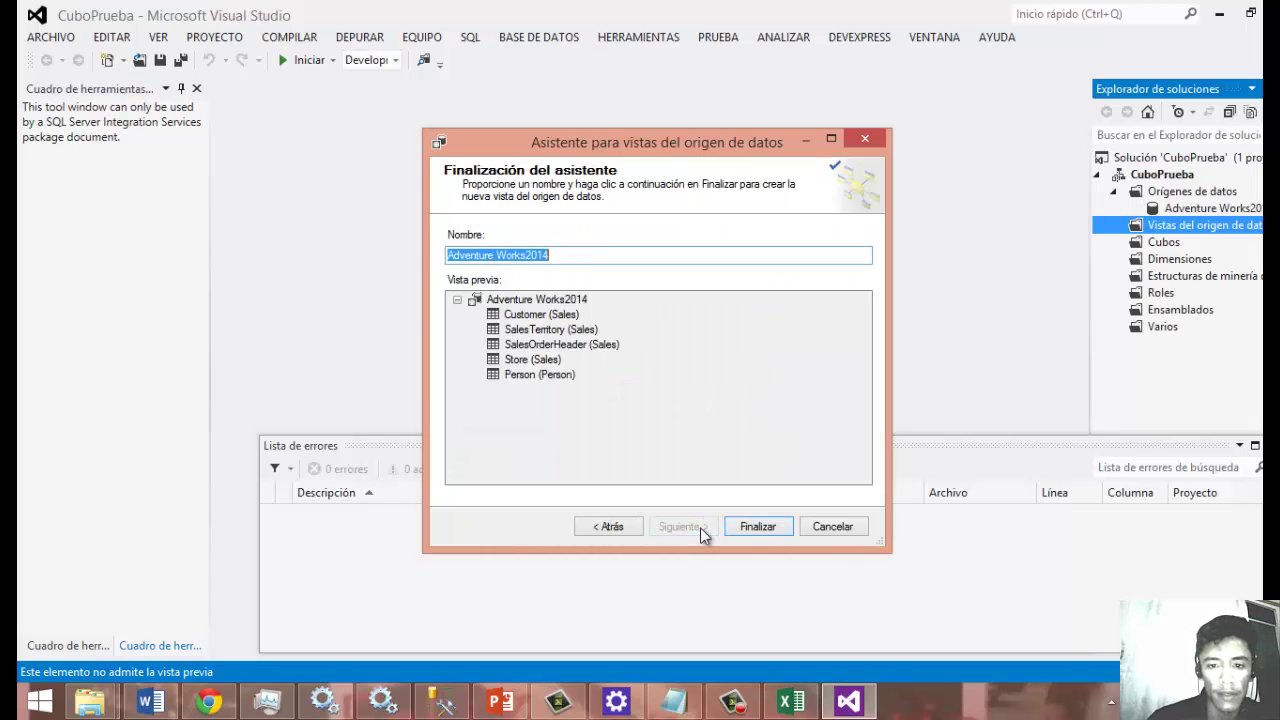
click(771, 524)
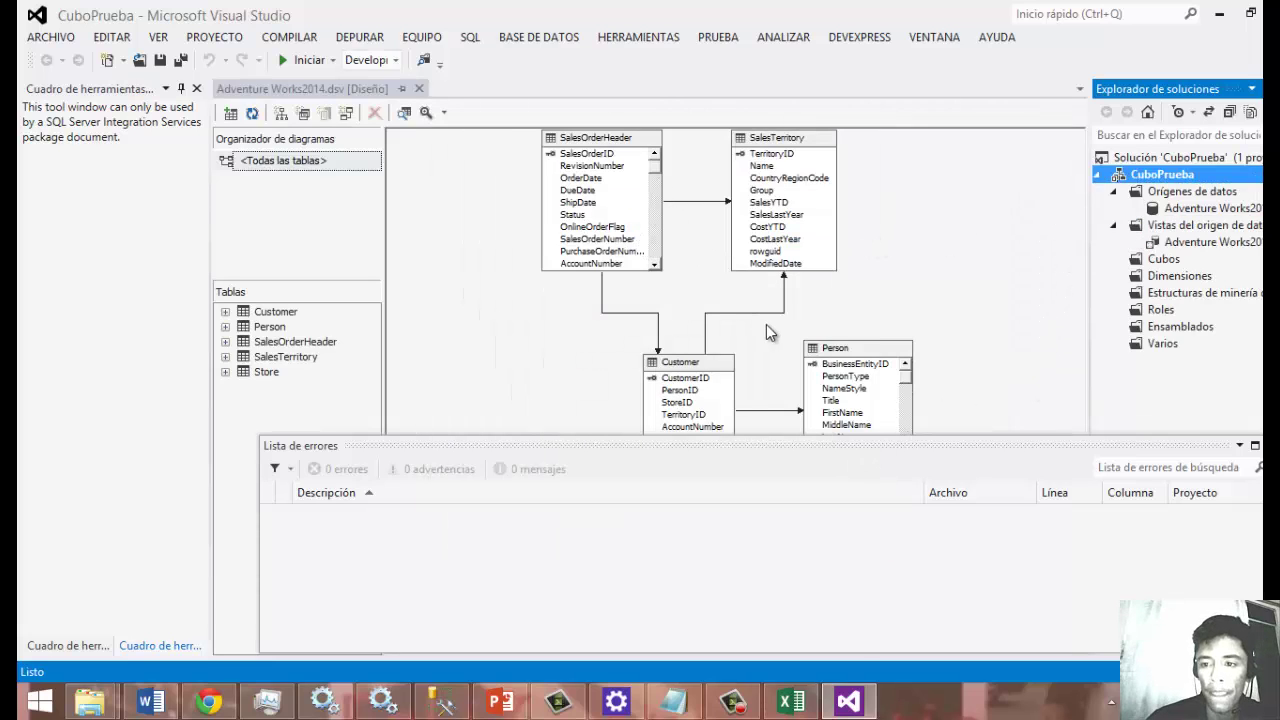
Build the Adventure Works2014 cube from existing tables with suggested measure groups, all measures and proposed dimensions.
click(1158, 261)
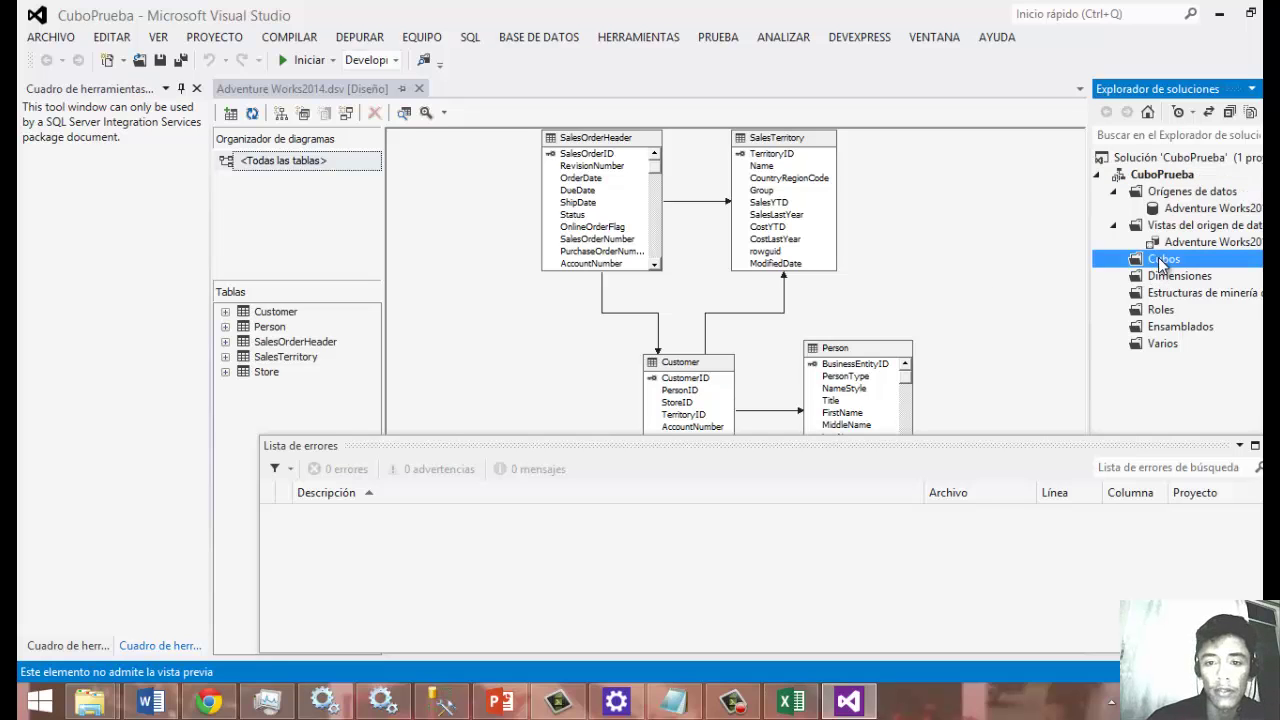
right_click(1128, 258)
click(1078, 268)
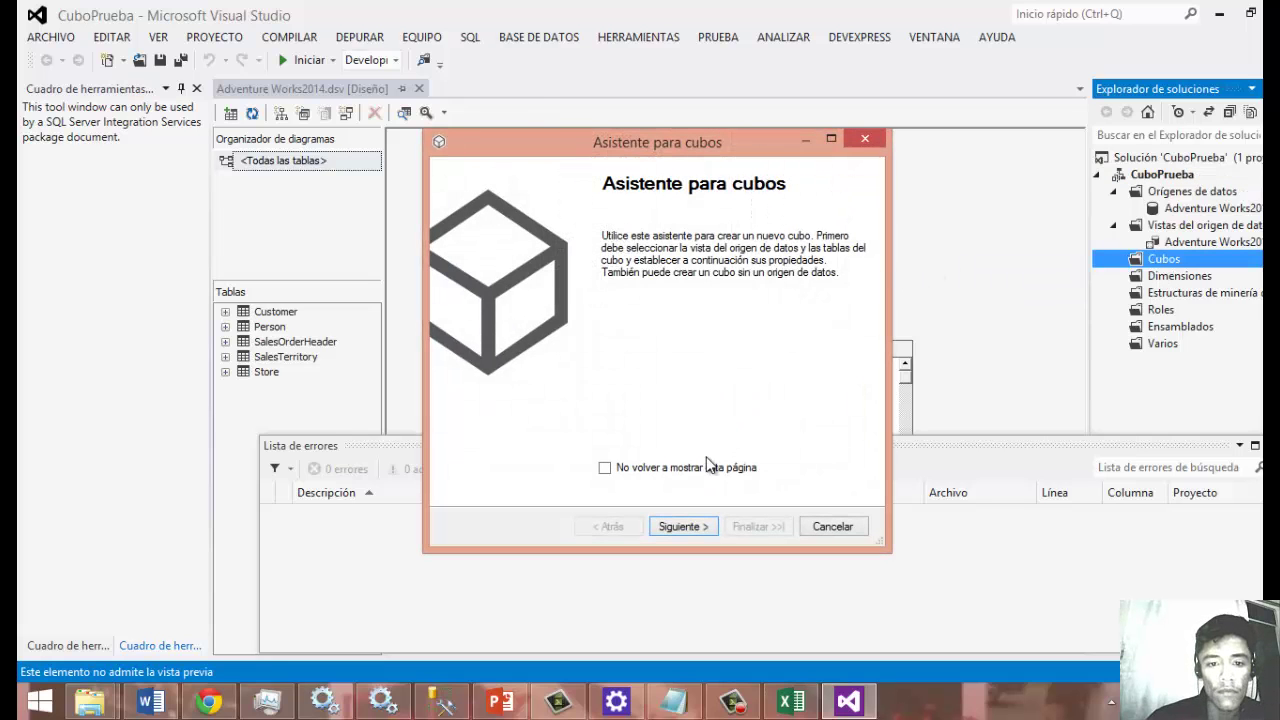
click(679, 526)
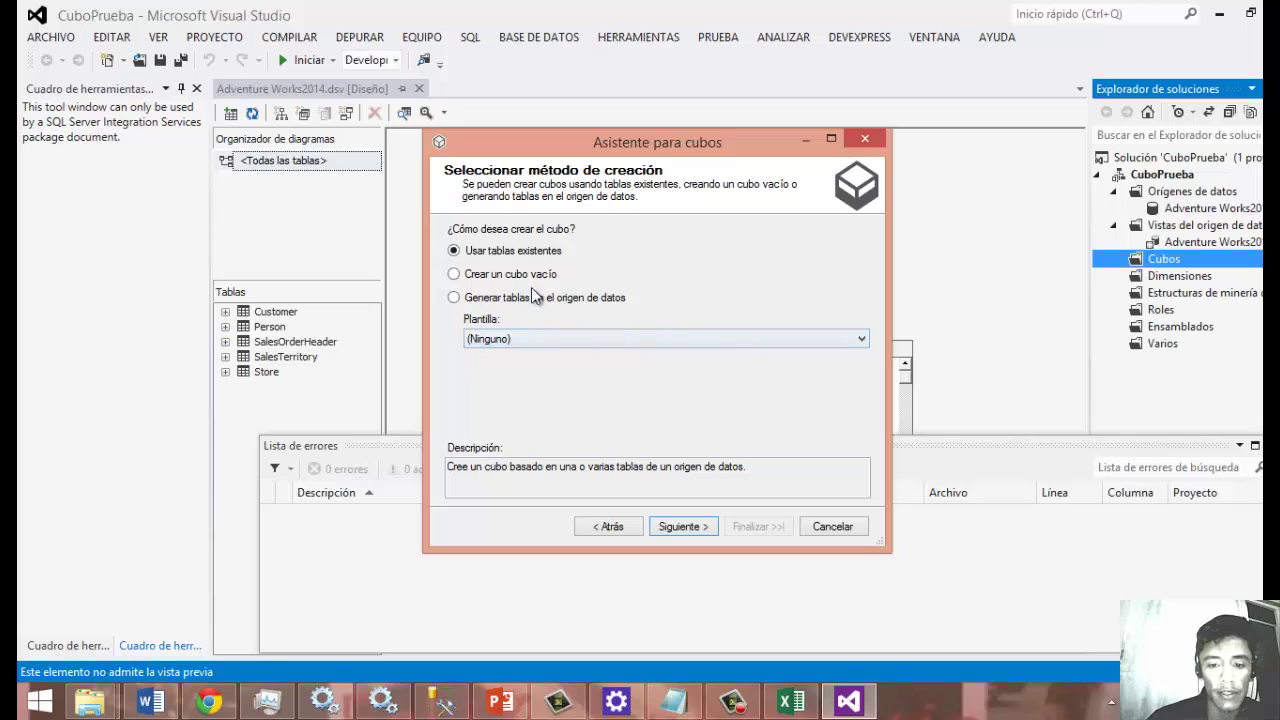
click(690, 530)
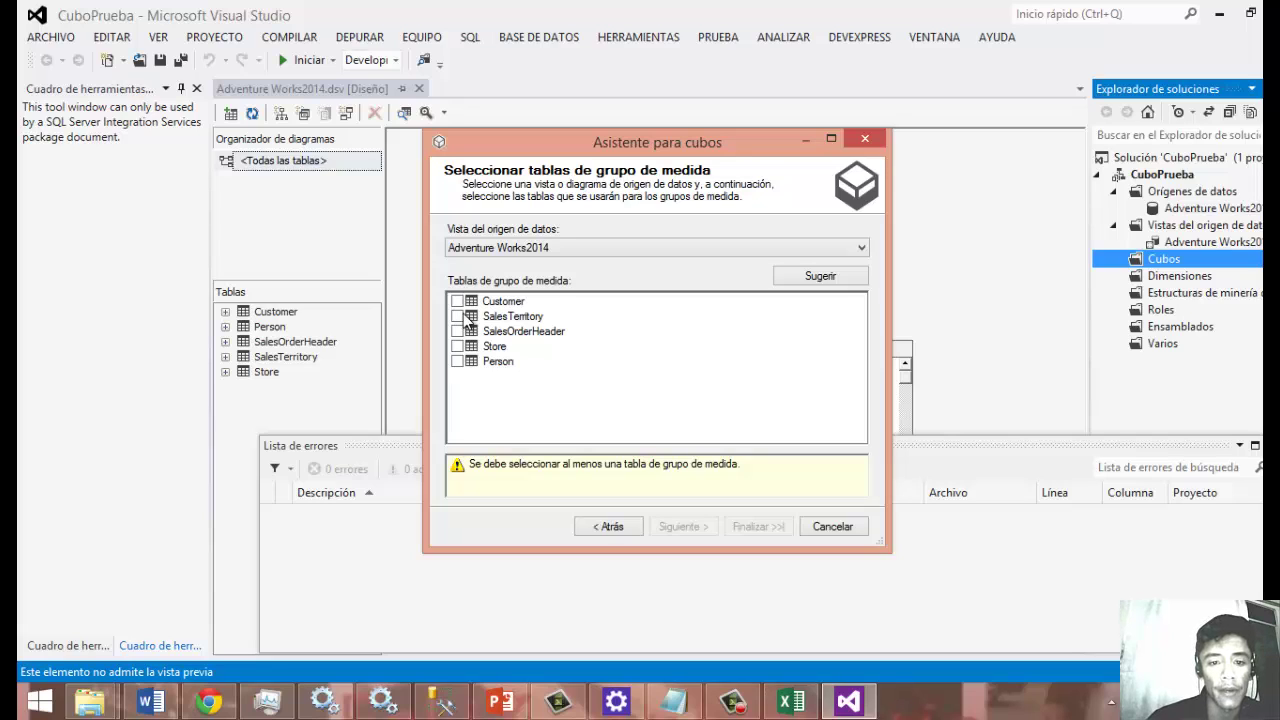
click(776, 277)
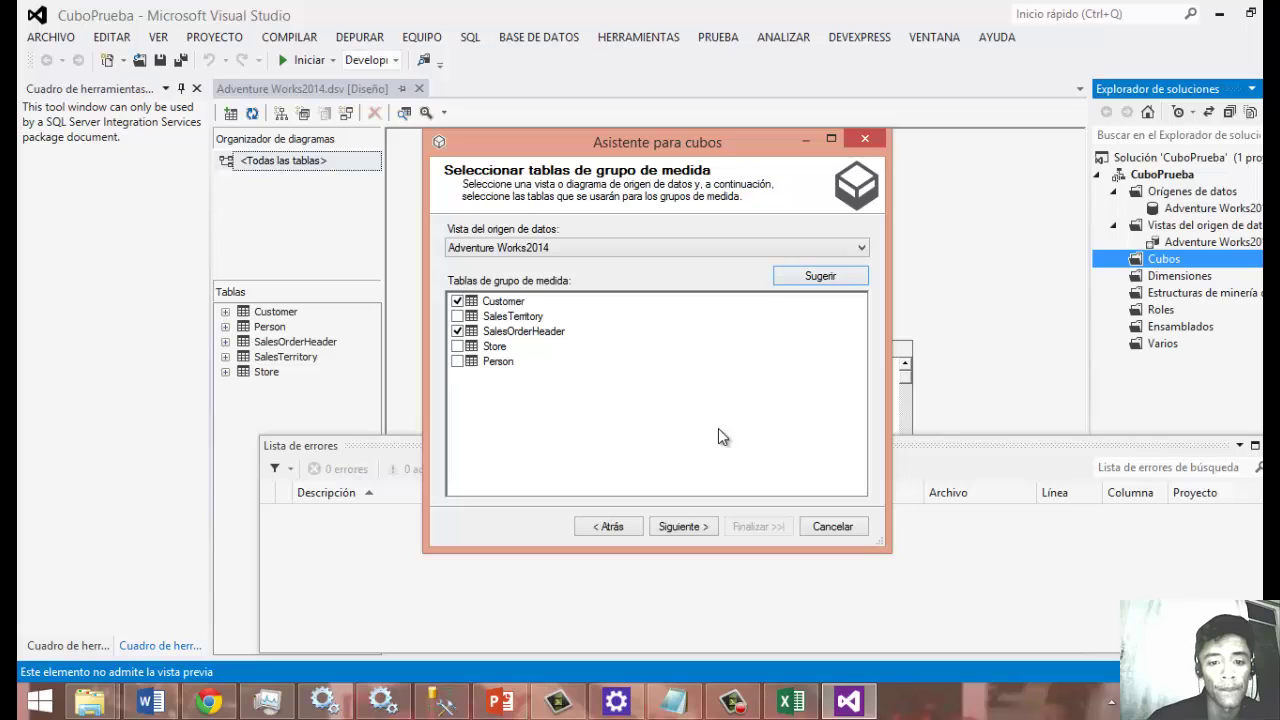
click(680, 527)
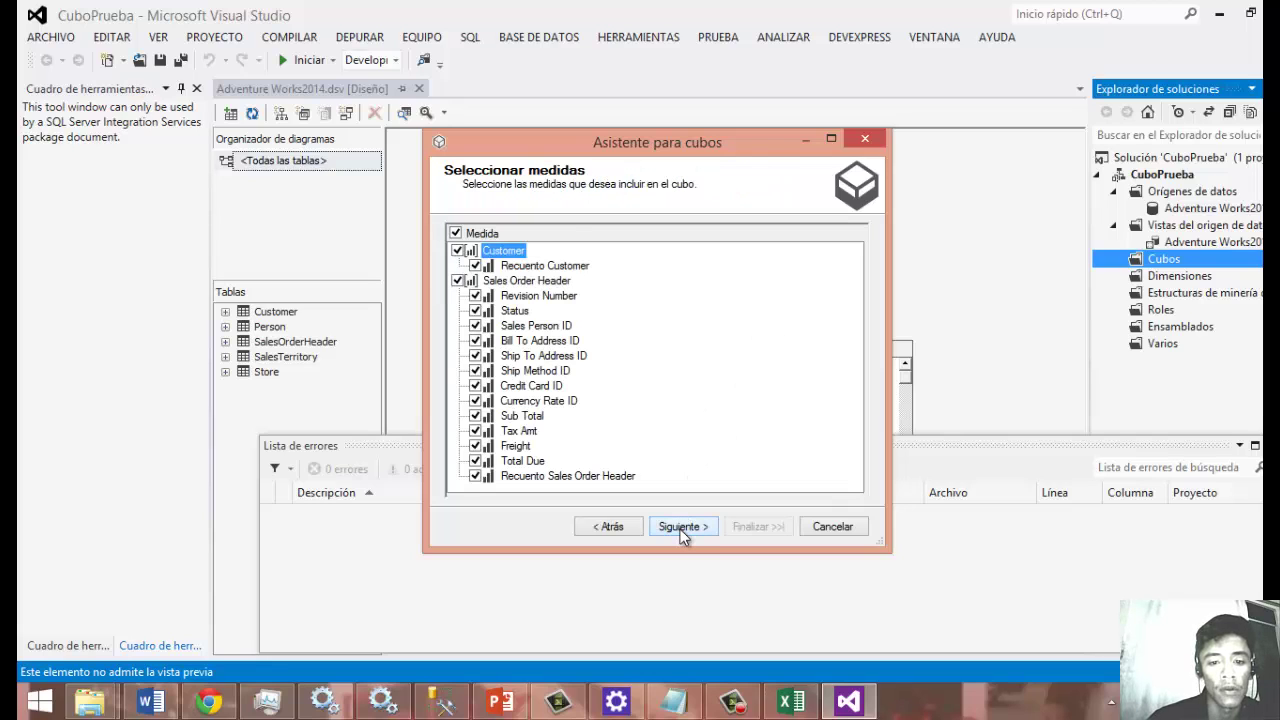
click(680, 527)
click(680, 527)
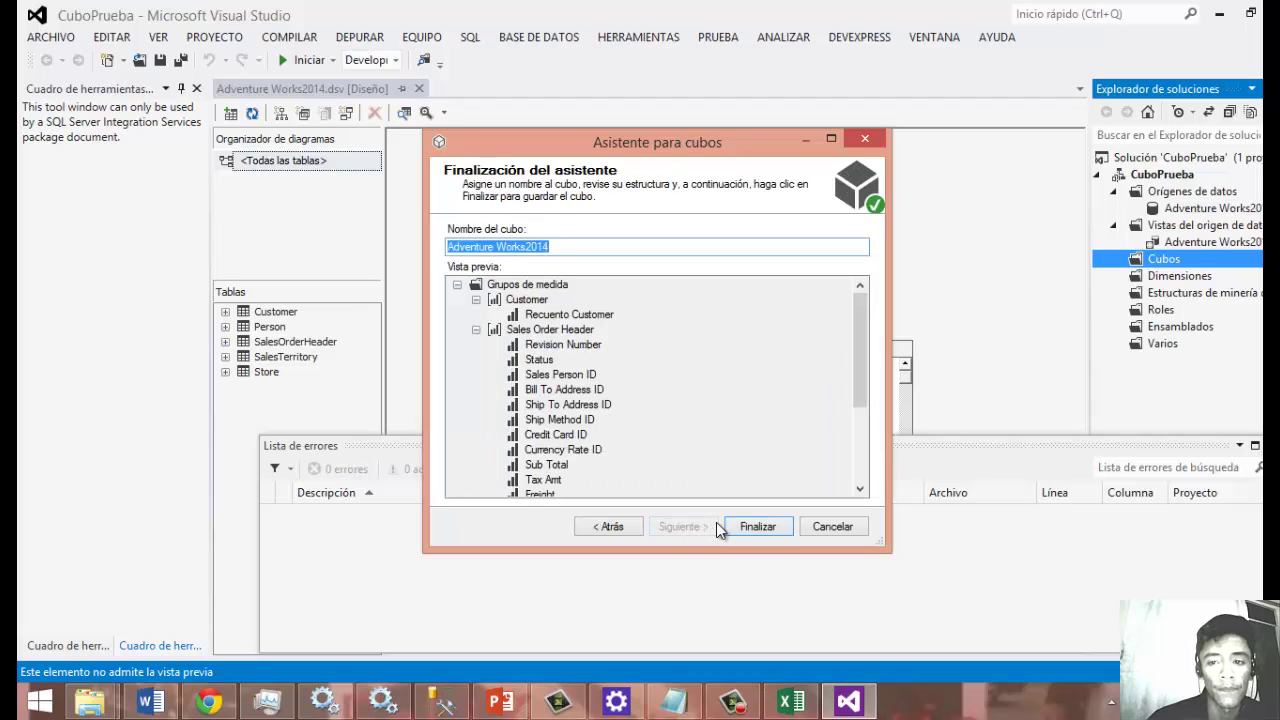
click(757, 526)
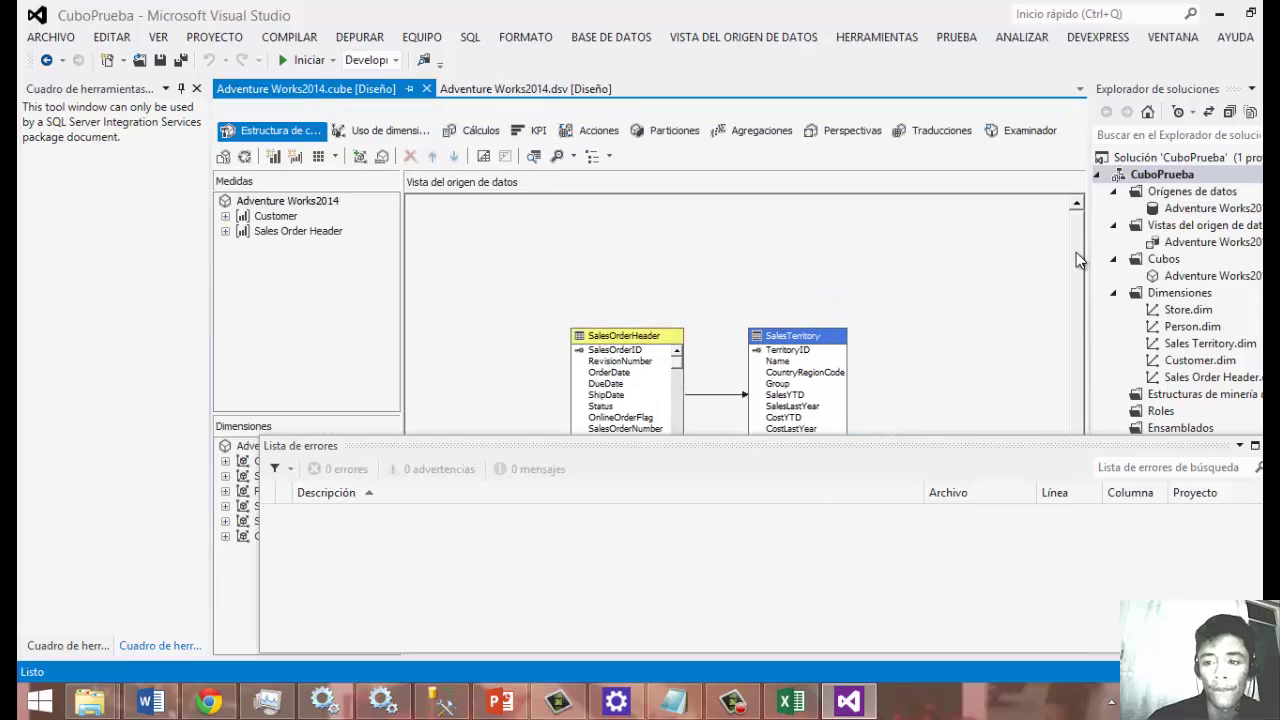
Open CuboPrueba's Implementación properties and select the localhost target server value.
drag(1073, 343, 1074, 379)
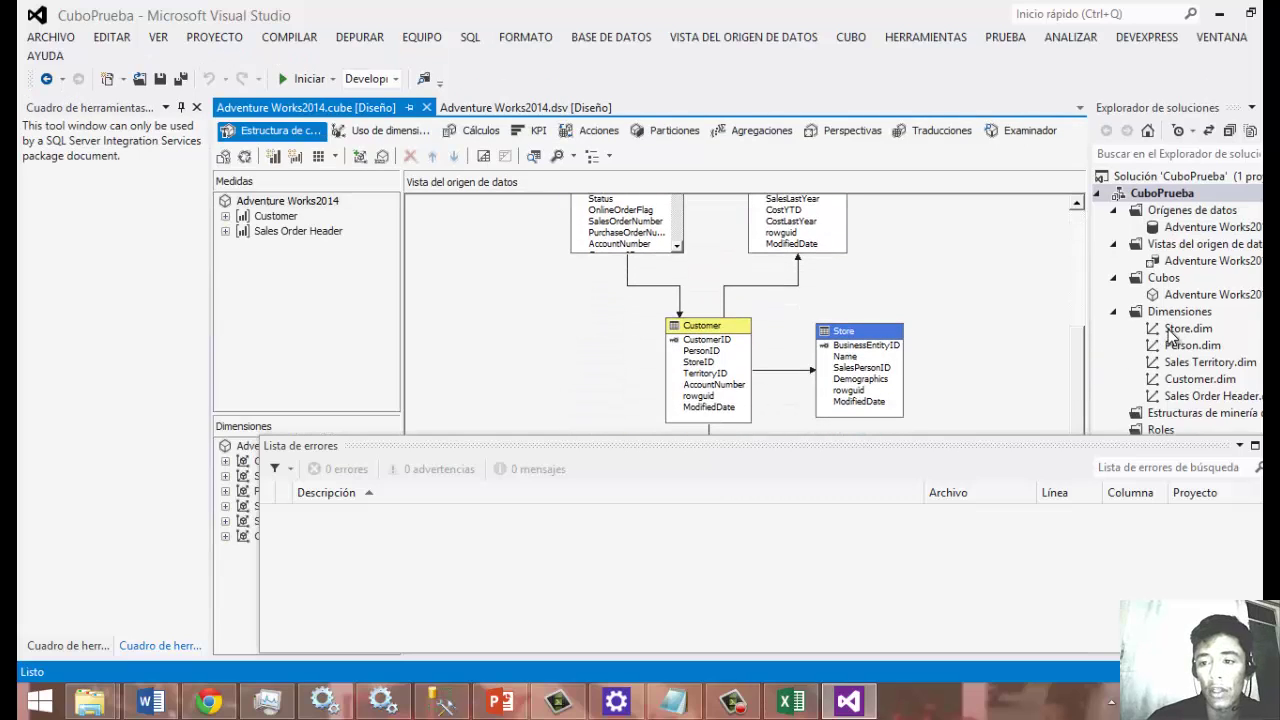
right_click(1176, 194)
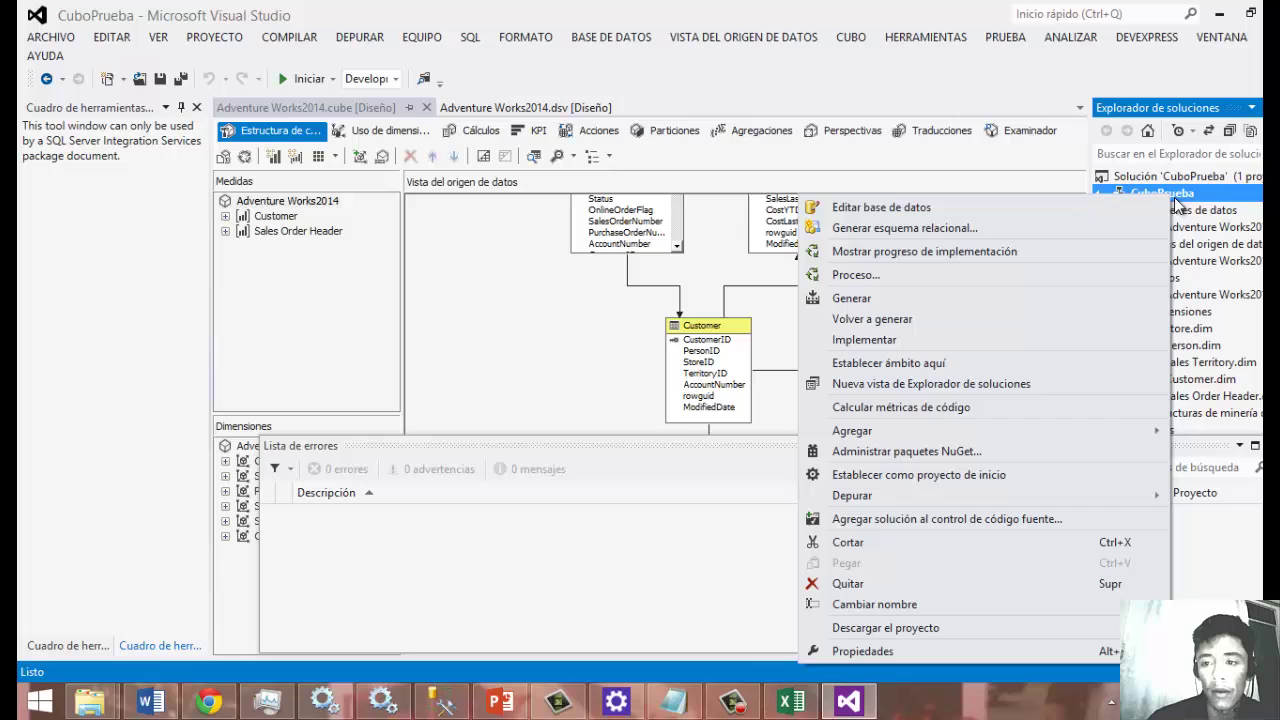
click(923, 653)
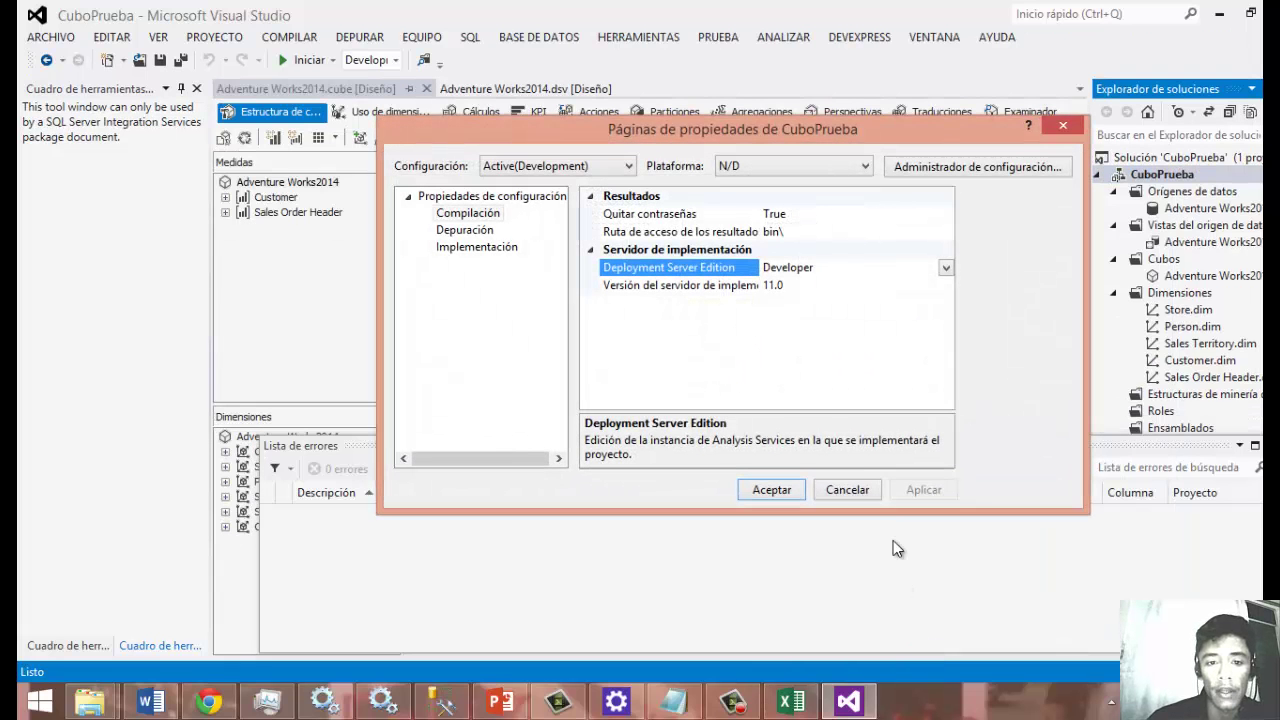
click(498, 249)
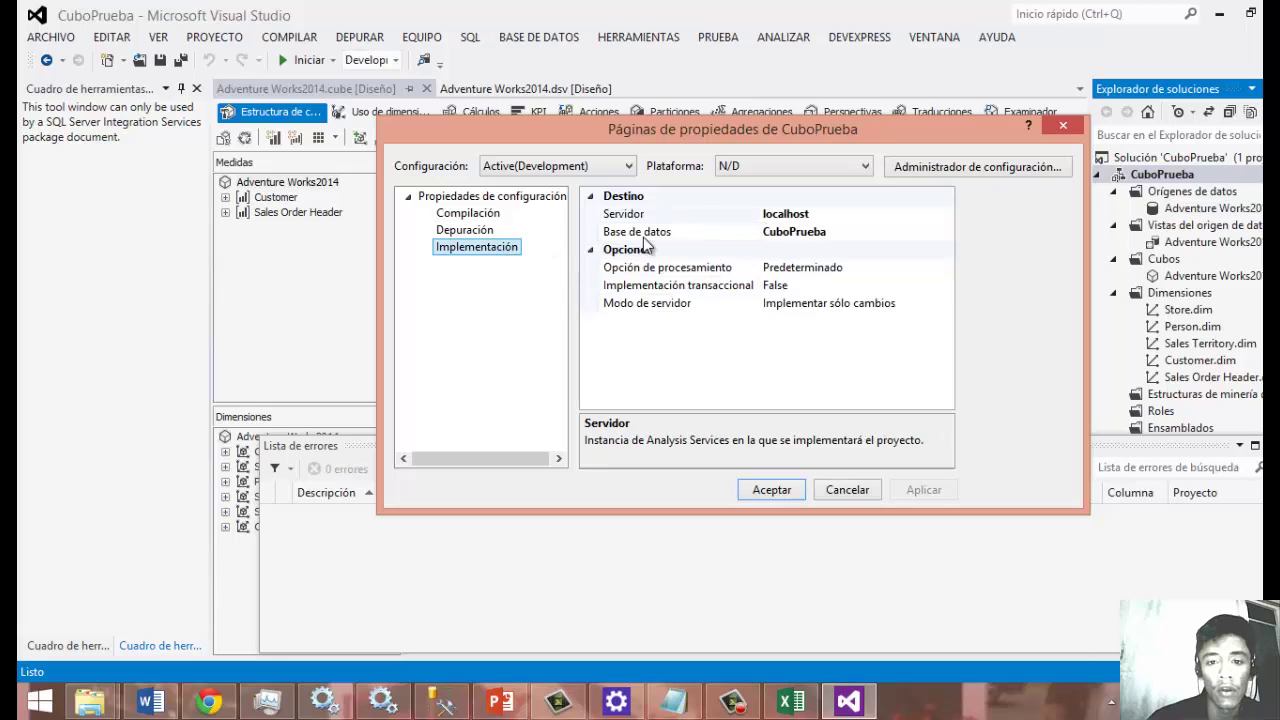
click(826, 215)
drag(833, 214, 746, 214)
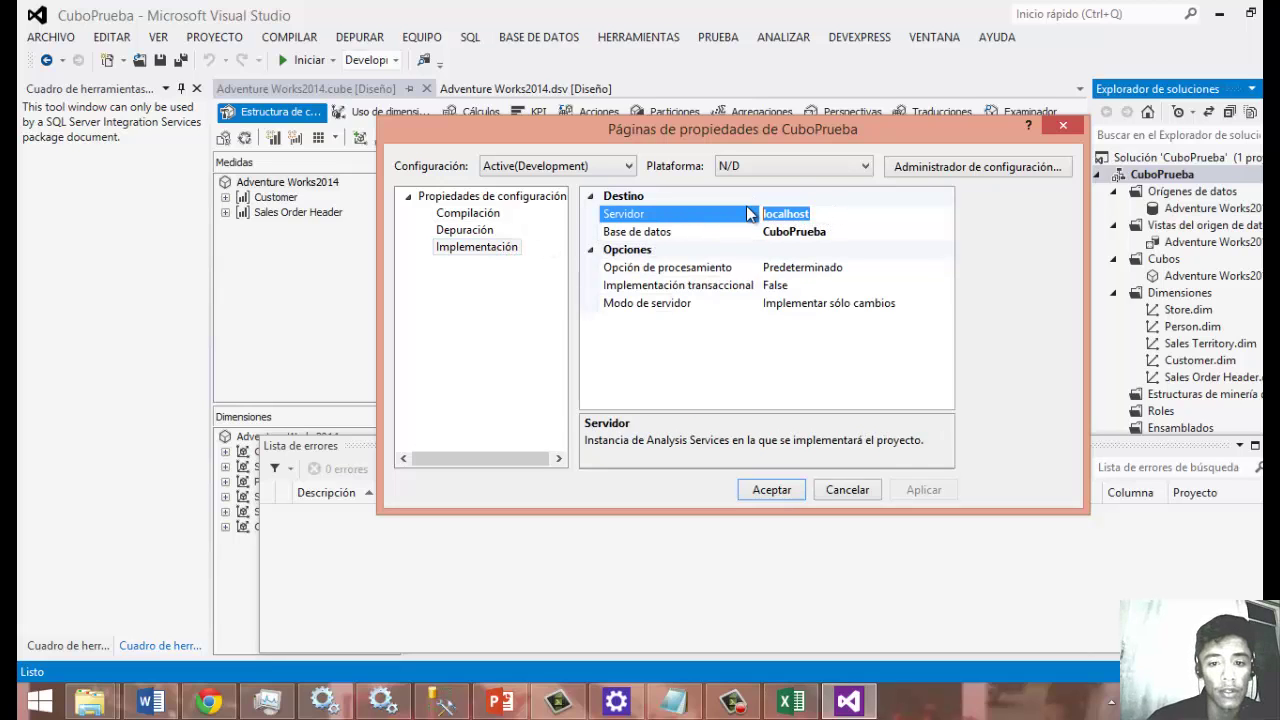
key(alt+Tab)
key(alt+Tab)
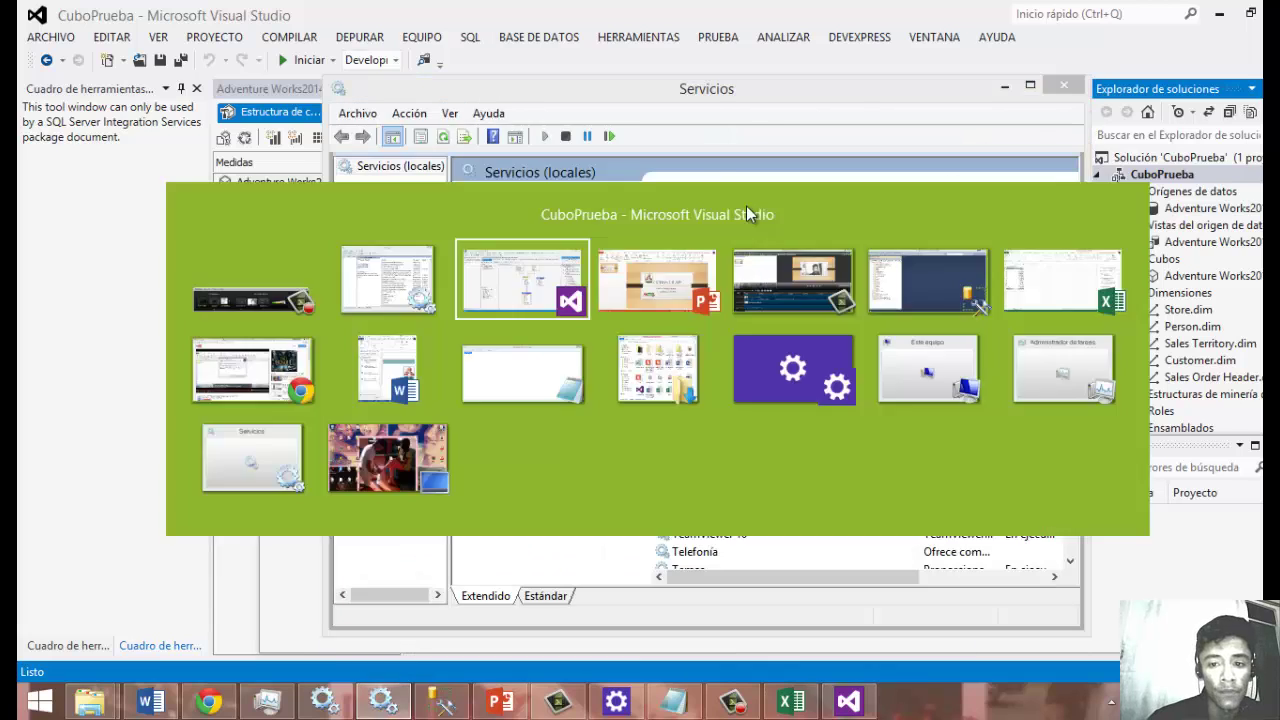
key(alt+Tab)
key(alt+Tab)
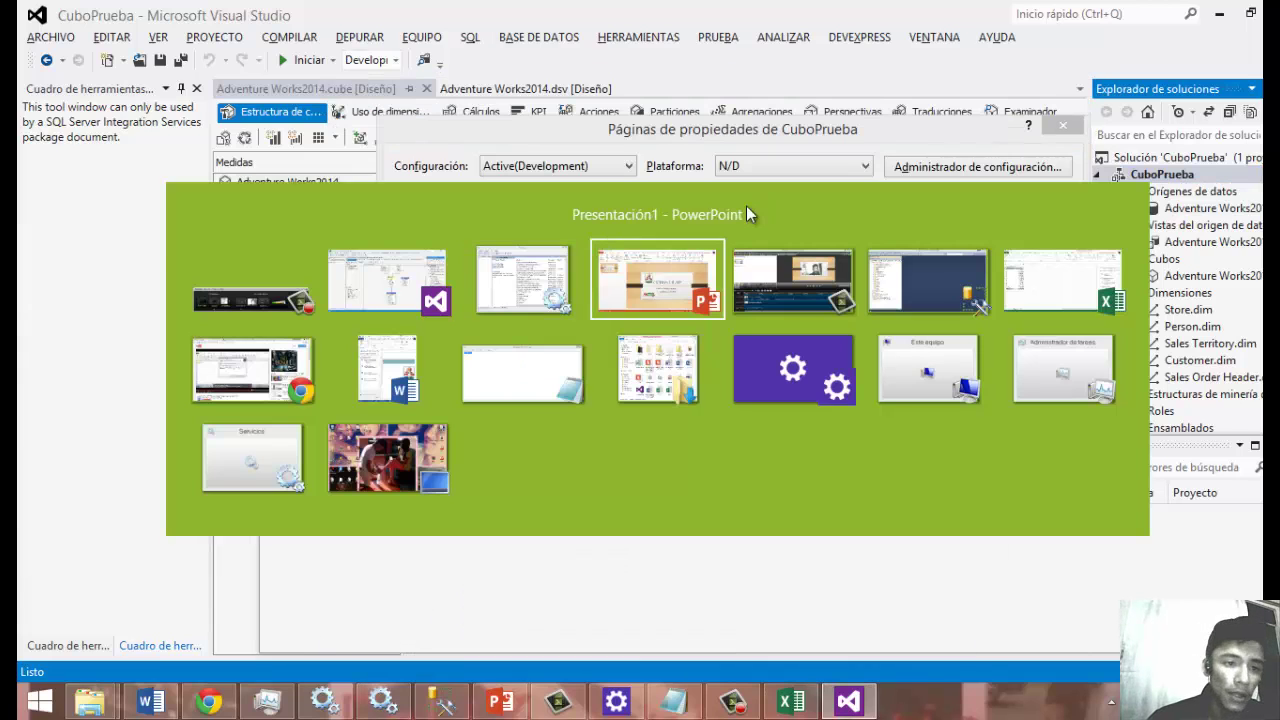
key(alt+Tab)
key(alt+Tab)
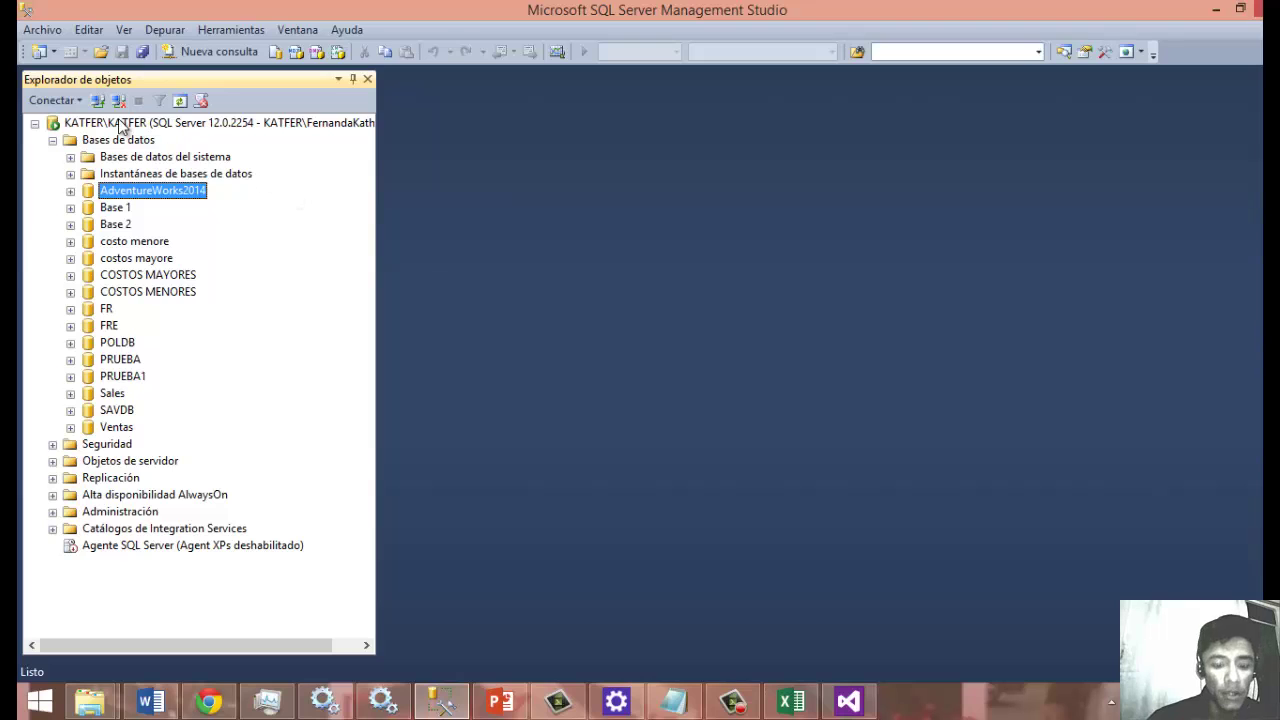
Replace localhost with the named SQL Server instance copied from SSMS and save the properties.
click(98, 100)
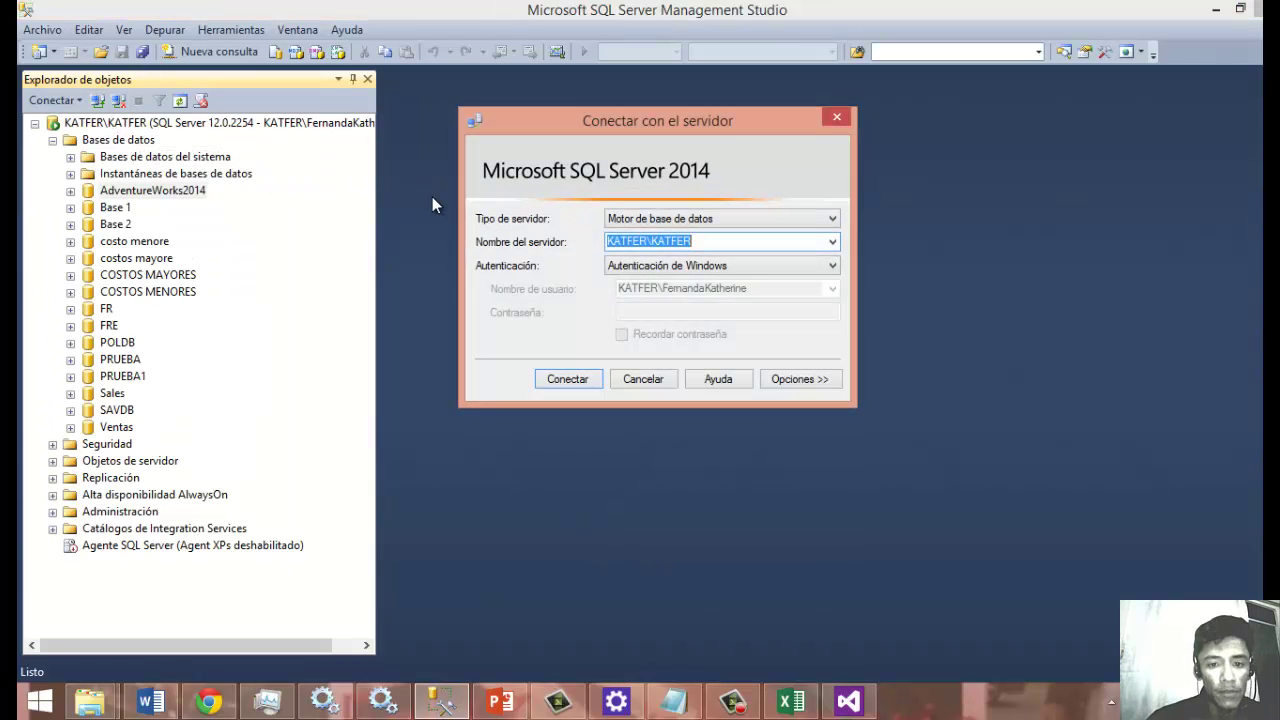
key(alt+Tab)
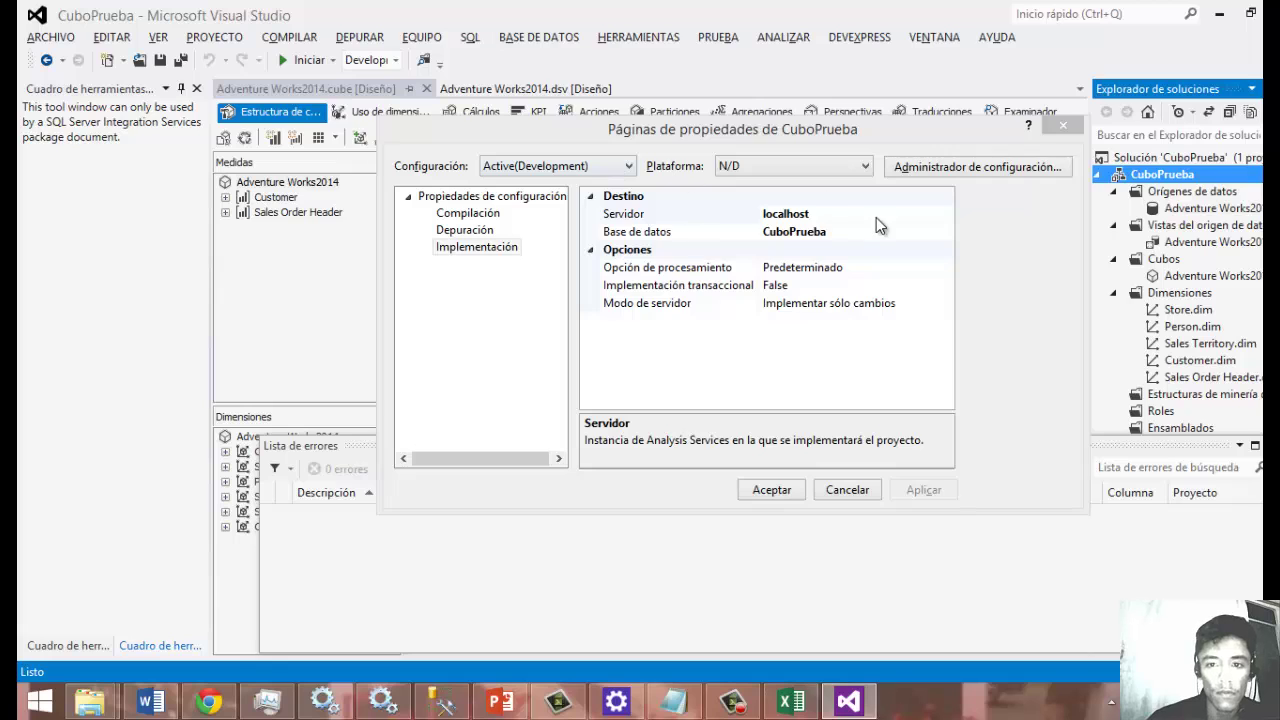
click(850, 213)
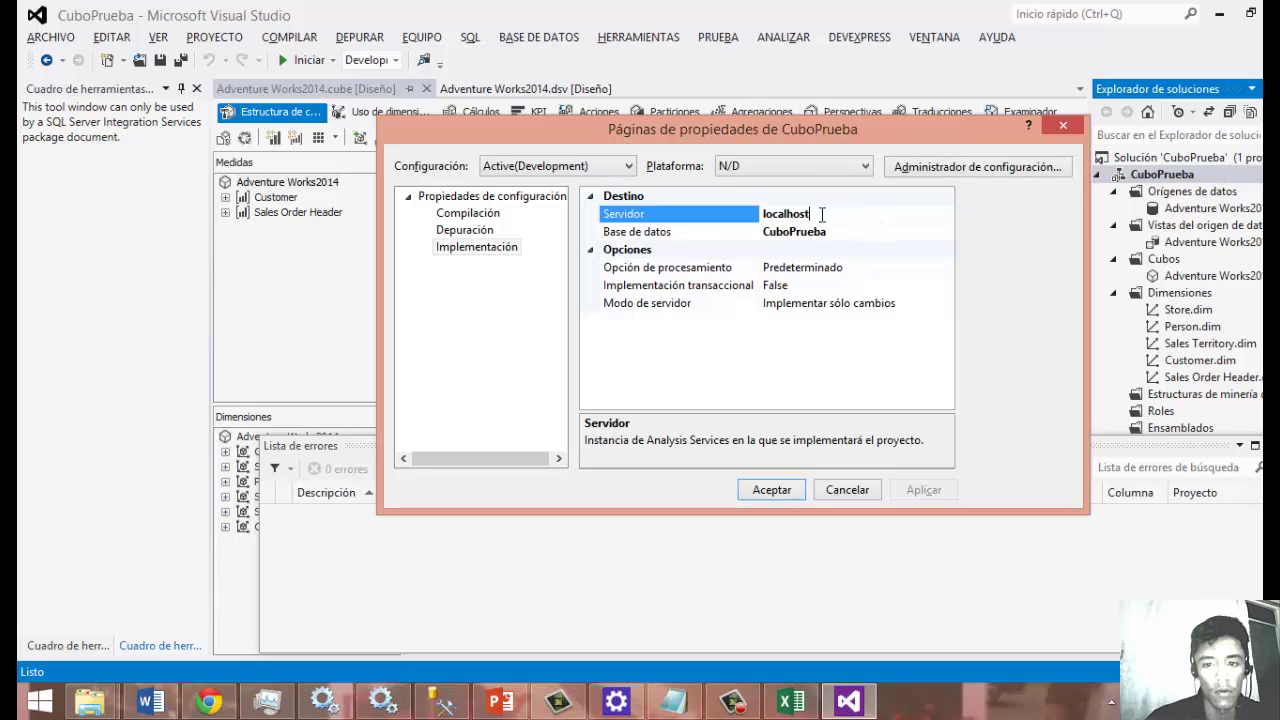
drag(822, 214, 728, 208)
text(KATFER\KATFER)
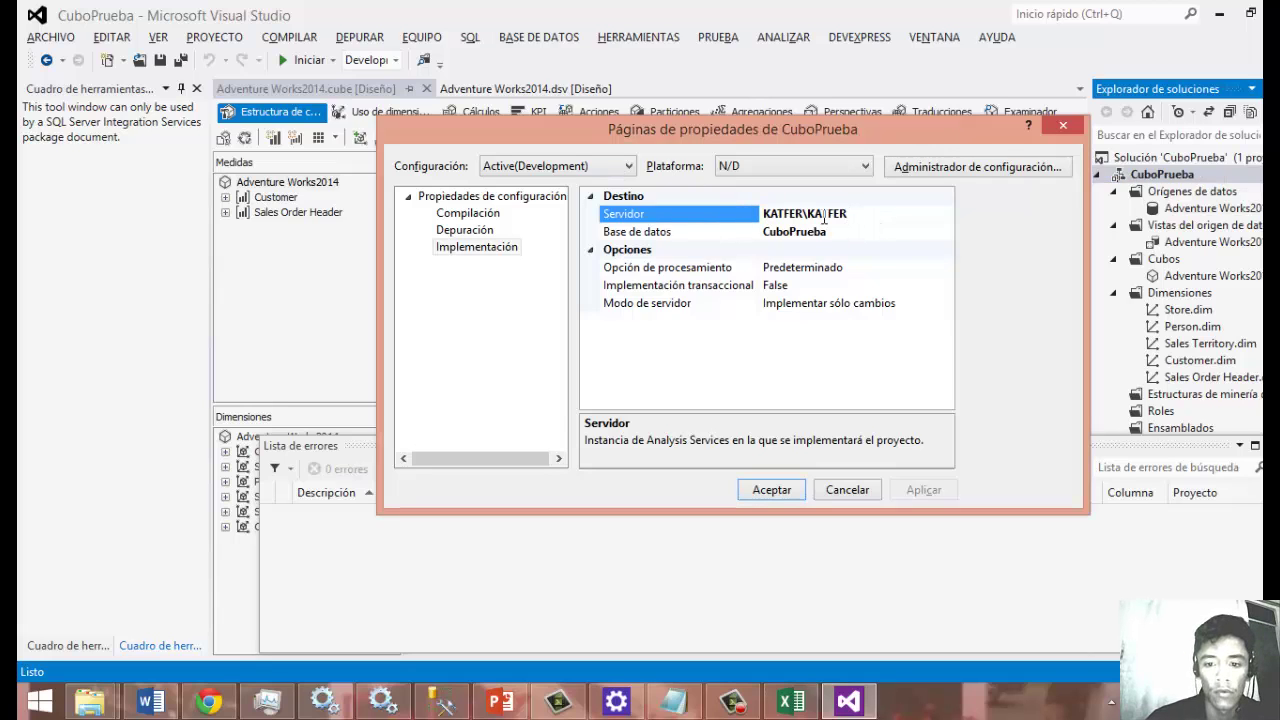
click(779, 490)
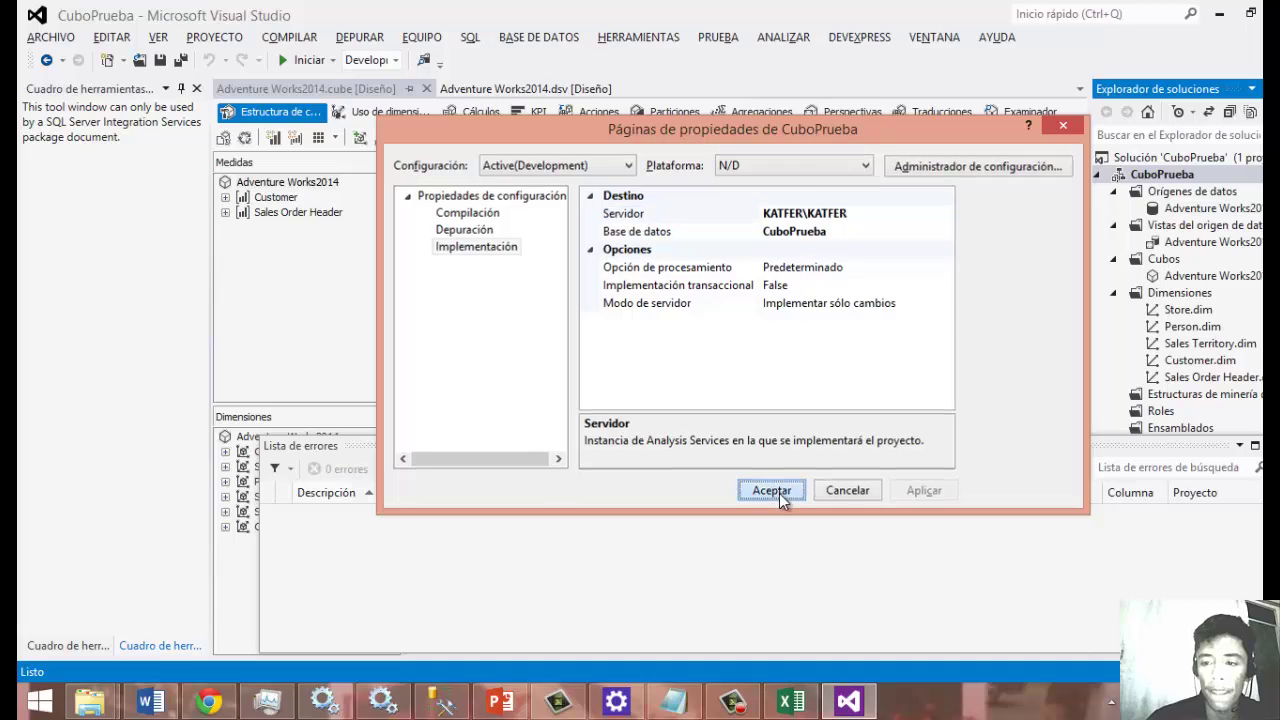
Build the solution (3 warnings), then deploy and fully process the Adventure Works2014 cube.
click(298, 40)
click(307, 58)
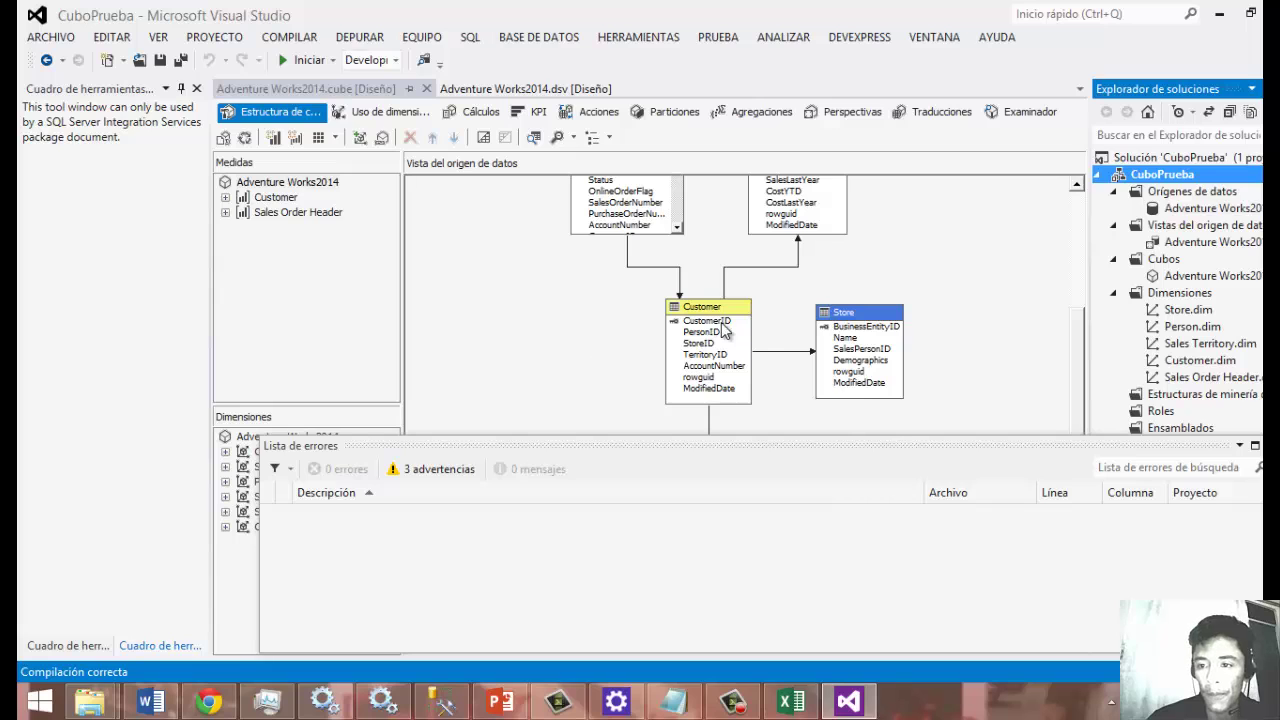
right_click(1182, 278)
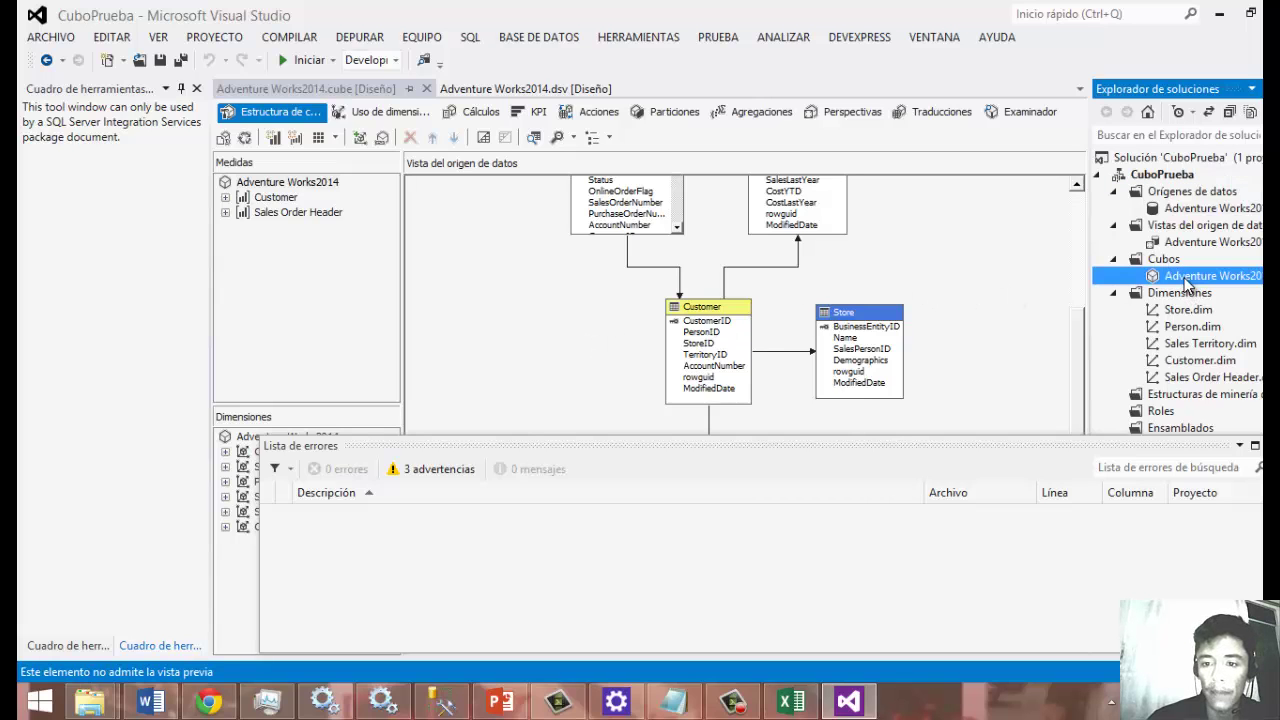
click(996, 316)
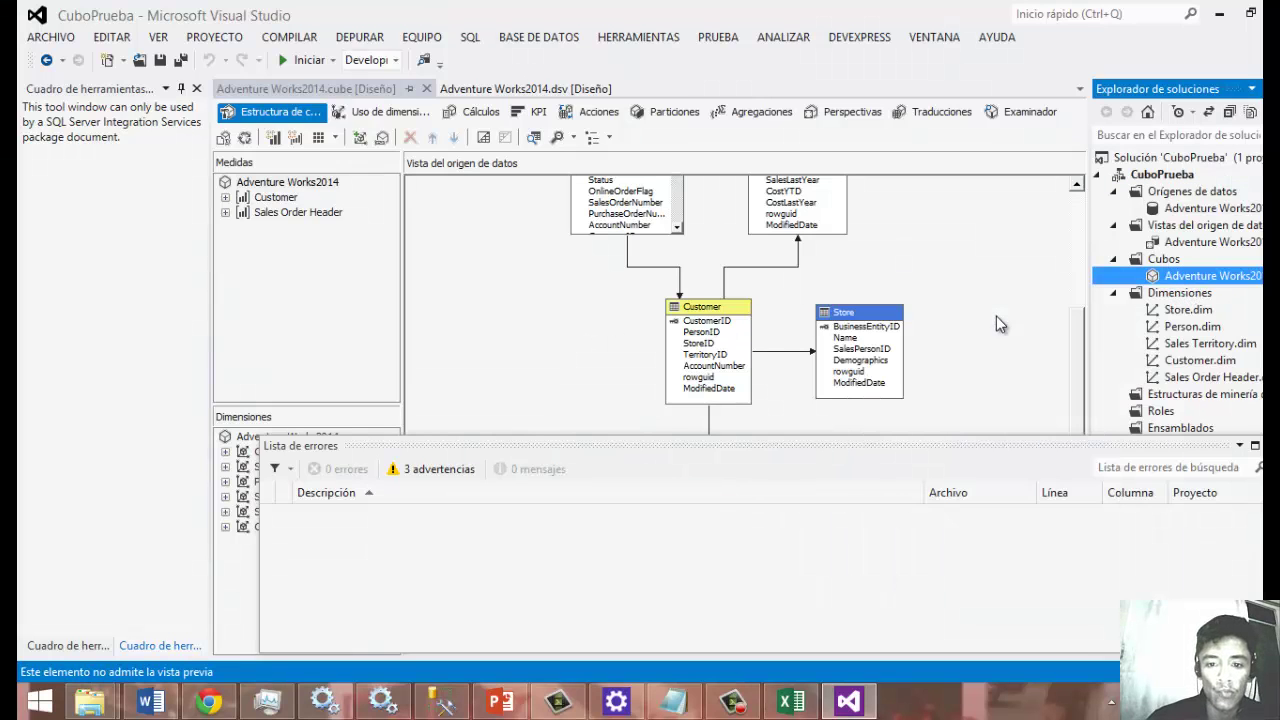
click(752, 381)
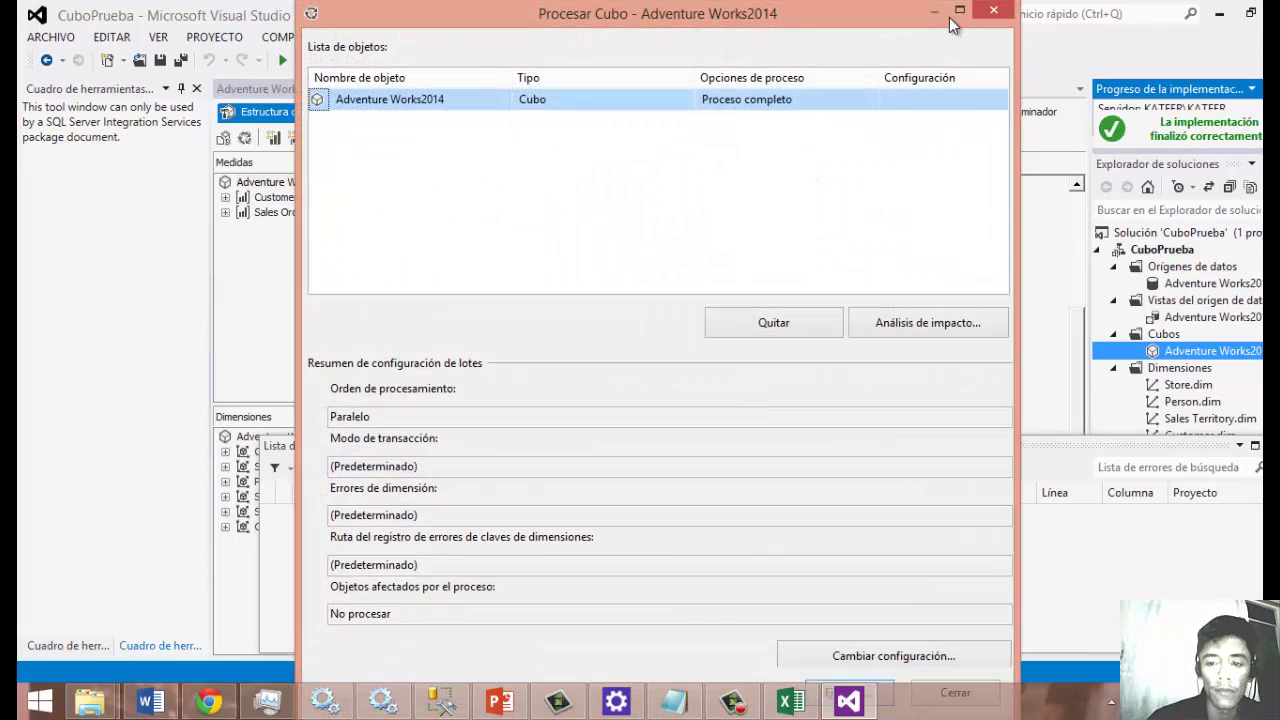
click(955, 14)
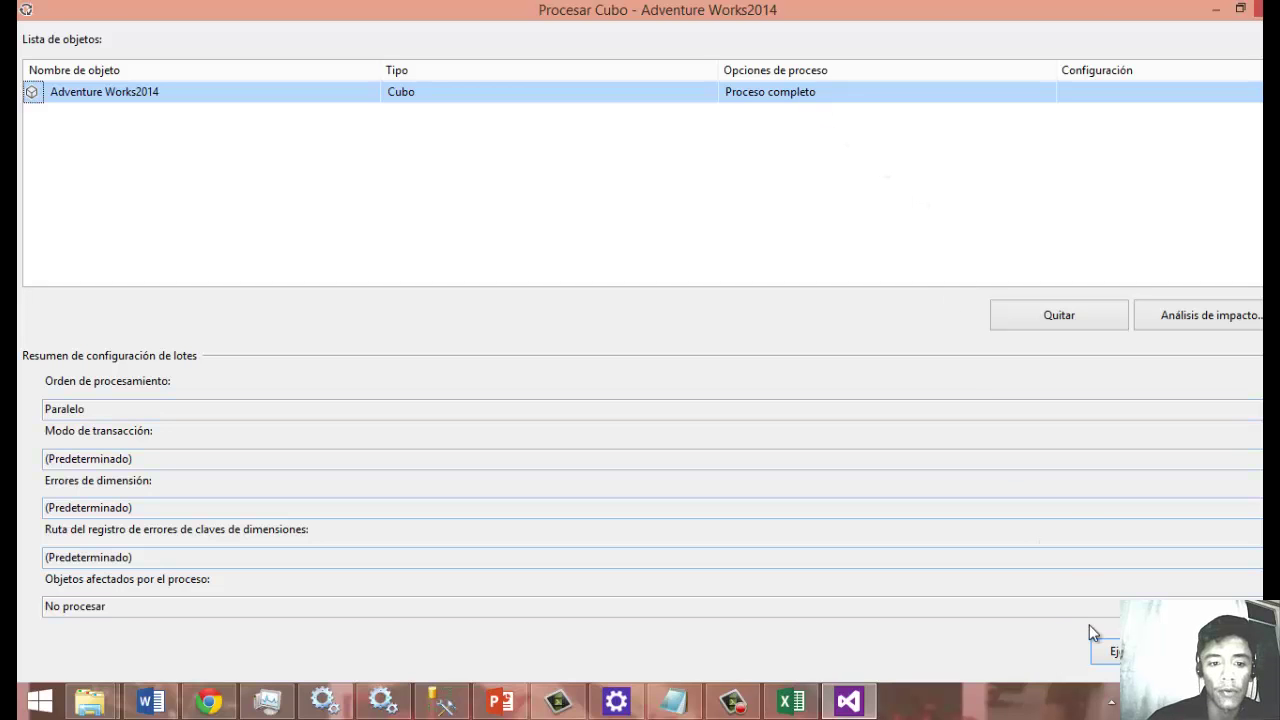
click(1110, 652)
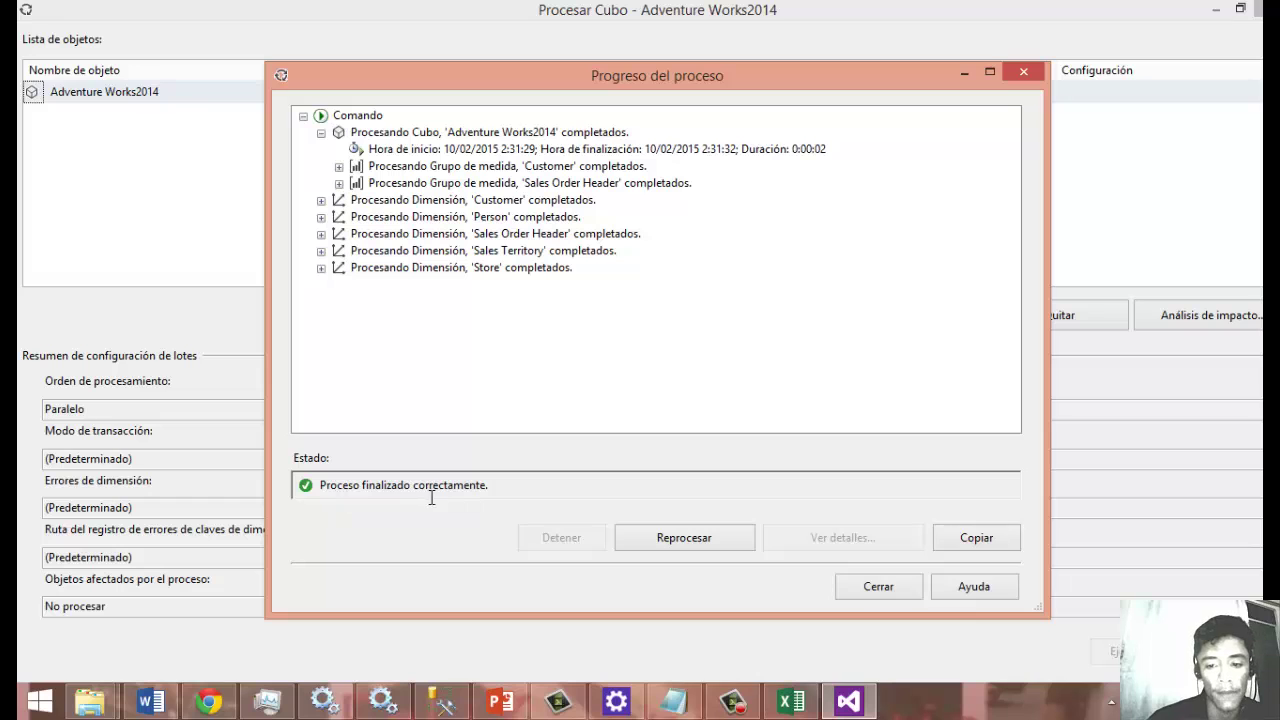
click(878, 588)
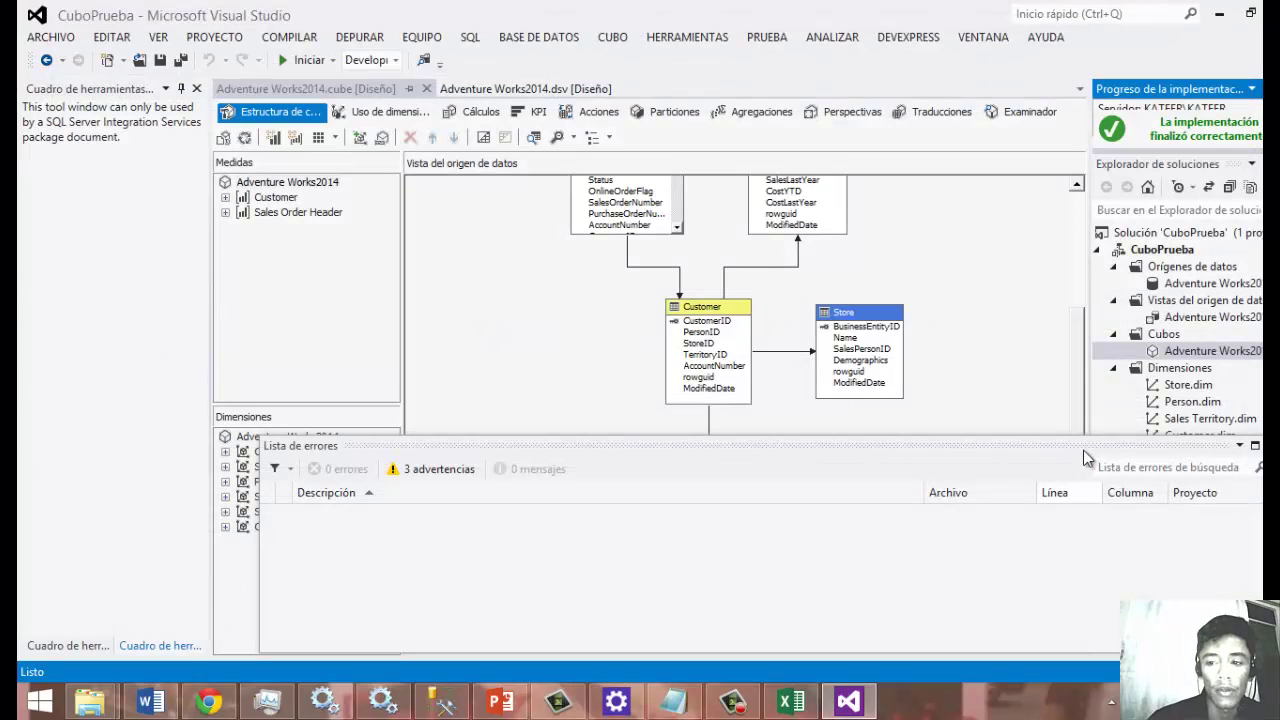
Launch Excel 2013 by searching 'exce' from the Start screen.
drag(1084, 335, 1084, 303)
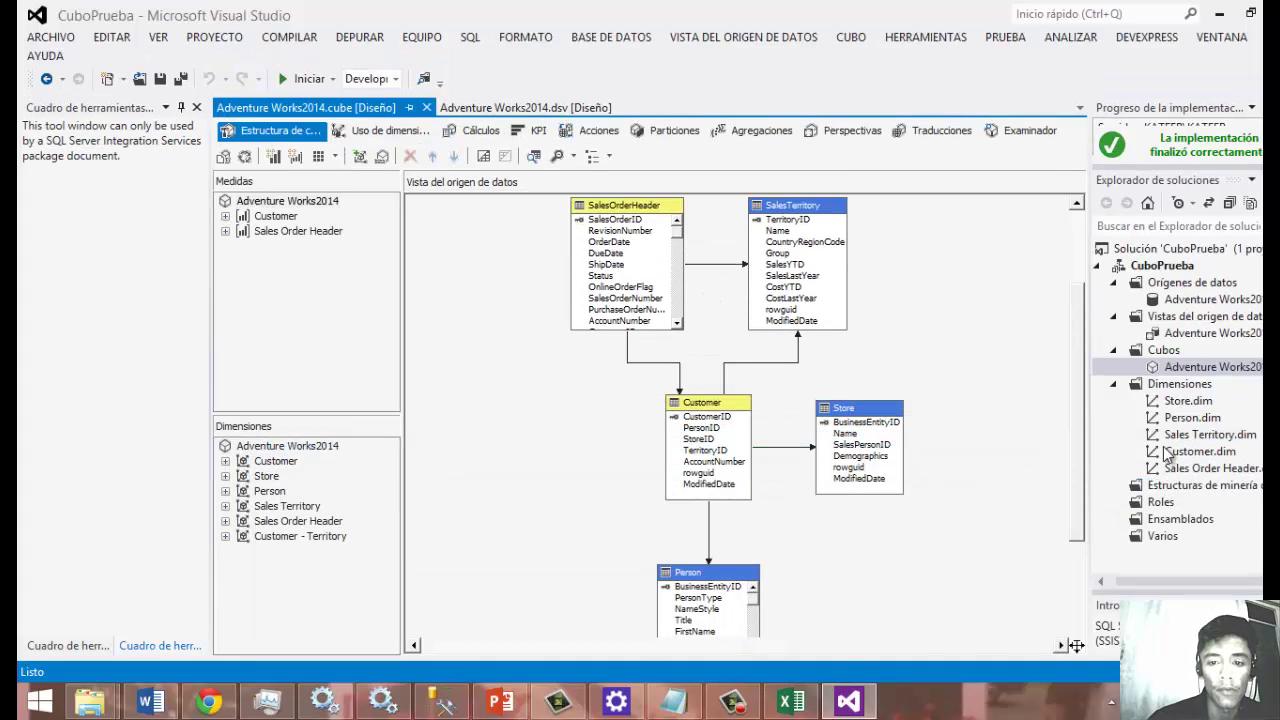
drag(1077, 507, 1075, 440)
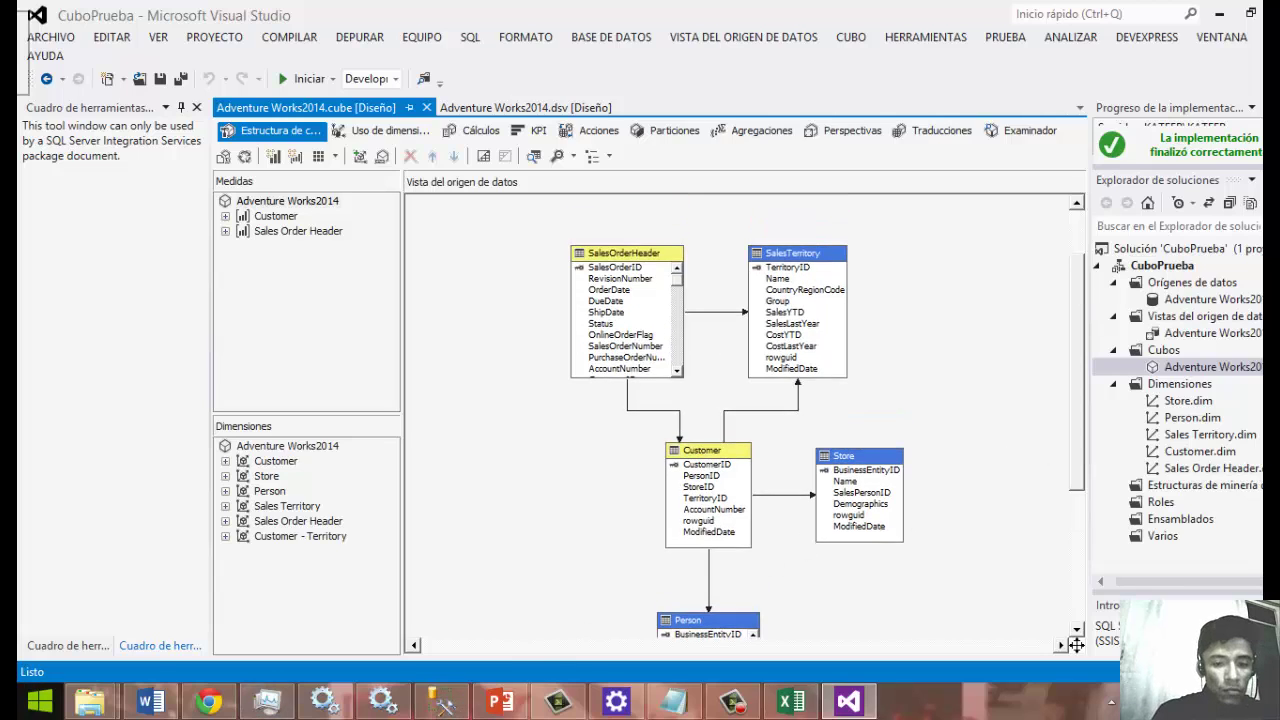
click(40, 701)
text(excel 2013)
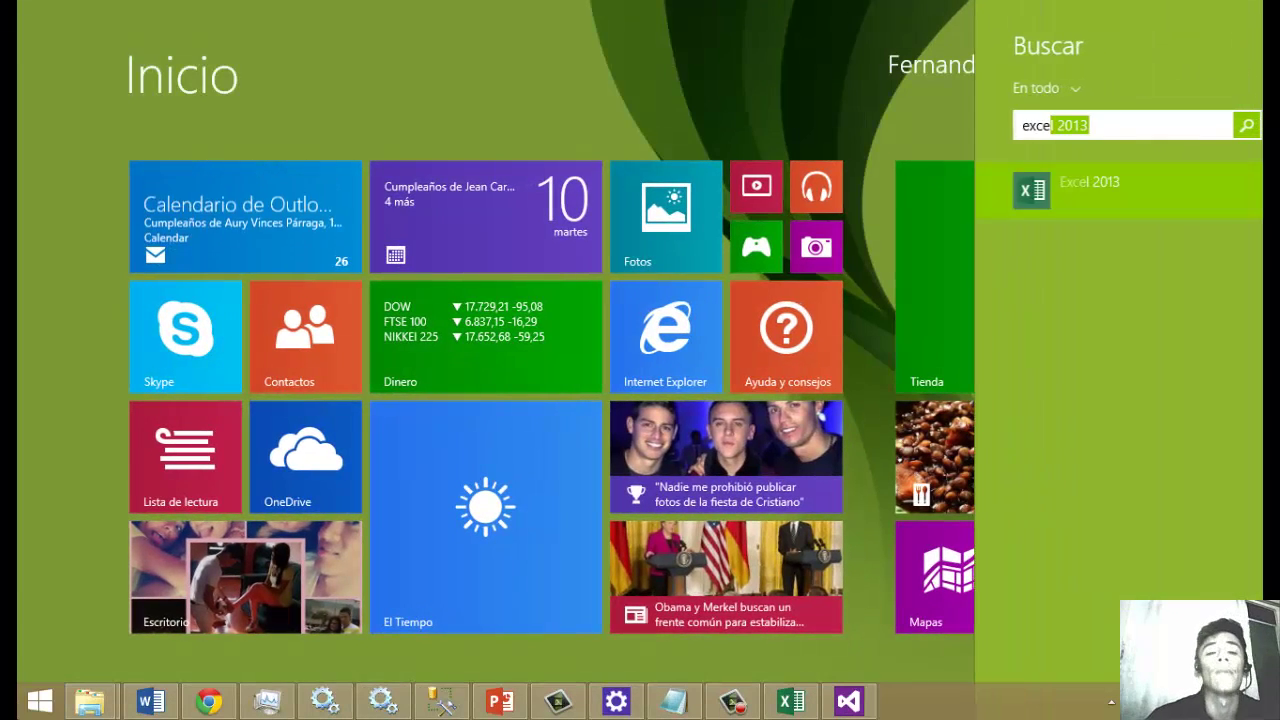
key(Return)
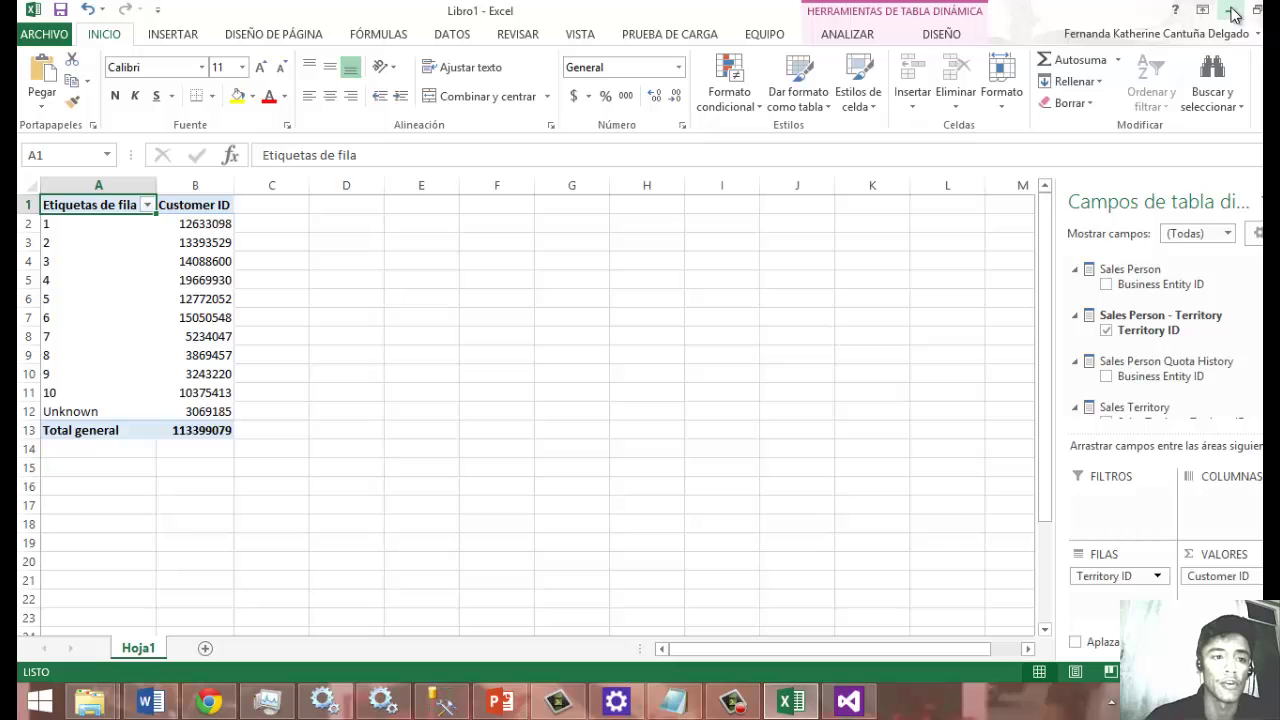
Create a new blank workbook, Libro2.
click(28, 34)
click(80, 121)
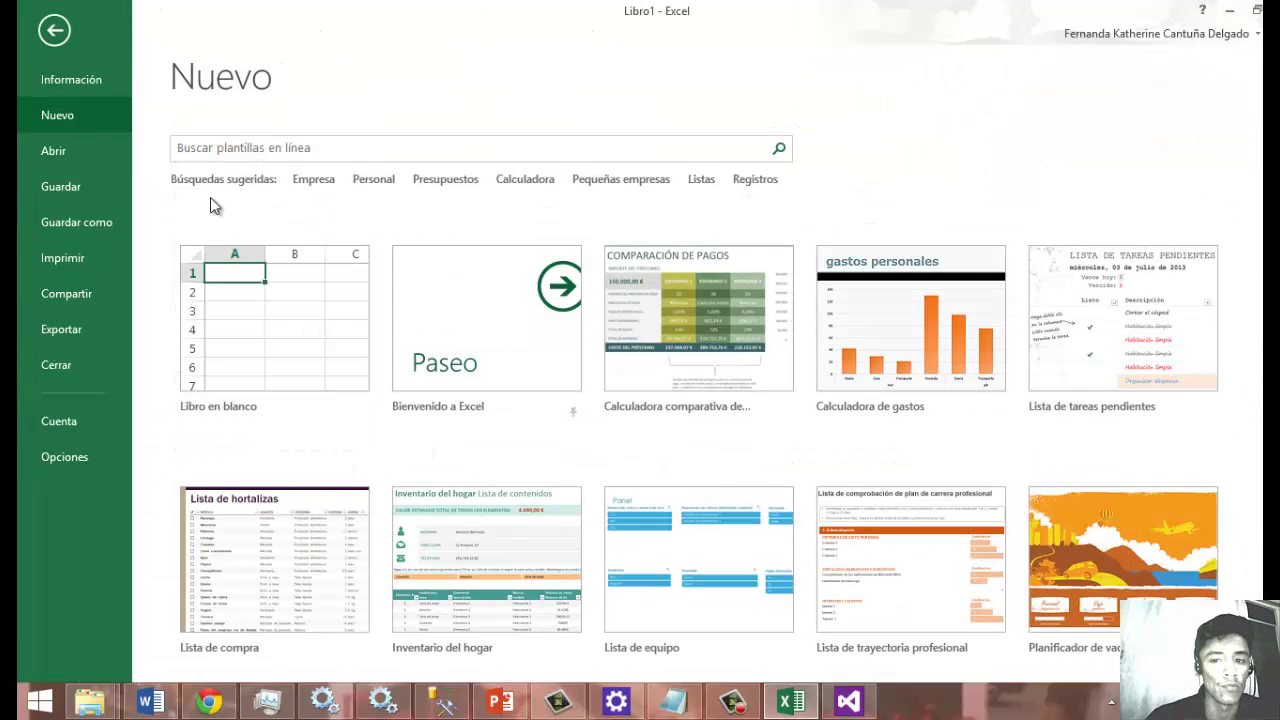
click(277, 323)
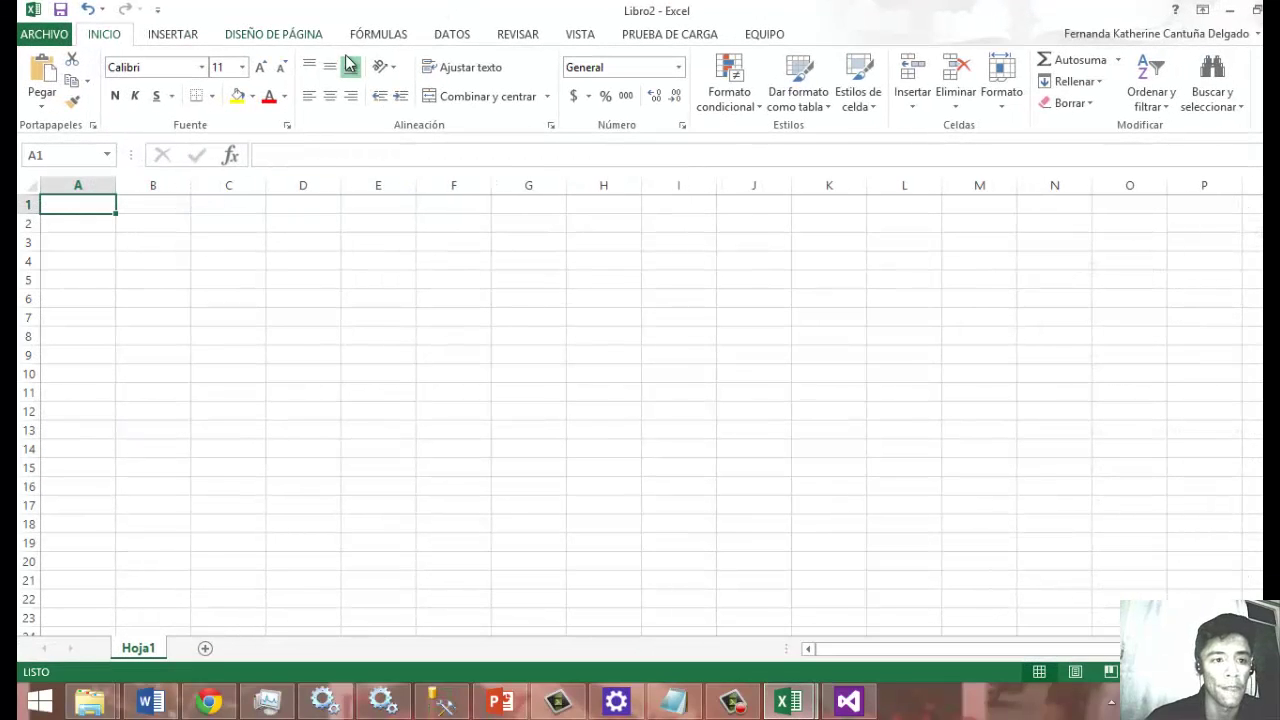
Start a From Analysis Services data connection in the Data Connection Wizard.
click(452, 34)
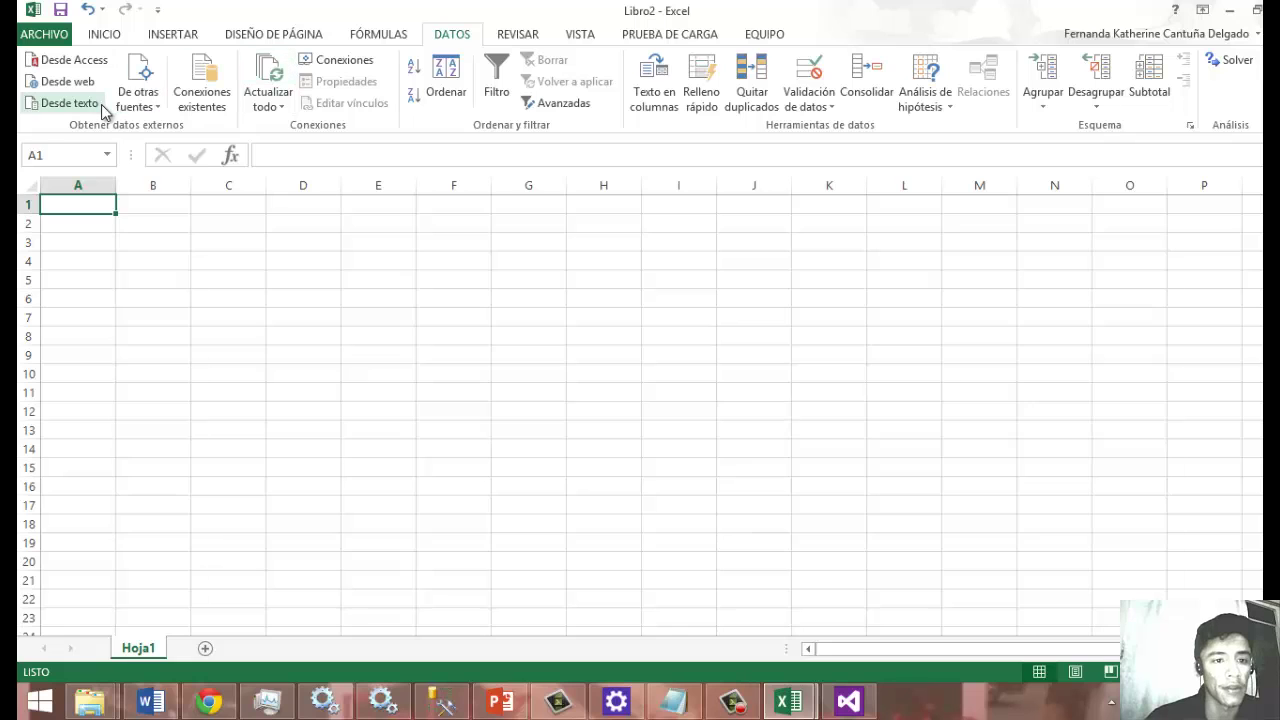
click(139, 95)
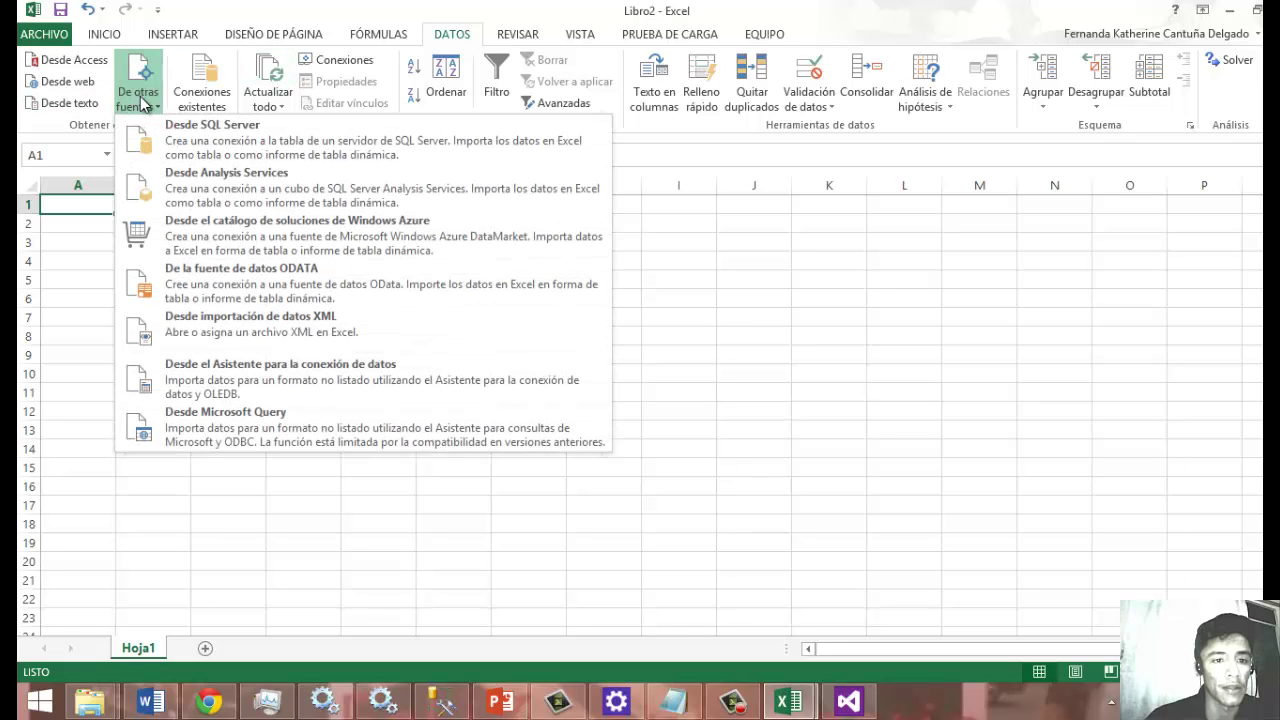
click(193, 192)
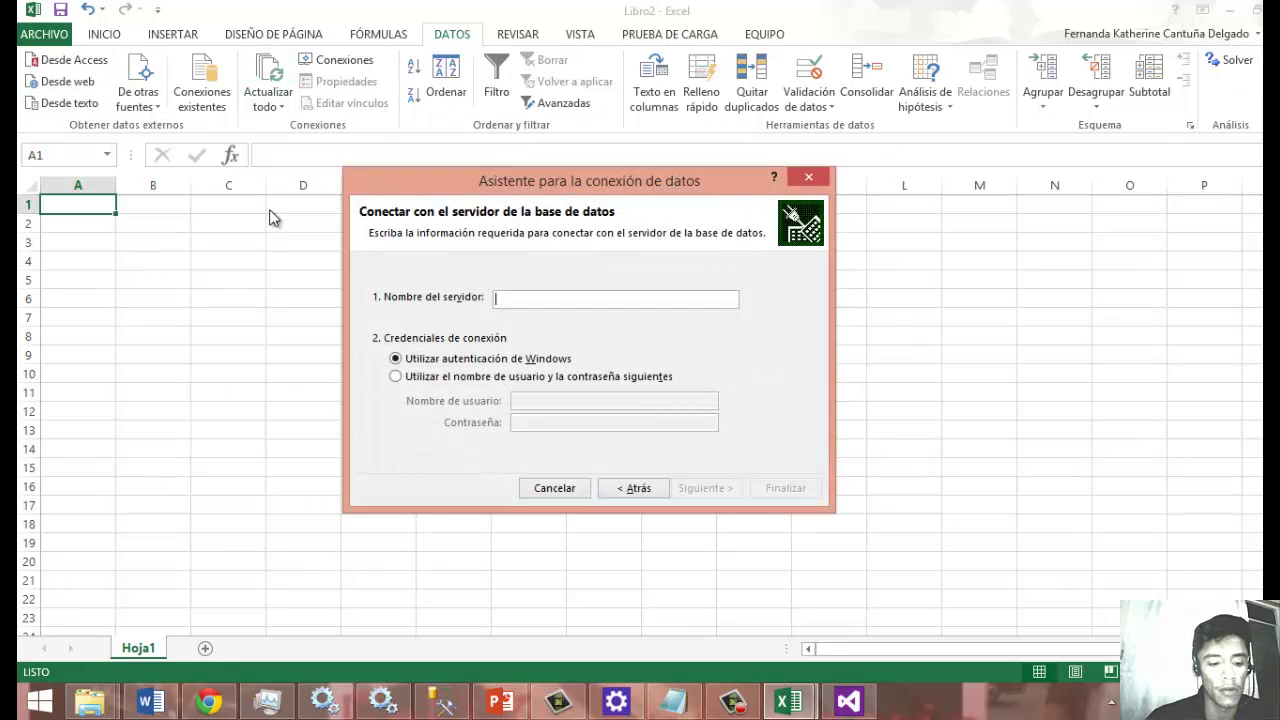
Paste the server name copied from Management Studio into the wizard and continue.
key(alt+Tab)
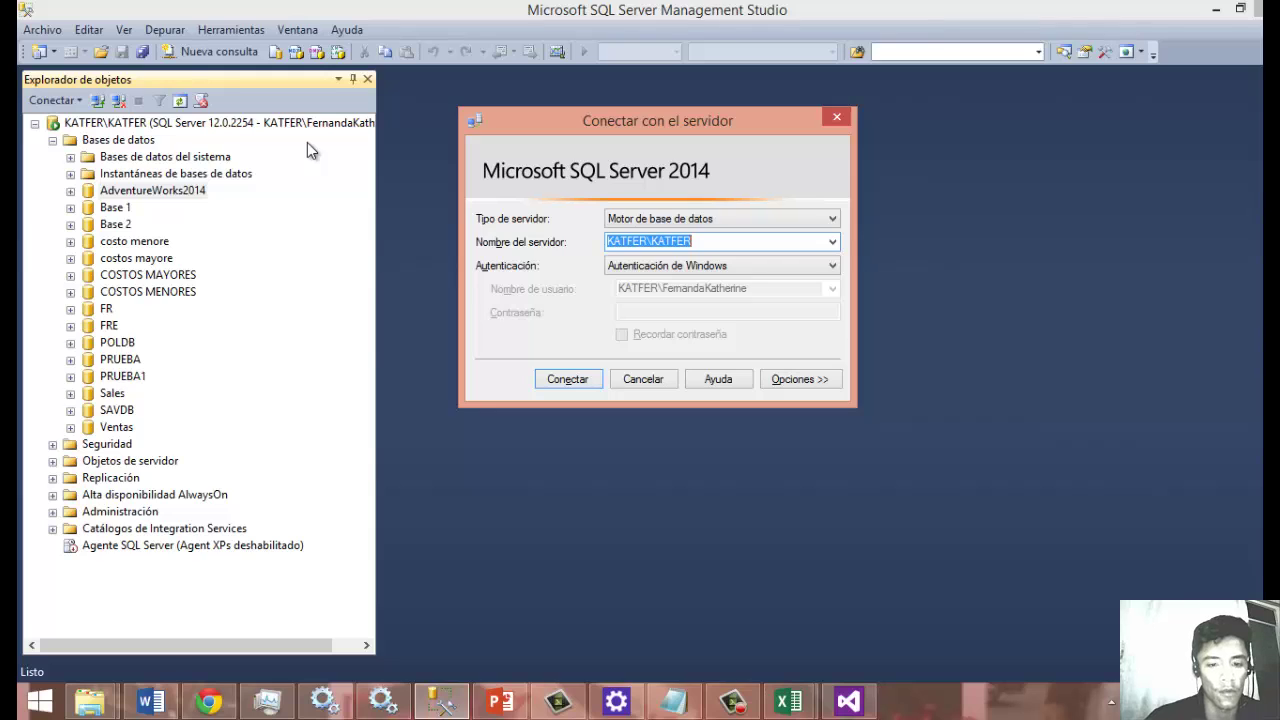
key(alt+Tab)
text(KATFER\KATFER)
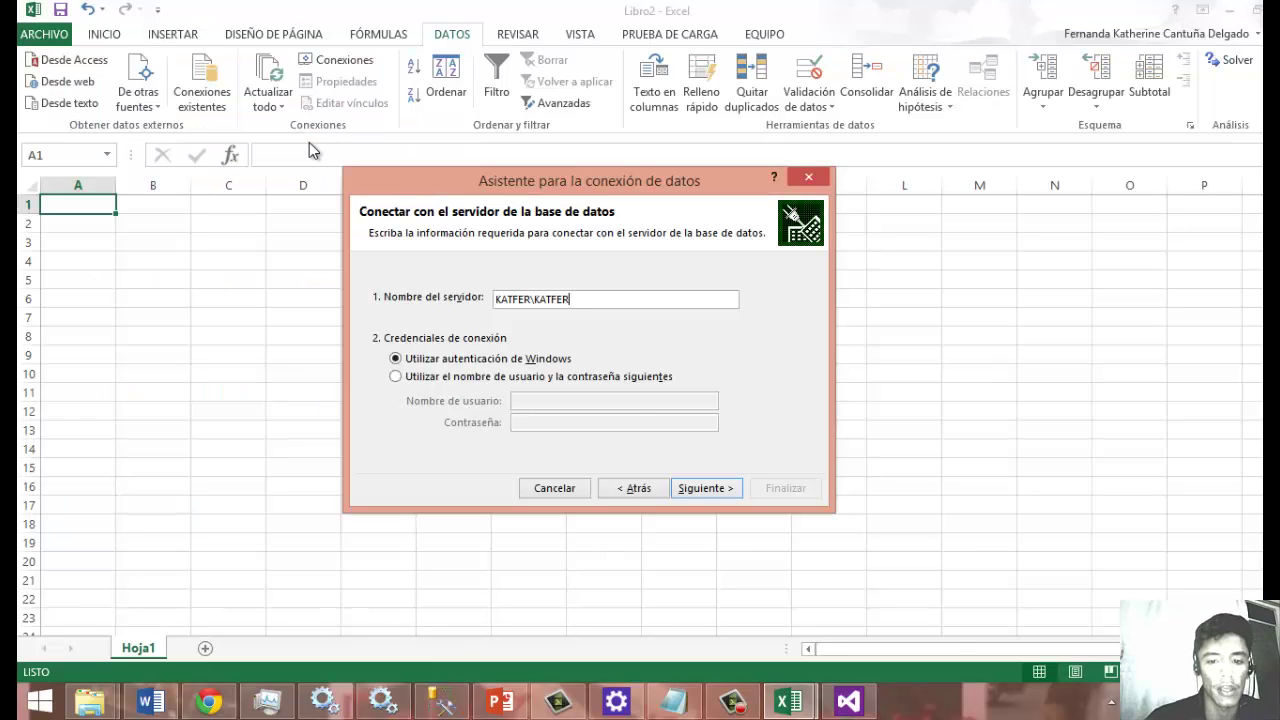
click(707, 489)
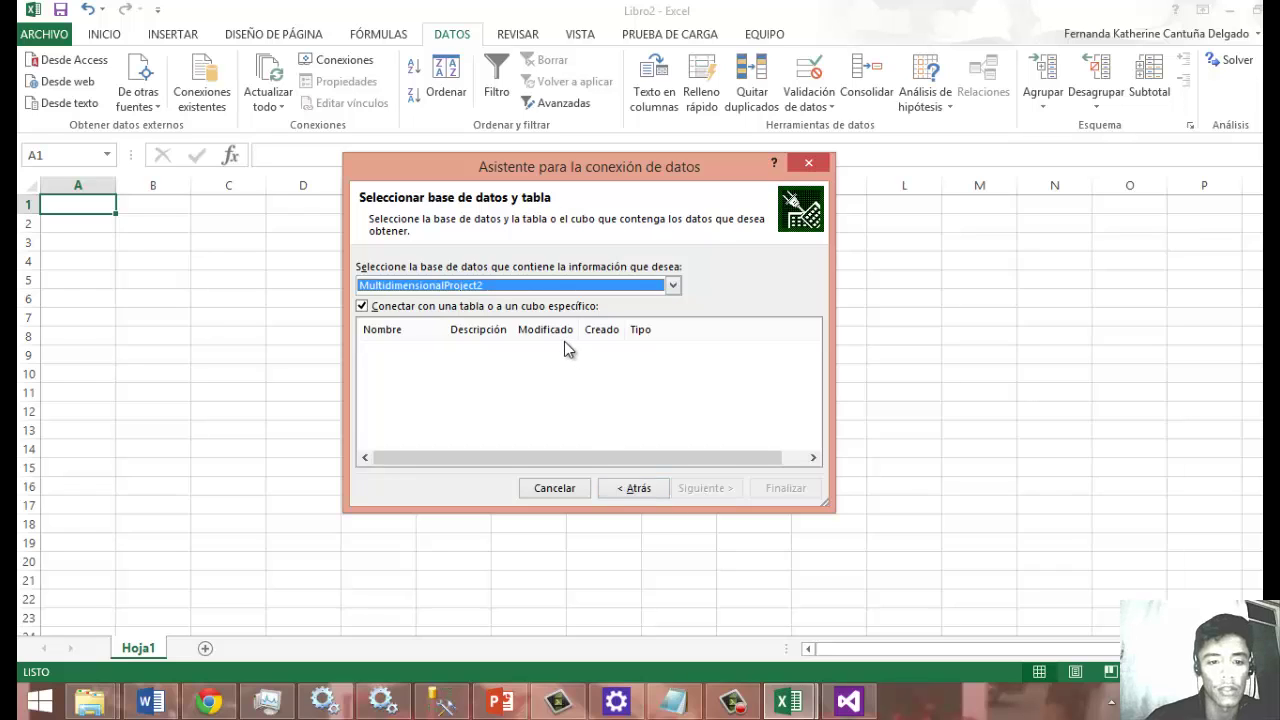
Choose the CuboPrueba database and Adventure Works2014 cube, and save the connection.
click(673, 285)
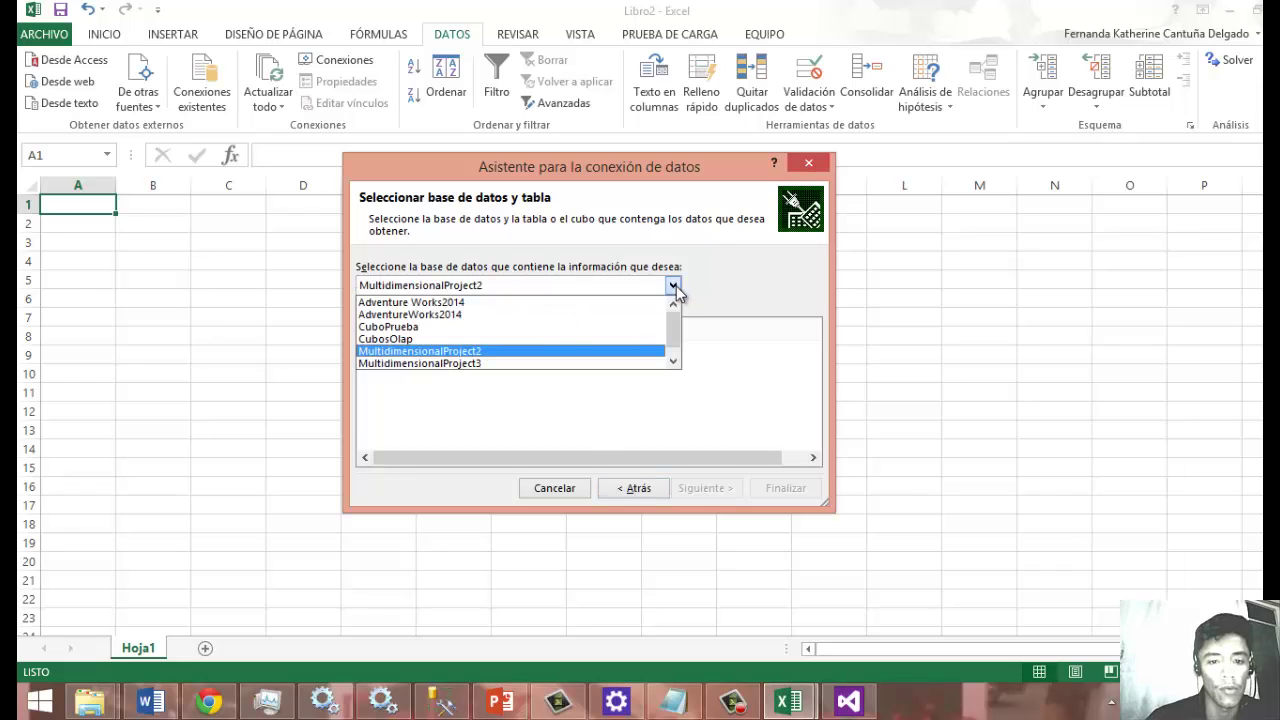
click(550, 326)
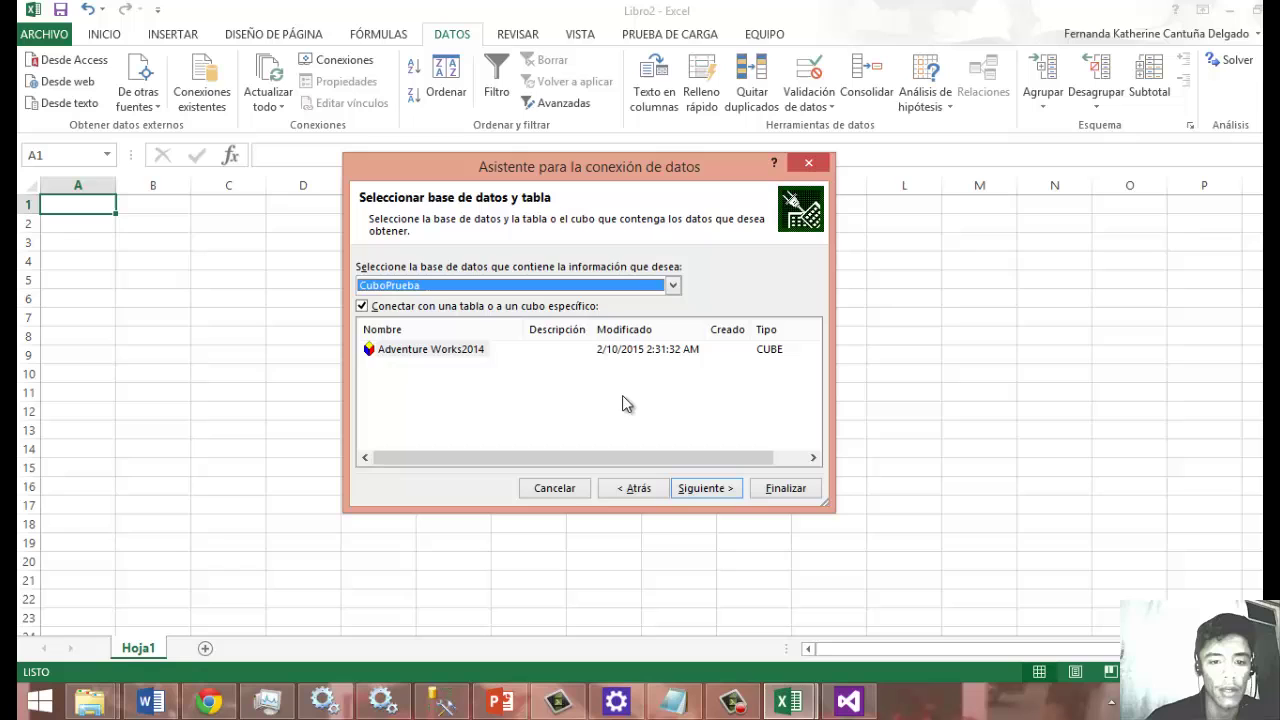
click(544, 345)
click(449, 356)
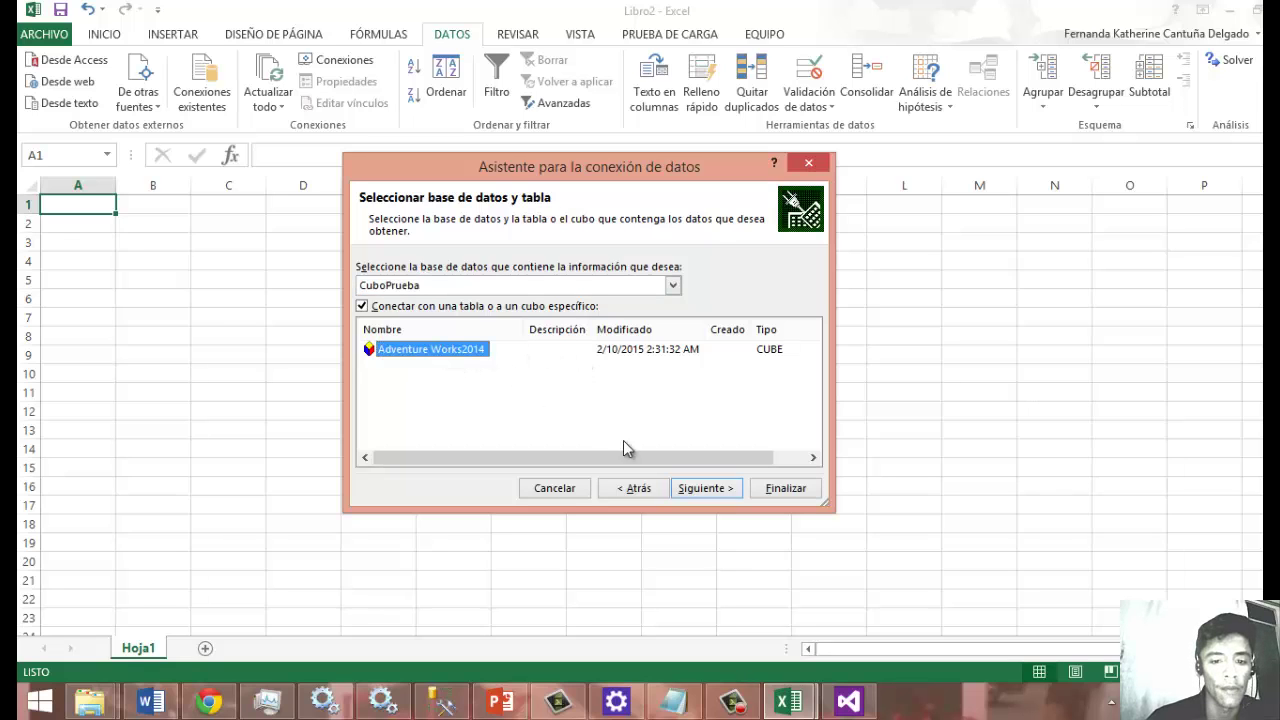
click(705, 489)
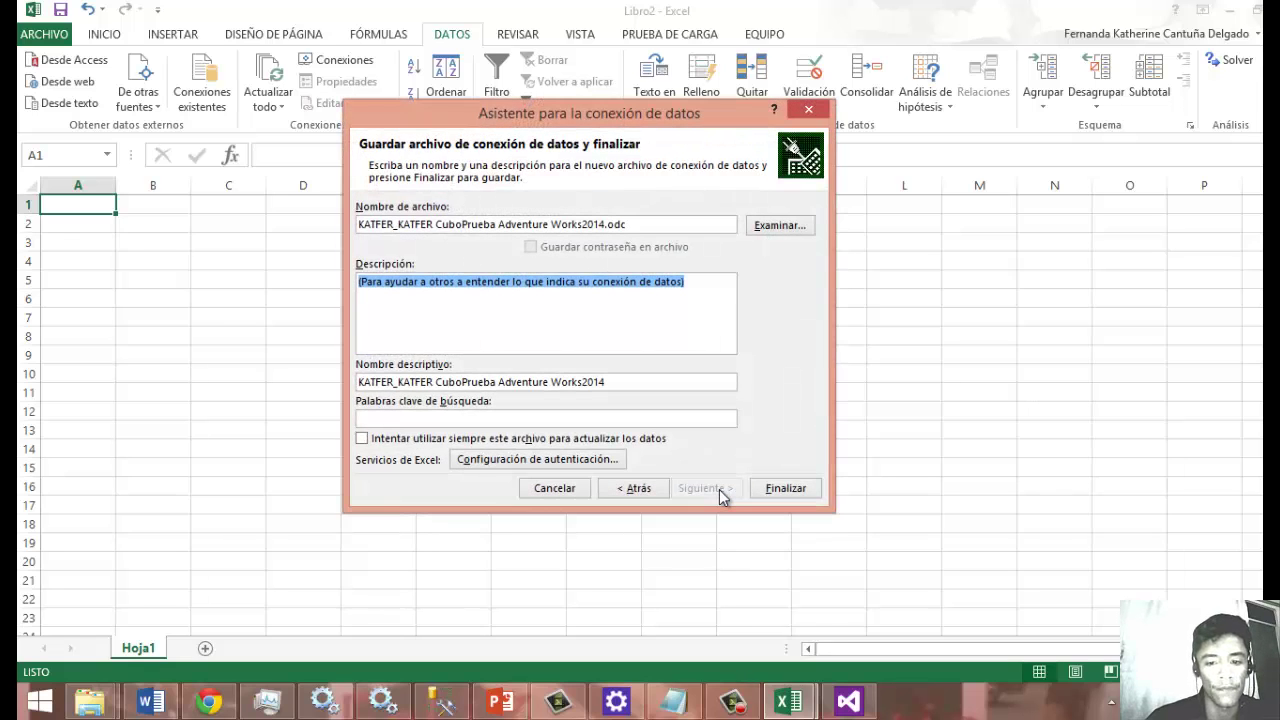
click(780, 489)
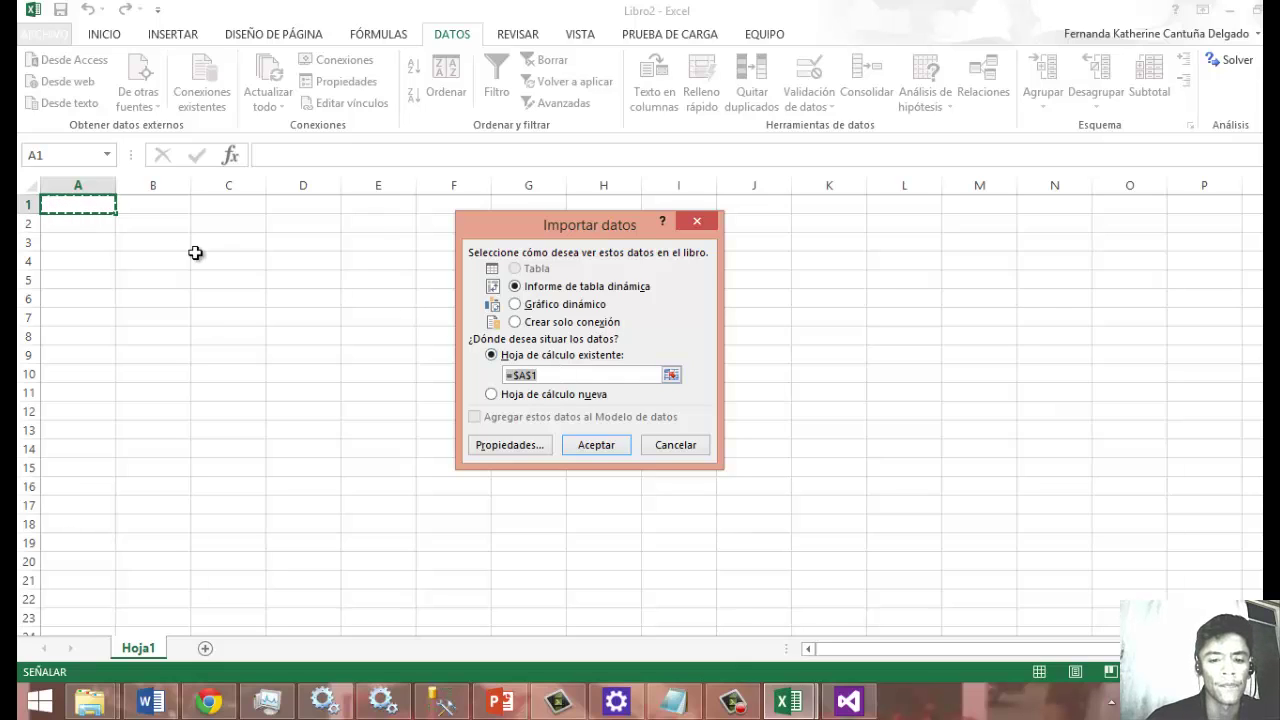
Insert a pivot table at $A$1 with Customer ID and Territory ID rows and Recuento Customer values.
click(598, 447)
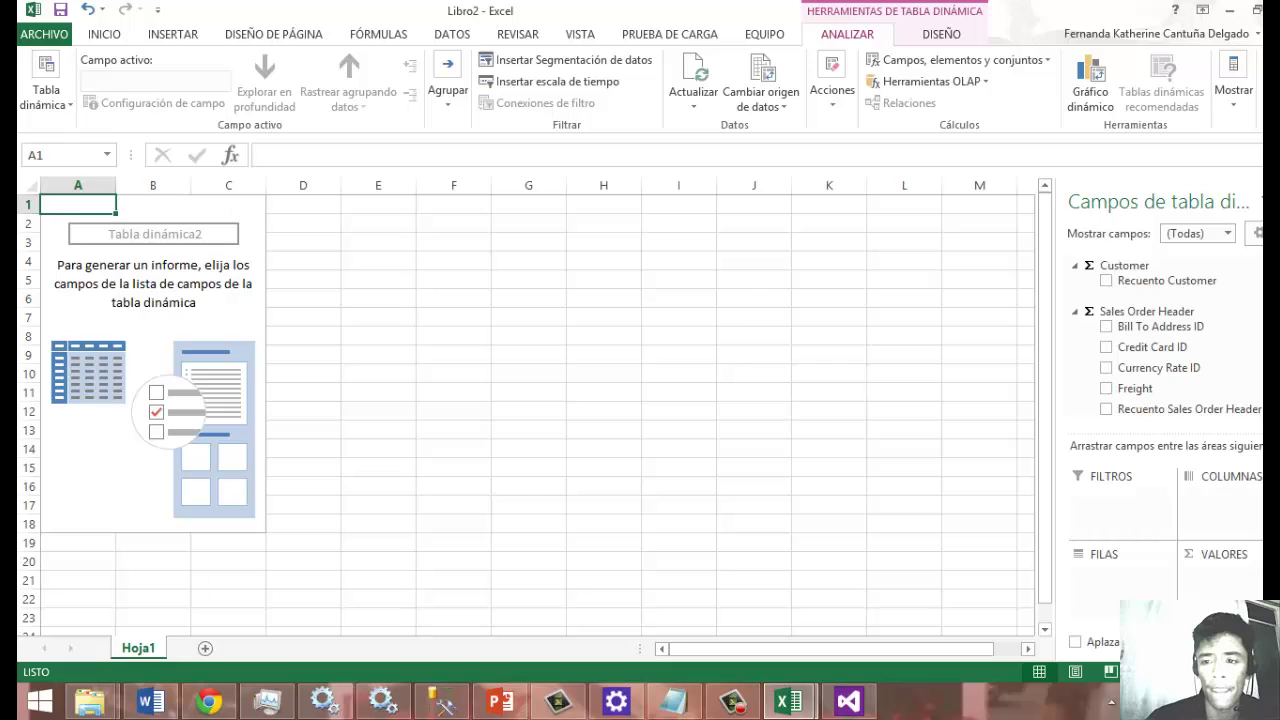
scroll(1165, 340, down, 5)
scroll(1165, 340, up, 2)
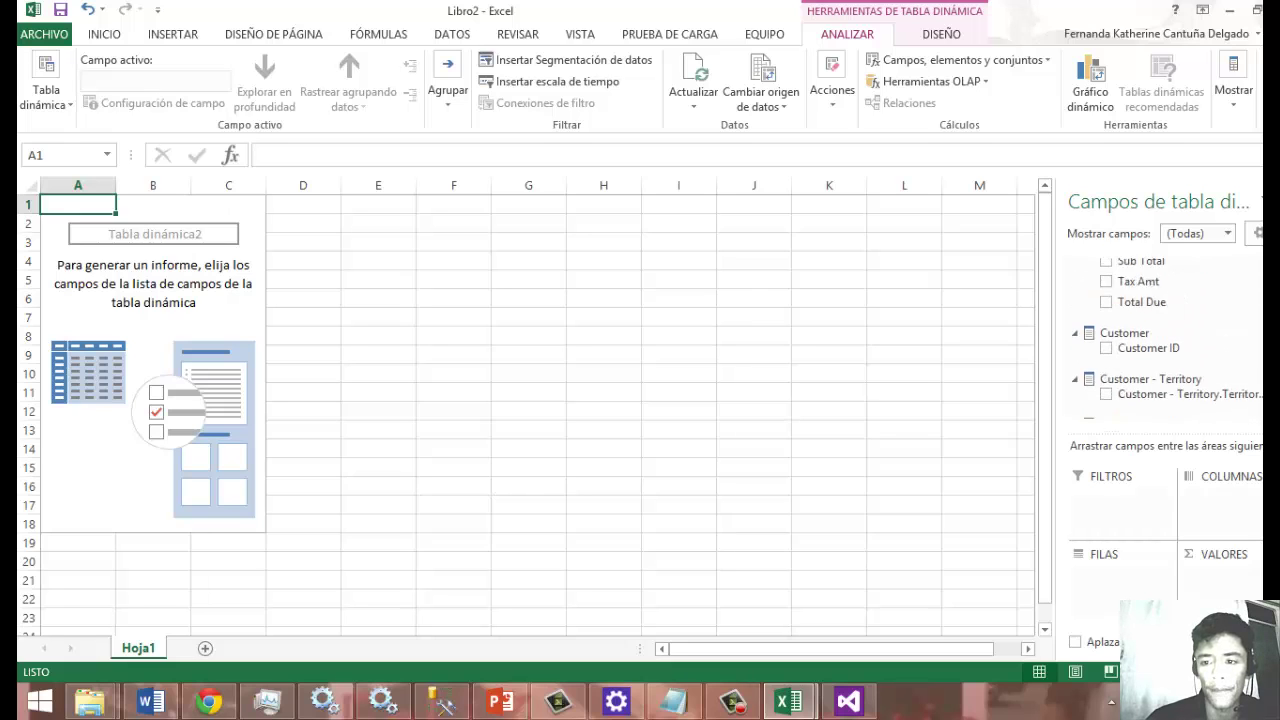
scroll(1165, 340, down, 1)
click(1106, 348)
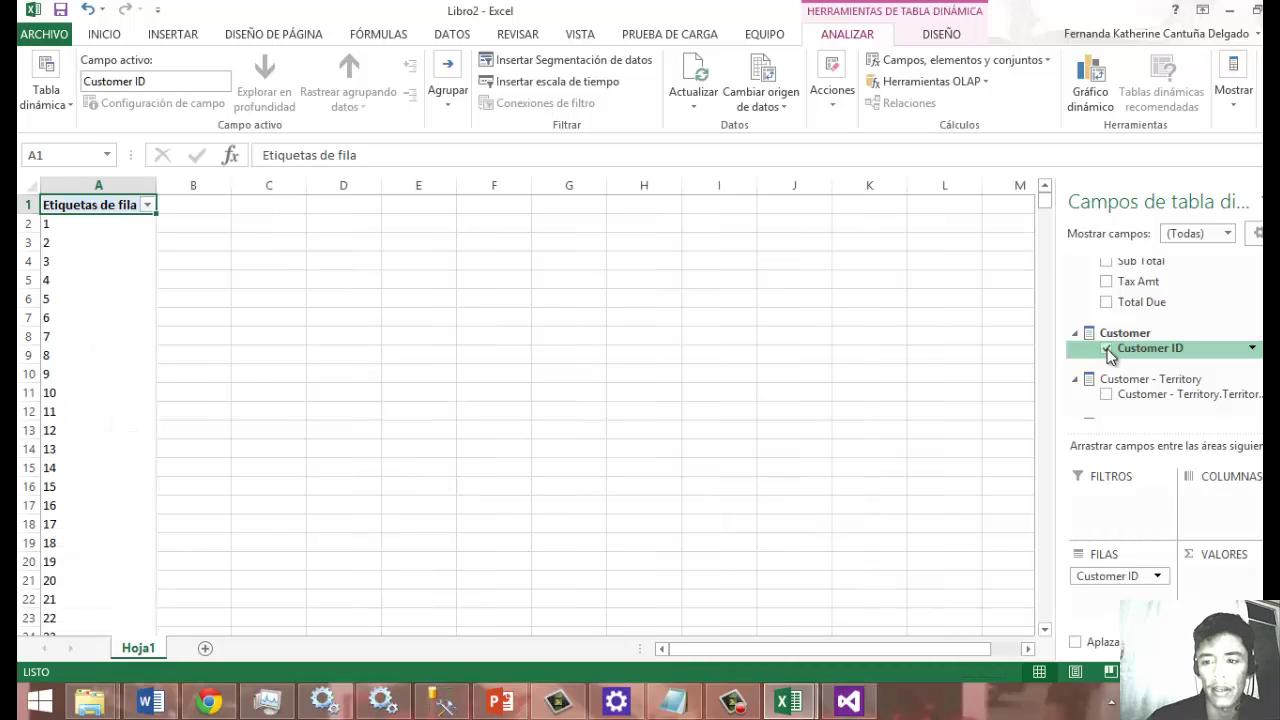
scroll(1110, 368, down, 2)
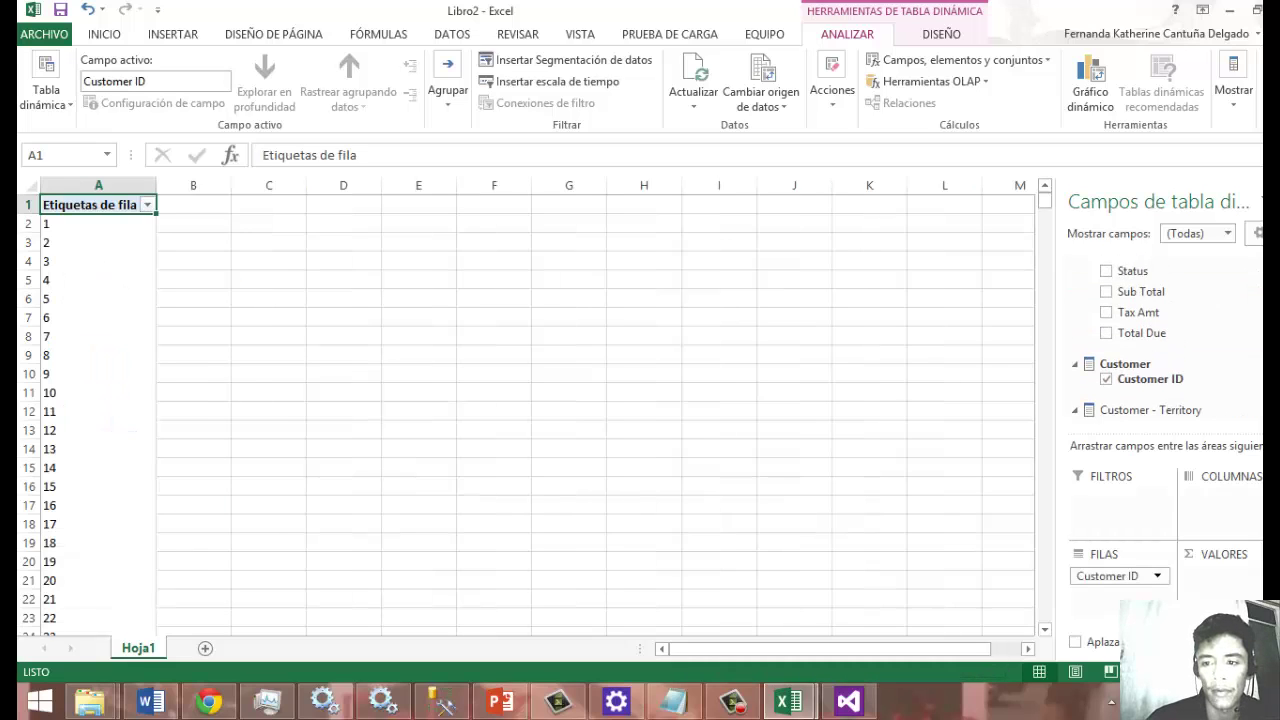
click(1106, 359)
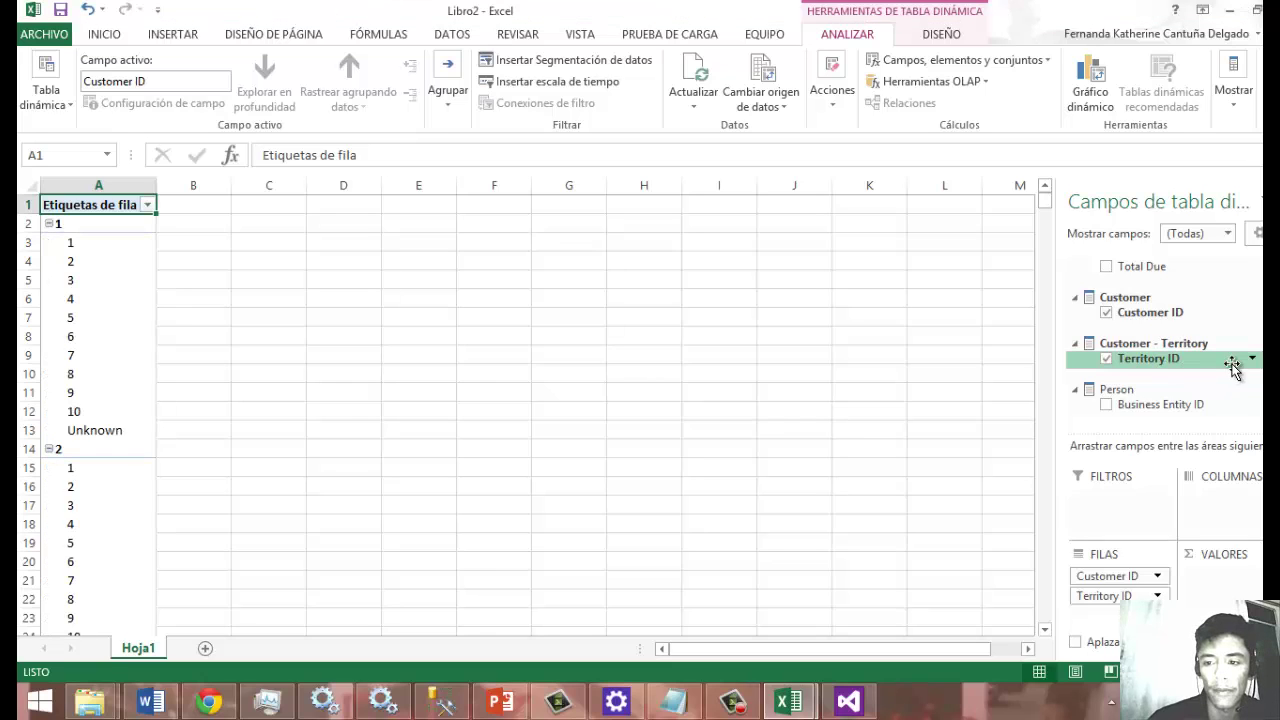
scroll(1110, 265, up, 5)
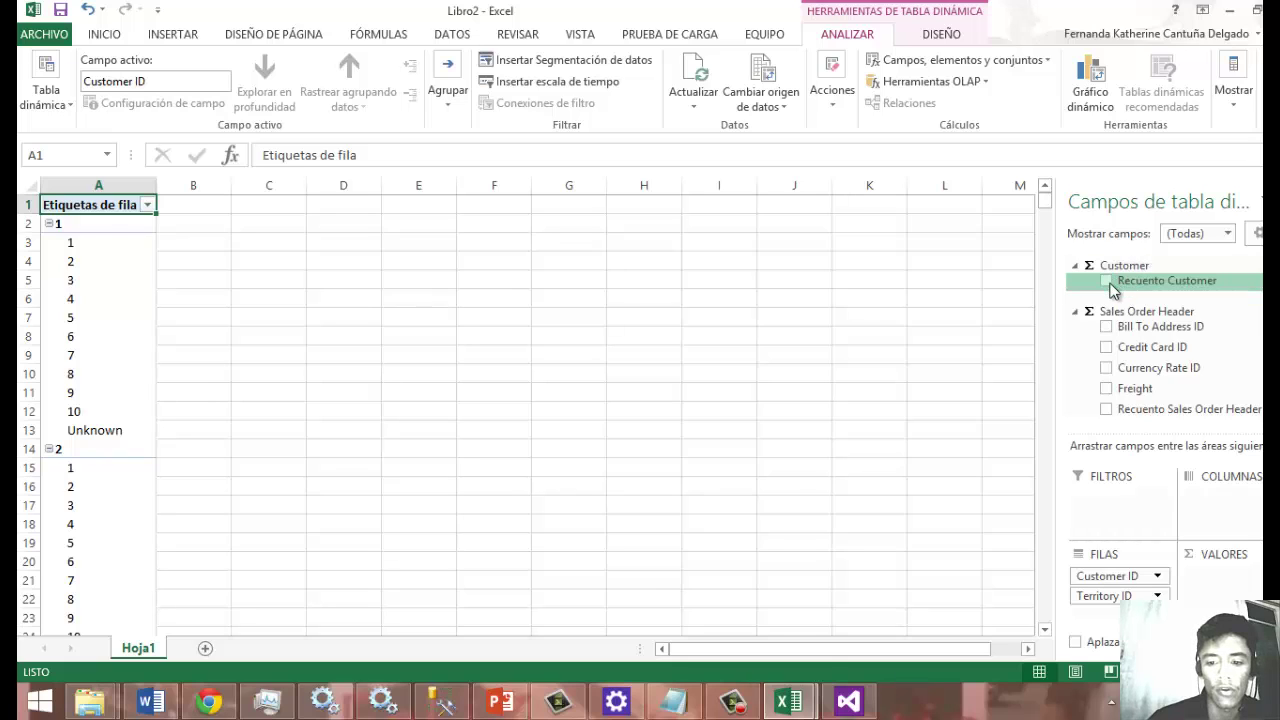
click(1107, 281)
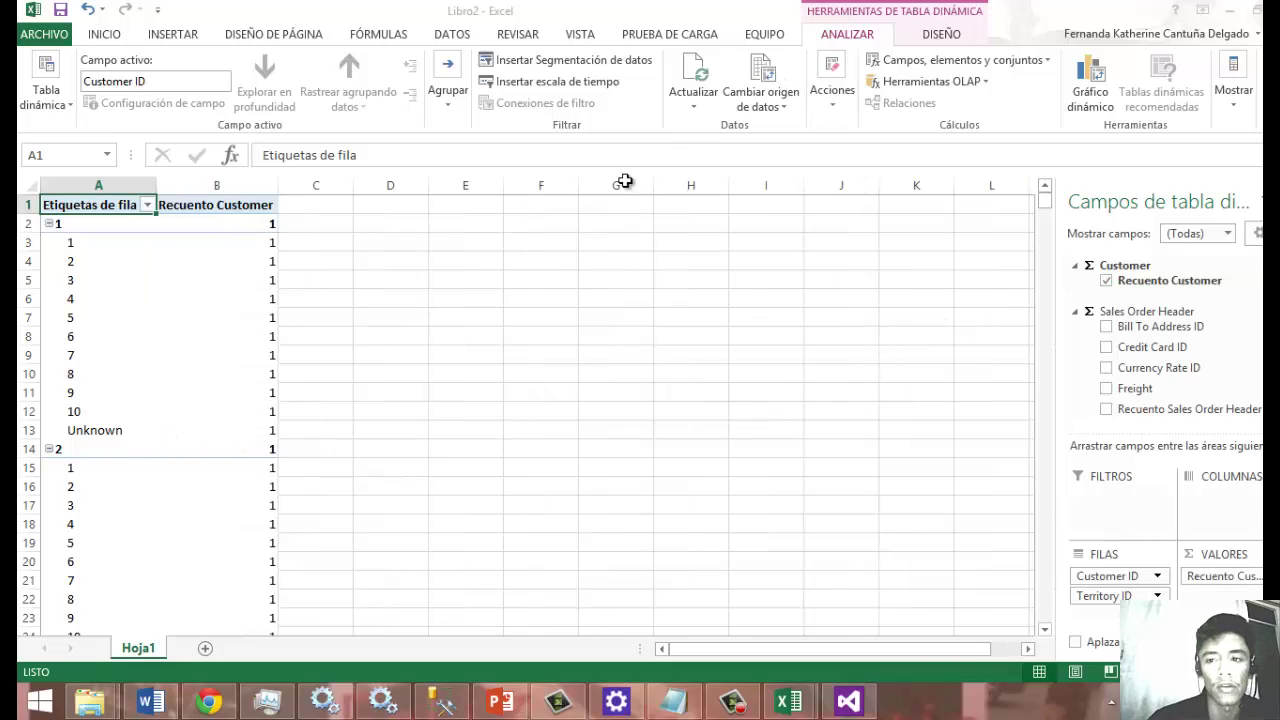
Insert a clustered column pivot chart from the pivot table.
click(1090, 85)
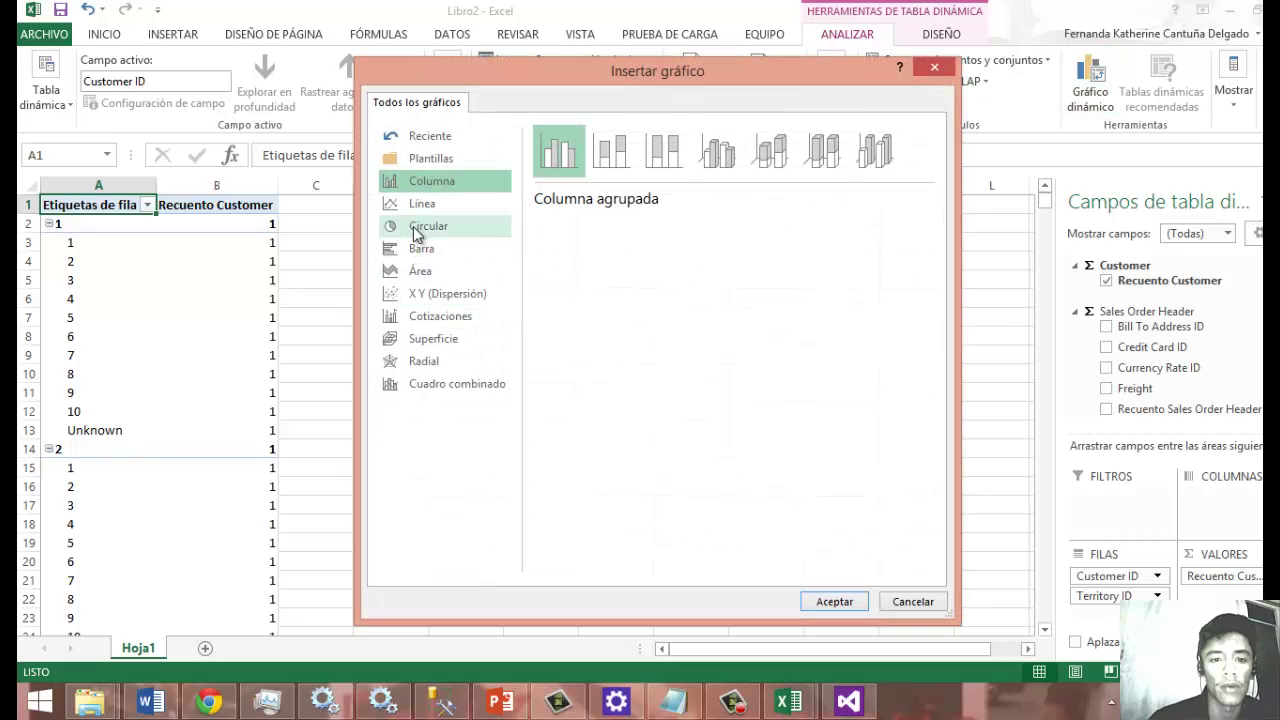
click(425, 226)
click(421, 183)
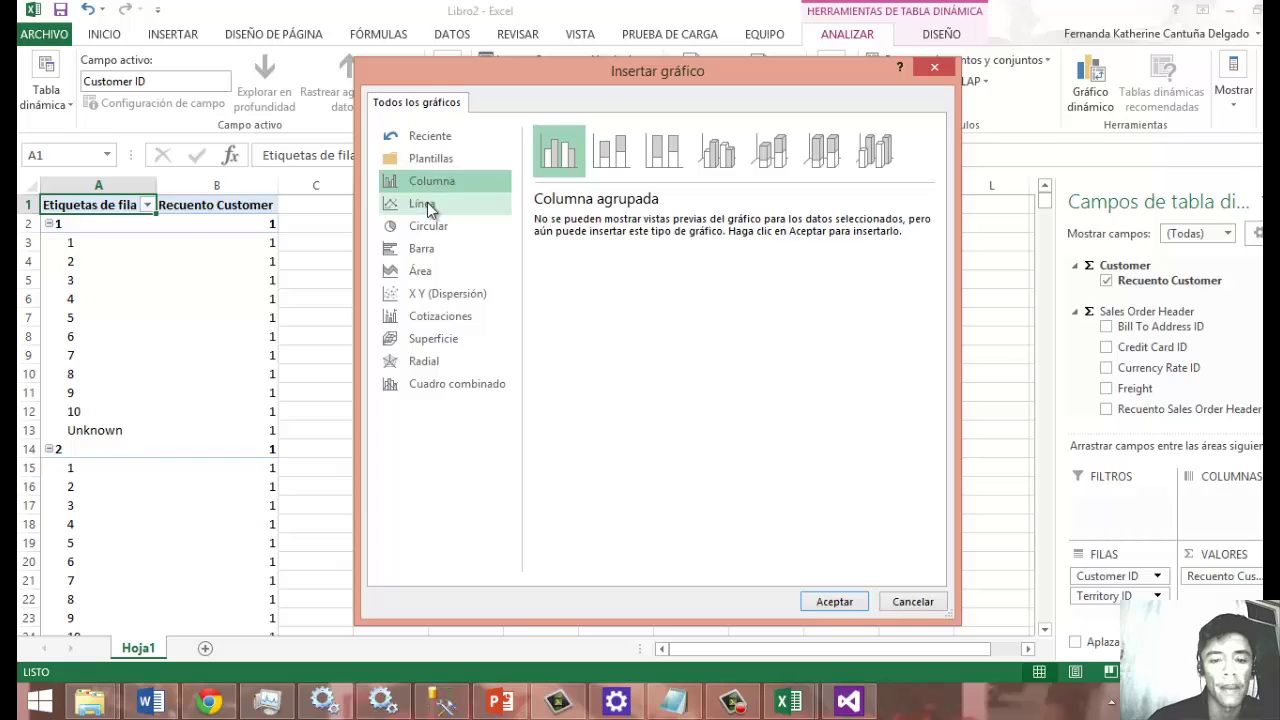
click(429, 203)
click(437, 184)
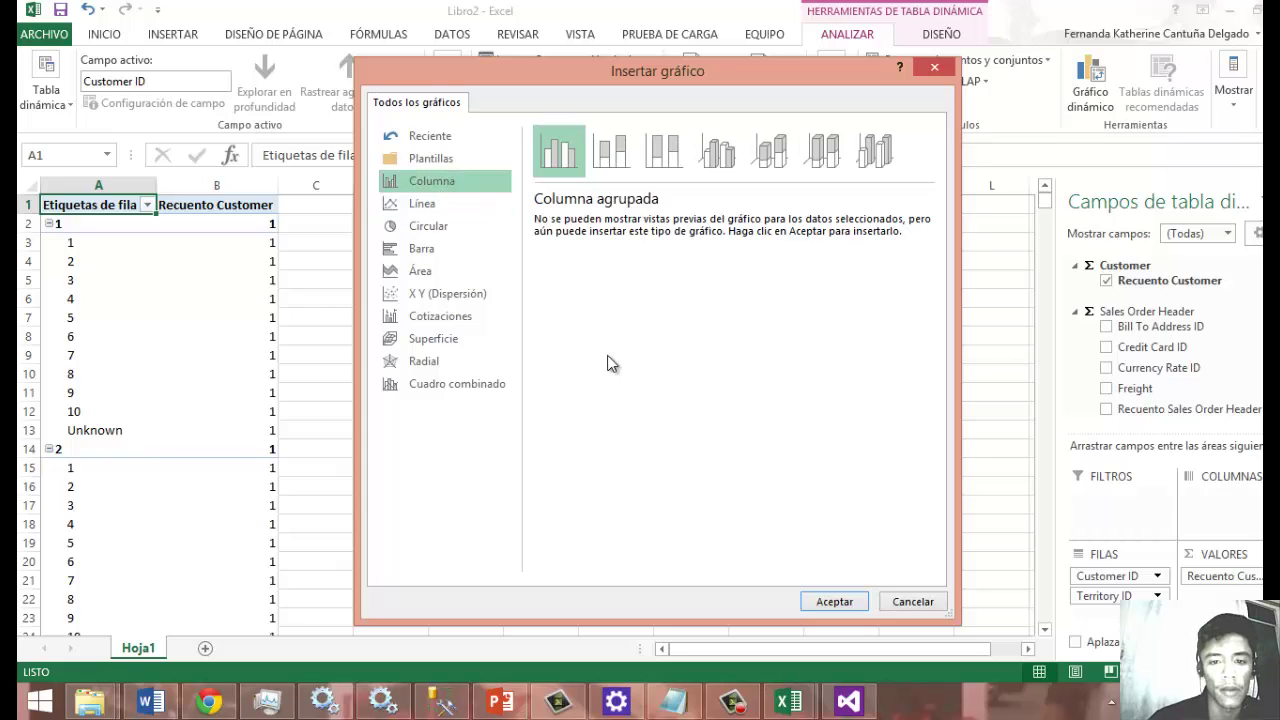
click(850, 601)
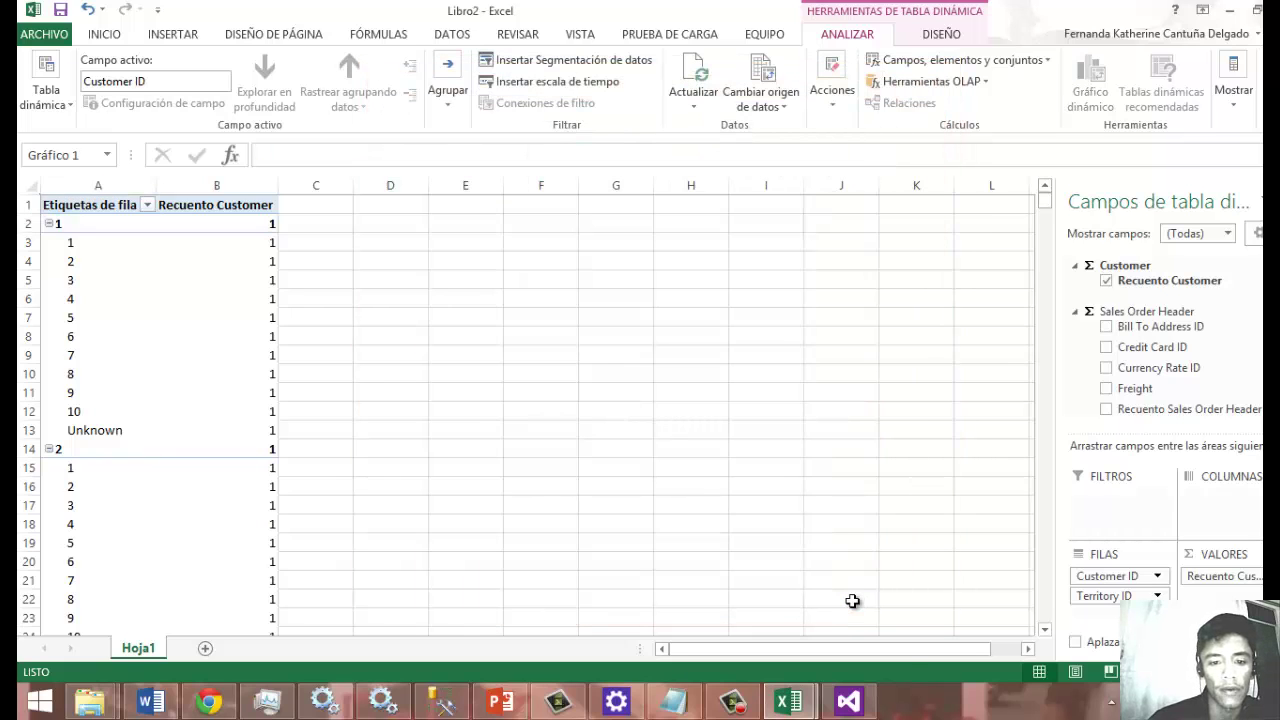
Move the chart beside the pivot table and add Bill To Address ID.
click(683, 484)
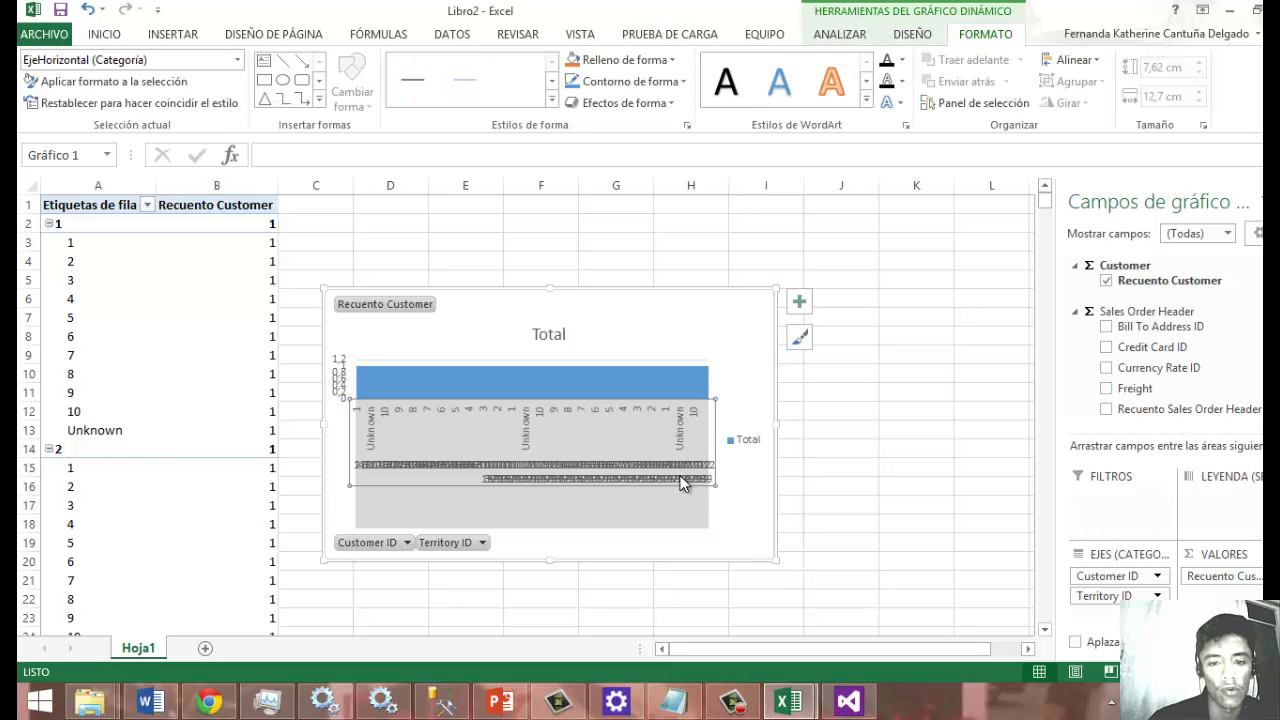
drag(689, 294, 814, 246)
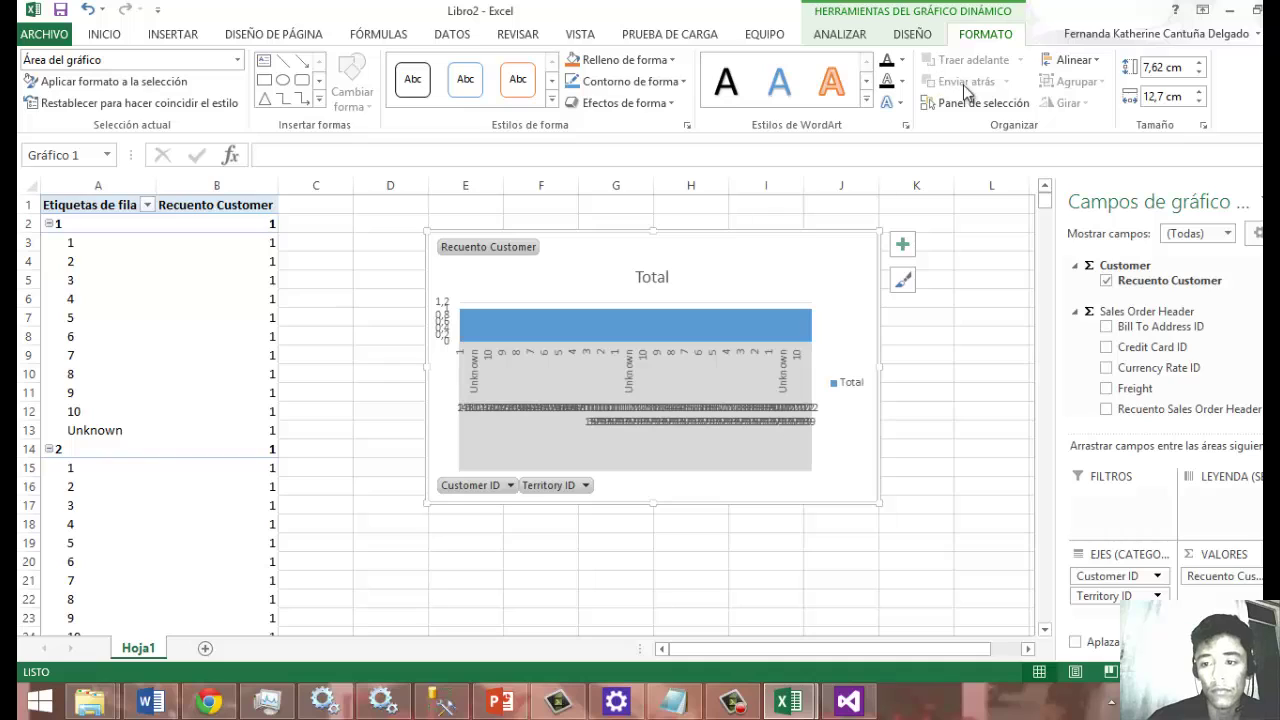
click(1106, 327)
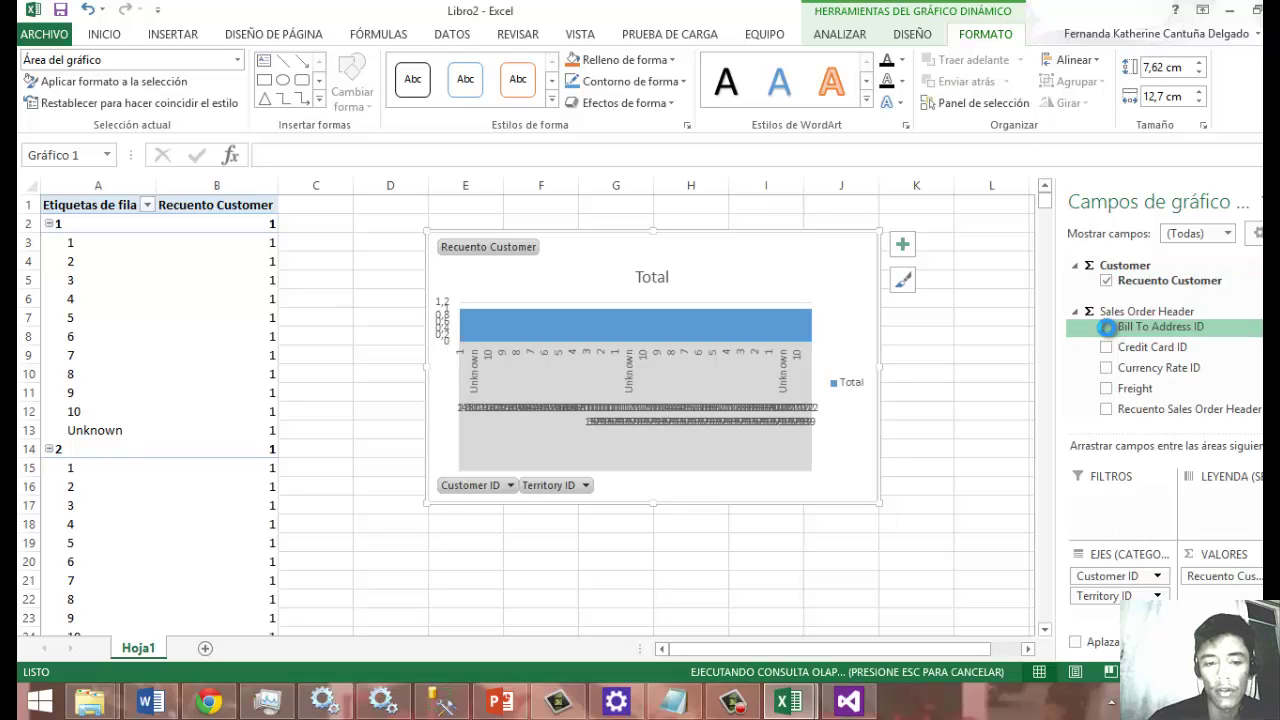
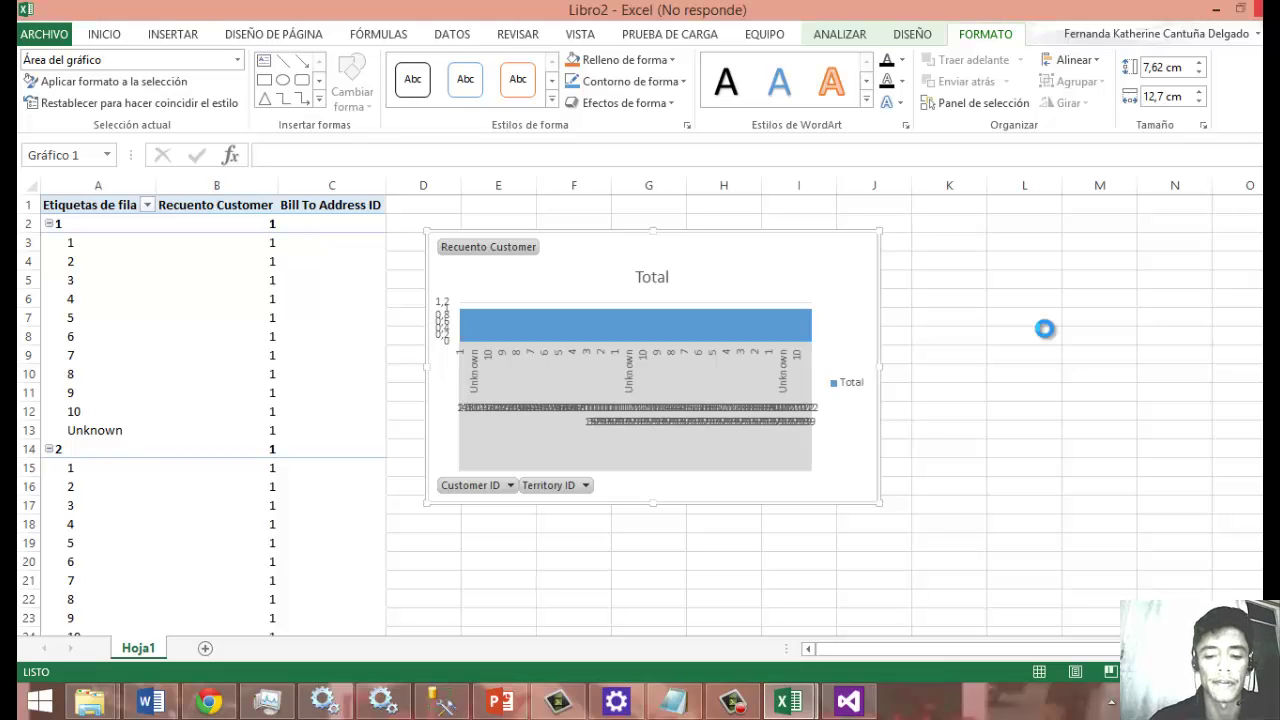
Bring the PowerPoint 'Reporting' slideshow to the front over the Excel pivot chart workbook.
click(734, 702)
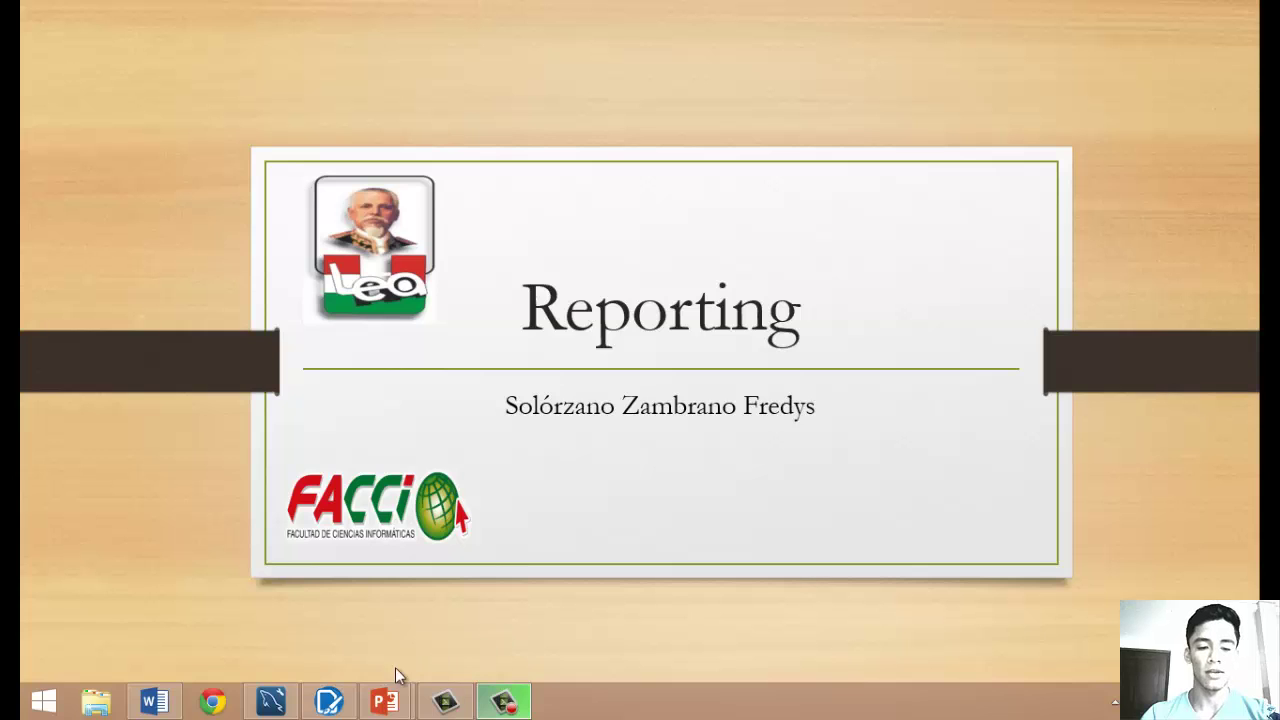
End the 'Reporting' slideshow and bring Pentaho Report Designer's Welcome screen forward.
mouse_move(342, 696)
mouse_move(272, 700)
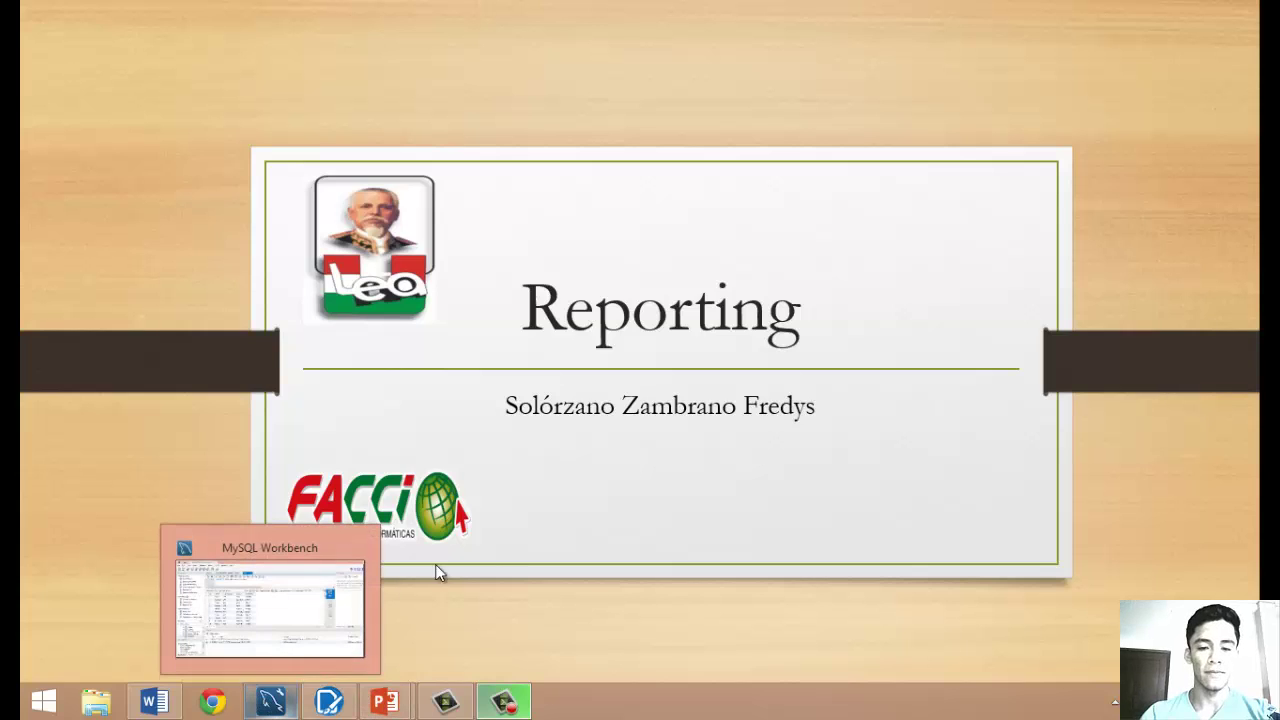
click(696, 438)
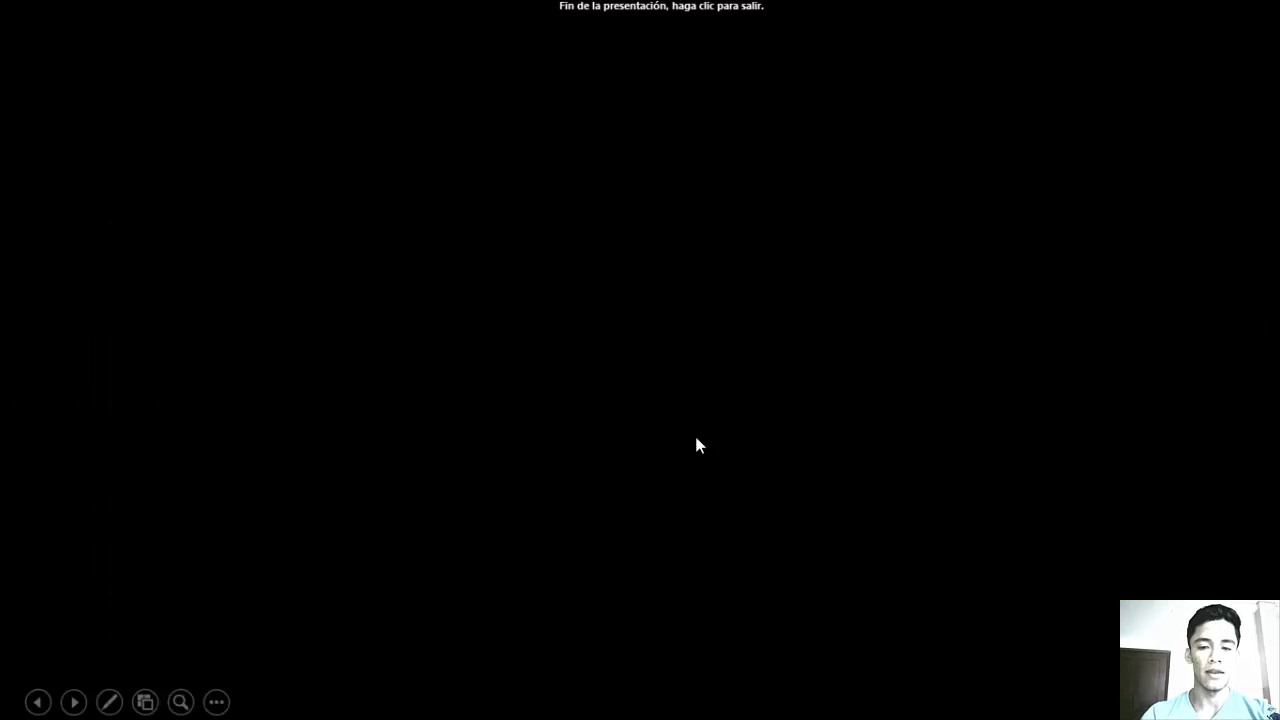
click(588, 526)
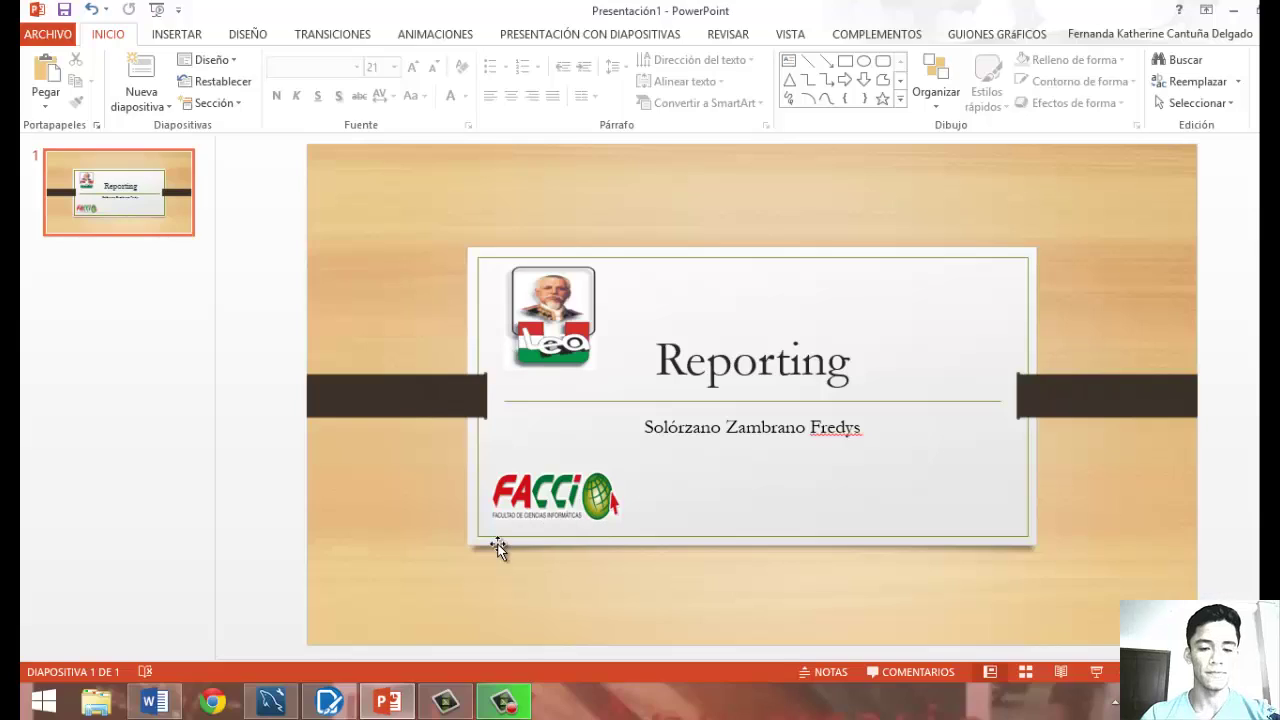
click(340, 700)
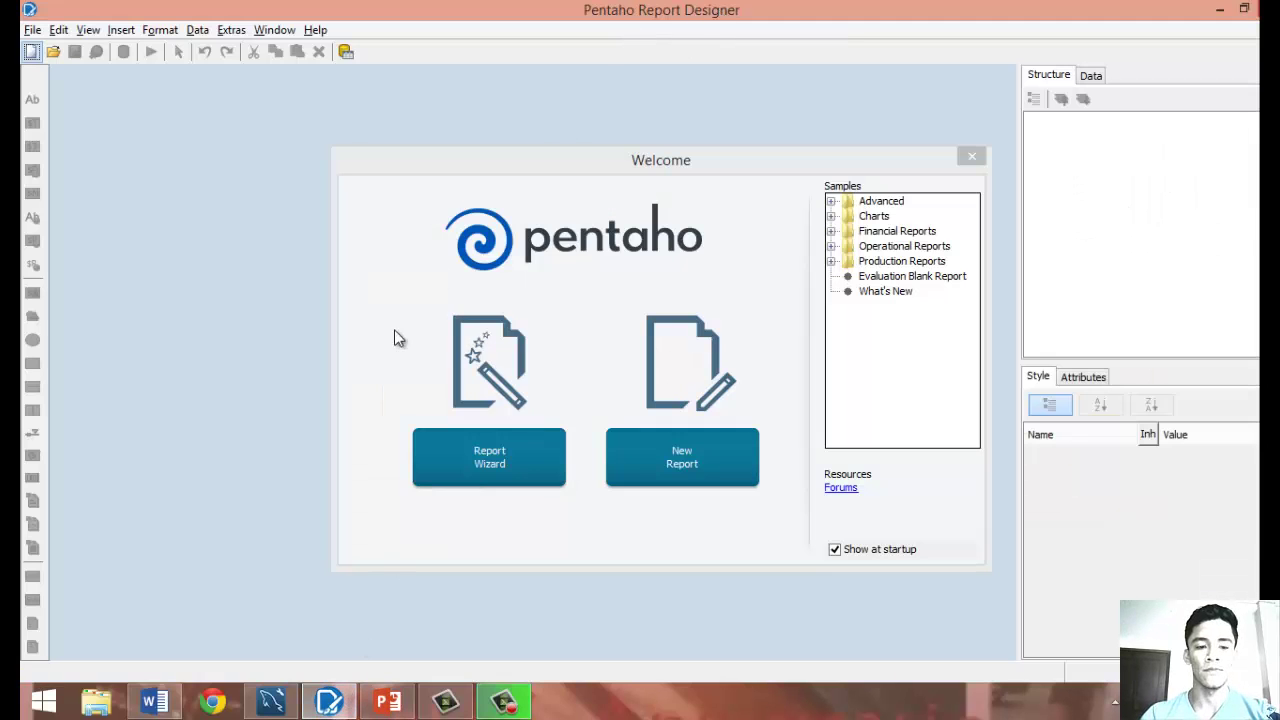
Move the Welcome dialog aside and start a blank Untitled Report.
click(43, 700)
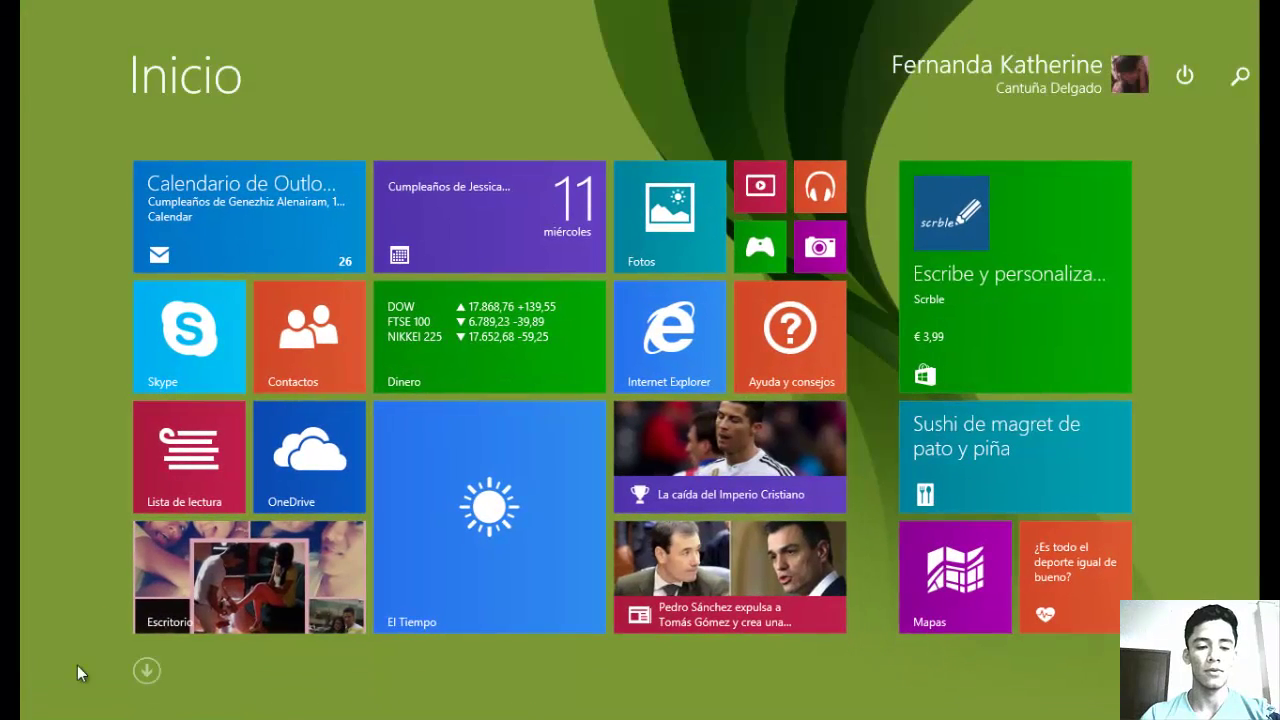
click(43, 700)
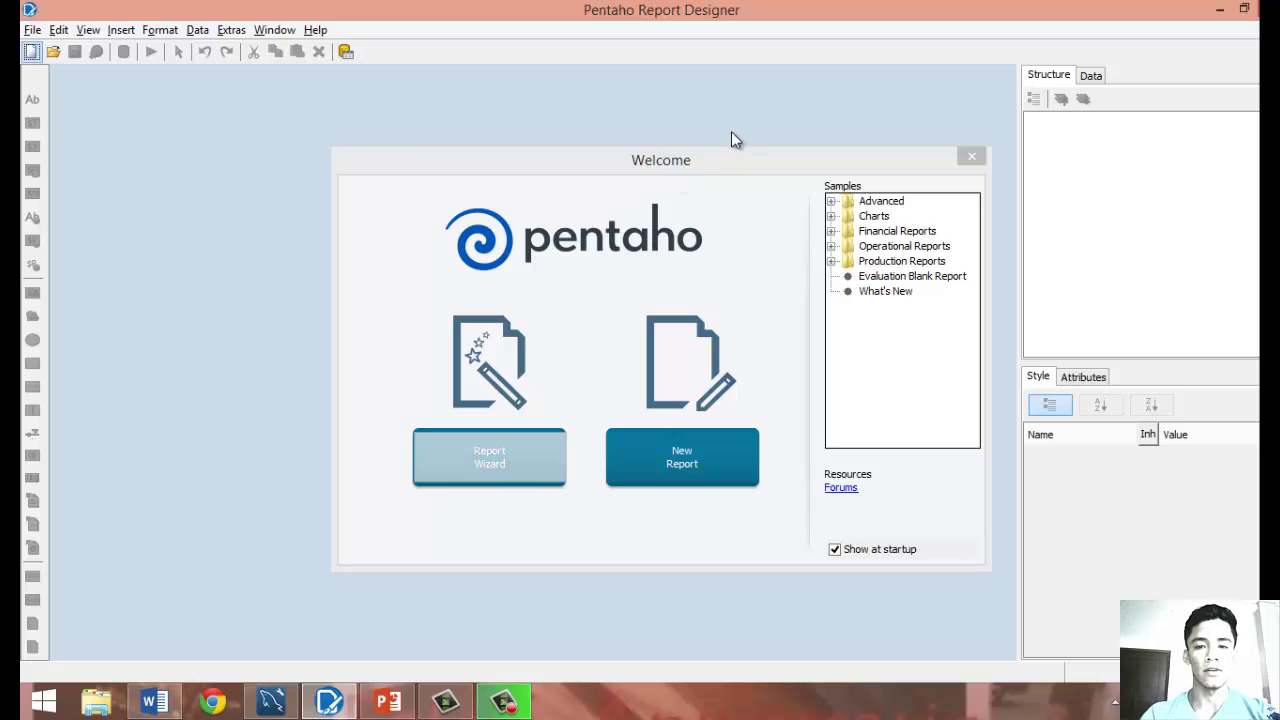
click(719, 160)
drag(702, 163, 550, 158)
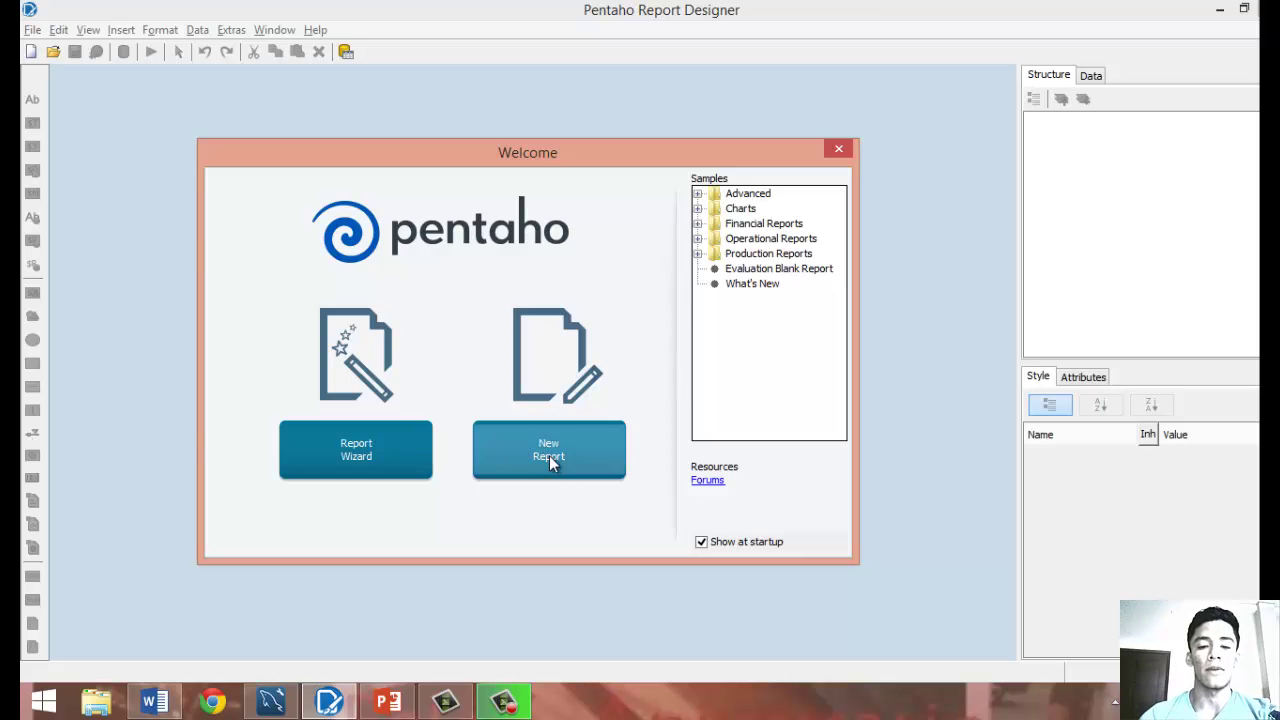
click(549, 456)
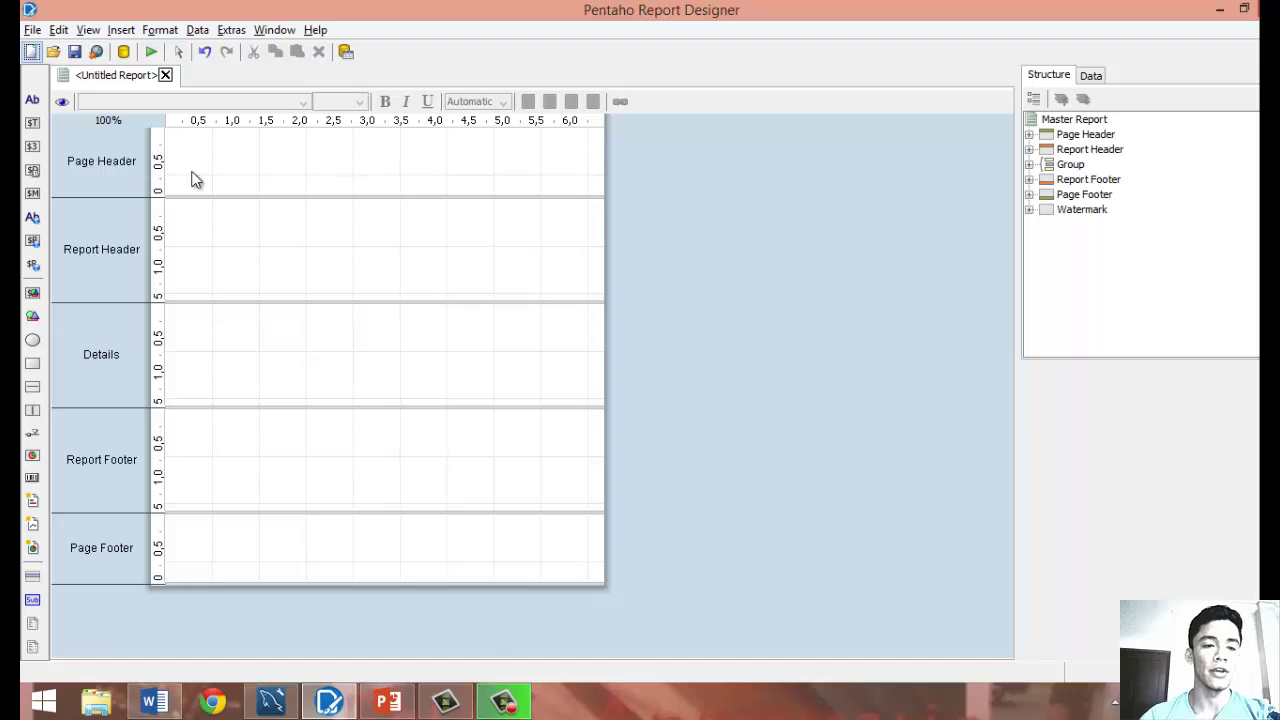
Add a label reading 'Facturacion' to the Page Header band.
click(351, 176)
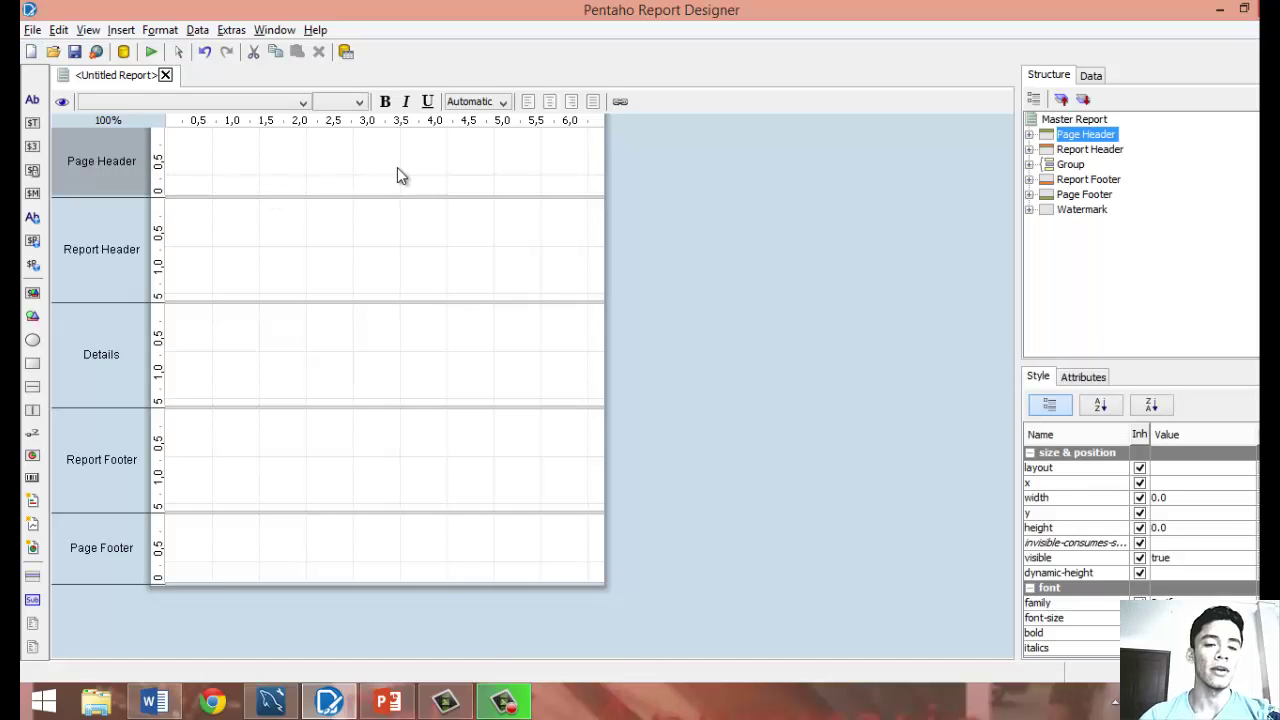
click(291, 353)
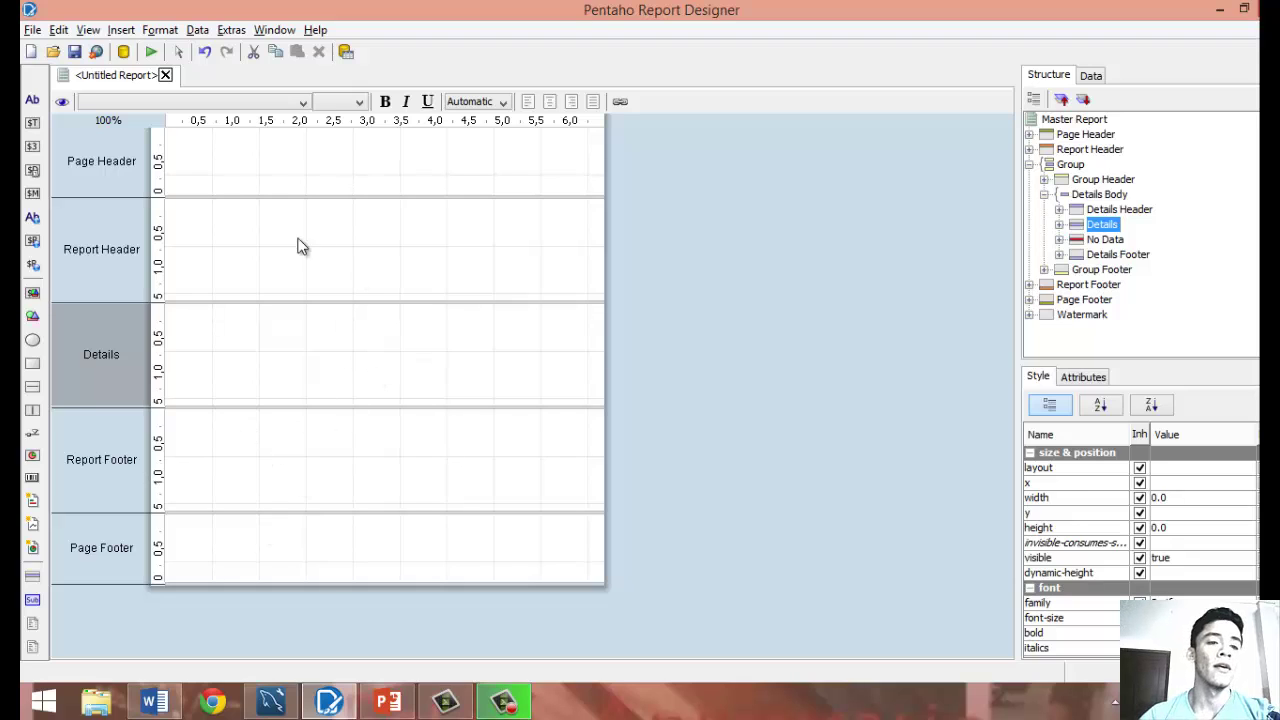
click(32, 102)
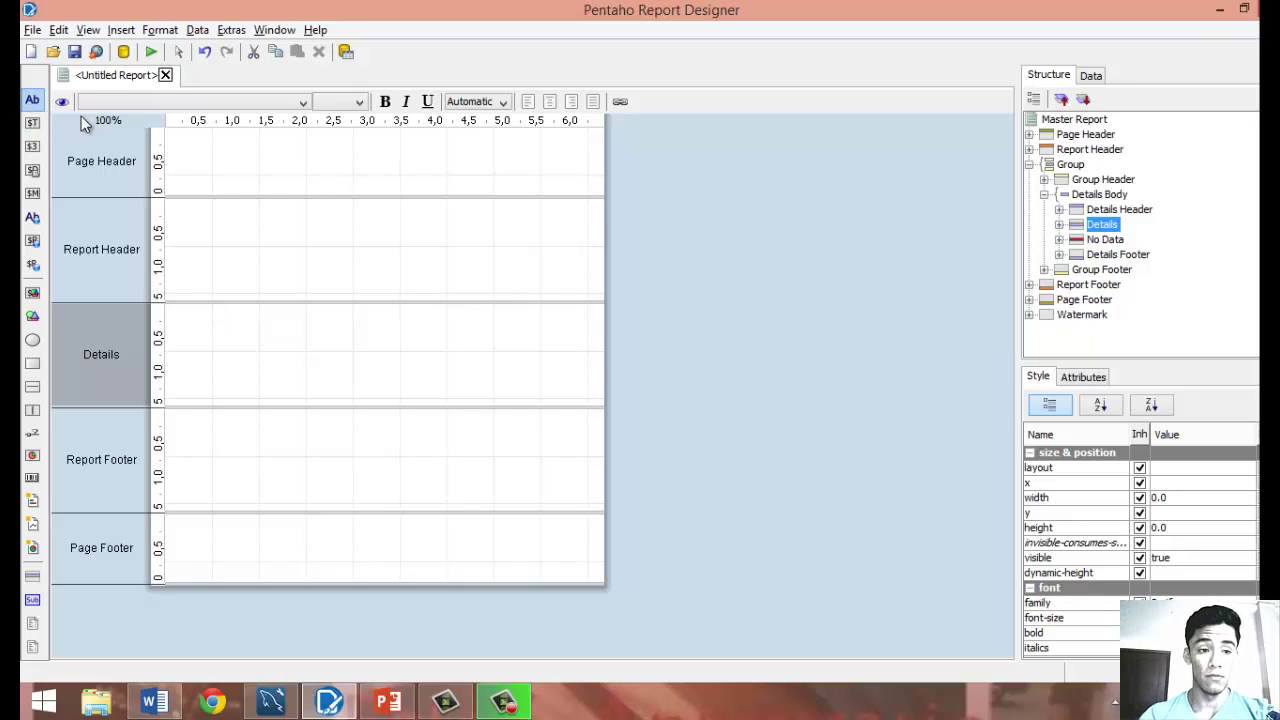
click(259, 216)
drag(259, 216, 342, 160)
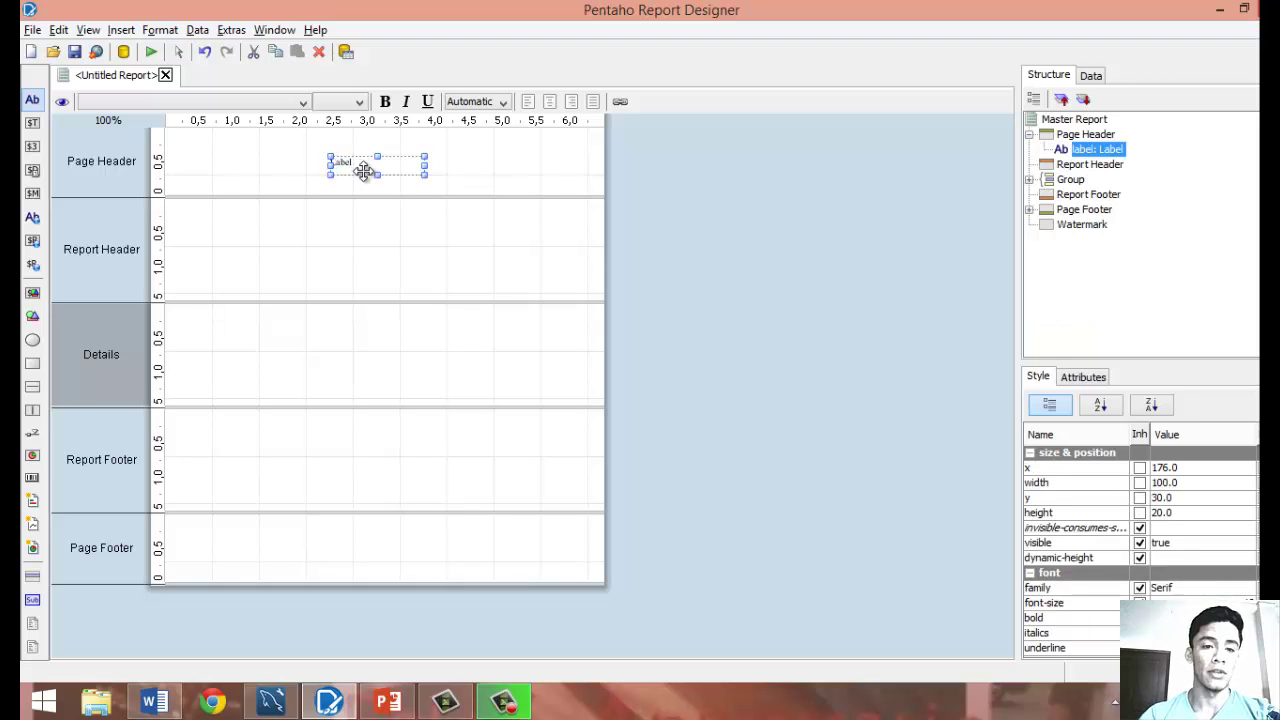
double_click(361, 165)
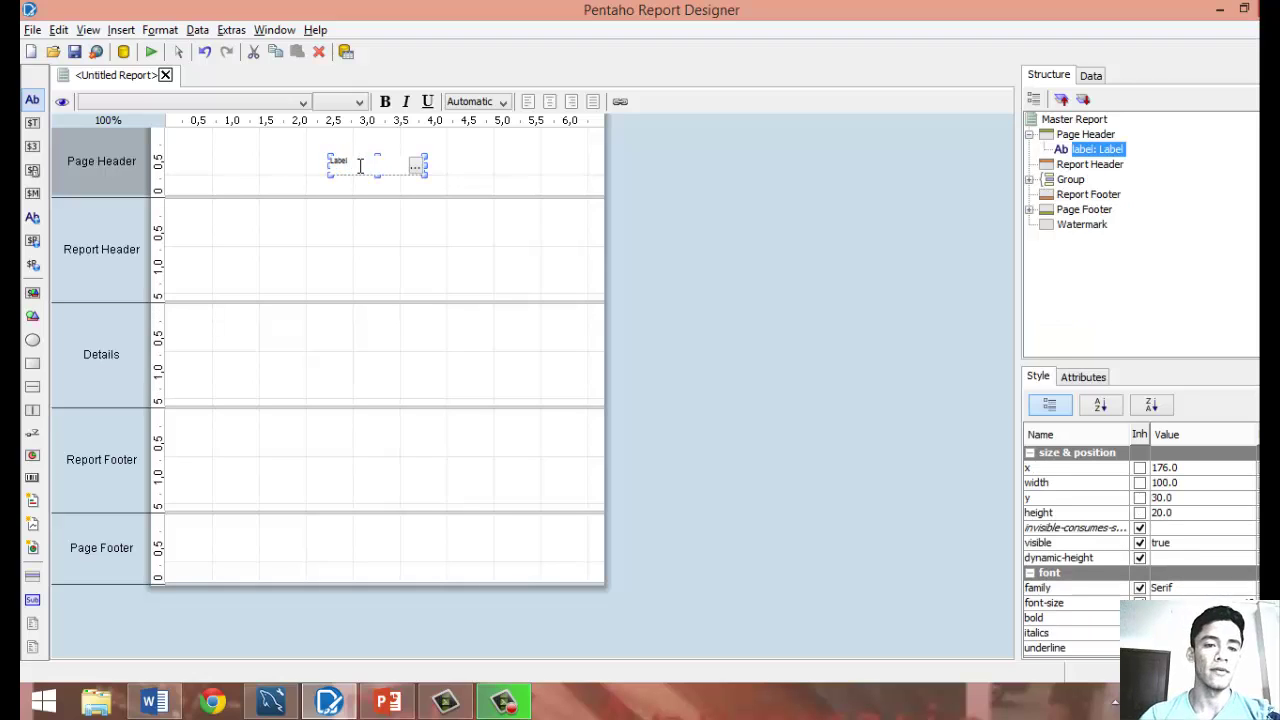
drag(361, 165, 324, 168)
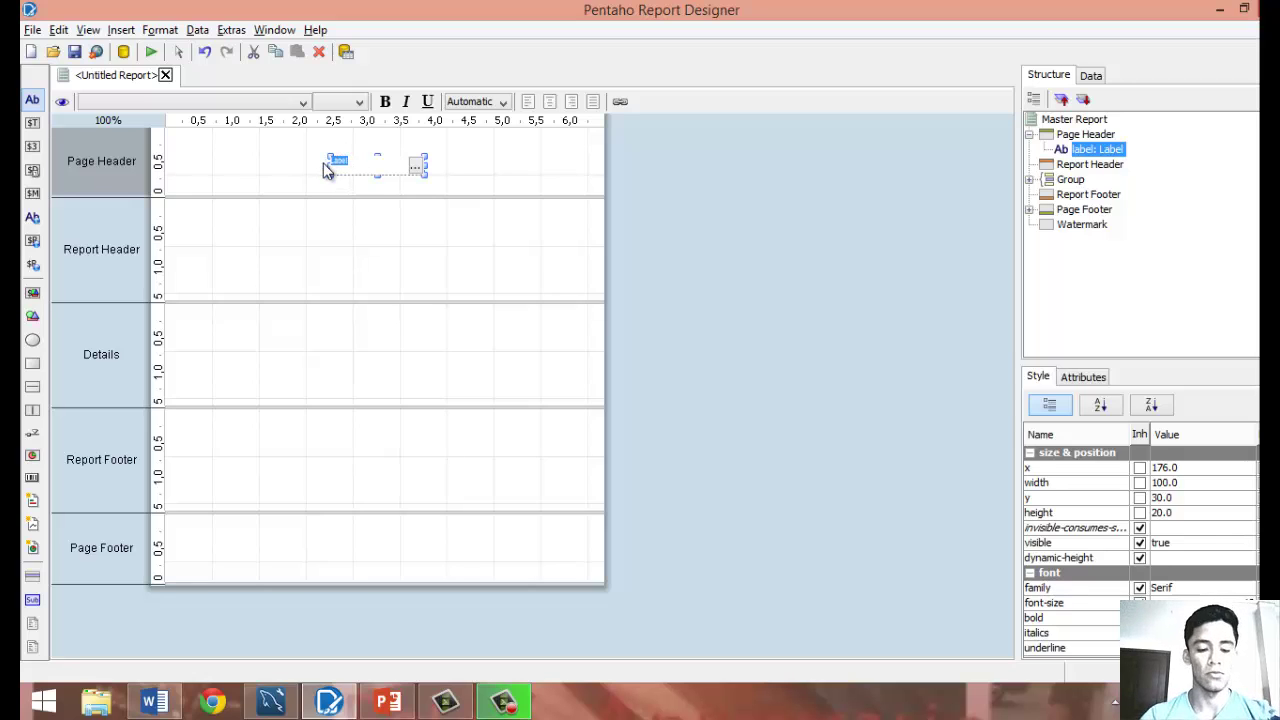
text(F)
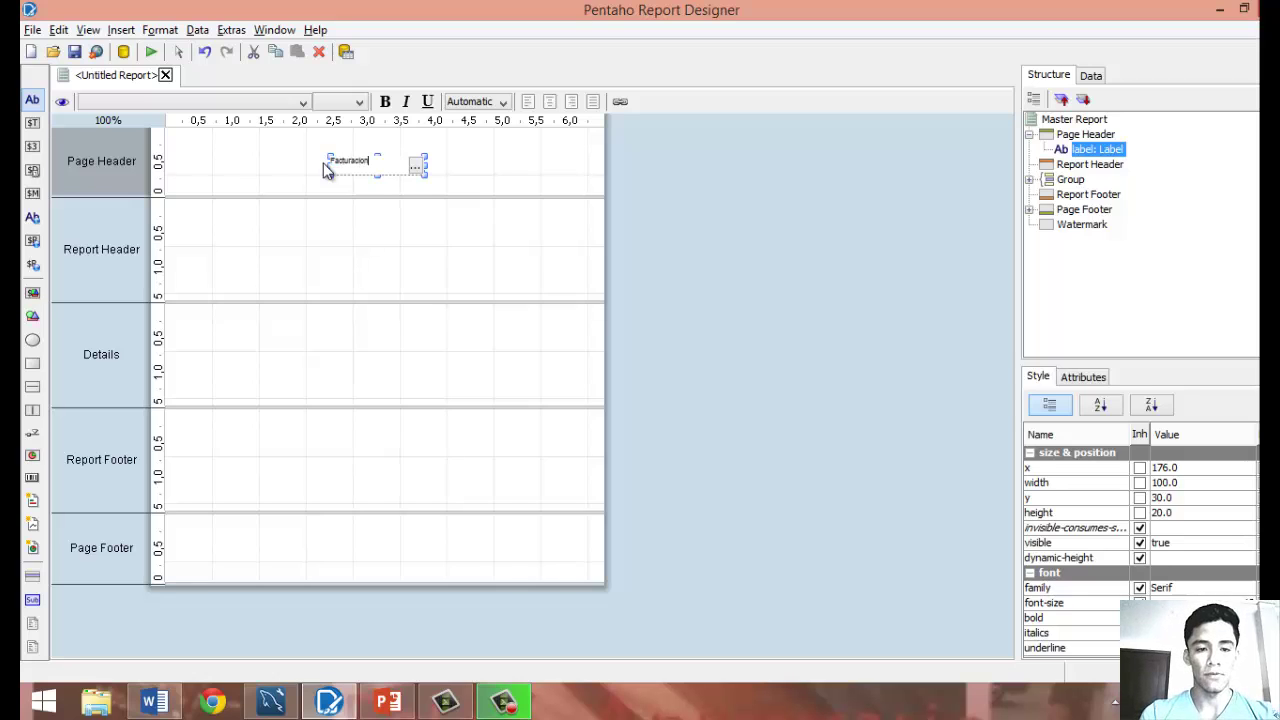
text(acturacion)
key(Return)
click(455, 188)
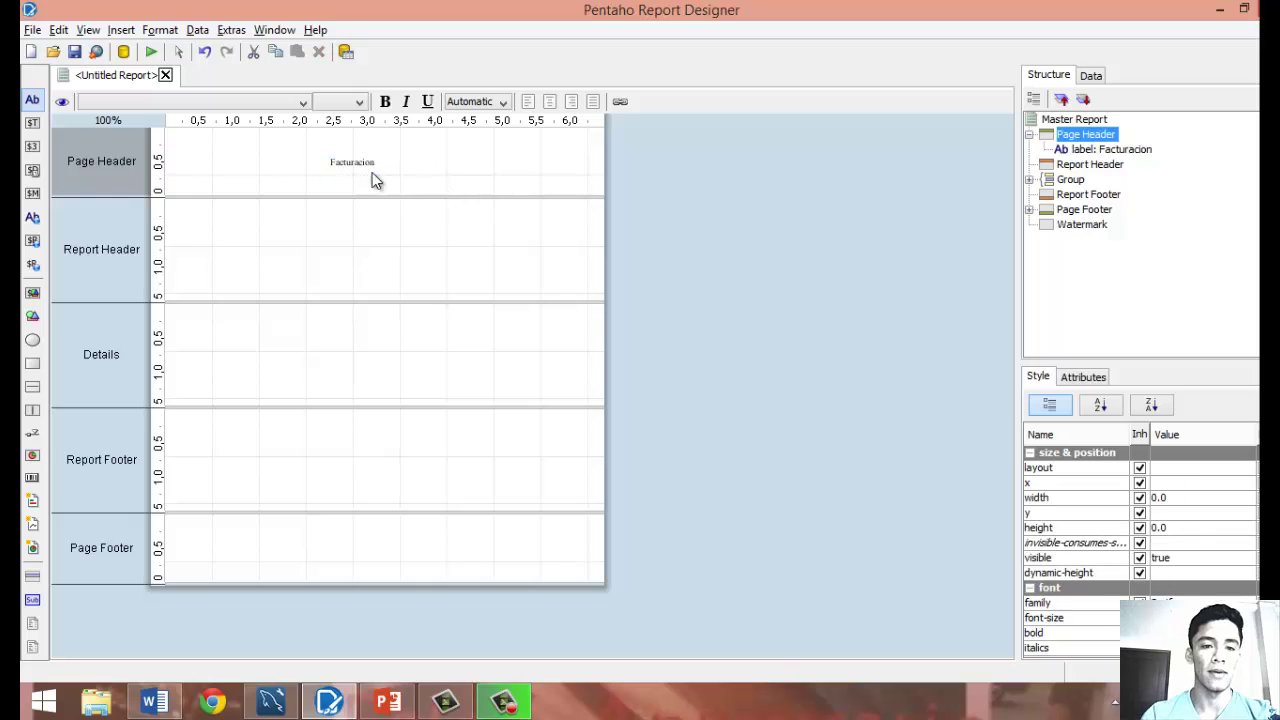
Format the Facturacion title as bold, 18-point text.
click(370, 167)
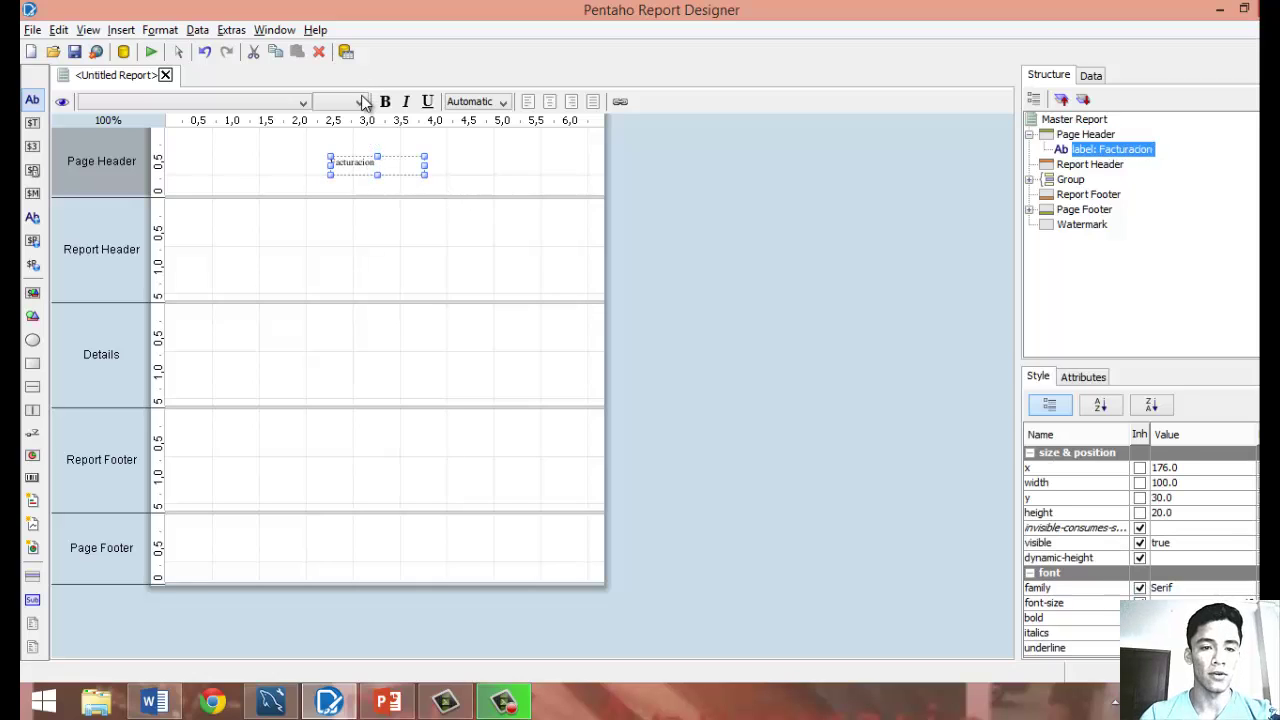
click(360, 103)
click(322, 208)
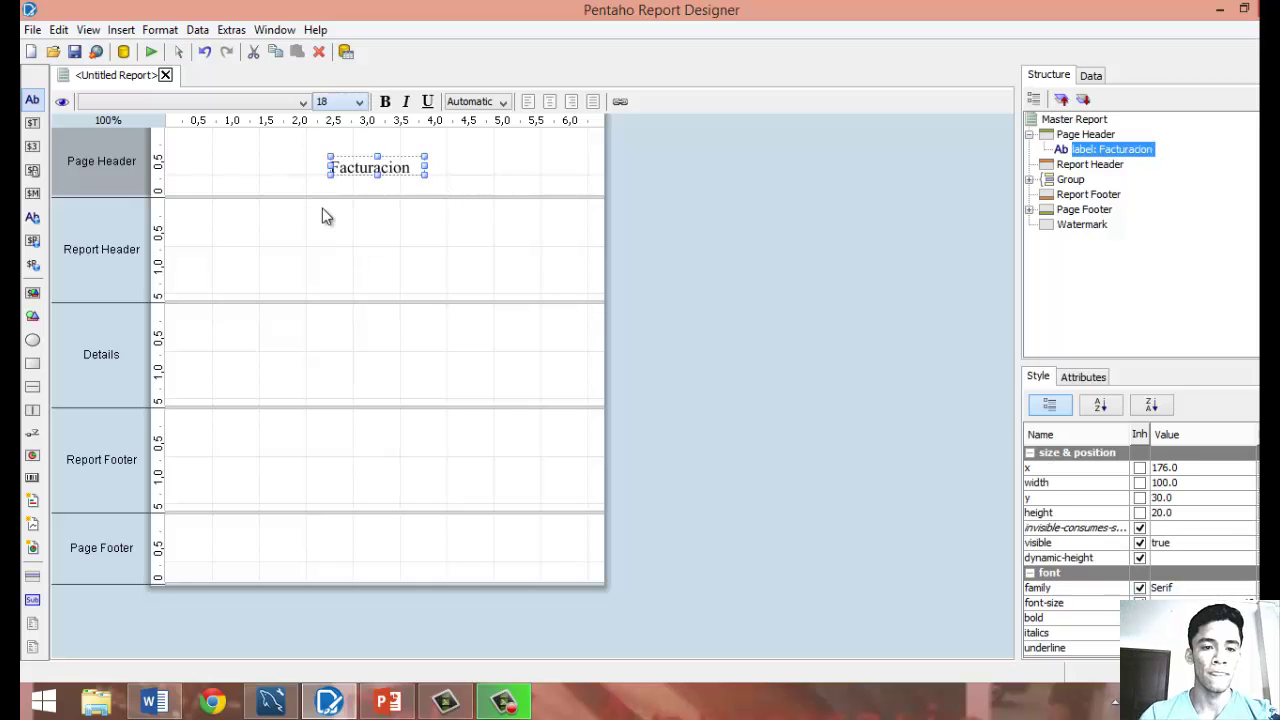
click(385, 101)
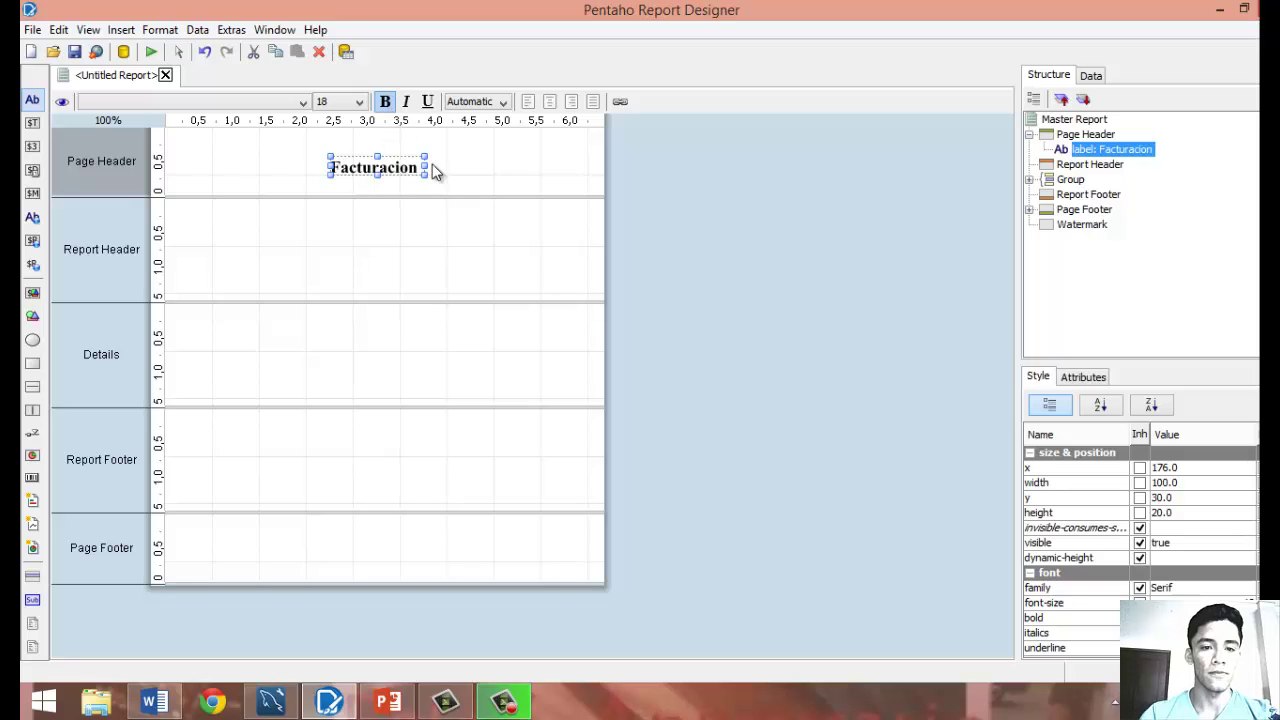
click(456, 187)
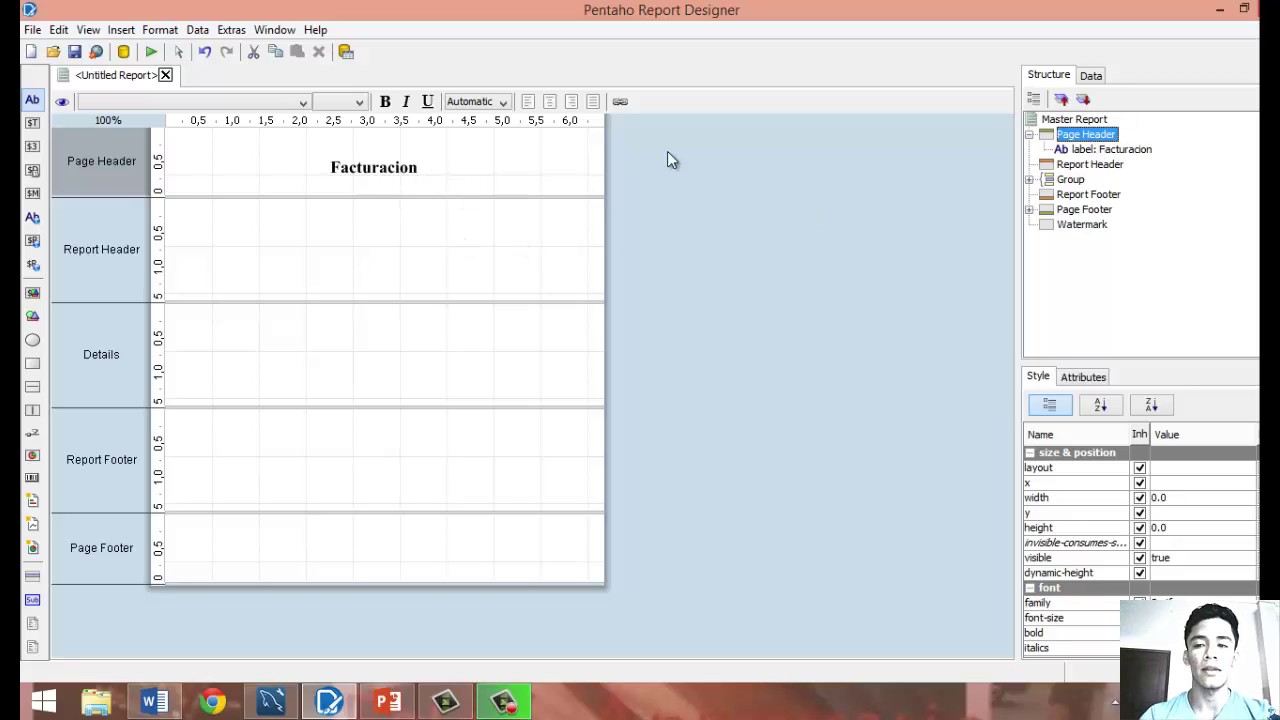
Add a new JDBC data source from the report's Data Sets.
click(1030, 136)
click(1030, 136)
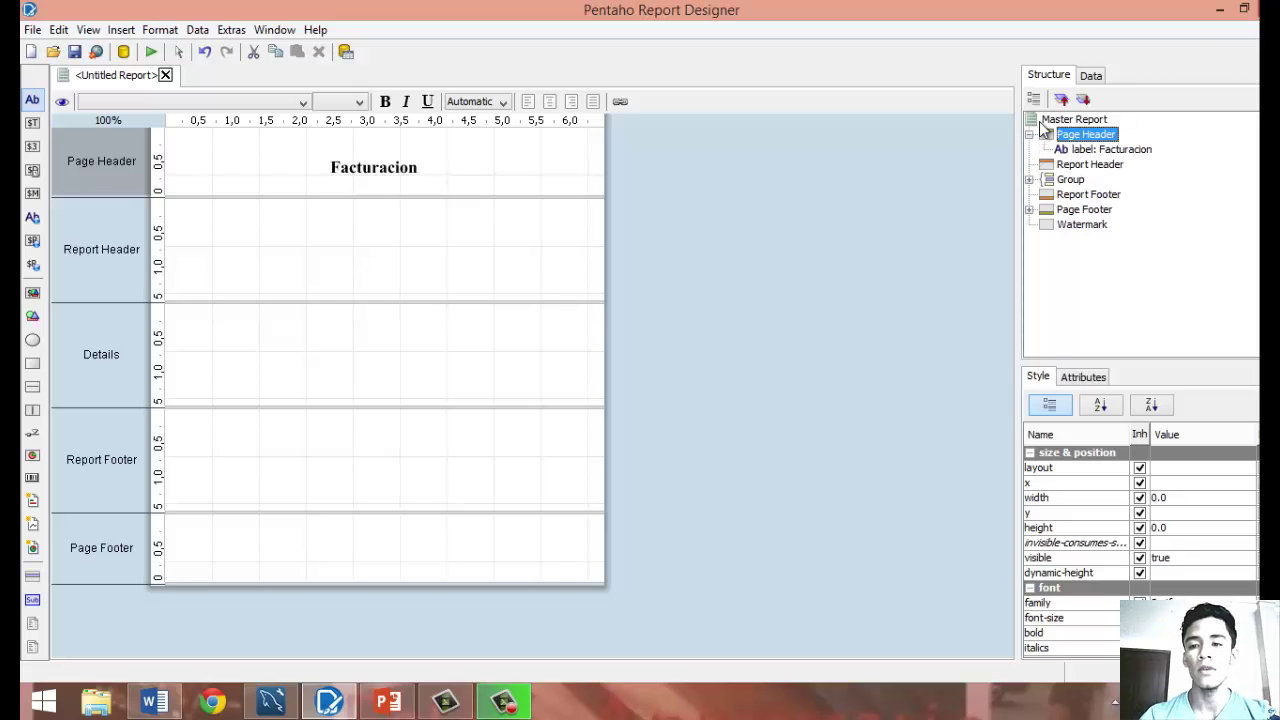
click(1090, 77)
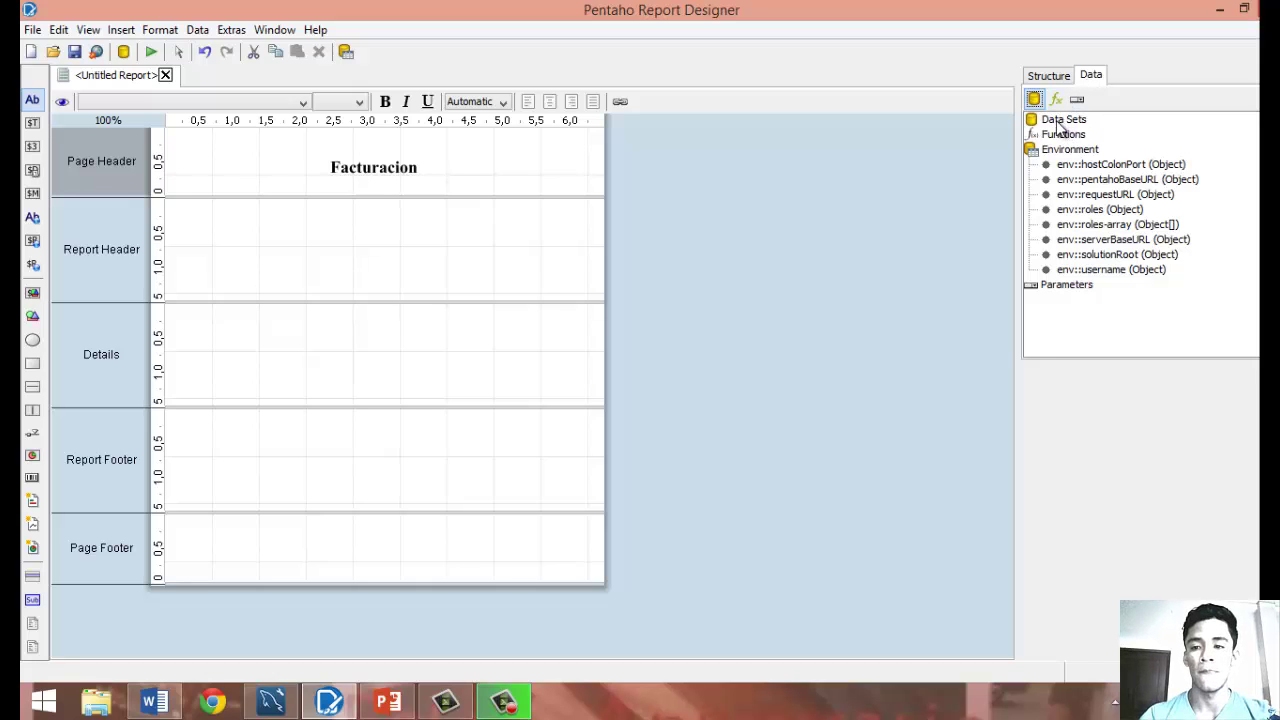
click(1060, 122)
right_click(1058, 124)
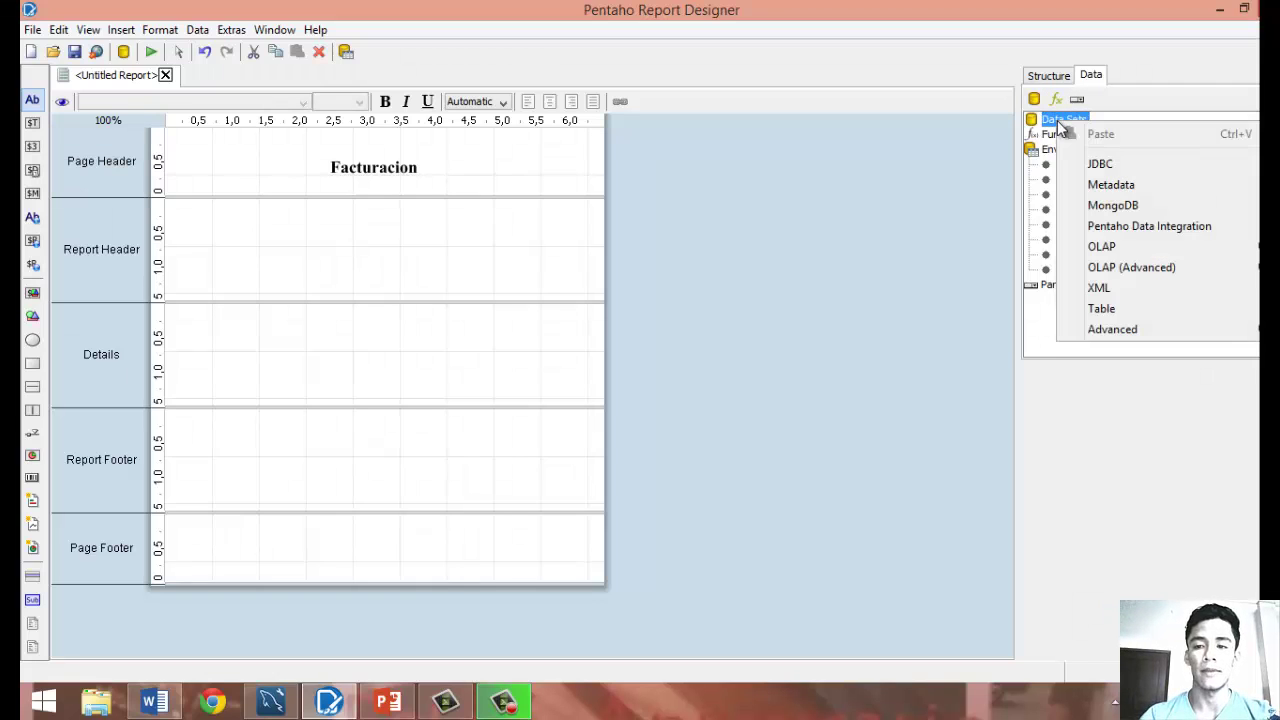
click(1102, 166)
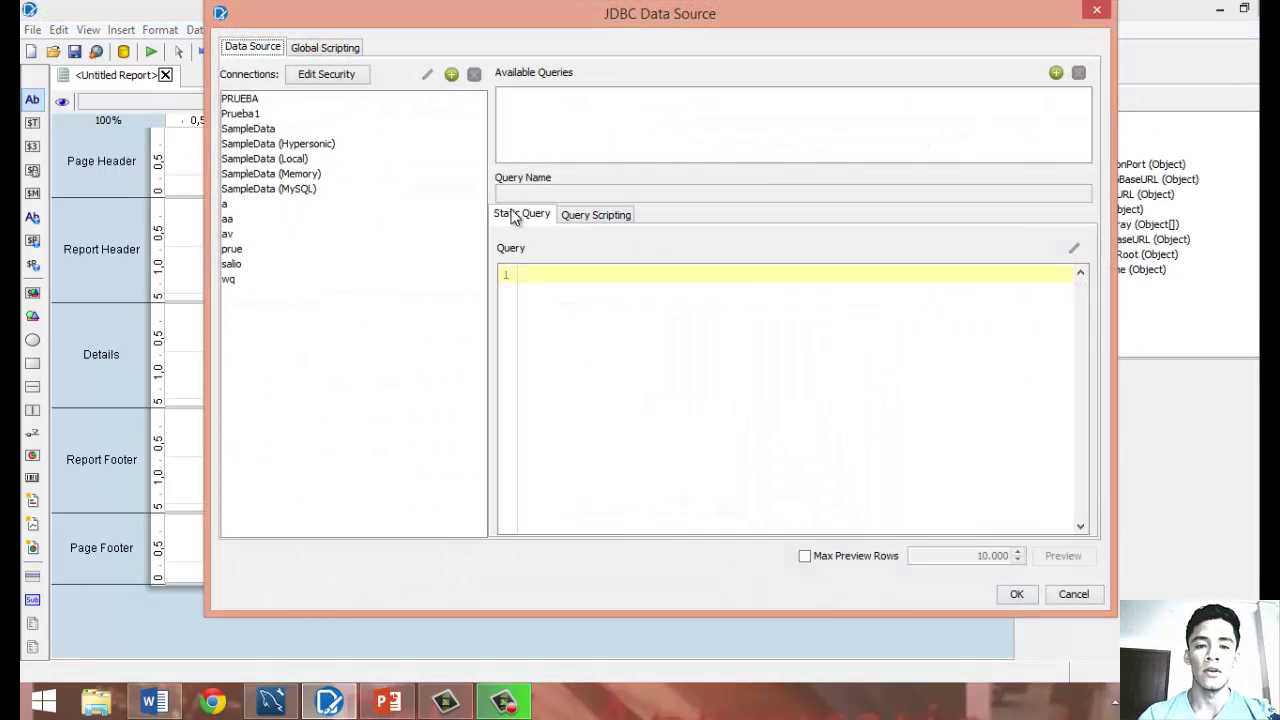
Create and test the MySQL connection Factura to database Facturacion on localhost:3306.
click(453, 76)
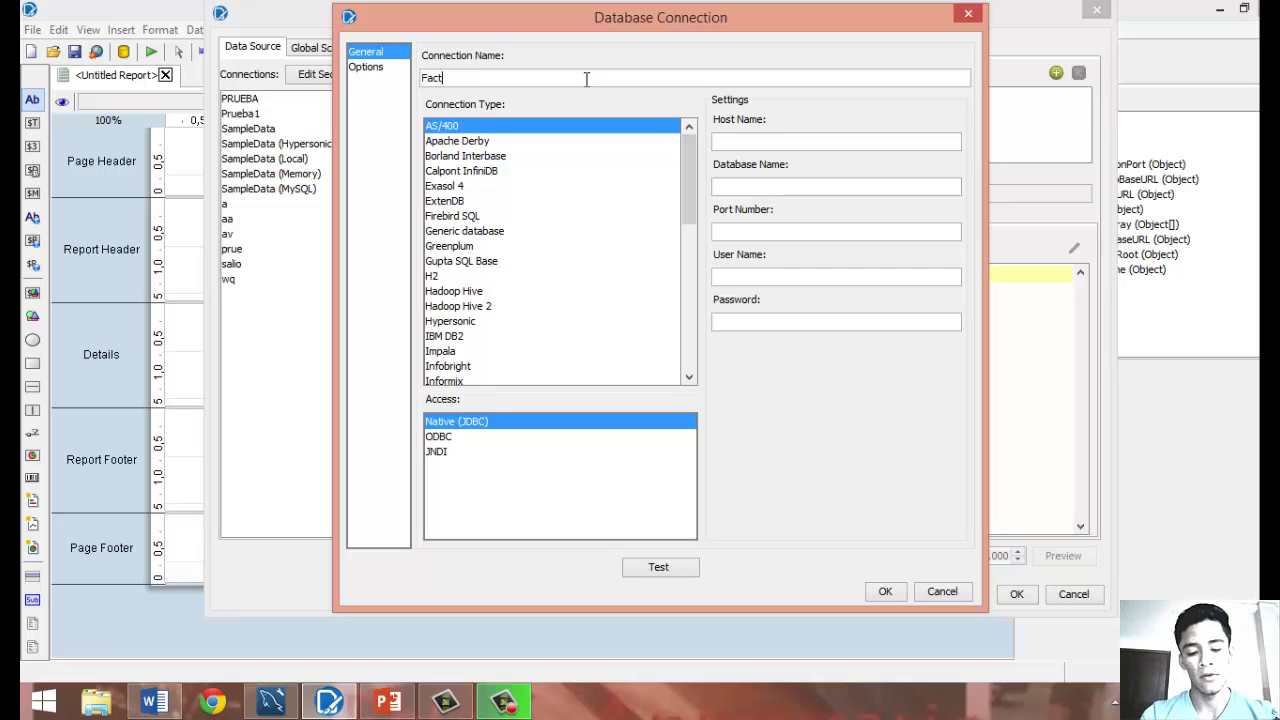
text(Facturaca)
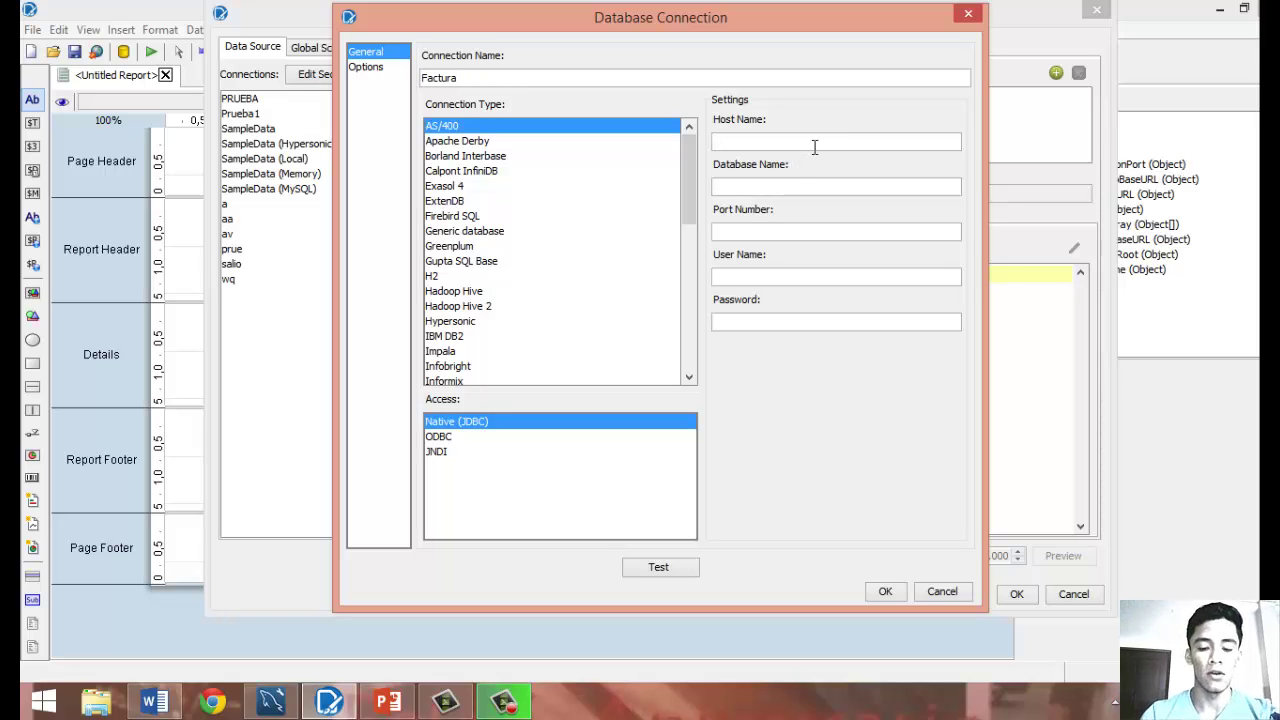
text(local)
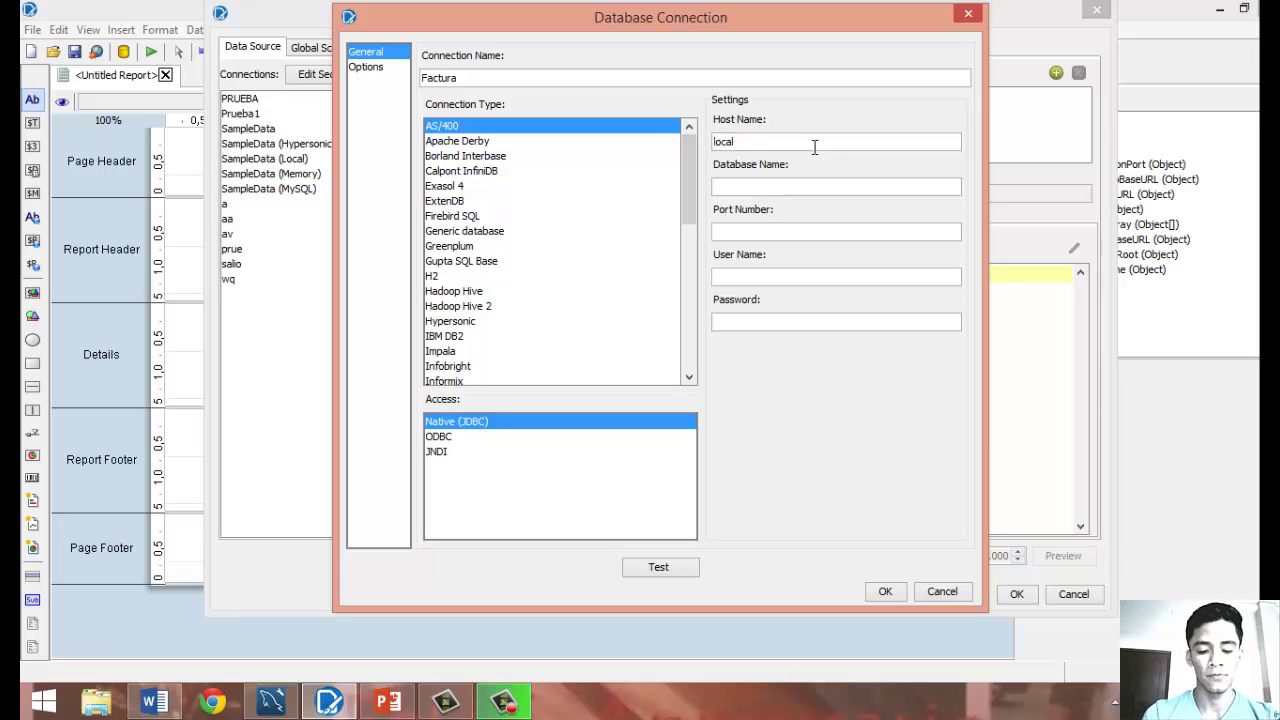
text(host)
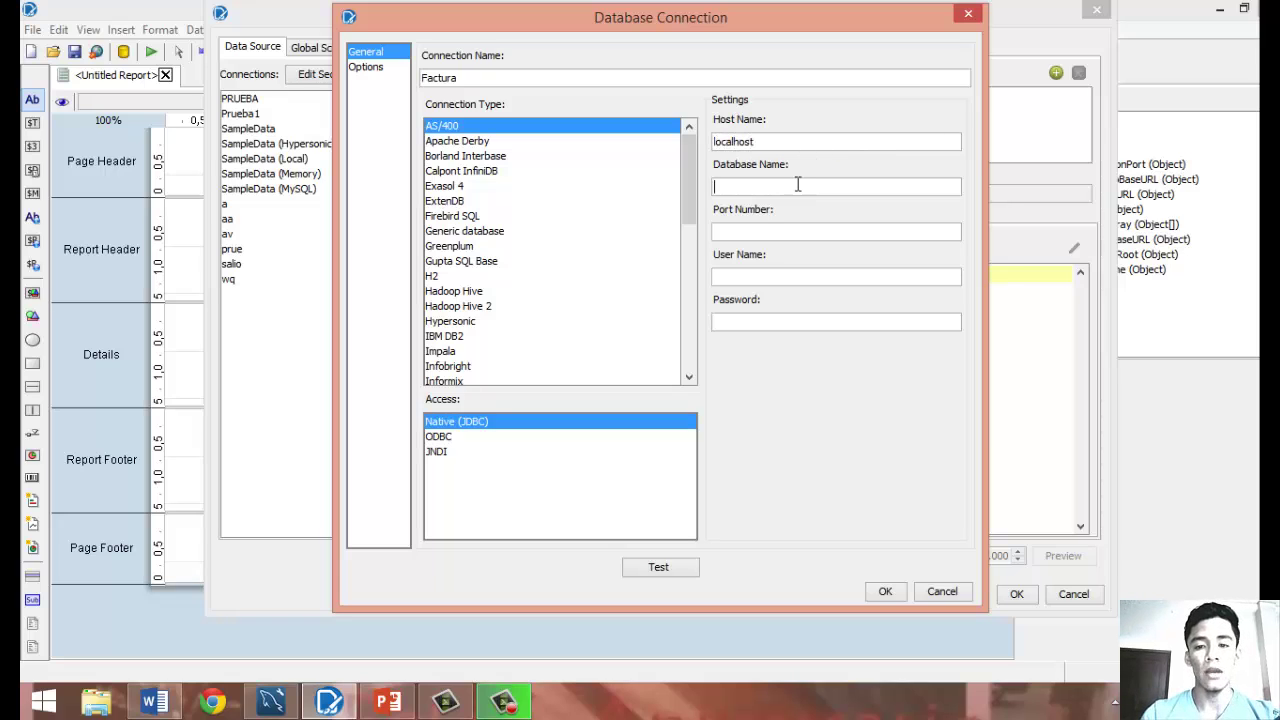
click(797, 184)
text(Facturacion)
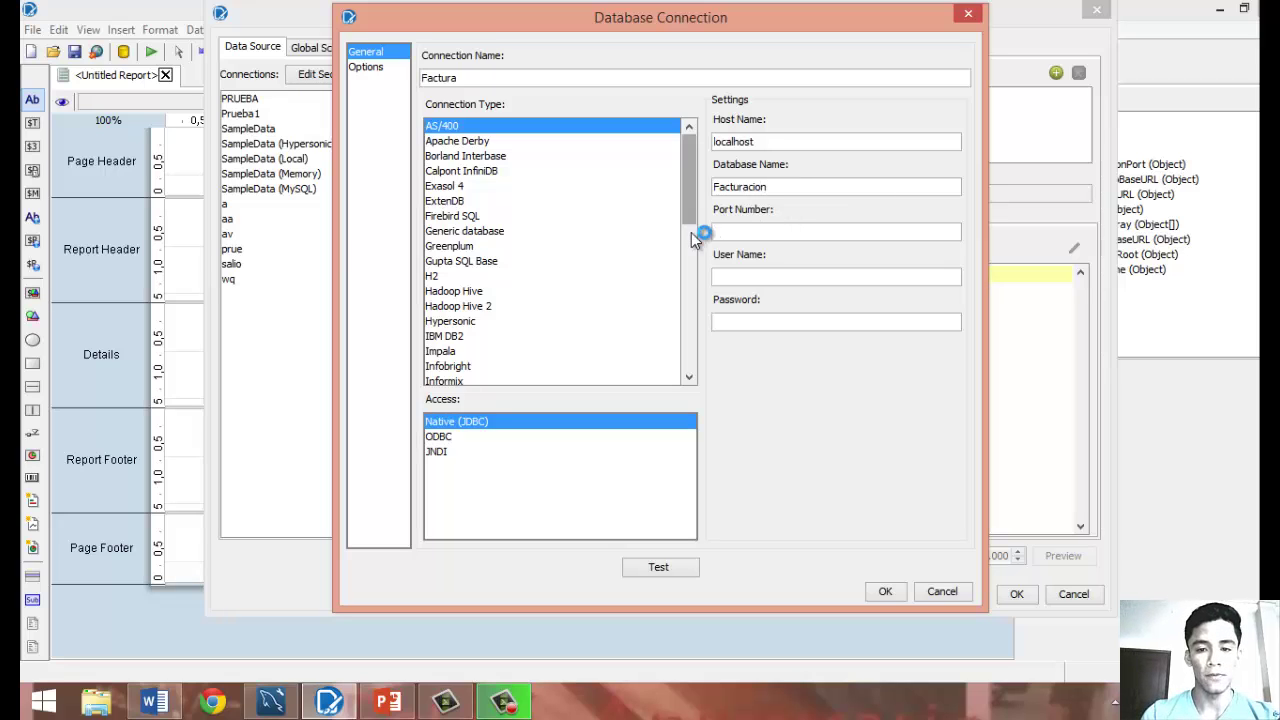
drag(691, 232, 704, 342)
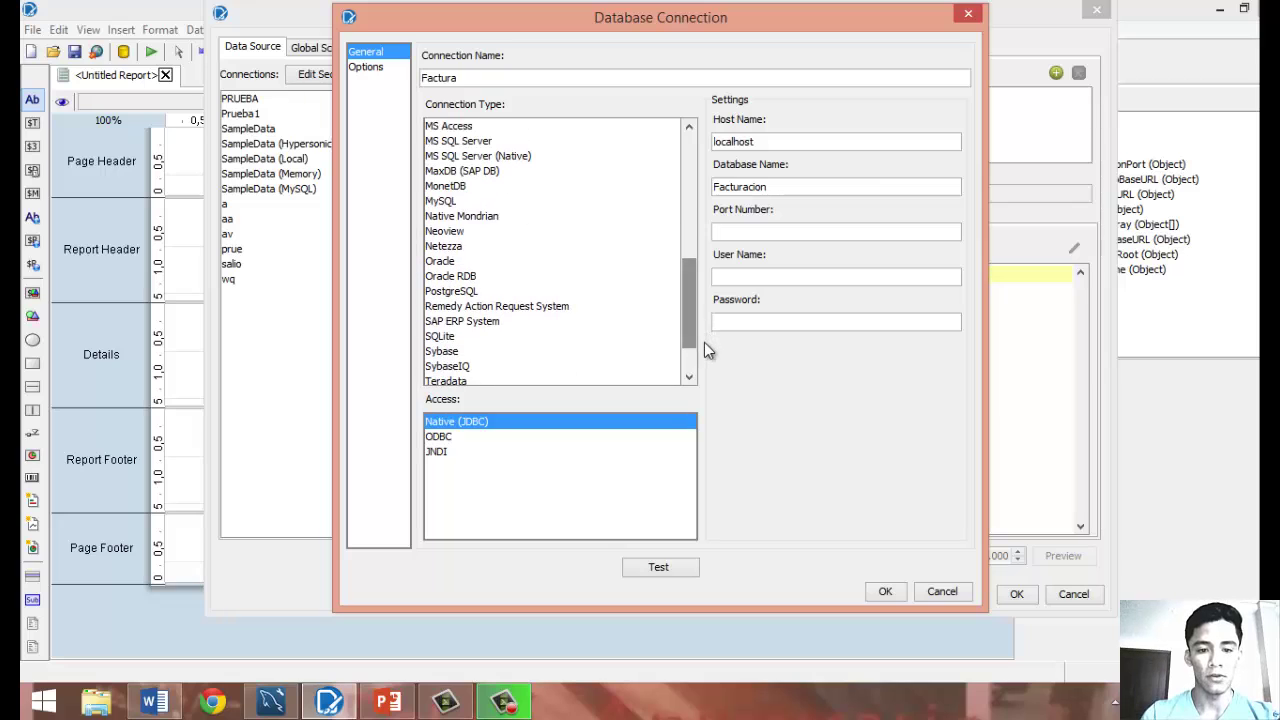
click(472, 203)
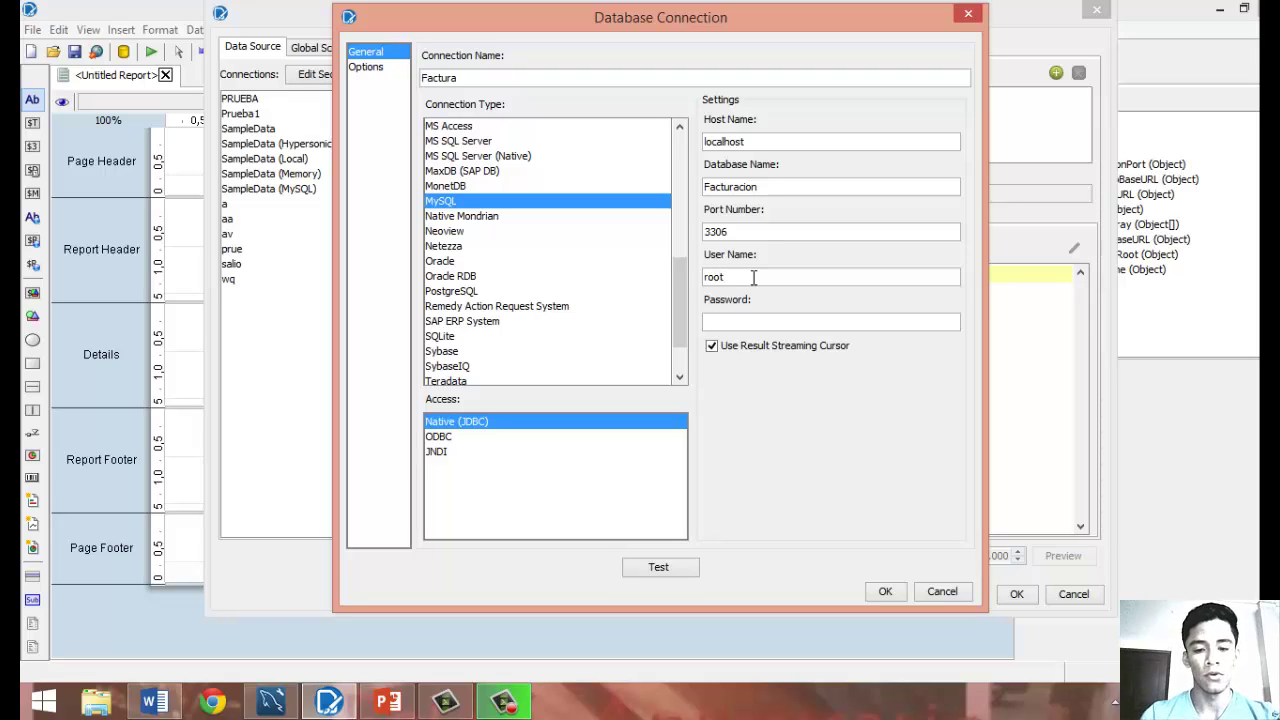
click(655, 569)
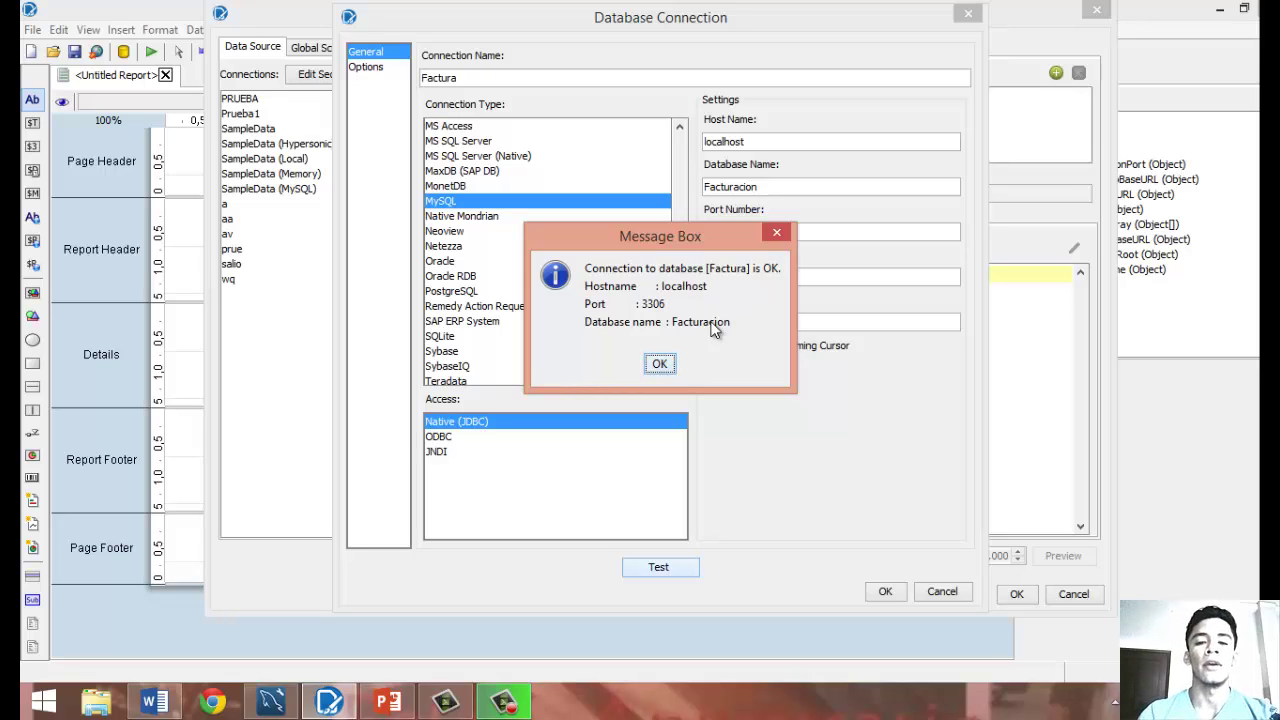
click(660, 365)
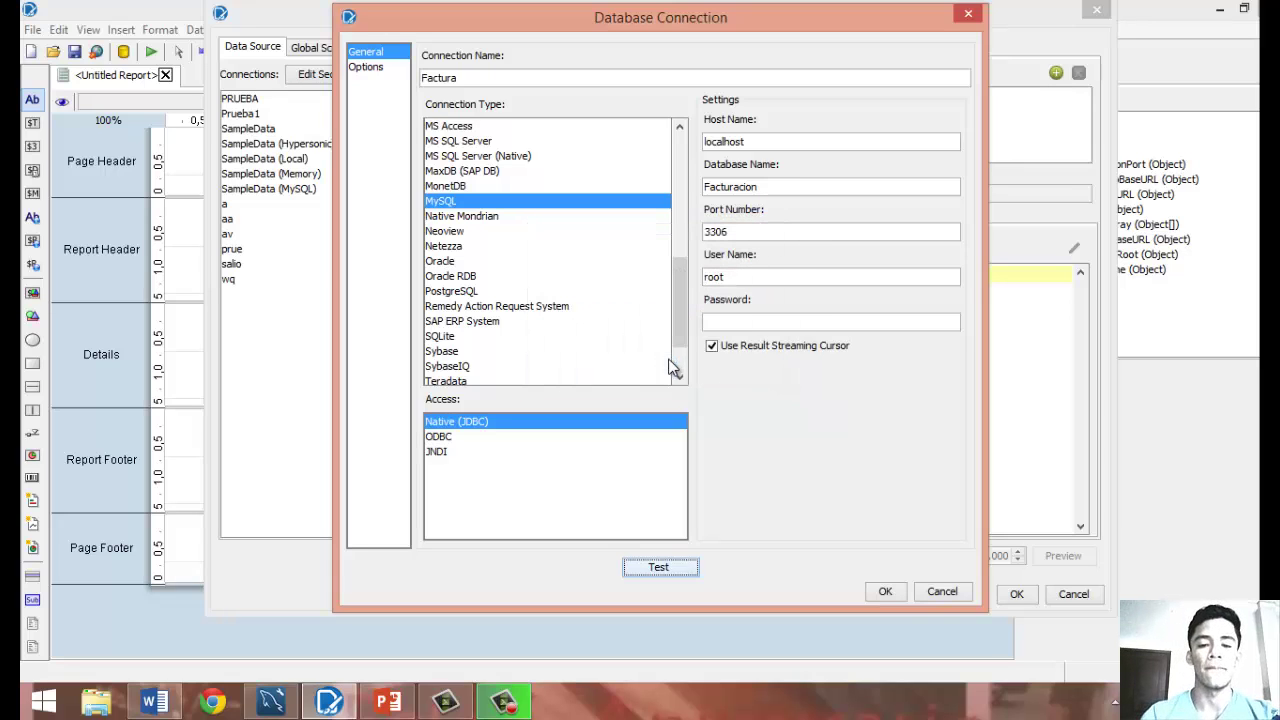
click(885, 592)
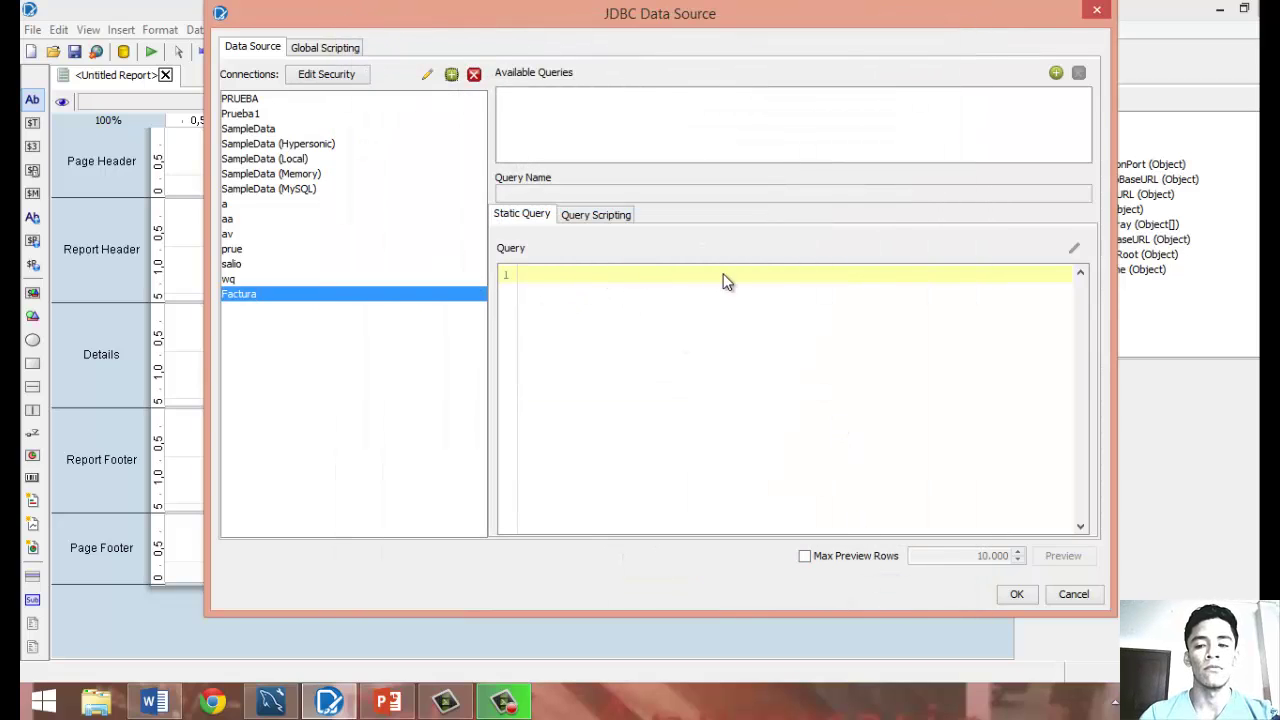
Add Query 1 as SELECT * FROM CLIENTE, then check table names in MySQL Workbench.
click(1056, 73)
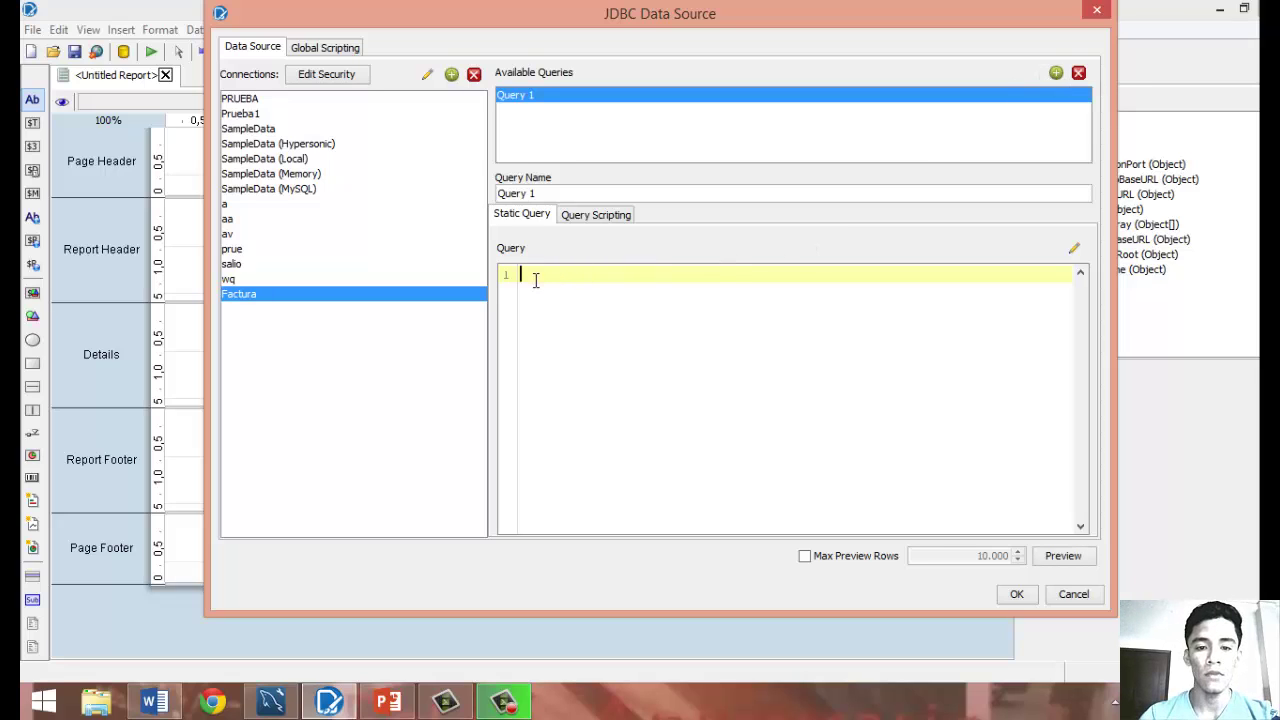
text(SE)
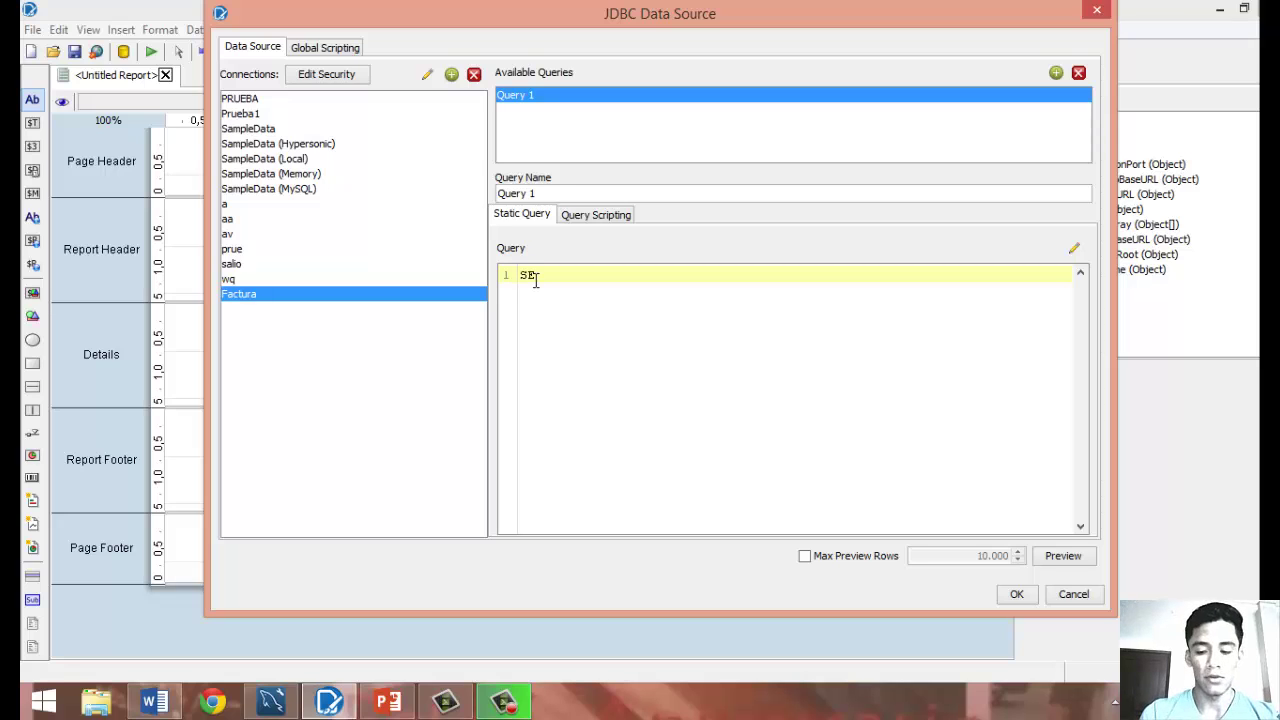
text(LECT)
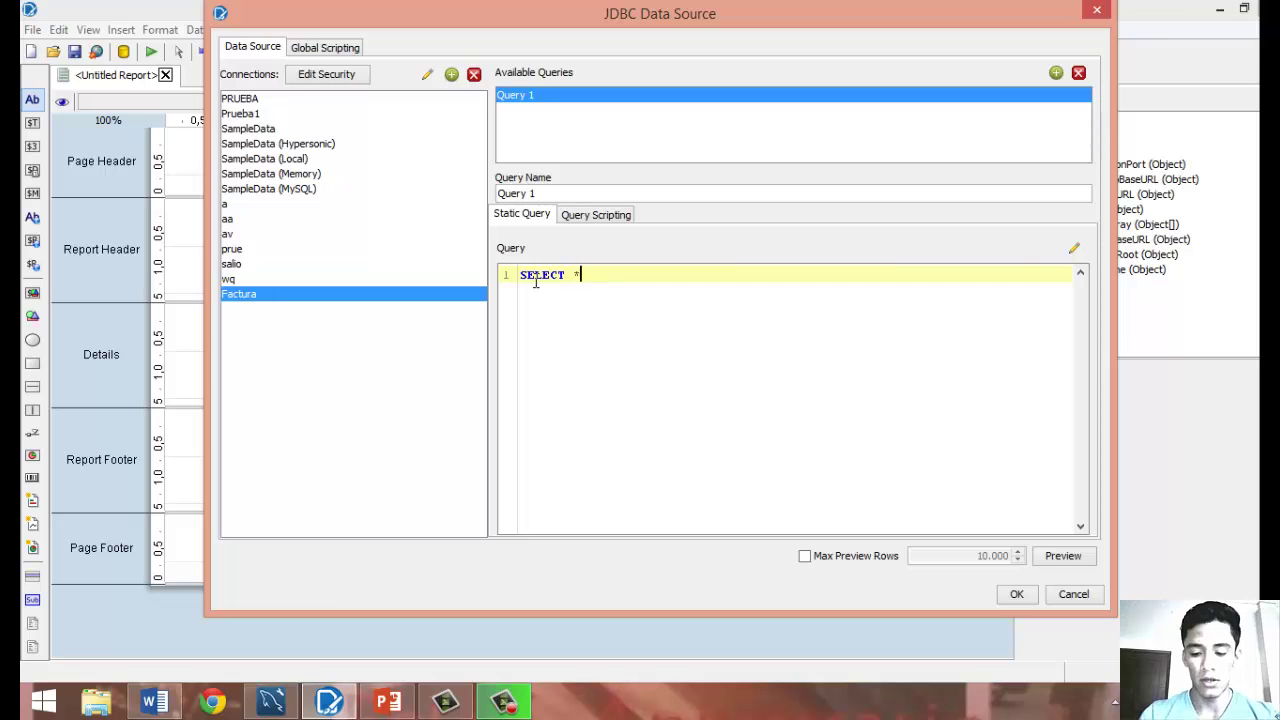
text( * FROM )
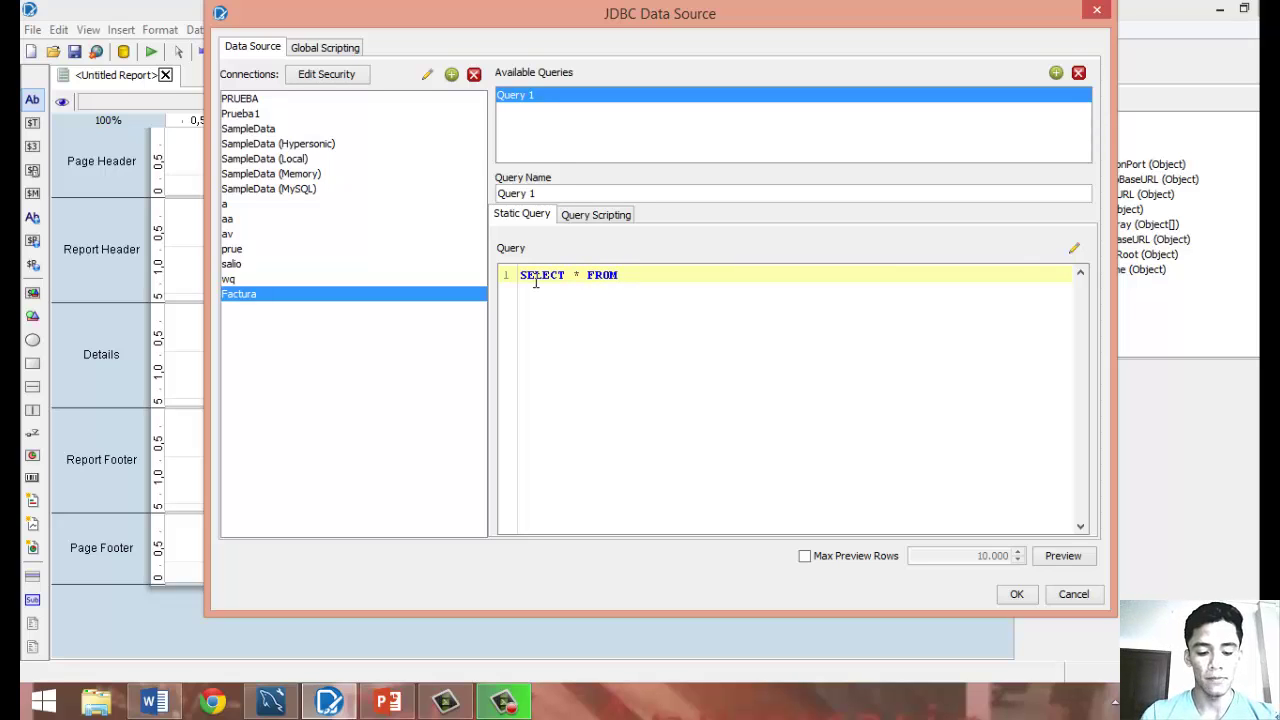
text(CLI)
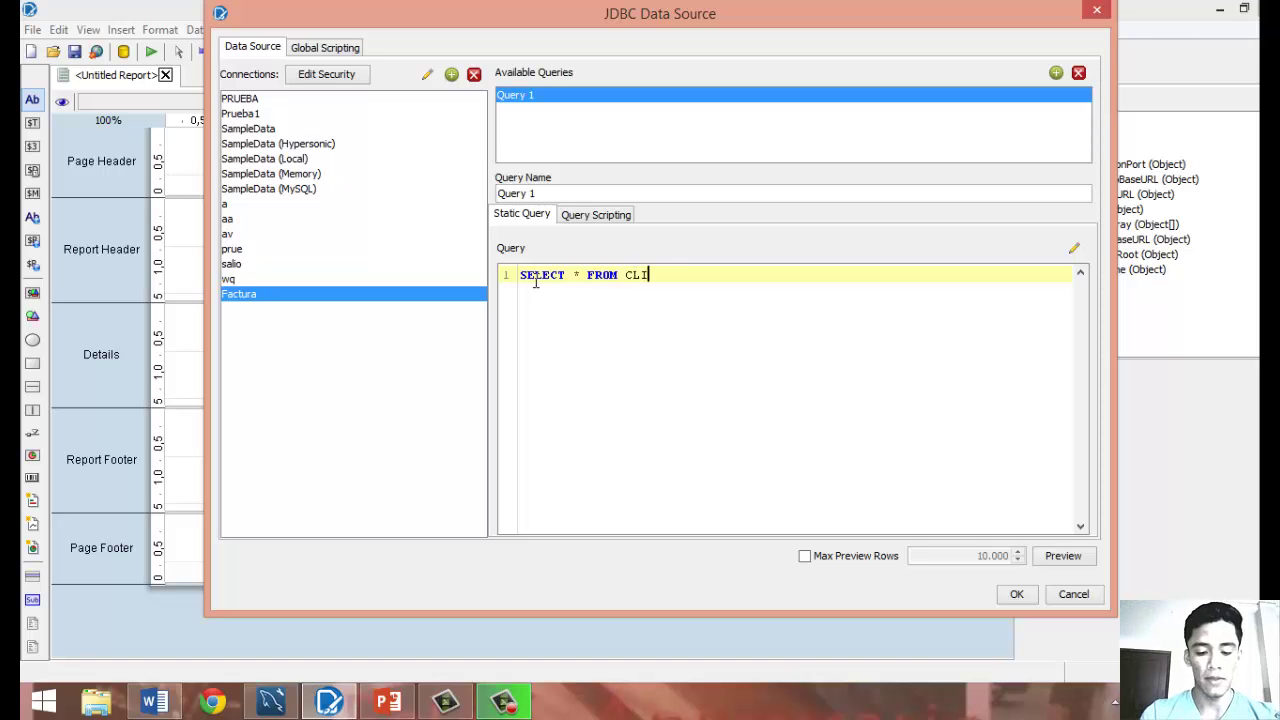
text(ENTE)
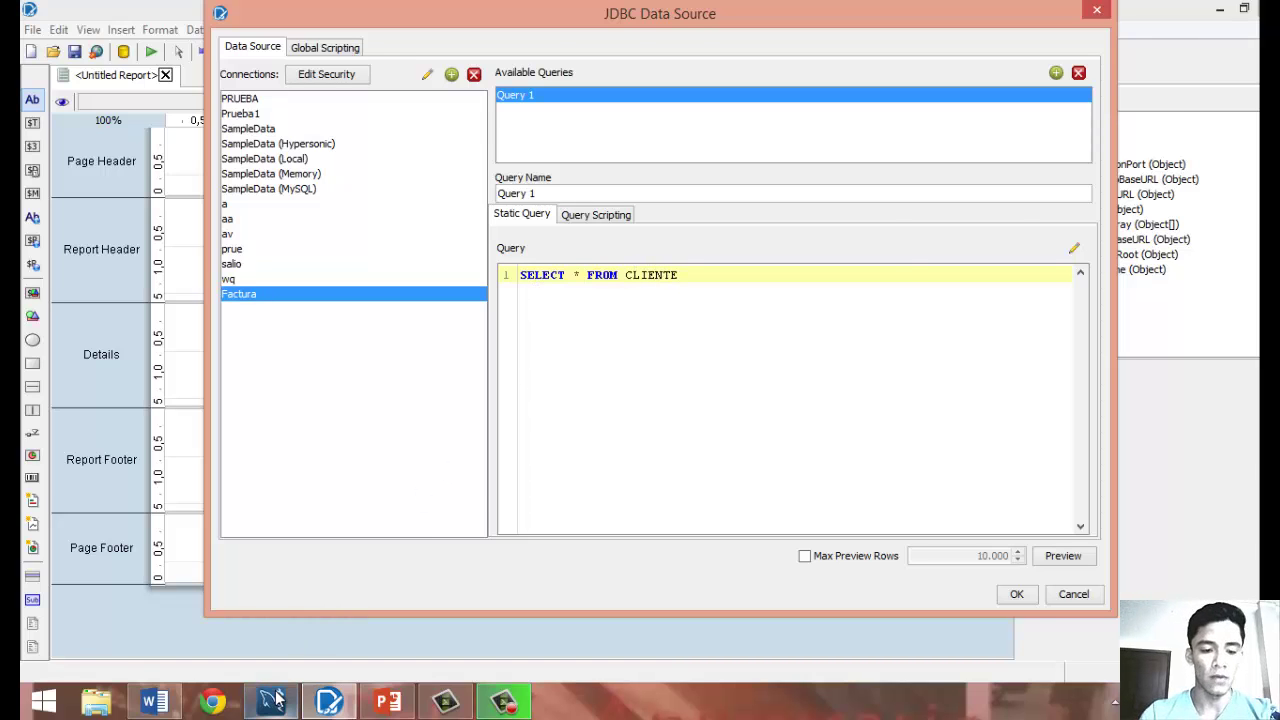
click(271, 701)
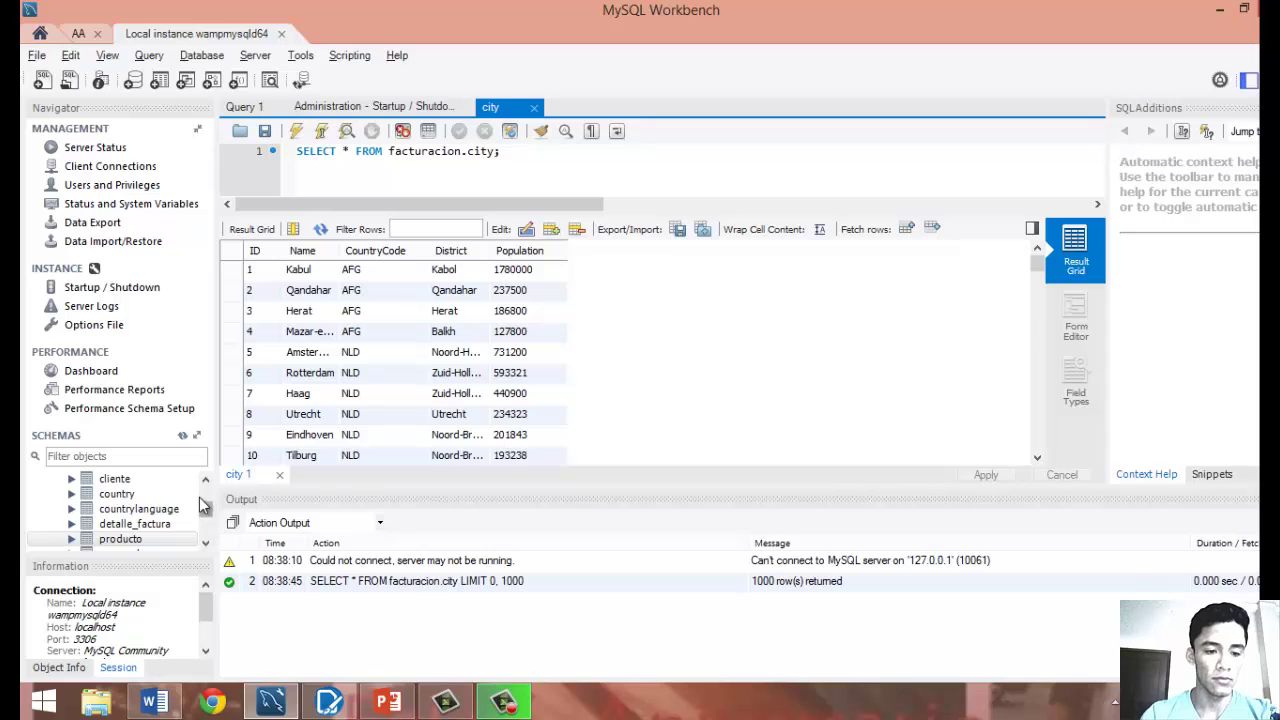
drag(206, 508, 205, 504)
Preview Query 1's client rows and save the JDBC: Factura data set.
key(alt+Tab)
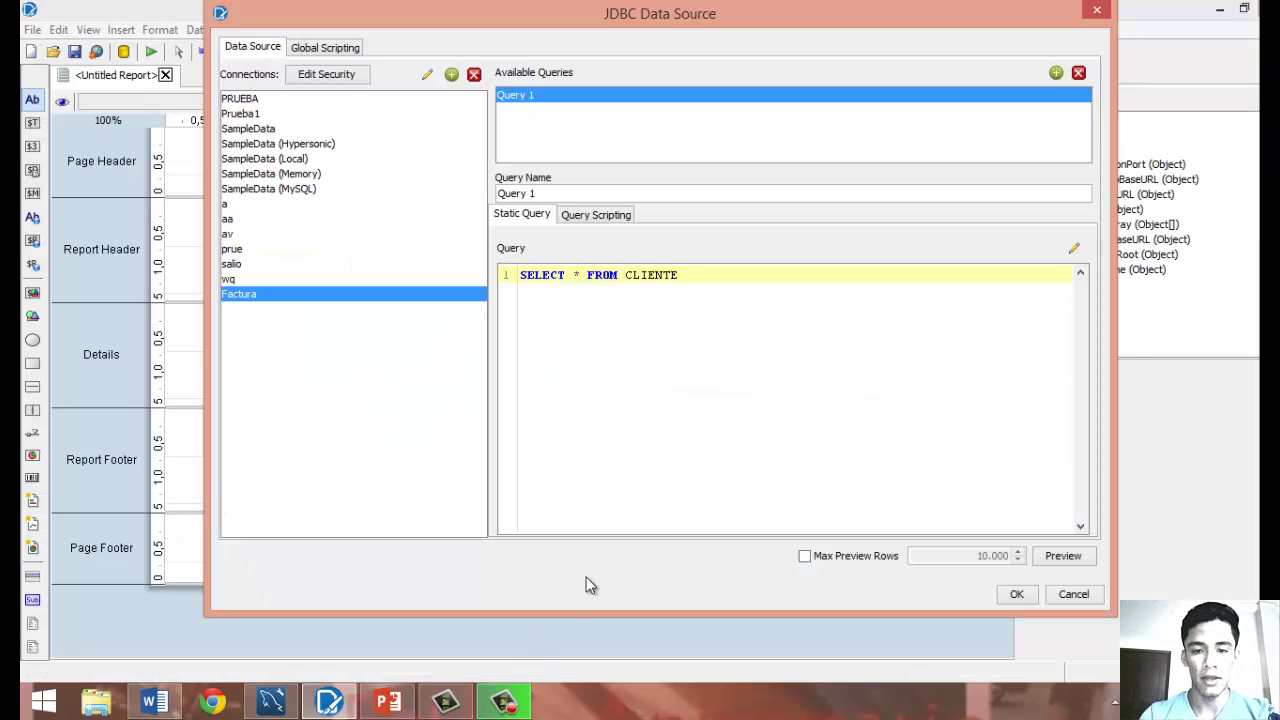
click(1062, 558)
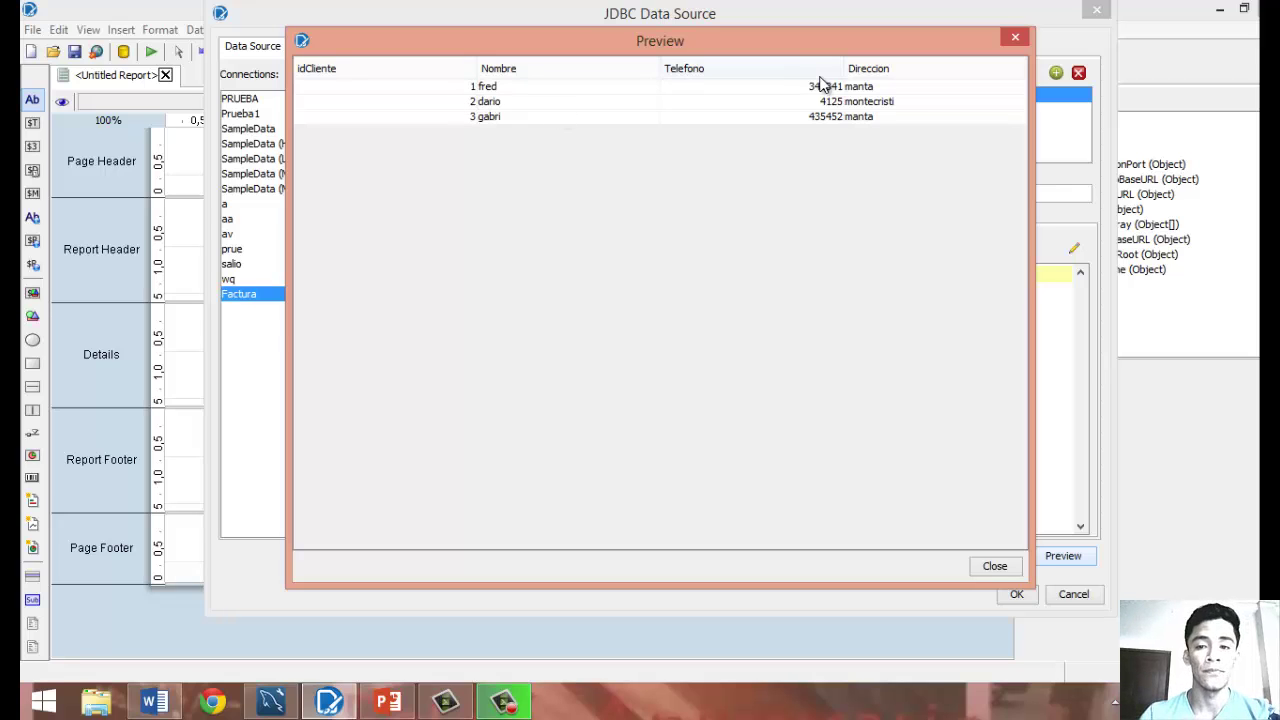
click(996, 567)
click(1022, 601)
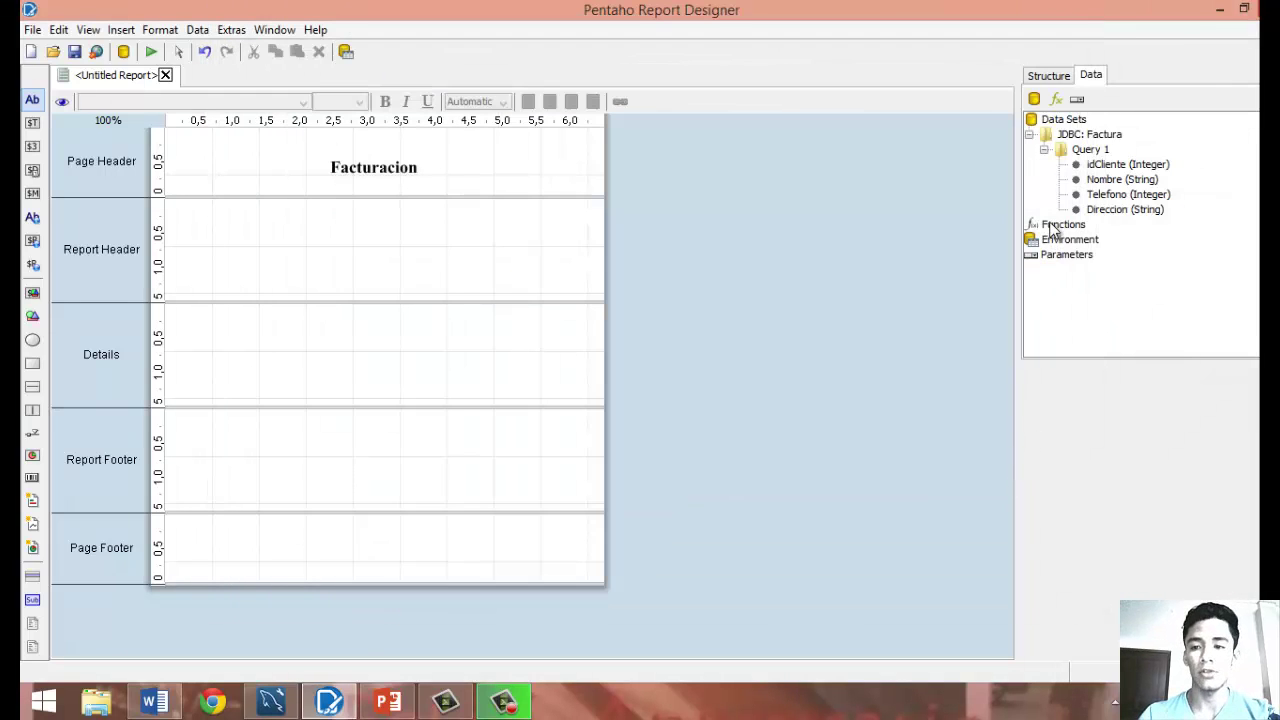
Place Query 1's idCliente, Nombre and Telefono fields left to right in the Details band.
click(1029, 135)
click(1029, 136)
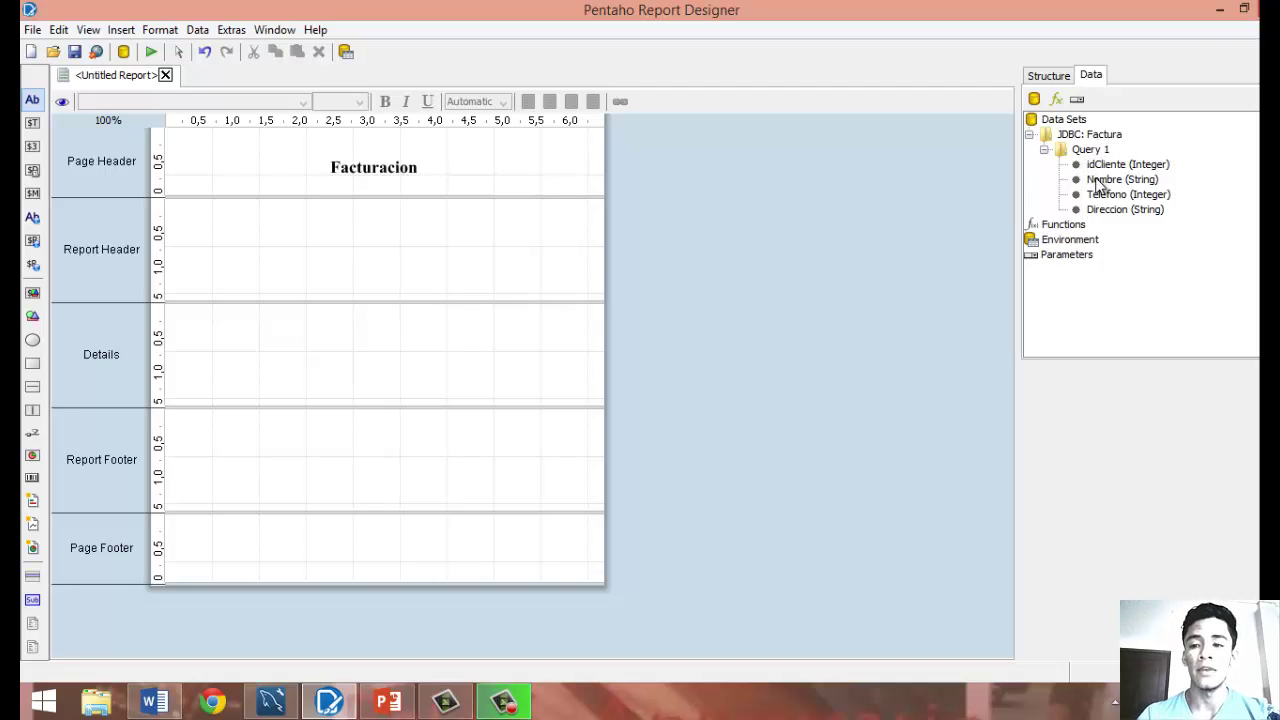
click(1044, 151)
click(1044, 151)
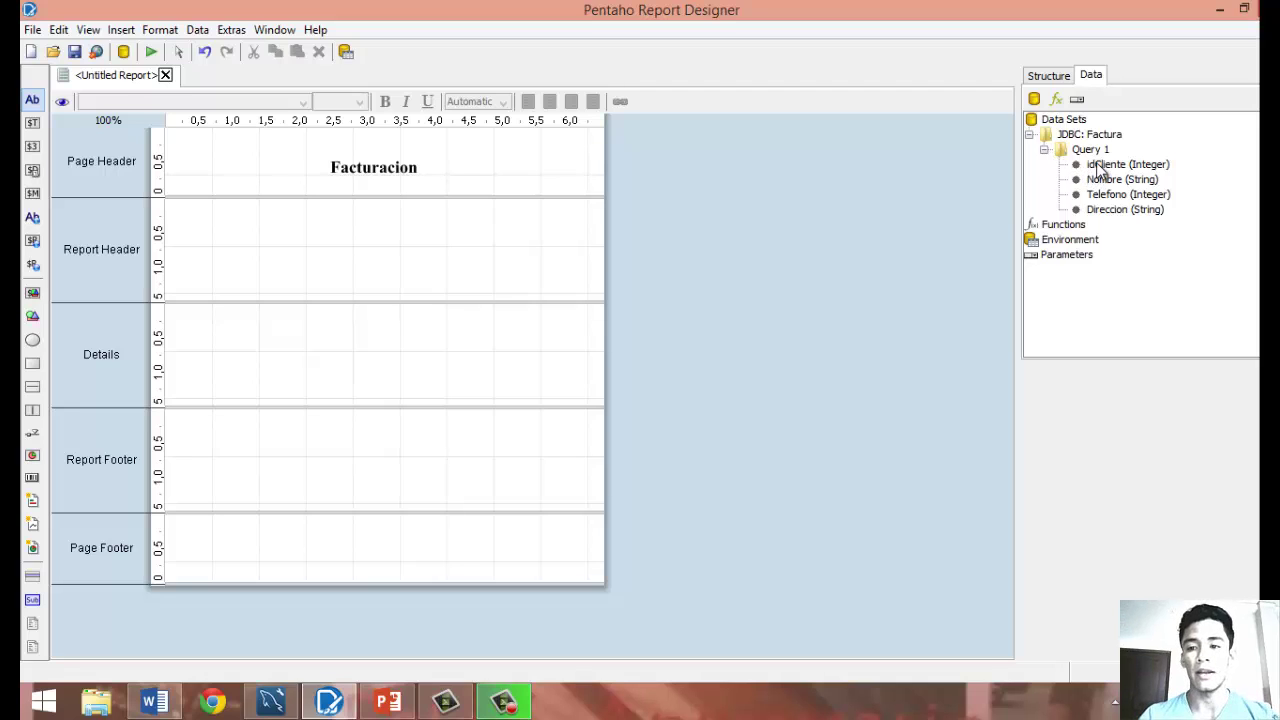
drag(1100, 167, 176, 318)
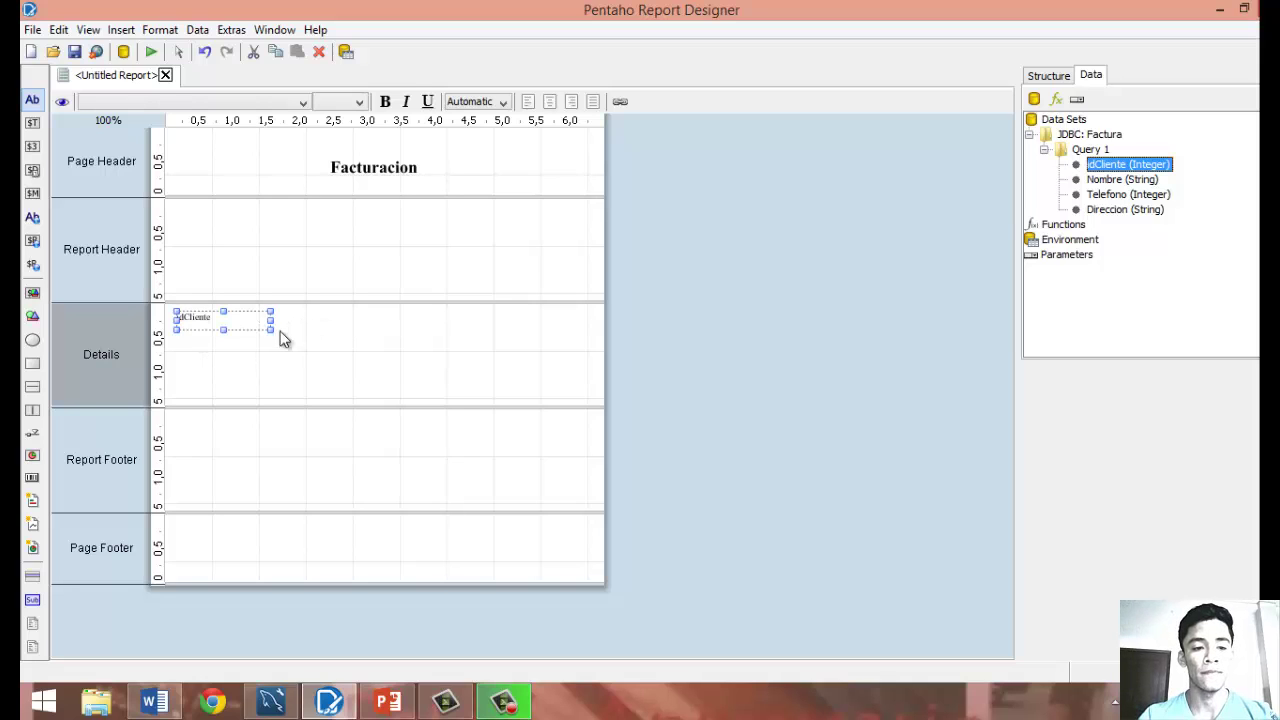
click(1128, 182)
drag(1130, 185, 270, 318)
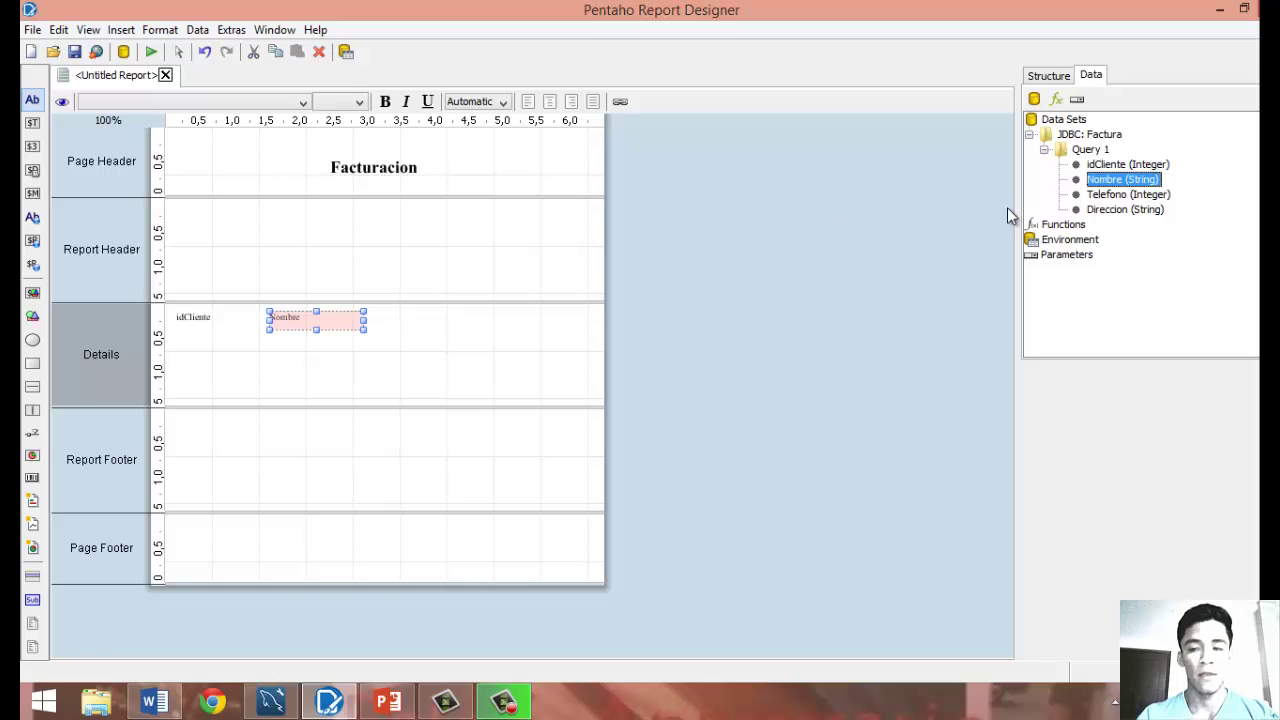
drag(1100, 194, 393, 320)
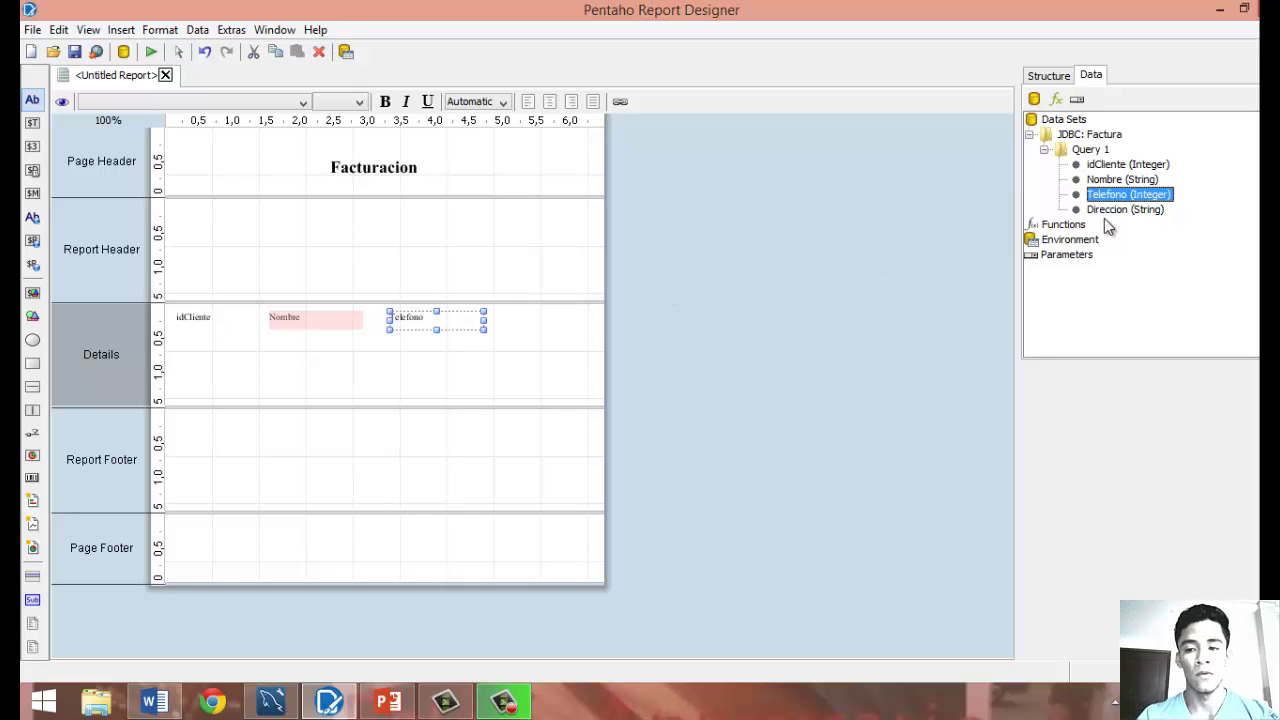
click(1070, 121)
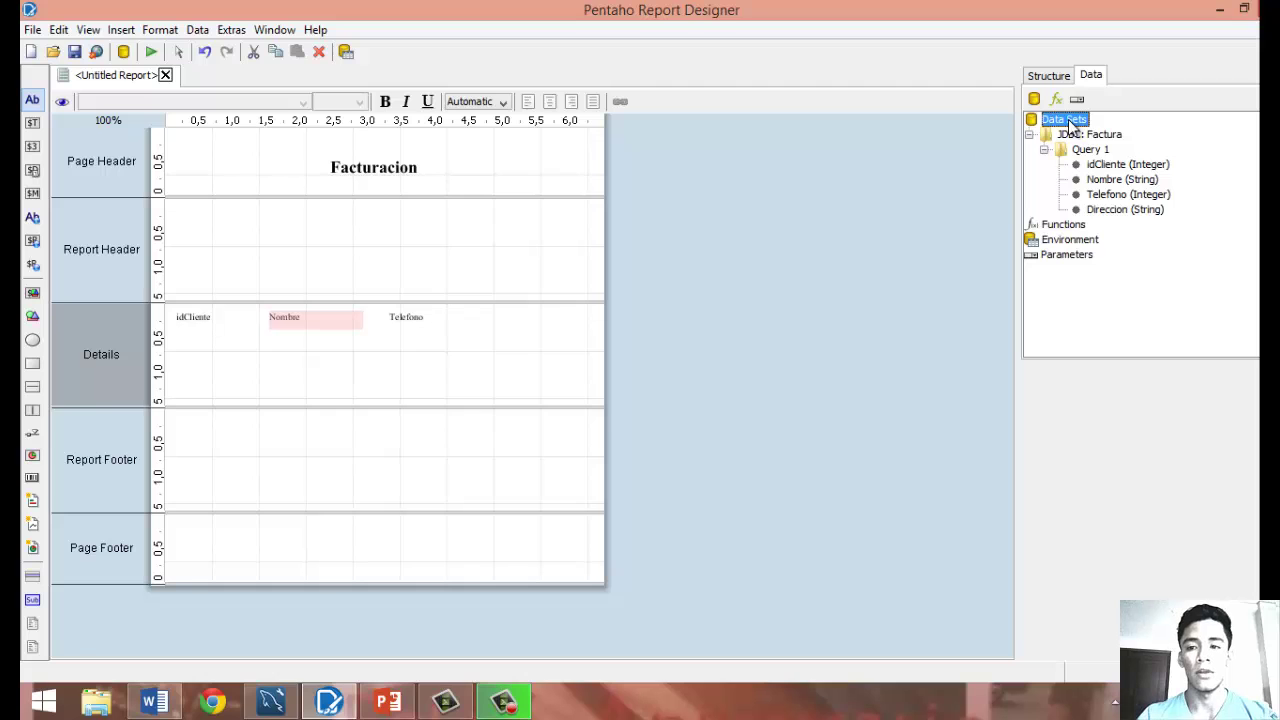
Start a second JDBC data source using the Factura connection.
right_click(1070, 121)
click(1103, 166)
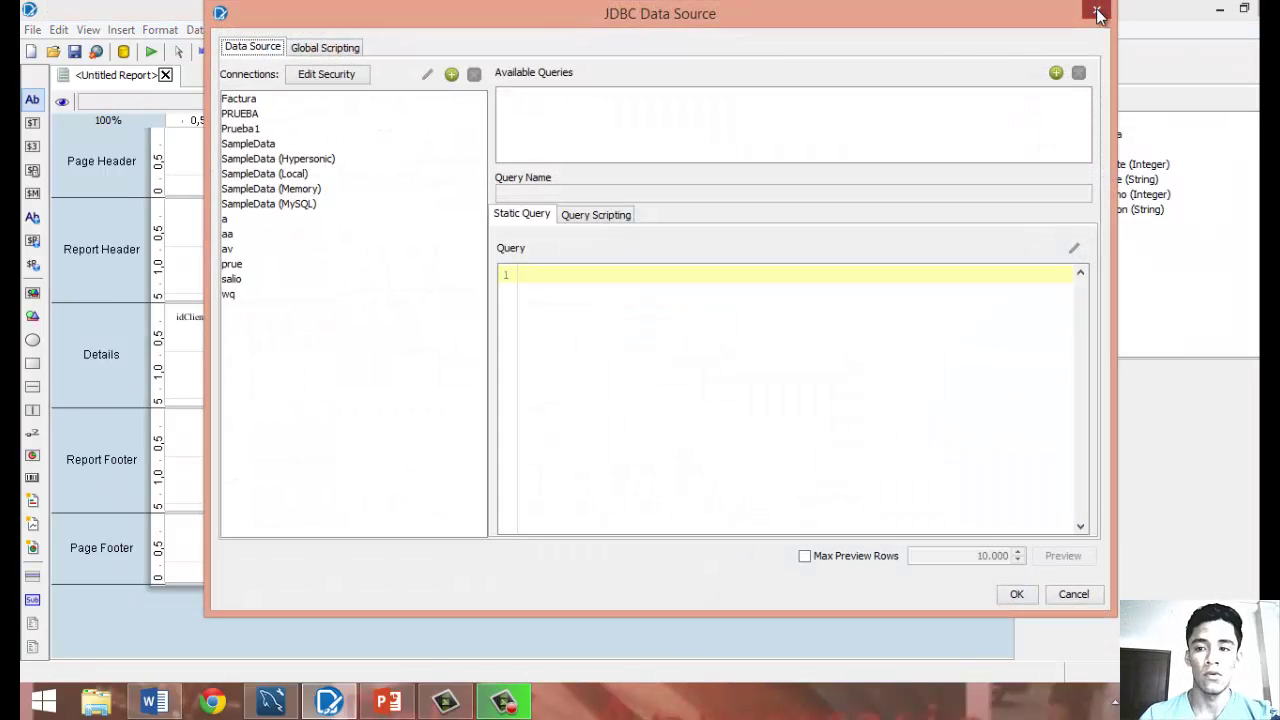
click(1095, 8)
click(1094, 140)
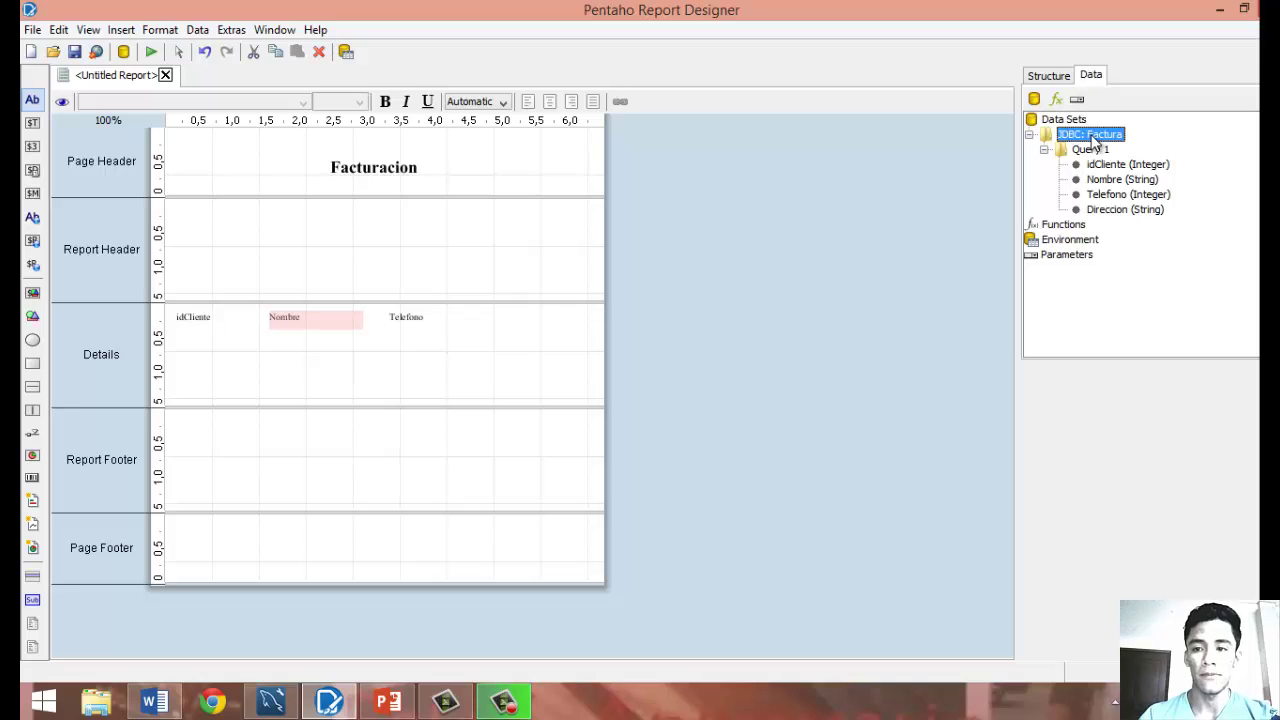
click(1094, 150)
right_click(1096, 138)
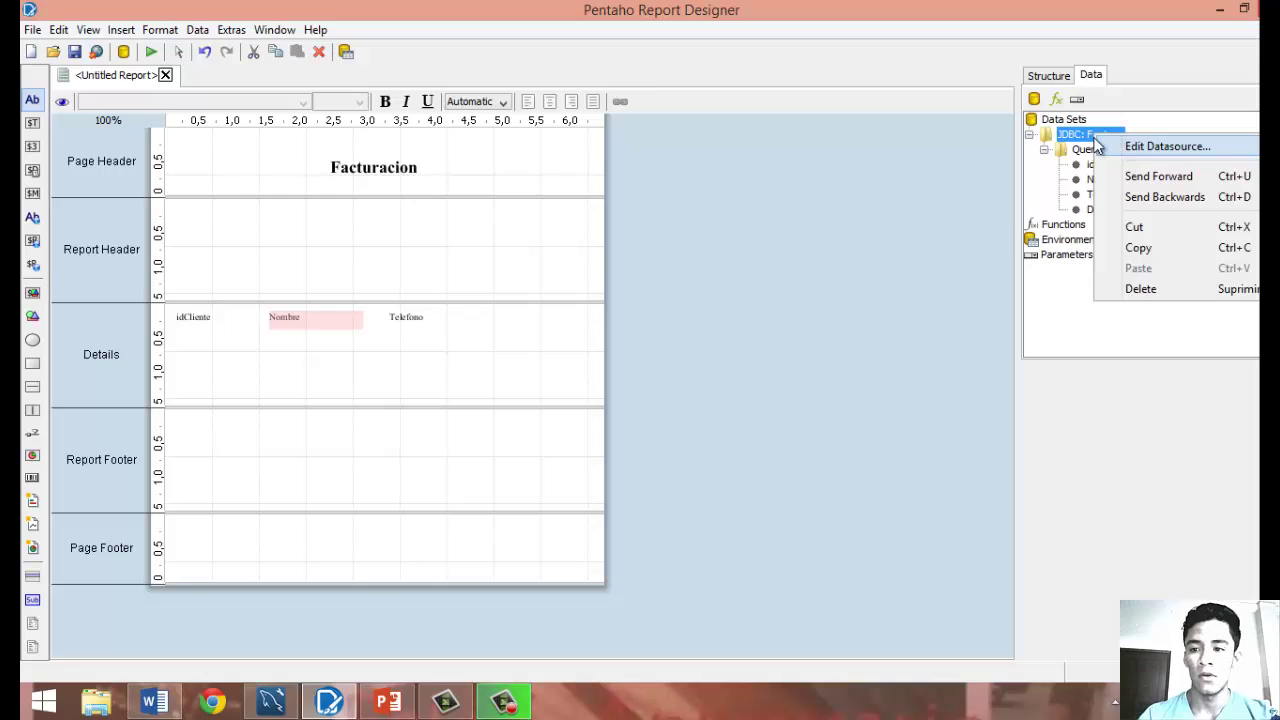
click(1068, 134)
right_click(1065, 122)
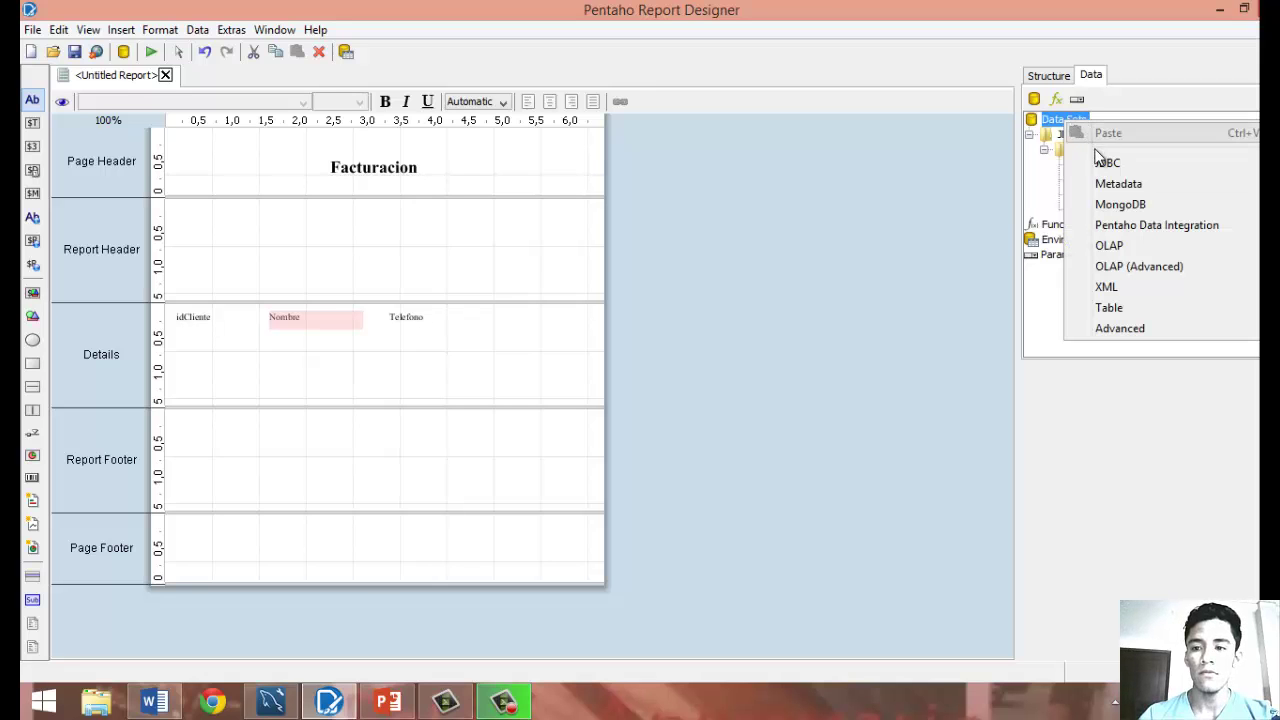
click(1106, 162)
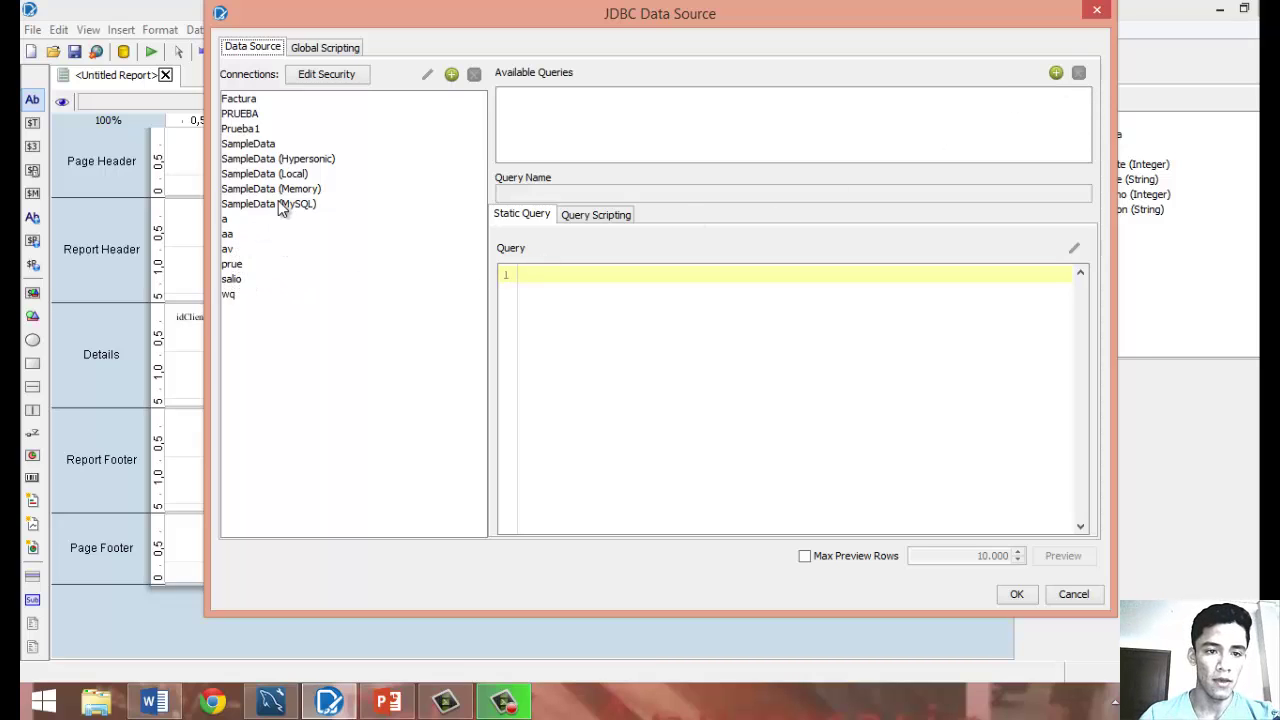
click(262, 102)
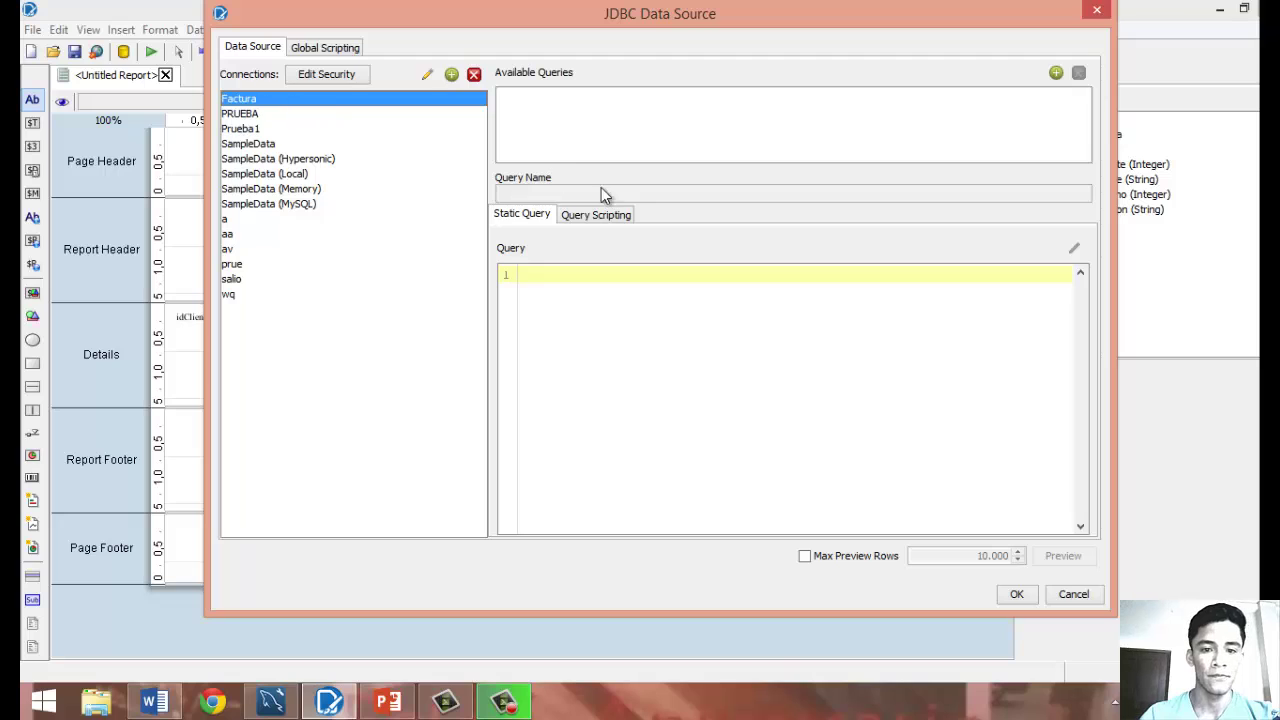
Add Query 2 as SELECT * FROM CITY, preview its rows, and save the data source.
click(1055, 74)
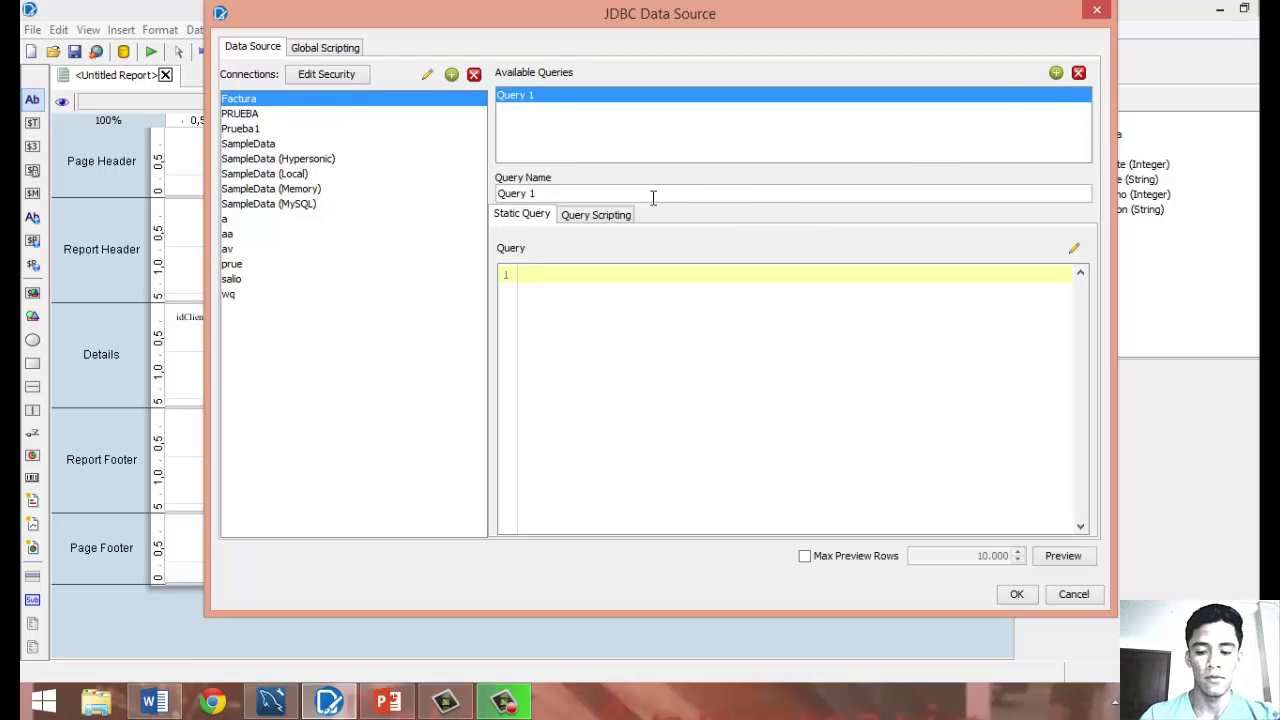
key(BackSpace)
text(2)
click(583, 277)
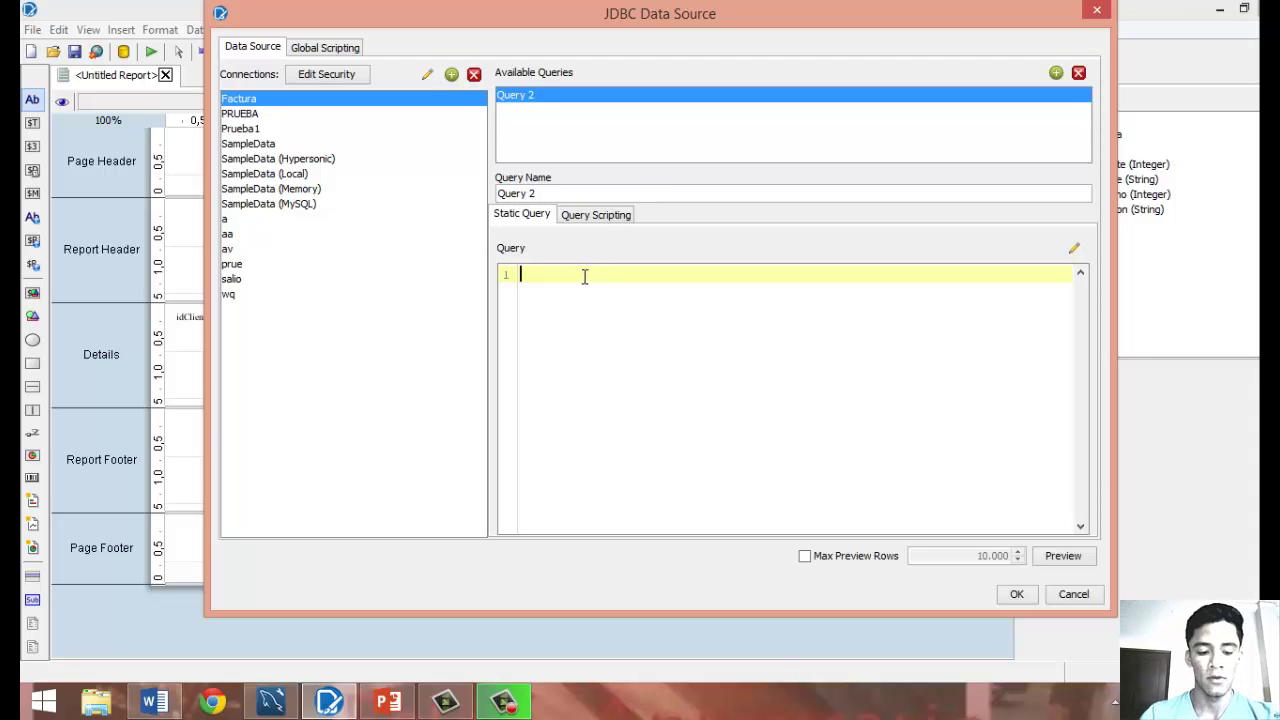
text(sE)
key(BackSpace)
key(BackSpace)
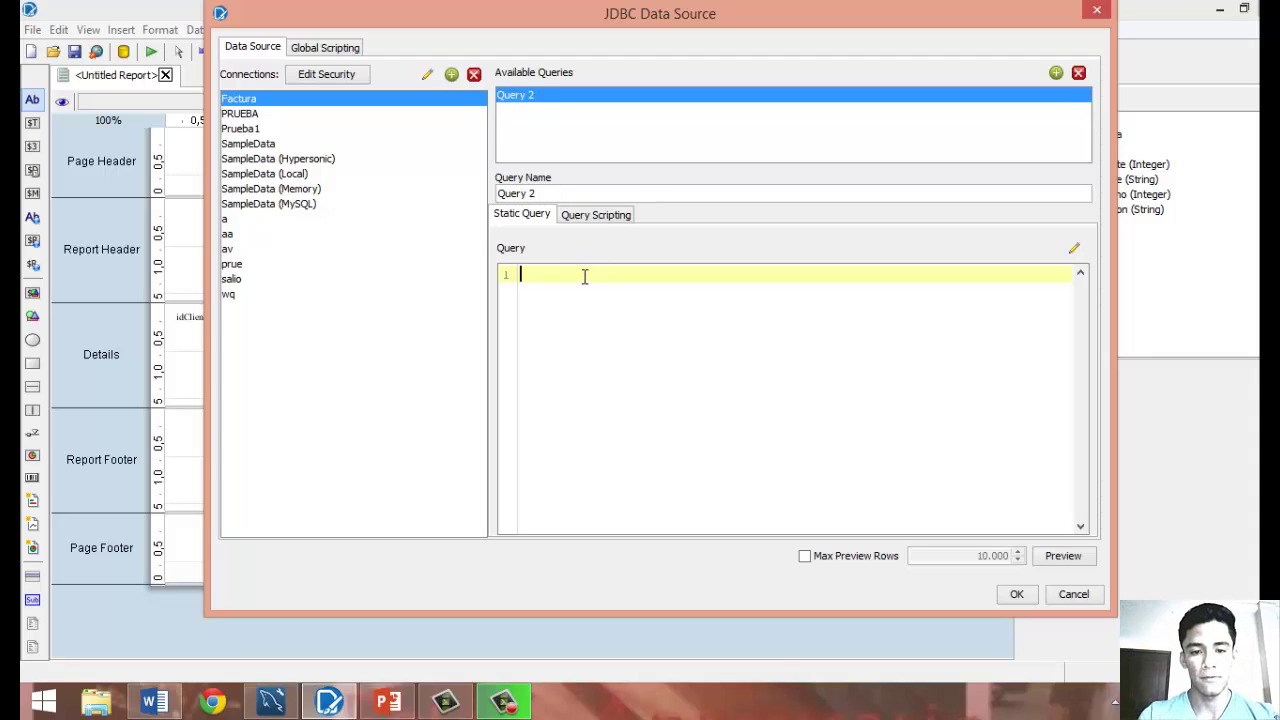
text(SELEC)
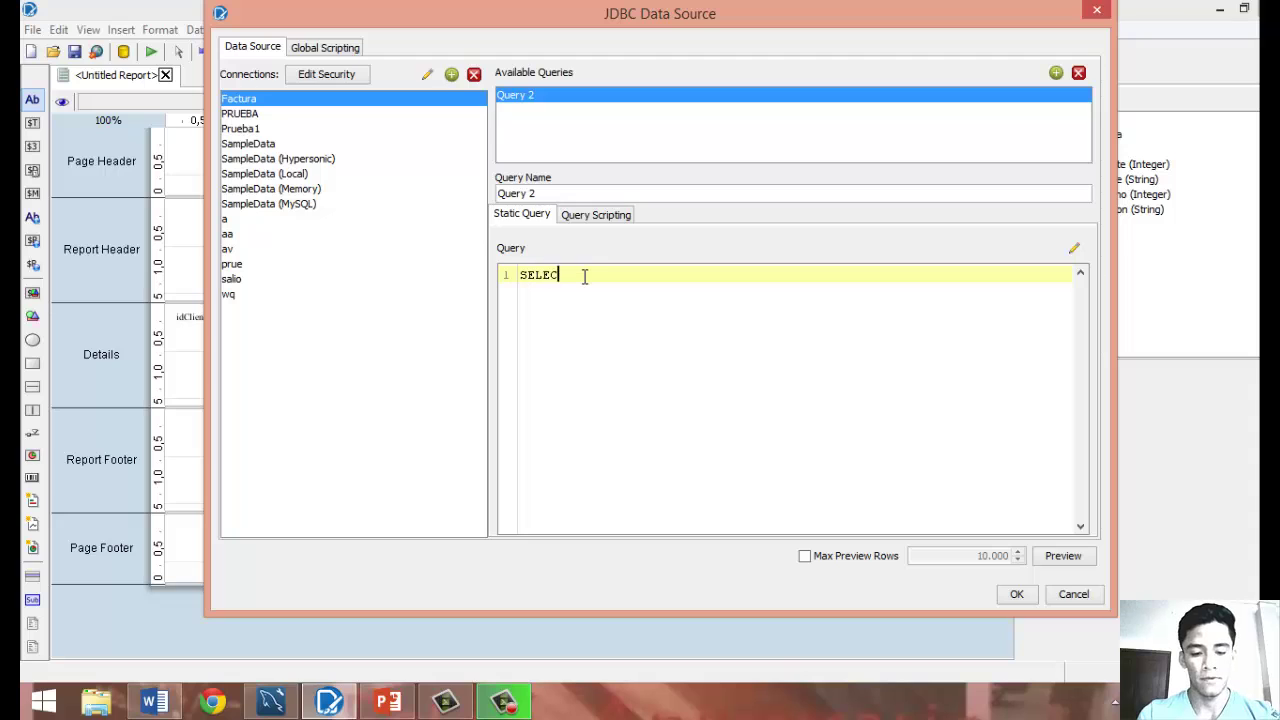
text(T * )
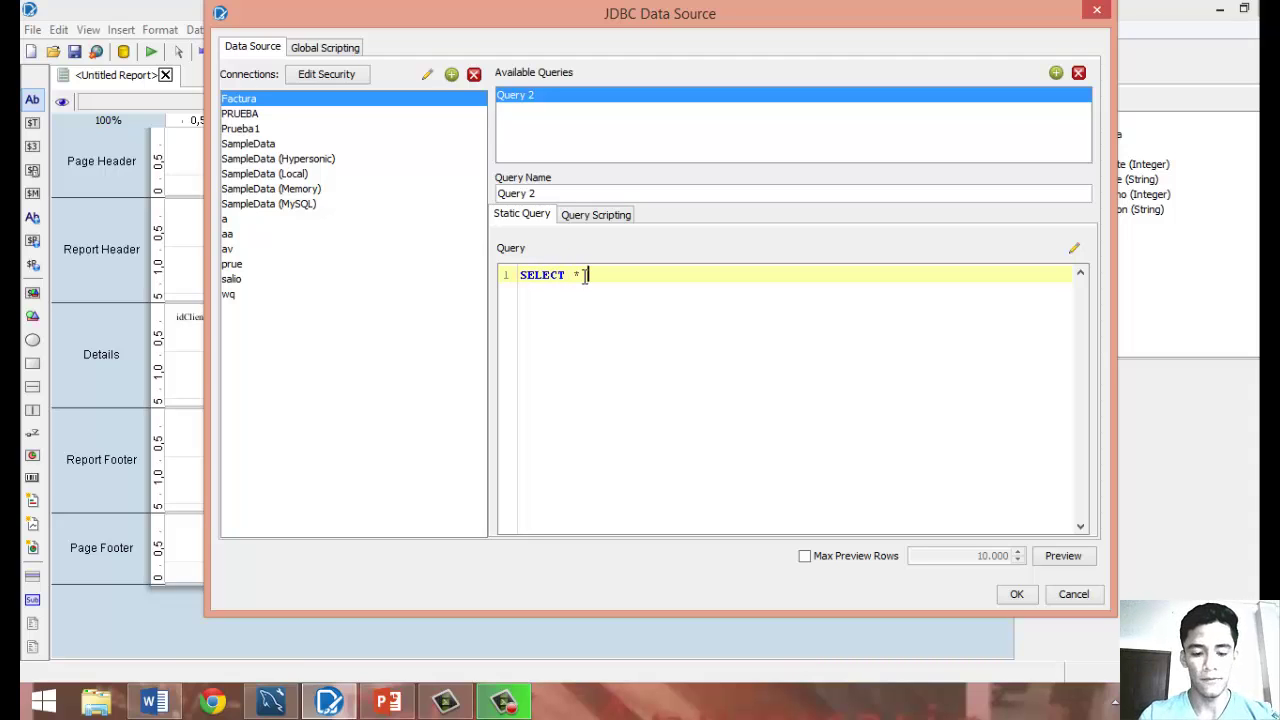
text(FROM)
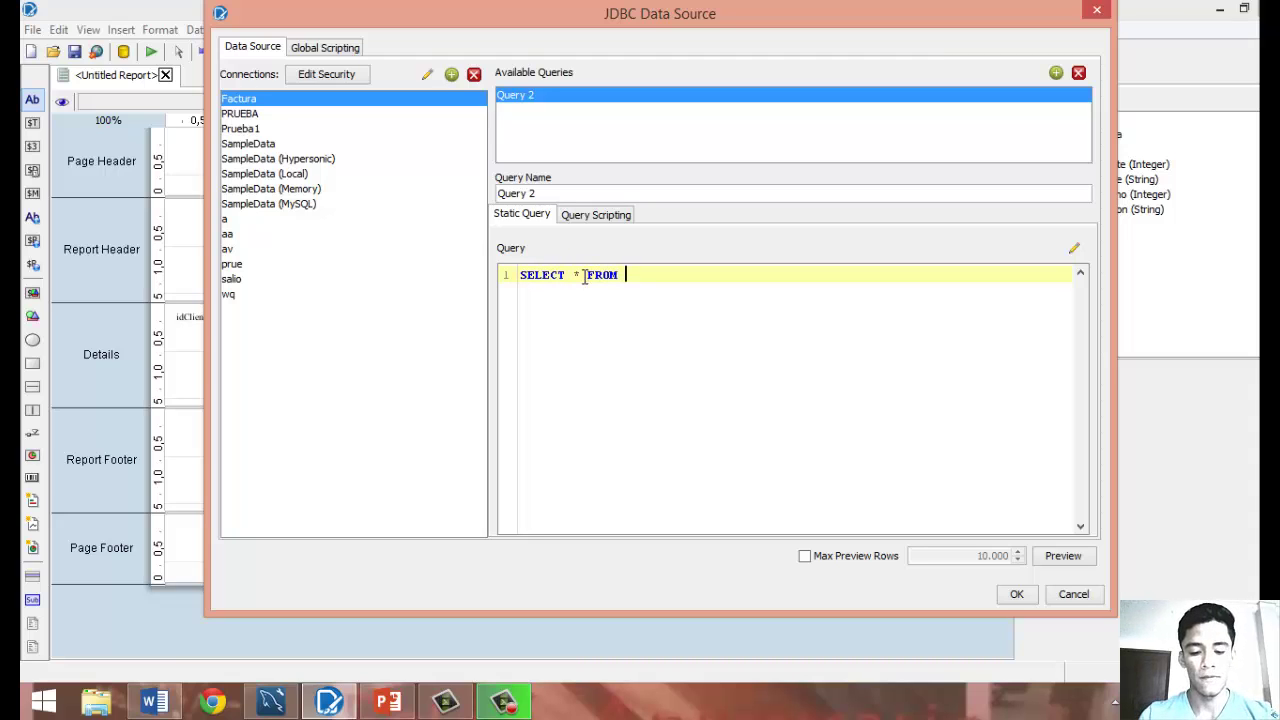
text( C)
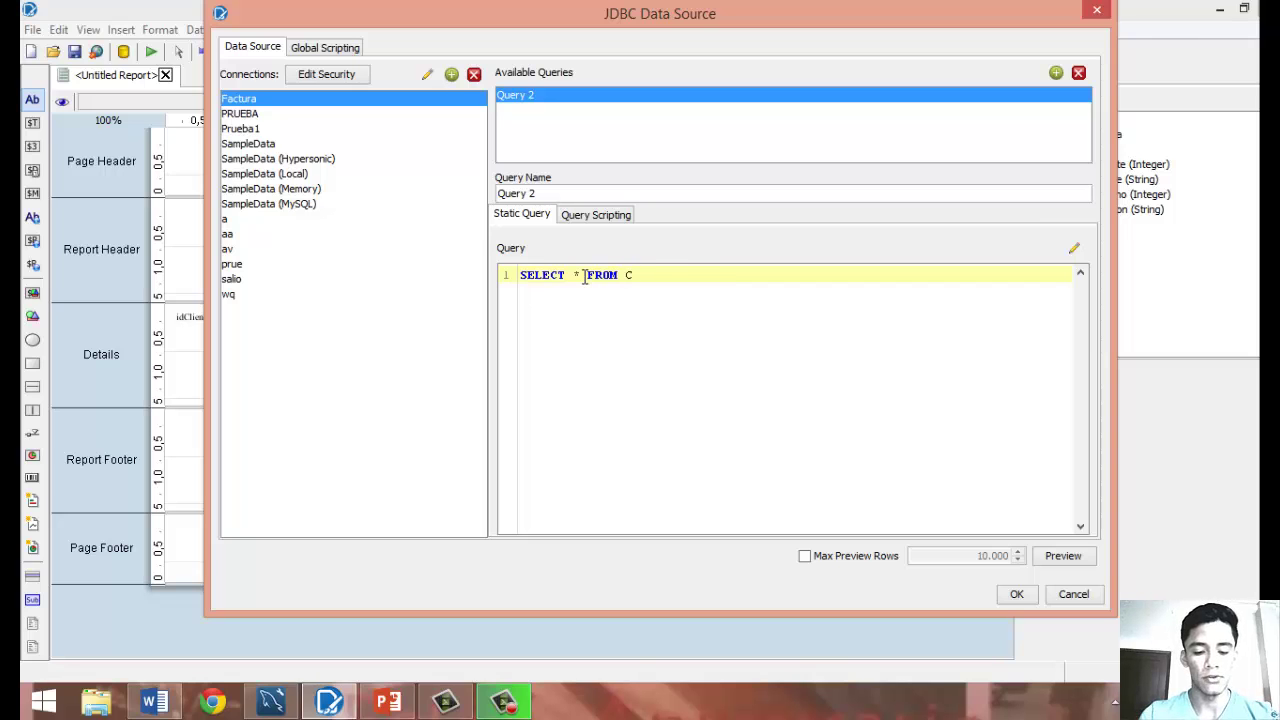
text(ITY)
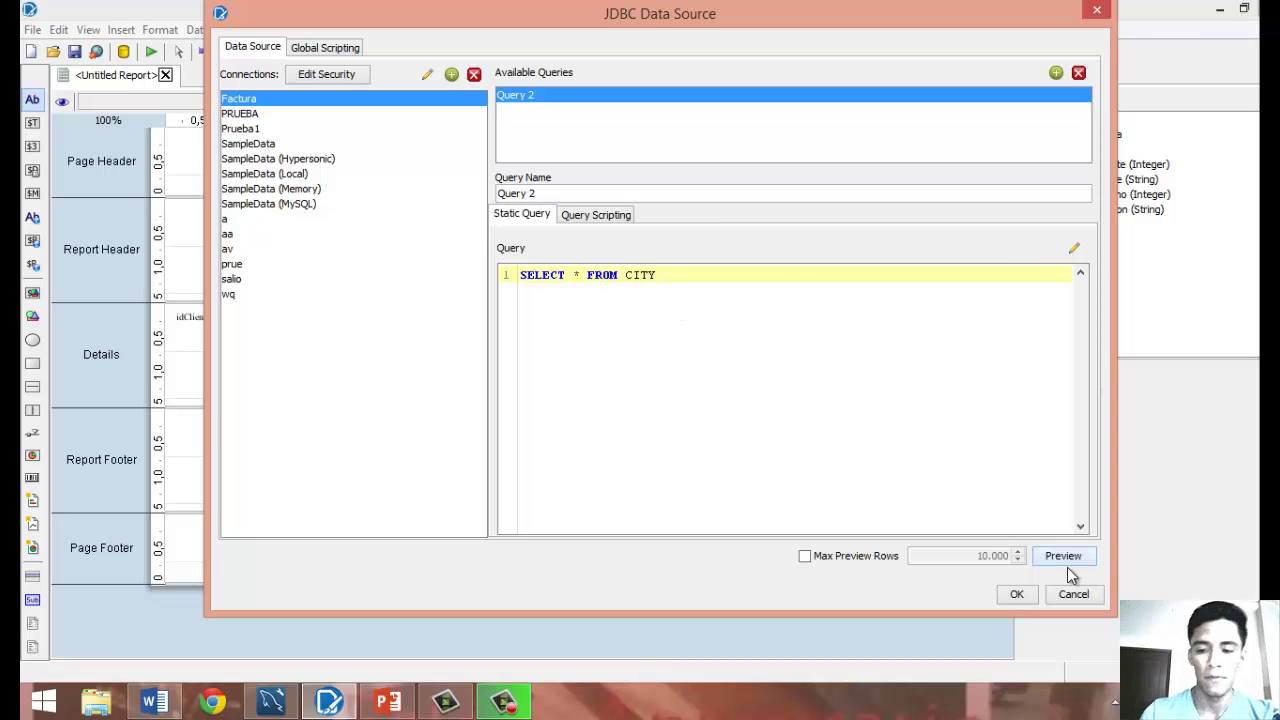
click(1067, 561)
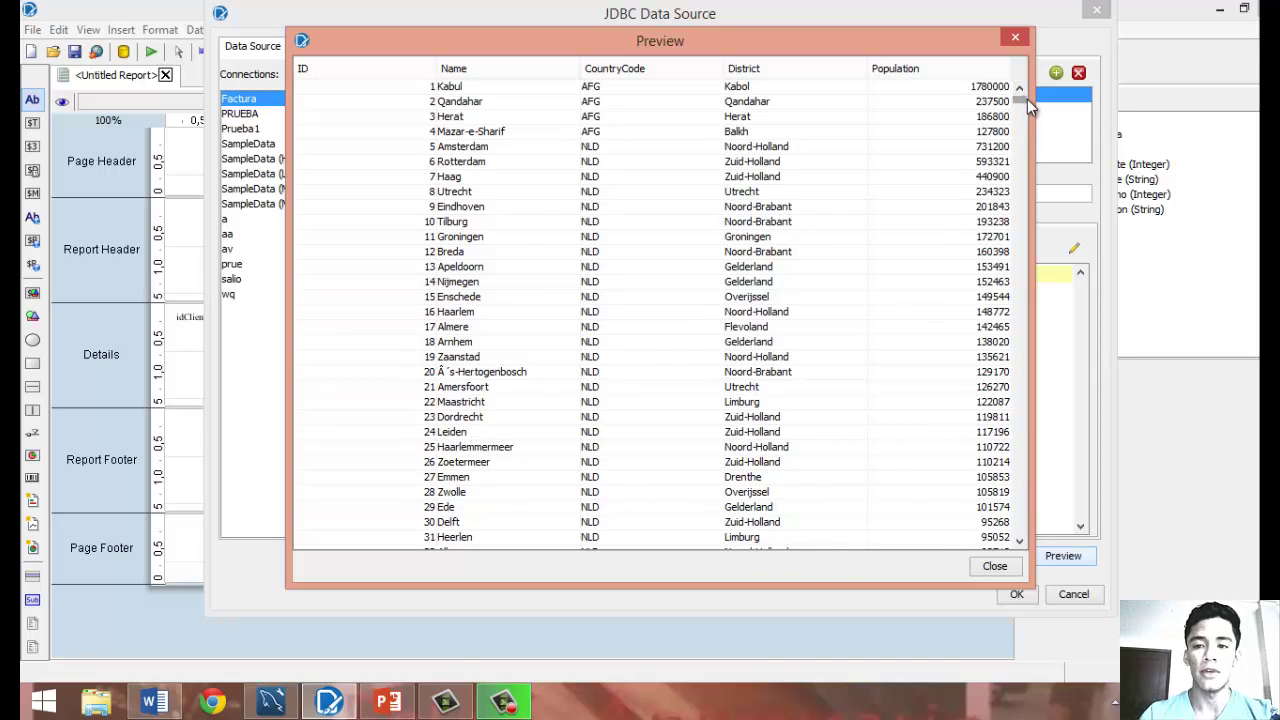
drag(1027, 99, 1028, 94)
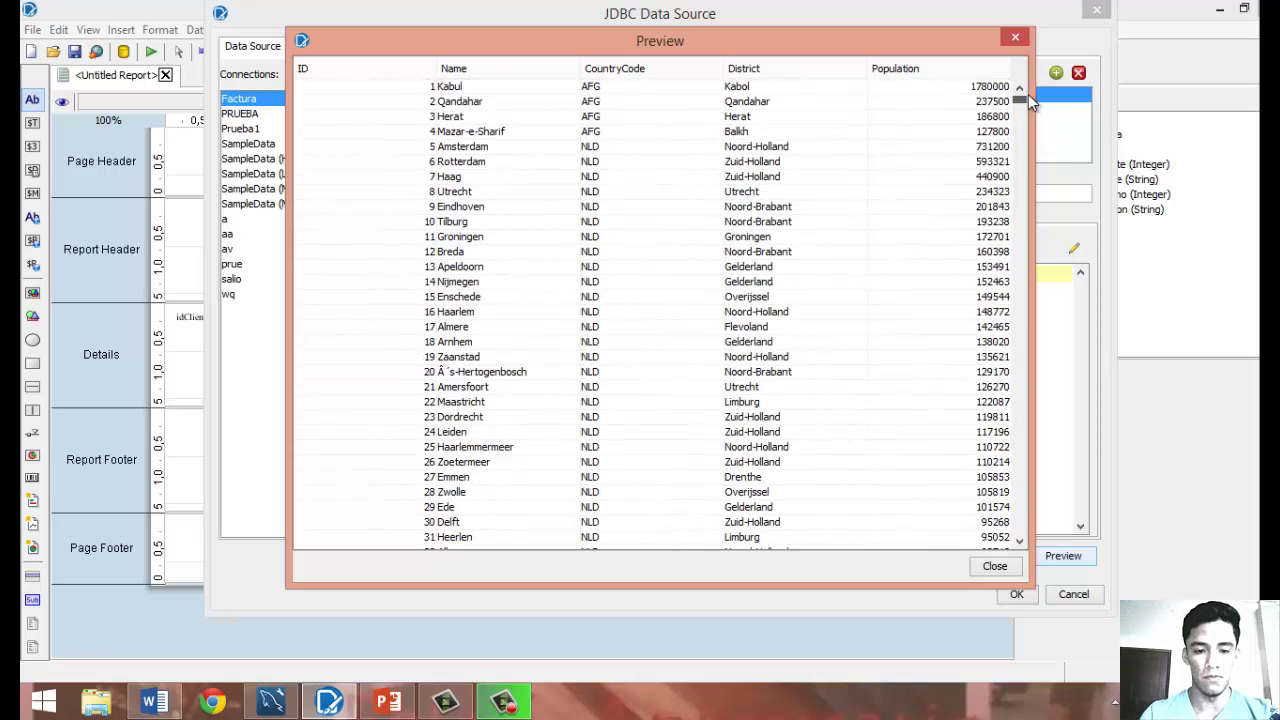
click(1001, 569)
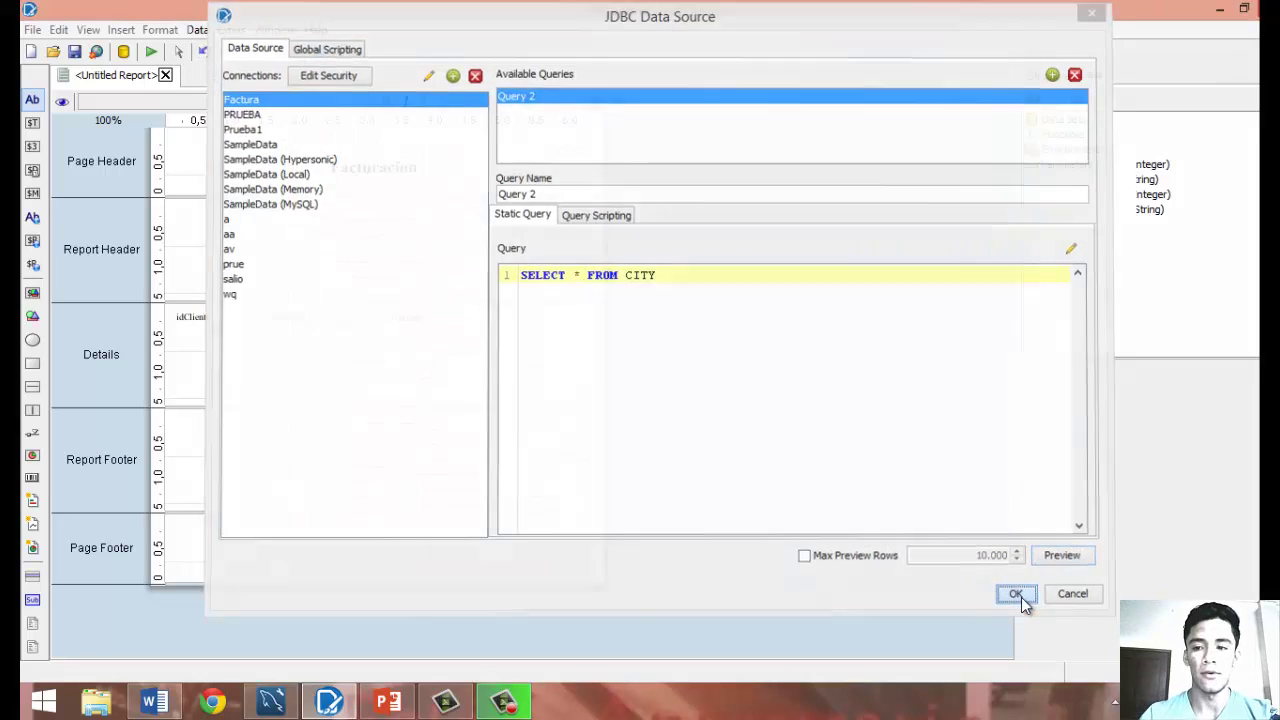
click(1017, 595)
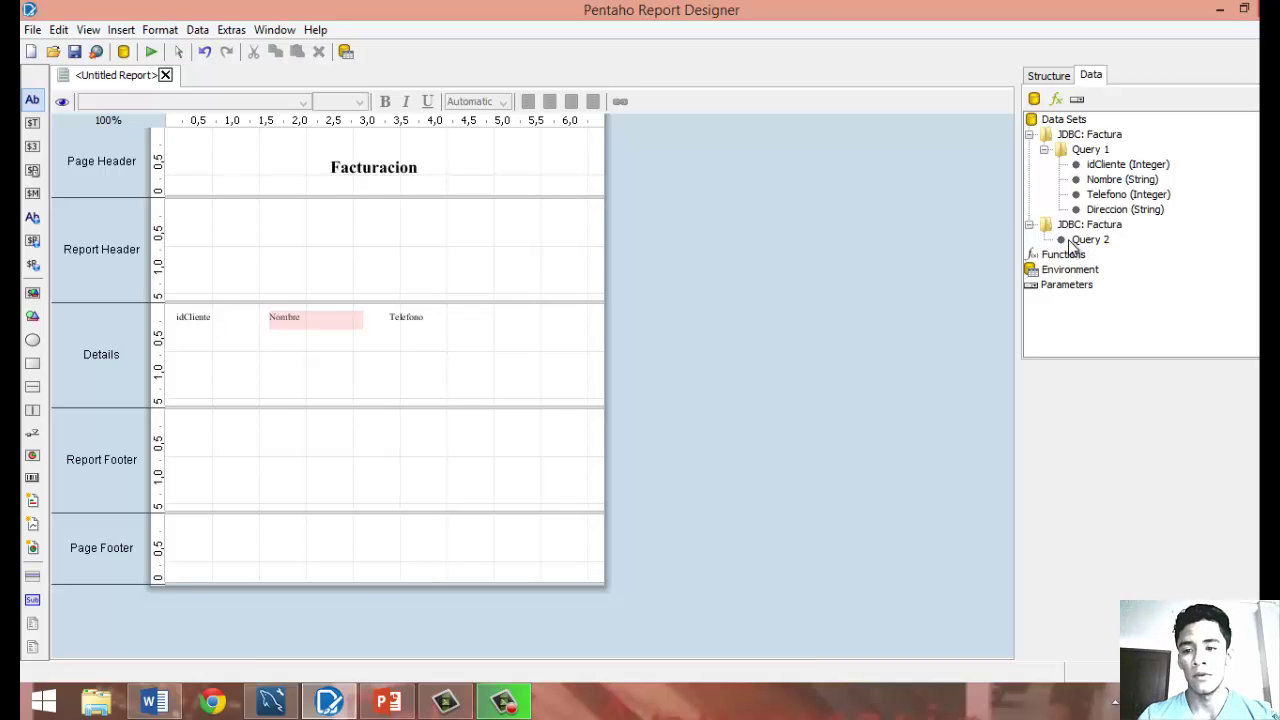
Reopen Query 2 to re-check its CITY results, then select it in the data tree.
double_click(1072, 245)
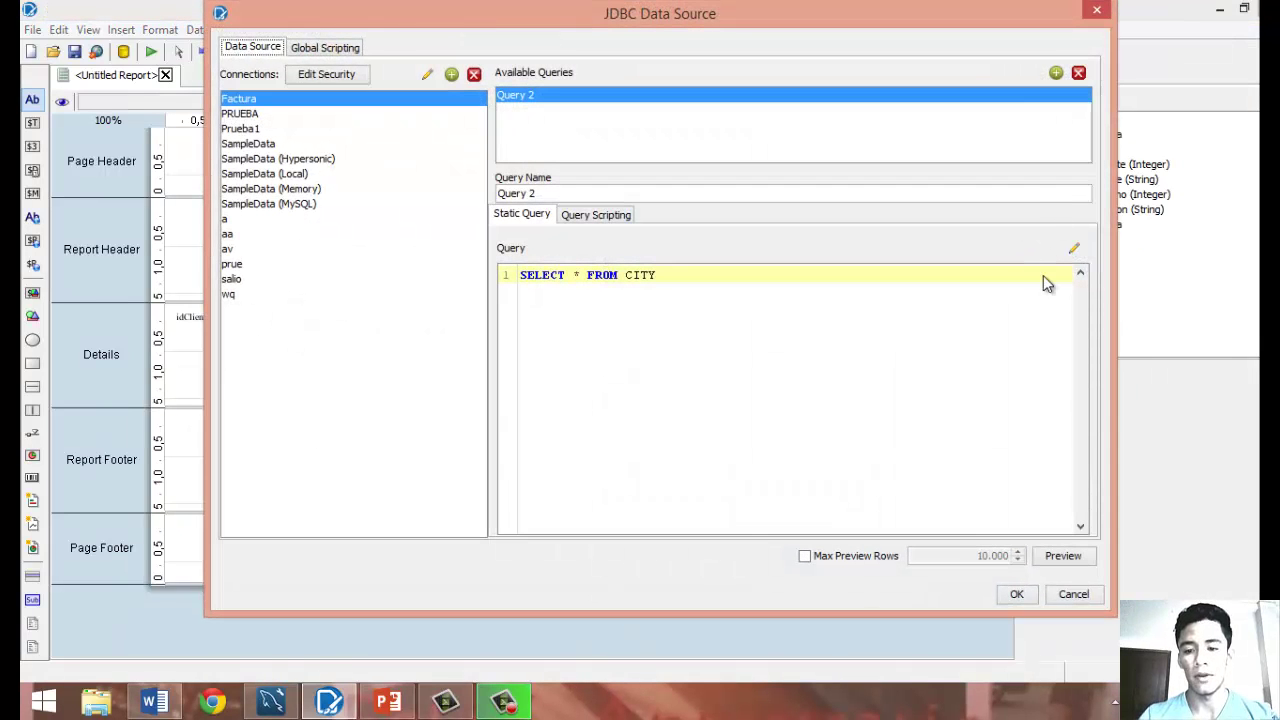
click(1063, 556)
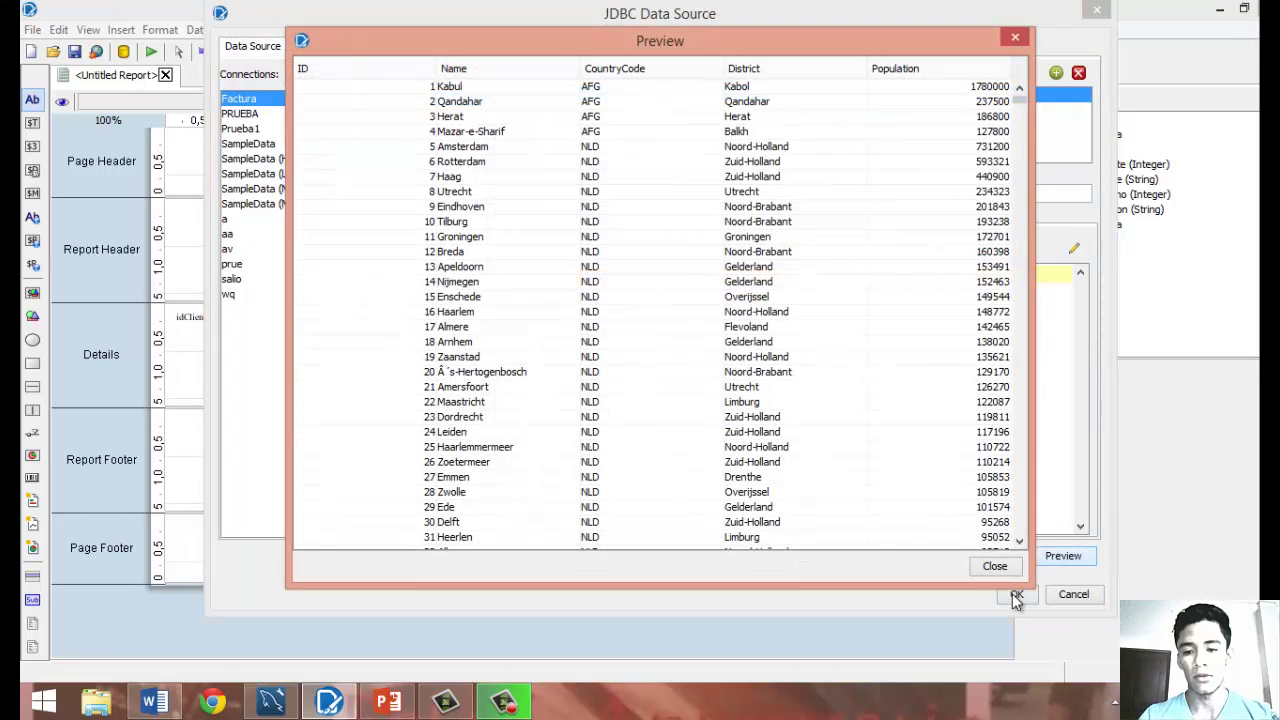
click(997, 566)
click(1016, 594)
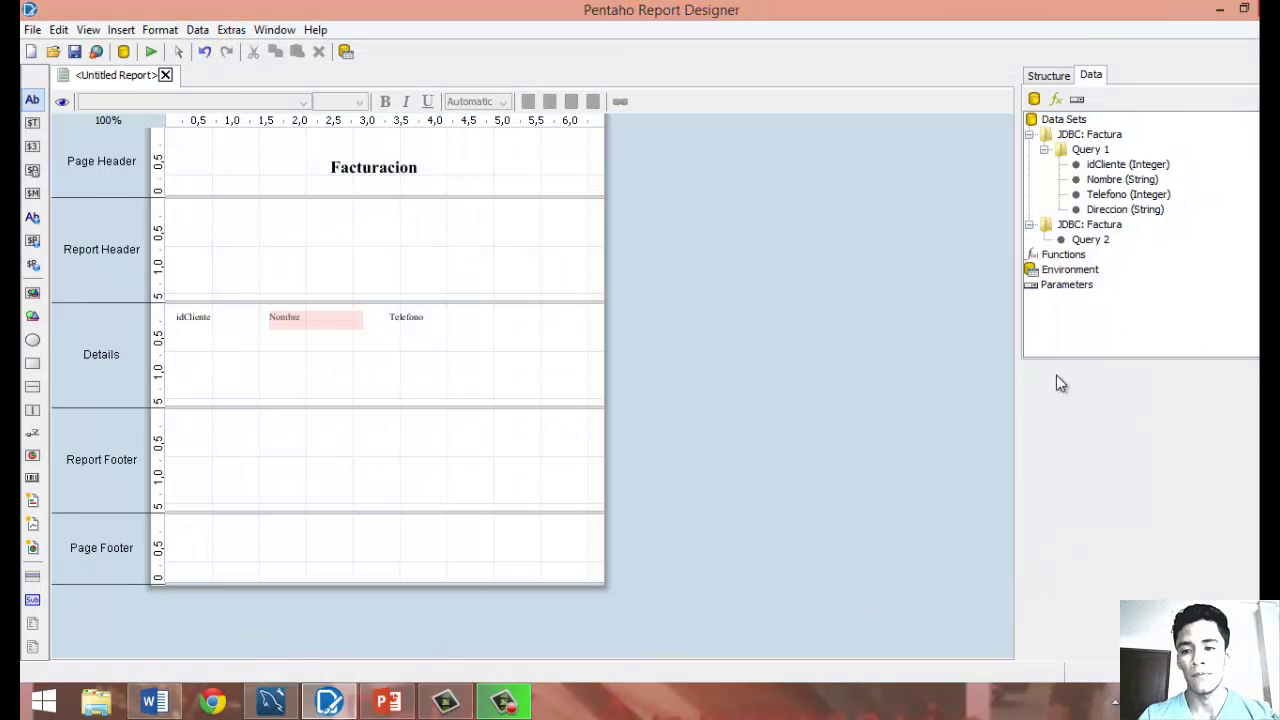
click(1030, 225)
click(1030, 225)
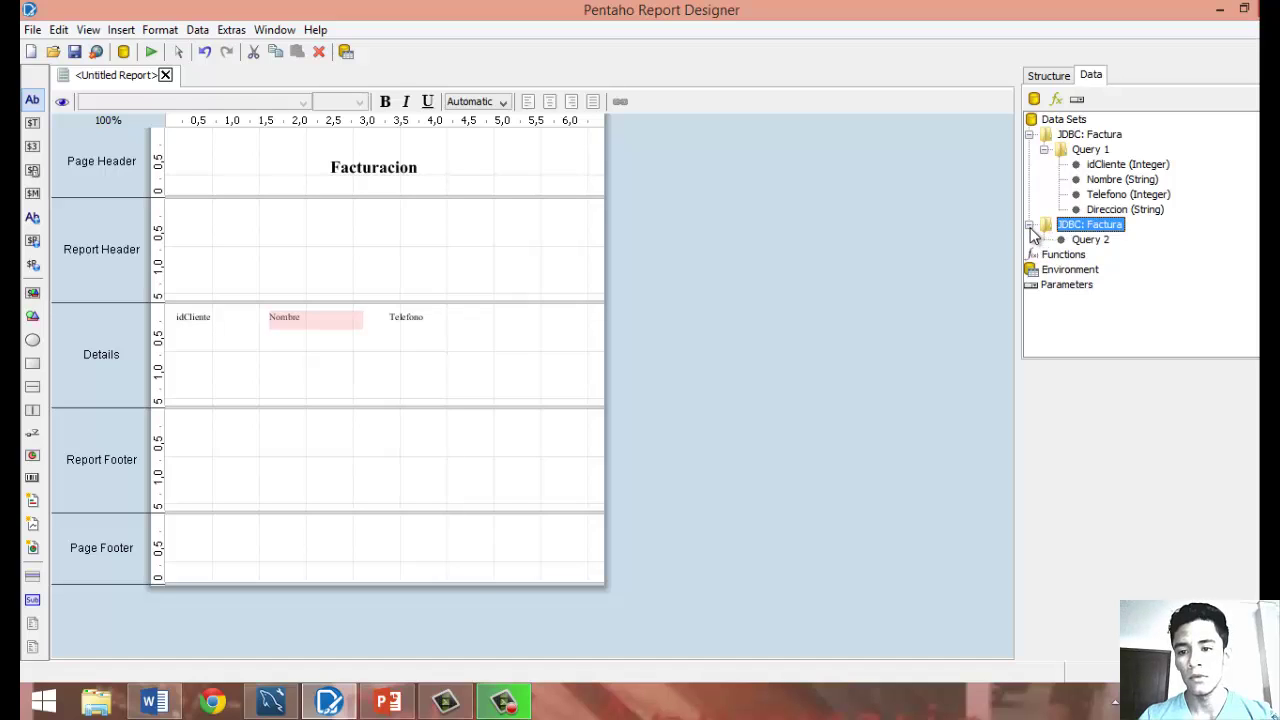
click(1082, 242)
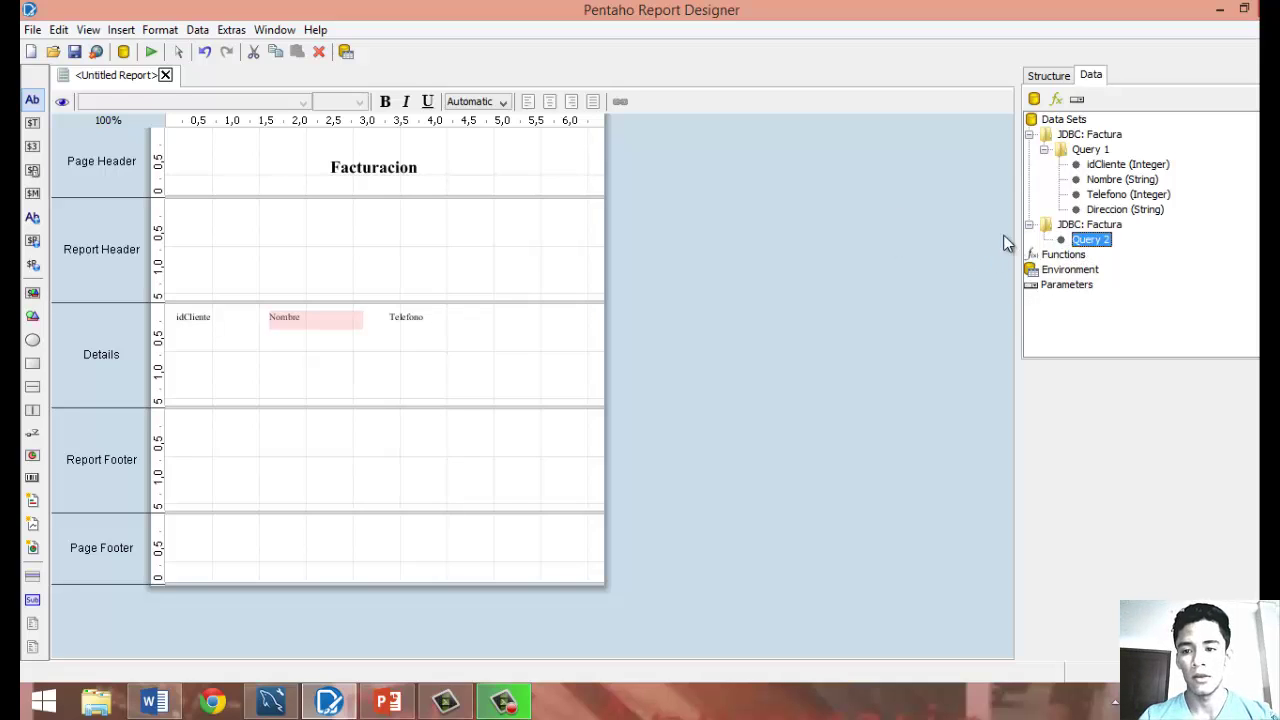
Place Direccion after Telefono in Details and preview the report's three client rows.
drag(1090, 212, 974, 236)
drag(651, 303, 507, 322)
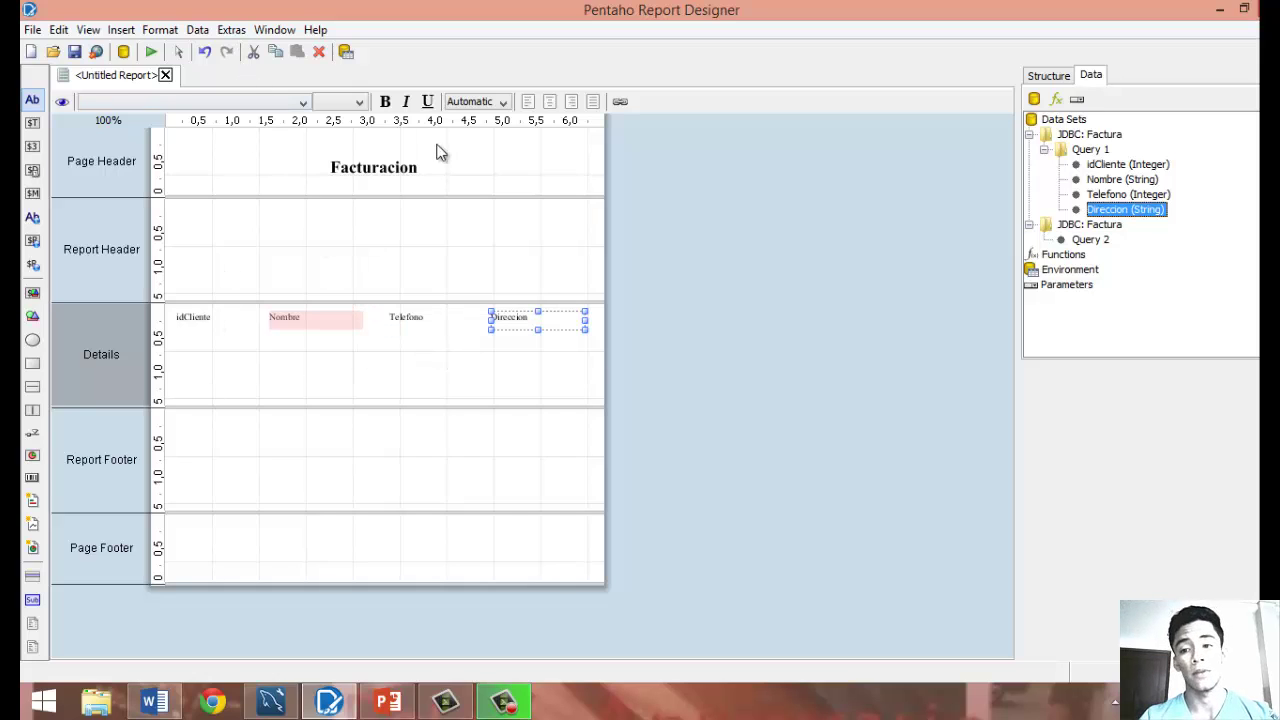
click(62, 103)
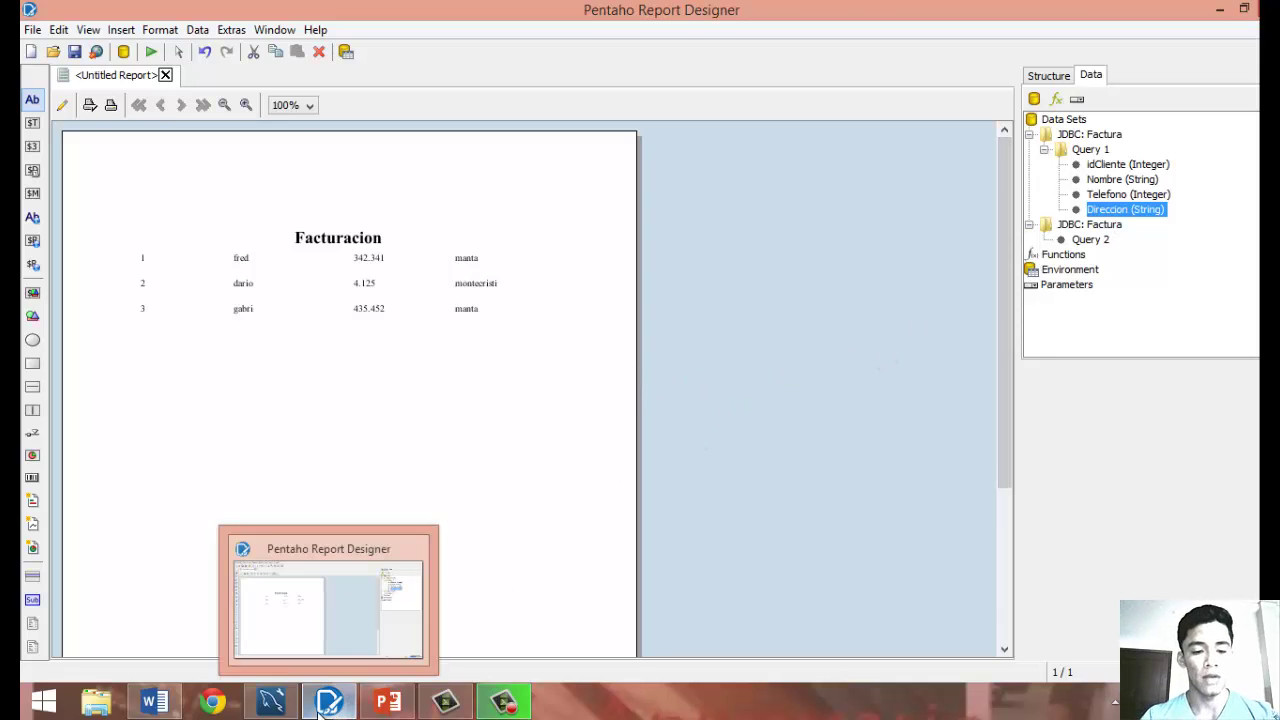
In MySQL Workbench, expand the country, categoria and producto tables, then cancel saving the SQL script.
click(277, 706)
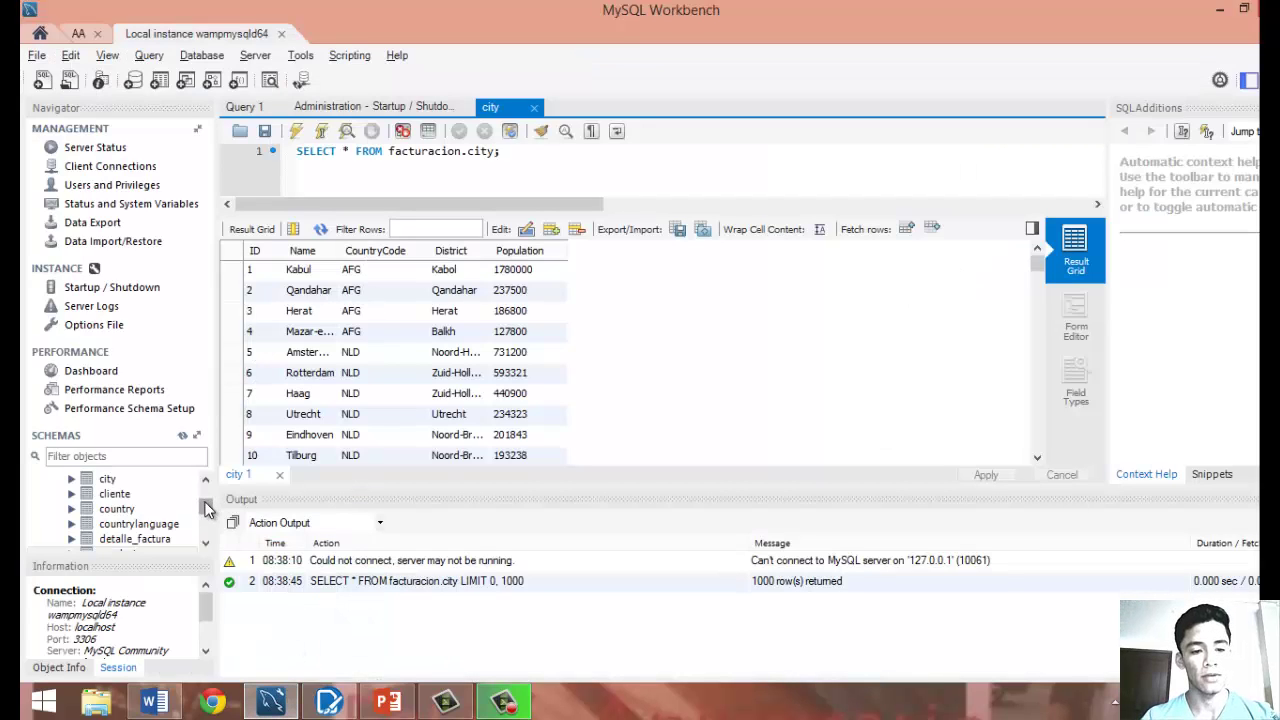
mouse_move(207, 507)
mouse_down()
mouse_move(210, 522)
mouse_move(211, 511)
mouse_up()
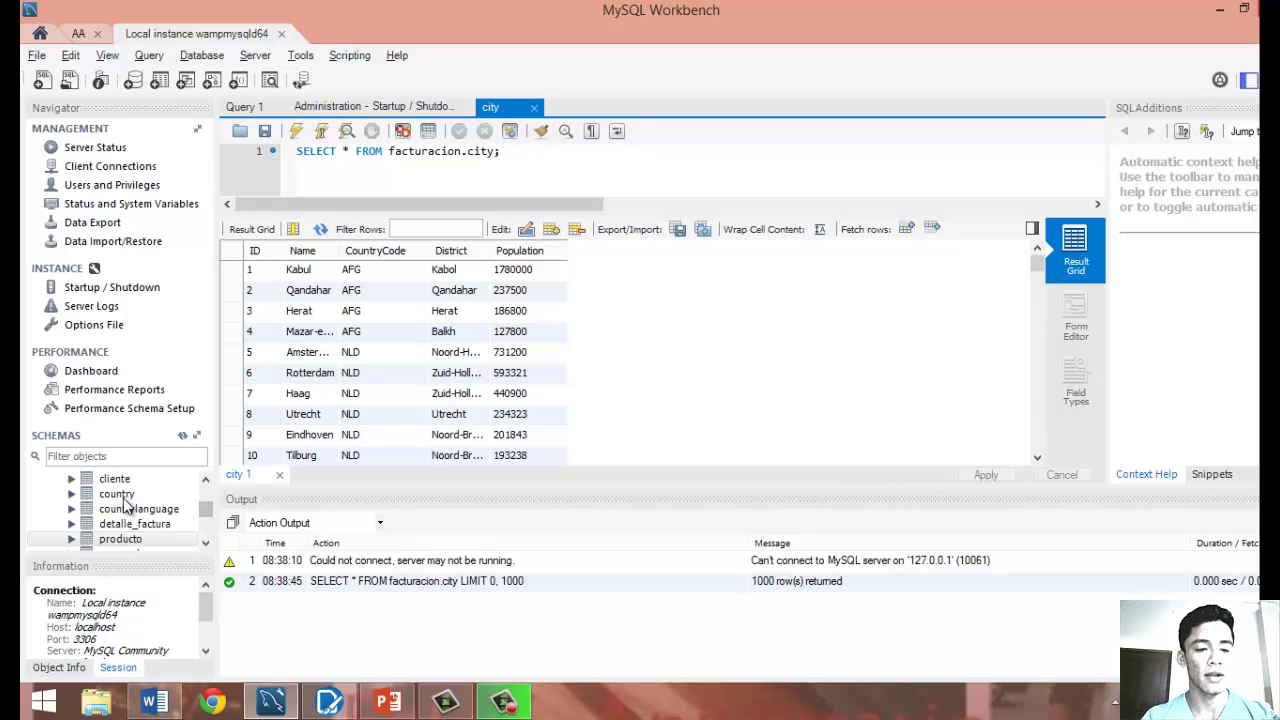
click(71, 494)
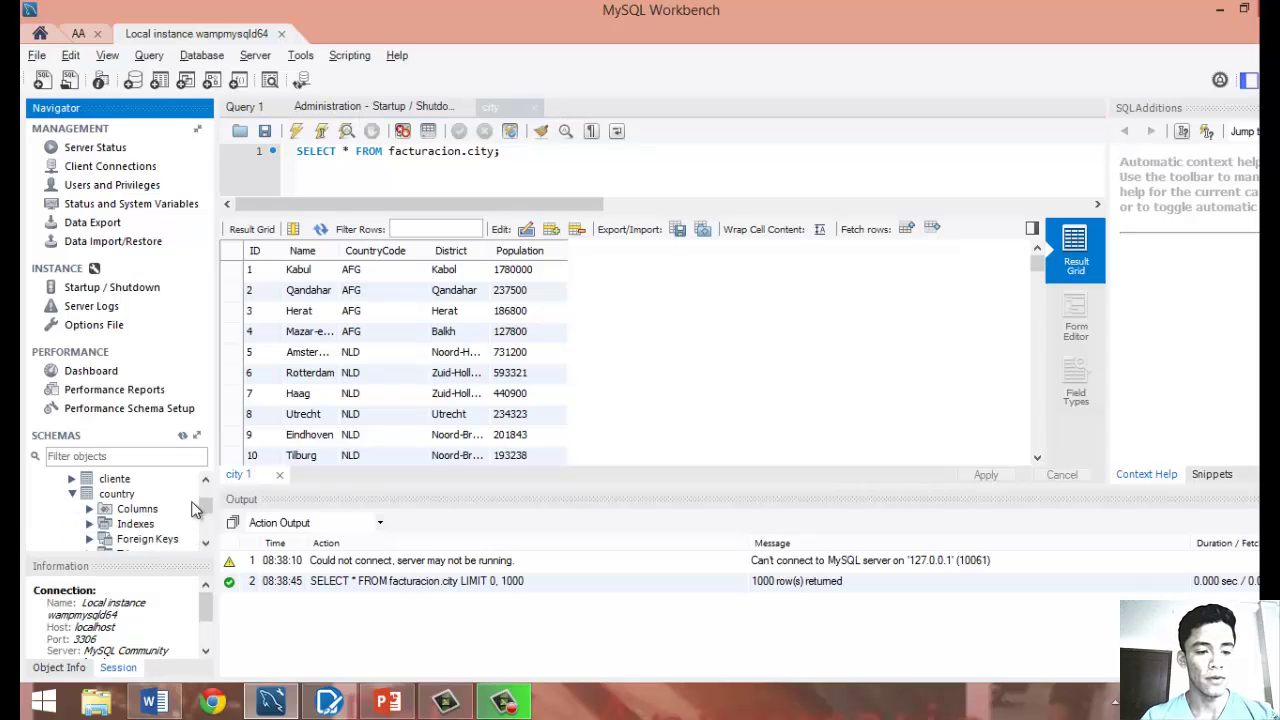
mouse_move(207, 508)
mouse_down()
mouse_move(206, 484)
mouse_move(208, 520)
mouse_up()
click(71, 524)
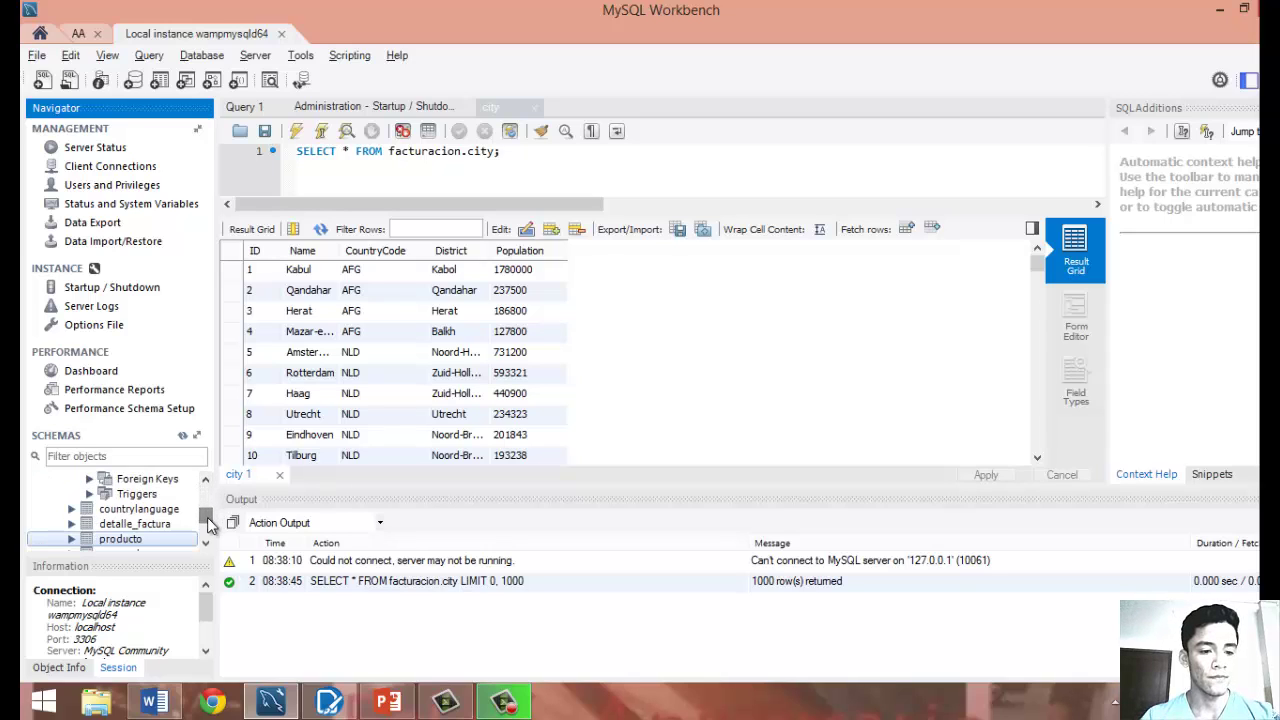
click(71, 539)
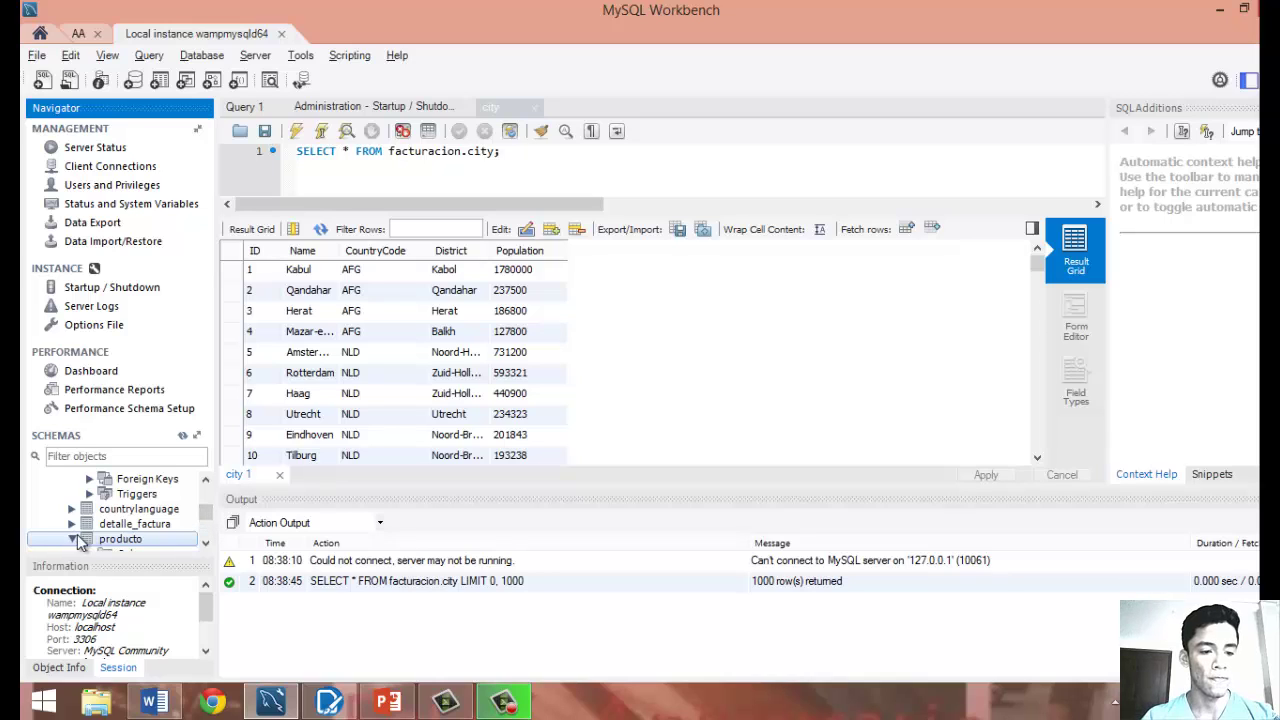
scroll(195, 516, down, 2)
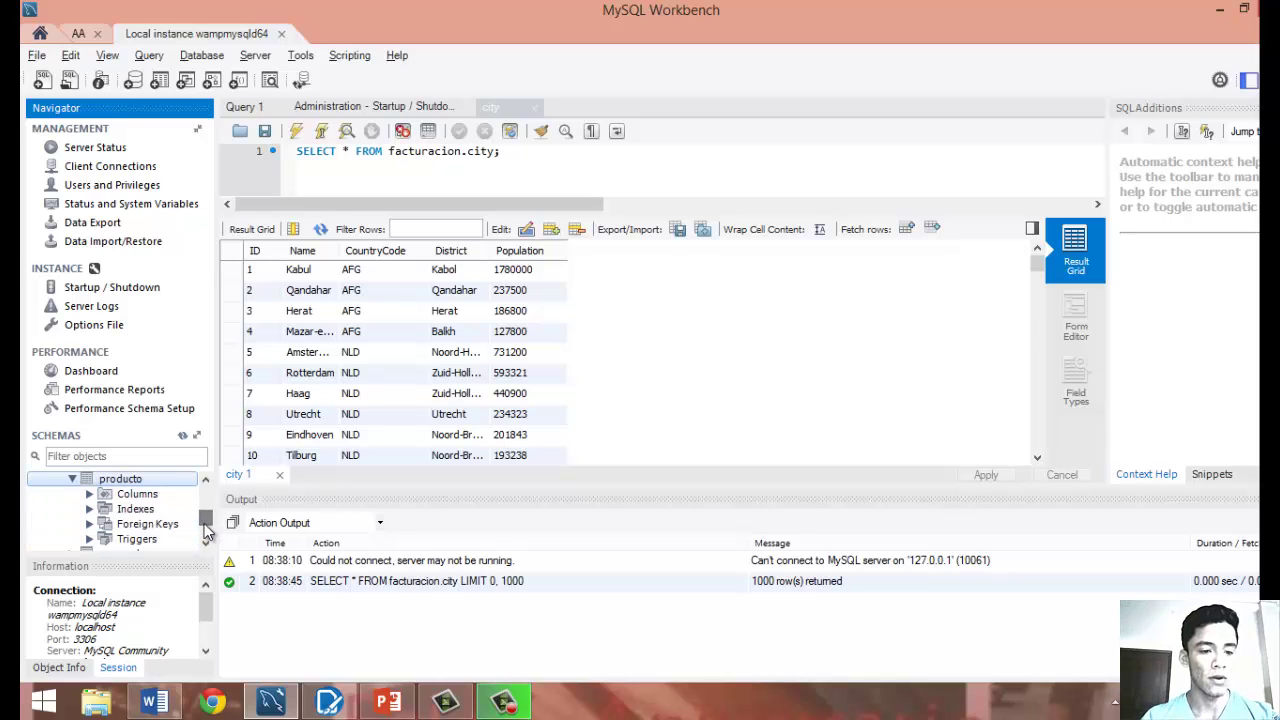
double_click(158, 479)
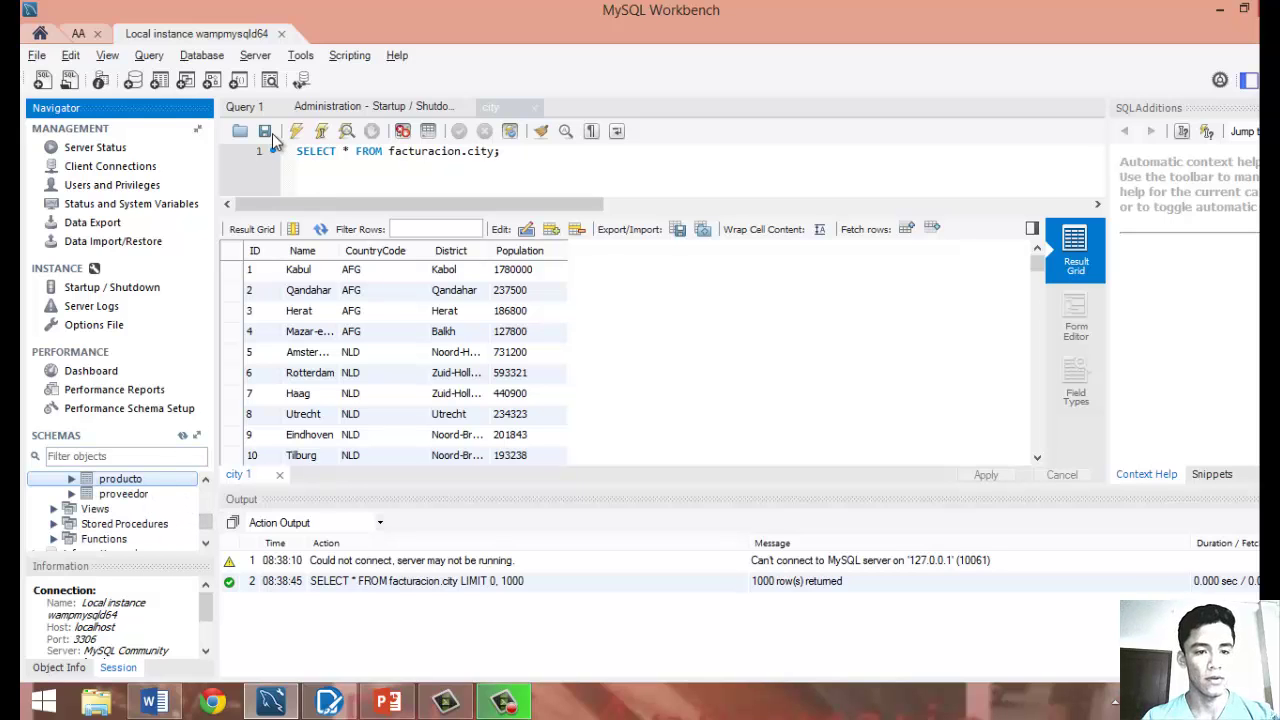
click(266, 132)
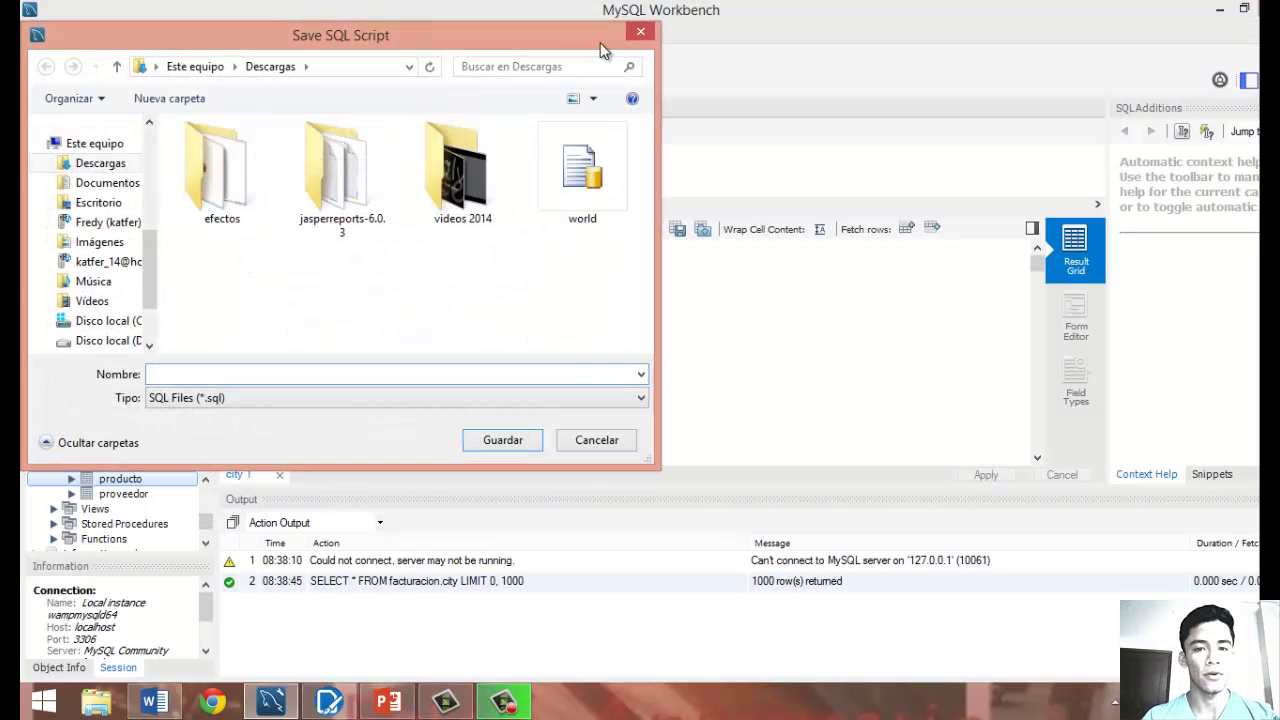
click(638, 34)
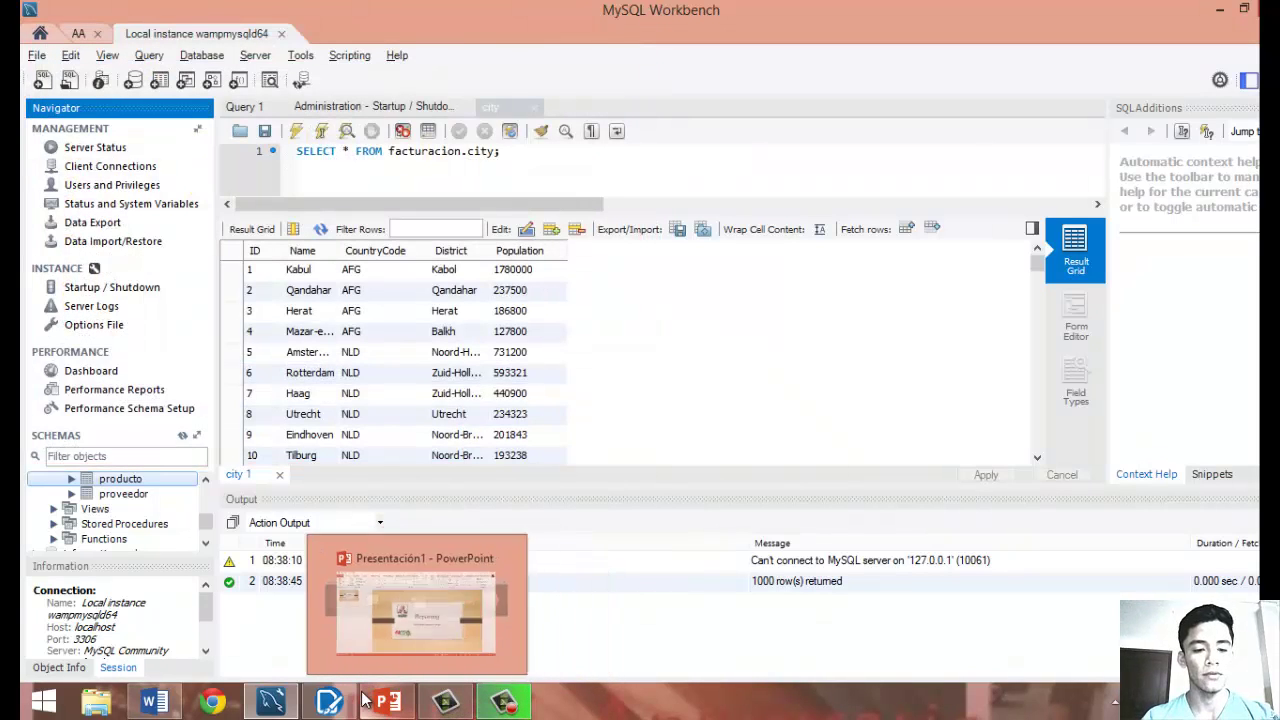
Bring Pentaho Report Designer forward, then switch to the 'Cuadro de mandos' title slide.
click(328, 703)
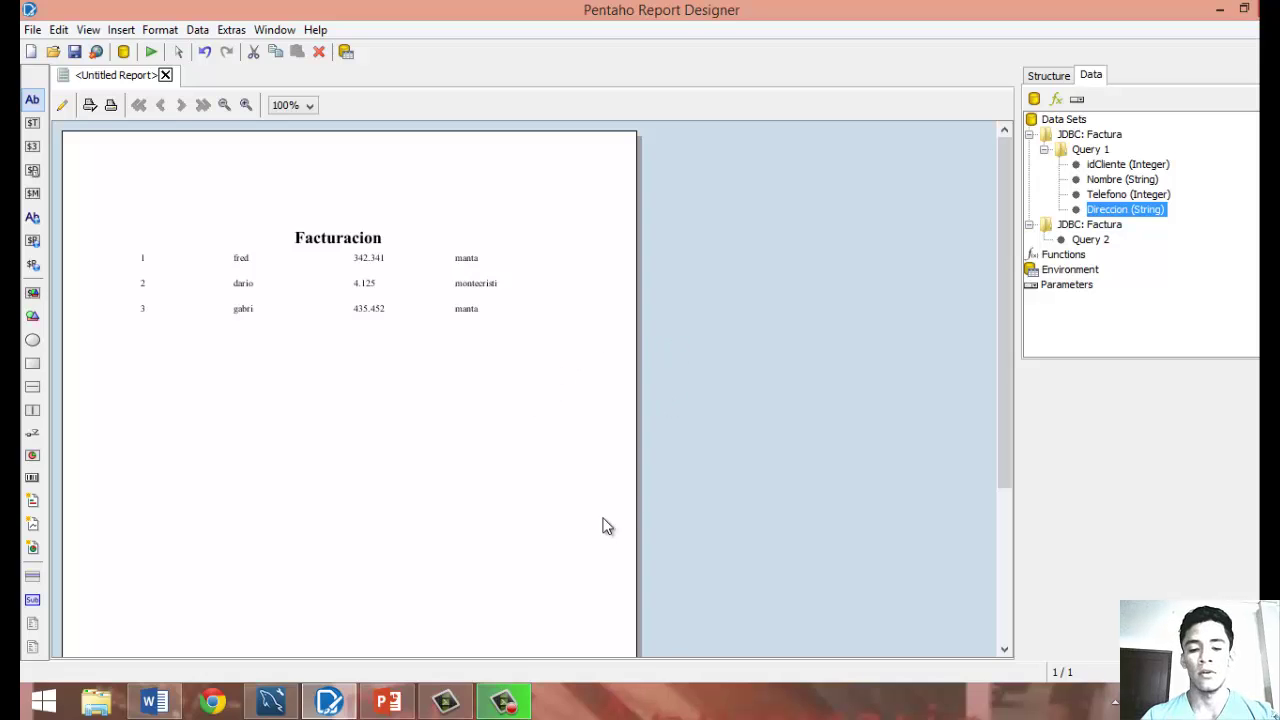
click(508, 704)
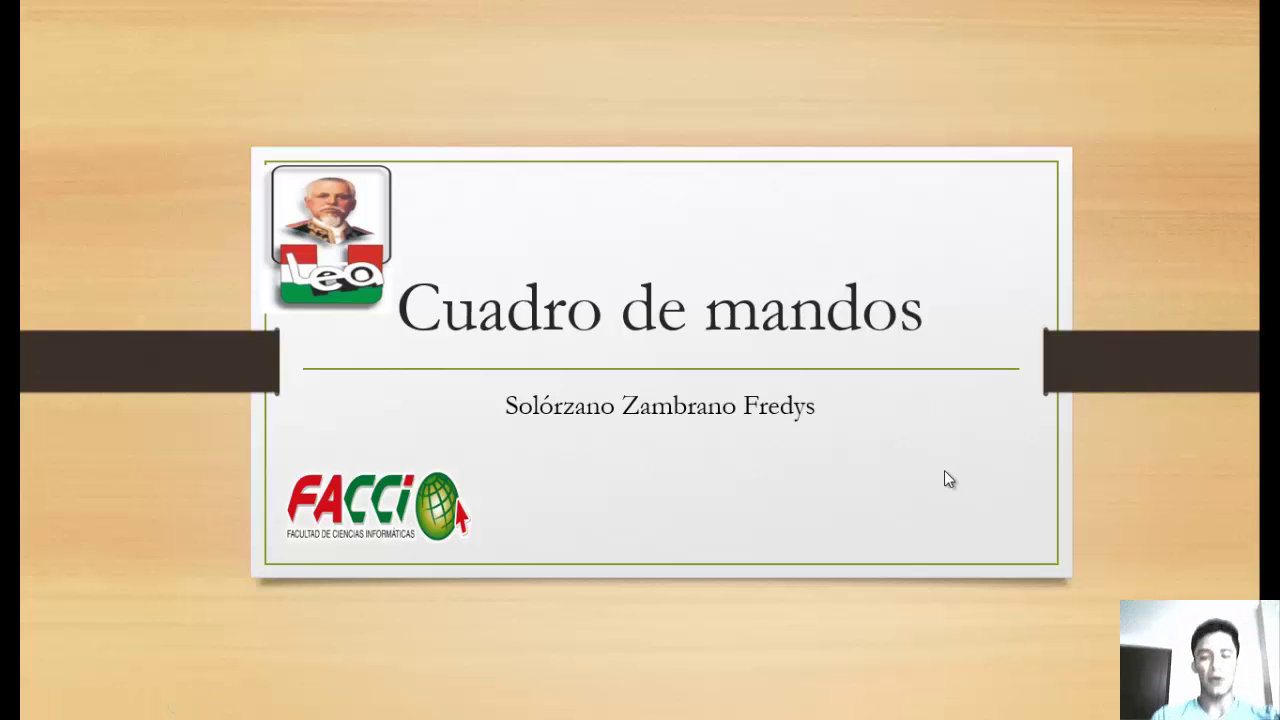
Exit the 'Cuadro de mandos' slideshow and bring up the Pentaho login page in Chrome.
key(Escape)
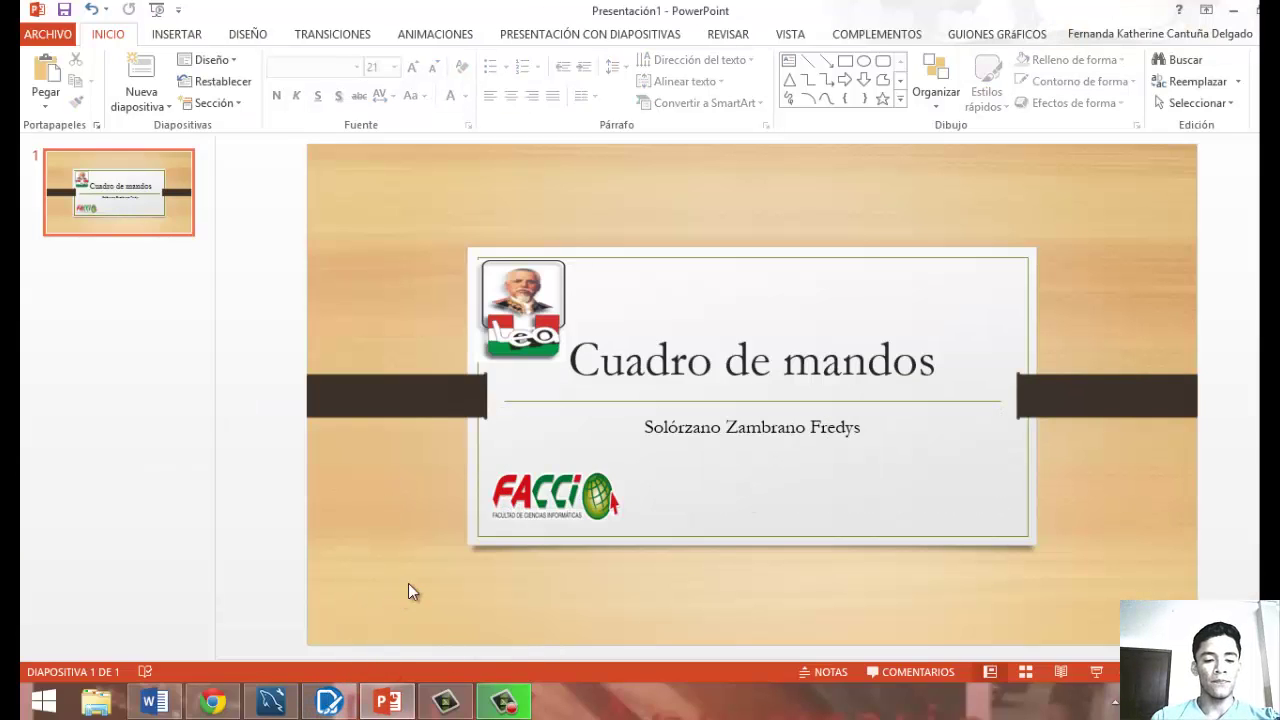
click(233, 705)
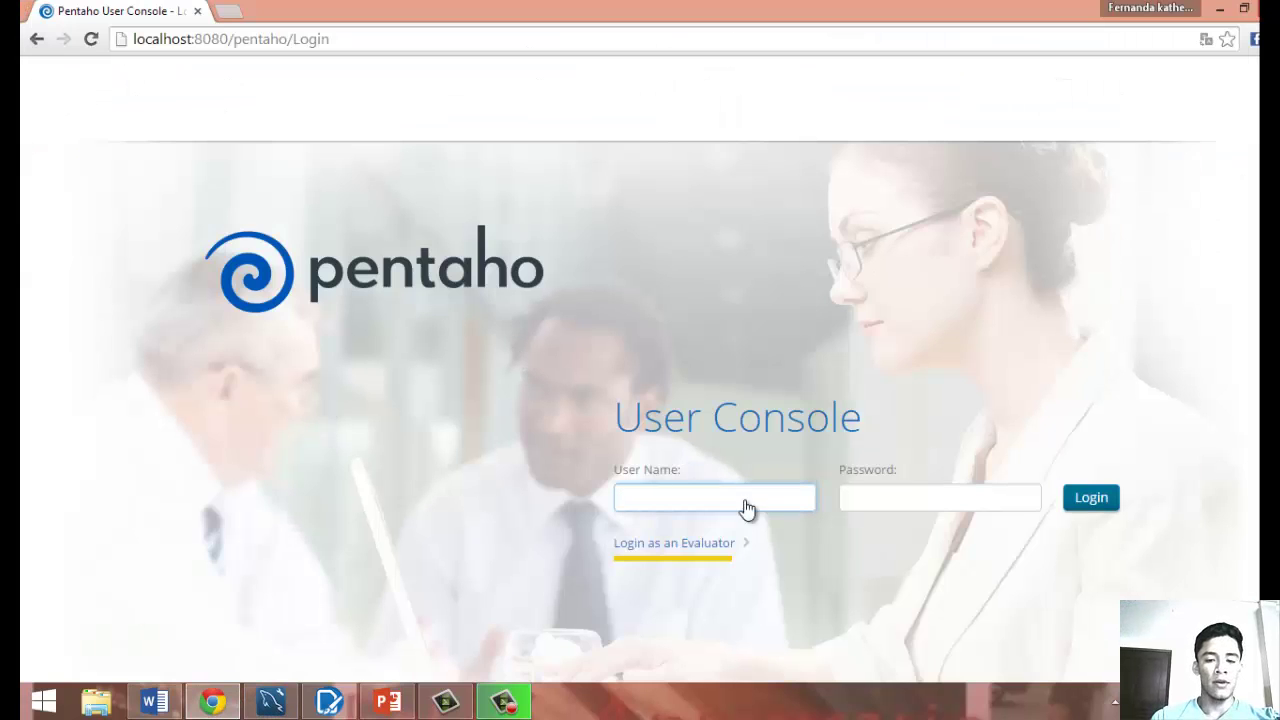
Sign in to Pentaho User Console with the Administrator evaluator account.
click(746, 553)
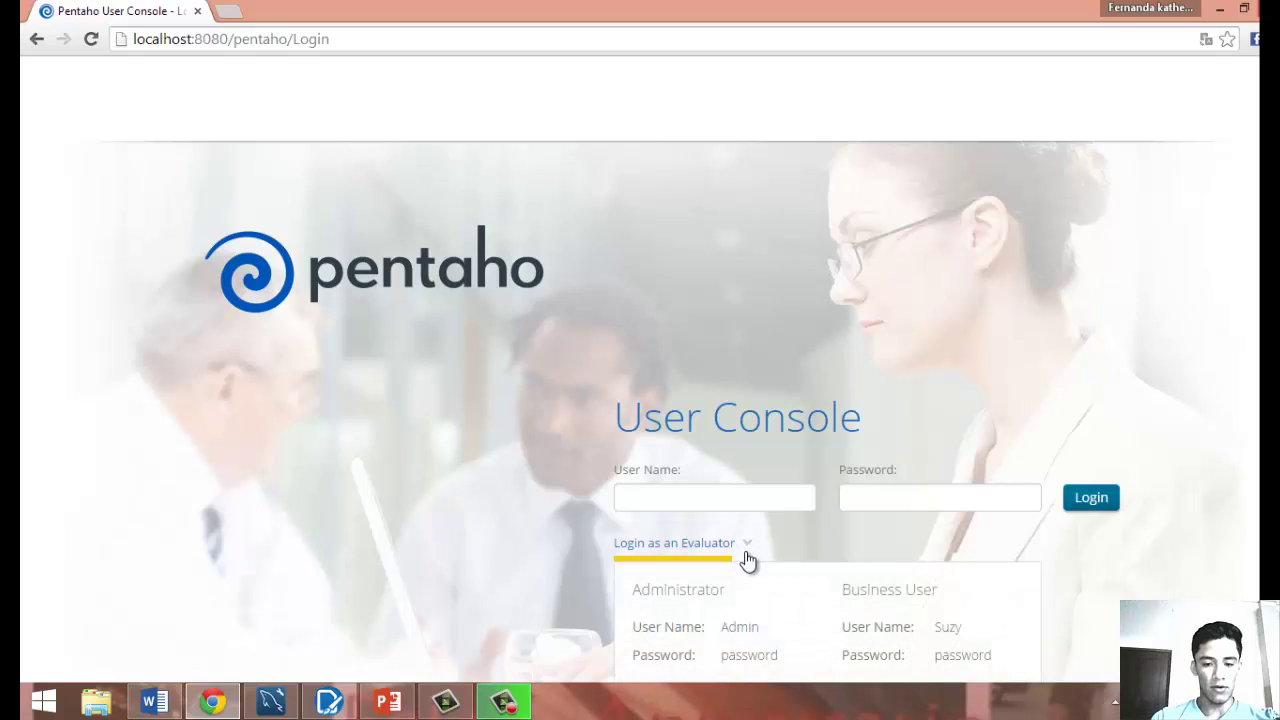
scroll(1157, 543, down, 1)
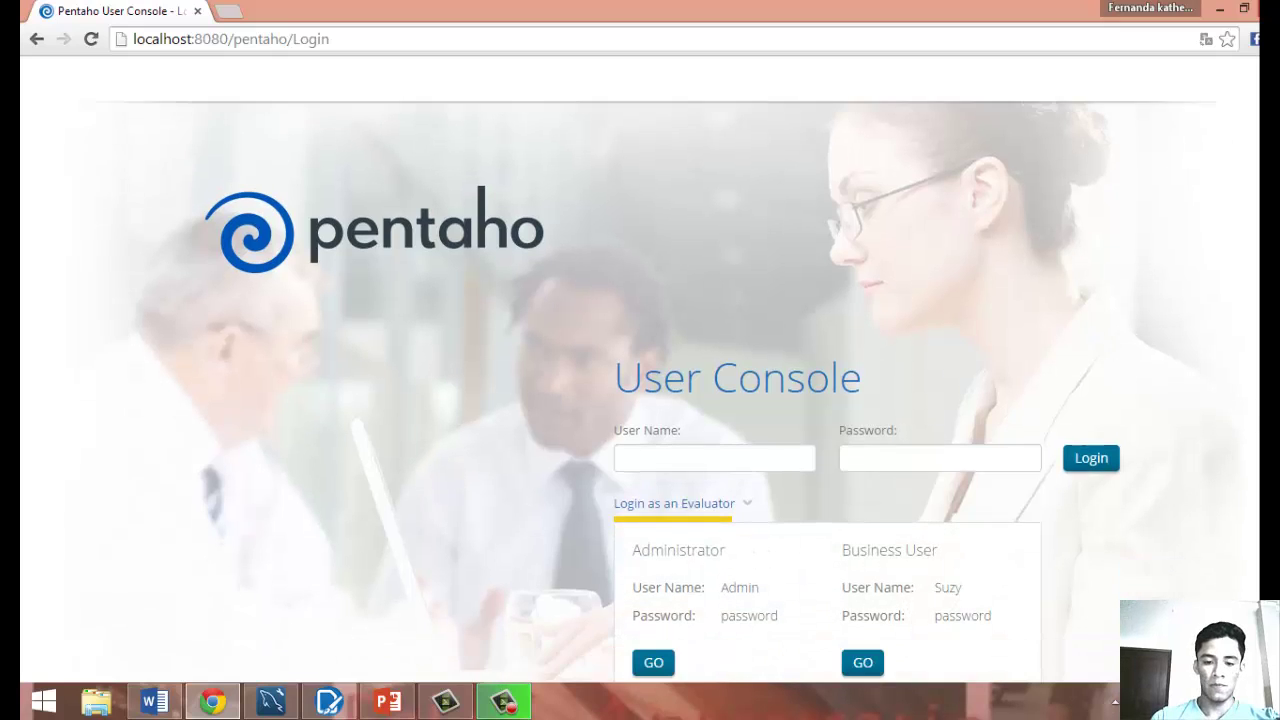
click(662, 630)
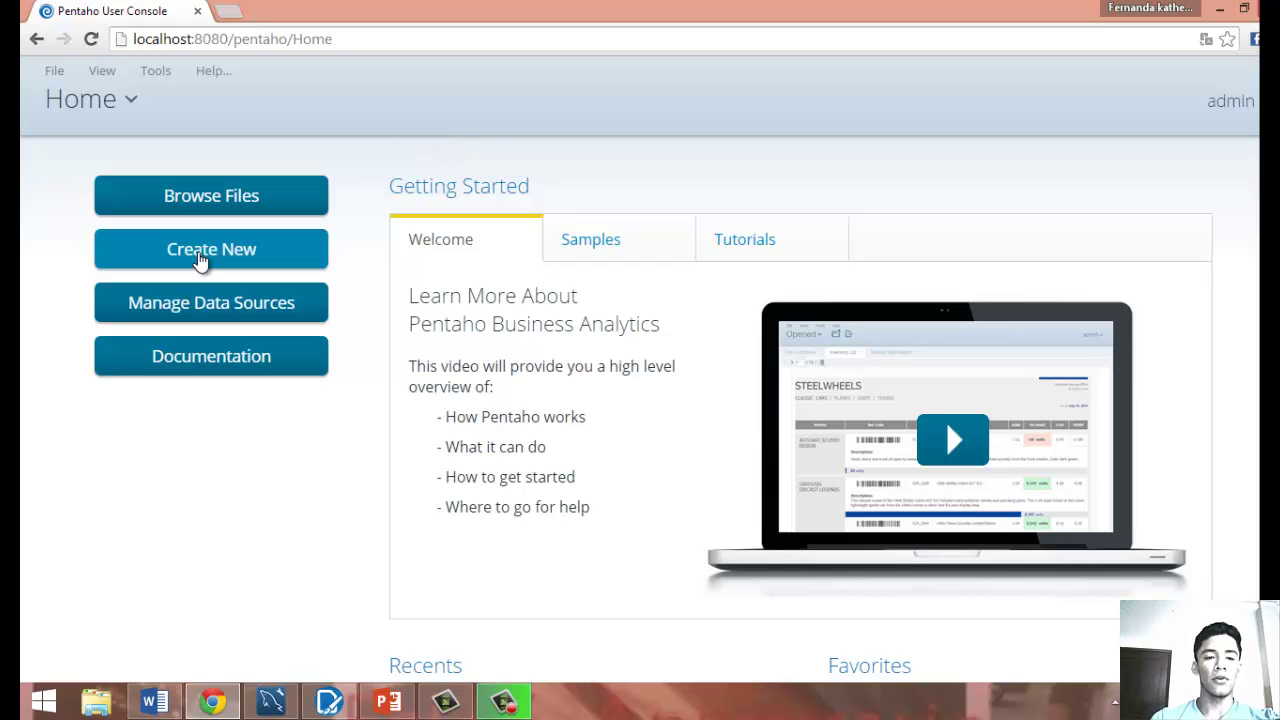
Start a new data source from the Create New menu.
click(200, 259)
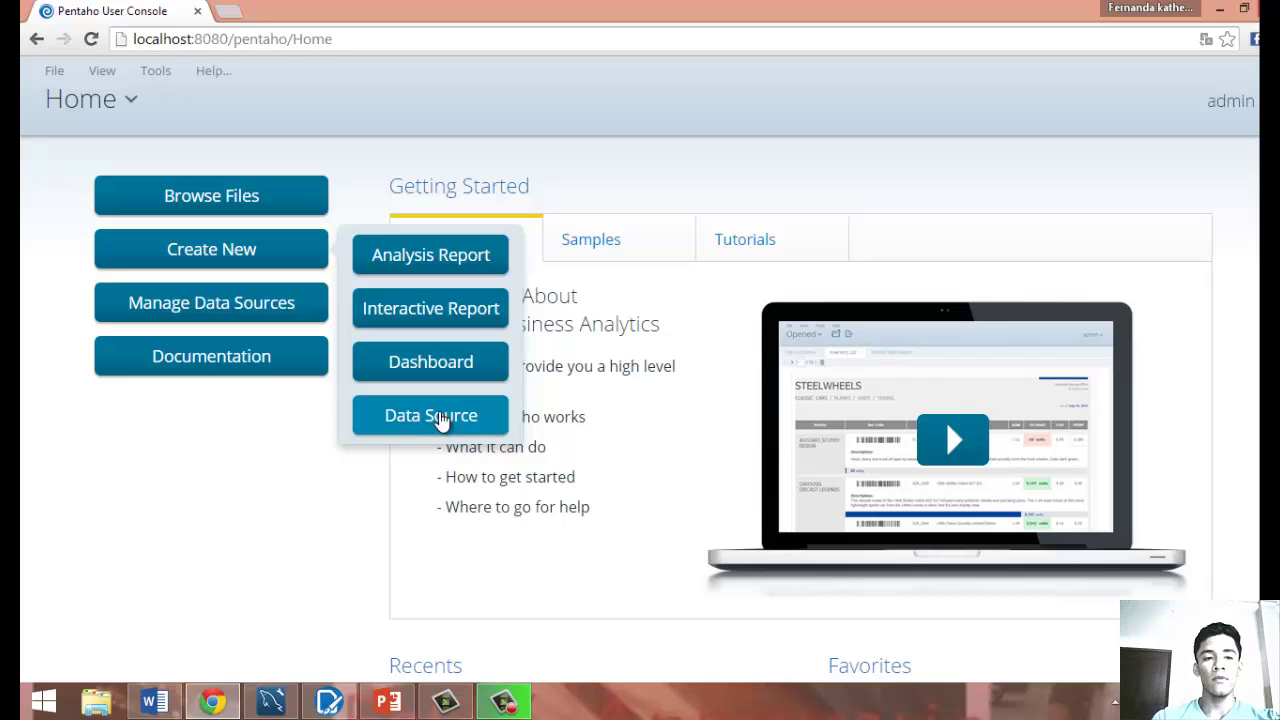
click(441, 418)
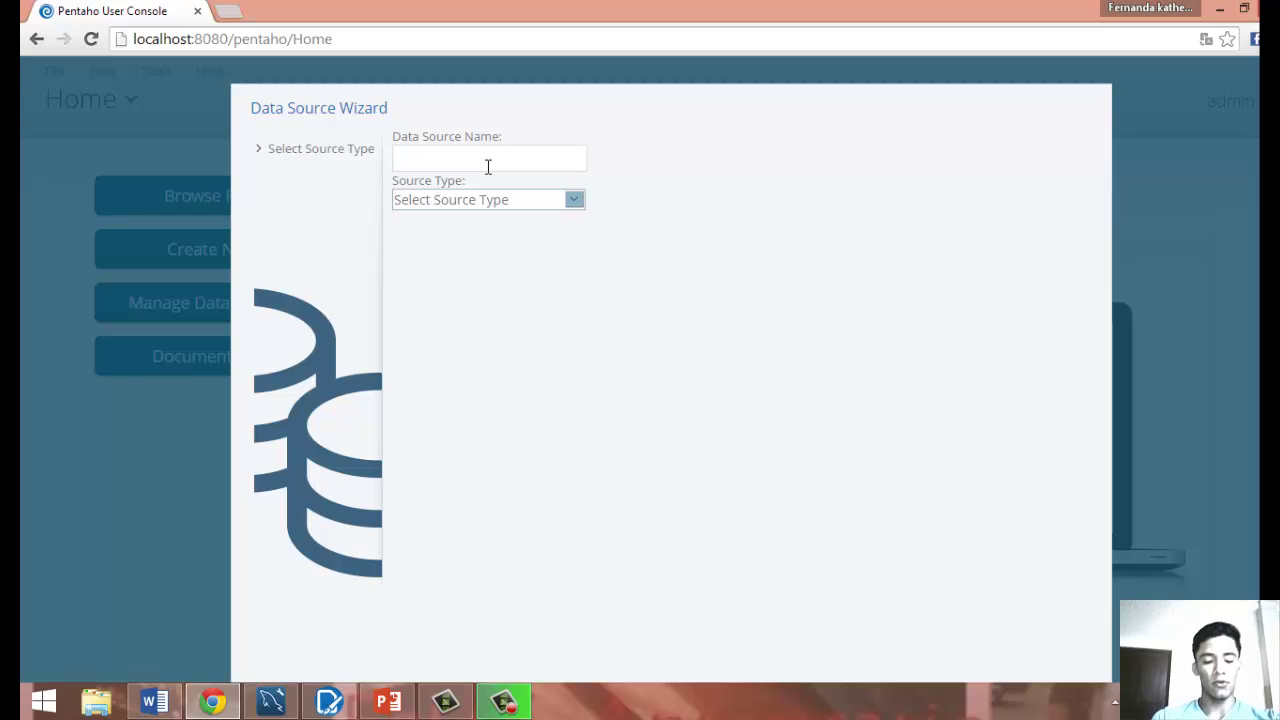
Name the data source 'factura', set its type to Database Table(s), and add a new connection.
text(factura)
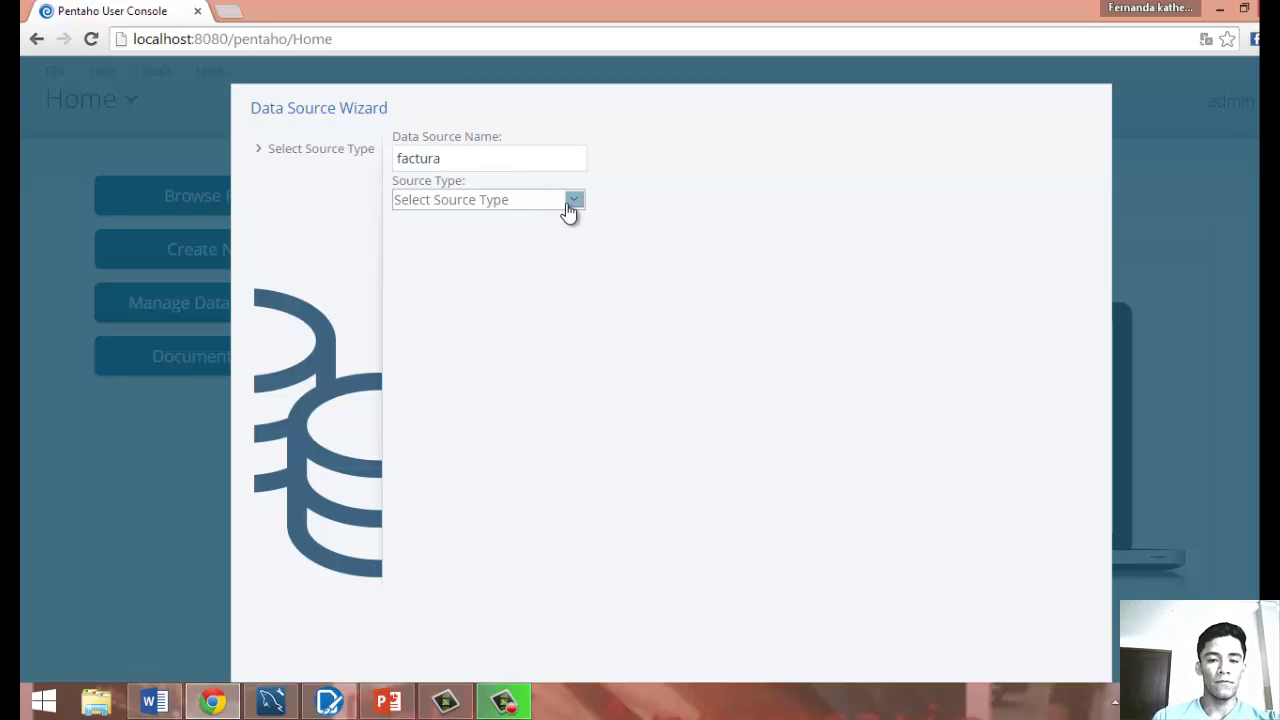
click(570, 204)
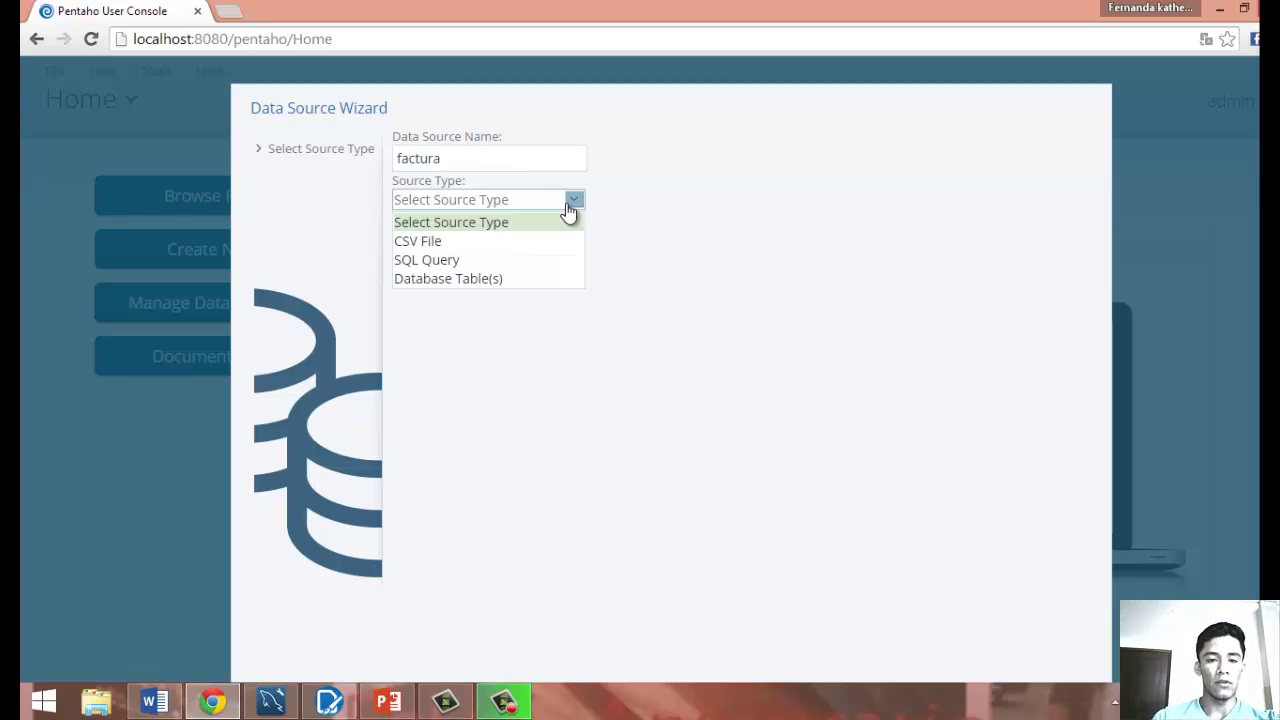
click(473, 280)
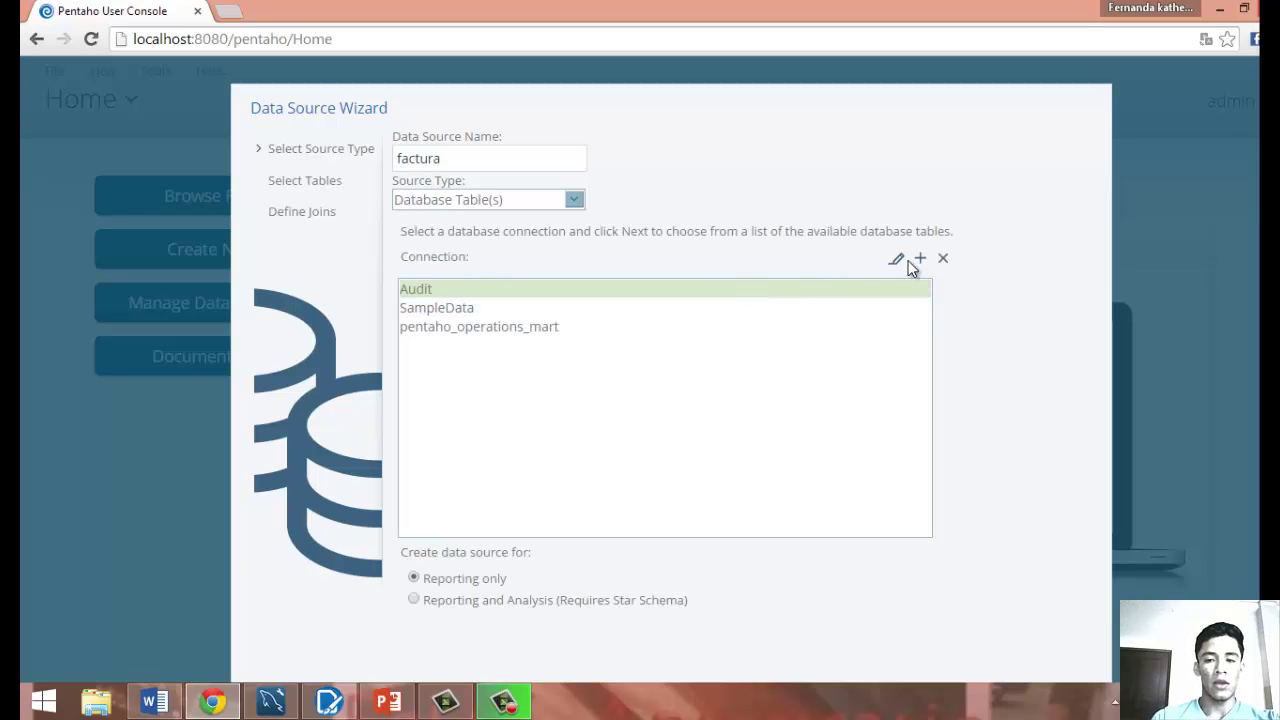
click(920, 262)
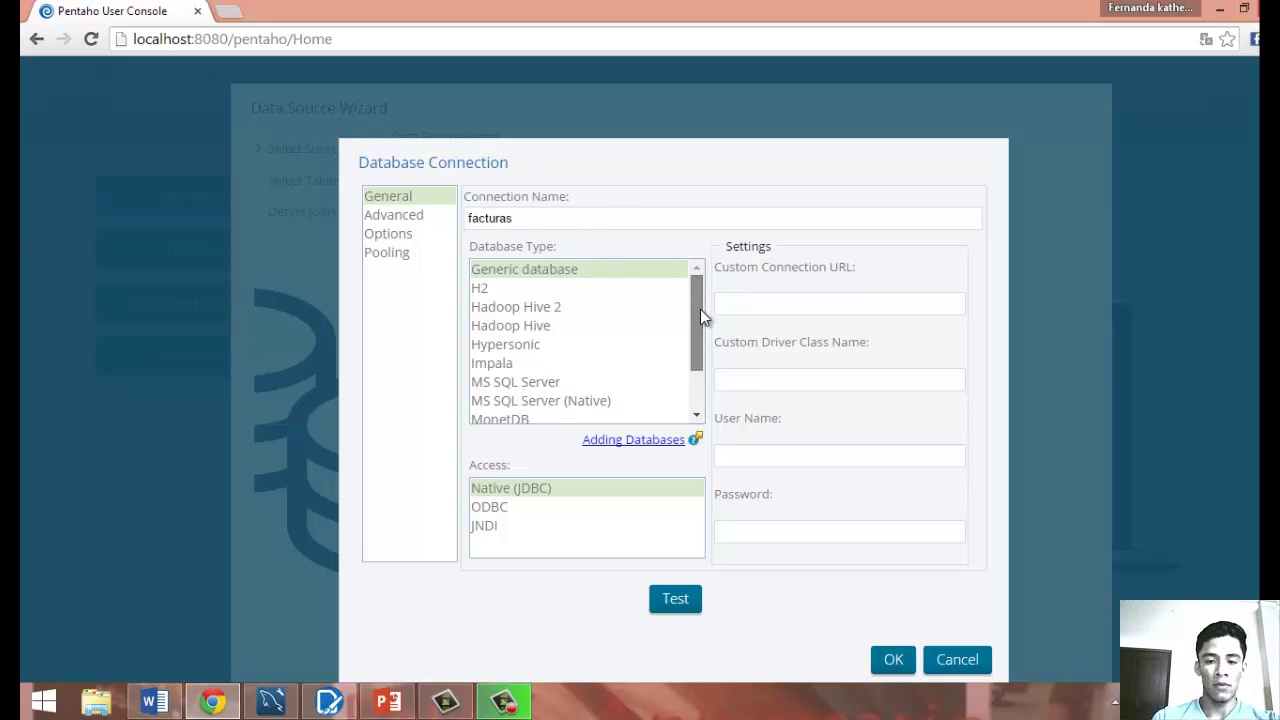
Set the facturas connection's database type to MySQL, with Native (JDBC) access on port 3306.
drag(700, 310, 698, 370)
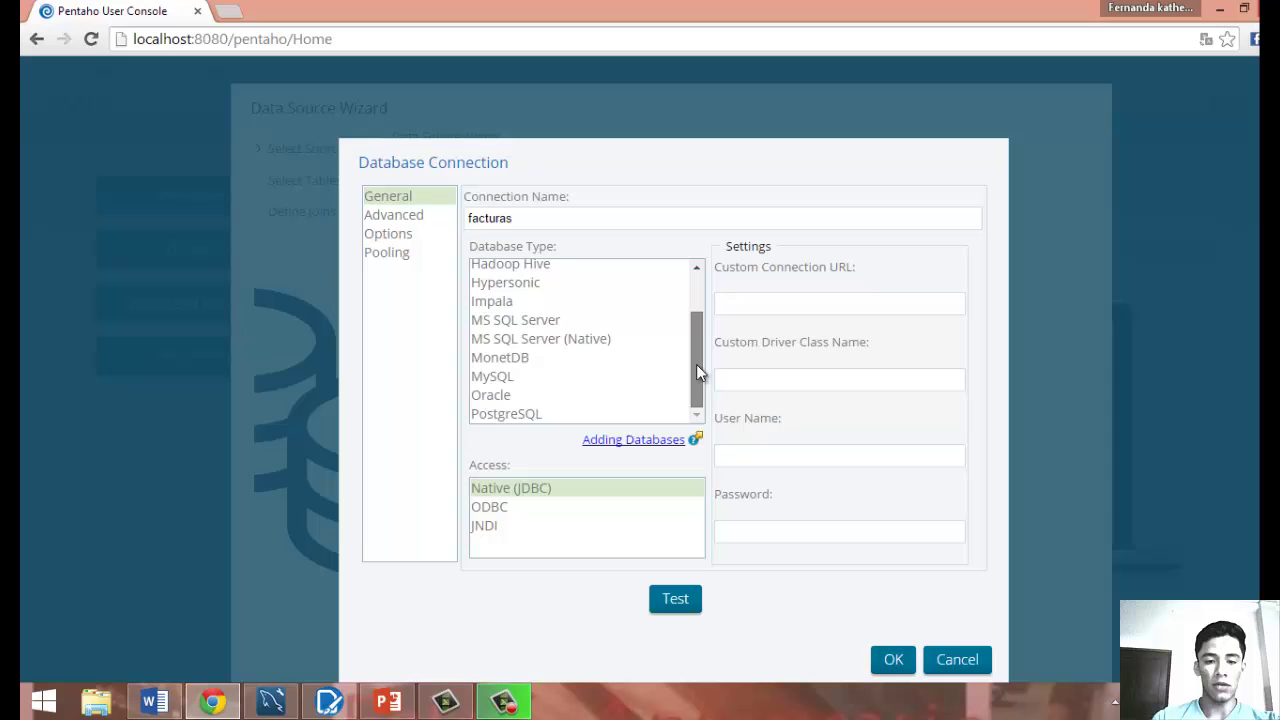
click(527, 383)
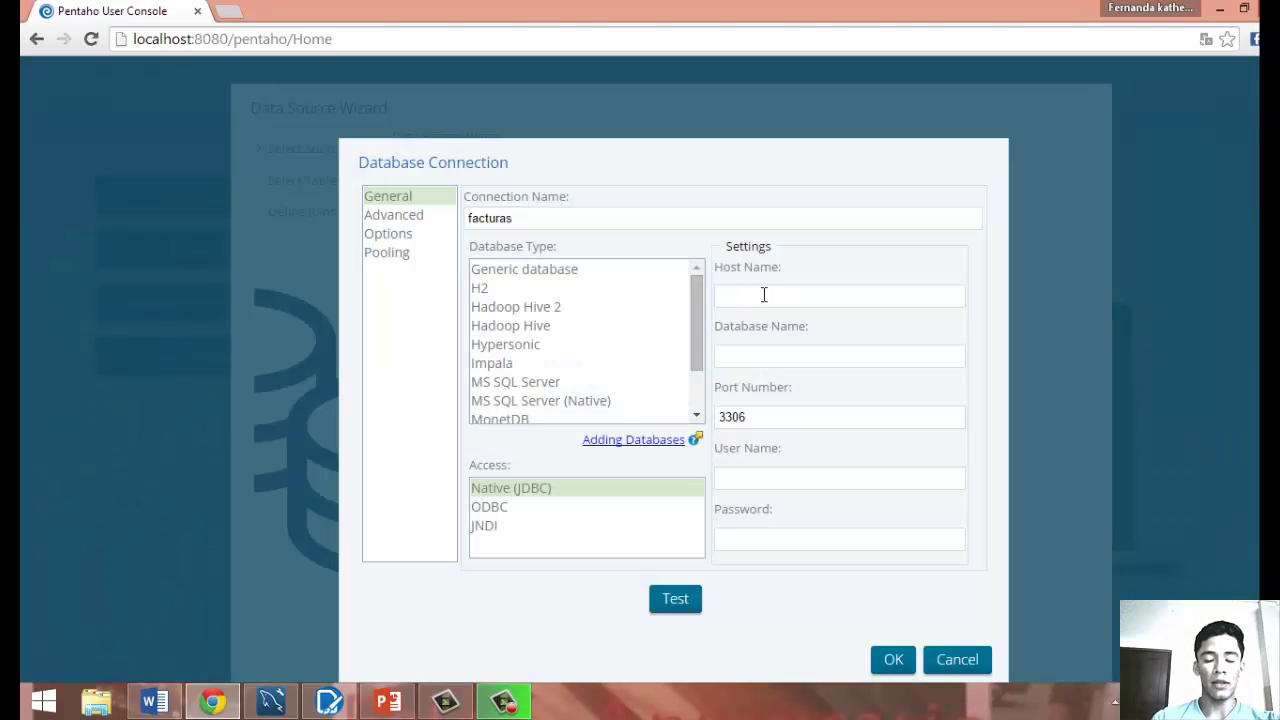
click(762, 294)
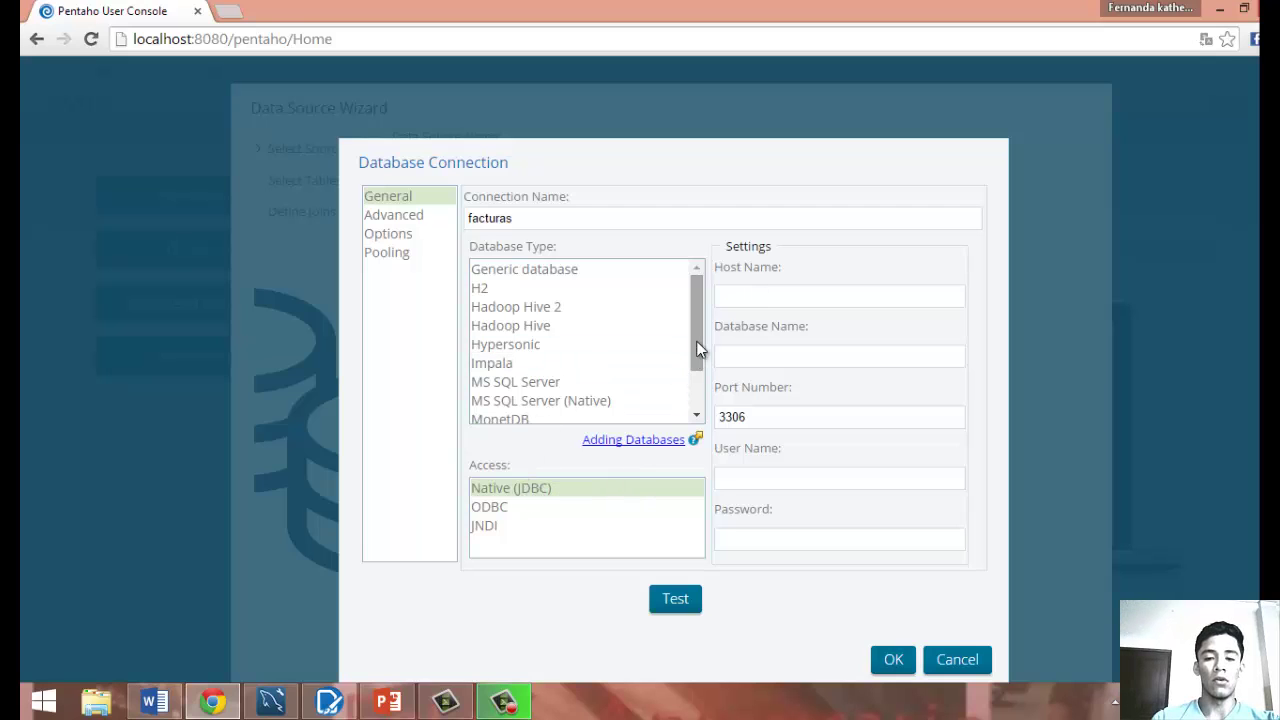
scroll(700, 380, down, 2)
scroll(700, 330, up, 2)
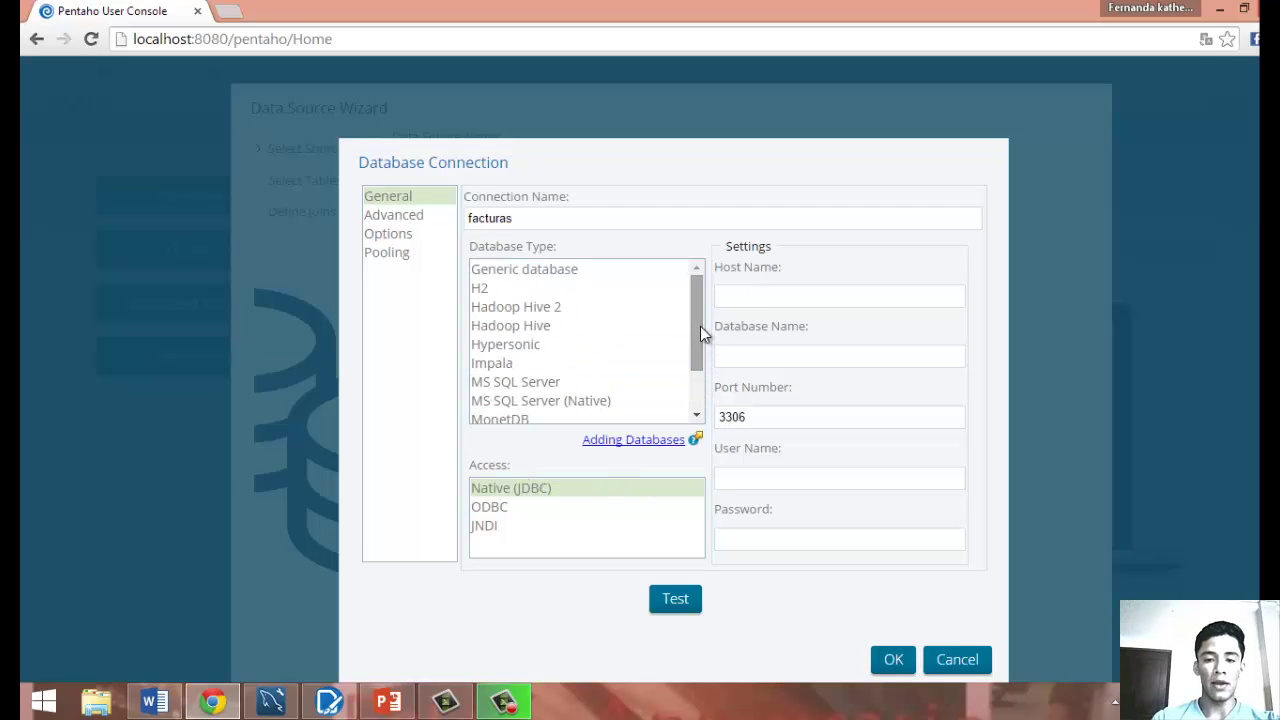
scroll(700, 360, down, 2)
scroll(696, 330, up, 2)
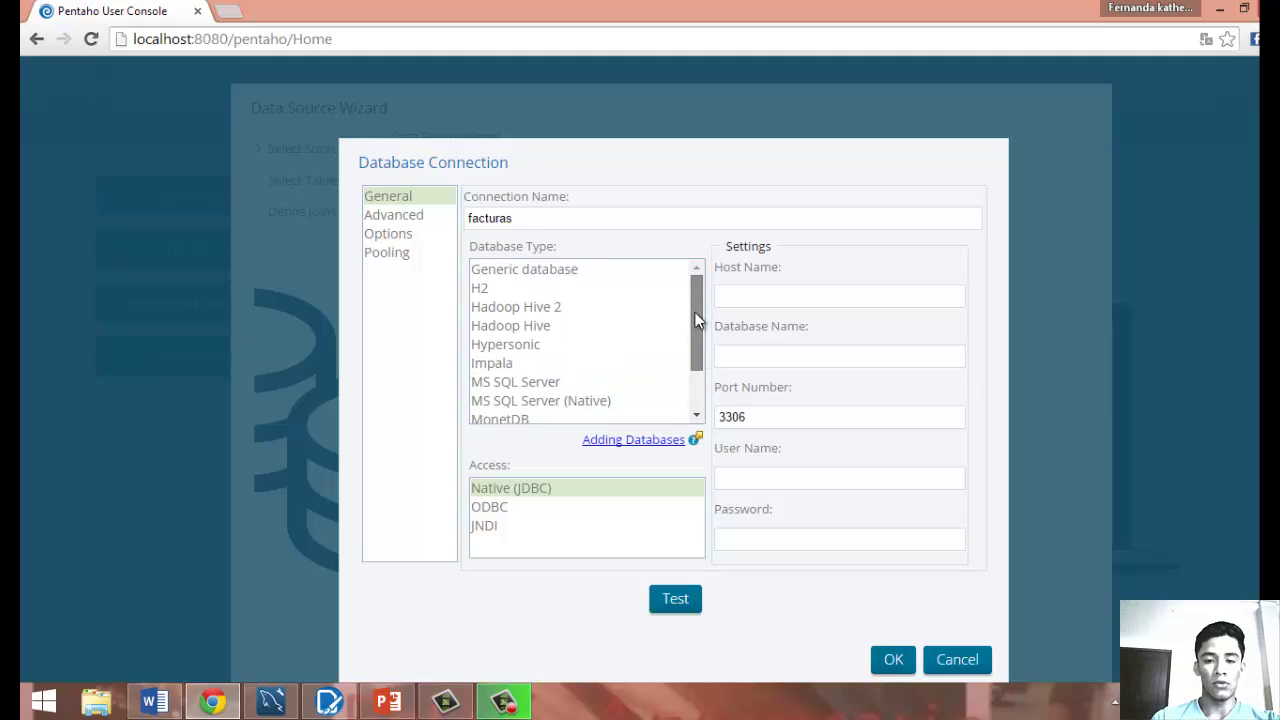
scroll(695, 322, down, 2)
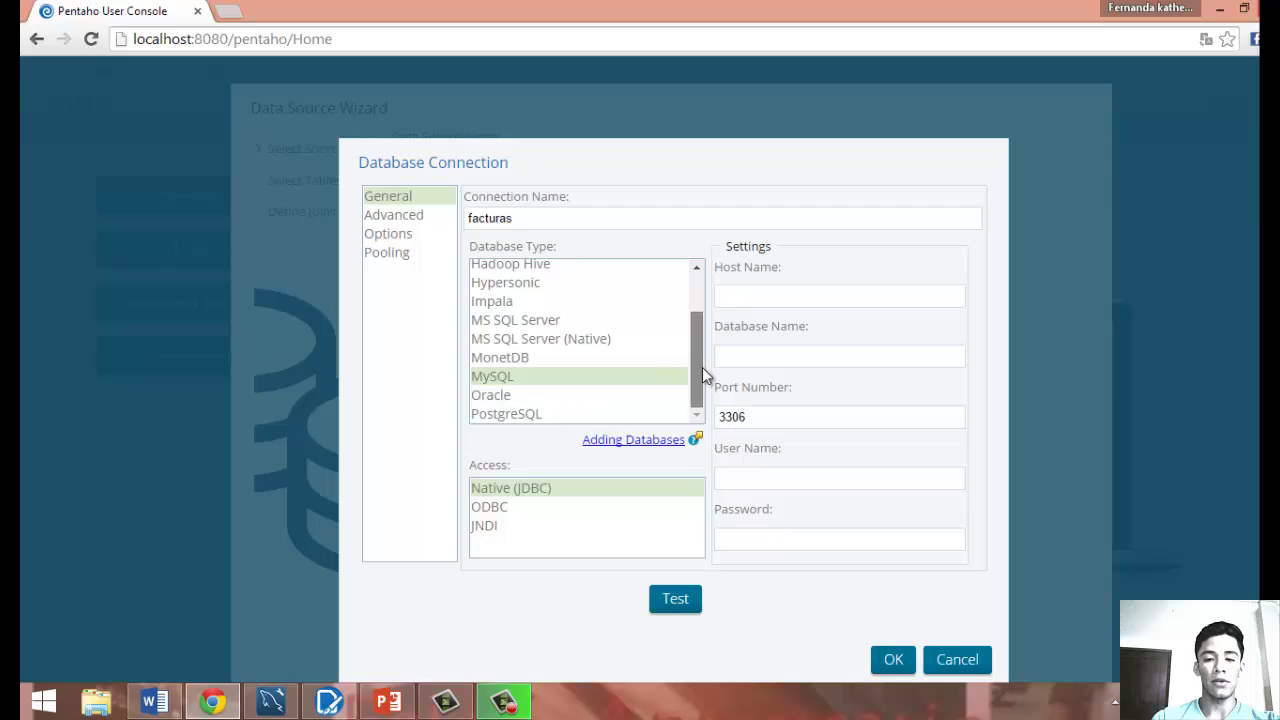
scroll(696, 360, up, 2)
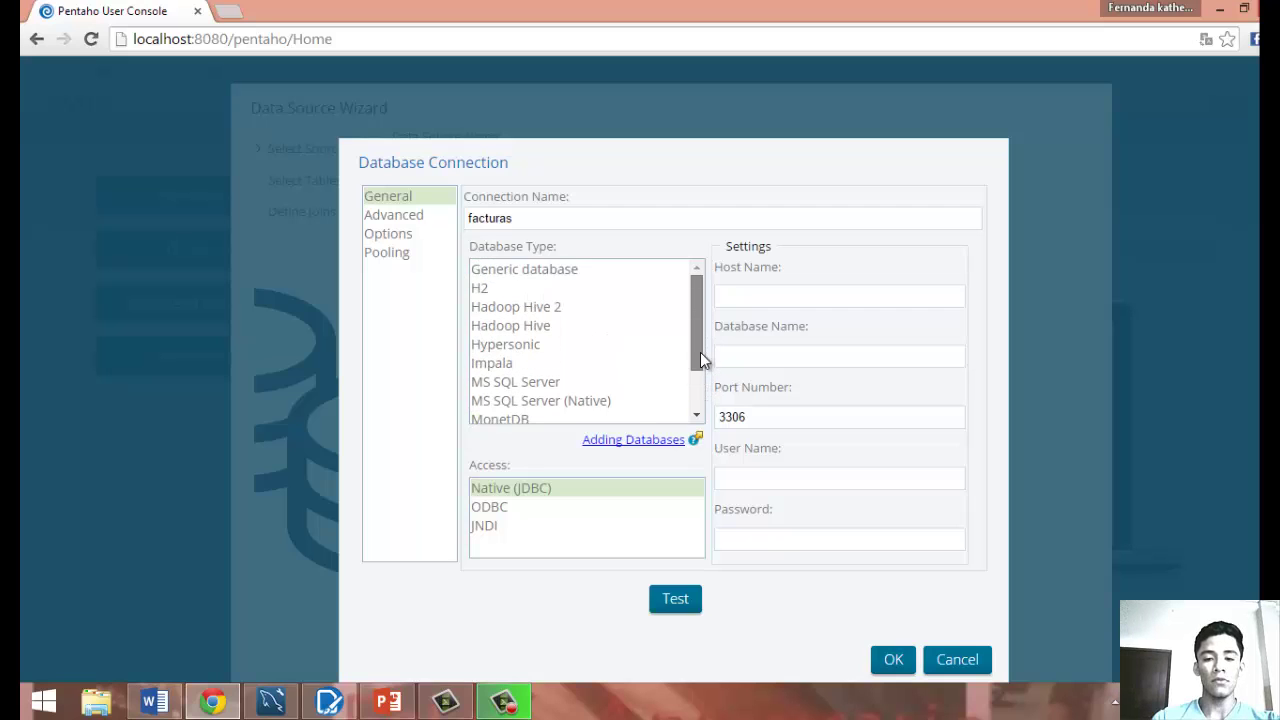
scroll(700, 370, down, 2)
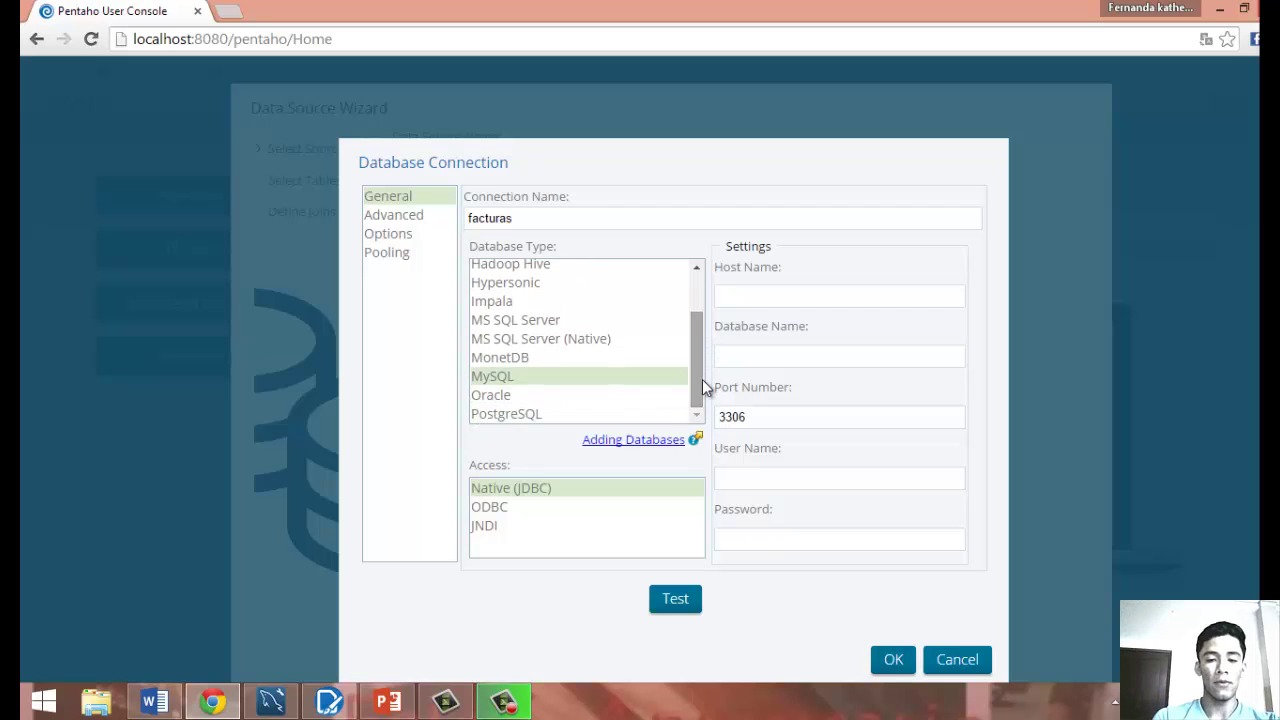
Check the MySQL connector jar in C:\Pentaho\design-tools\data-integration\lib, then return to the C: drive.
key(super+e)
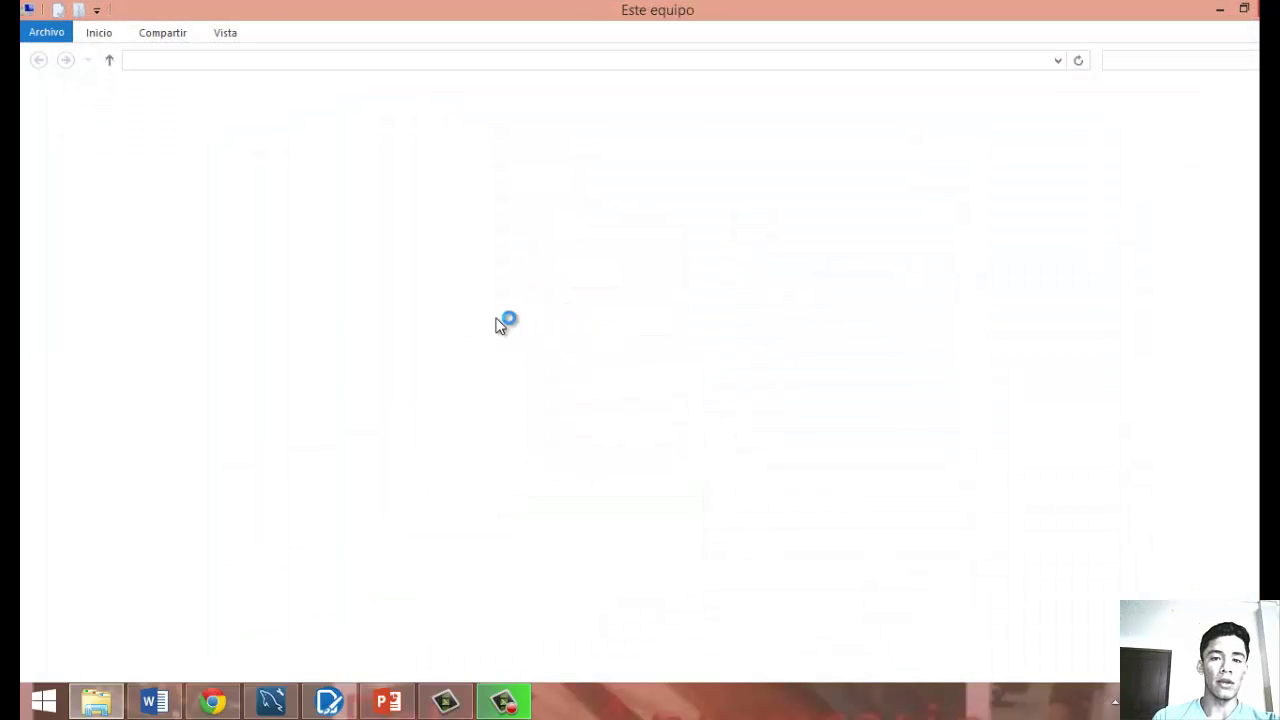
click(347, 276)
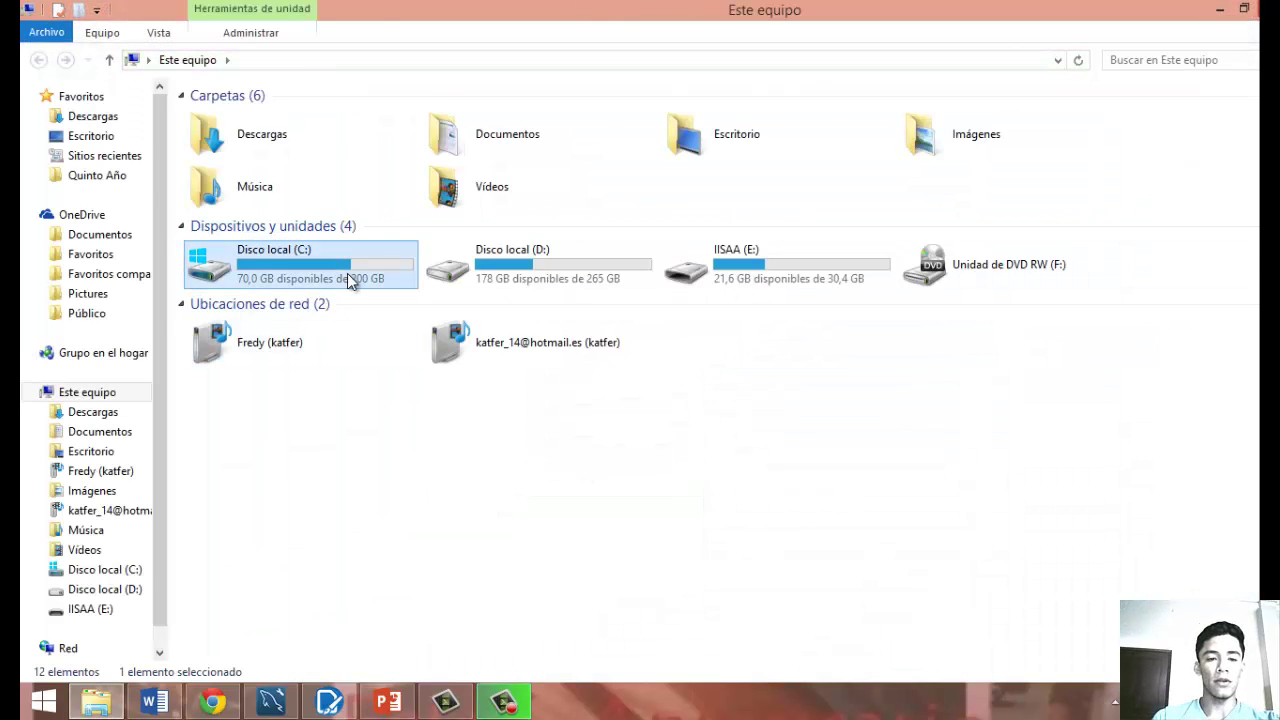
double_click(347, 273)
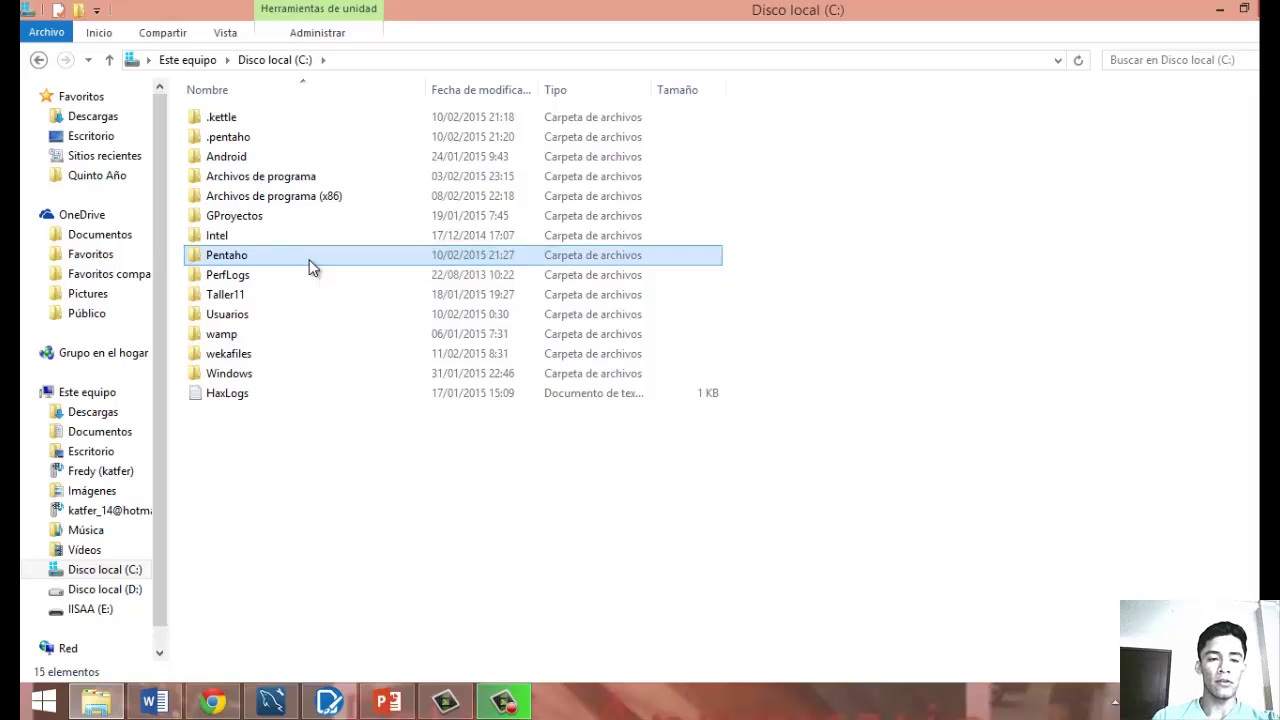
double_click(309, 259)
click(300, 128)
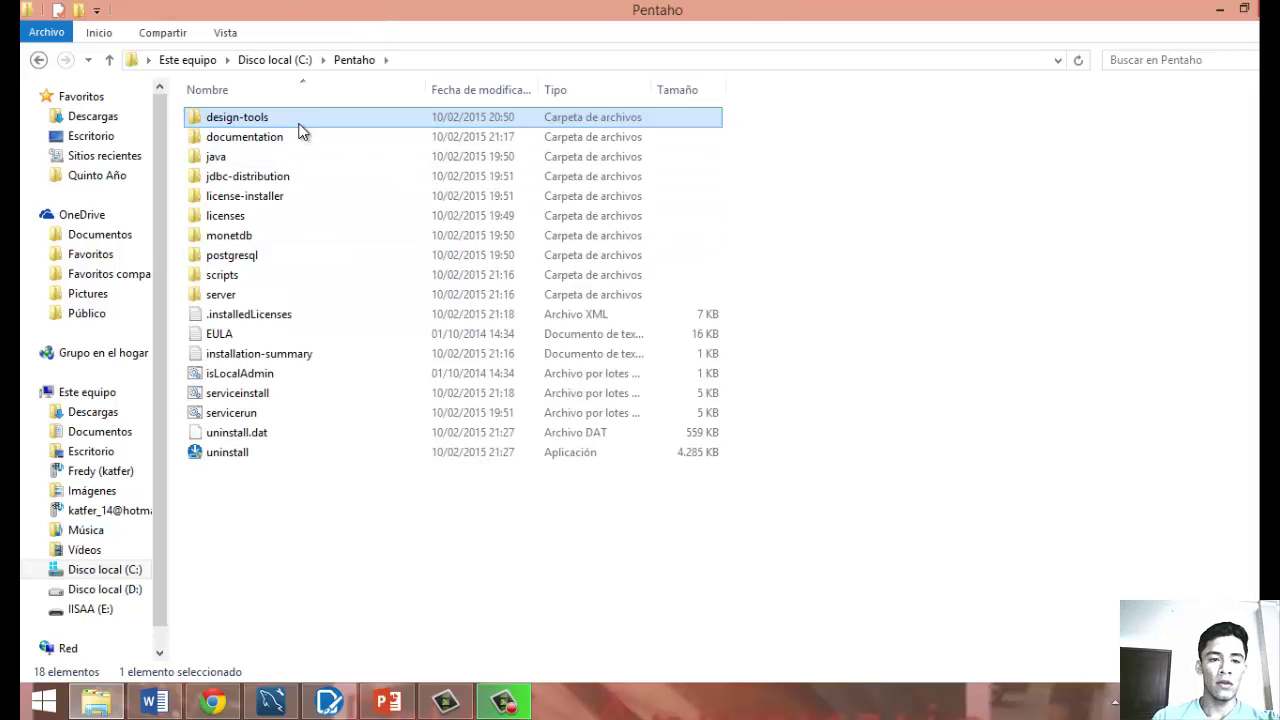
double_click(299, 126)
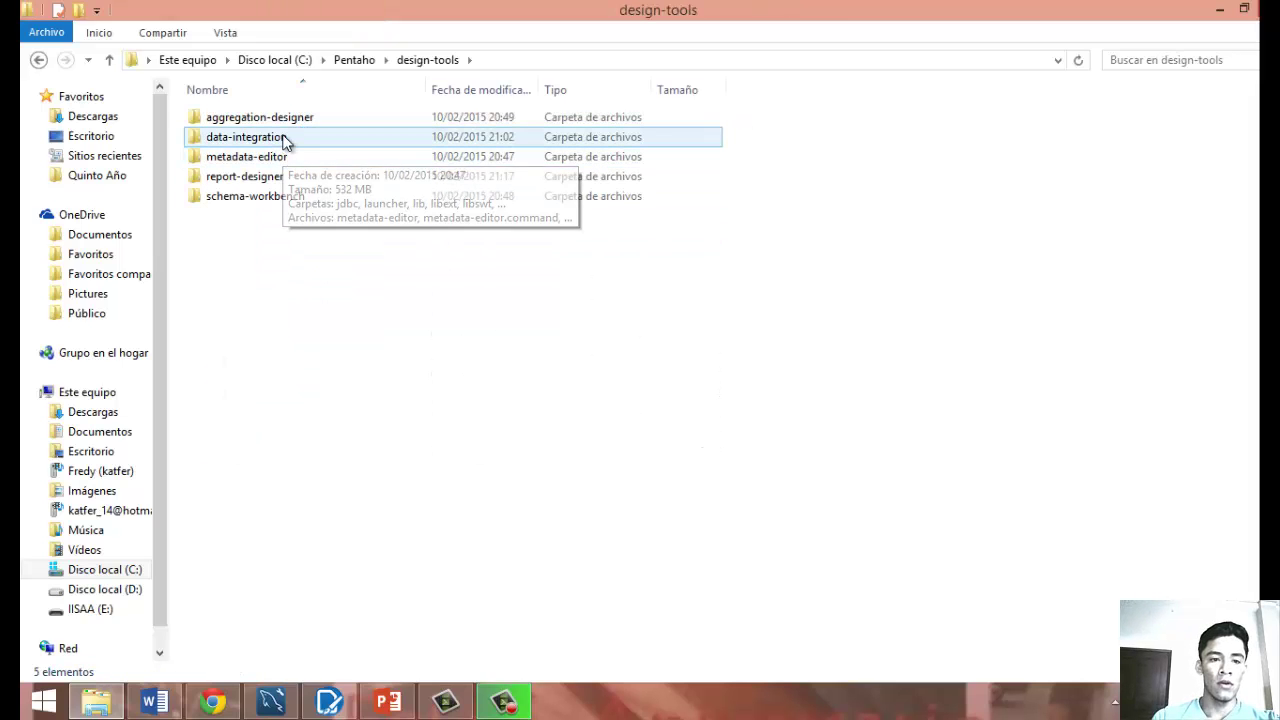
click(285, 142)
double_click(285, 140)
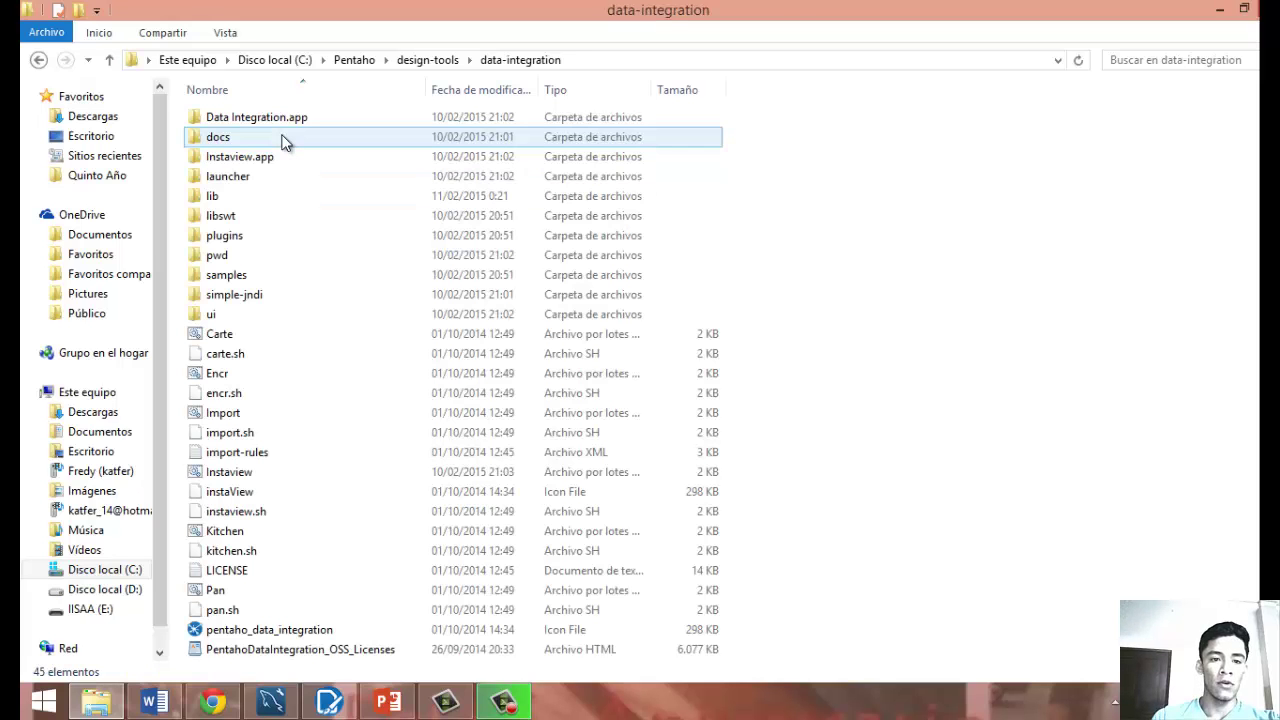
click(240, 197)
double_click(240, 196)
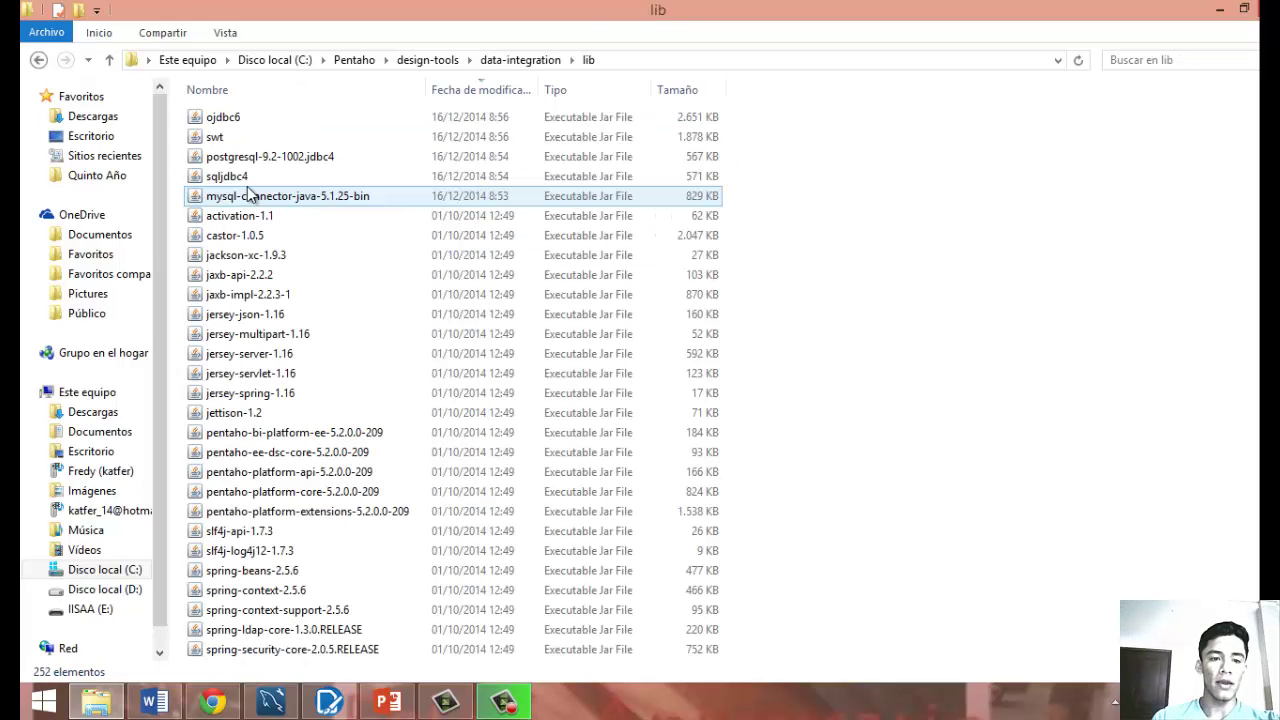
key(BackSpace)
key(BackSpace)
key(BackSpace)
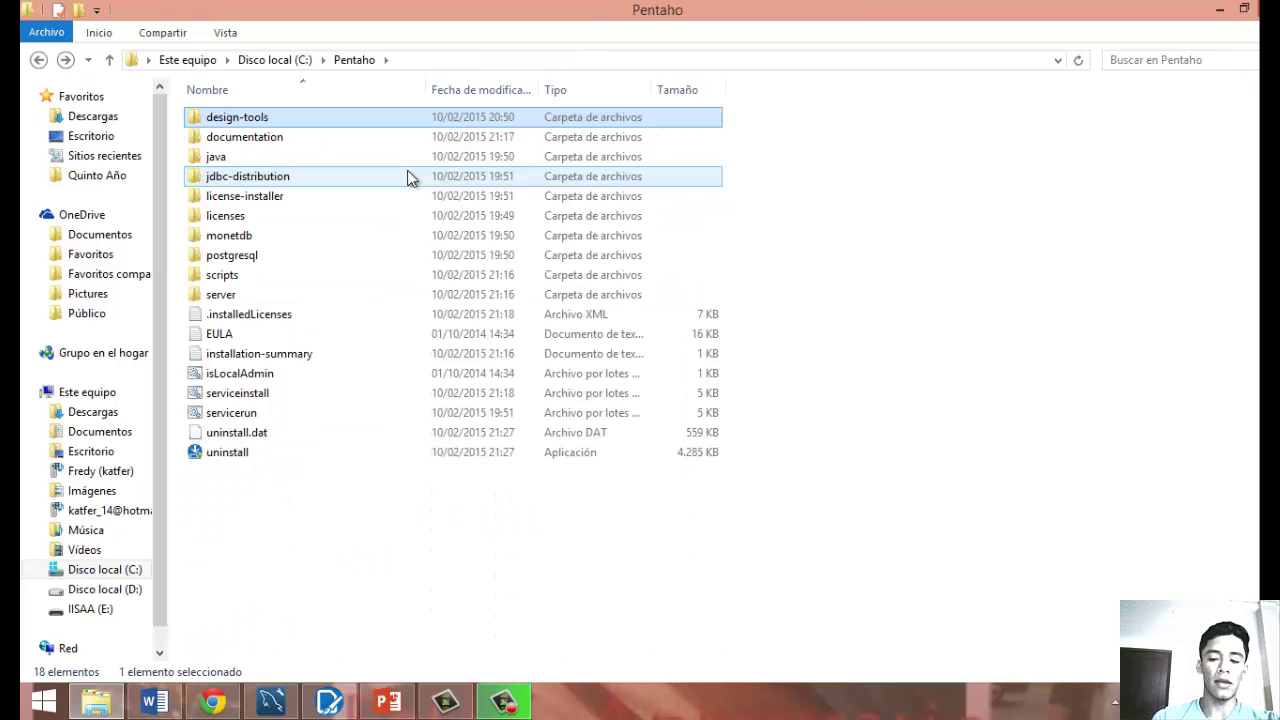
key(BackSpace)
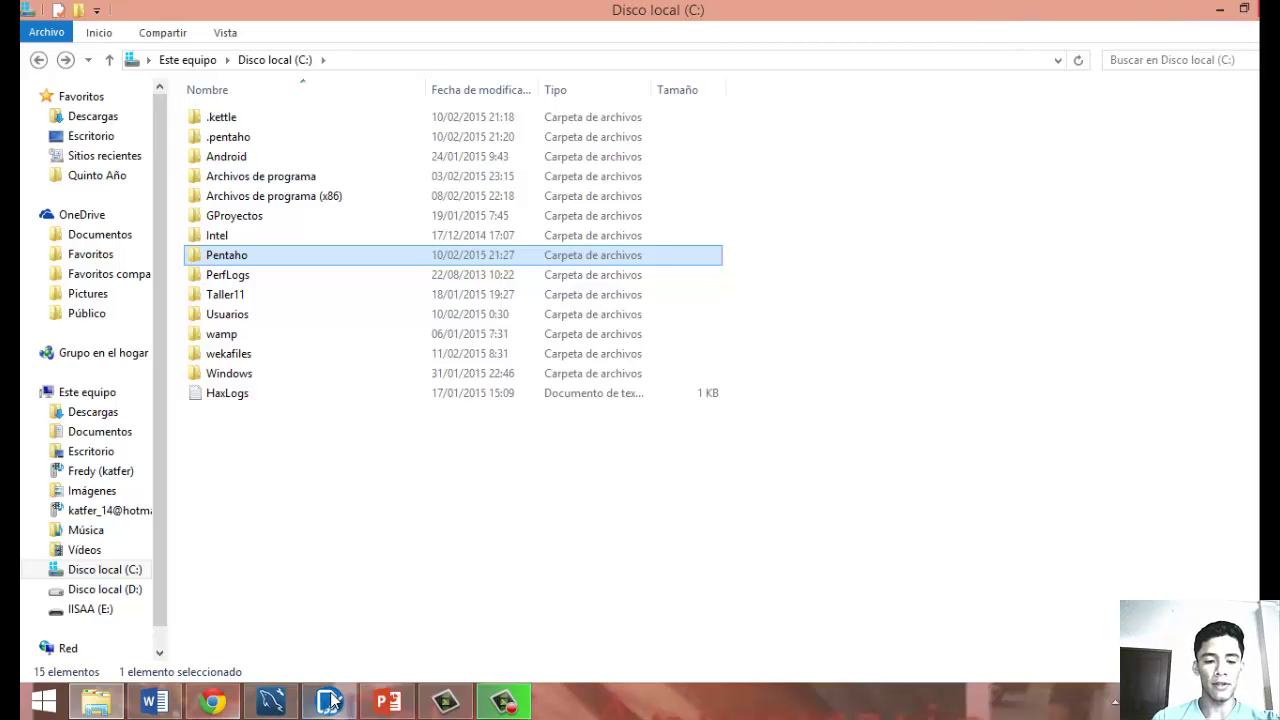
Enter host name localhost and database name facturacion for the facturas connection.
click(213, 702)
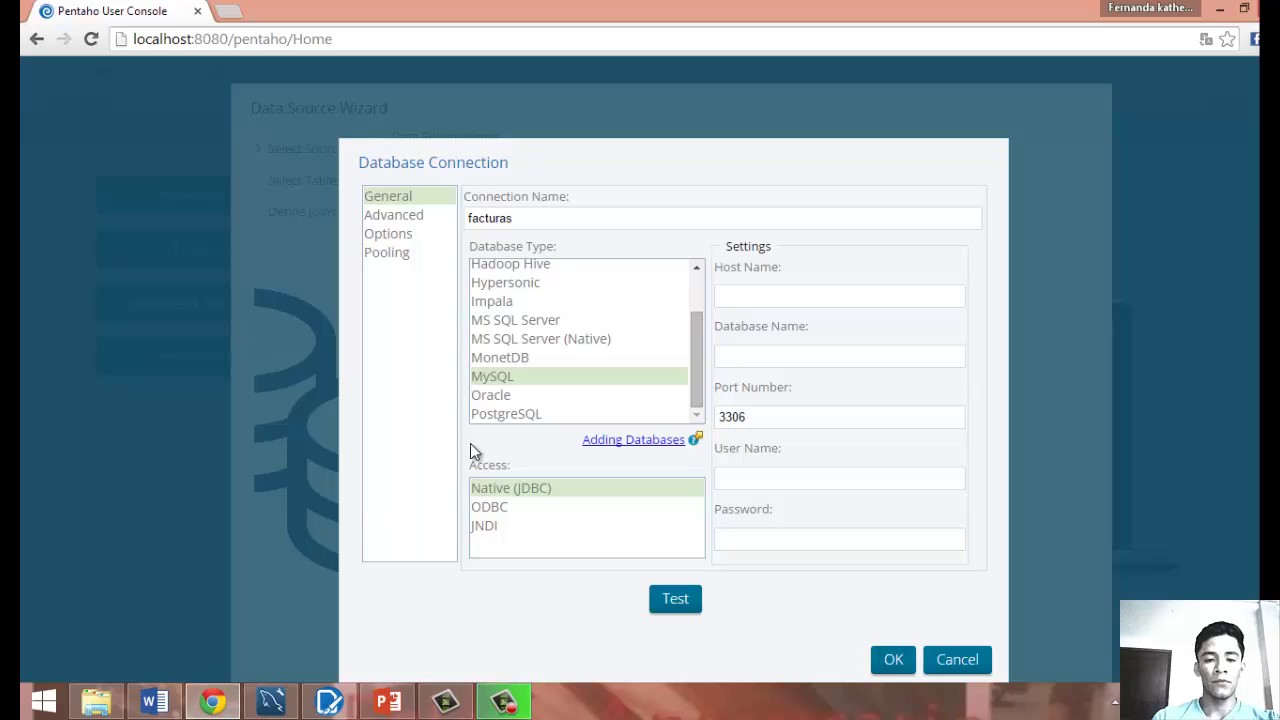
click(757, 293)
text(lo)
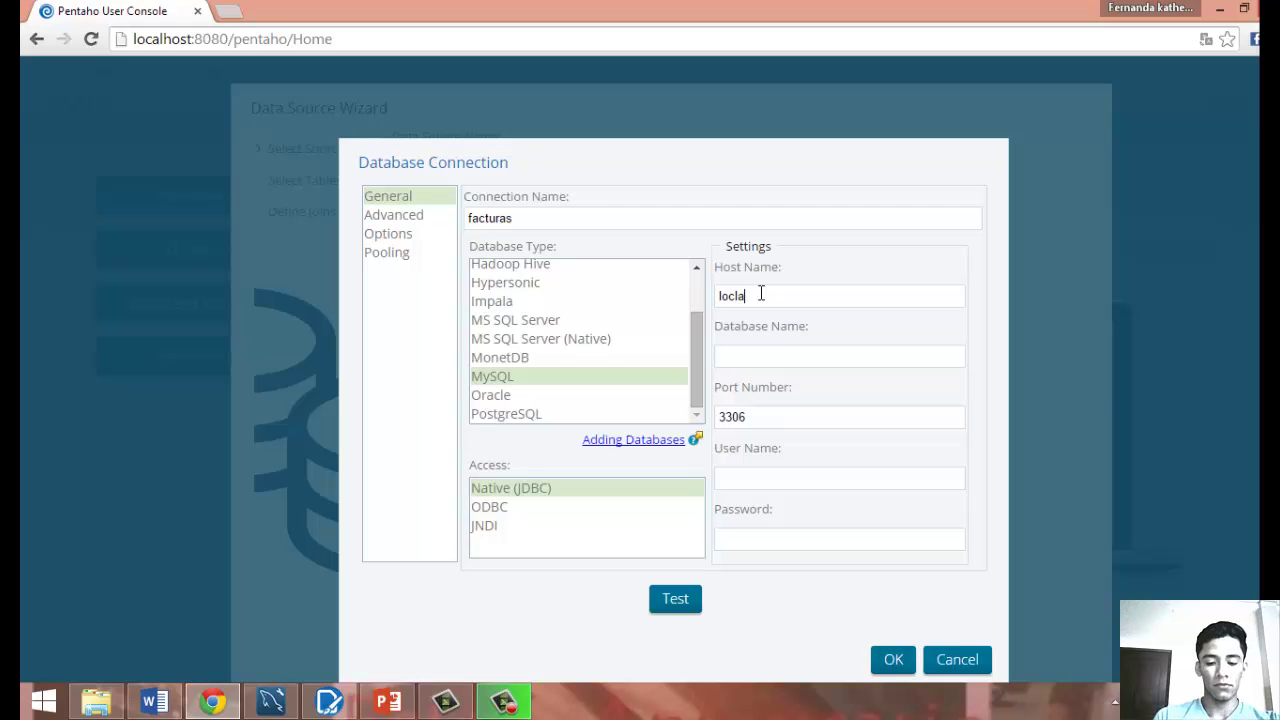
text(cla)
key(BackSpace)
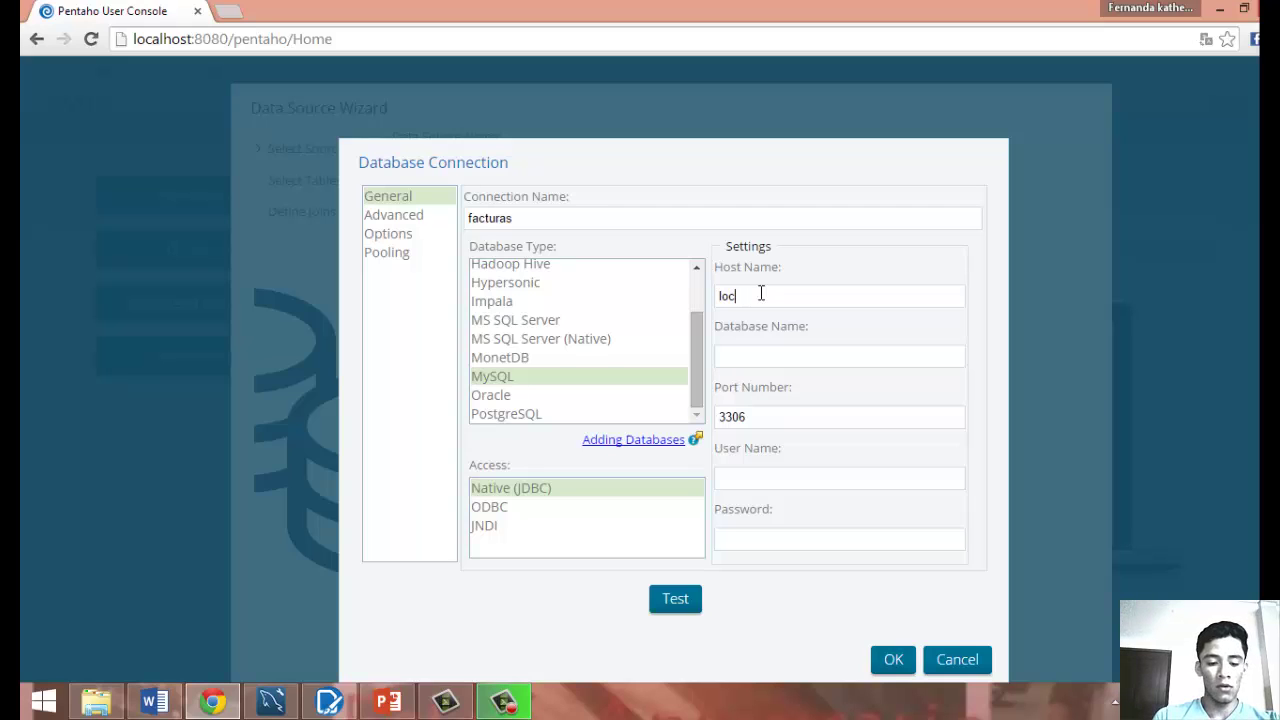
text(t)
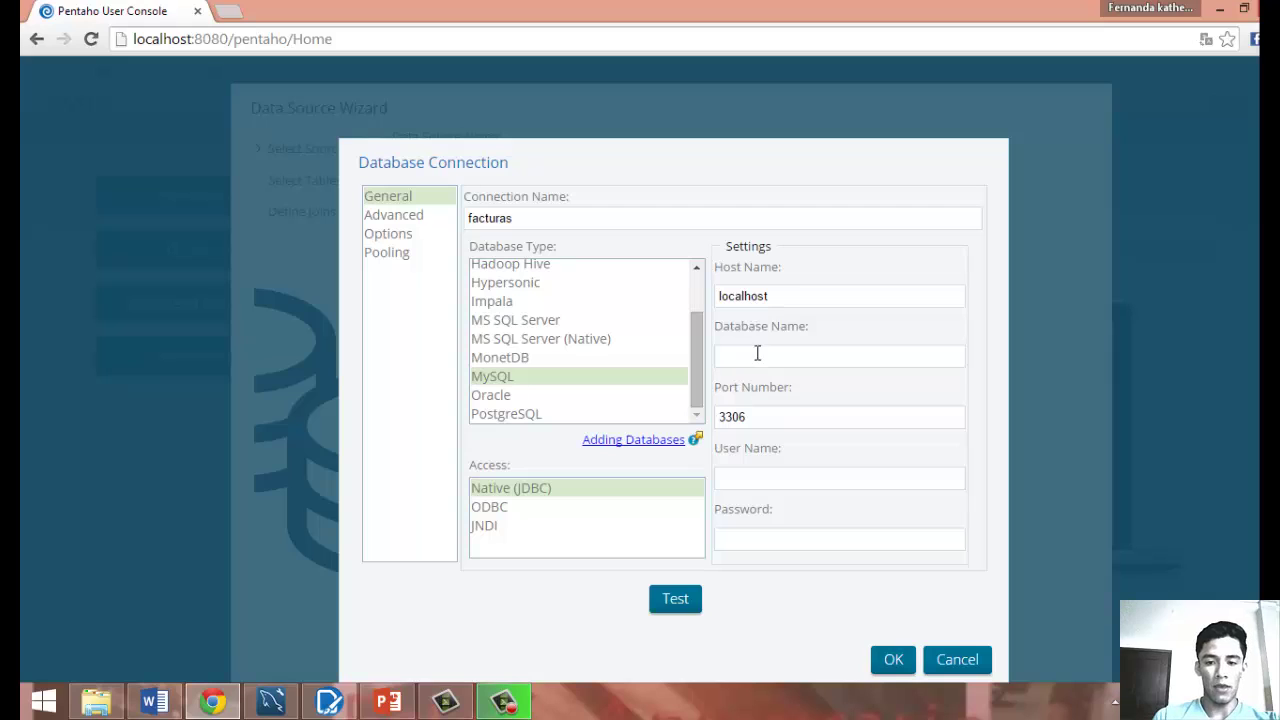
click(758, 356)
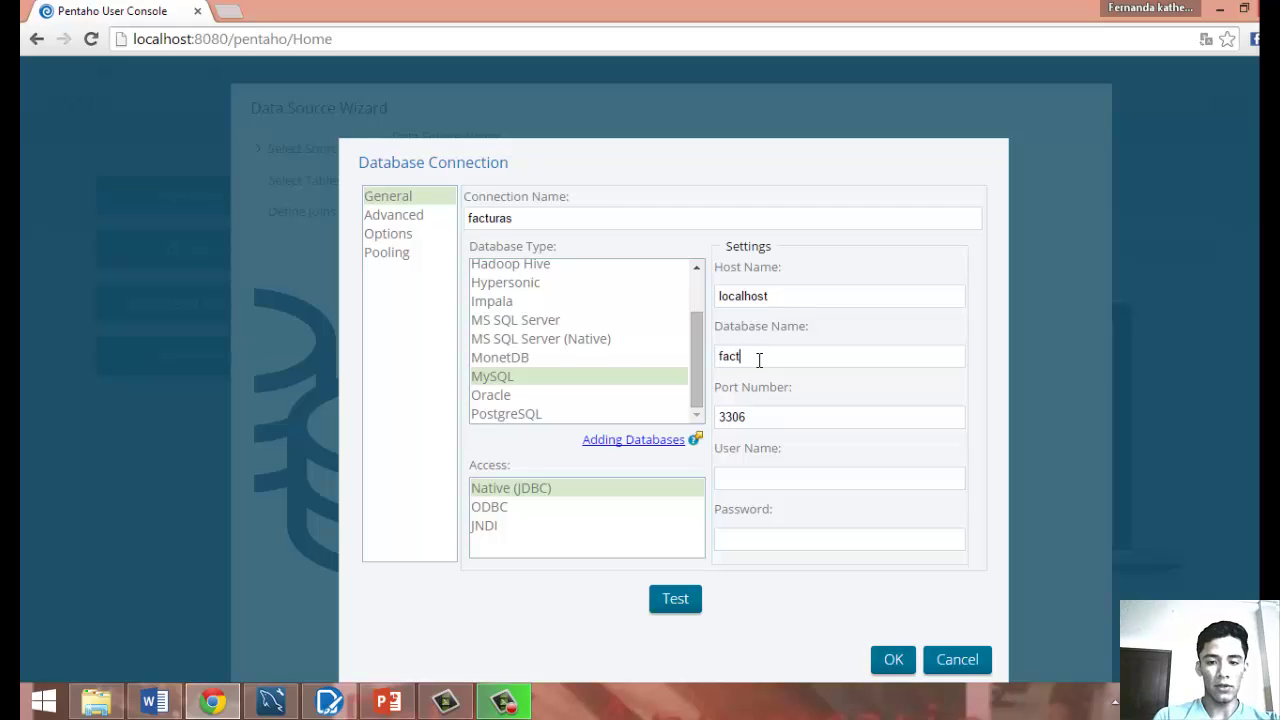
text(facturacio)
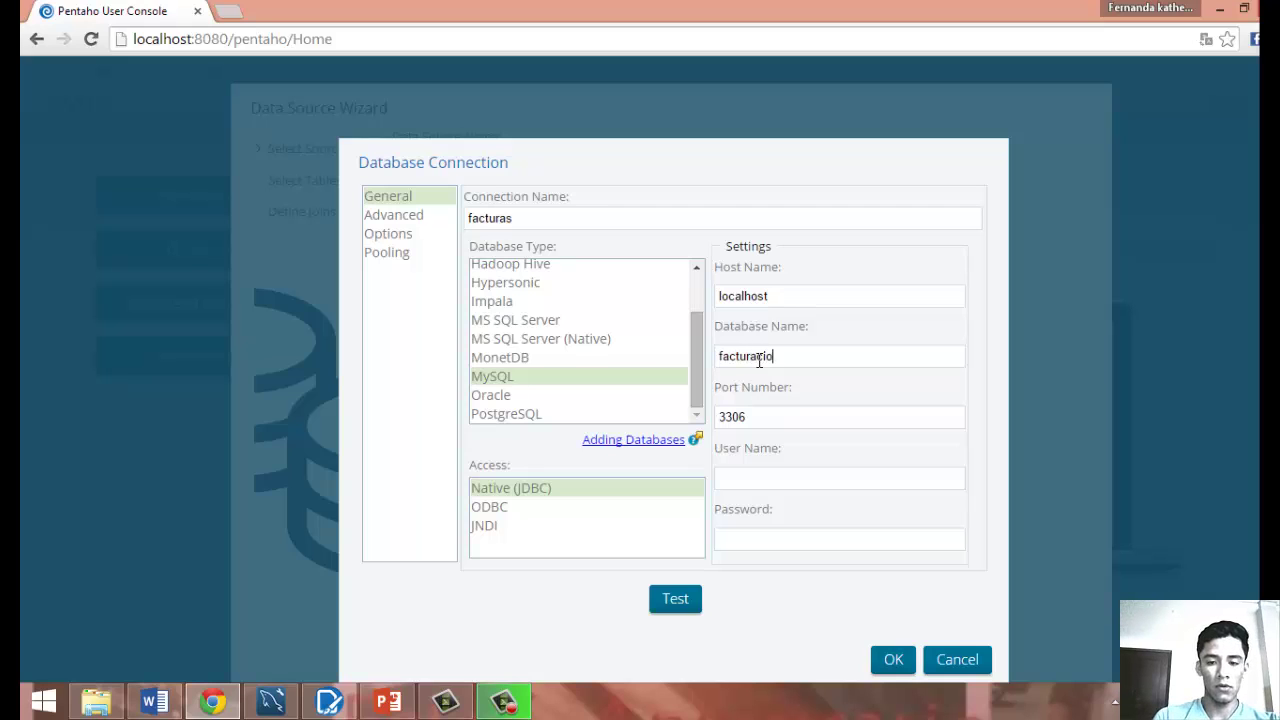
text(n)
click(274, 706)
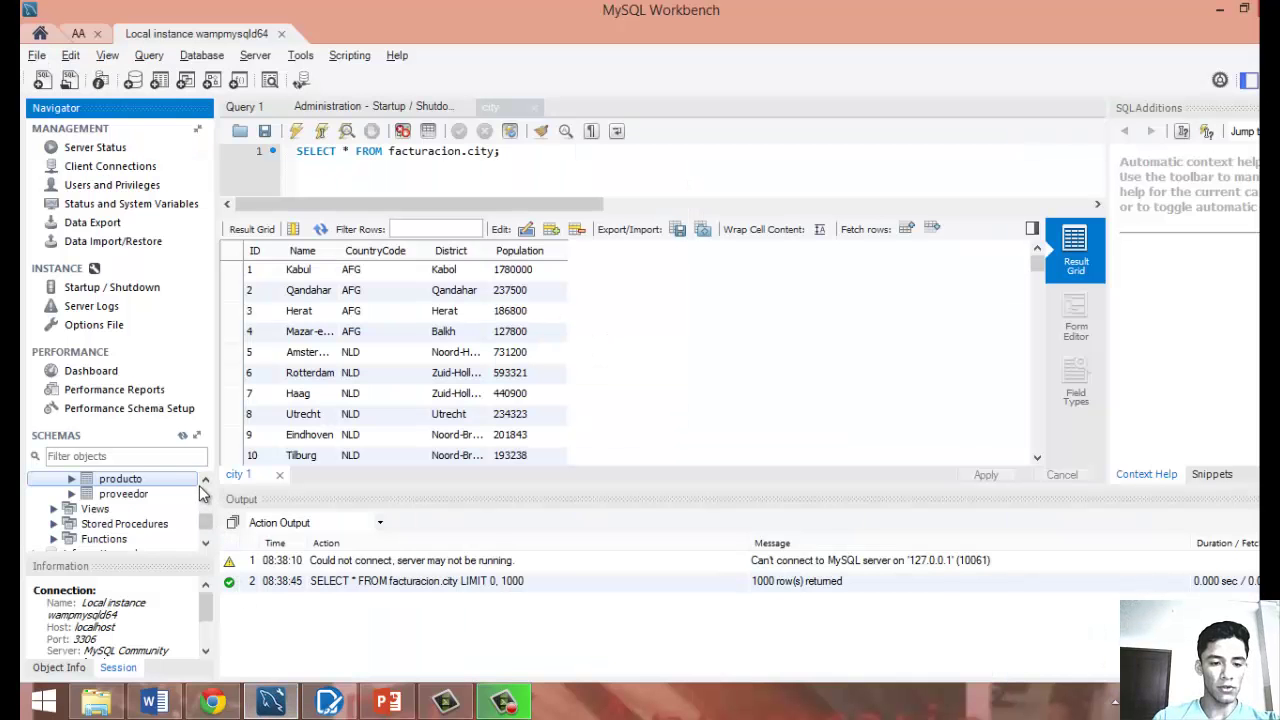
click(205, 481)
click(205, 481)
click(205, 481)
click(205, 481)
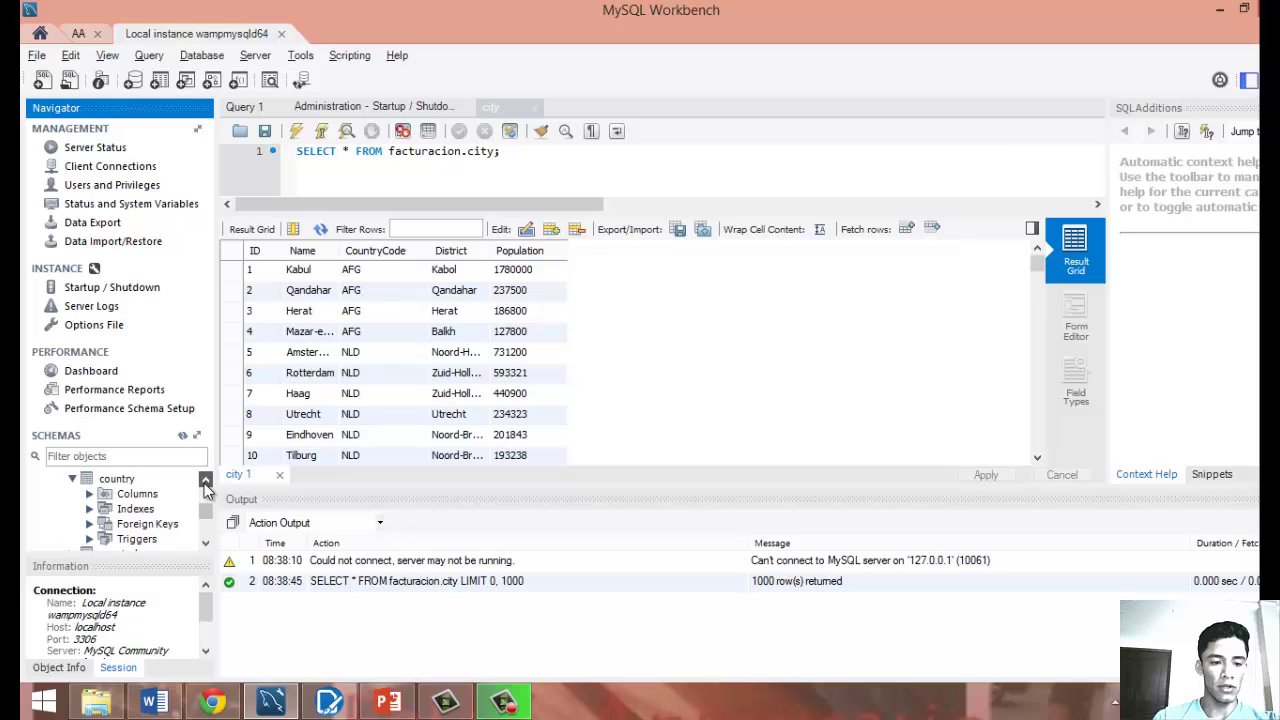
click(205, 481)
click(205, 481)
click(205, 481)
click(205, 481)
click(205, 481)
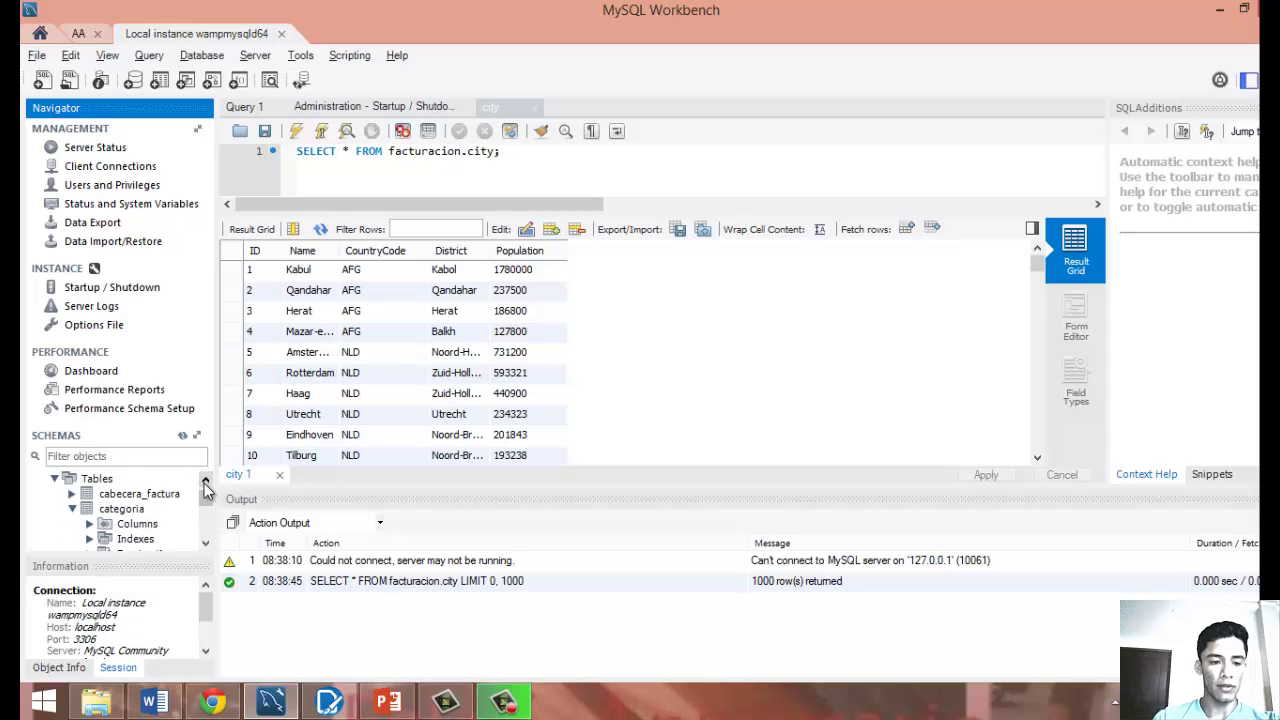
click(205, 481)
click(205, 481)
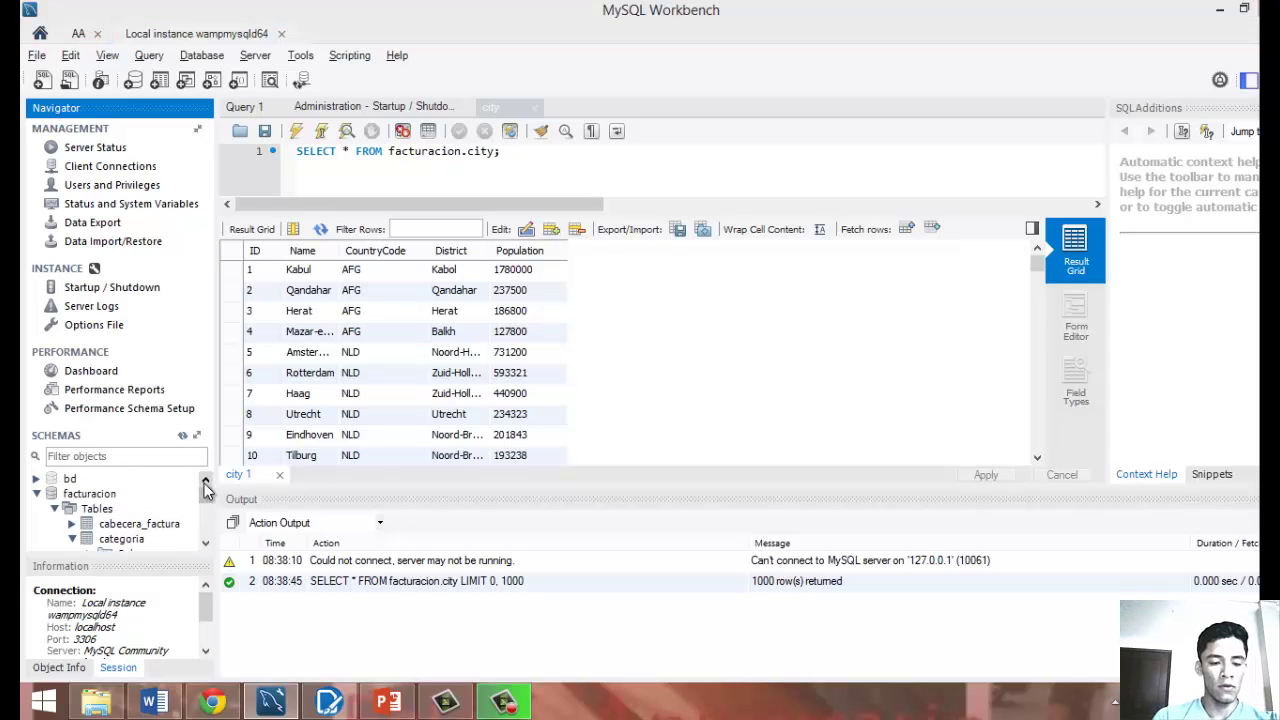
key(alt+Tab)
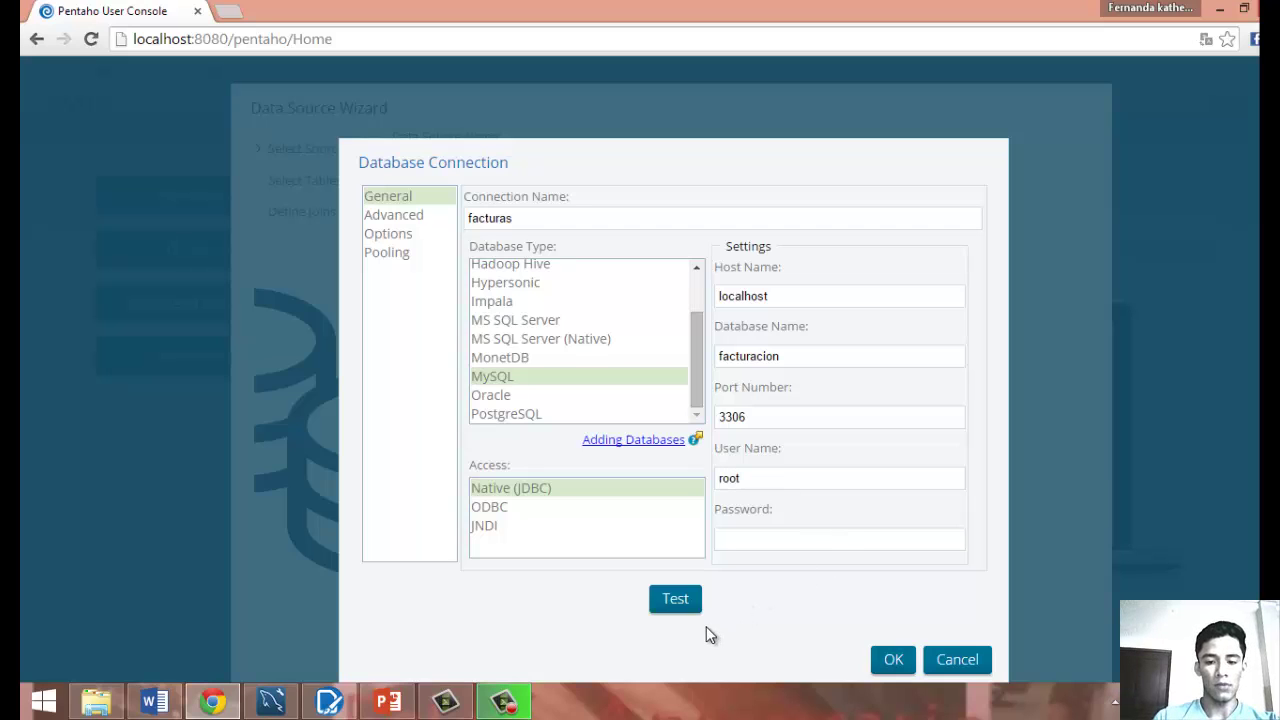
Test the facturas connection successfully and save it to the wizard's connection list.
click(676, 600)
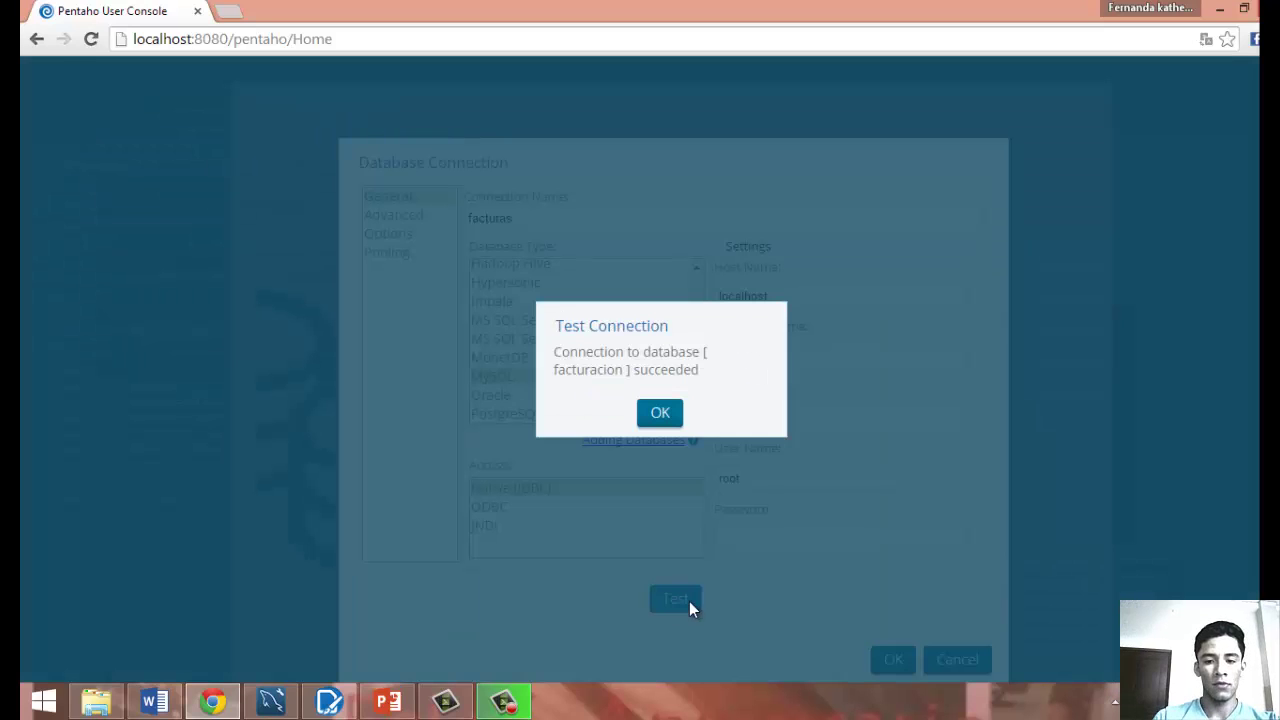
click(659, 414)
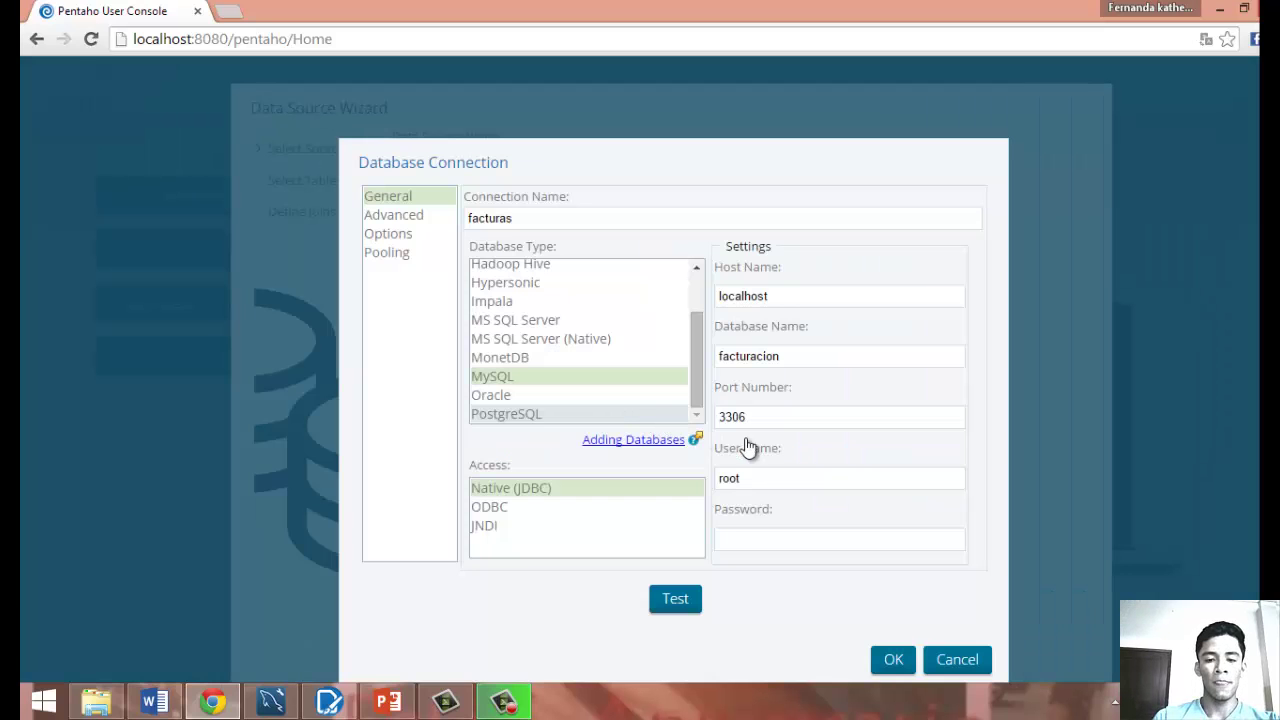
click(892, 661)
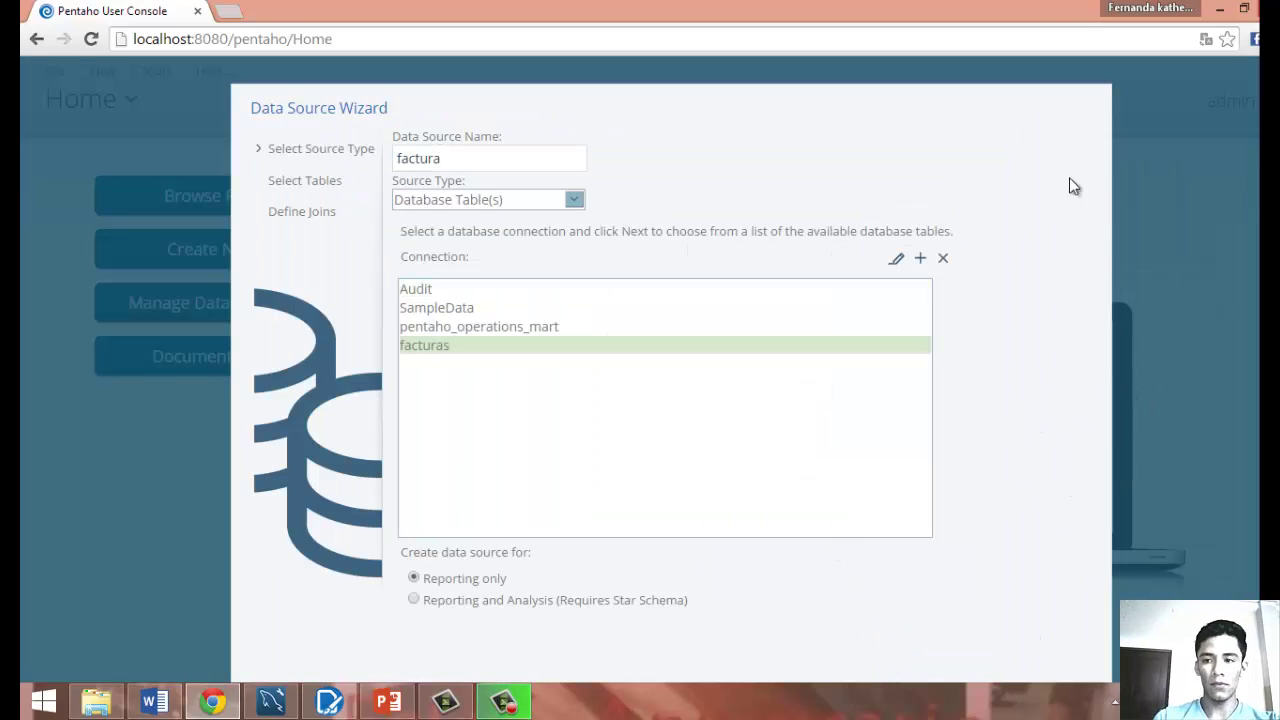
Re-maximize the browser, zoom the page out, and advance the facturas wizard to table selection.
click(1243, 8)
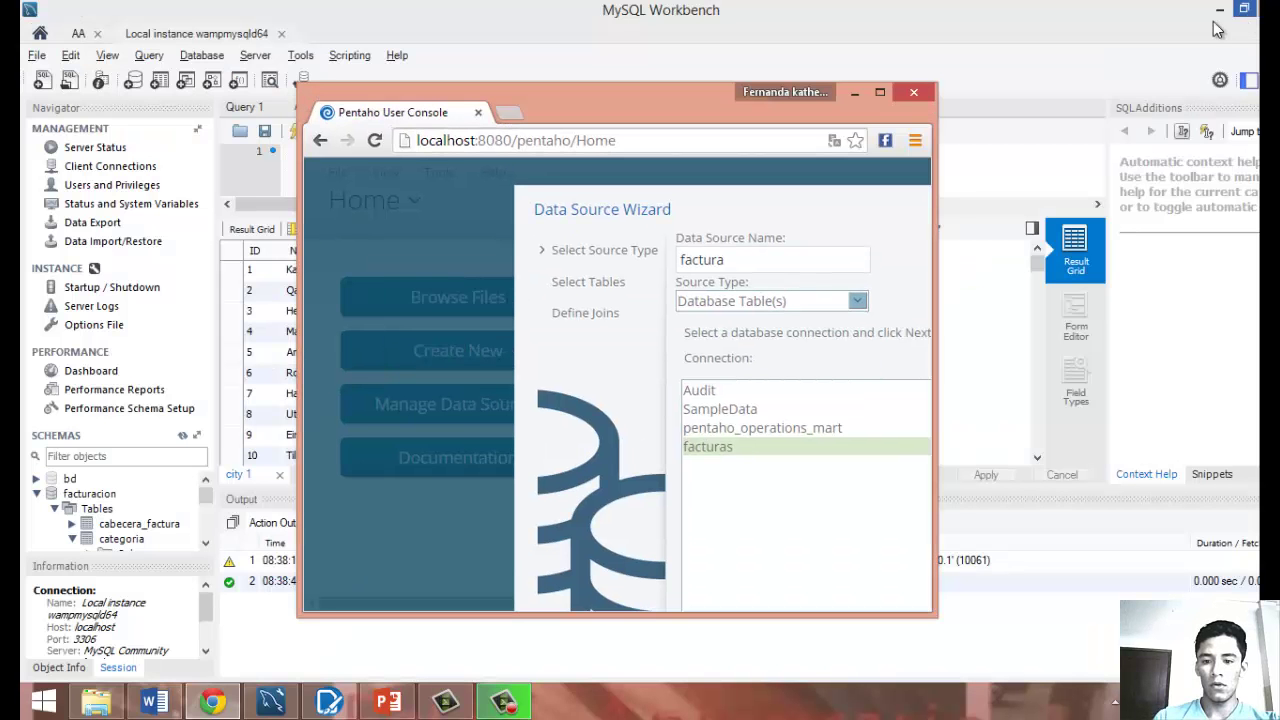
click(880, 92)
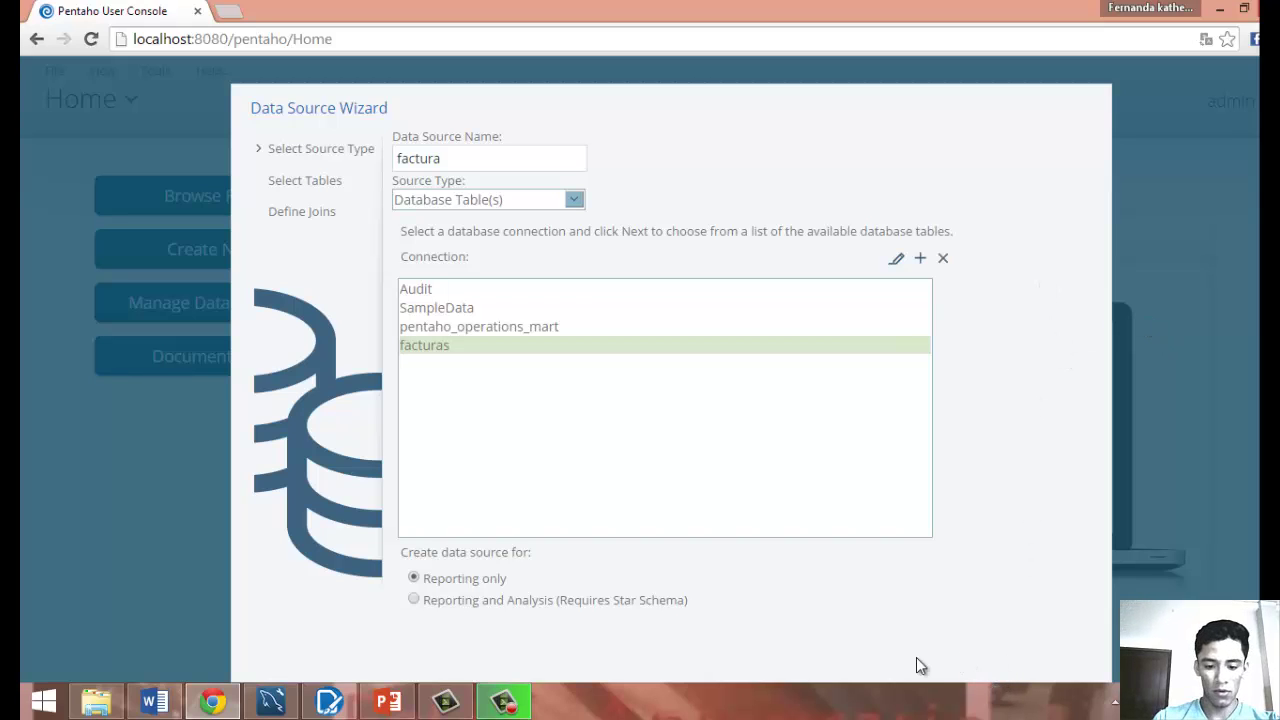
key(ctrl+minus)
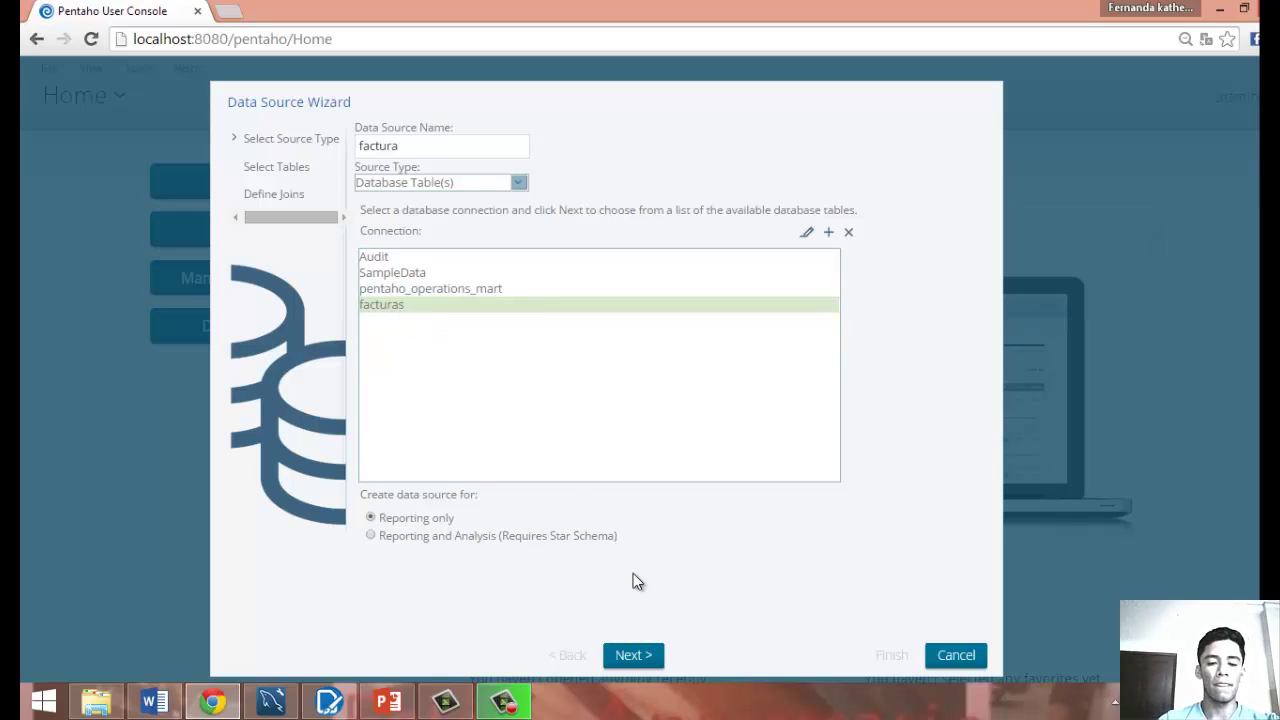
click(514, 706)
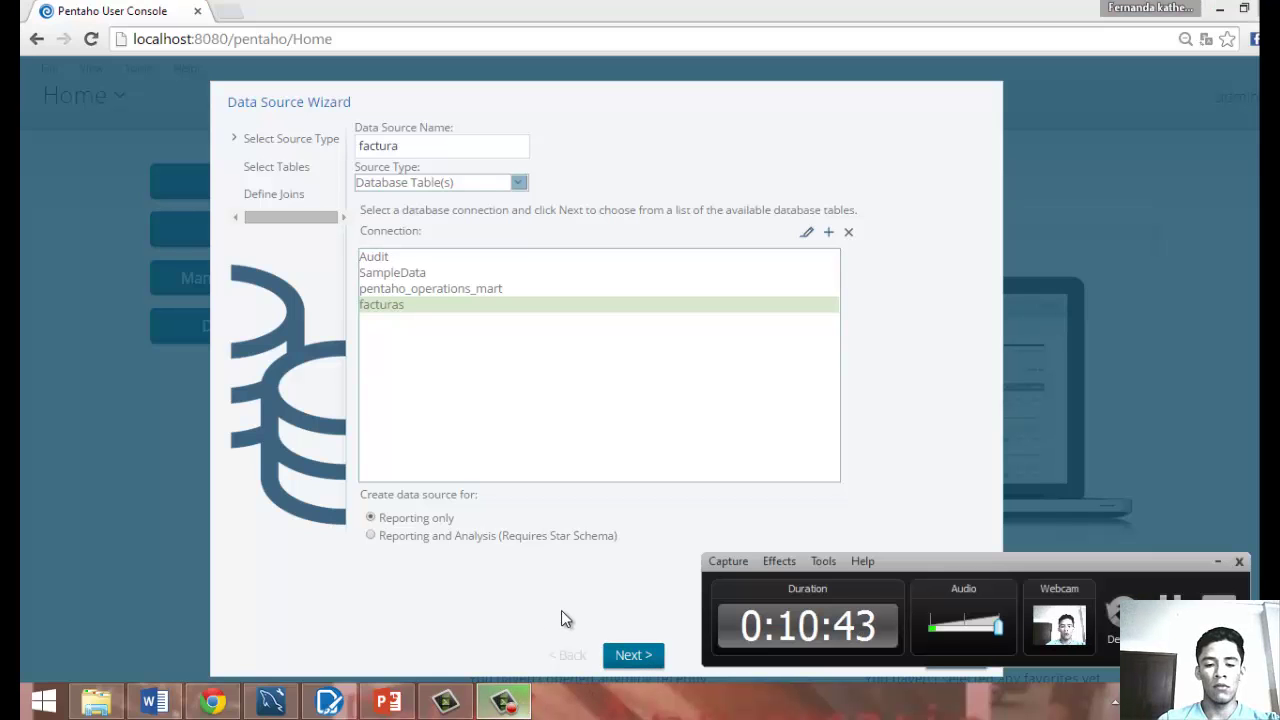
click(631, 656)
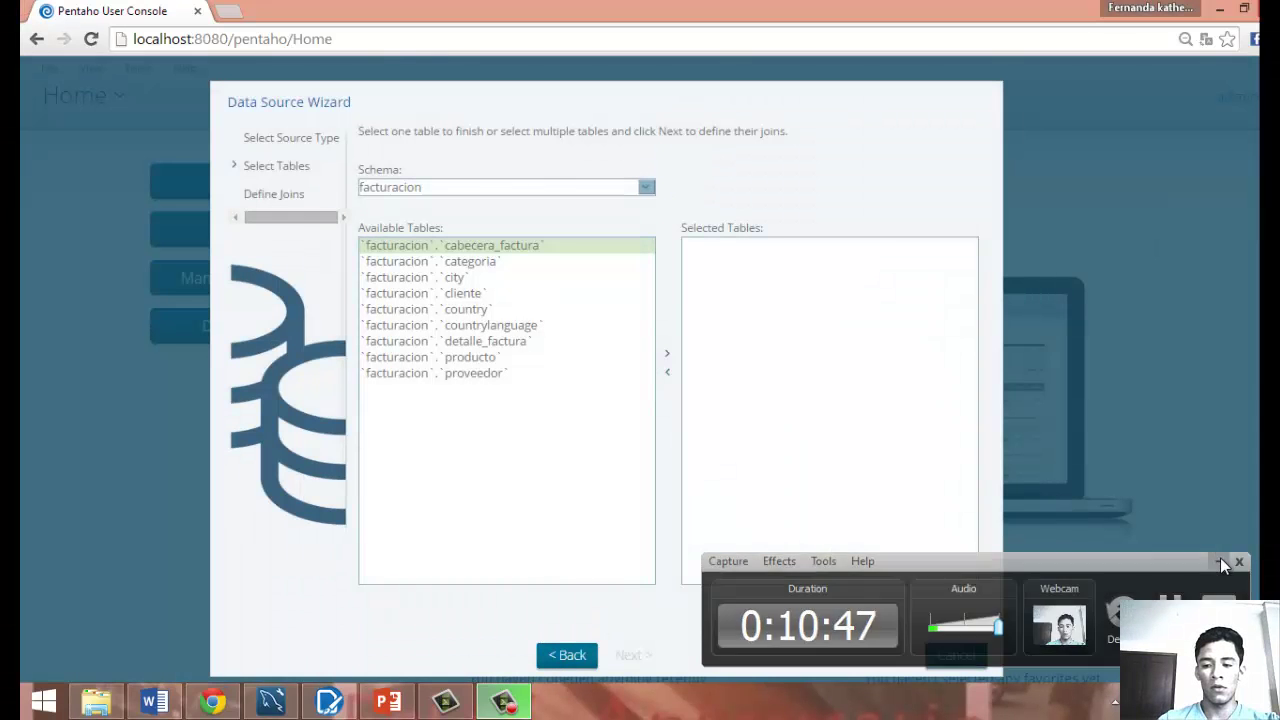
Add the producto, cliente, city and proveedor tables, then continue to Define Joins.
click(1220, 563)
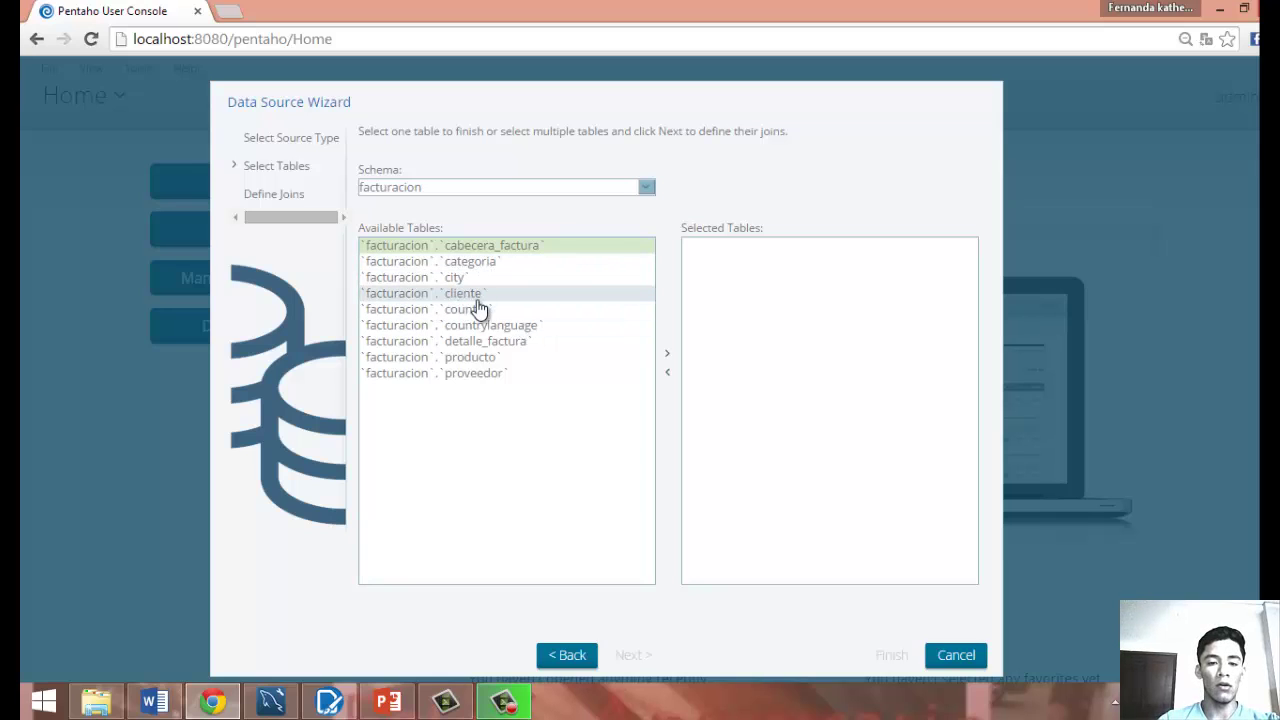
click(494, 362)
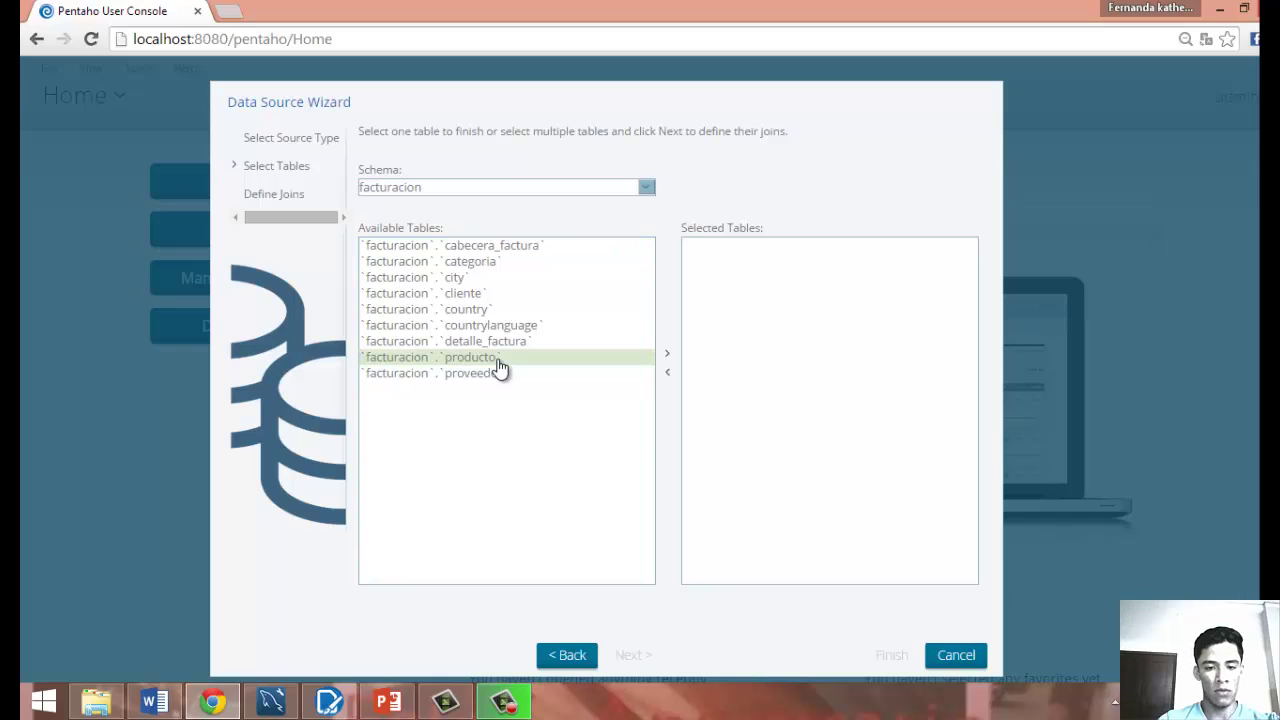
click(666, 360)
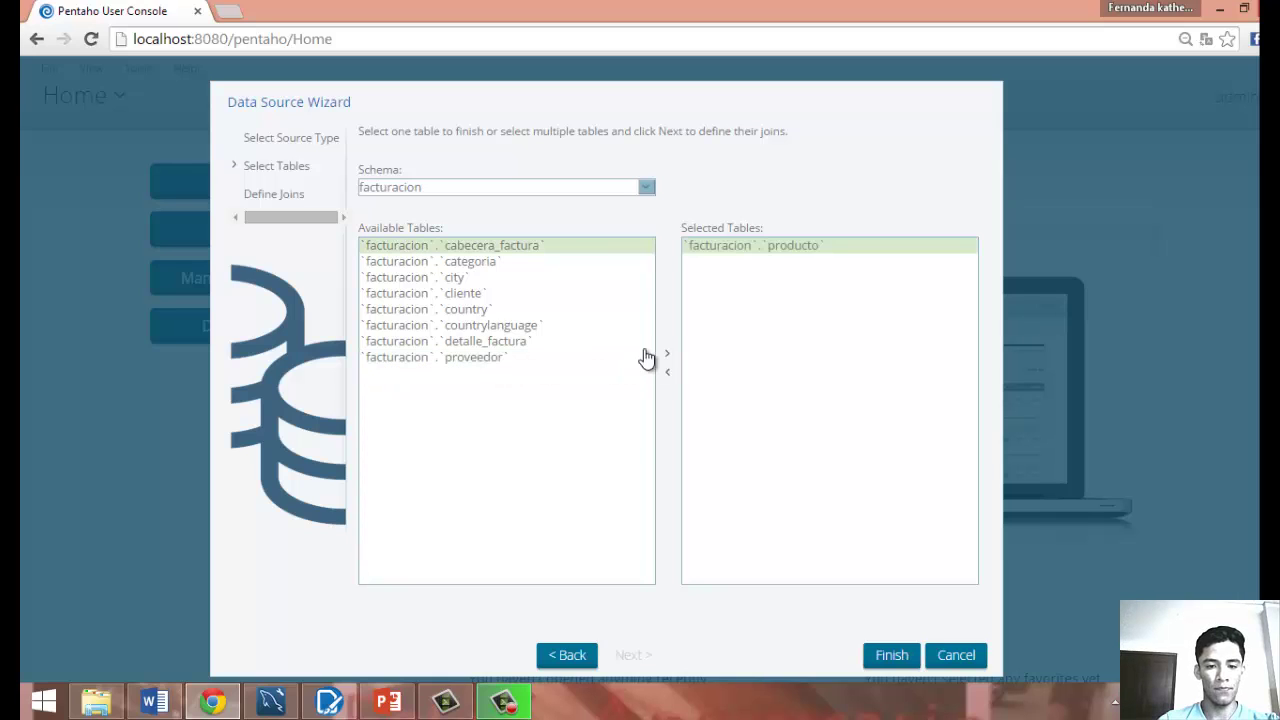
click(503, 296)
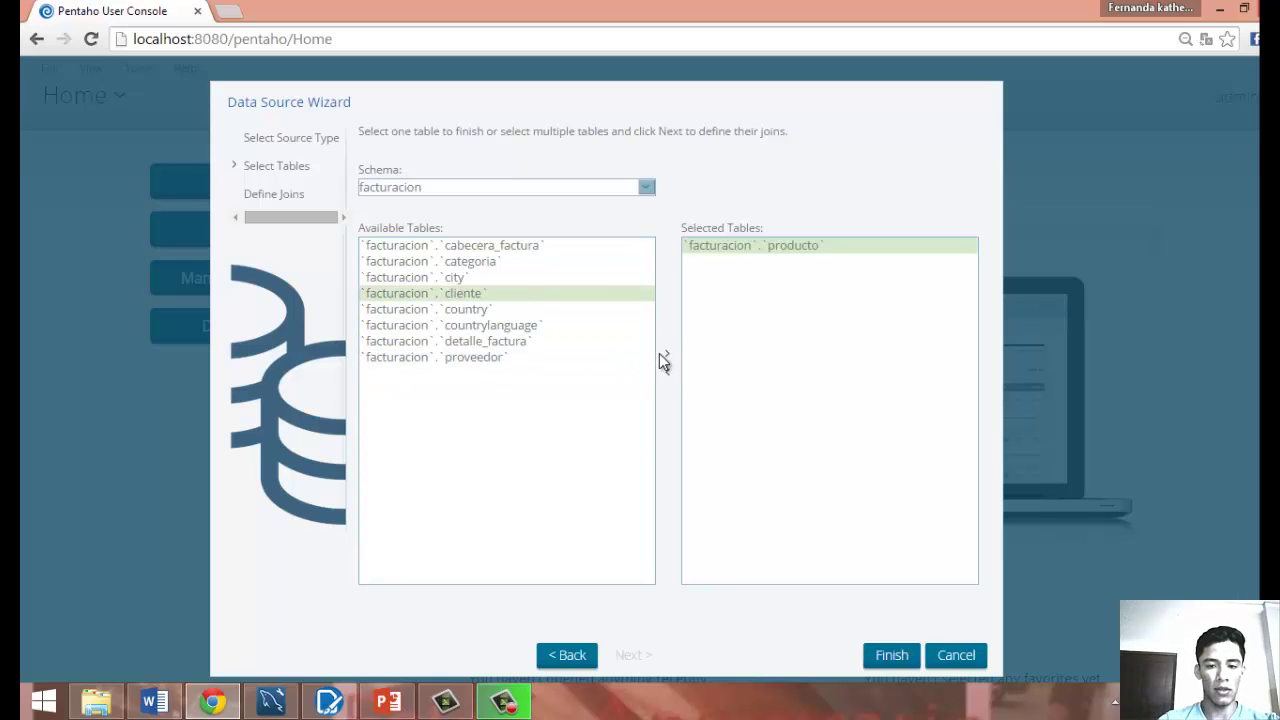
click(667, 354)
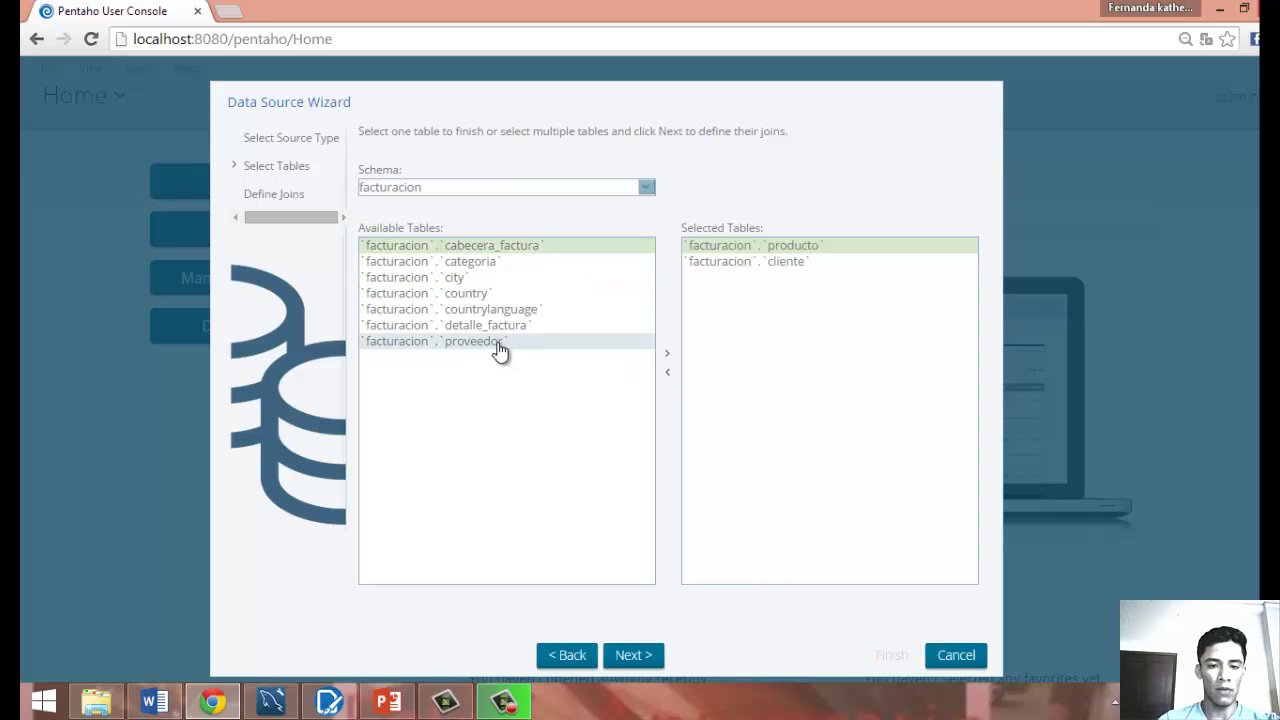
click(455, 279)
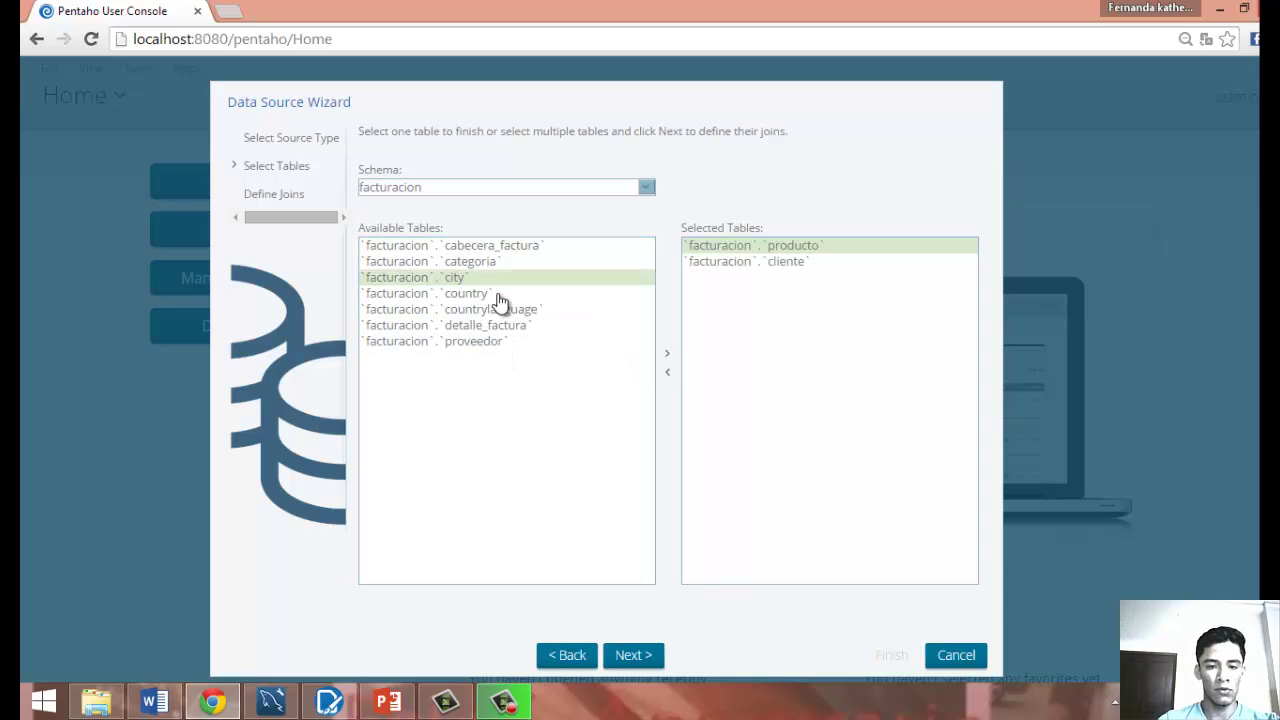
click(670, 358)
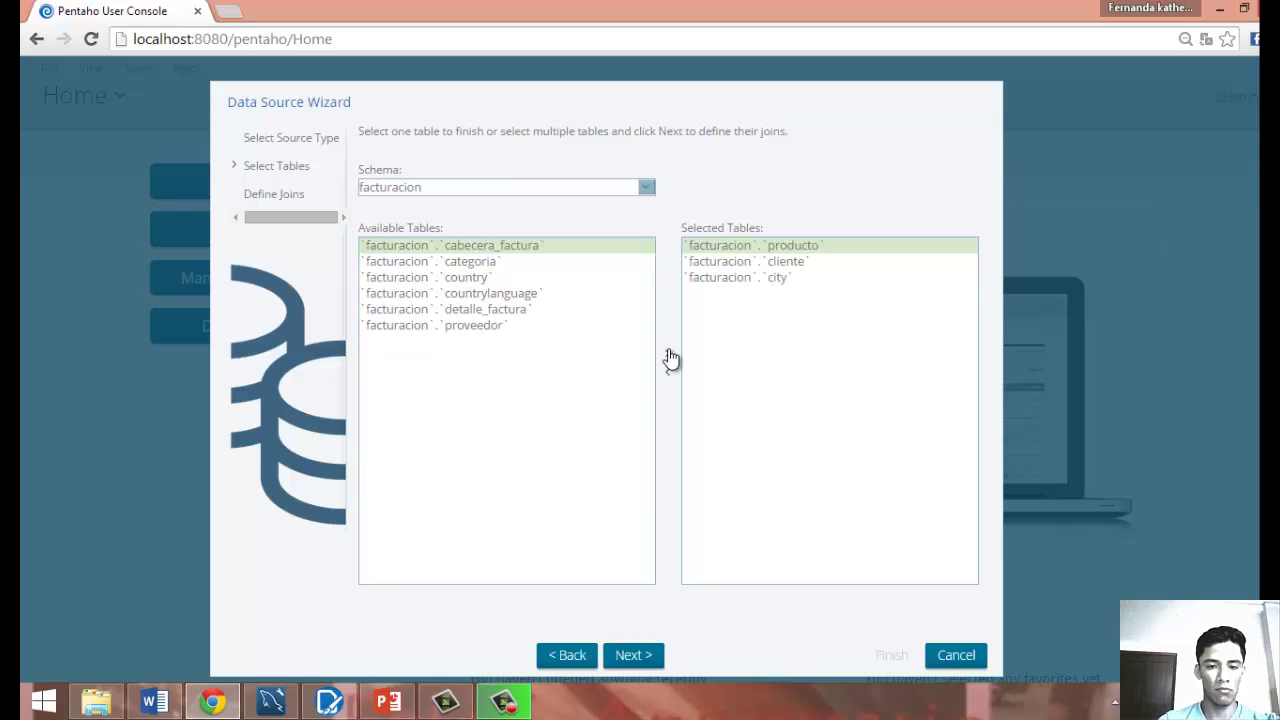
click(590, 333)
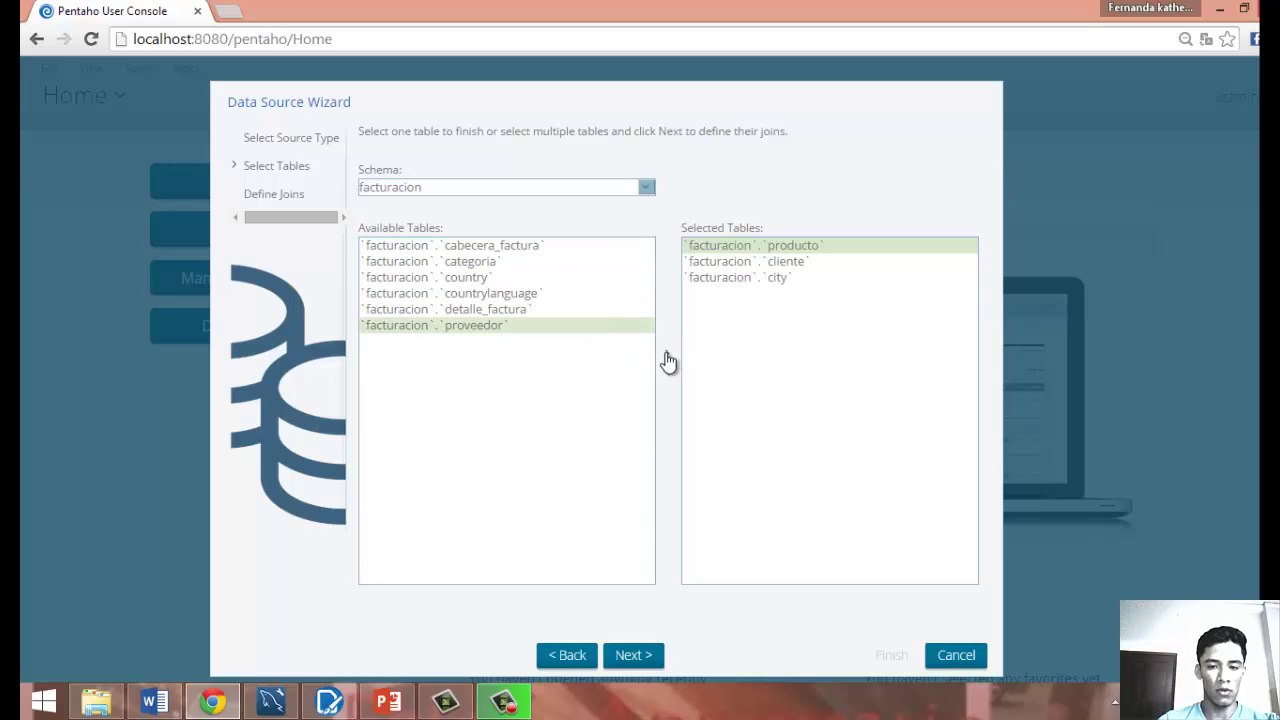
click(667, 355)
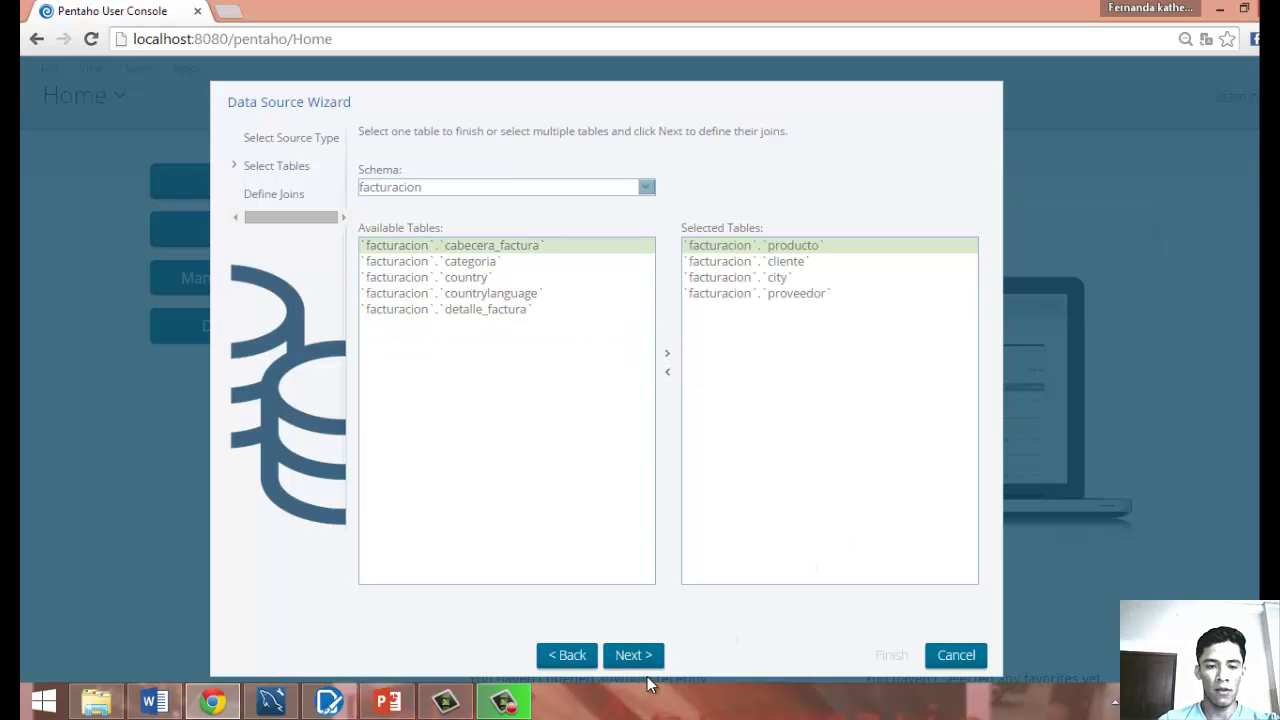
click(633, 655)
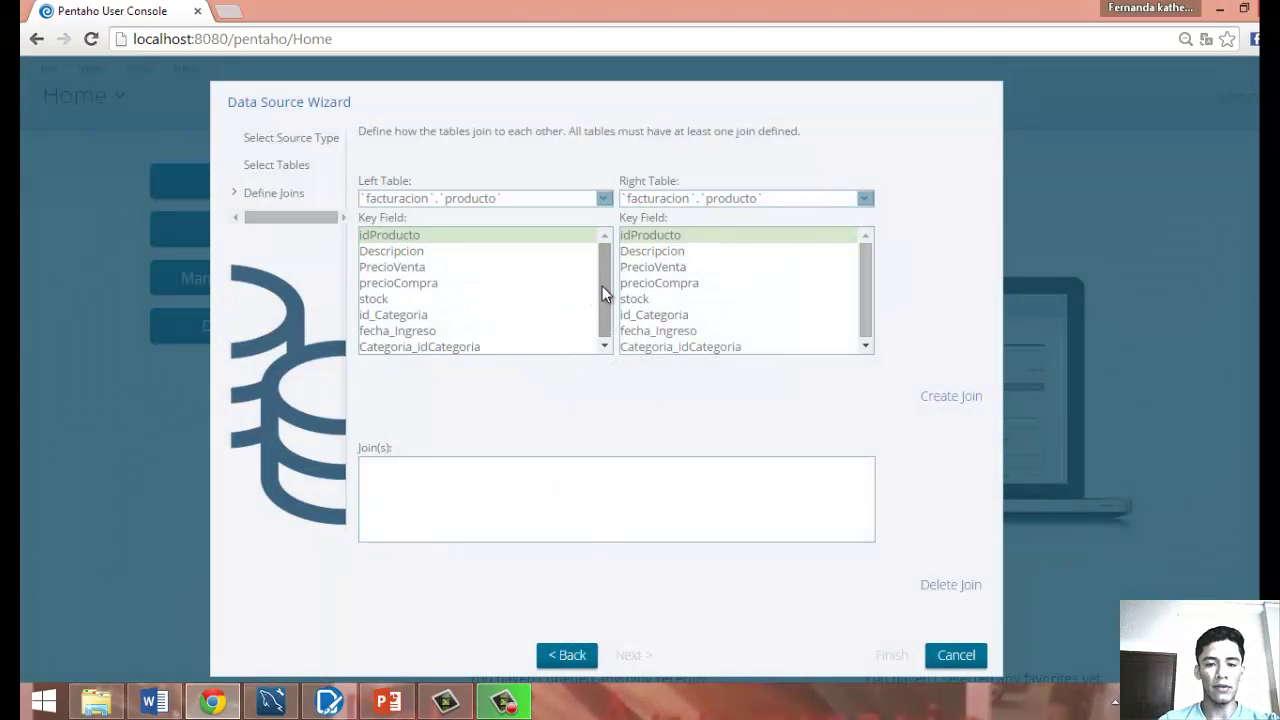
Create joins cliente idCliente–producto idProducto and proveedor Rut_Proveedor–producto idProducto.
drag(603, 288, 607, 302)
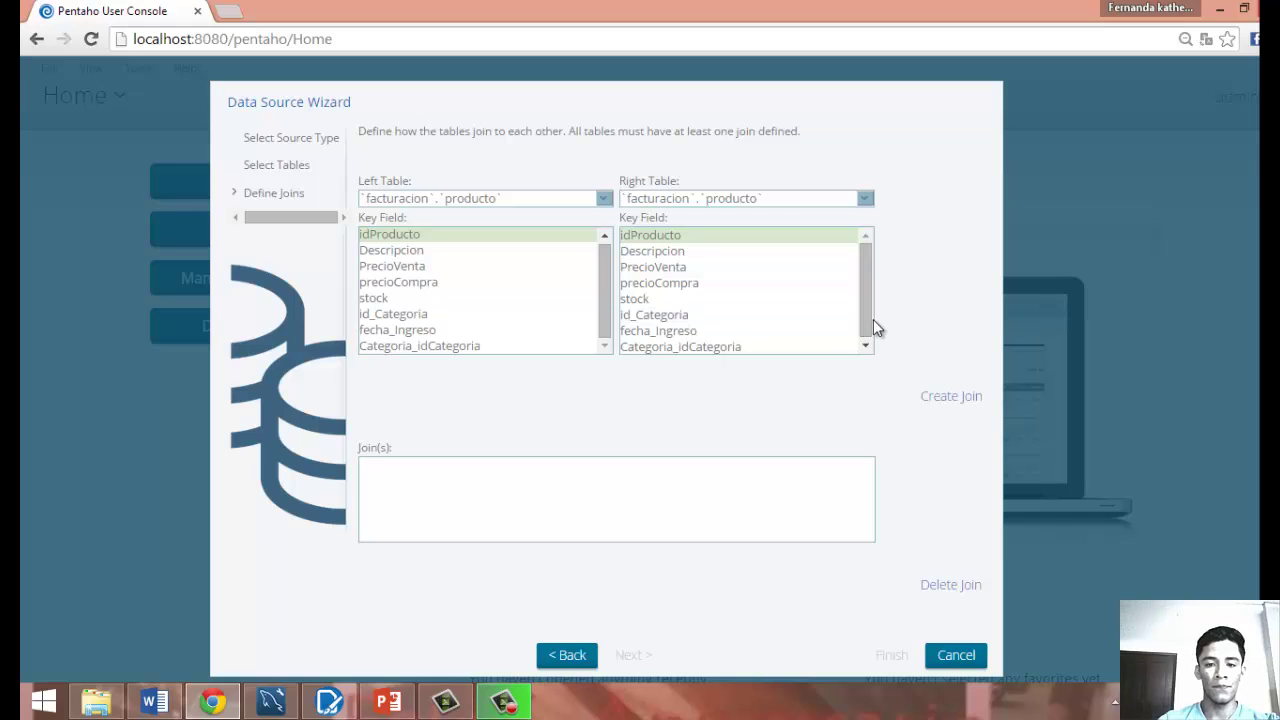
drag(873, 319, 866, 336)
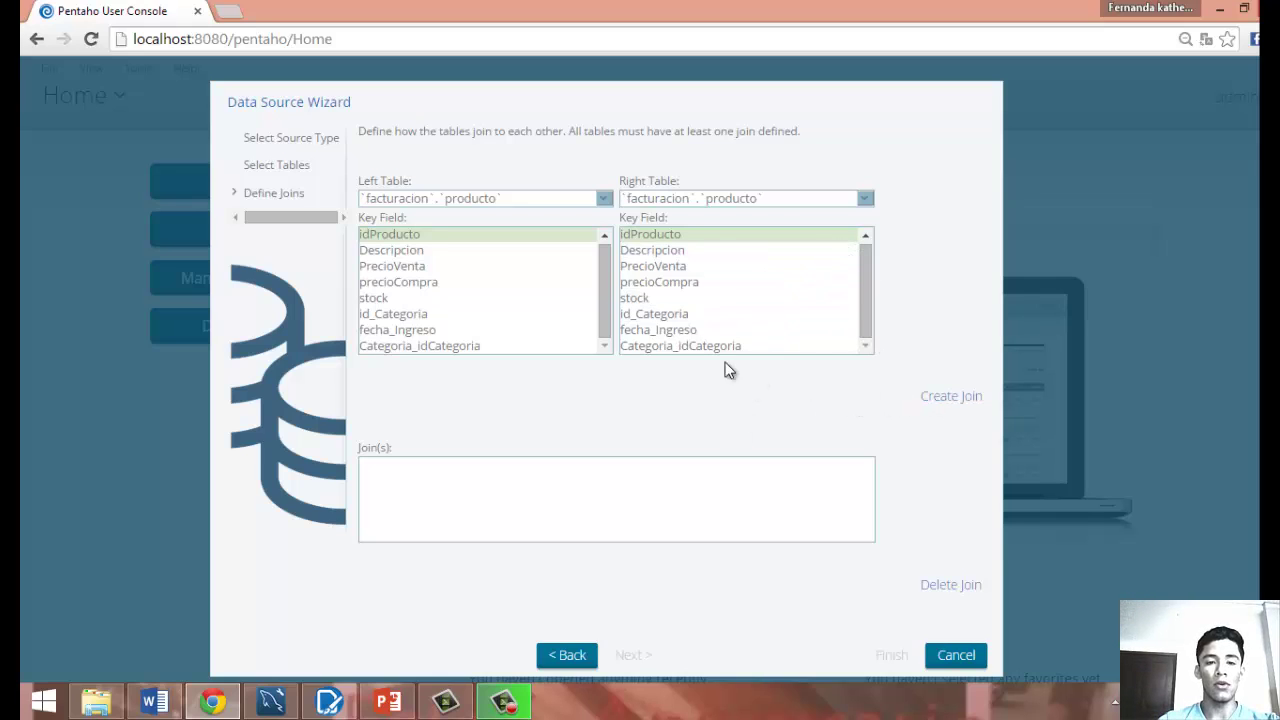
click(605, 199)
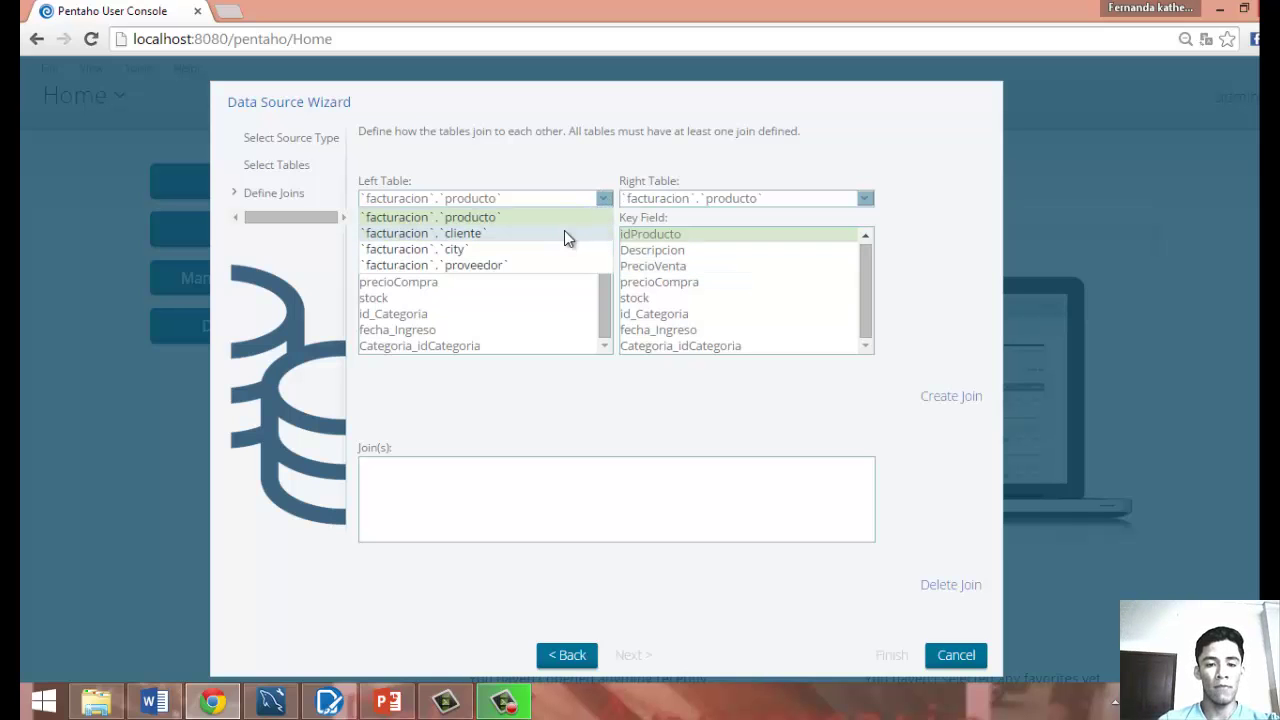
click(564, 233)
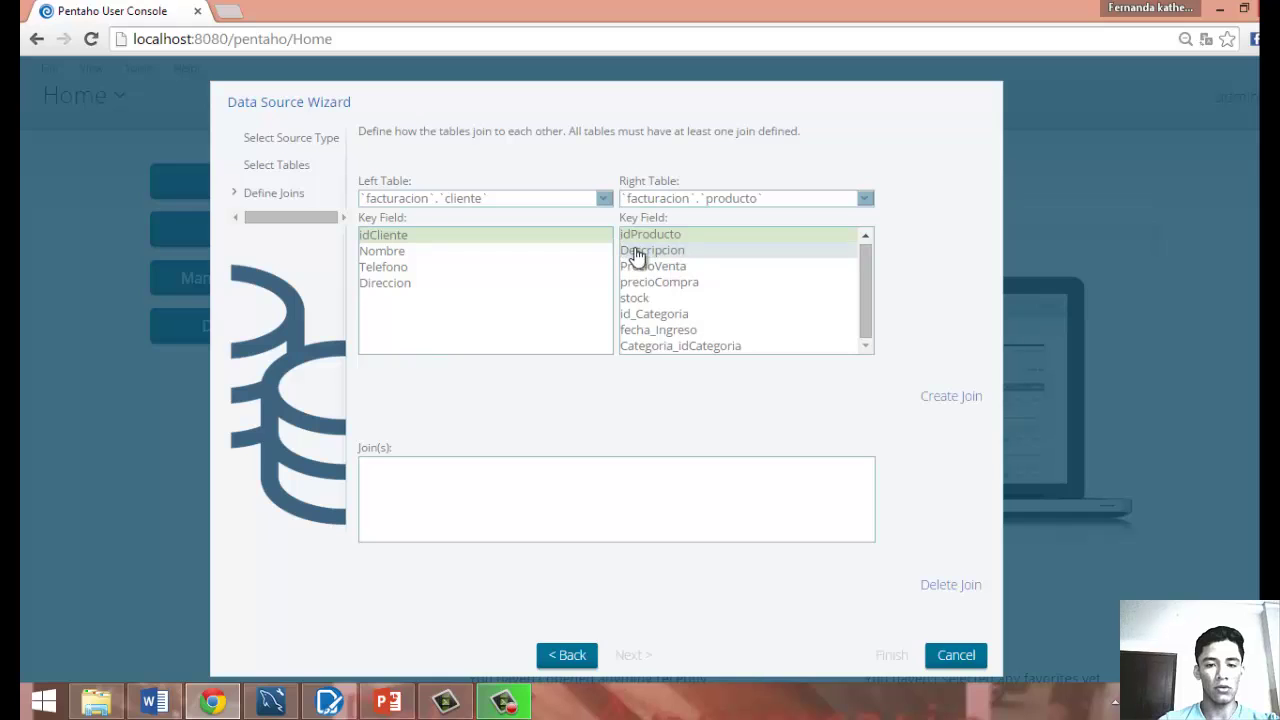
click(862, 200)
click(815, 219)
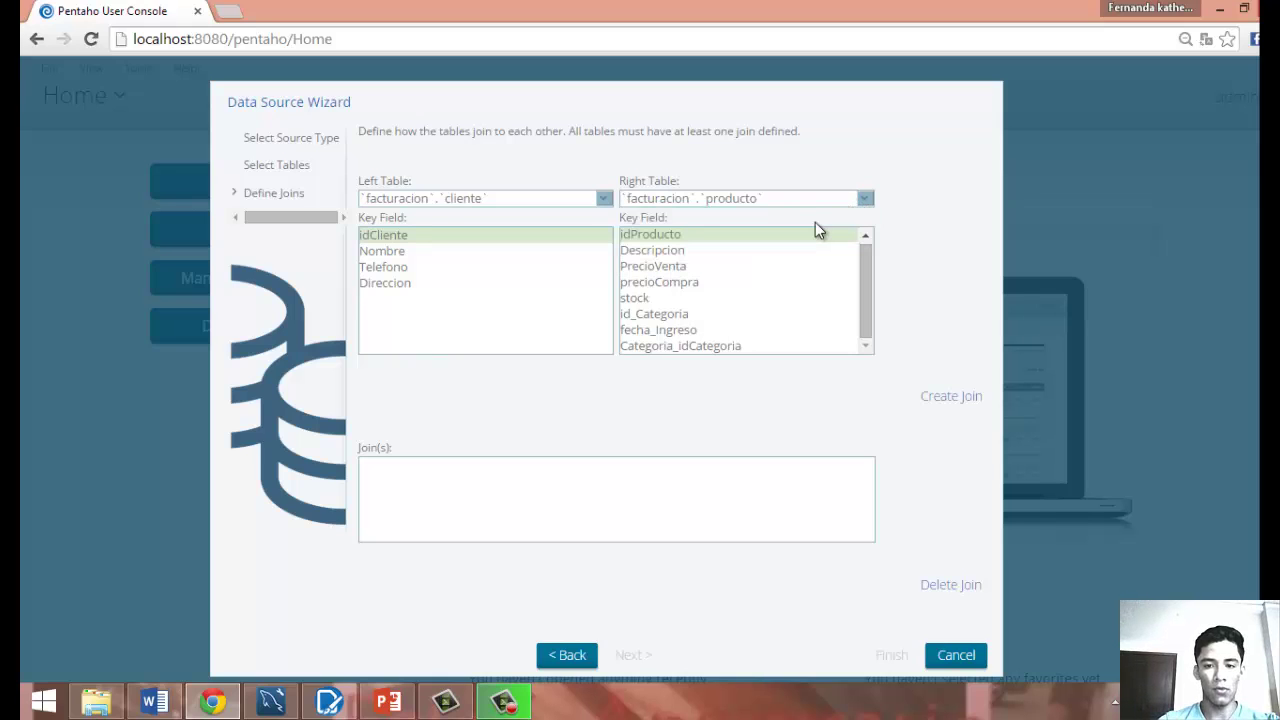
click(934, 400)
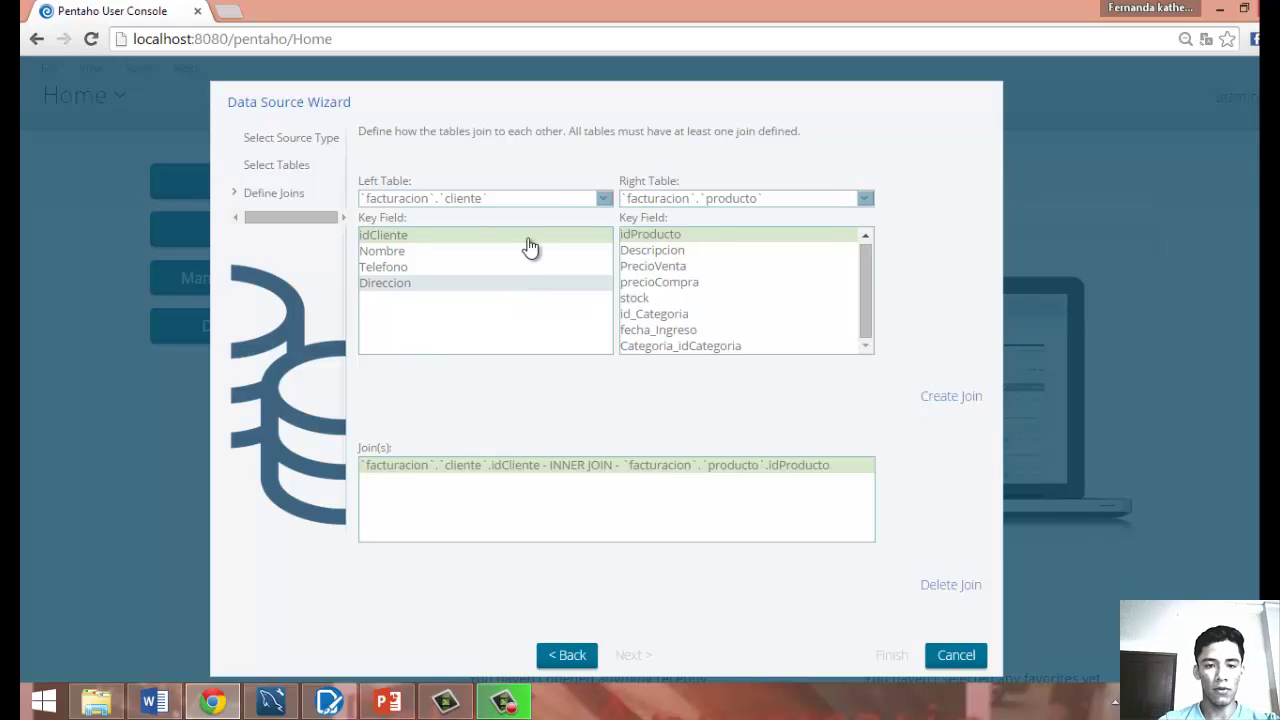
click(571, 204)
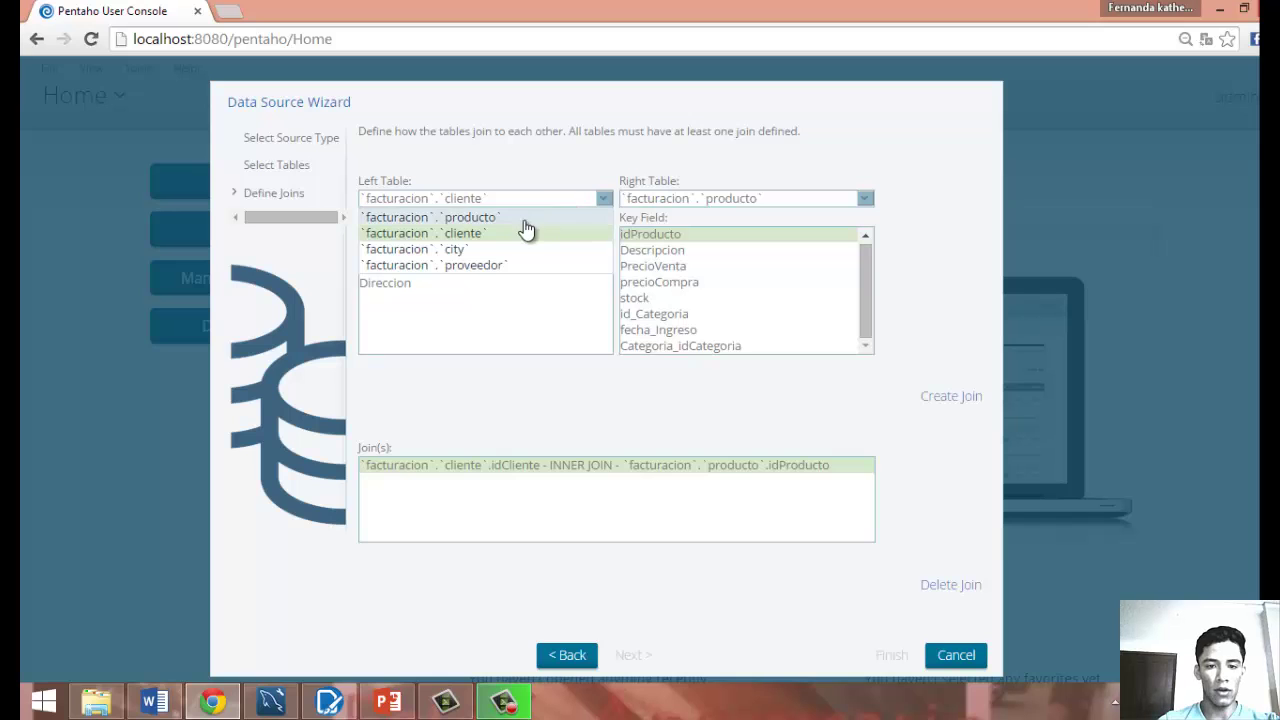
click(490, 268)
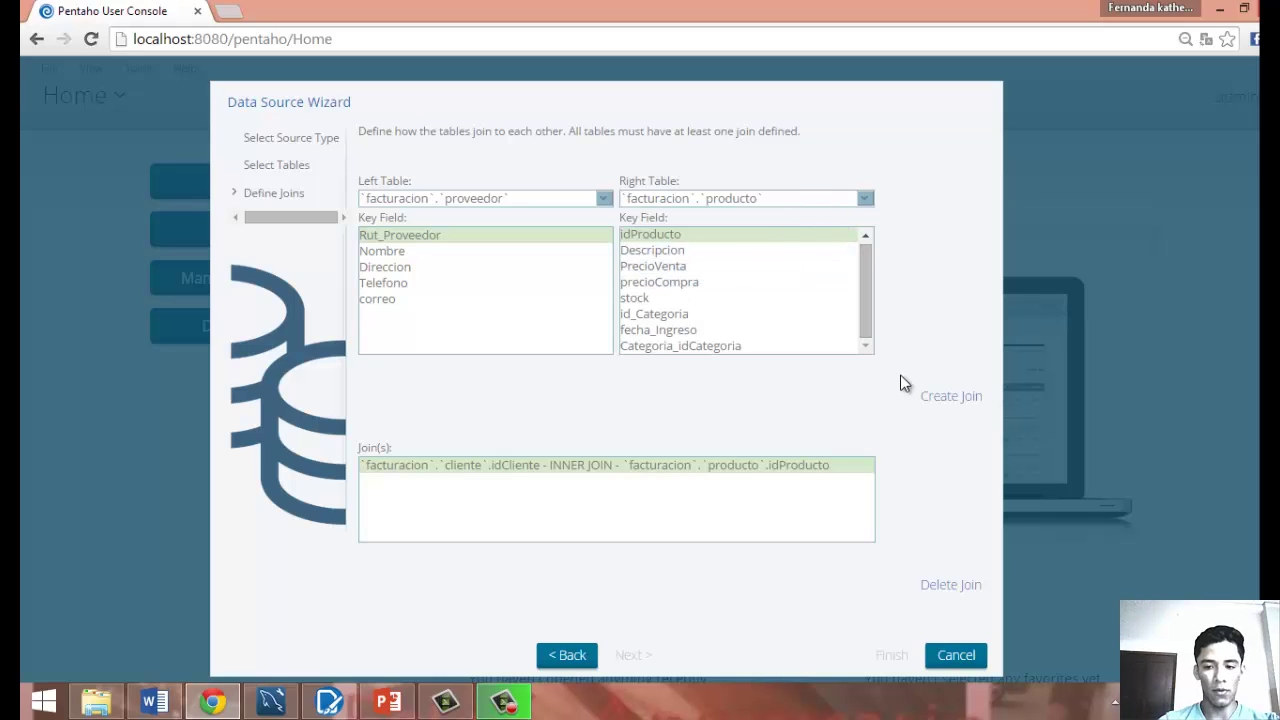
click(935, 398)
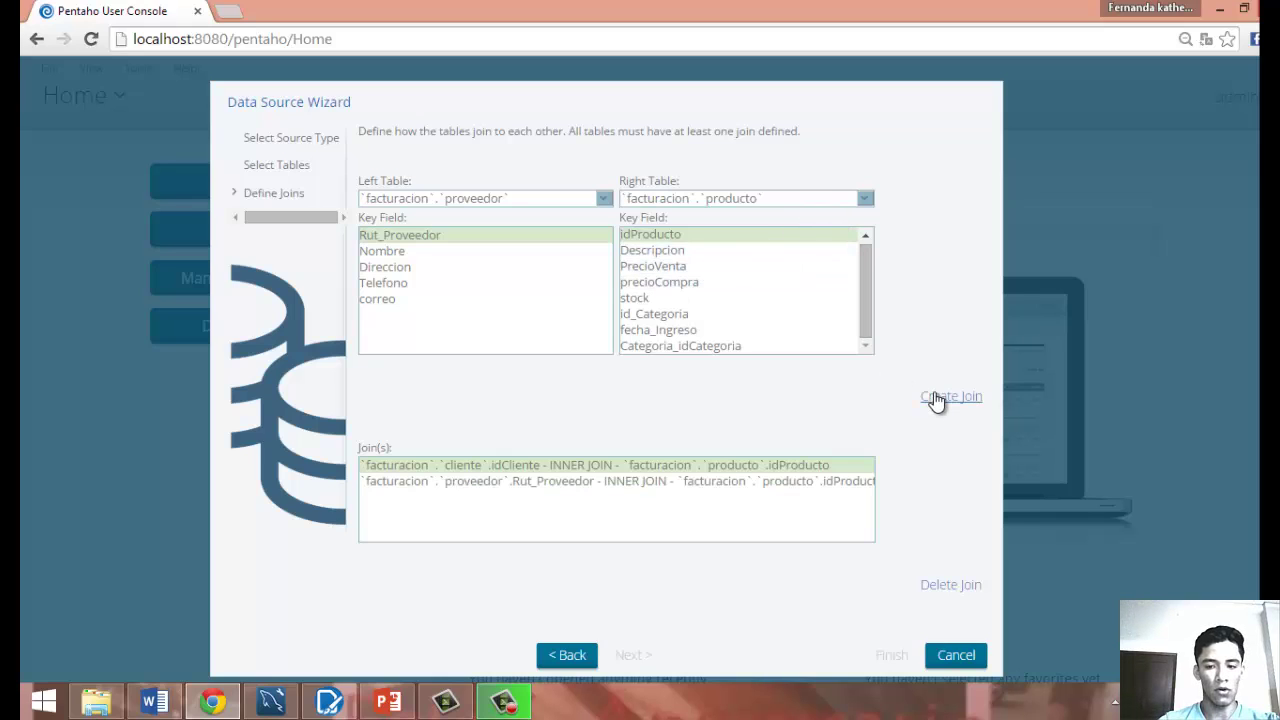
Create the cliente idCliente–city ID join and select it.
click(603, 200)
click(541, 235)
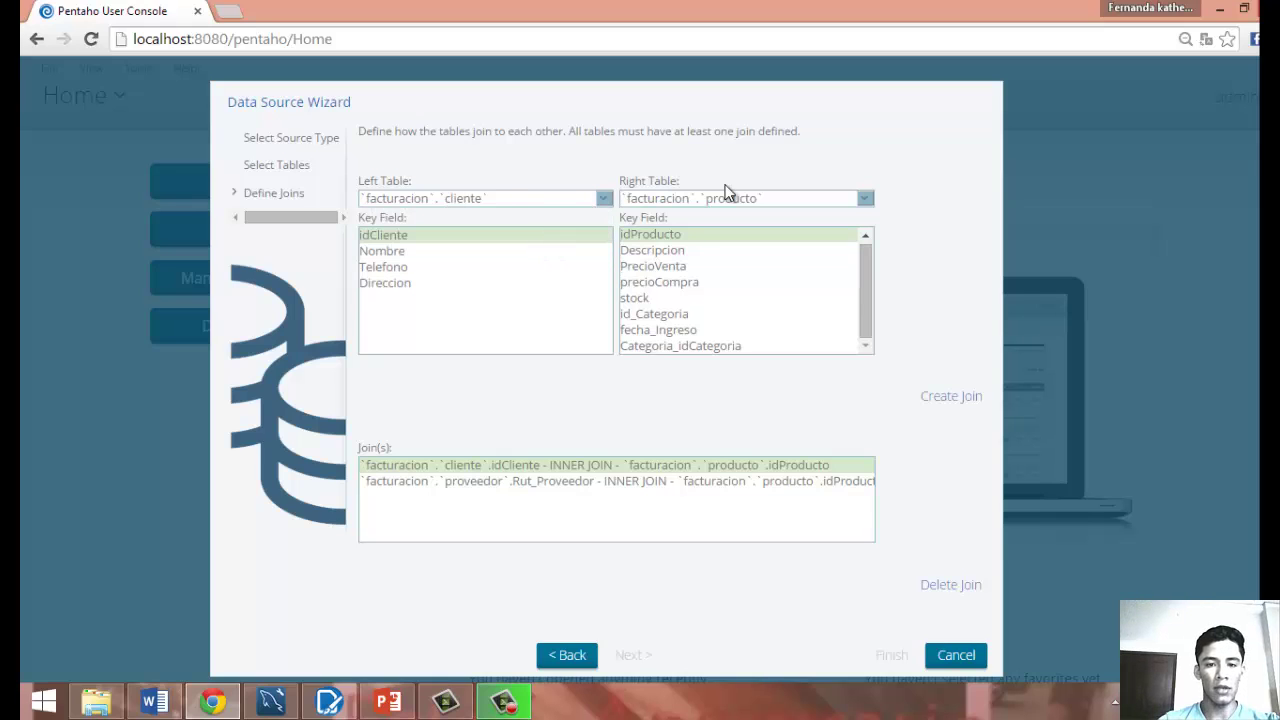
click(750, 200)
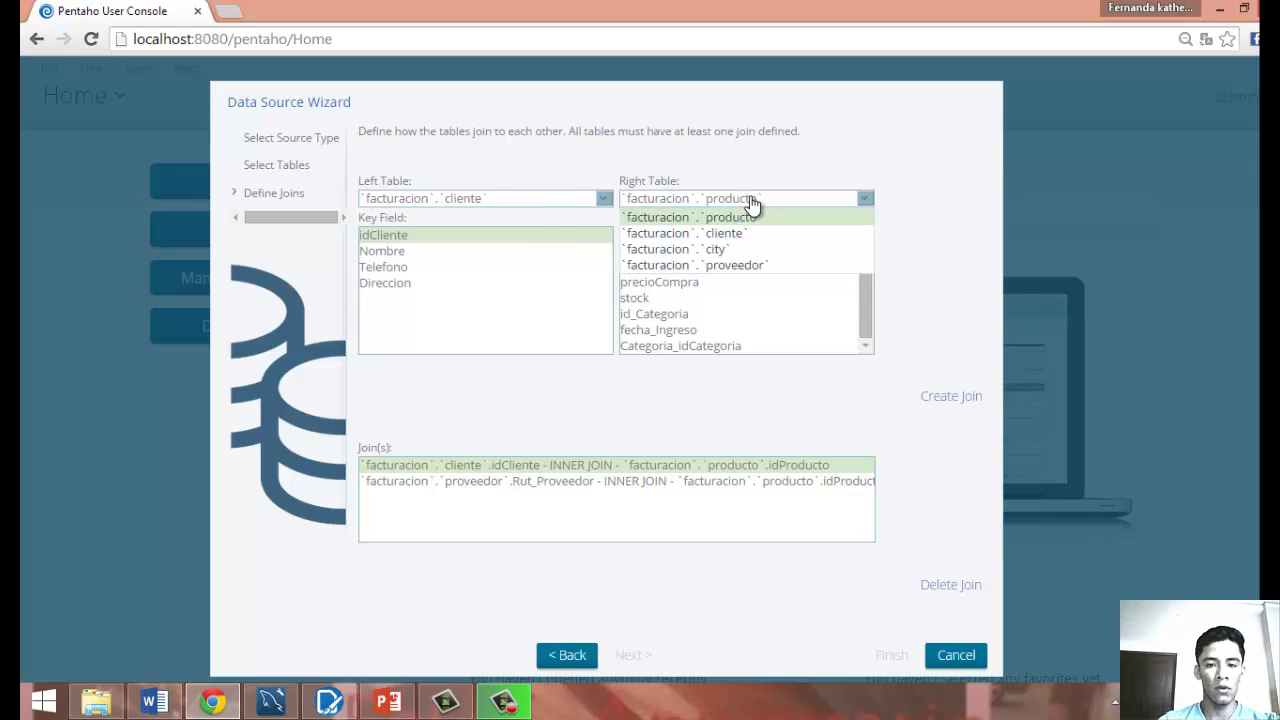
click(708, 250)
click(951, 397)
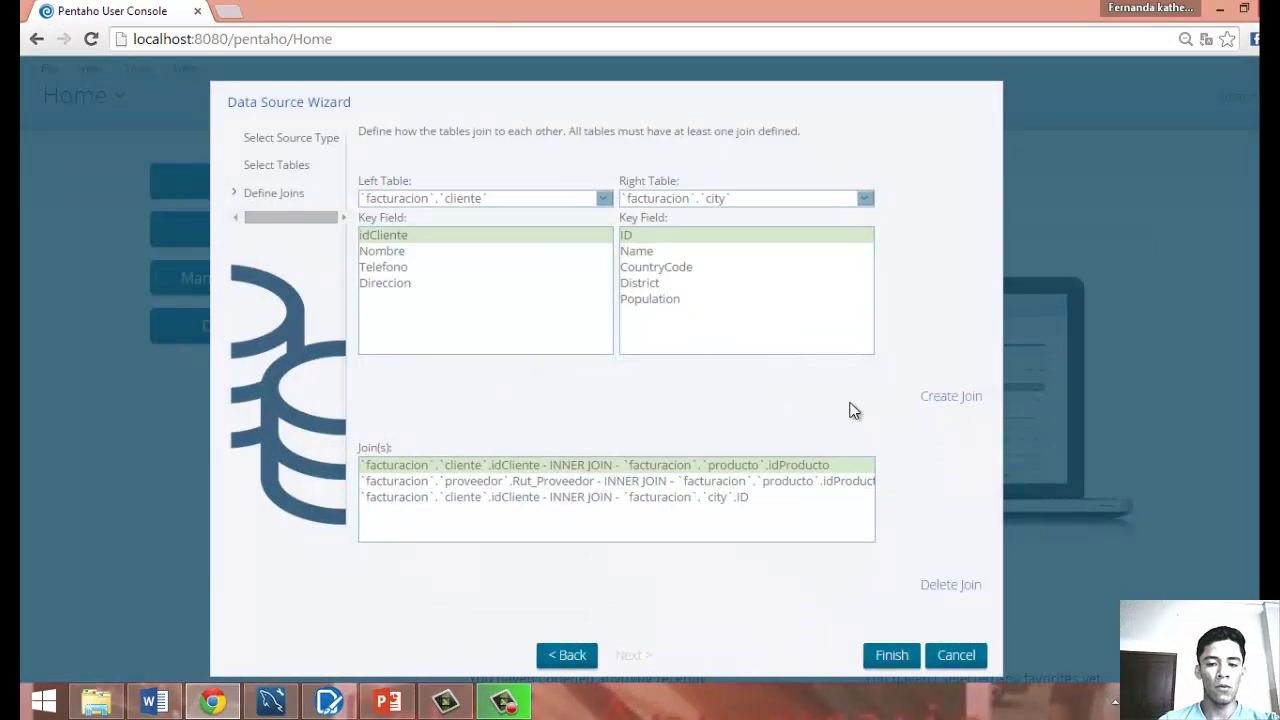
click(620, 499)
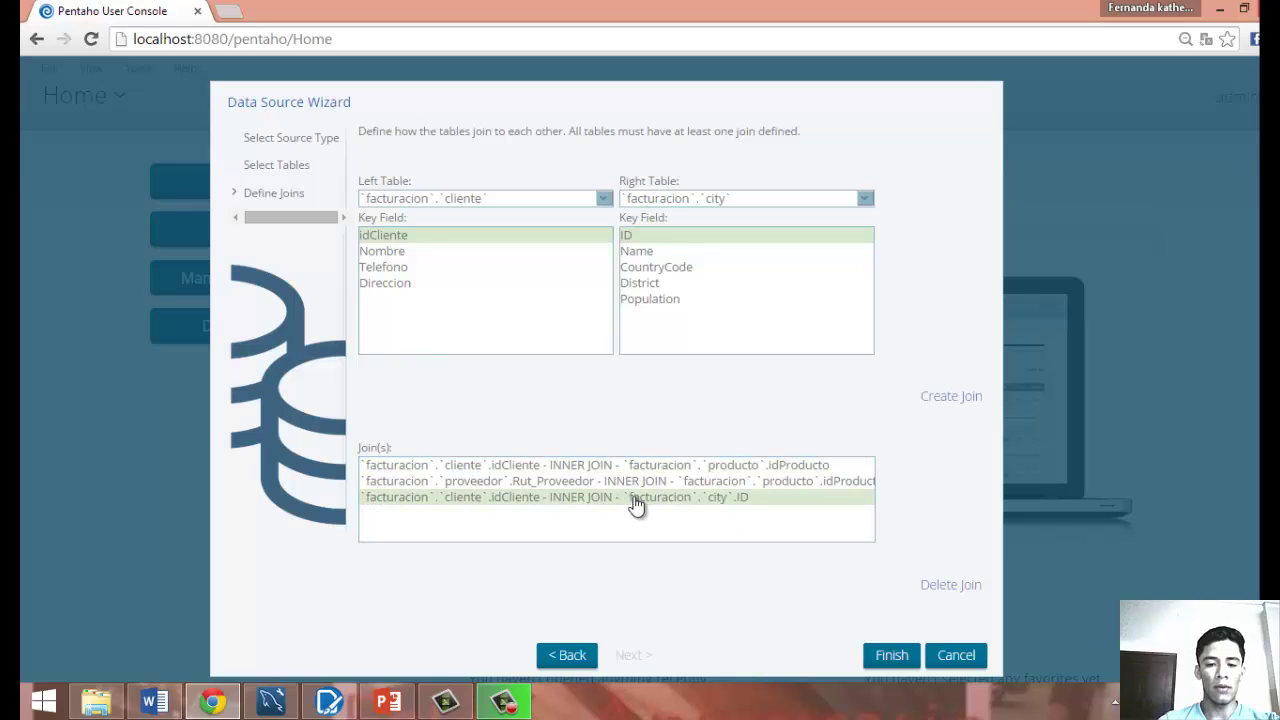
Finish the data source with these joins, keeping the default model.
click(886, 657)
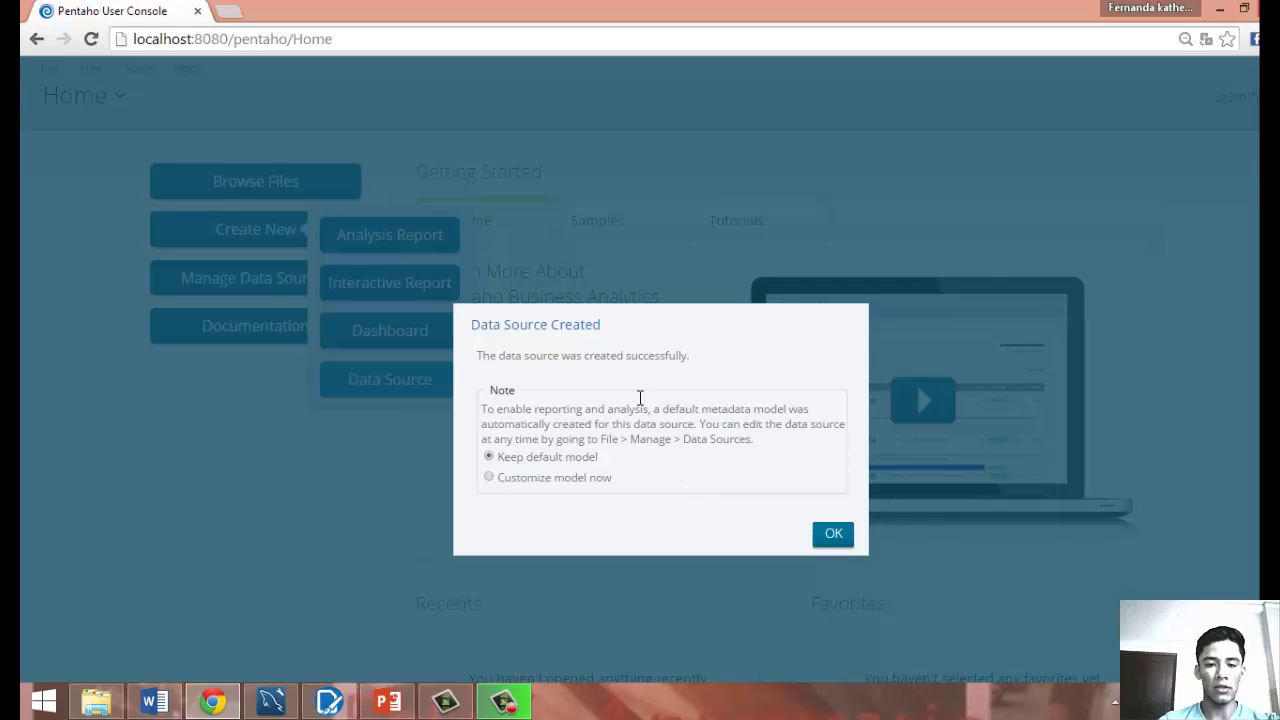
click(836, 542)
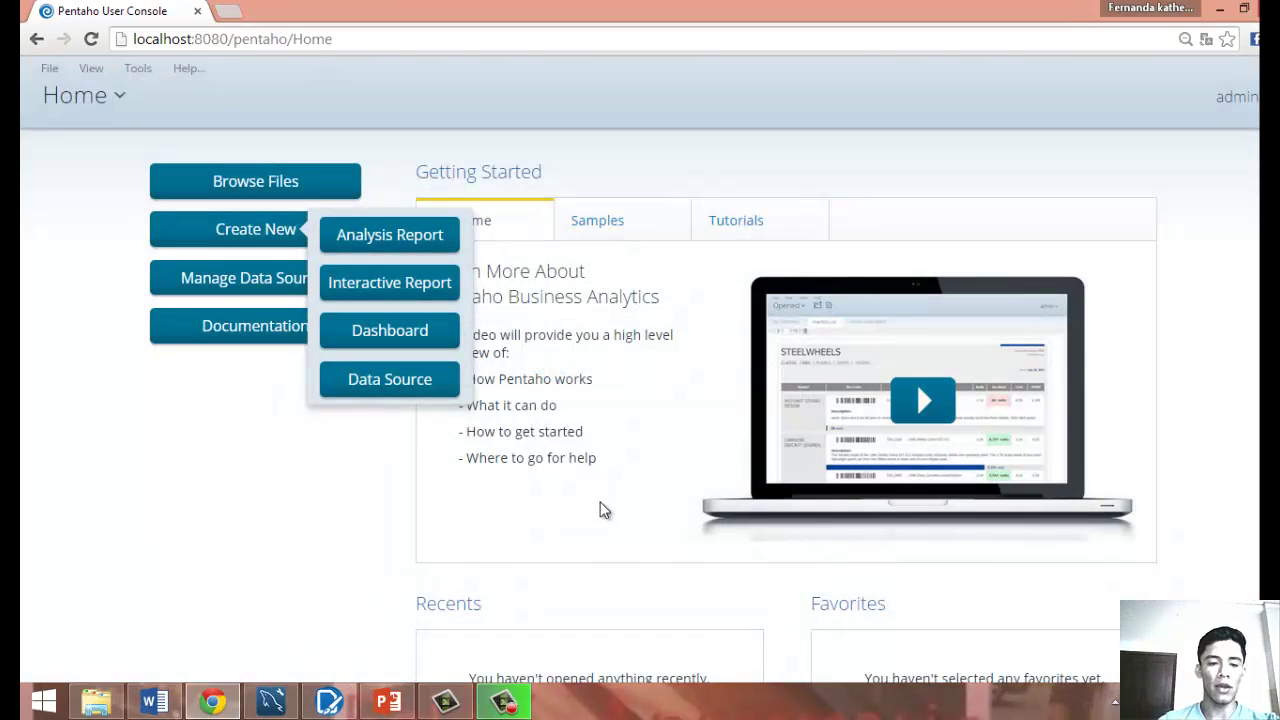
click(360, 531)
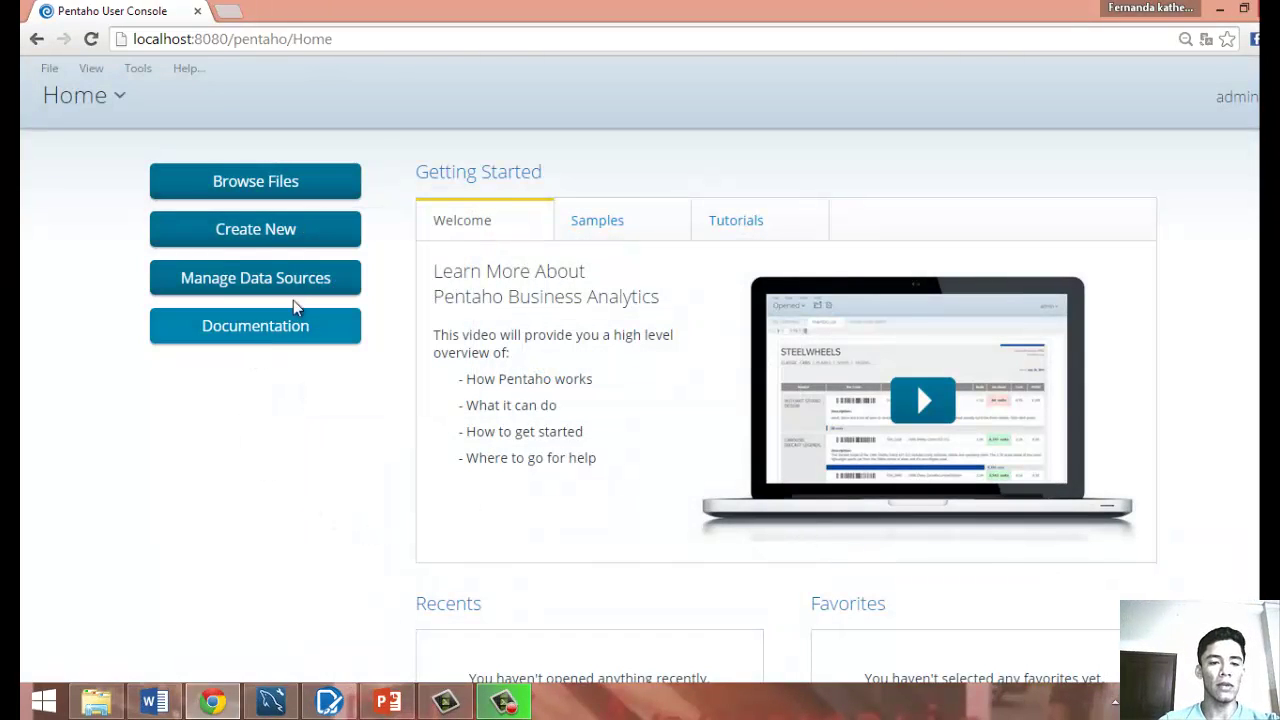
Abandon a second data source wizard and start a new dashboard instead.
click(305, 228)
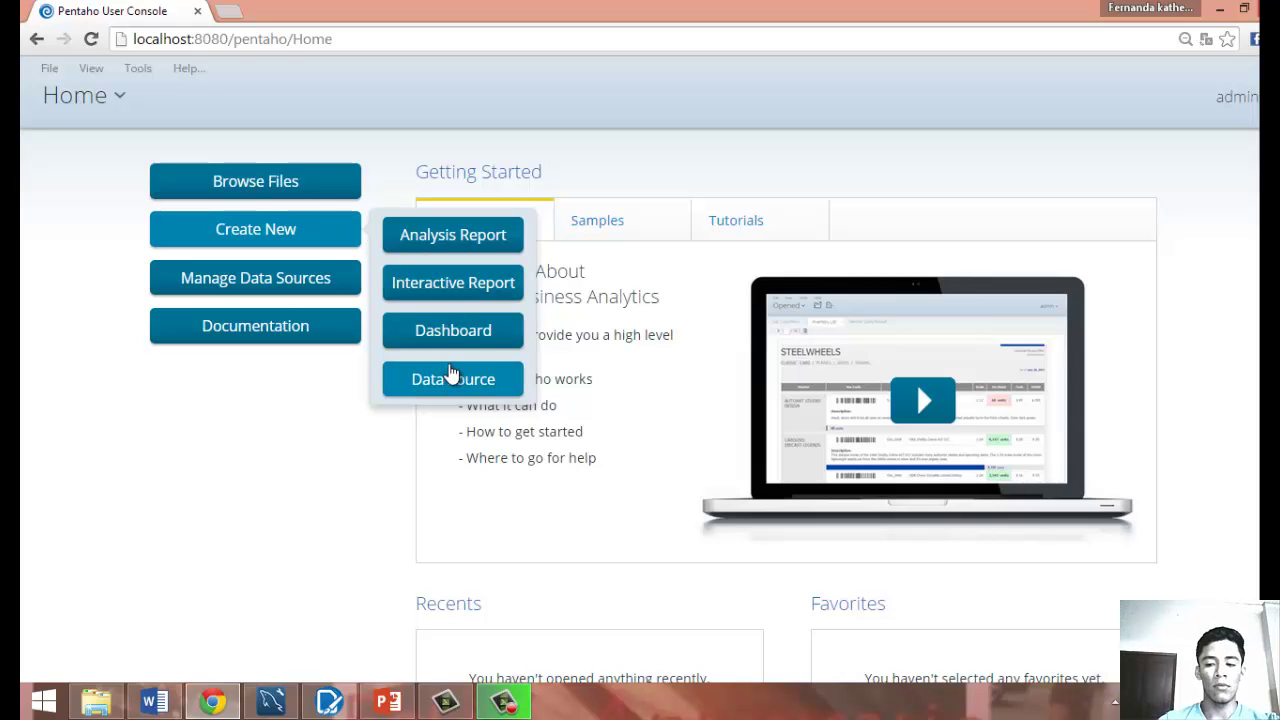
click(486, 390)
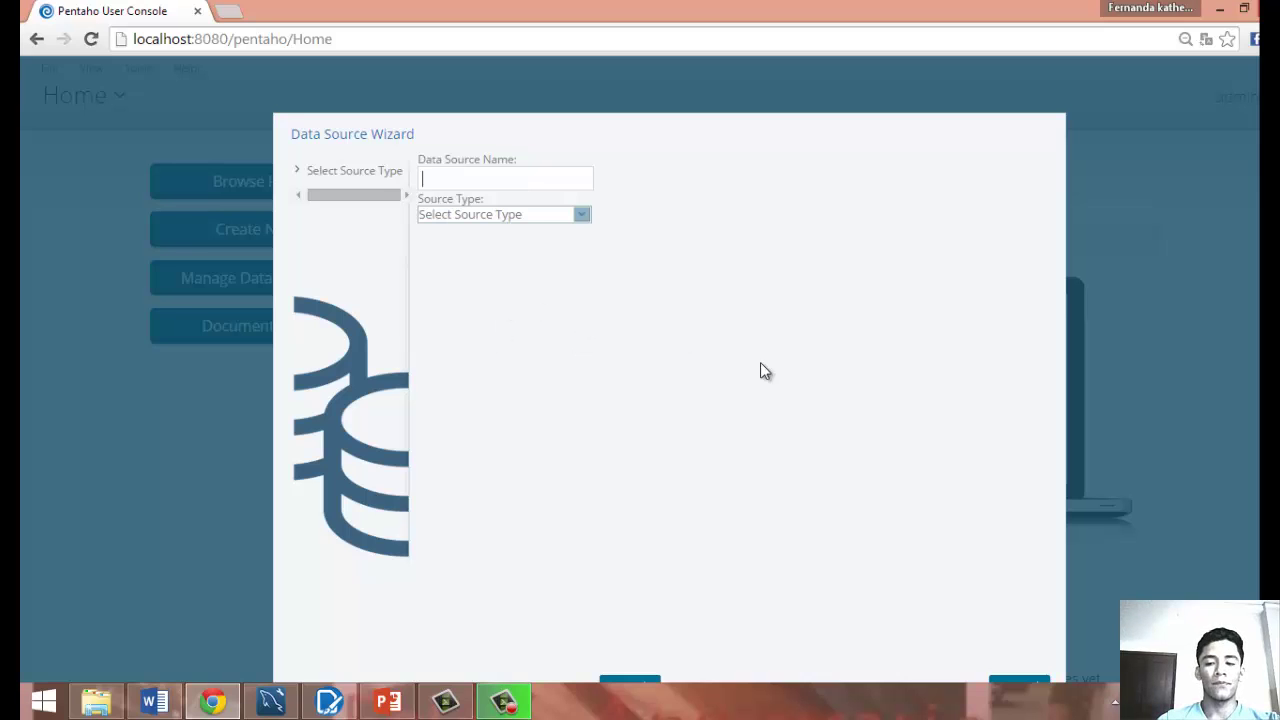
click(1018, 680)
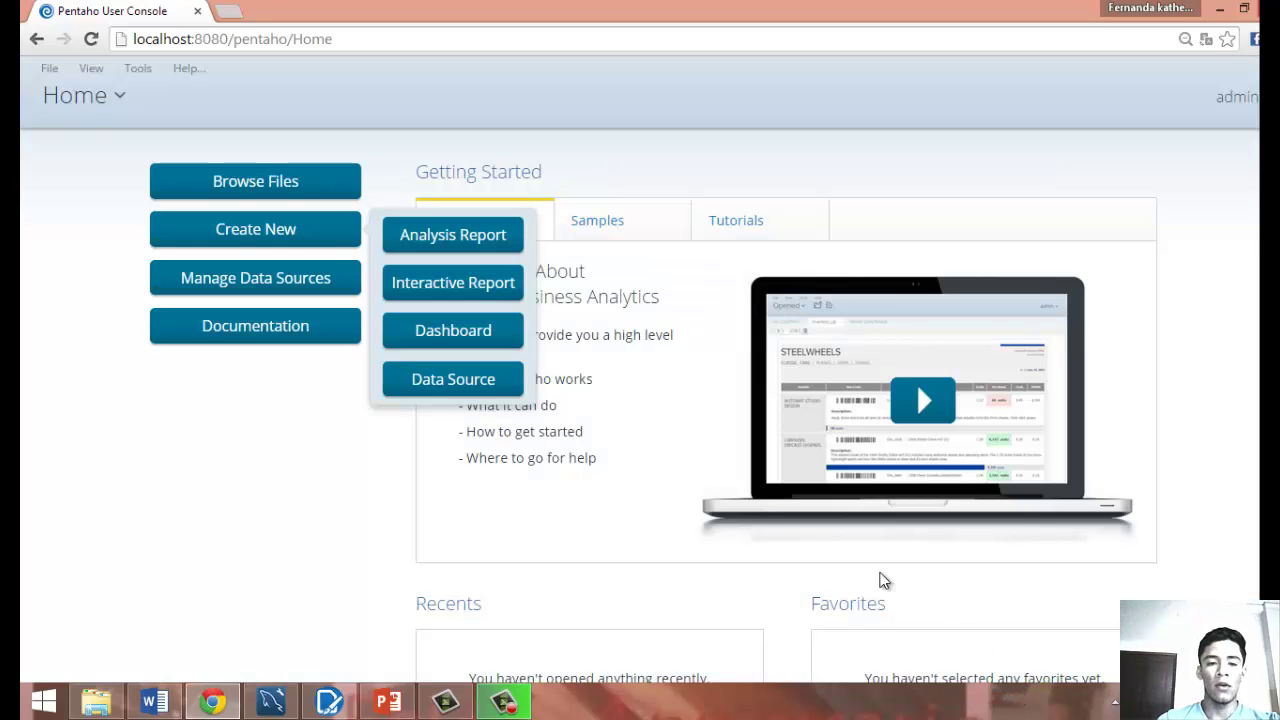
click(476, 333)
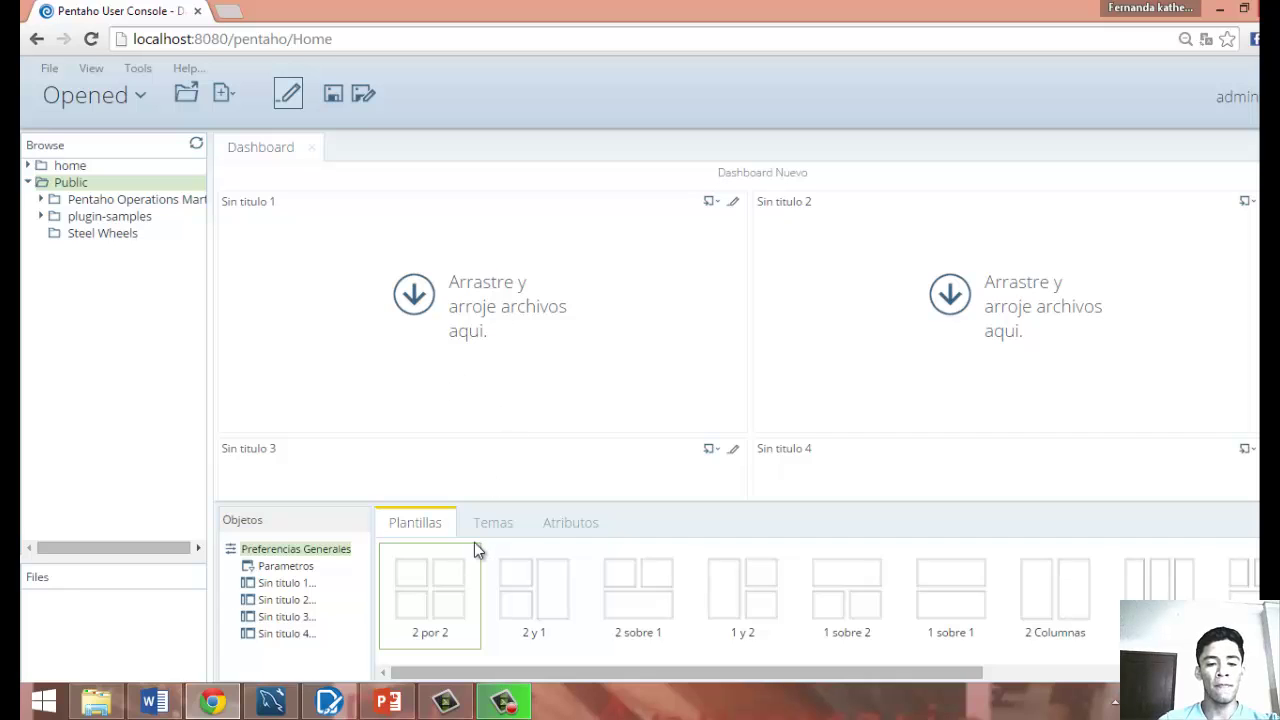
Try the 2 y 1 and 2 sobre 1 layouts, then settle on 2 por 2.
click(467, 588)
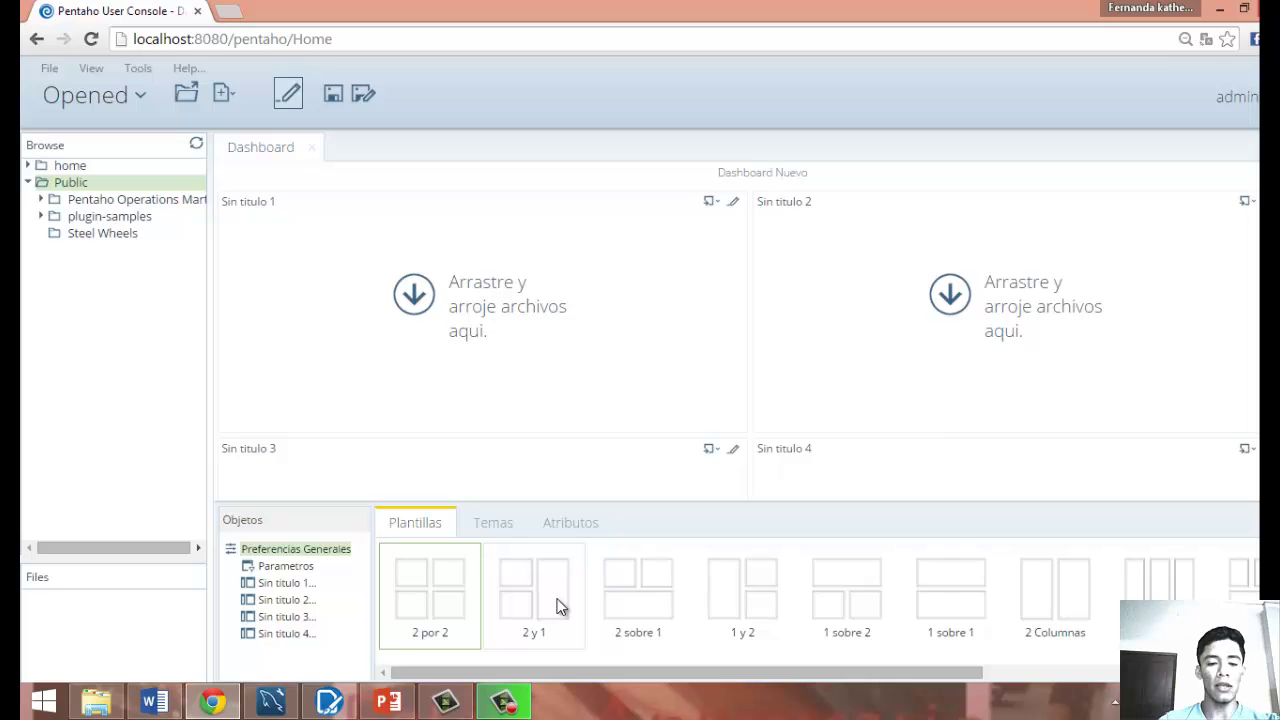
click(560, 606)
click(455, 611)
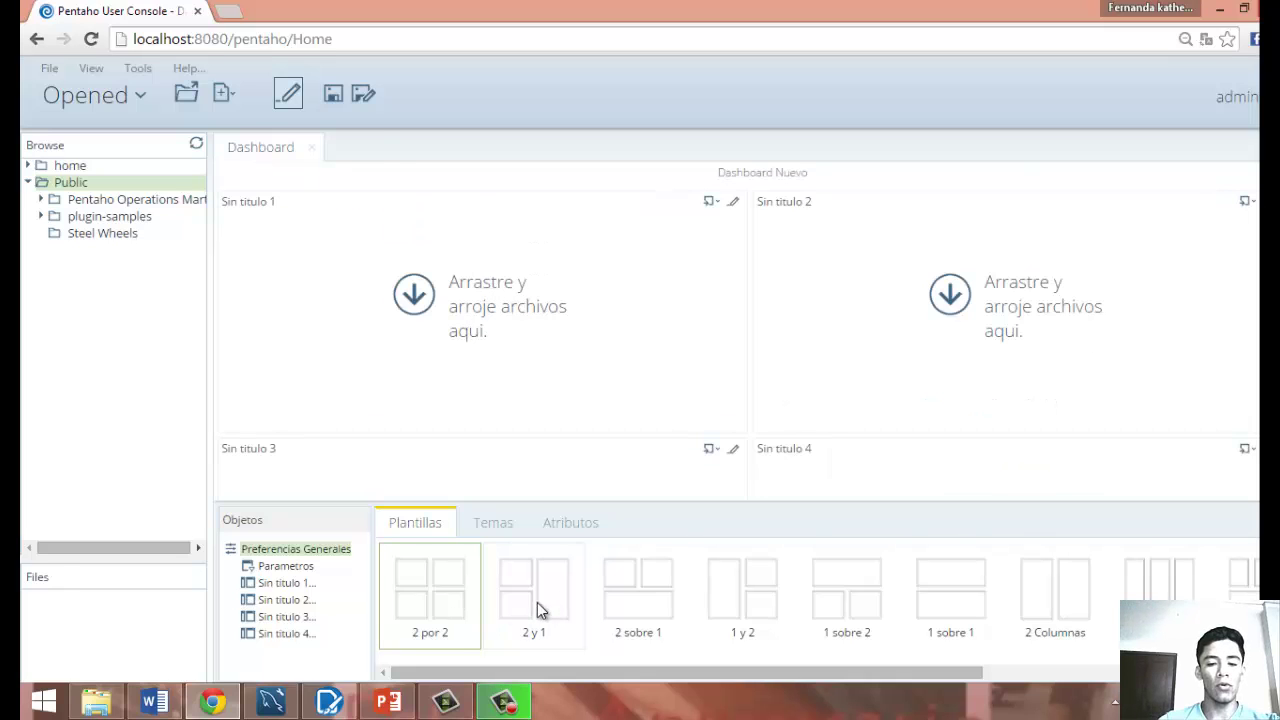
click(537, 609)
click(636, 607)
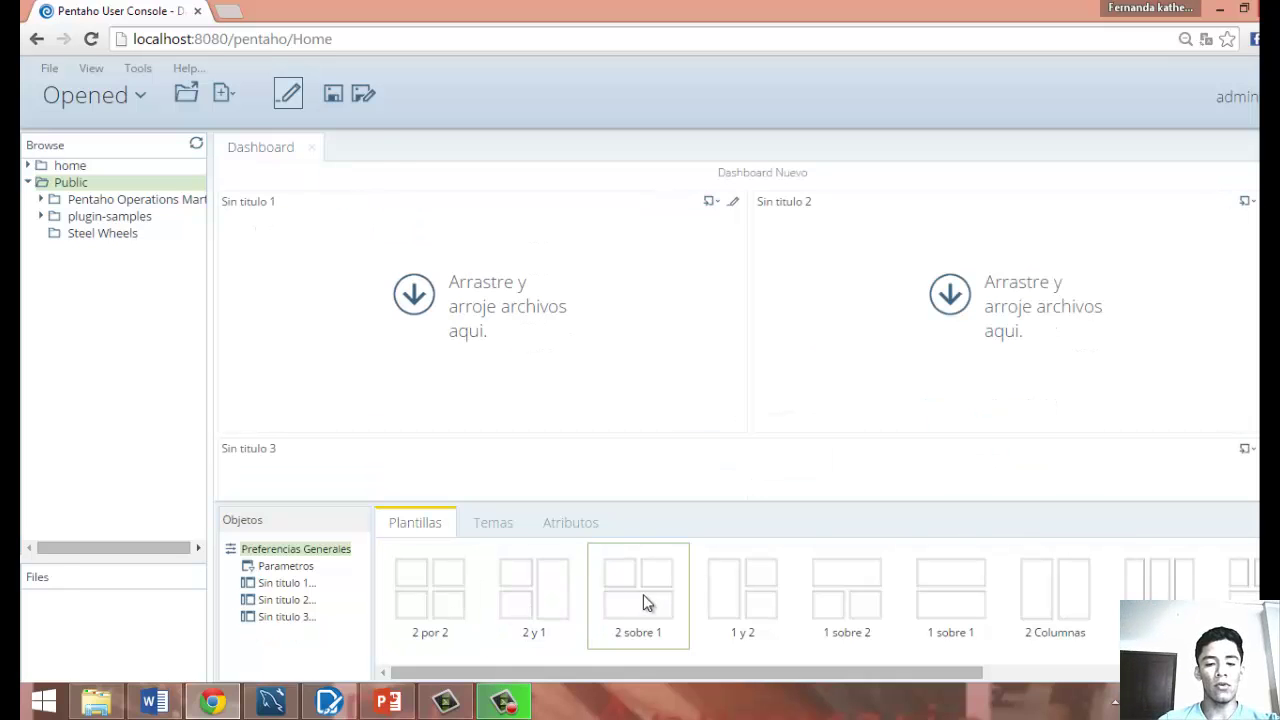
click(457, 613)
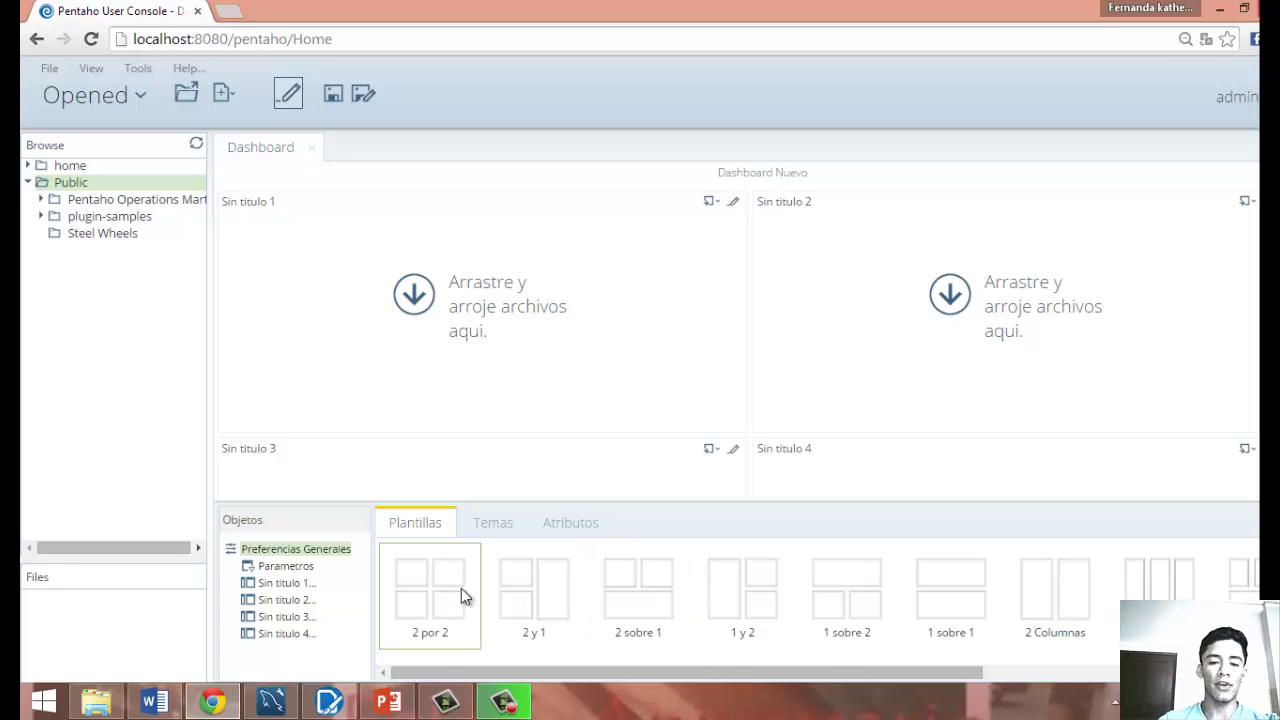
Make panel Sin titulo 1 a Tabla de Datos fed by the factura data source.
click(733, 204)
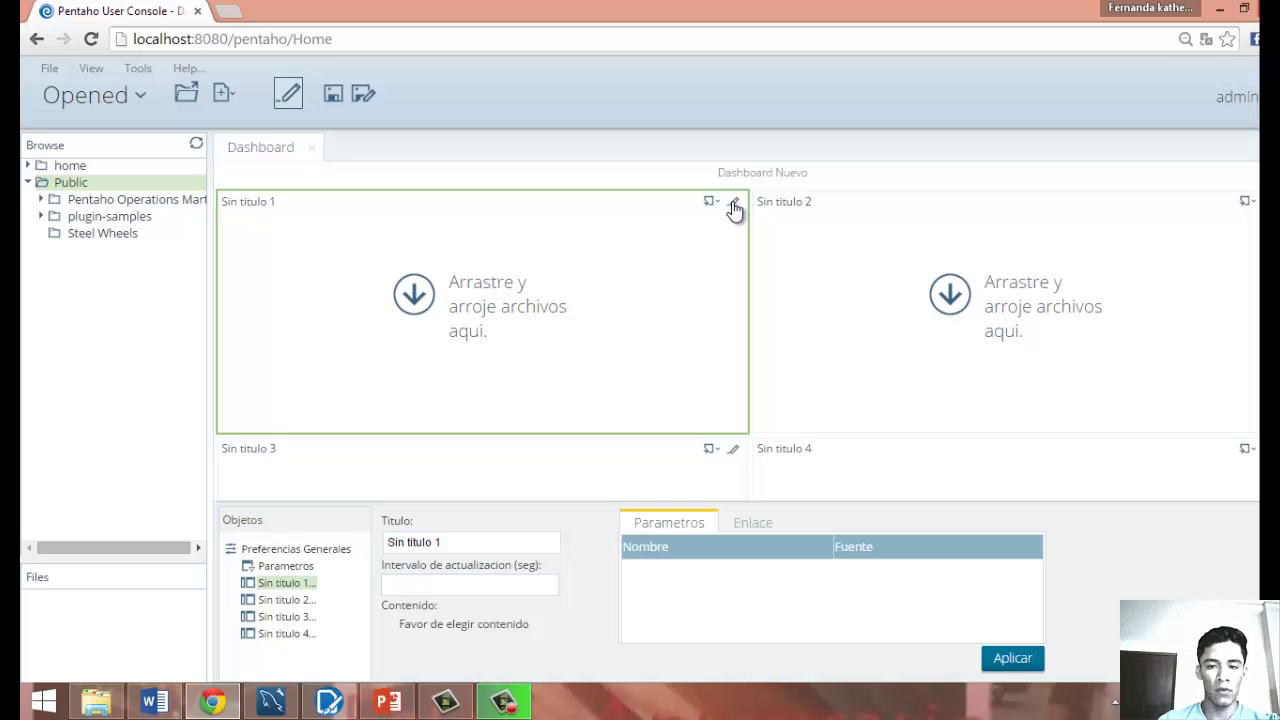
click(716, 204)
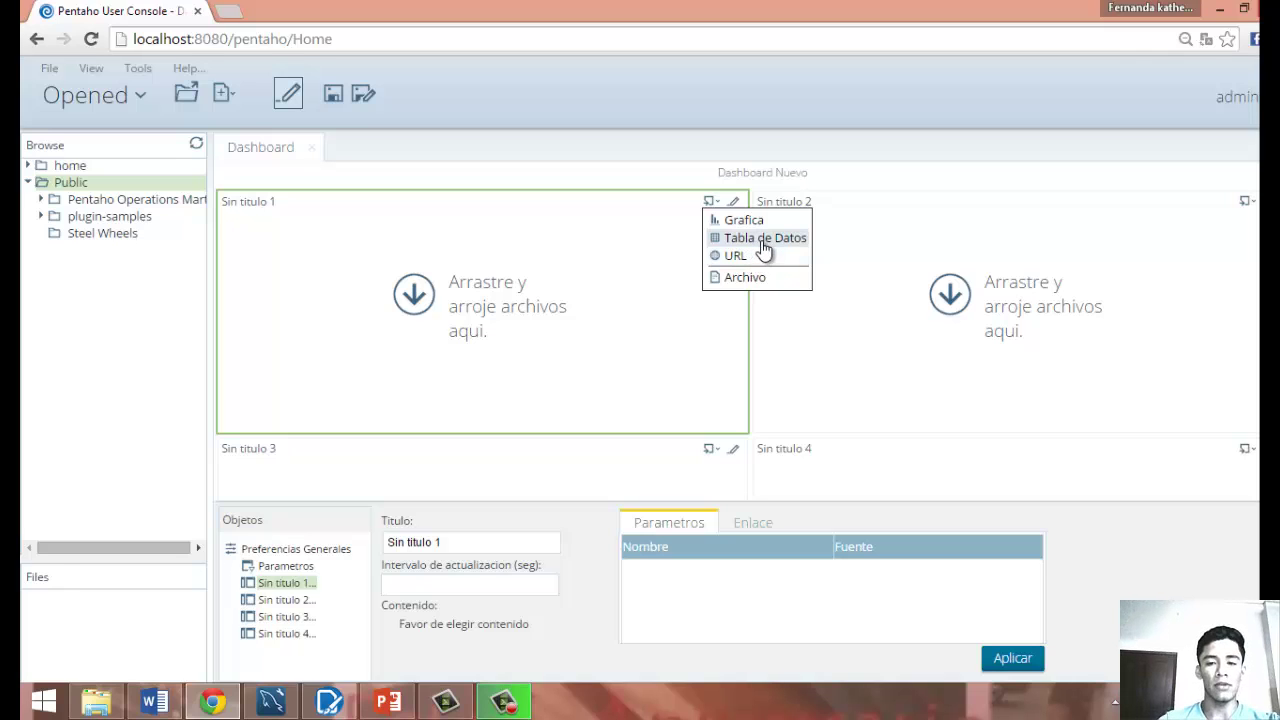
click(763, 244)
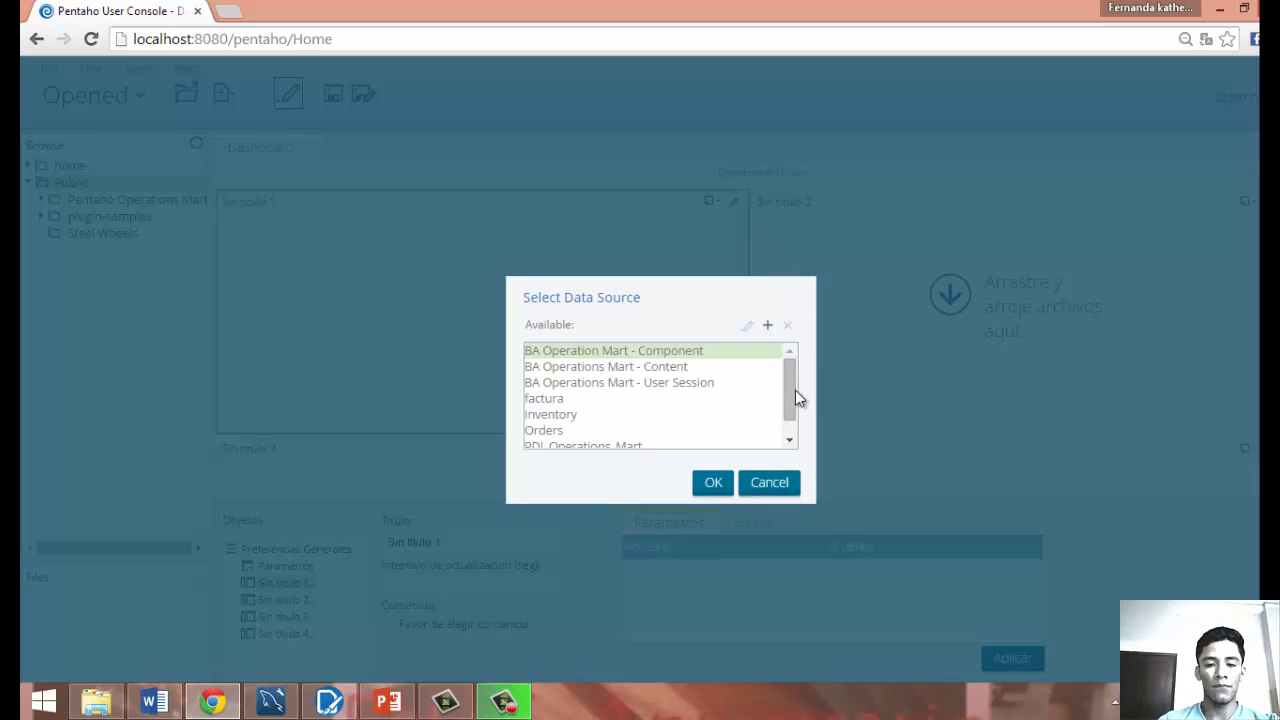
mouse_move(788, 389)
mouse_down()
mouse_move(791, 410)
mouse_move(787, 379)
mouse_up()
click(565, 400)
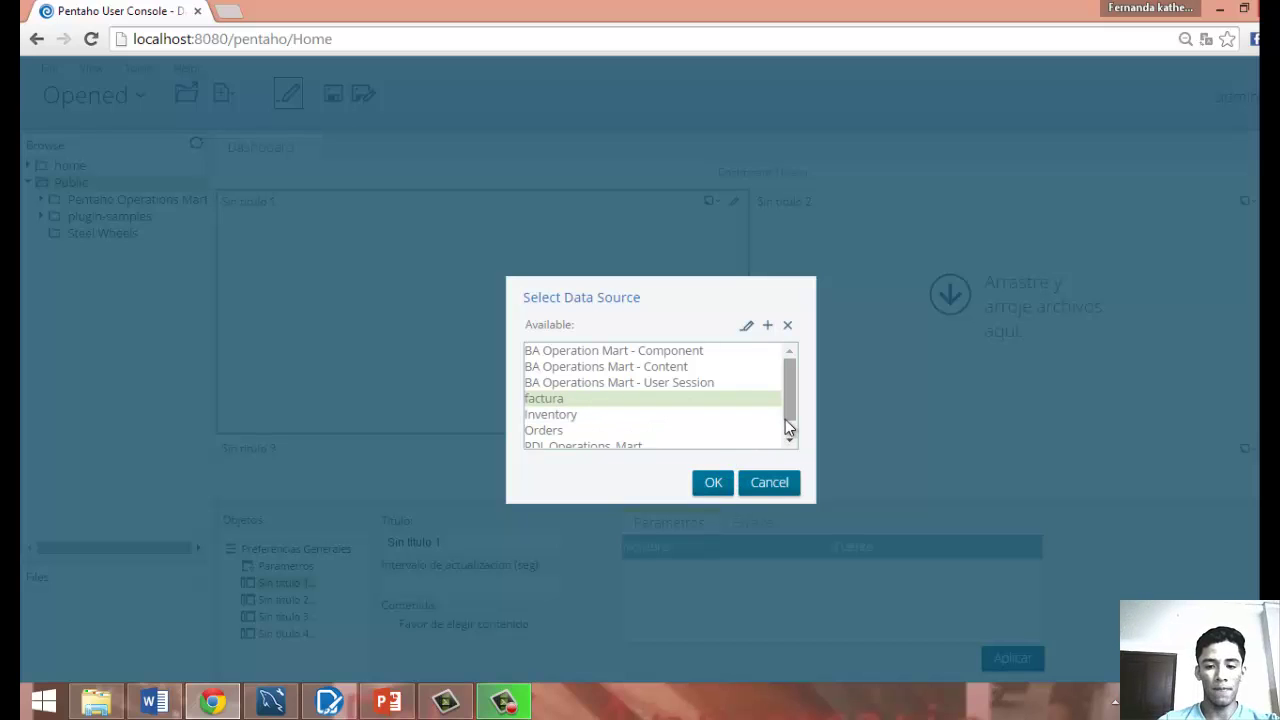
drag(791, 417, 793, 435)
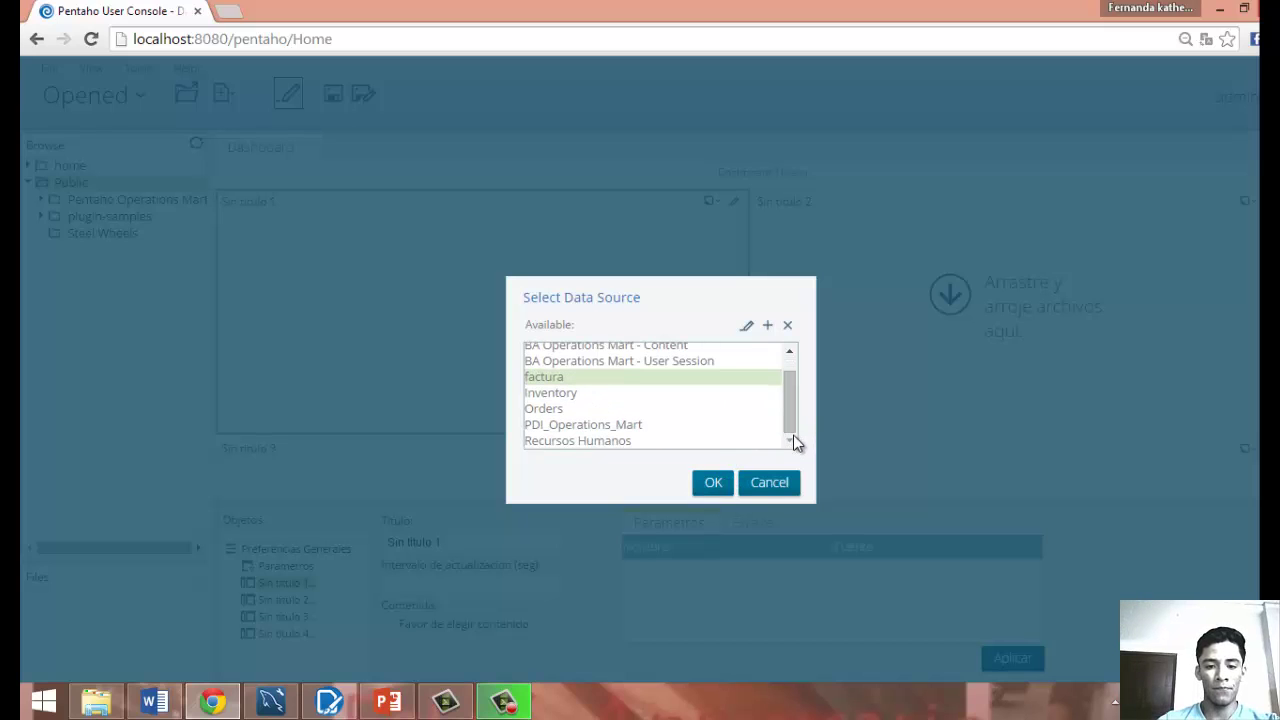
click(713, 483)
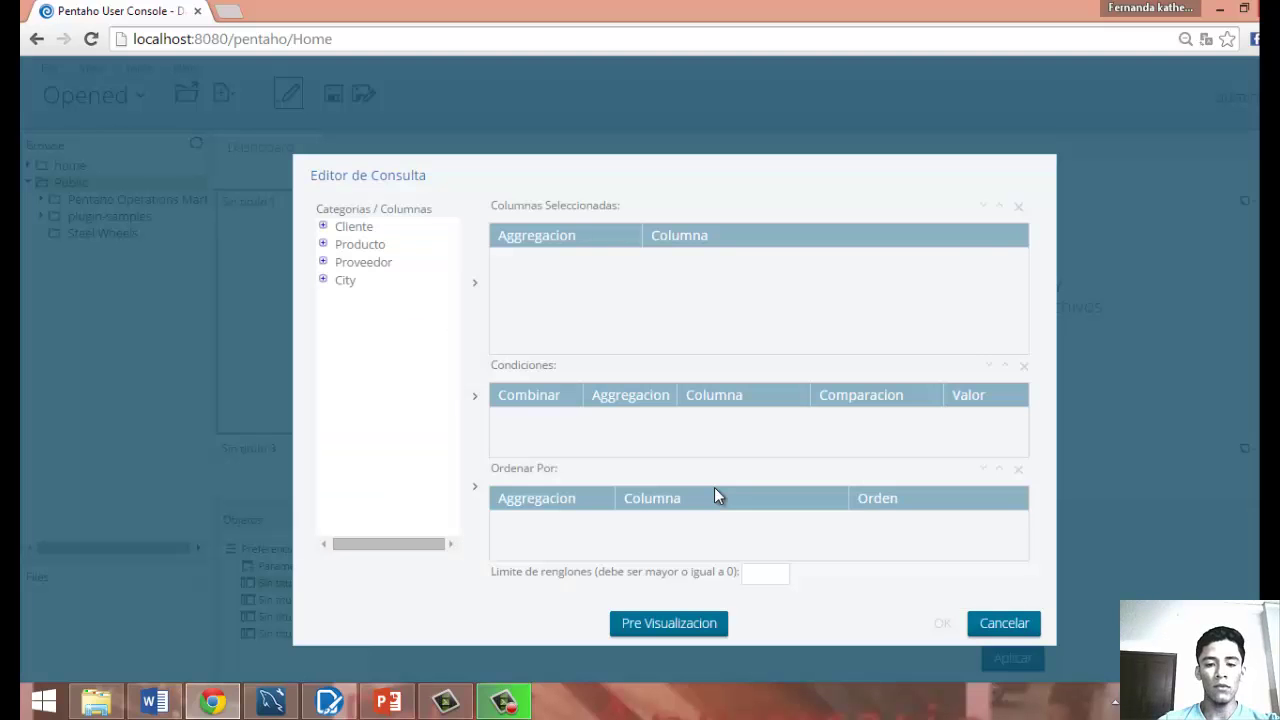
Add Cliente Direccion and IdCliente plus Producto IdProducto and PrecioVenta to the query columns.
click(323, 227)
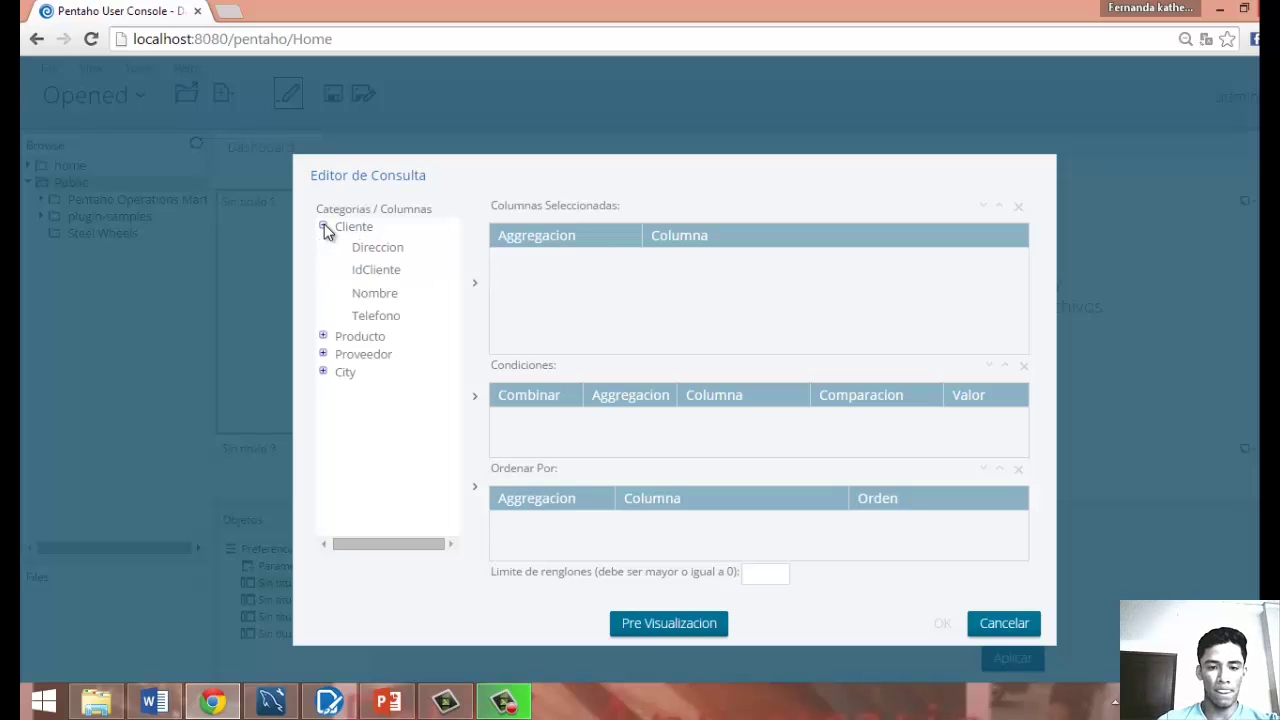
click(365, 248)
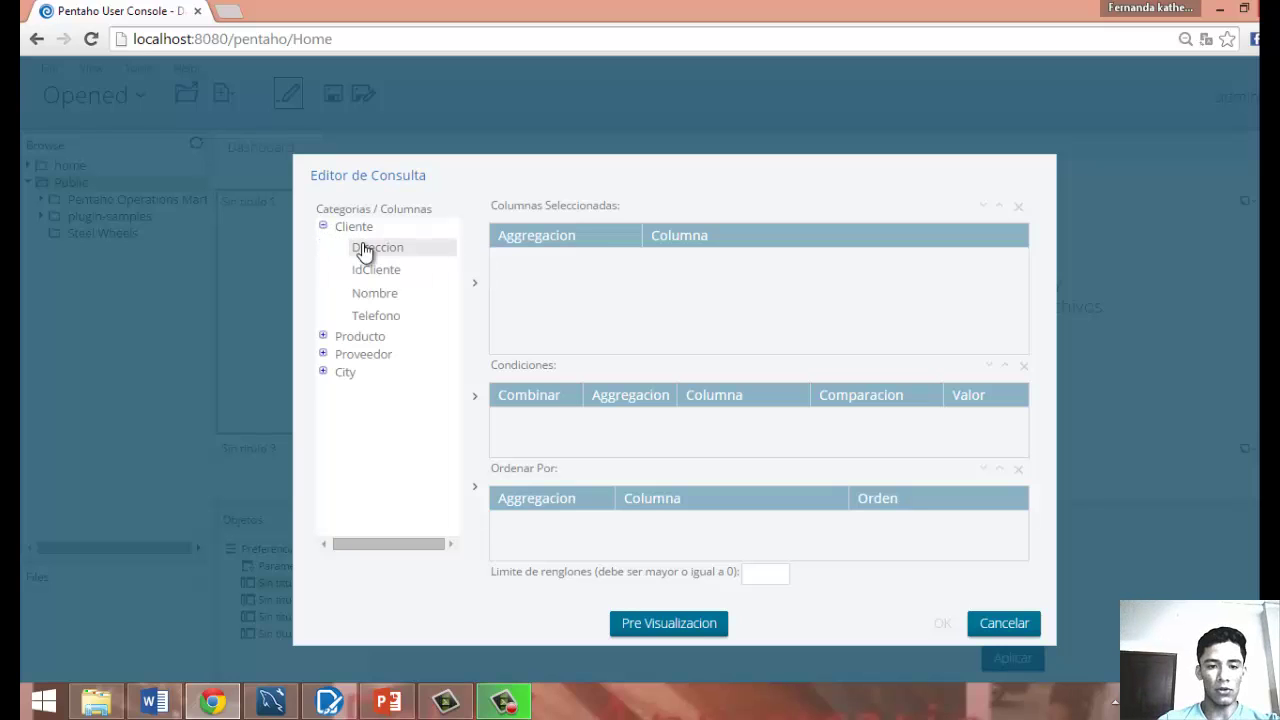
click(474, 285)
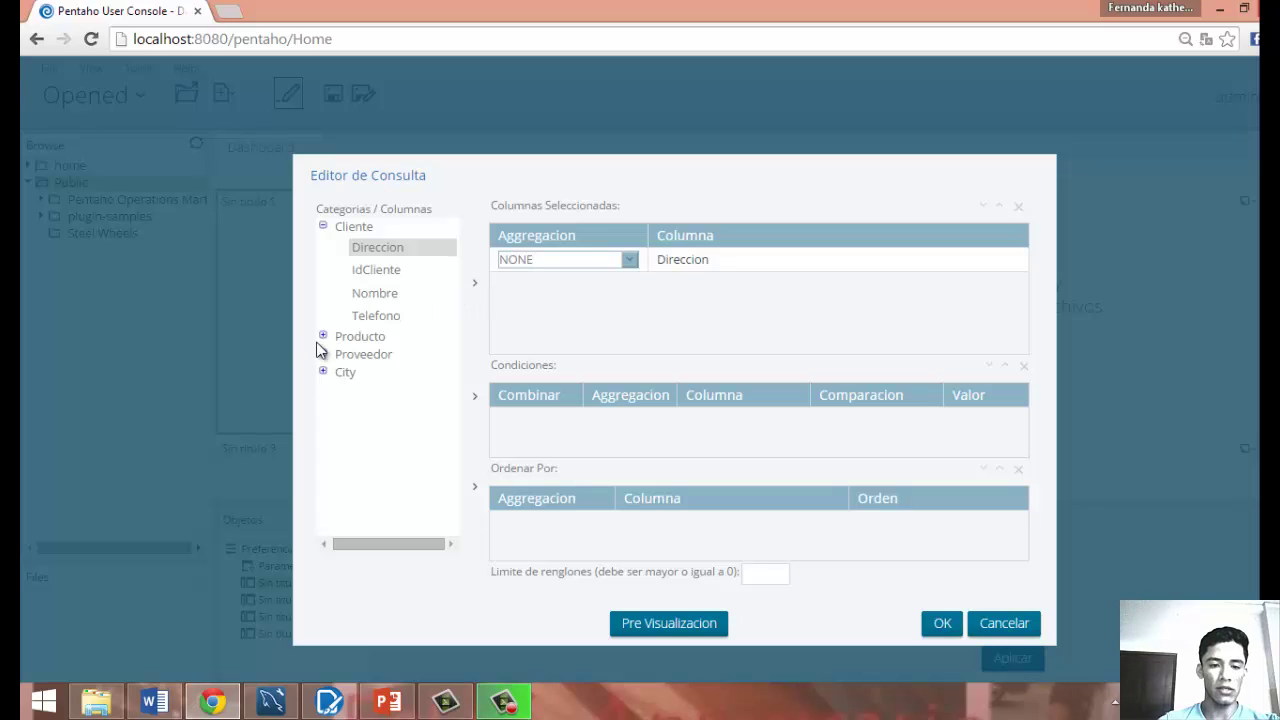
click(360, 272)
click(474, 283)
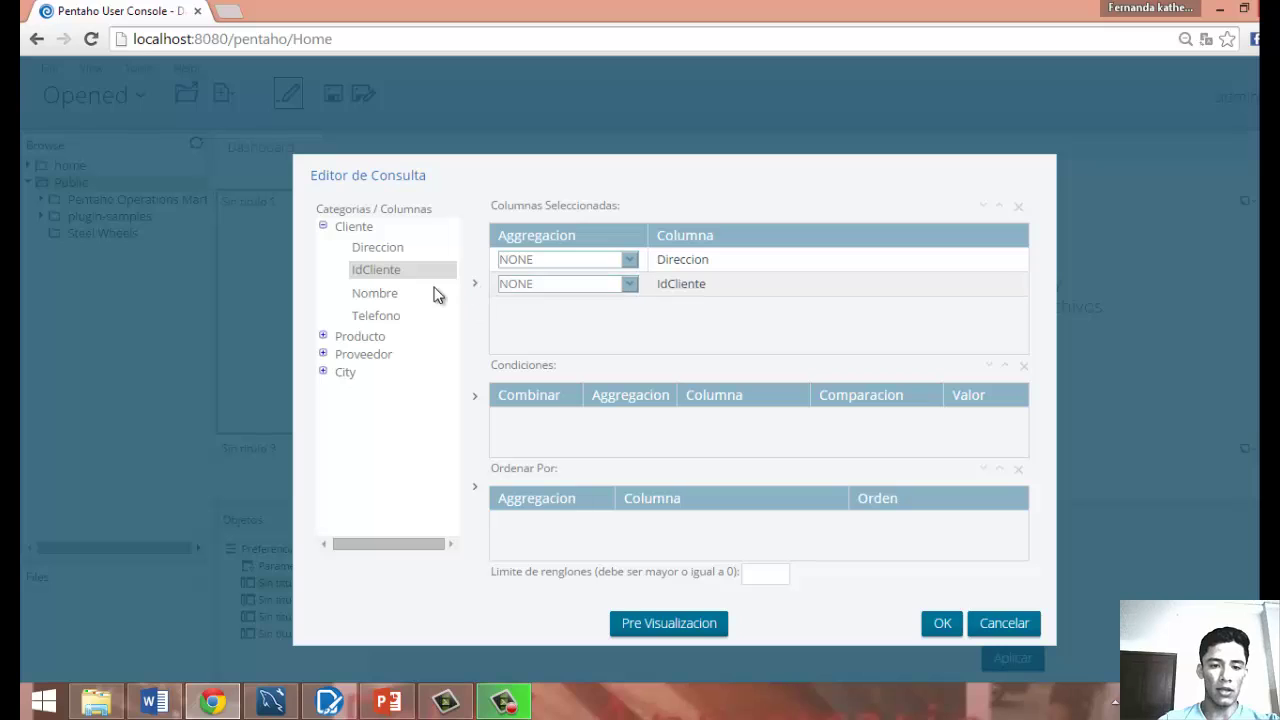
click(322, 337)
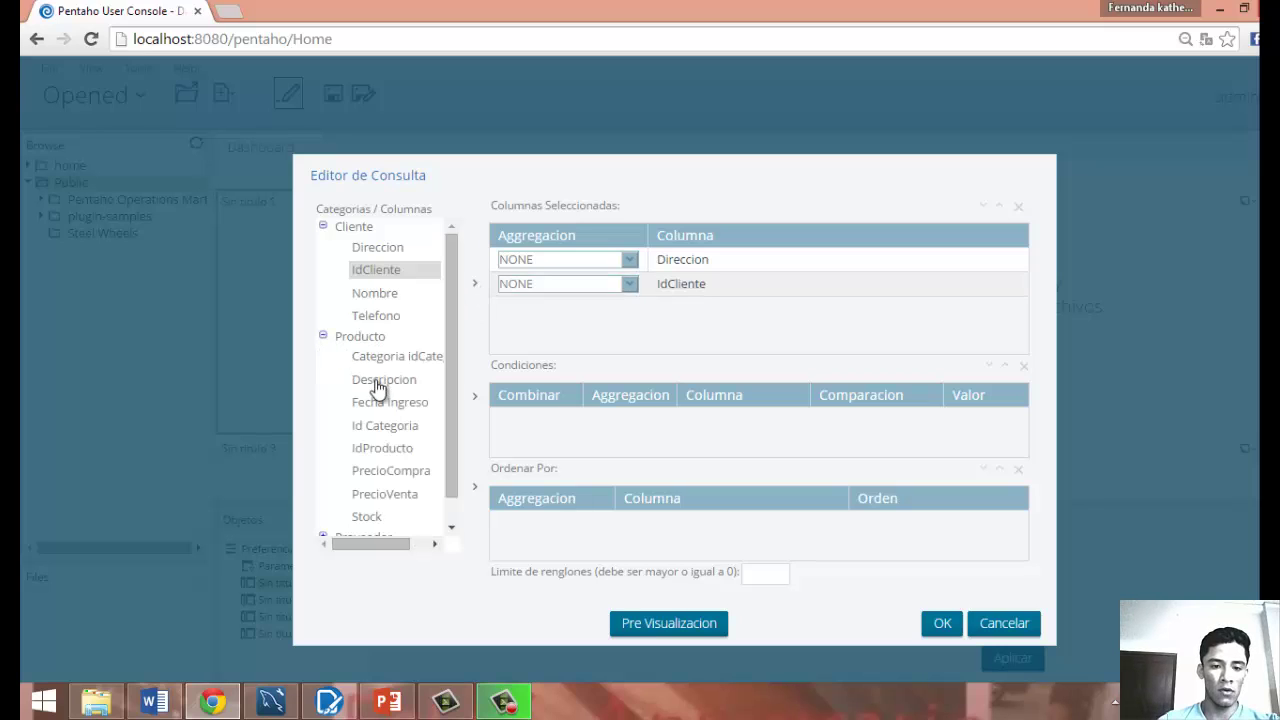
click(382, 450)
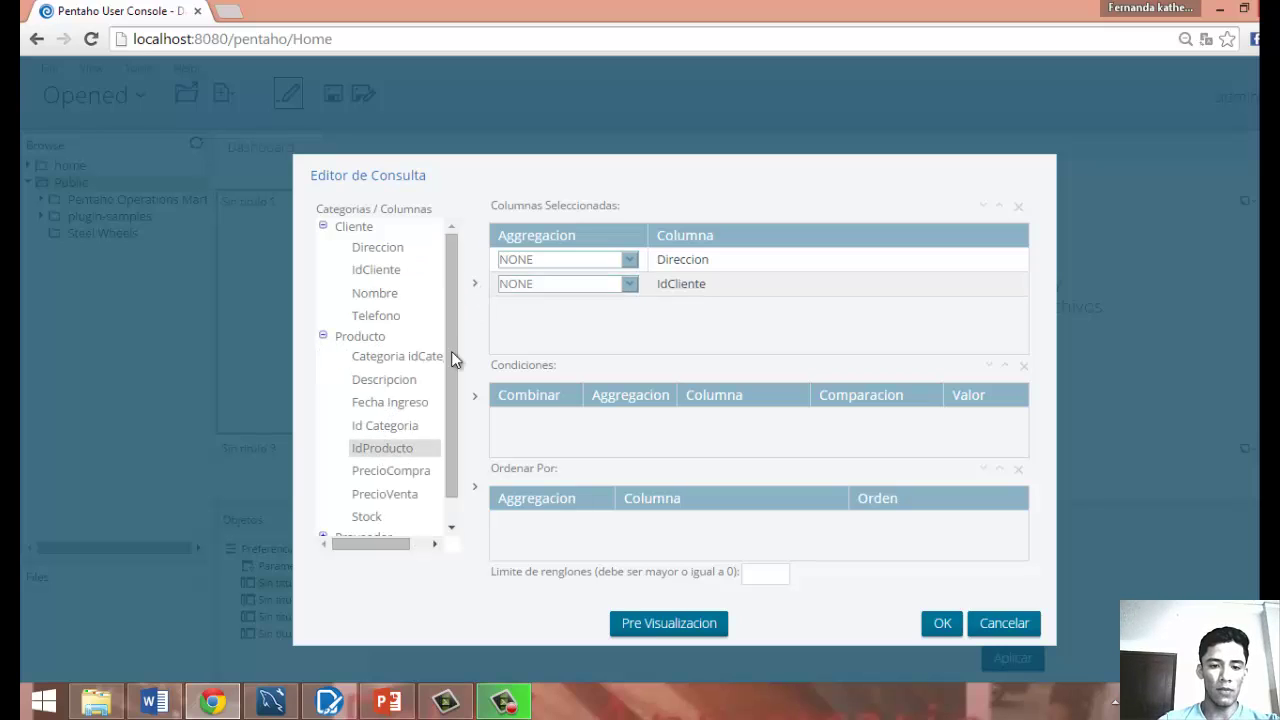
click(475, 287)
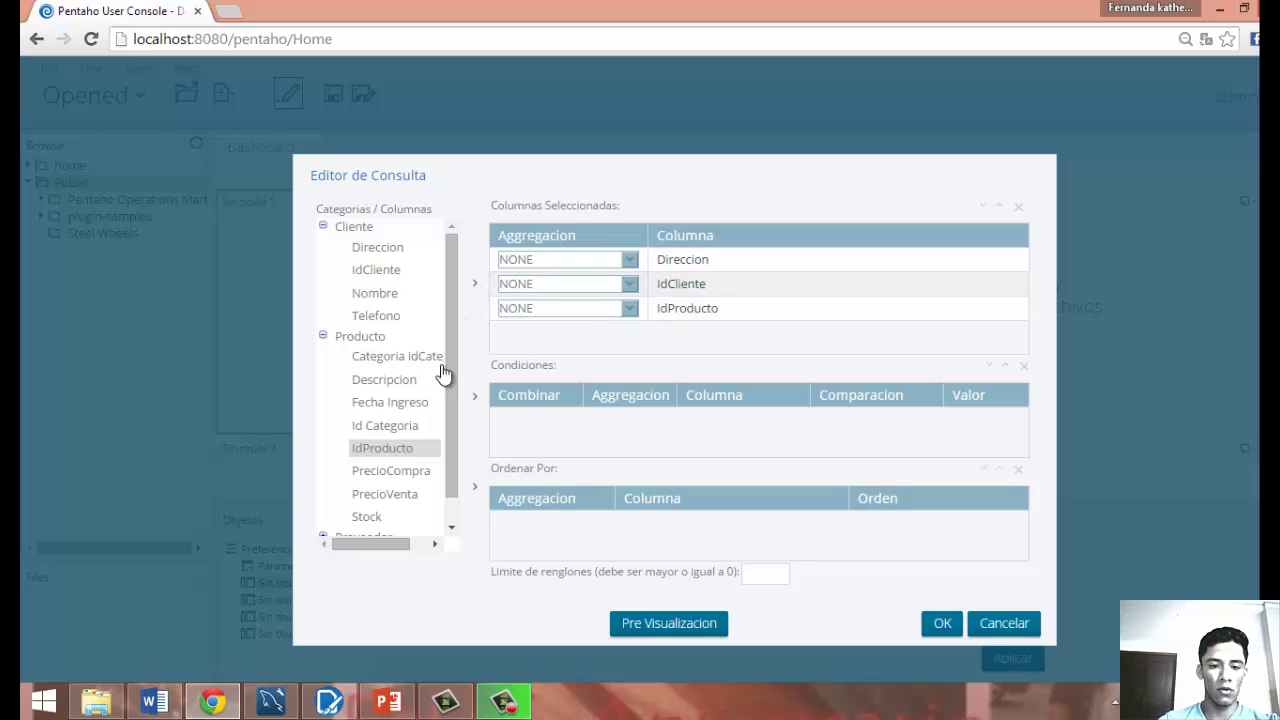
drag(452, 457, 452, 495)
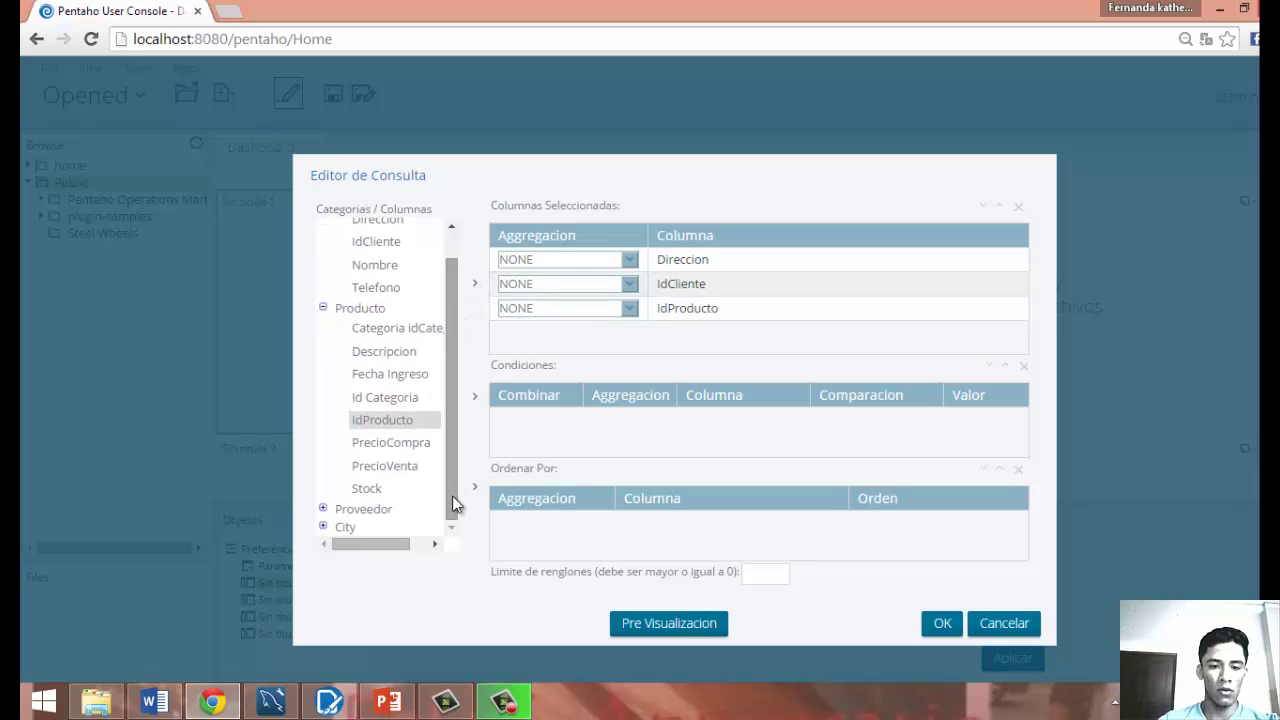
click(389, 468)
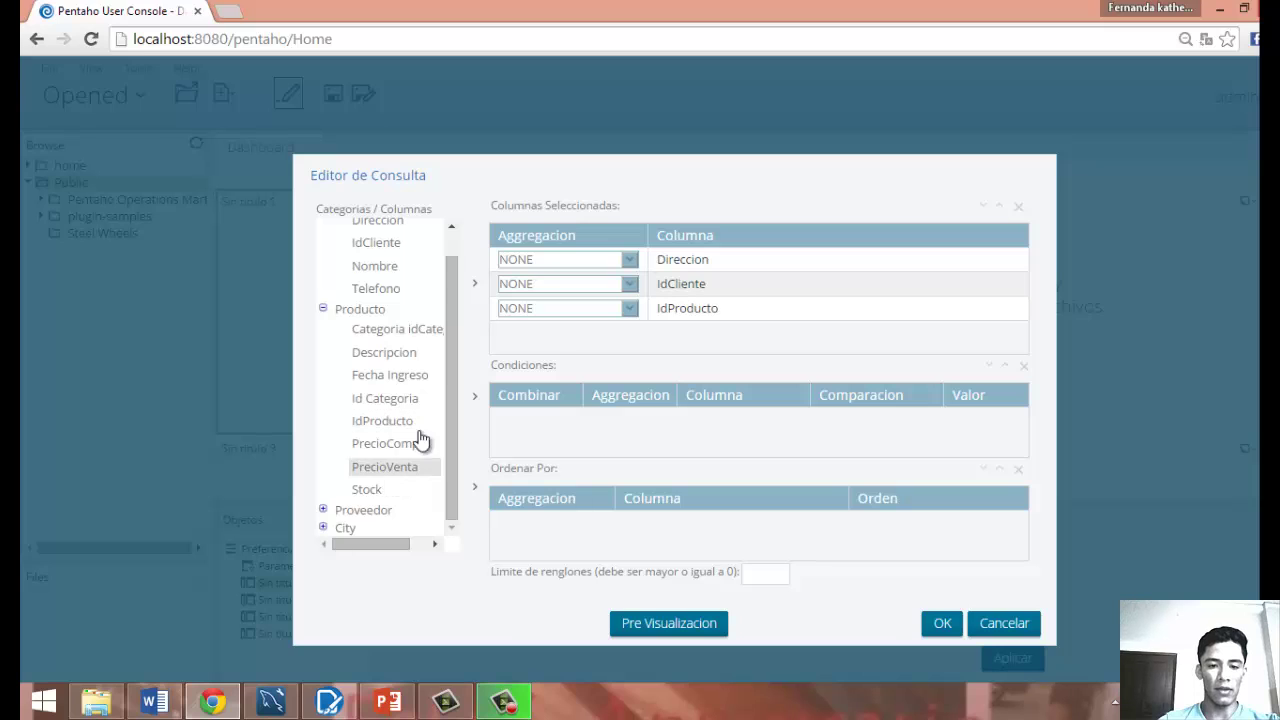
click(472, 290)
Add the Proveedor Direccion column and pick Proveedor Nombre, City ID and City Name.
click(364, 510)
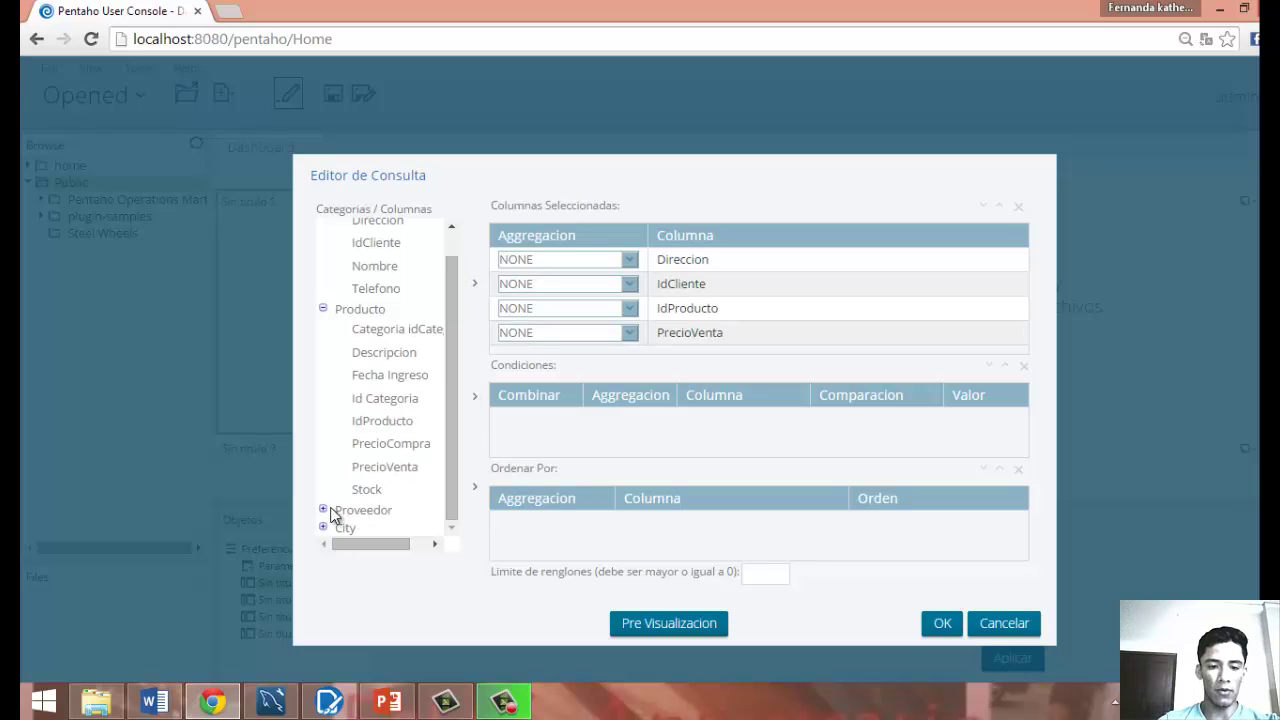
click(323, 509)
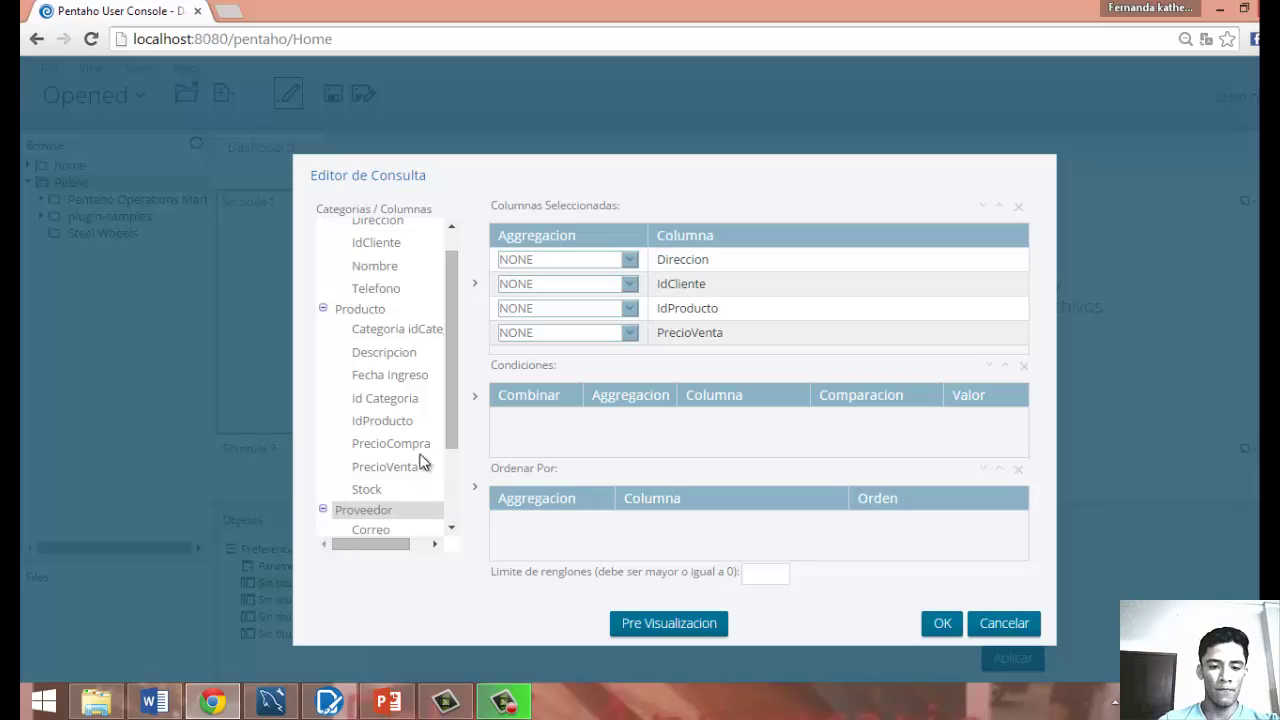
scroll(447, 478, down, 3)
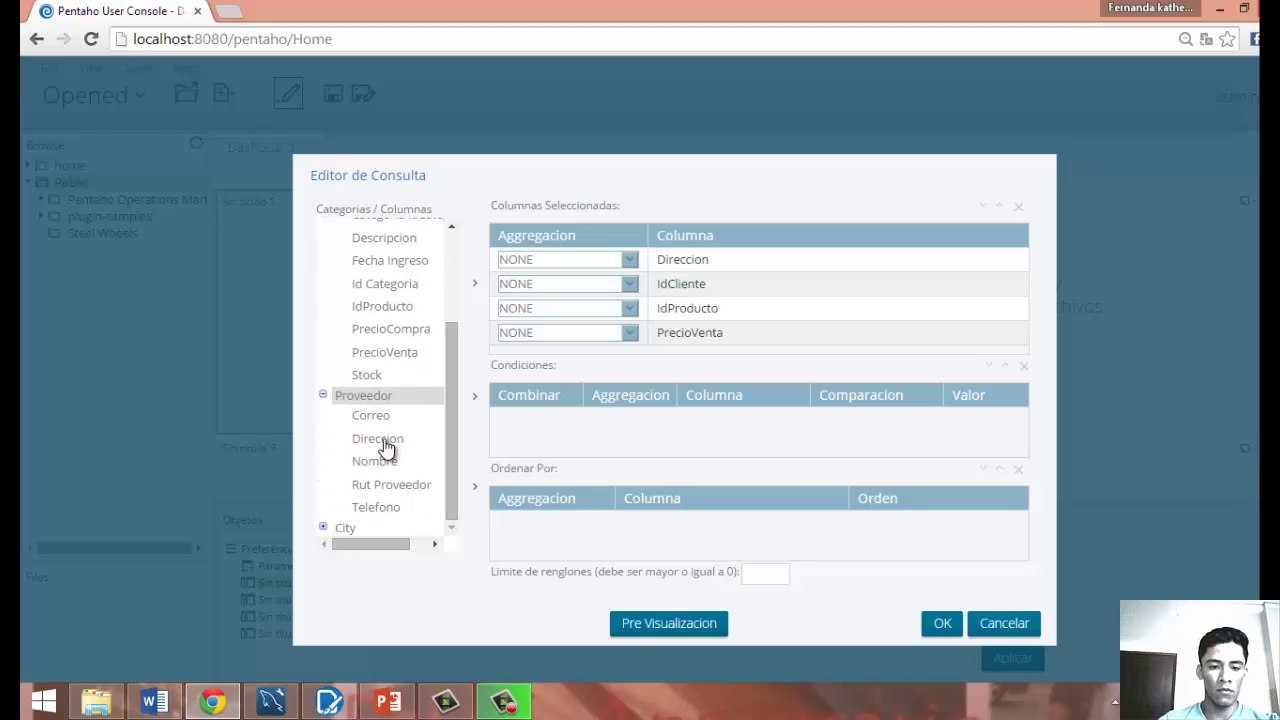
click(380, 440)
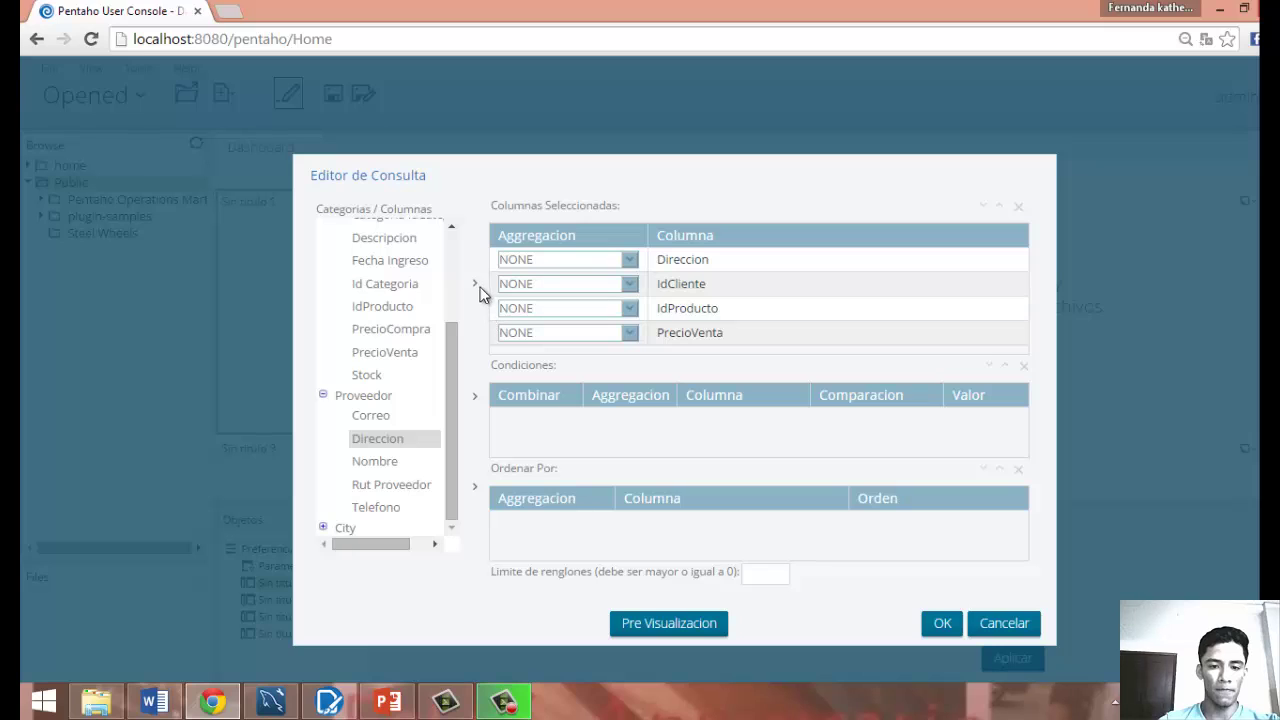
click(474, 284)
click(409, 461)
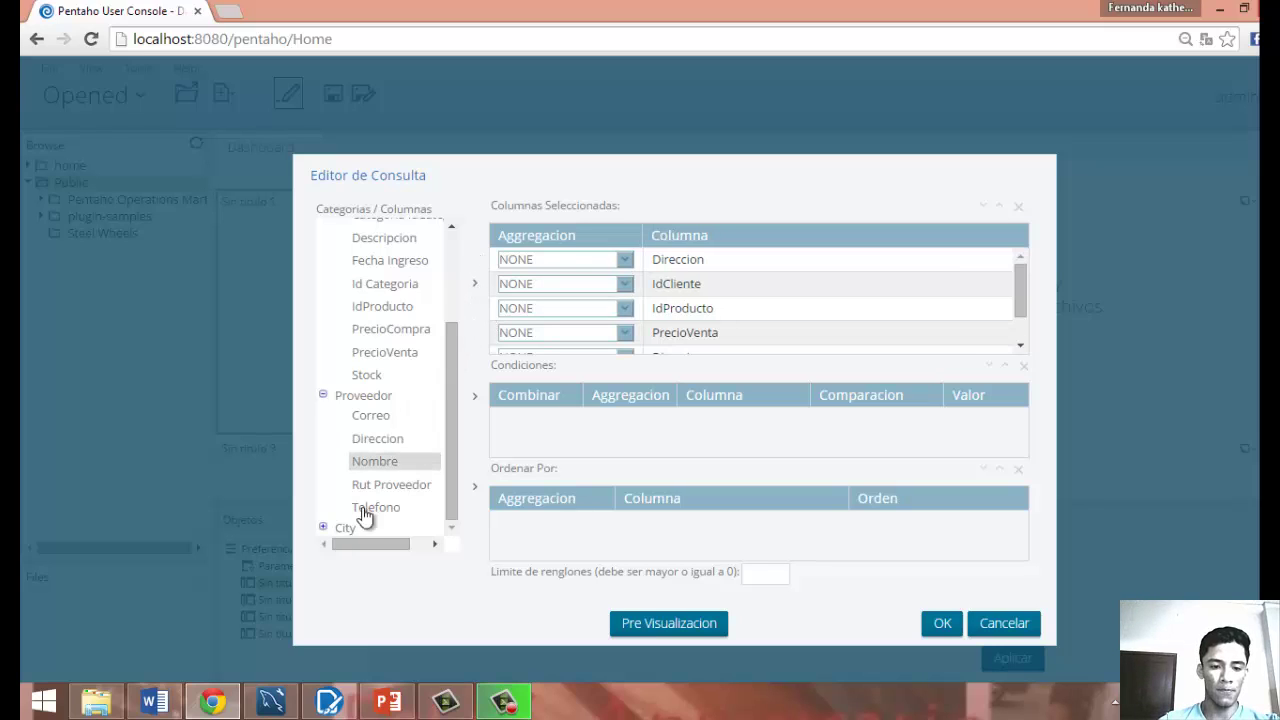
click(325, 527)
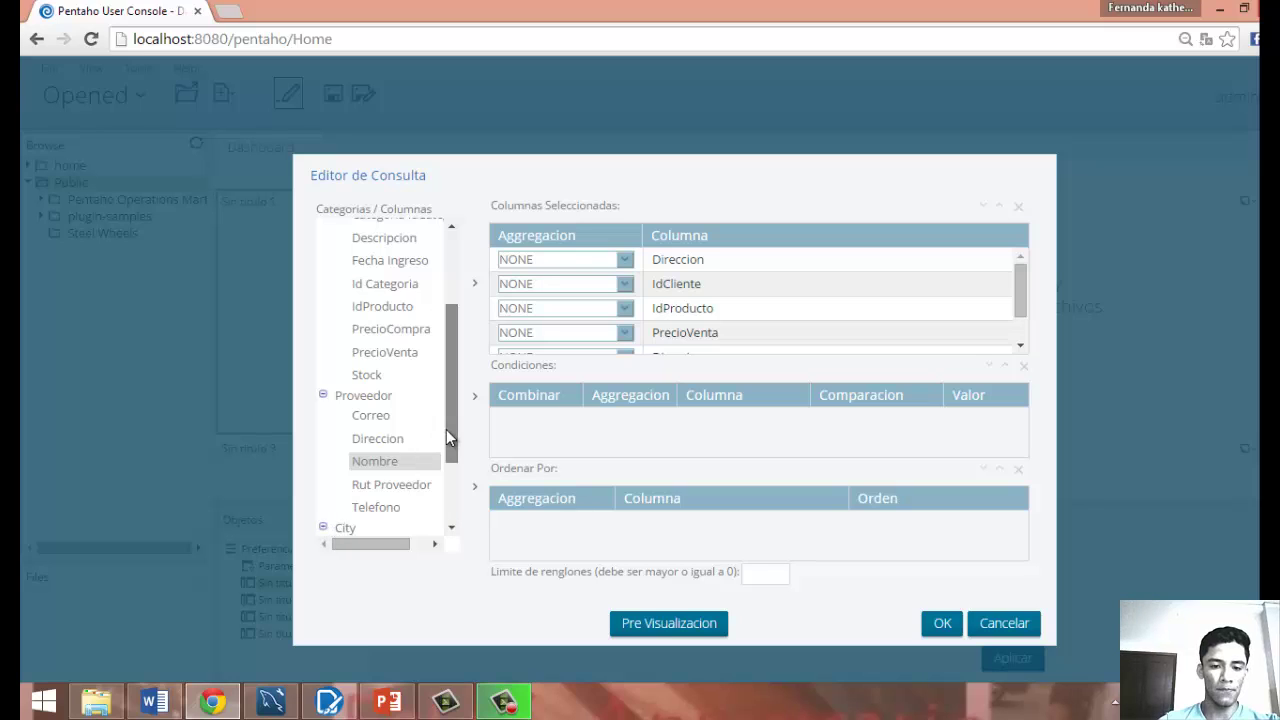
scroll(446, 429, down, 3)
click(362, 481)
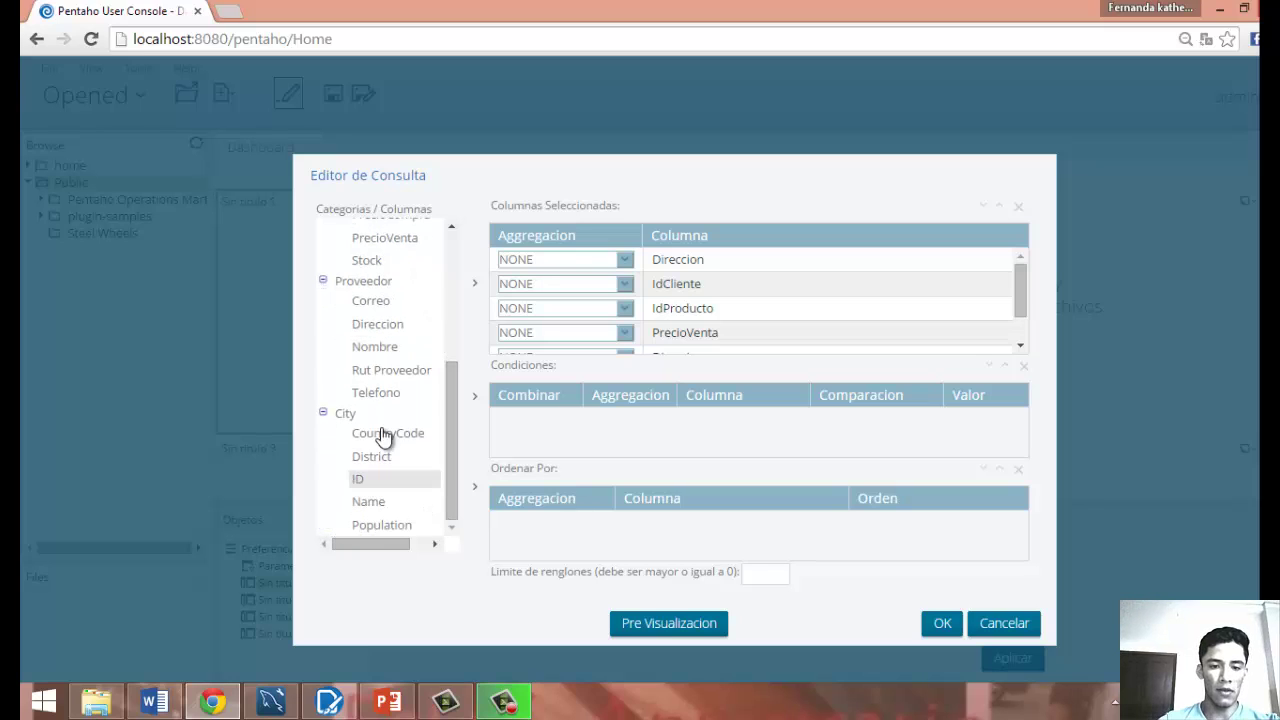
click(371, 507)
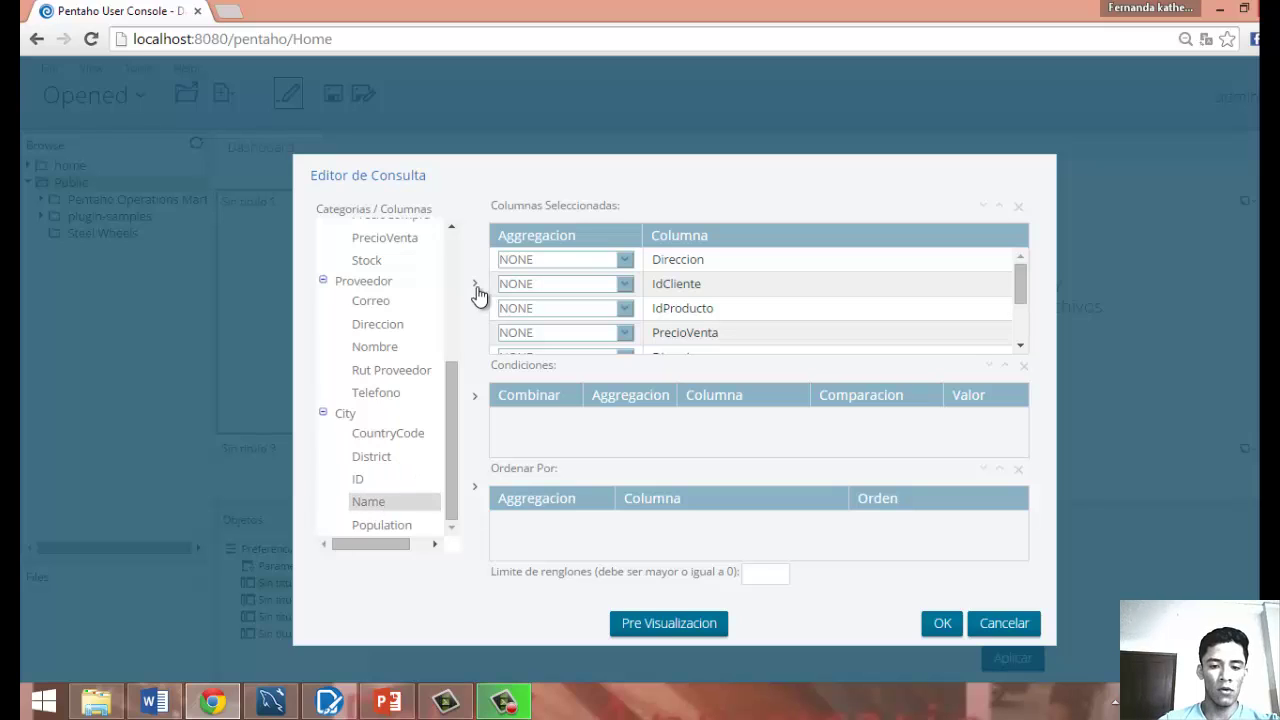
Preview the query results, then apply the query to fill panel 1's table.
click(663, 625)
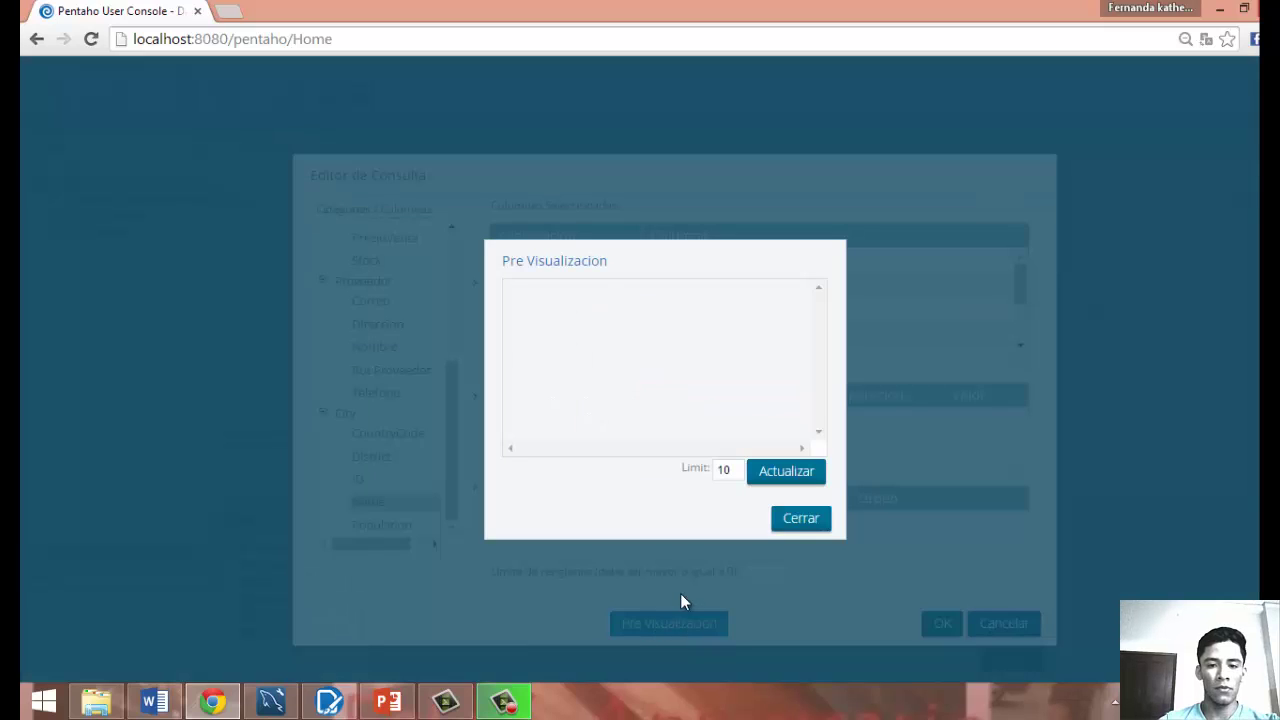
click(785, 518)
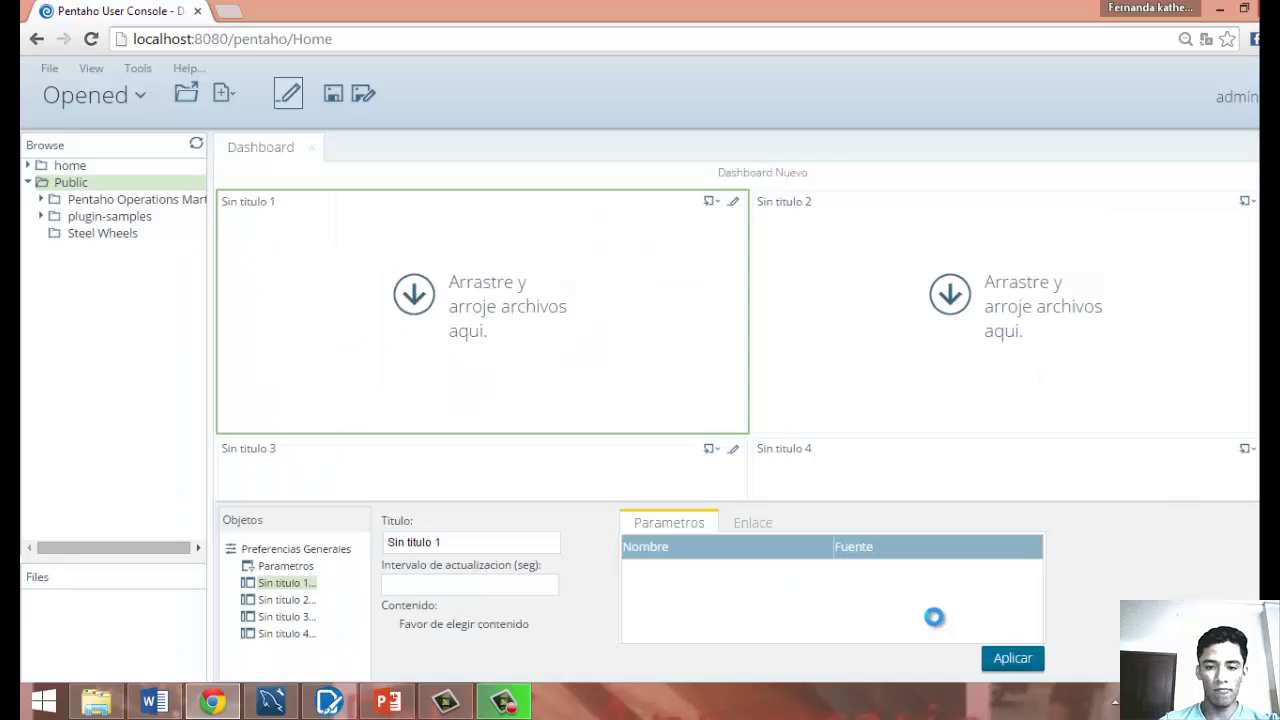
click(936, 622)
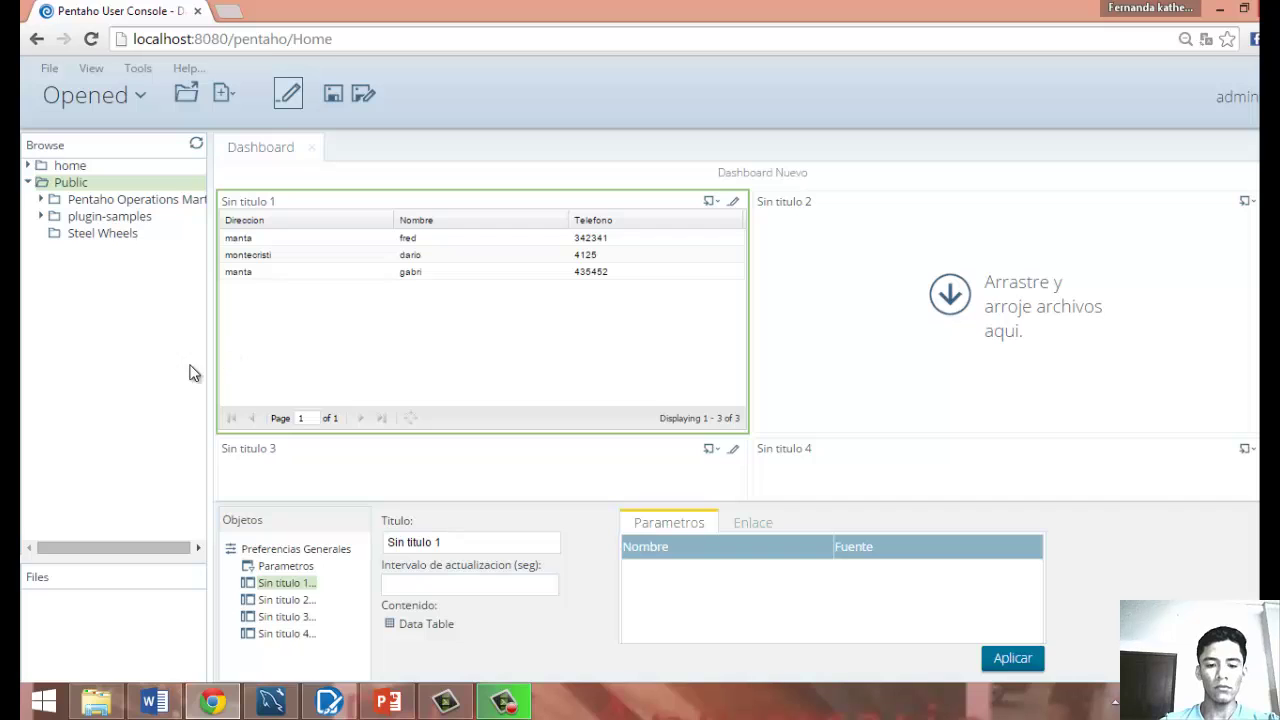
click(490, 706)
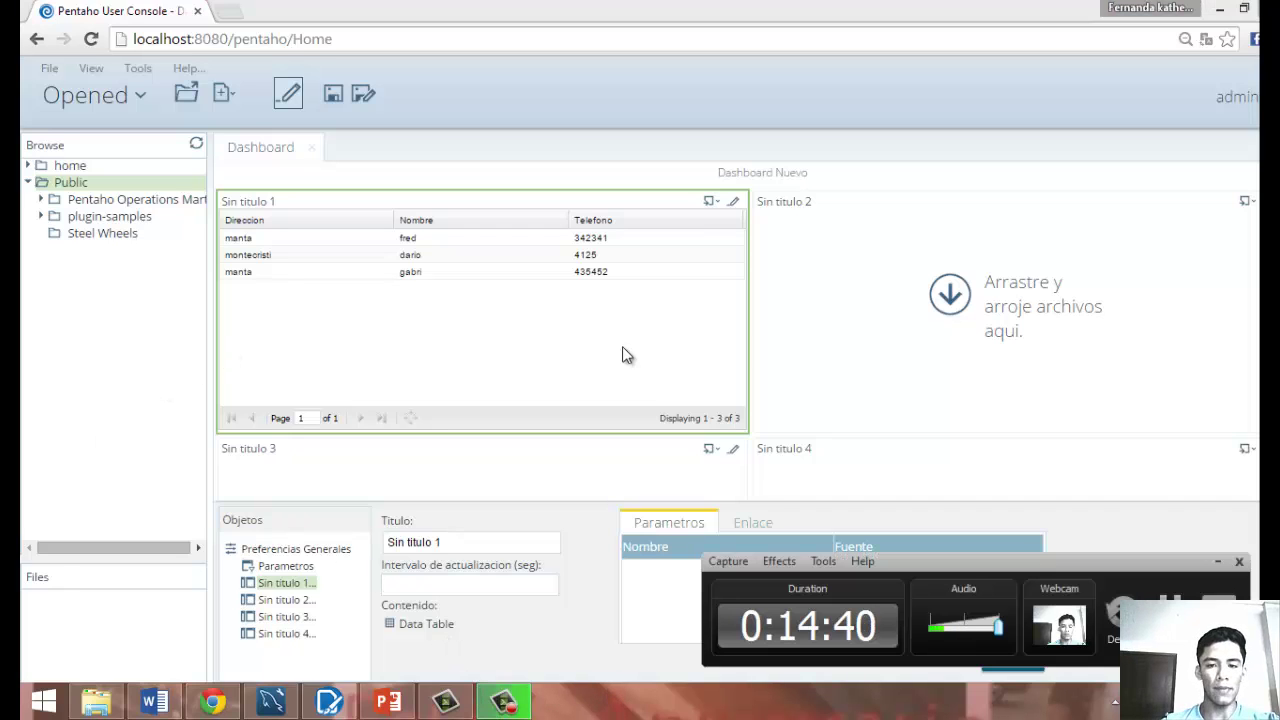
click(702, 330)
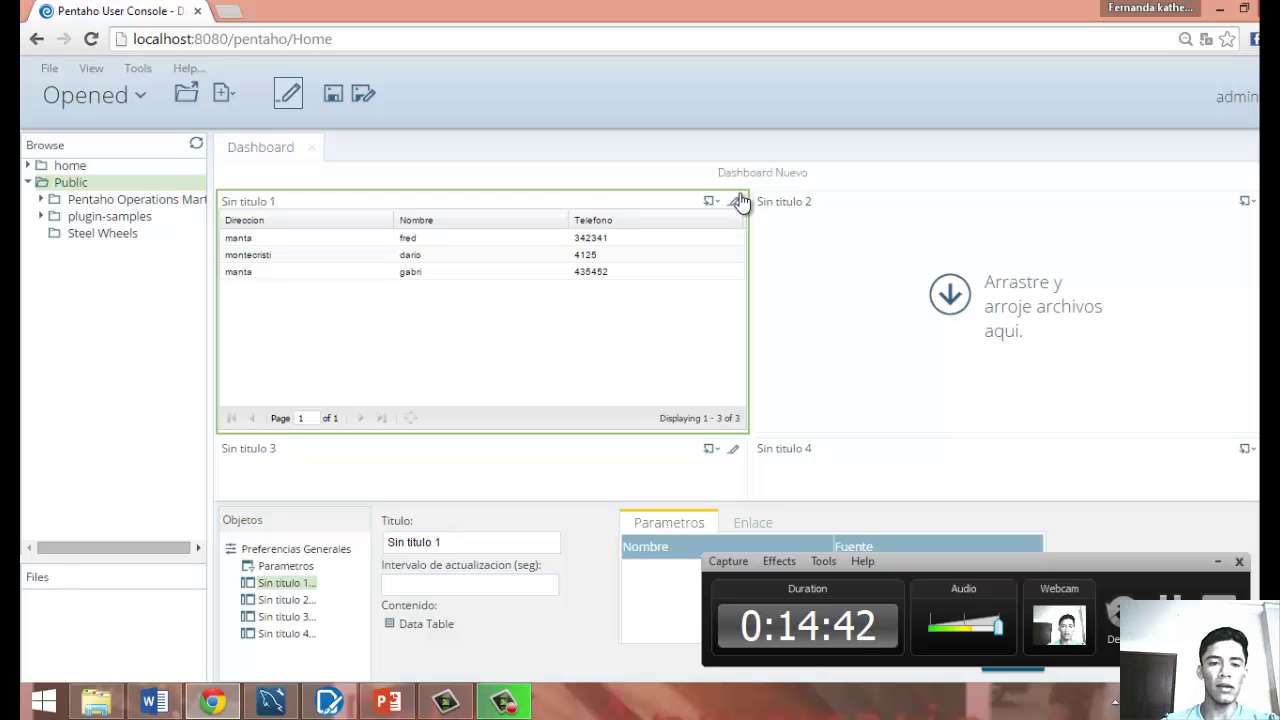
click(1217, 560)
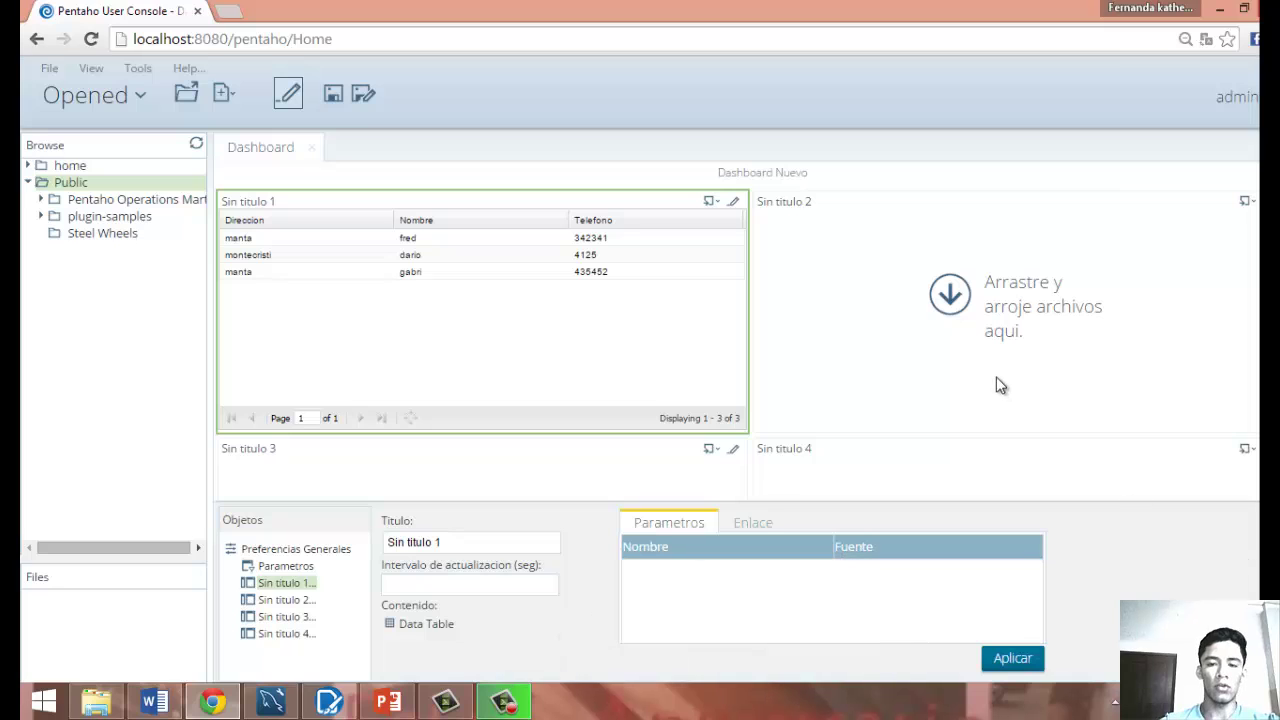
Reopen panel 1's query, preview the Direccion, Nombre, Telefono results, and apply them.
click(732, 203)
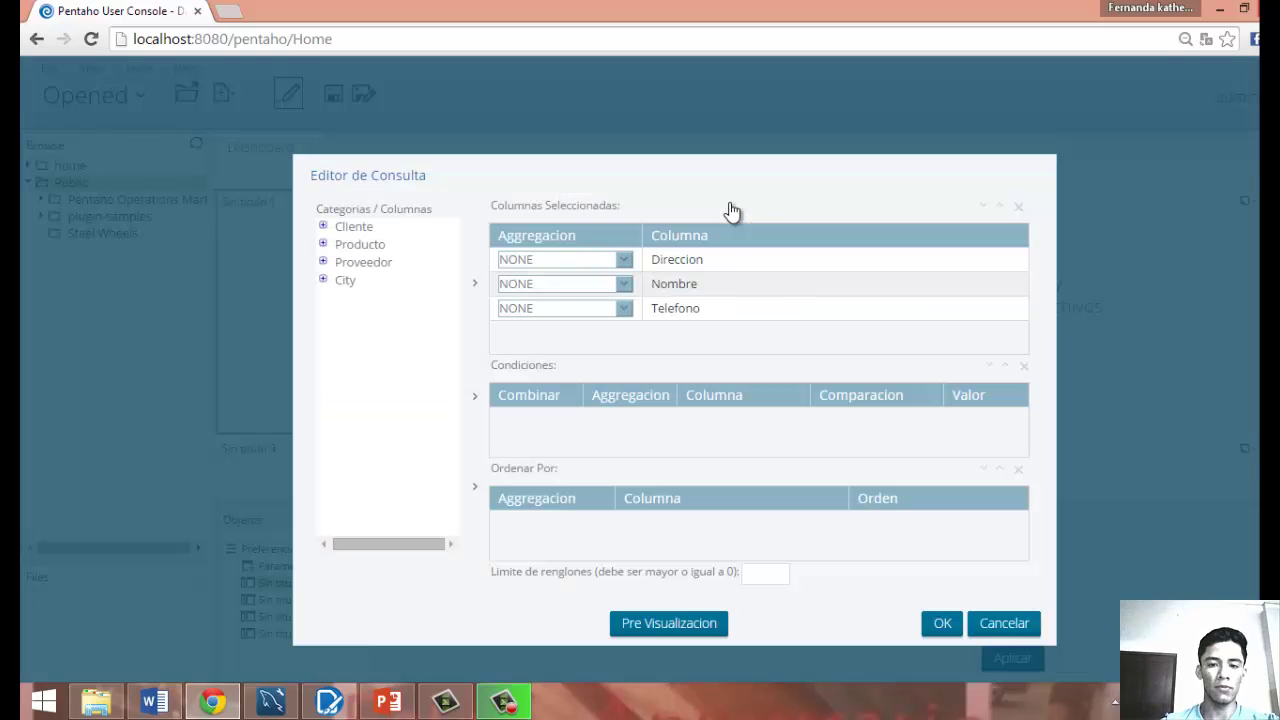
click(323, 226)
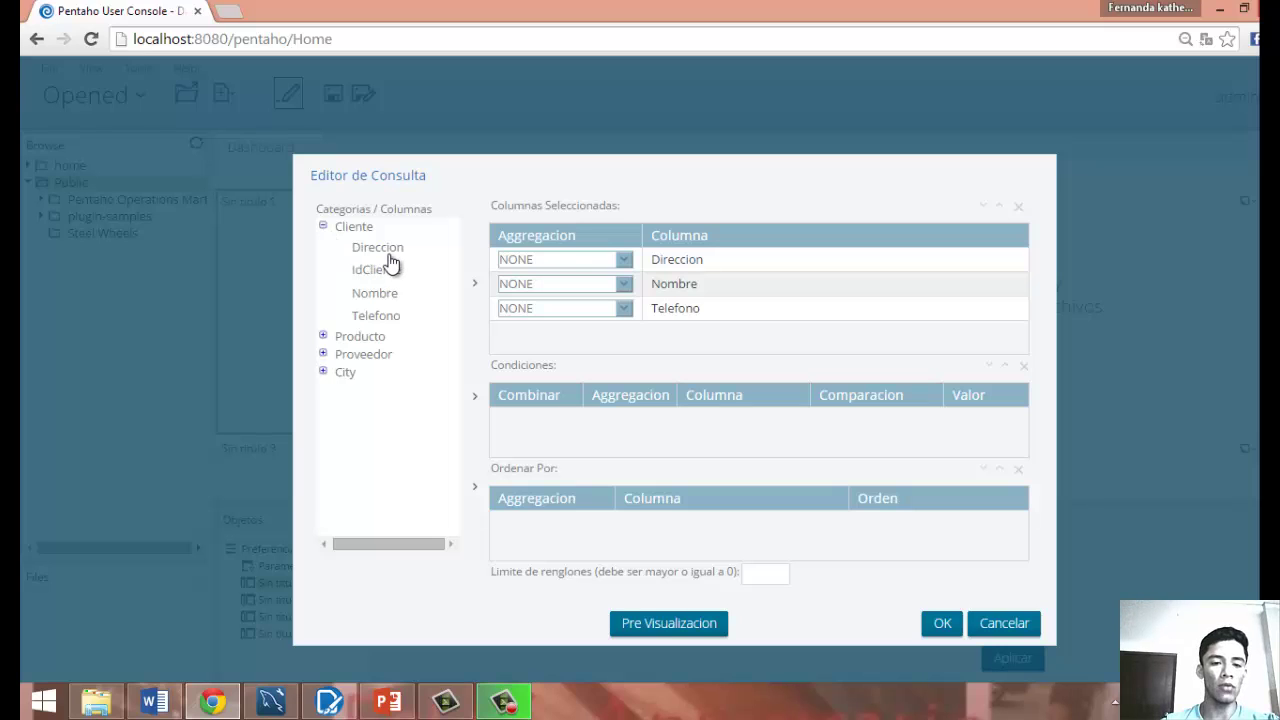
click(323, 336)
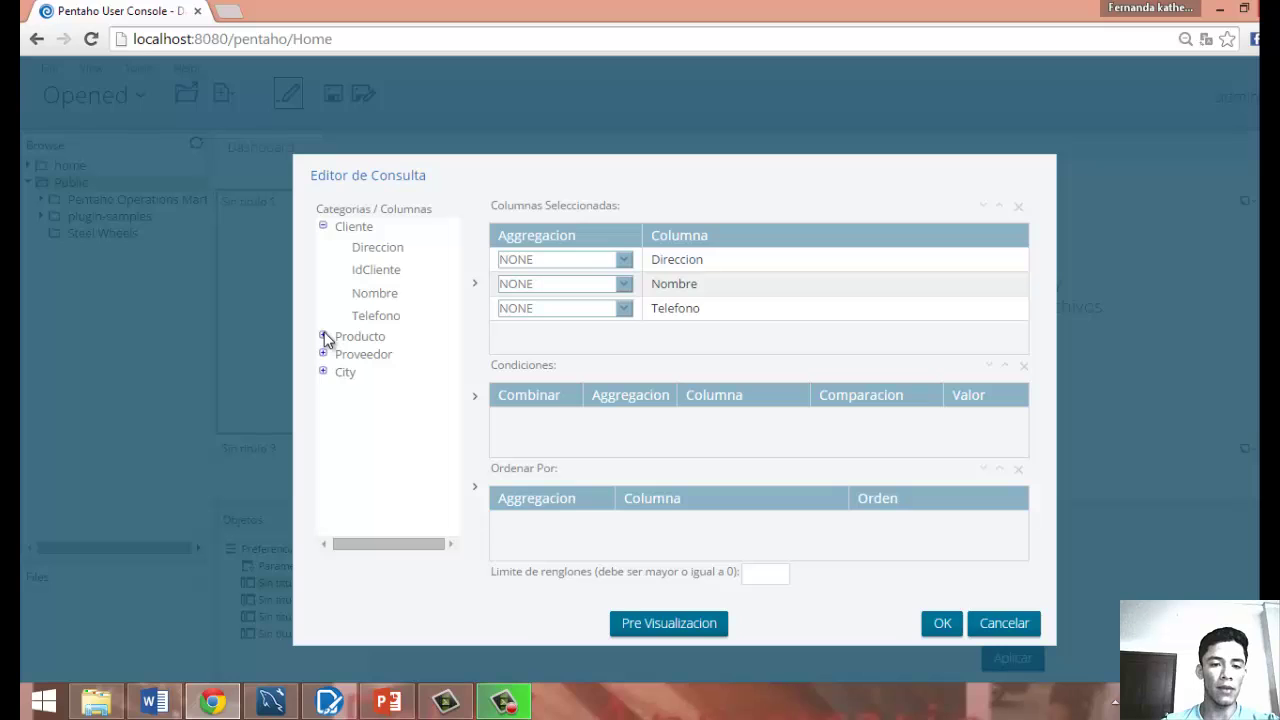
click(323, 227)
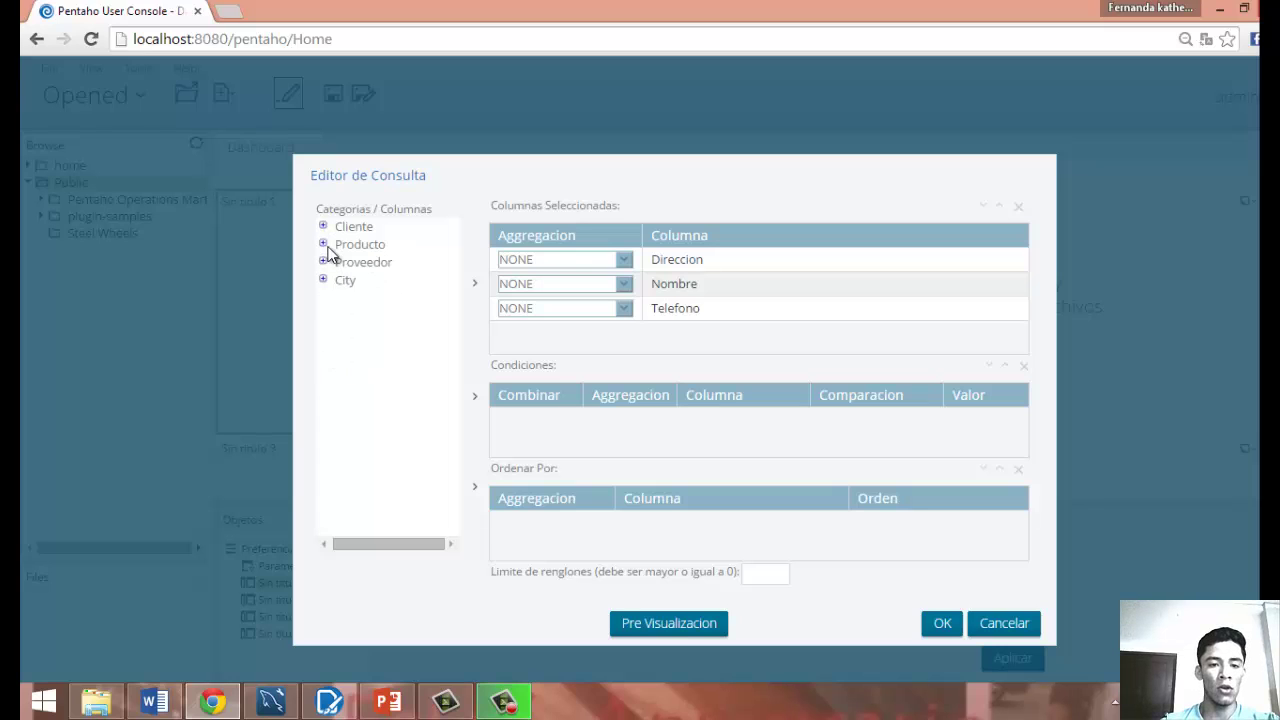
click(323, 227)
click(324, 227)
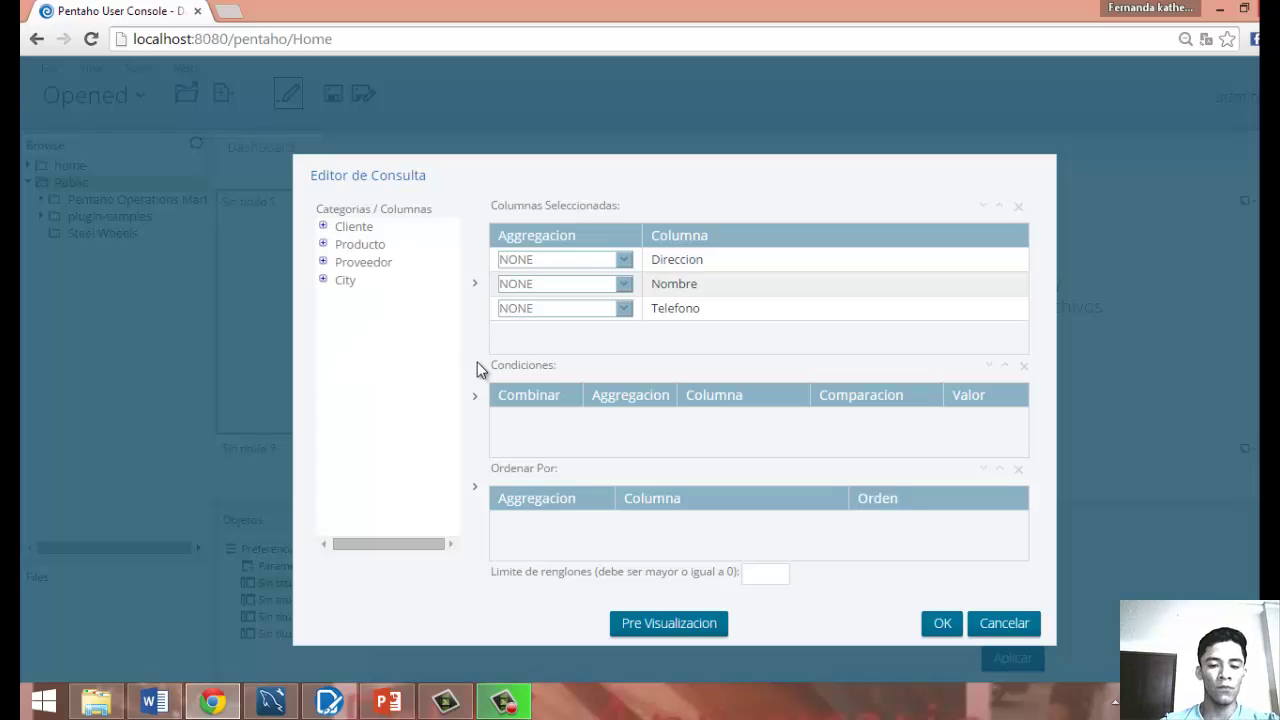
click(682, 627)
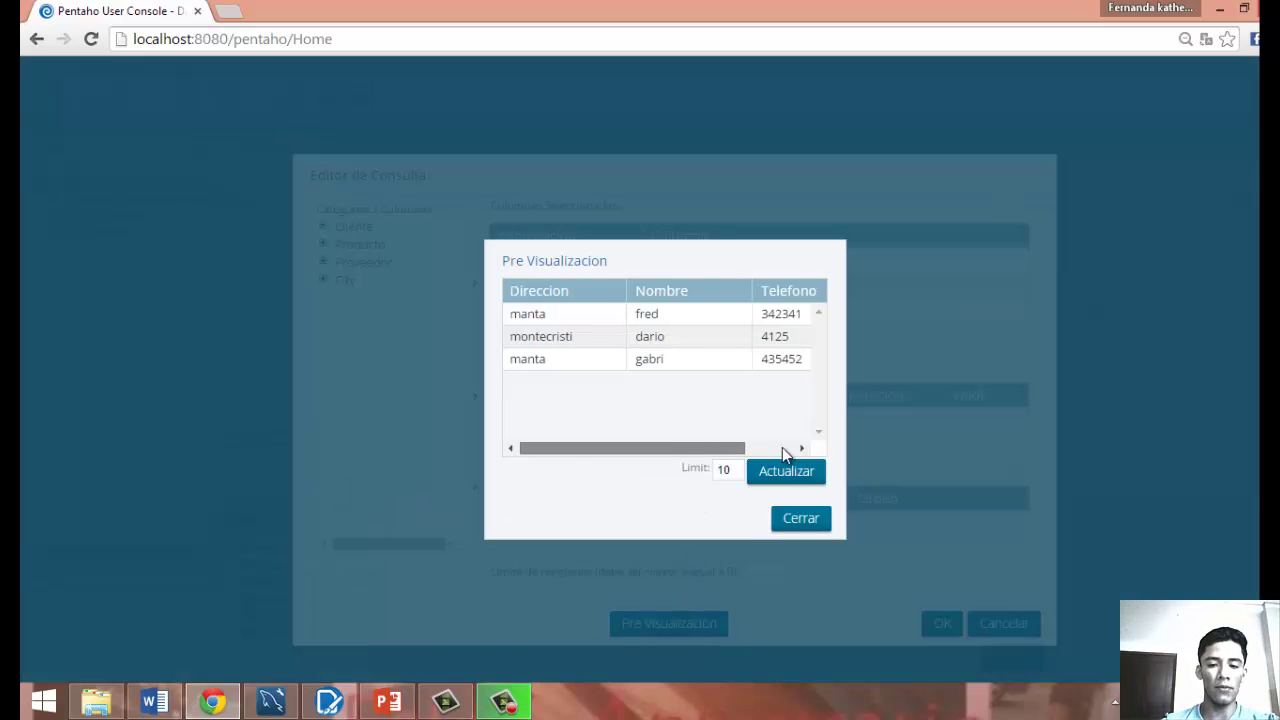
click(792, 521)
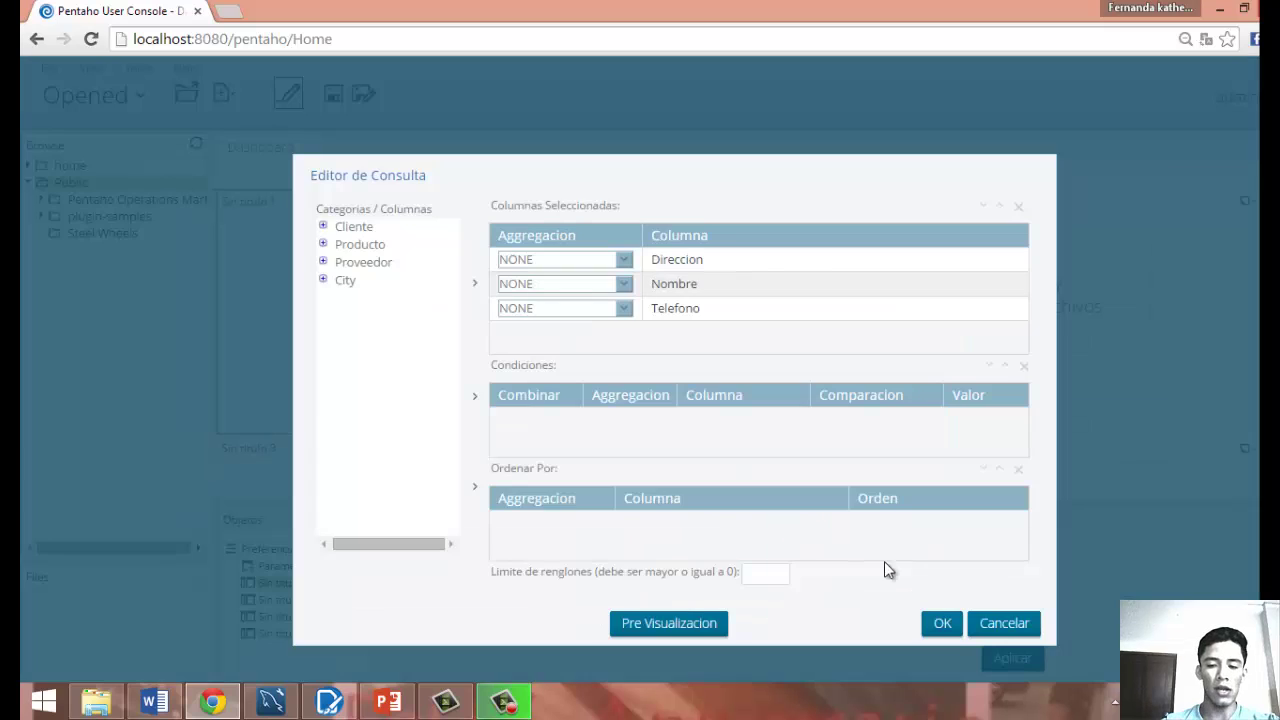
click(942, 625)
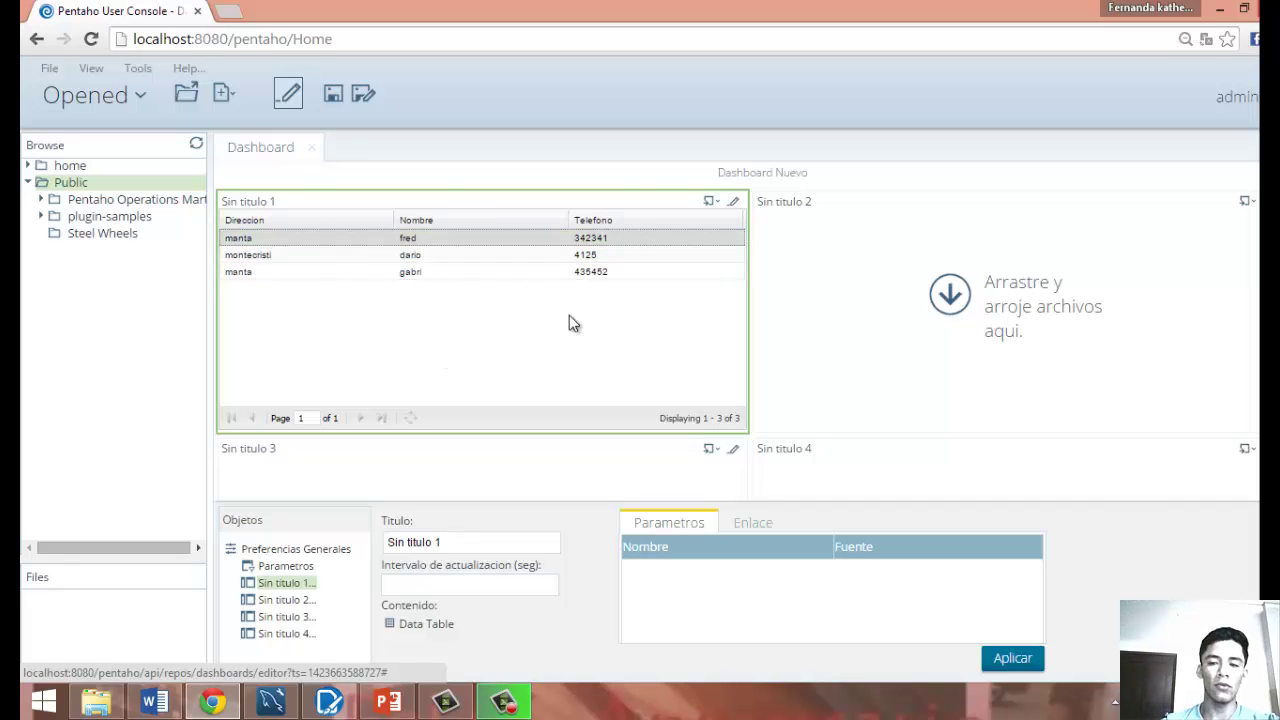
Set panel Sin titulo 2 to a Grafica using the Recursos Humanos data source.
click(994, 220)
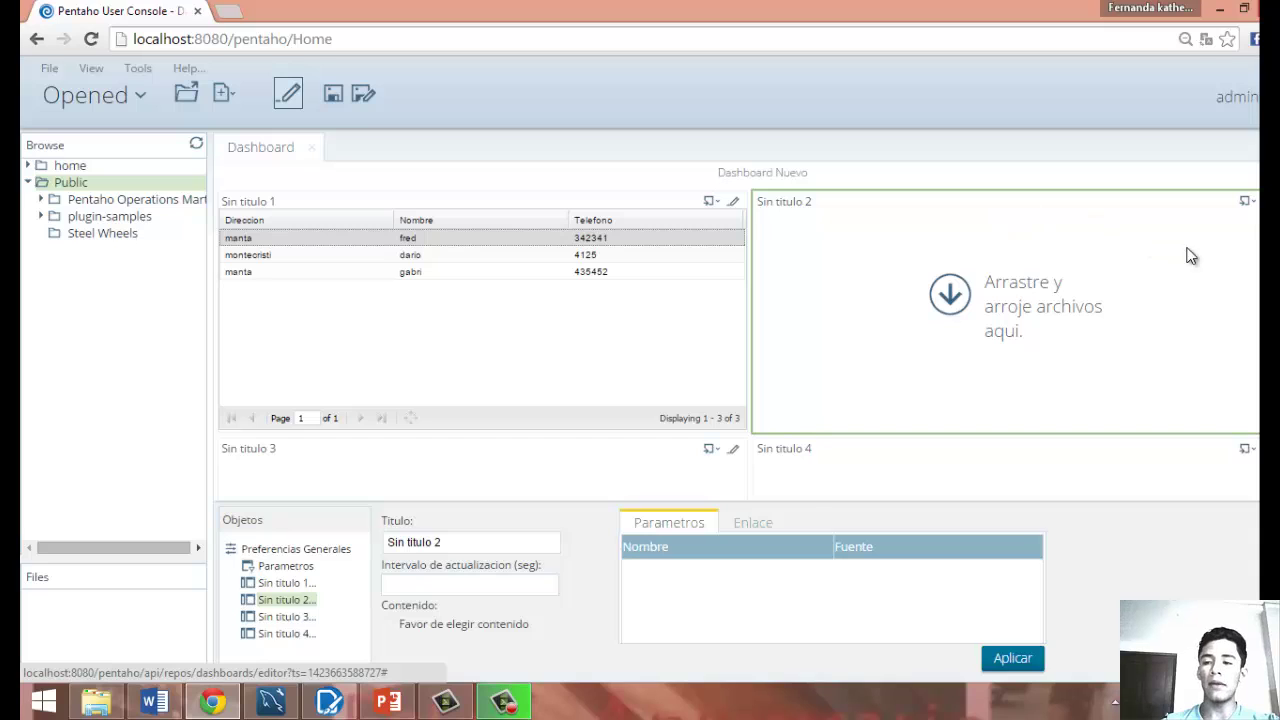
click(1250, 201)
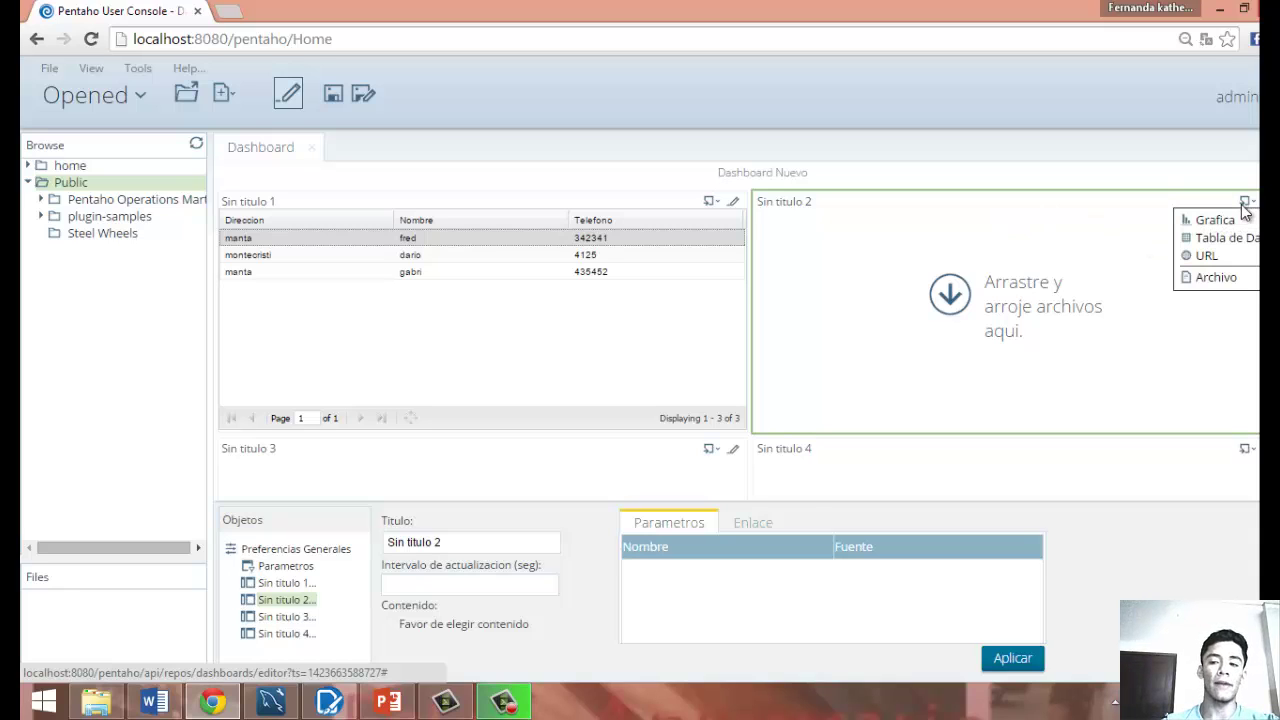
click(1212, 220)
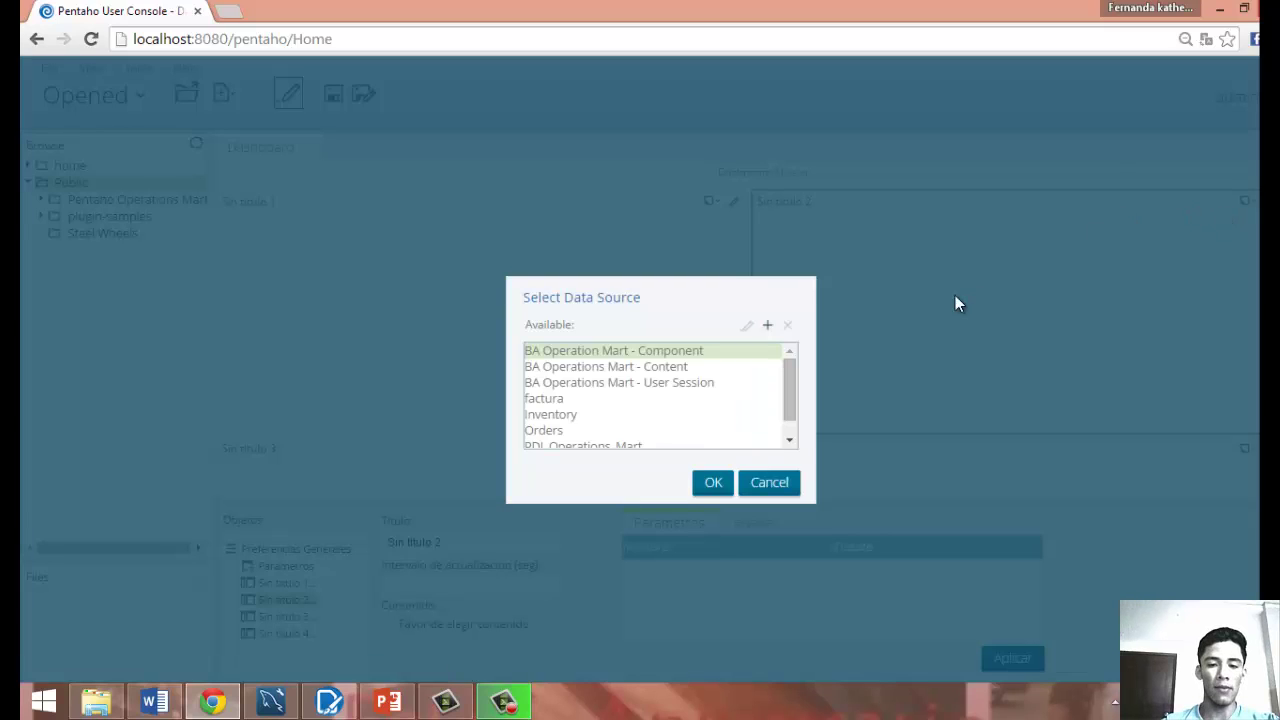
drag(788, 396, 788, 409)
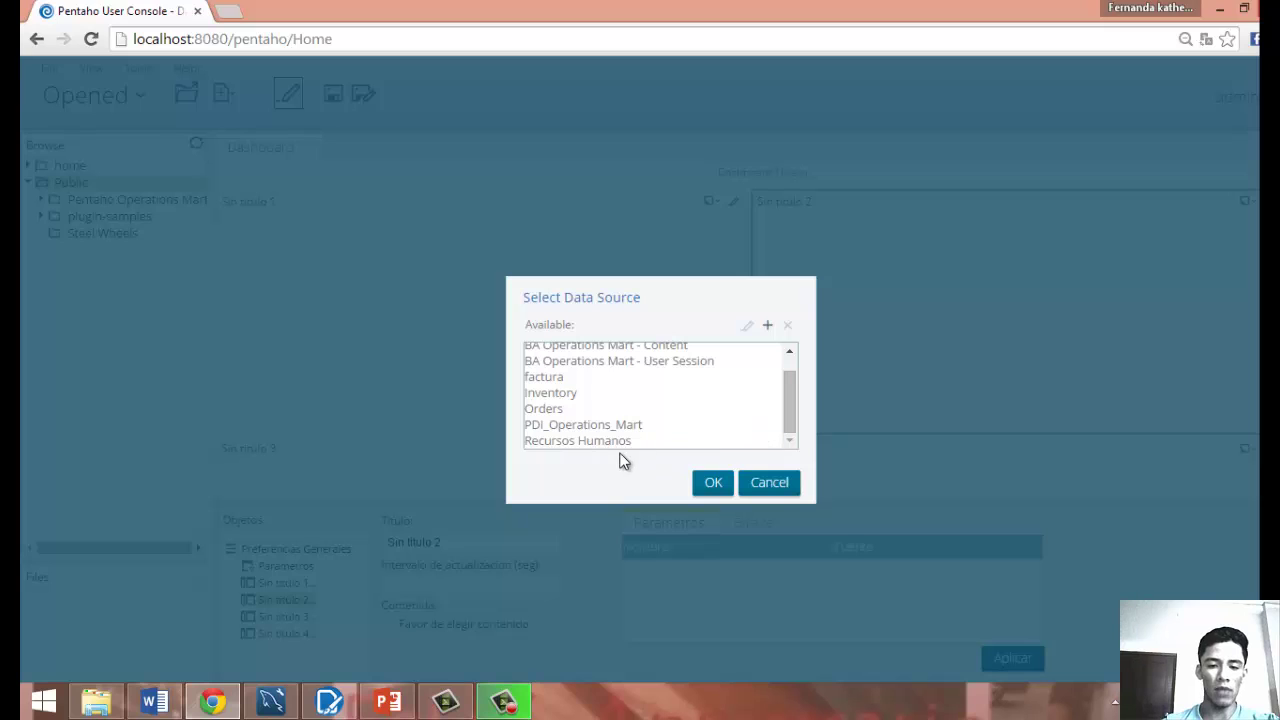
click(712, 482)
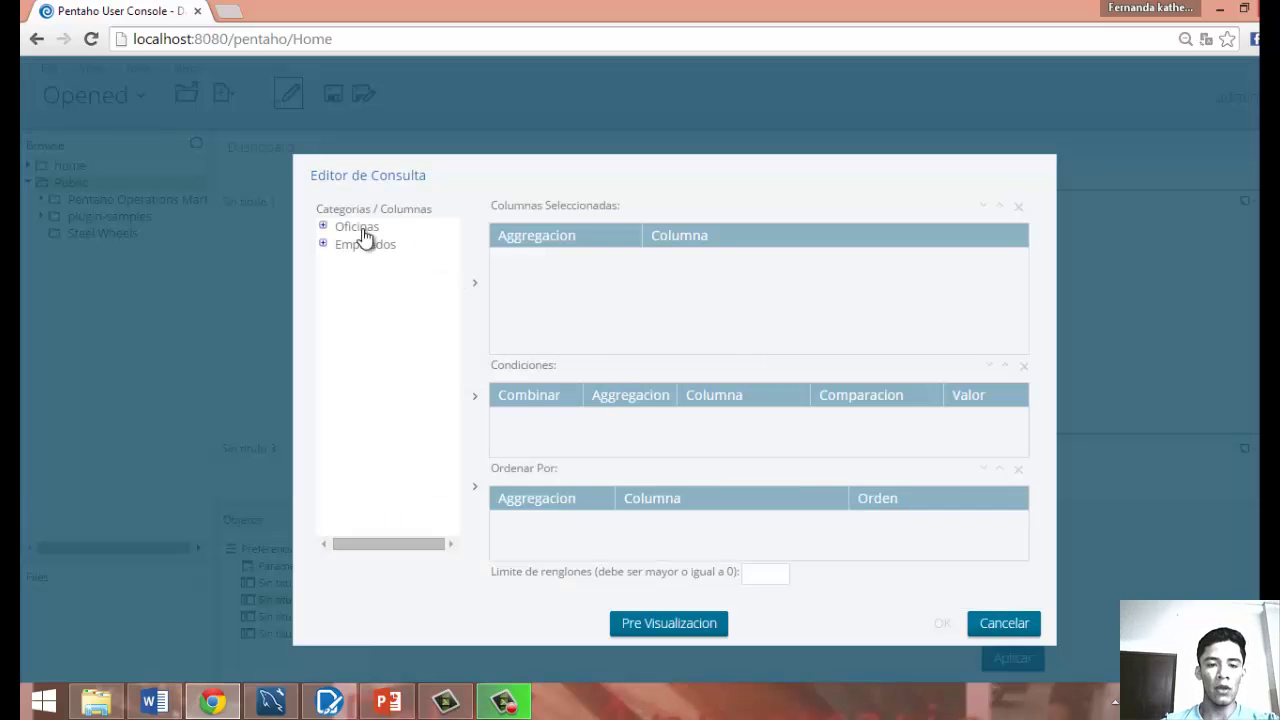
Expand Oficinas and Empleados and add País and Código postal to the query columns.
click(323, 227)
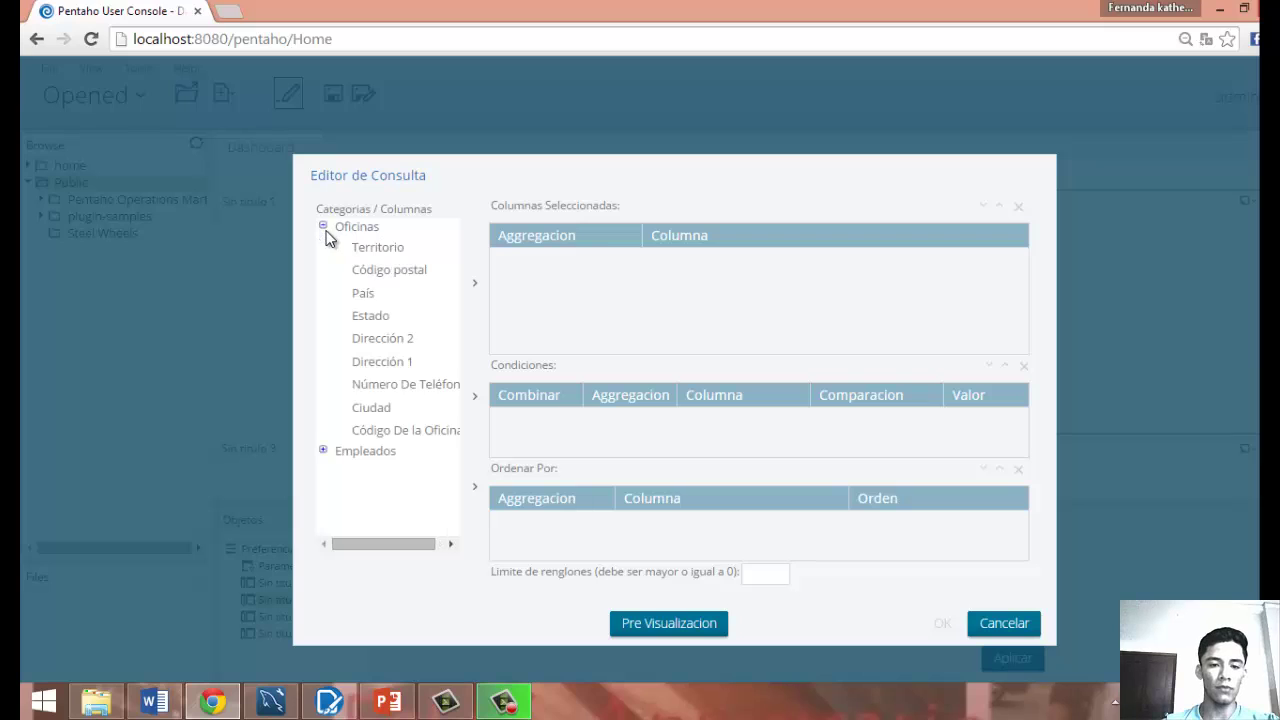
click(323, 451)
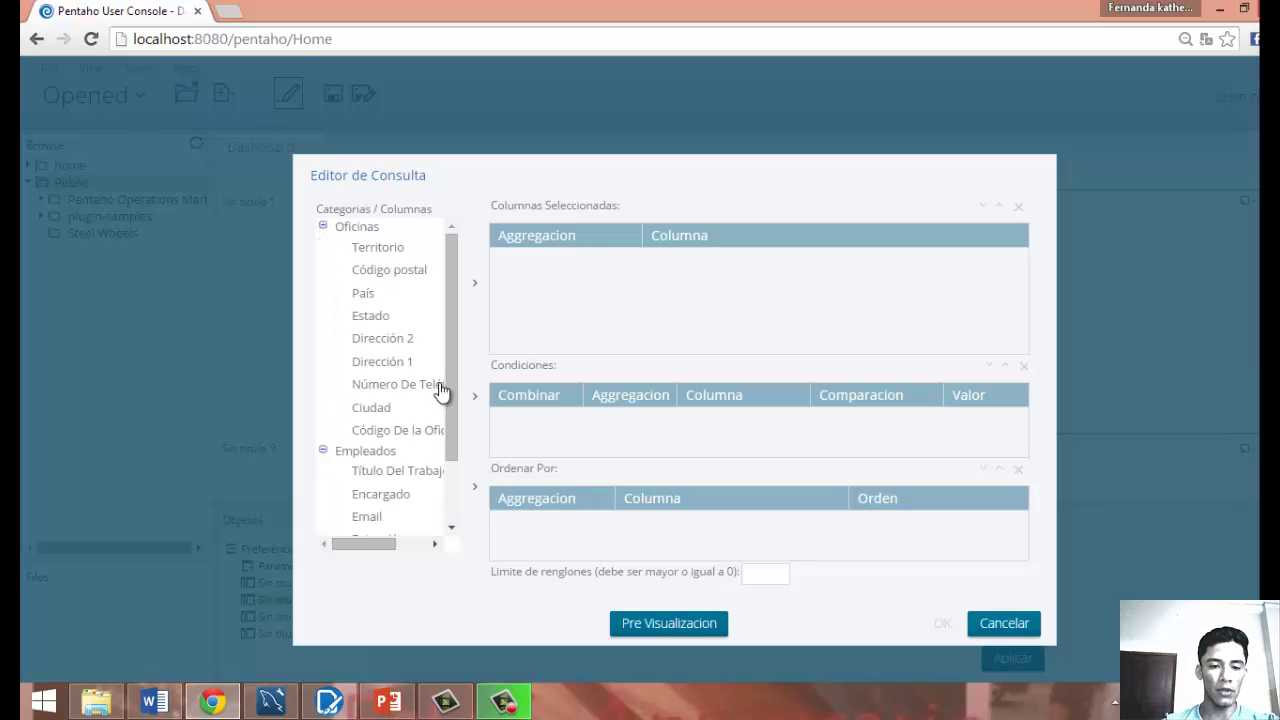
click(400, 288)
click(475, 292)
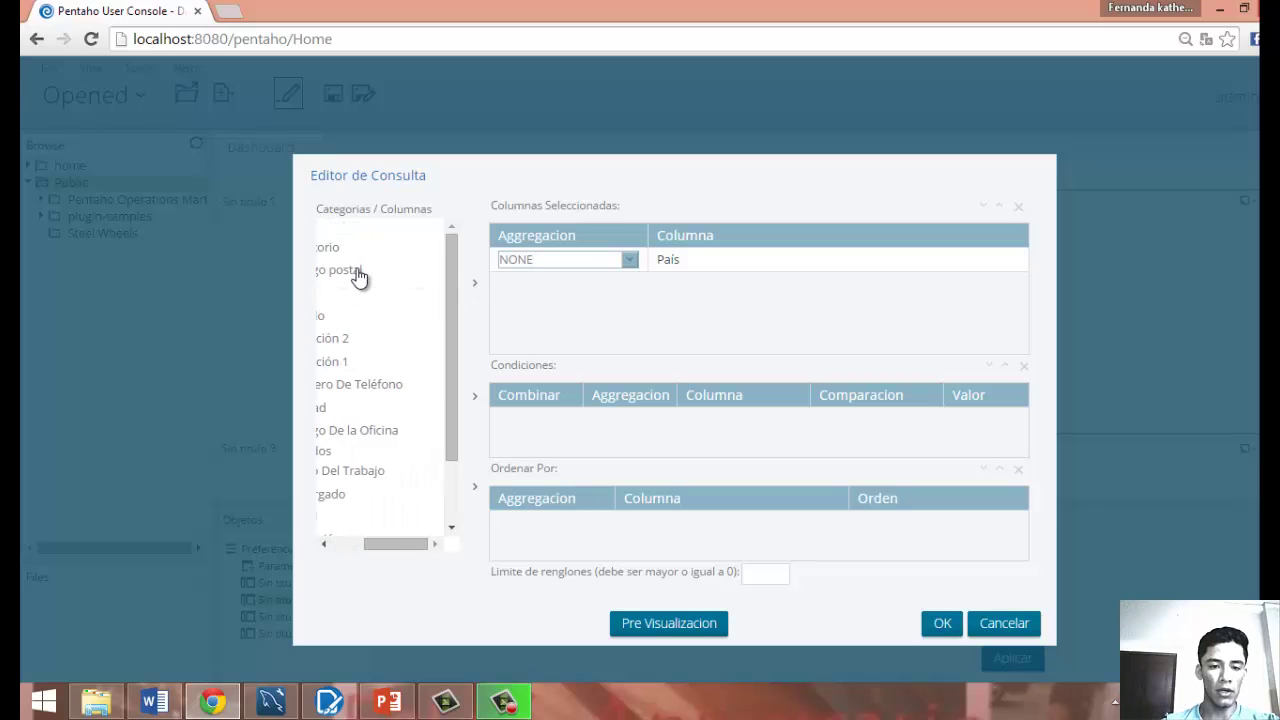
click(363, 272)
click(475, 288)
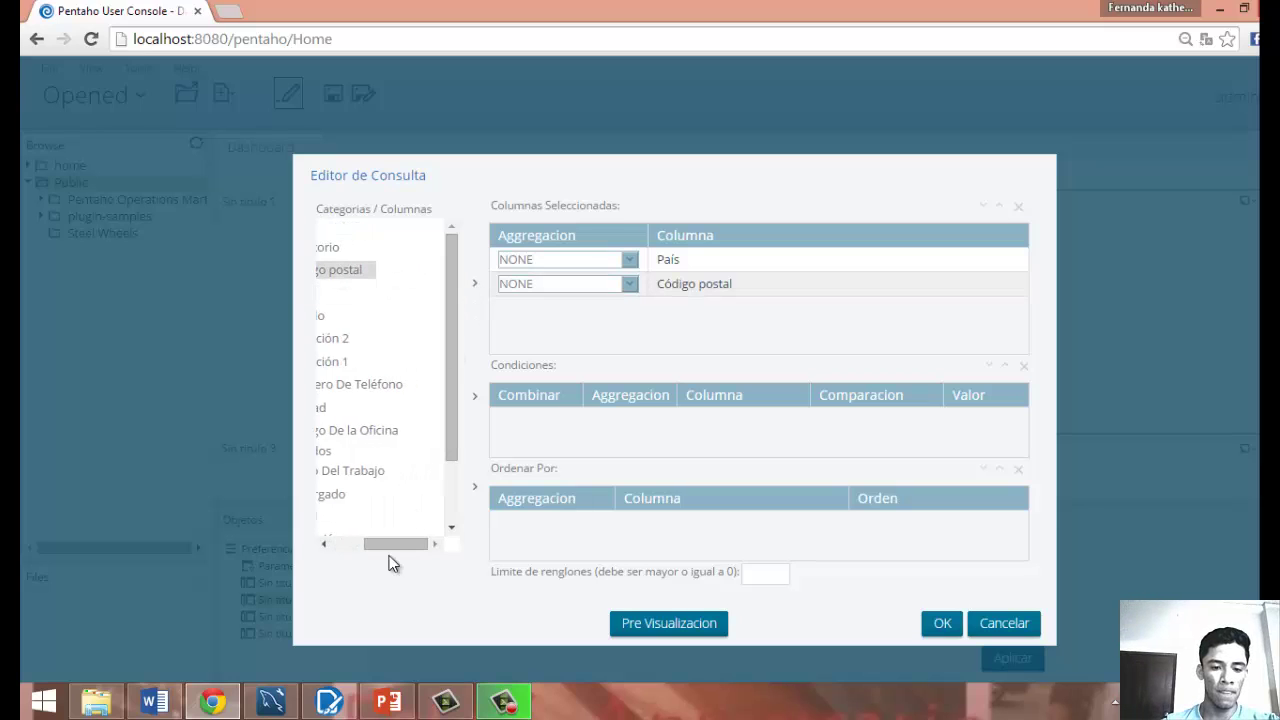
Add Ciudad, Nombre and Encargado to the query columns.
drag(394, 548, 366, 543)
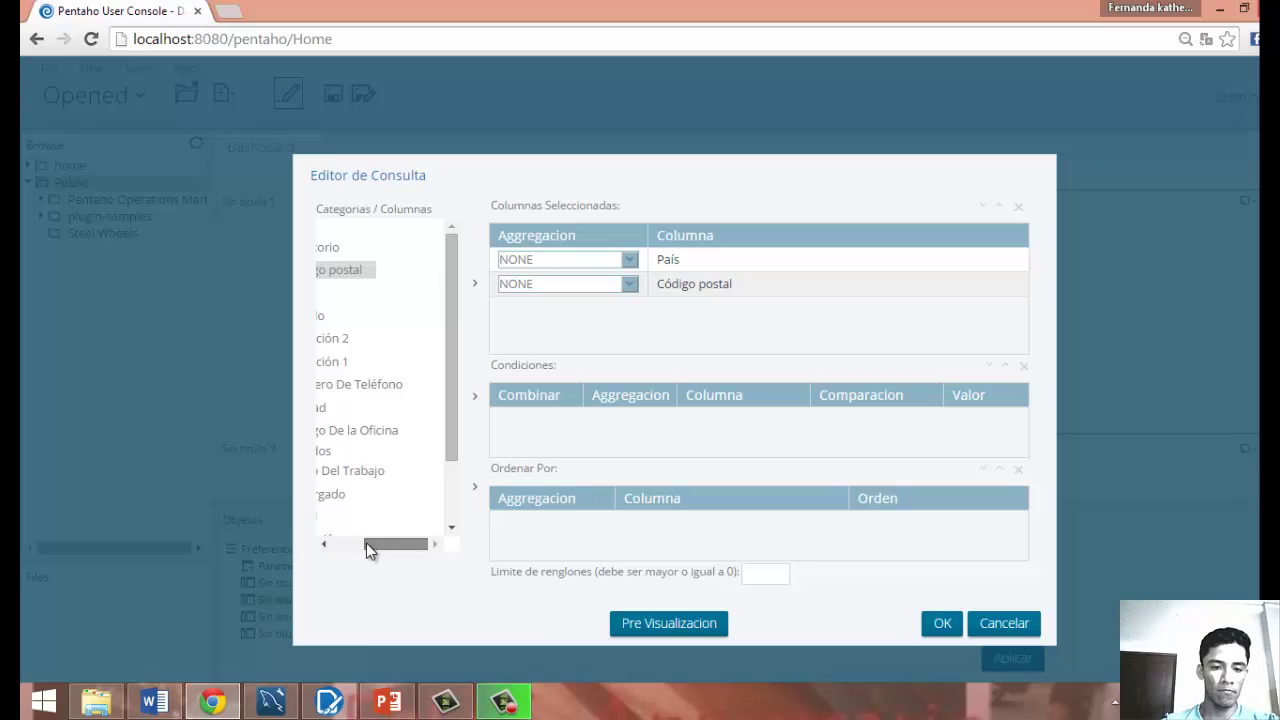
click(377, 410)
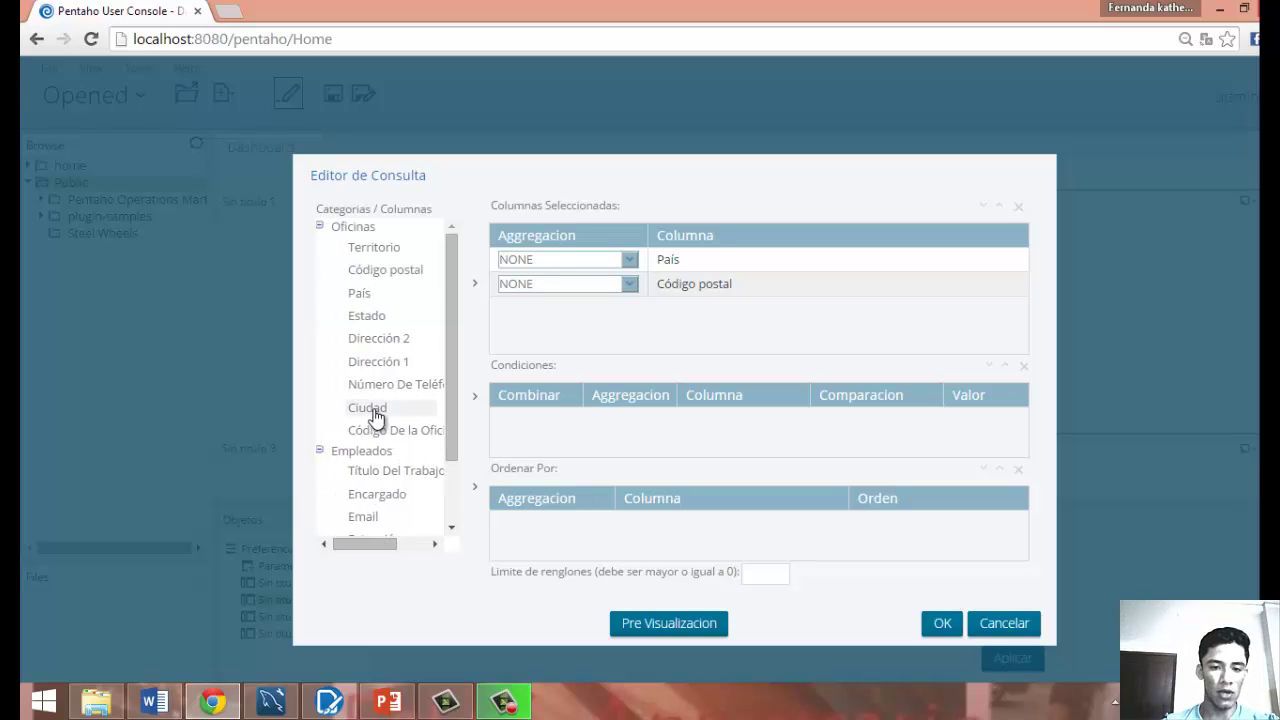
click(476, 287)
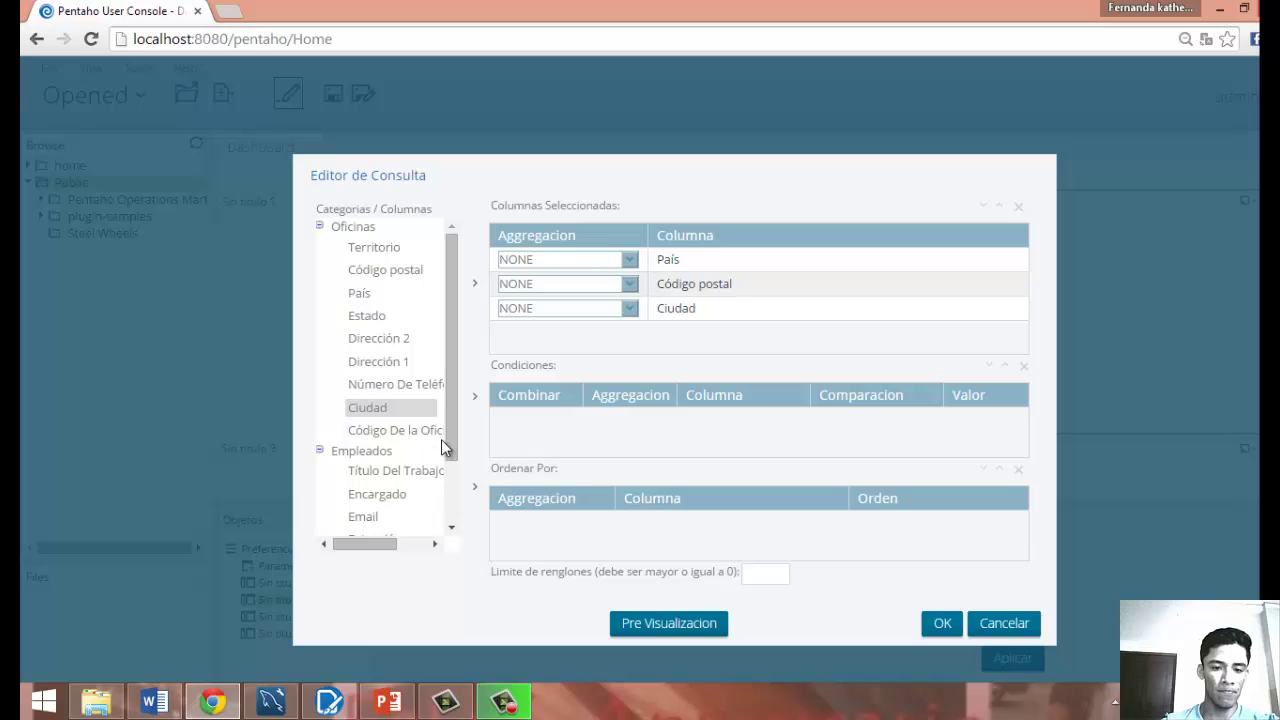
drag(452, 438, 452, 522)
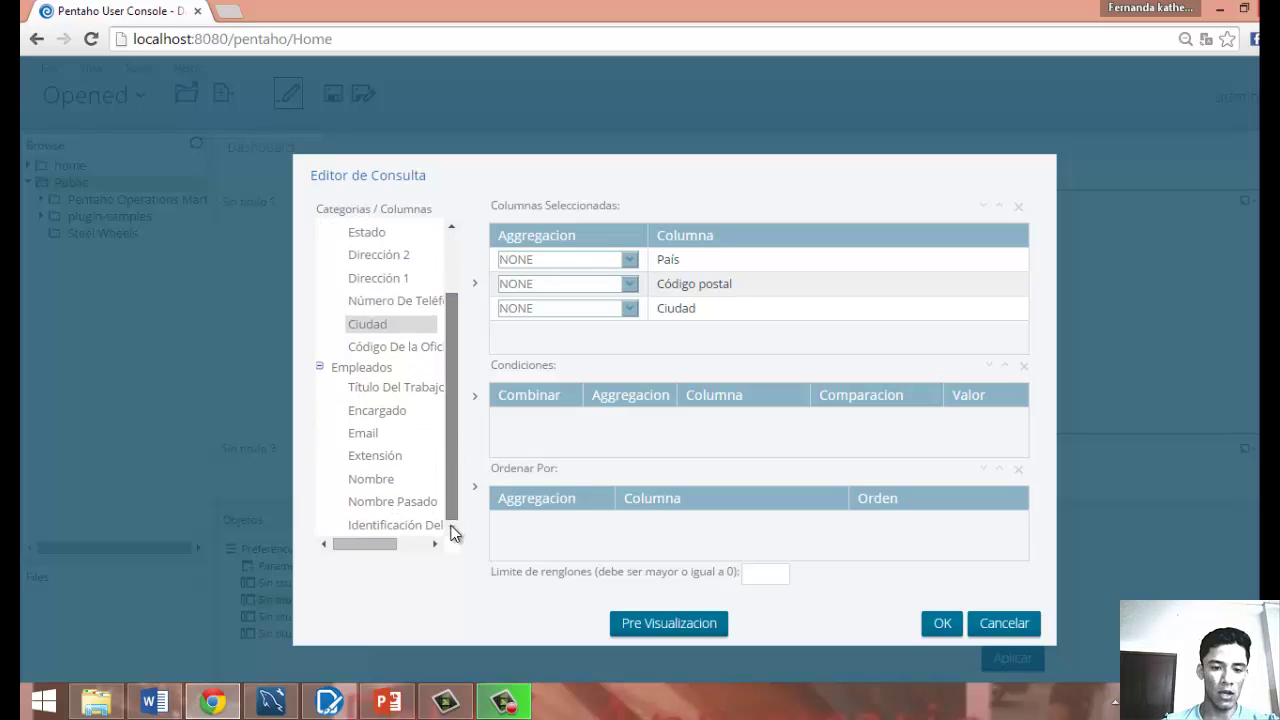
click(384, 484)
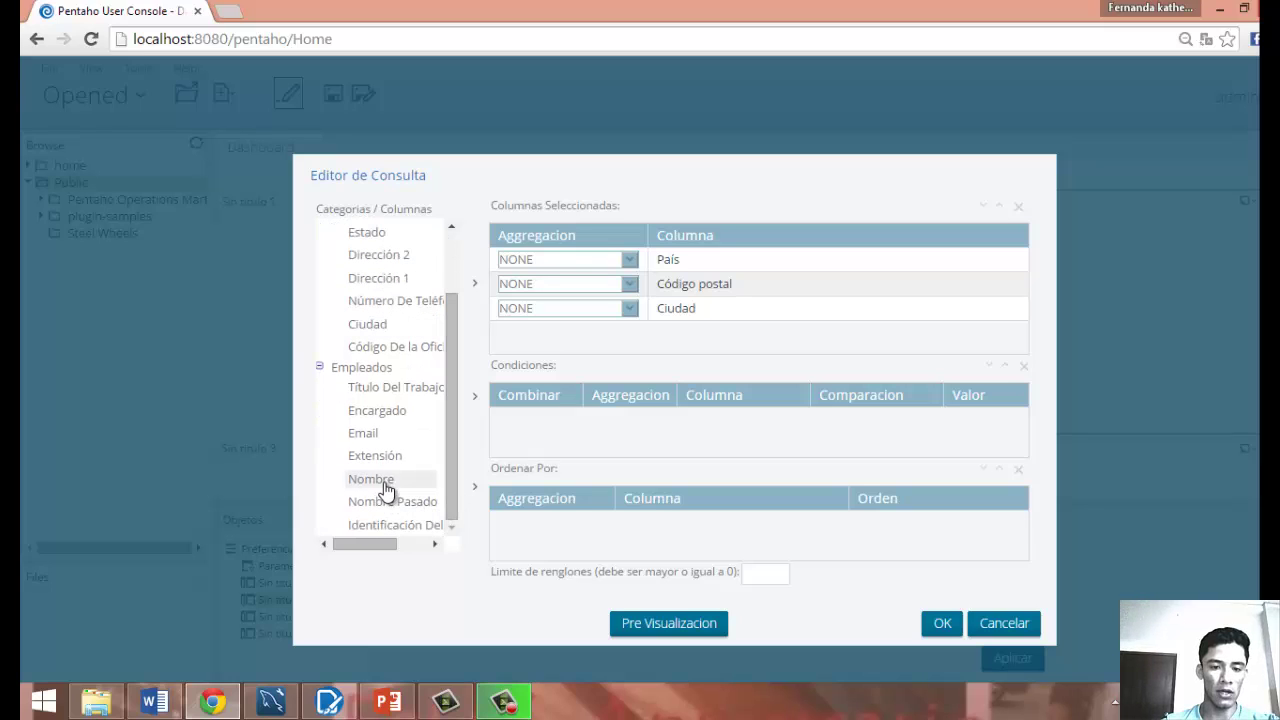
click(476, 285)
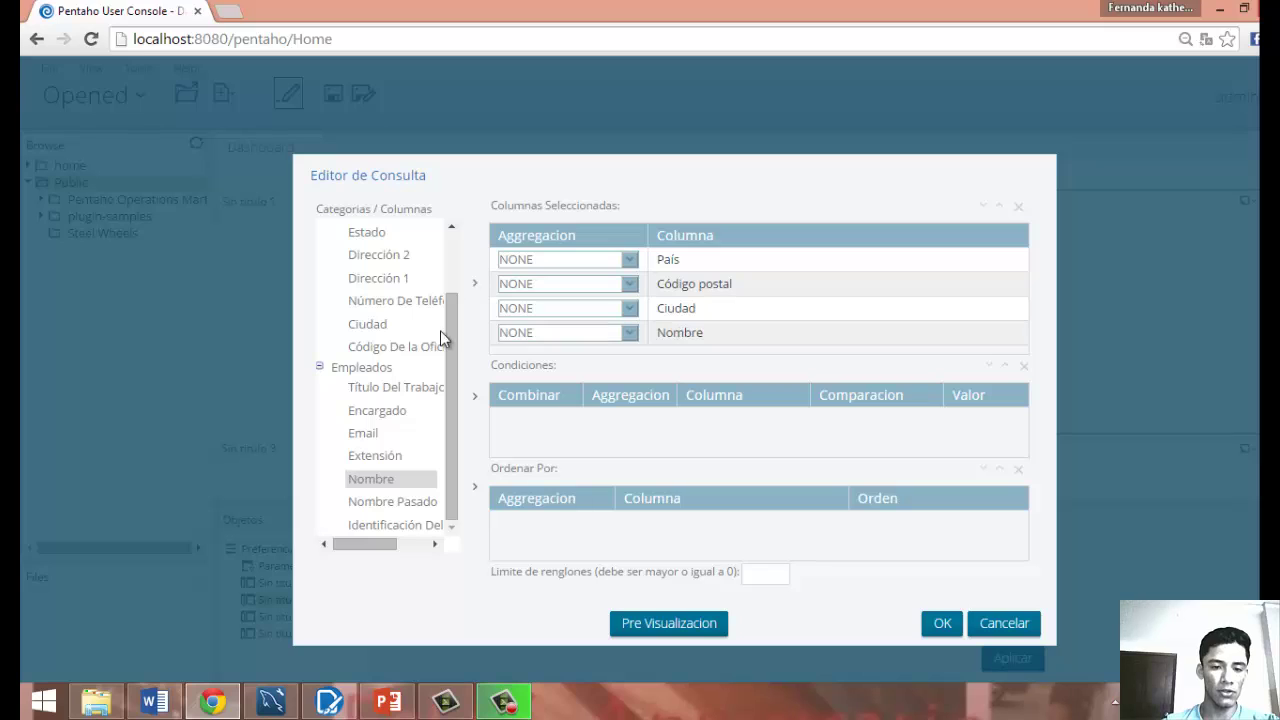
click(392, 412)
click(475, 285)
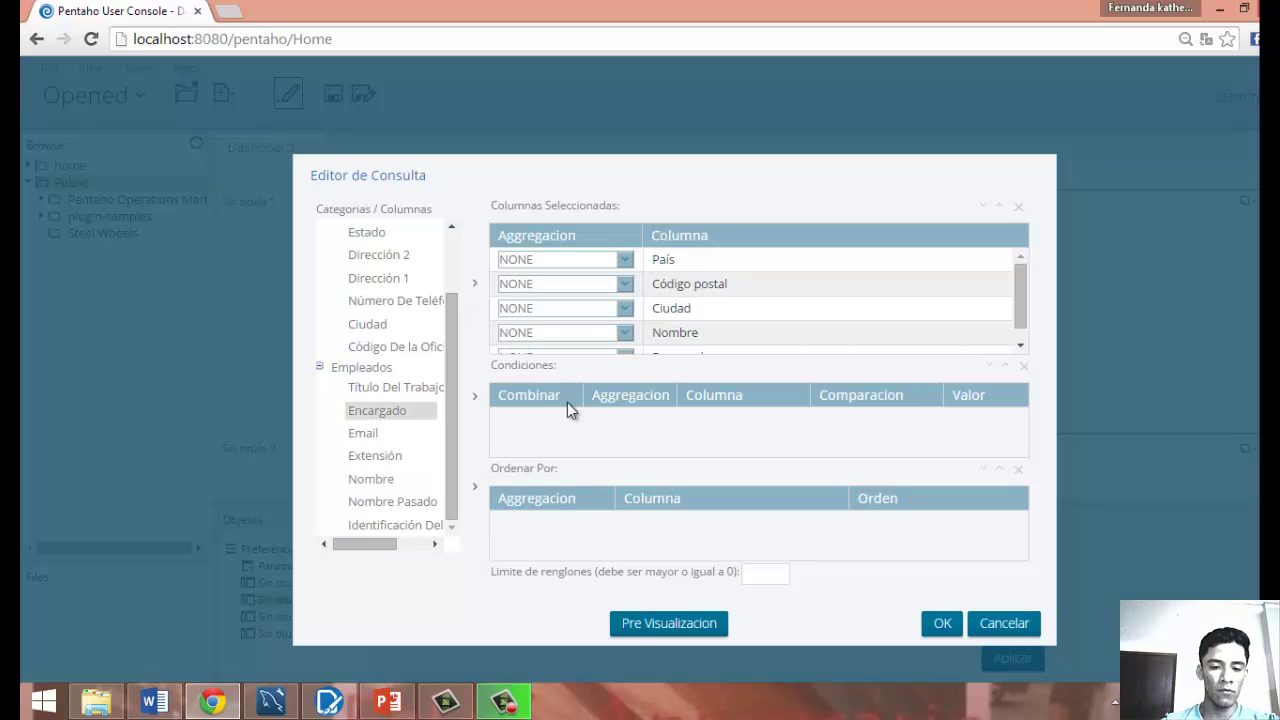
Preview the query's result rows, then close the preview.
click(684, 628)
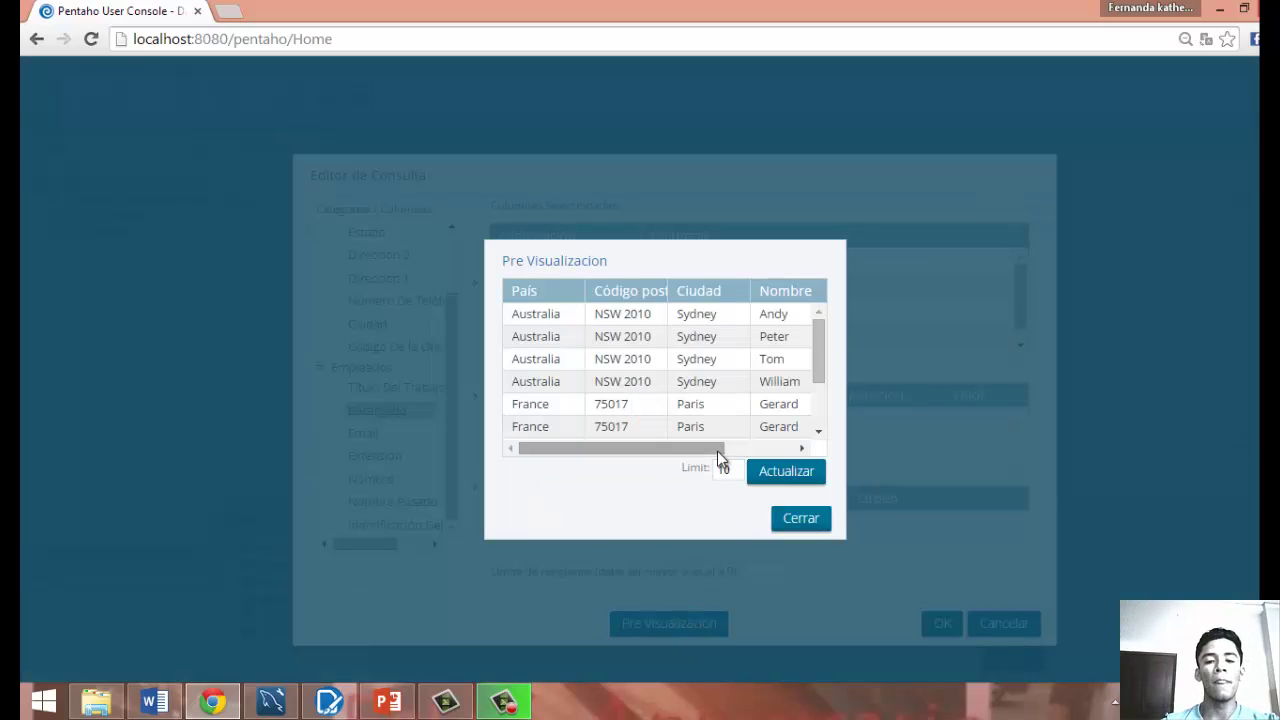
drag(719, 450, 600, 452)
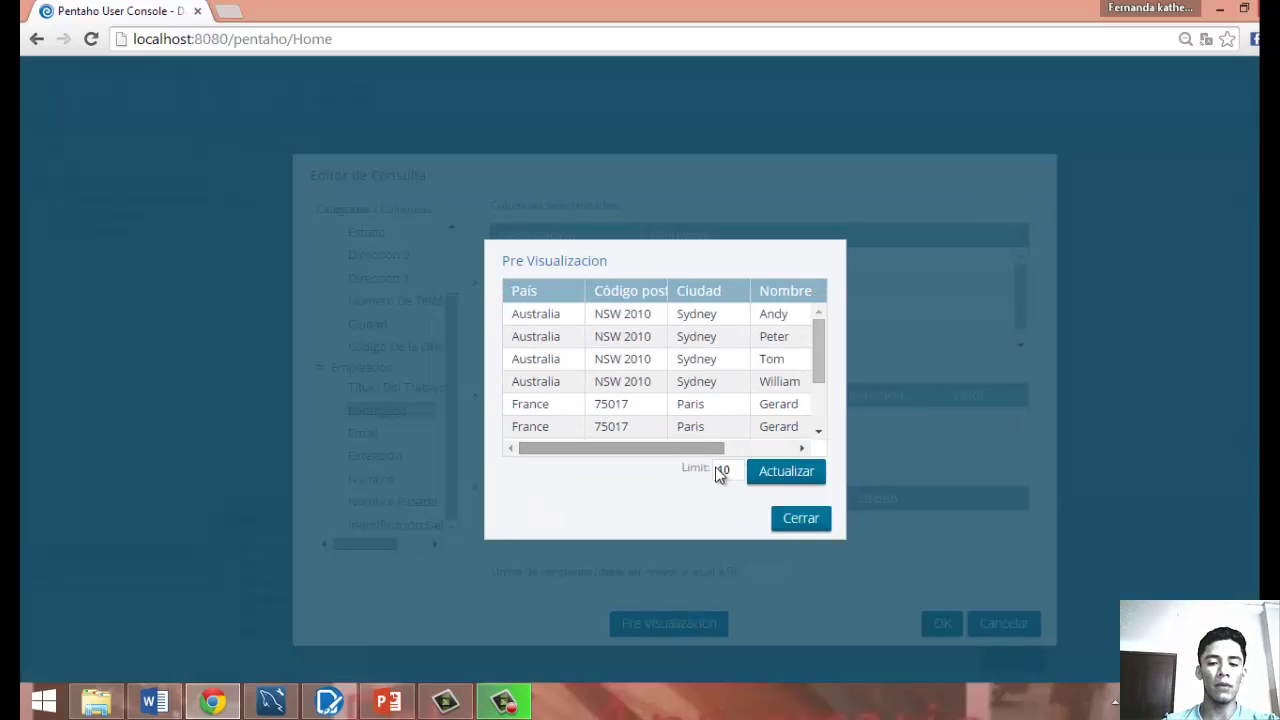
click(790, 520)
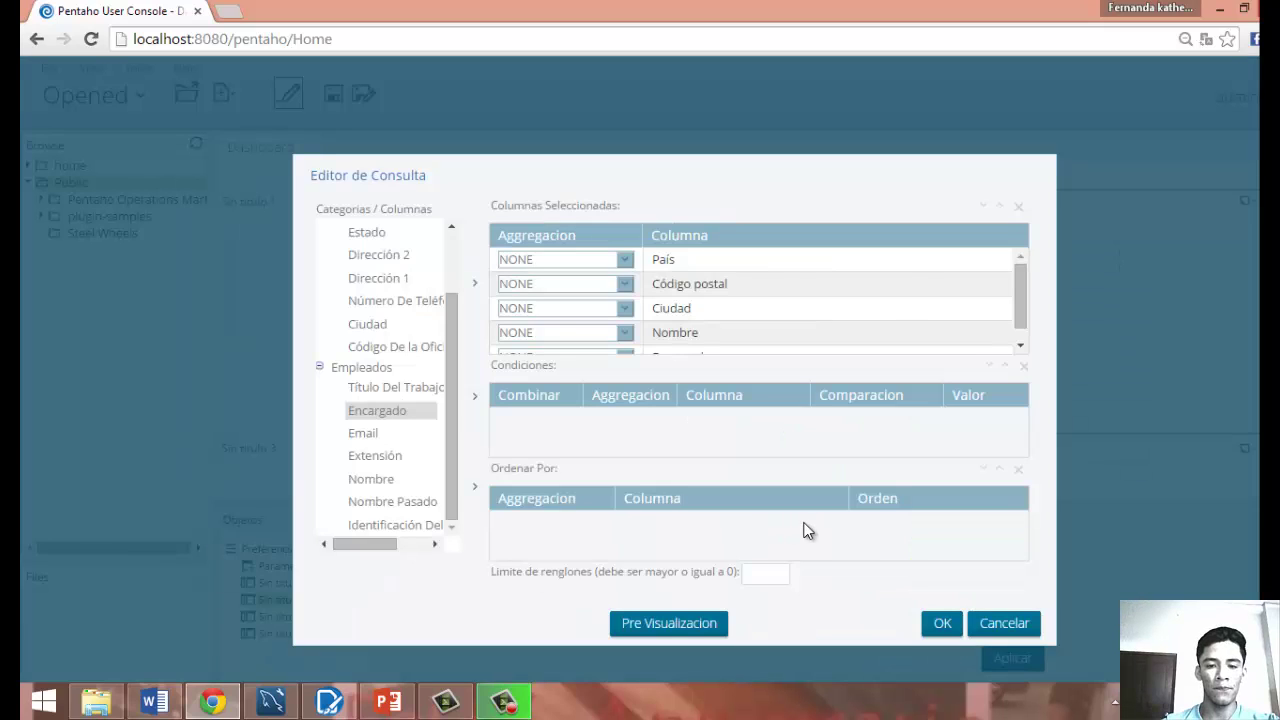
Accept the query and make the chart a Pie Chart with Nombre as series and Código postal as values.
click(940, 624)
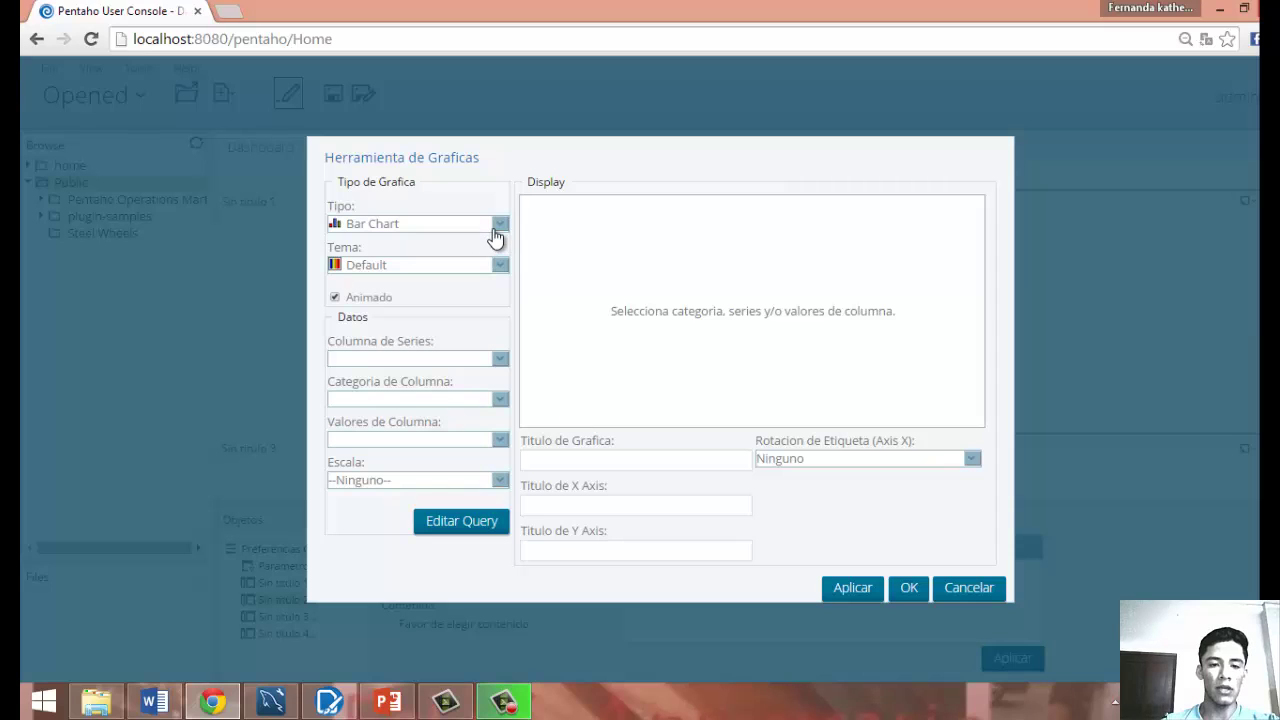
click(497, 224)
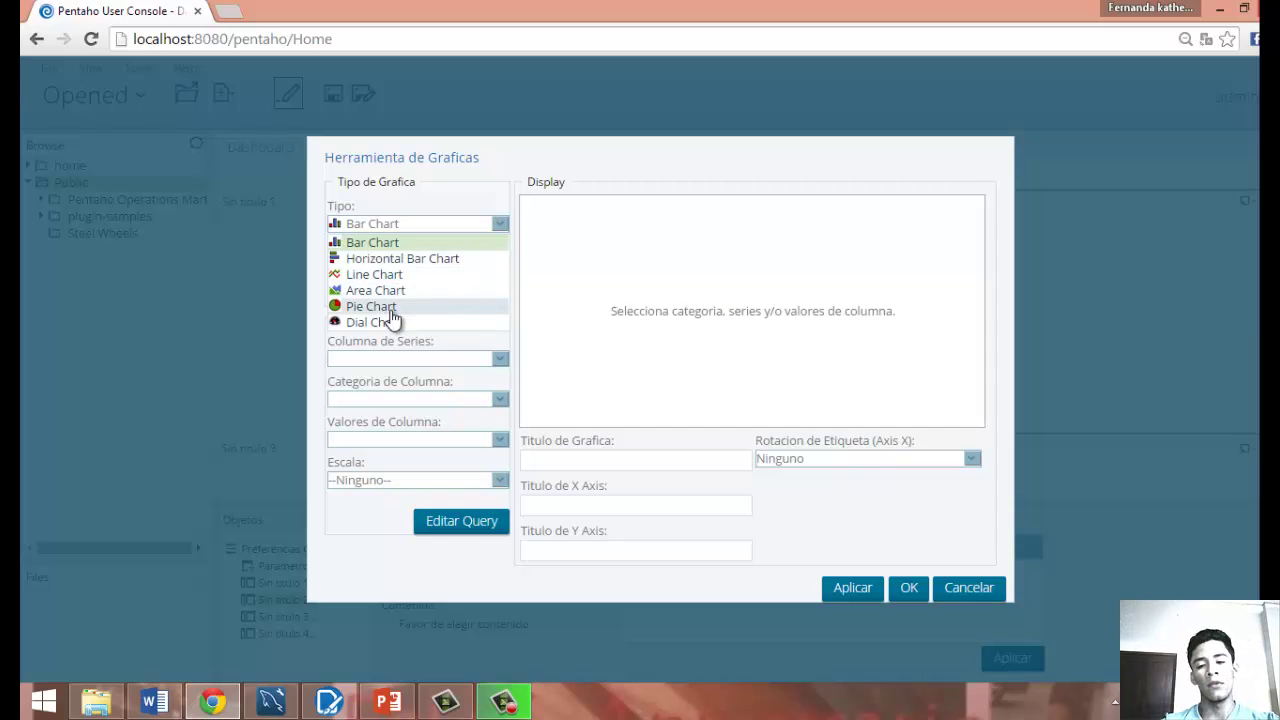
click(391, 312)
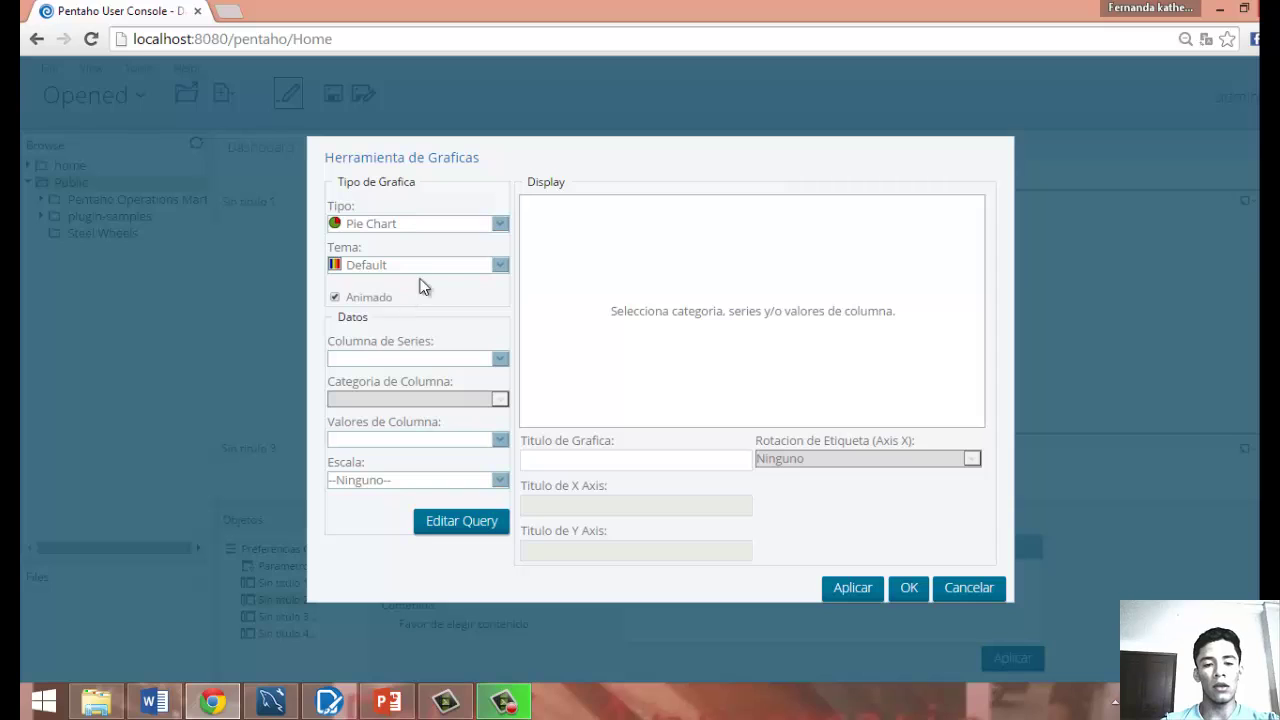
click(500, 361)
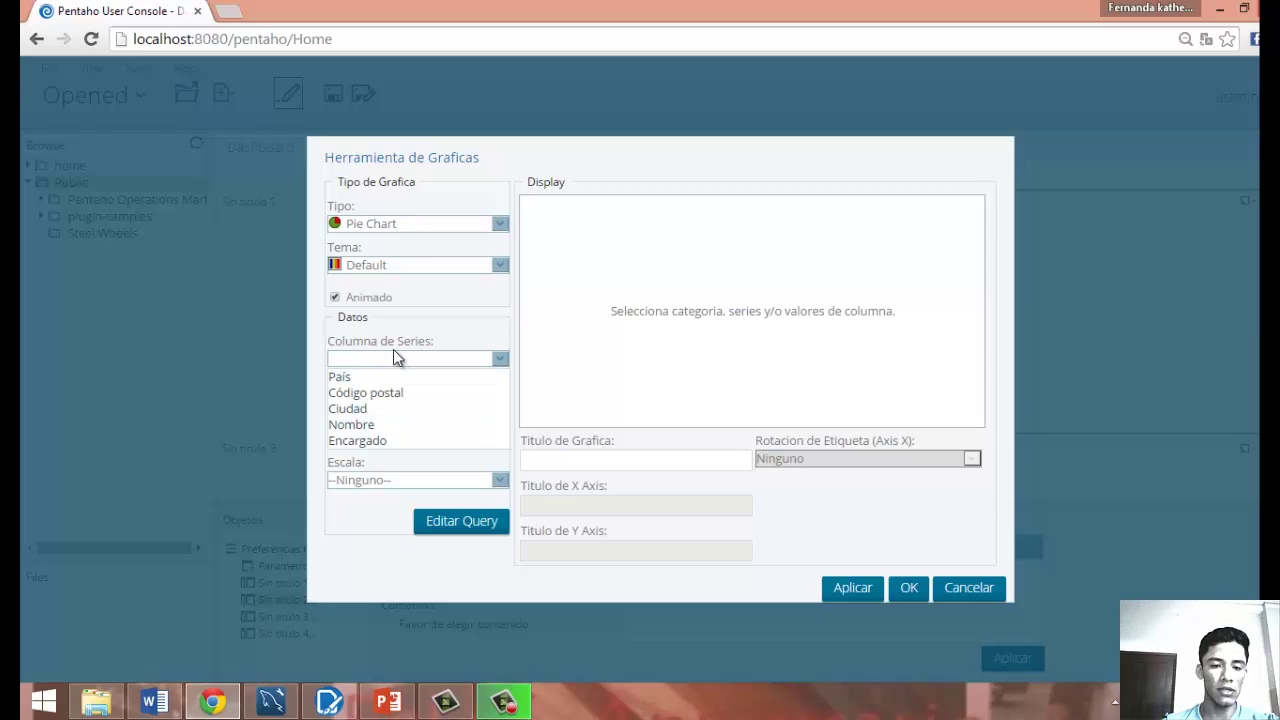
click(389, 424)
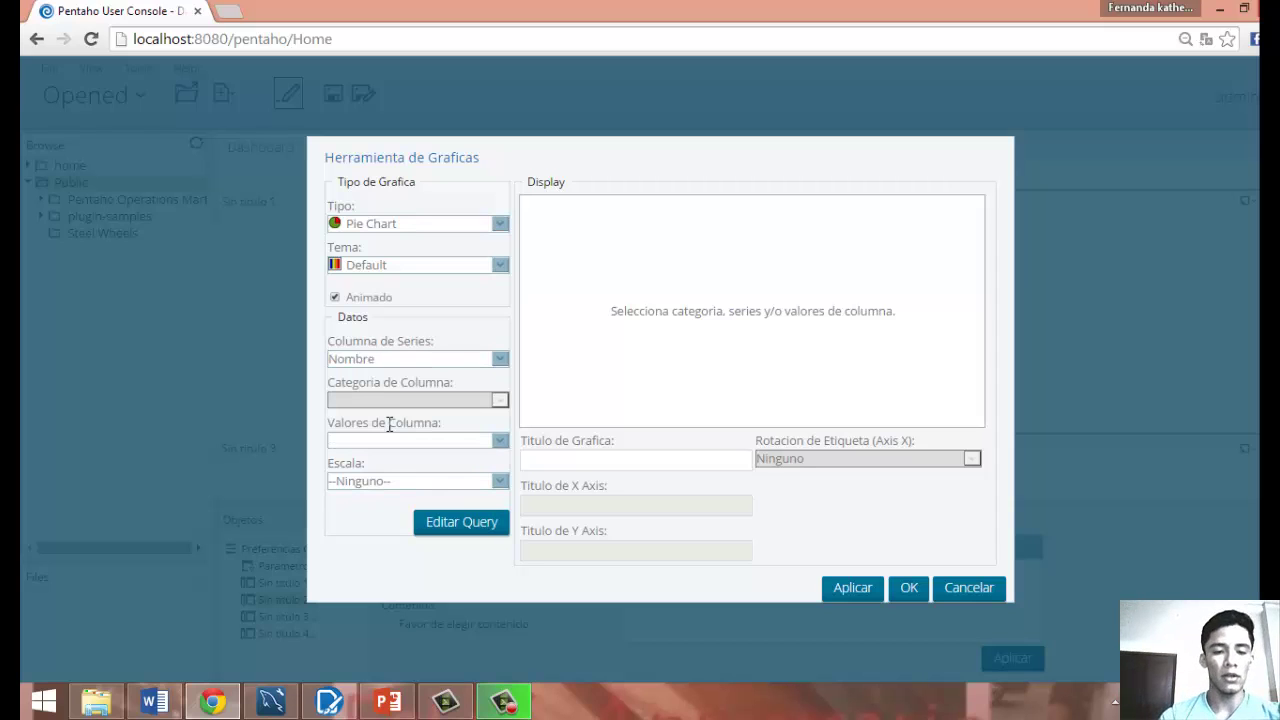
click(497, 441)
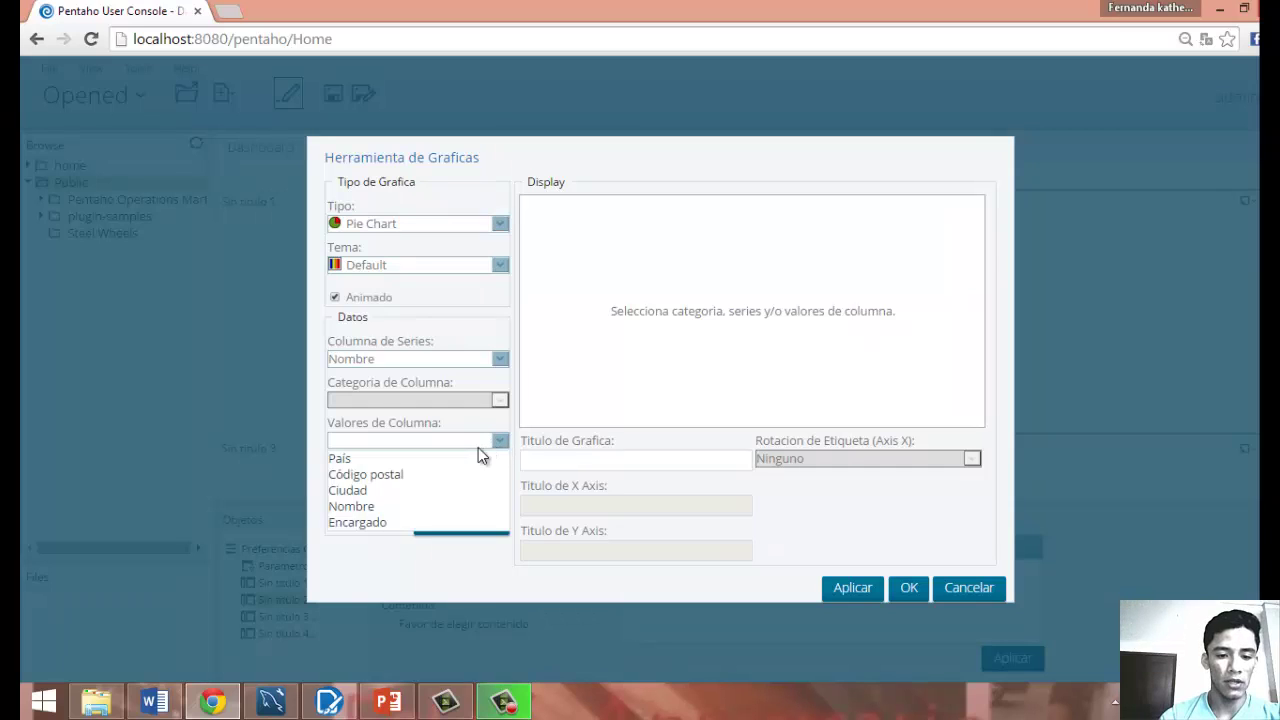
click(447, 476)
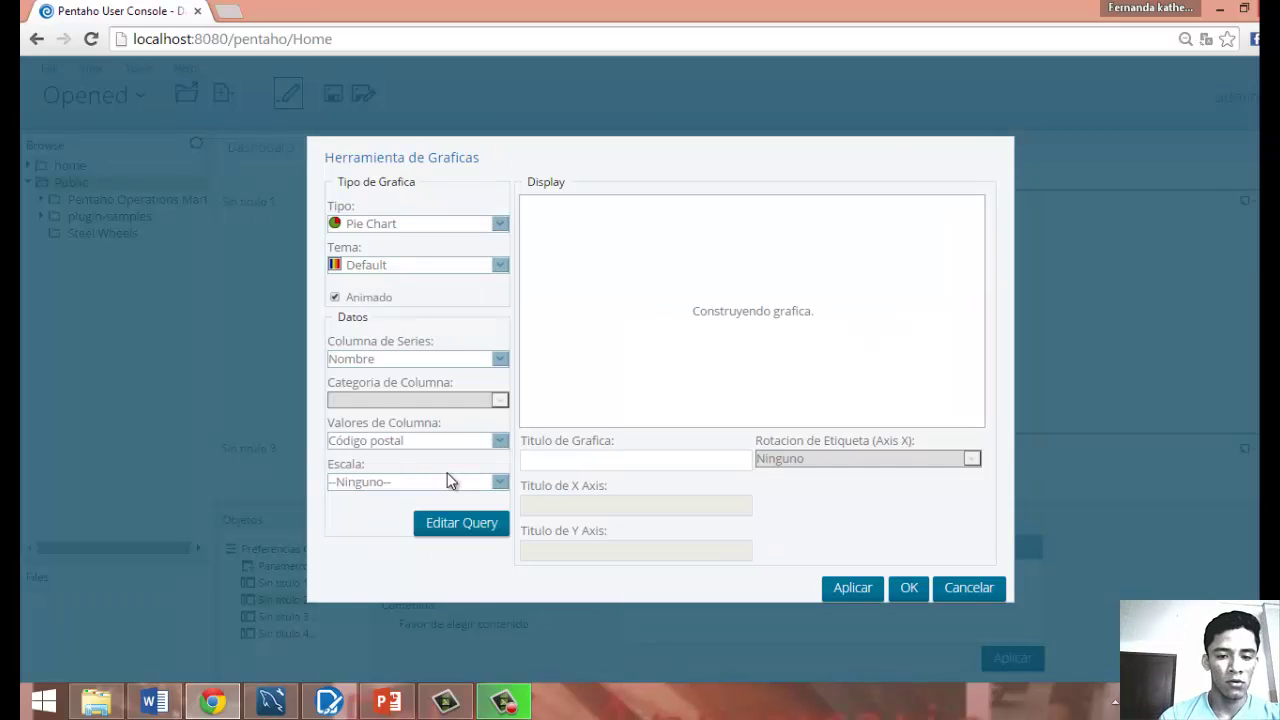
Change the chart's value column to Encargado, briefly trying País first.
click(493, 444)
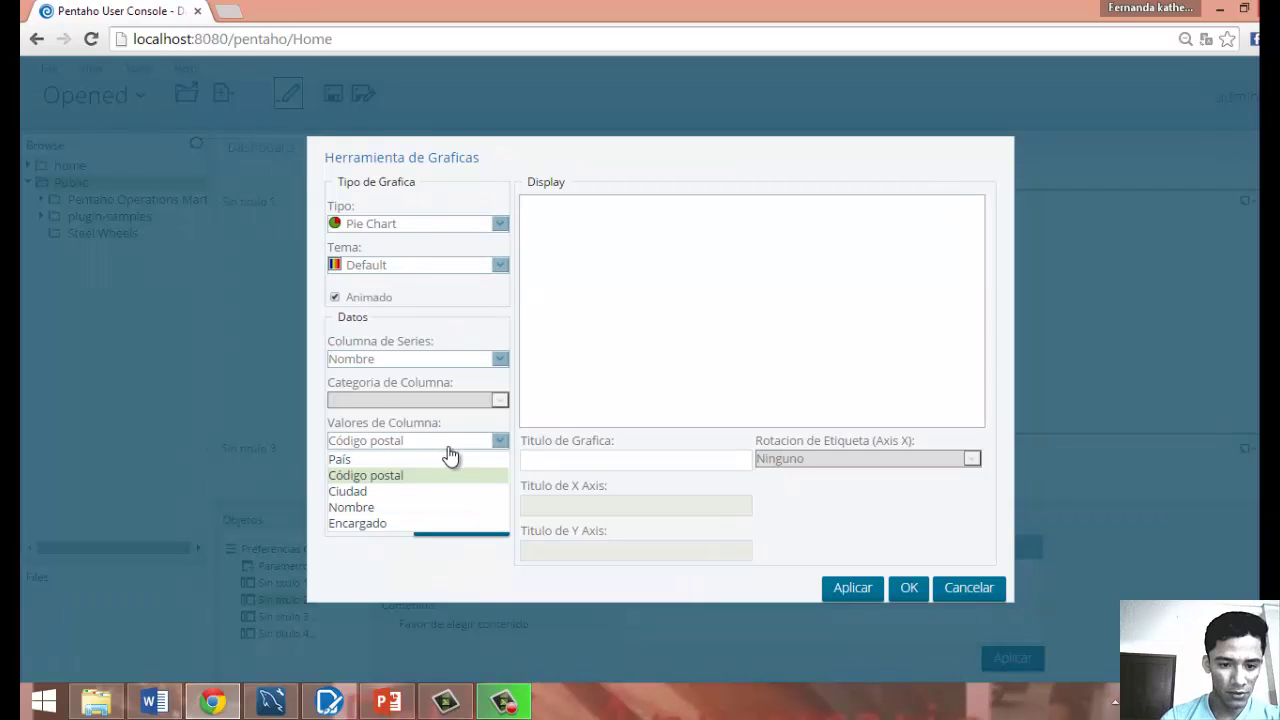
click(391, 459)
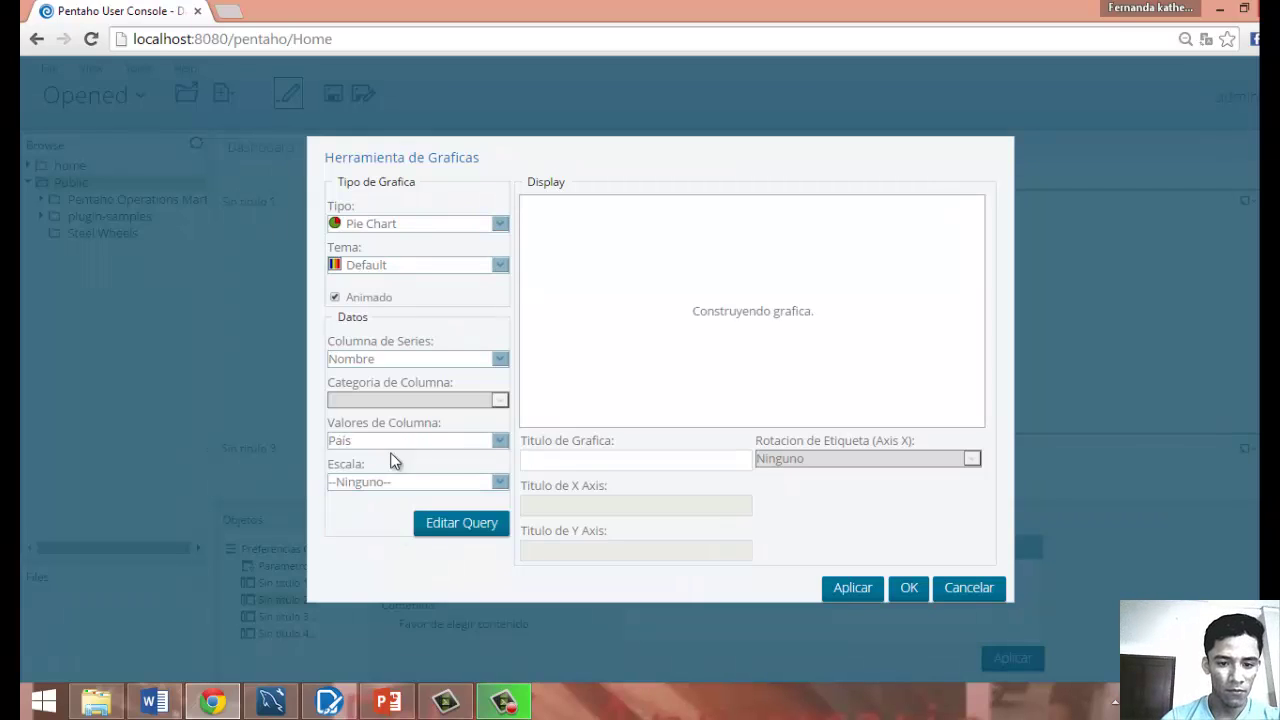
click(480, 445)
click(409, 523)
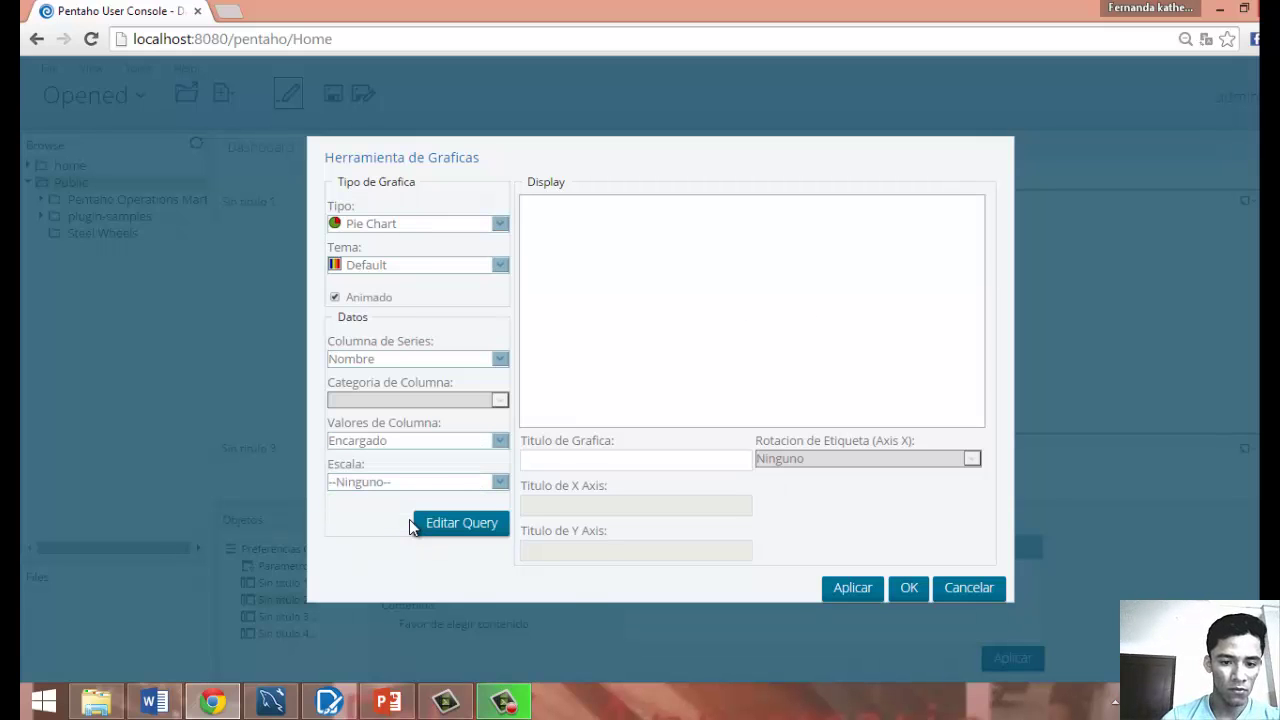
click(497, 446)
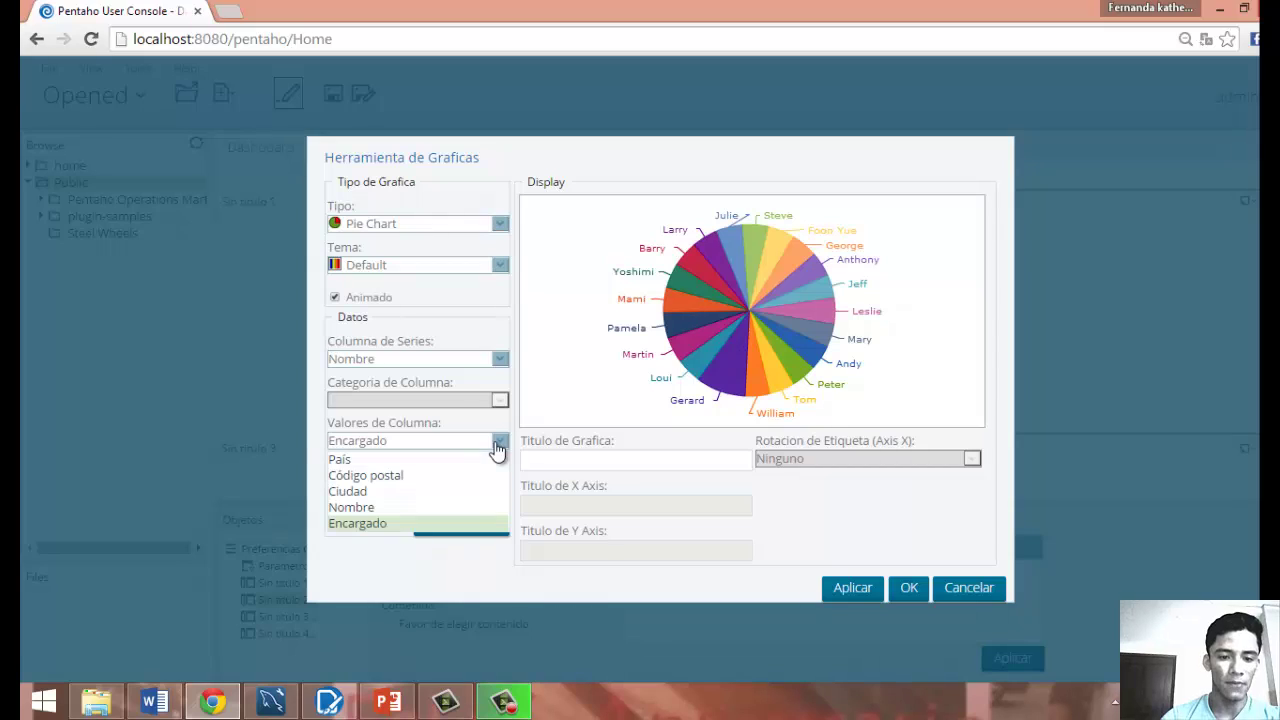
click(569, 402)
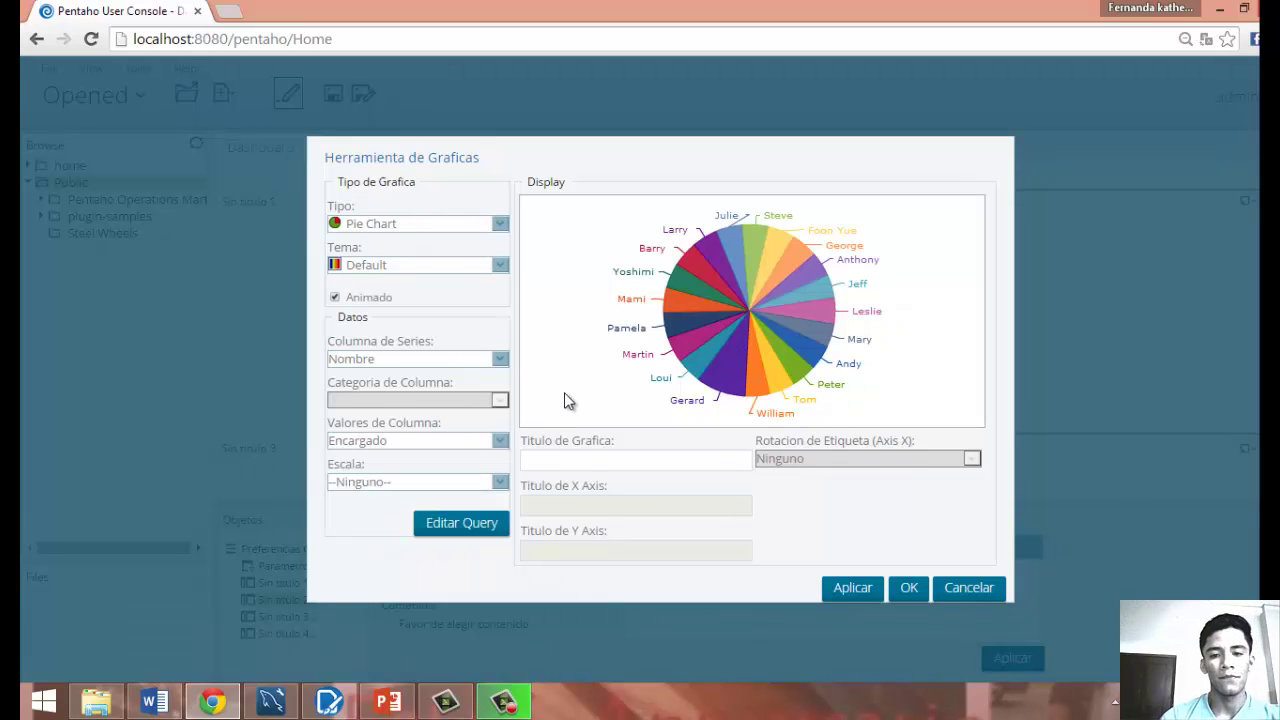
mouse_move(665, 285)
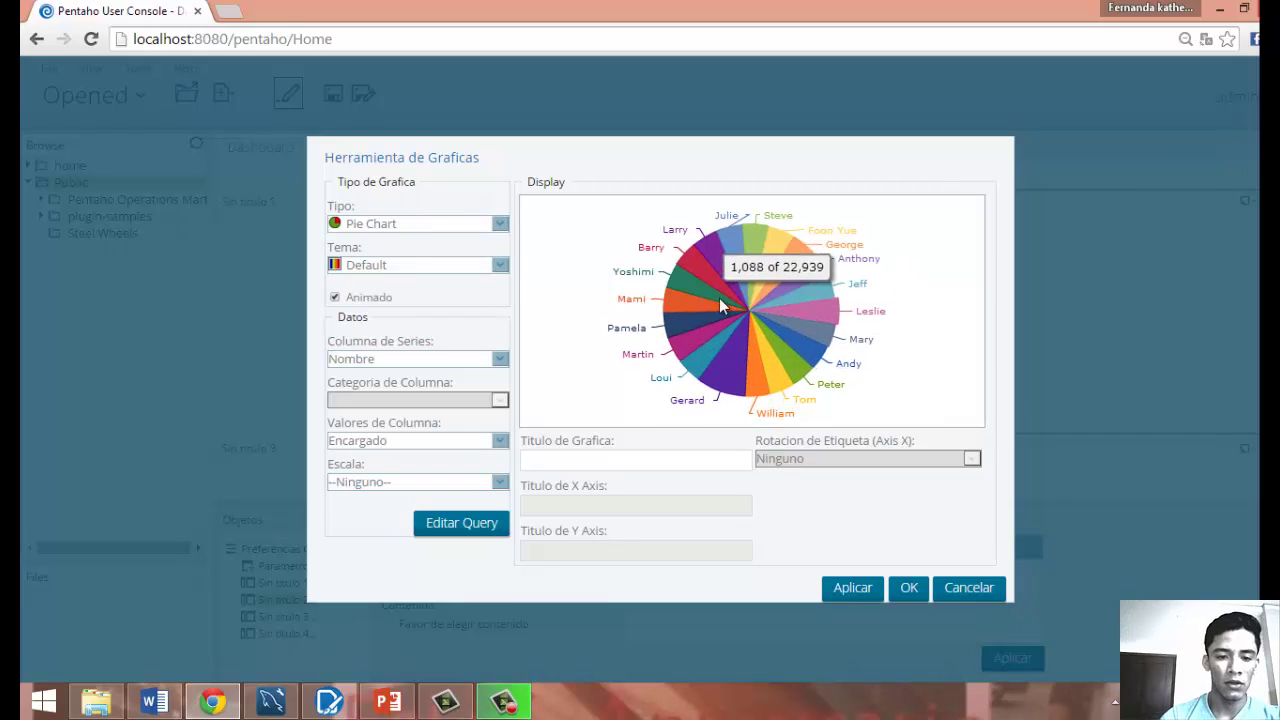
click(502, 443)
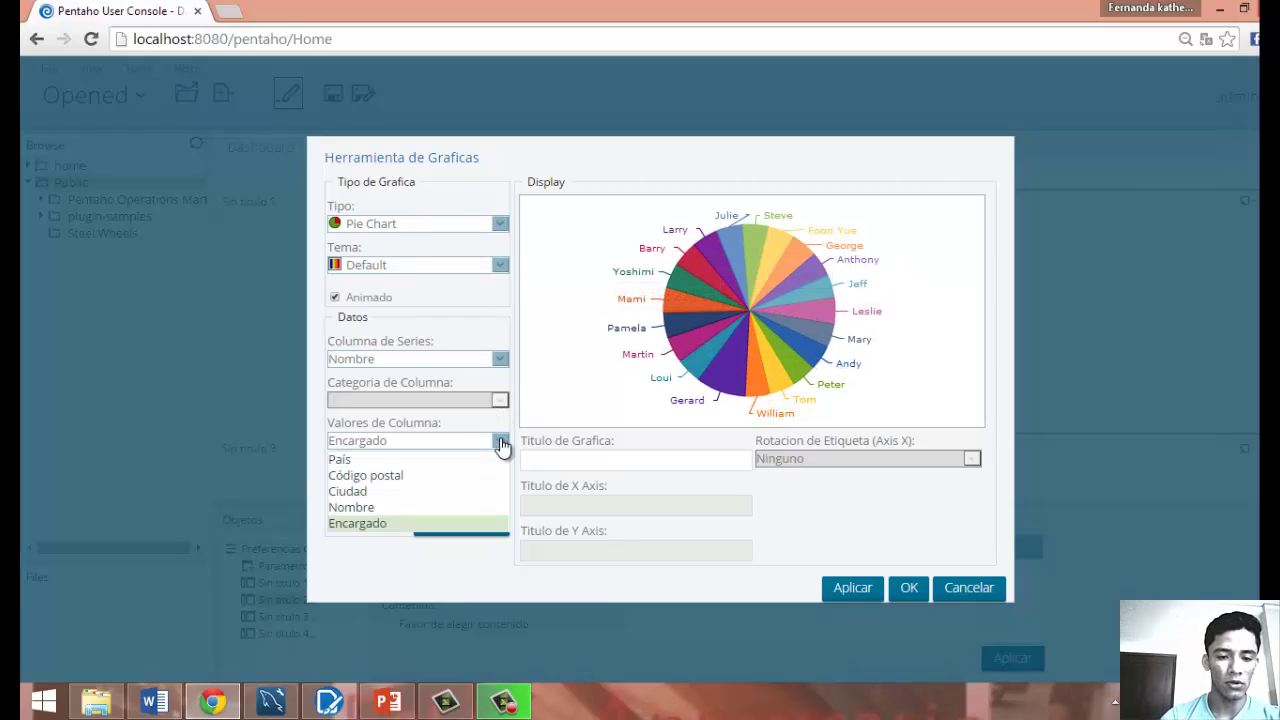
click(502, 443)
click(502, 443)
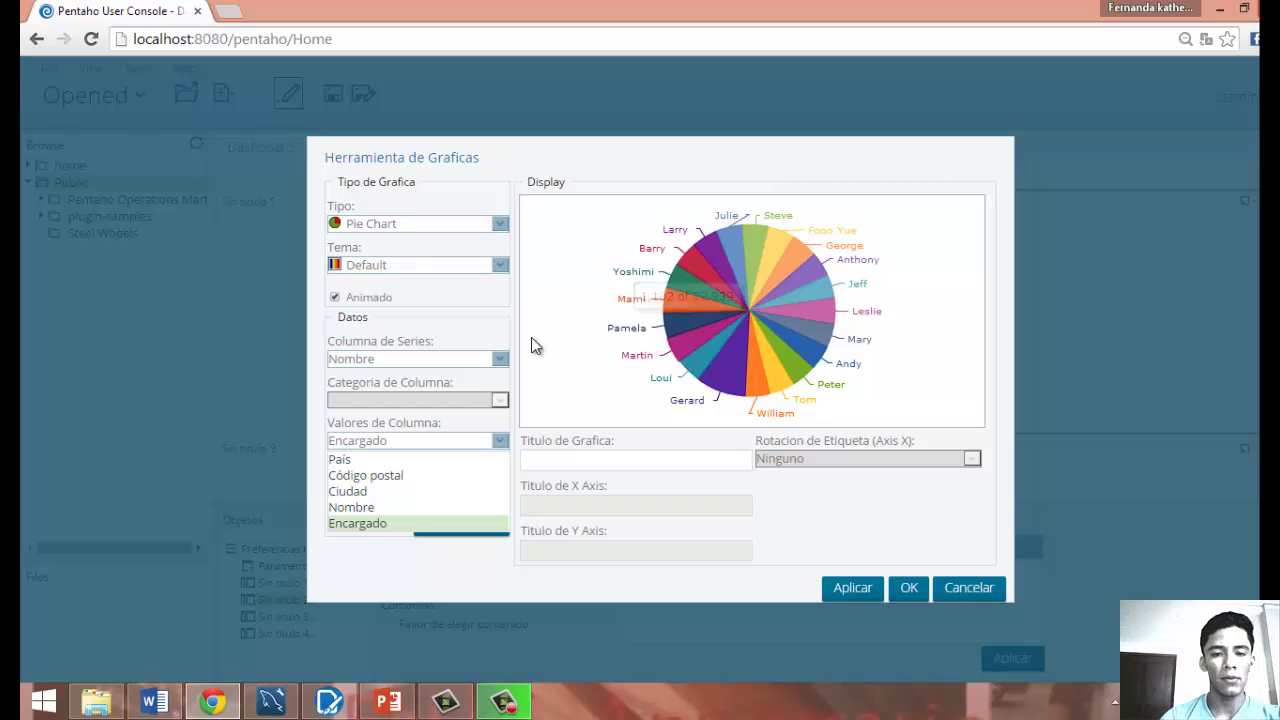
Try a Horizontal Bar Chart, then switch back to Pie Chart with Nombre as series.
click(498, 226)
click(498, 226)
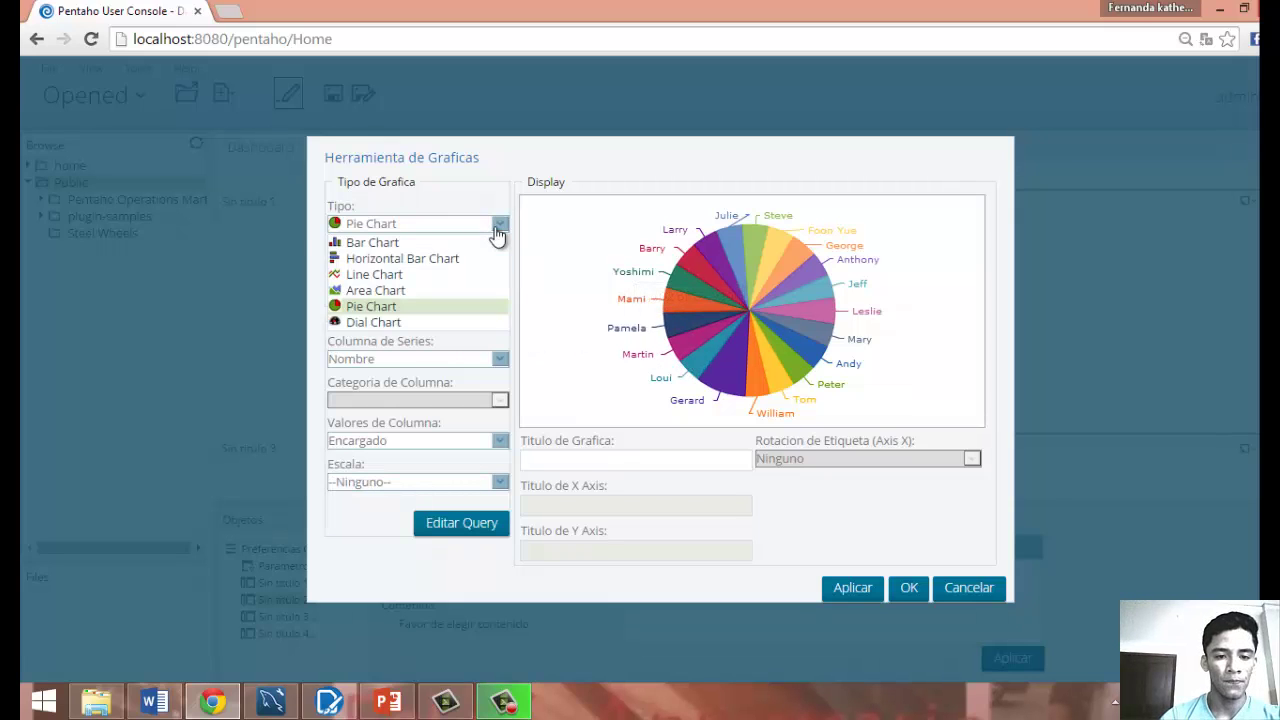
click(424, 258)
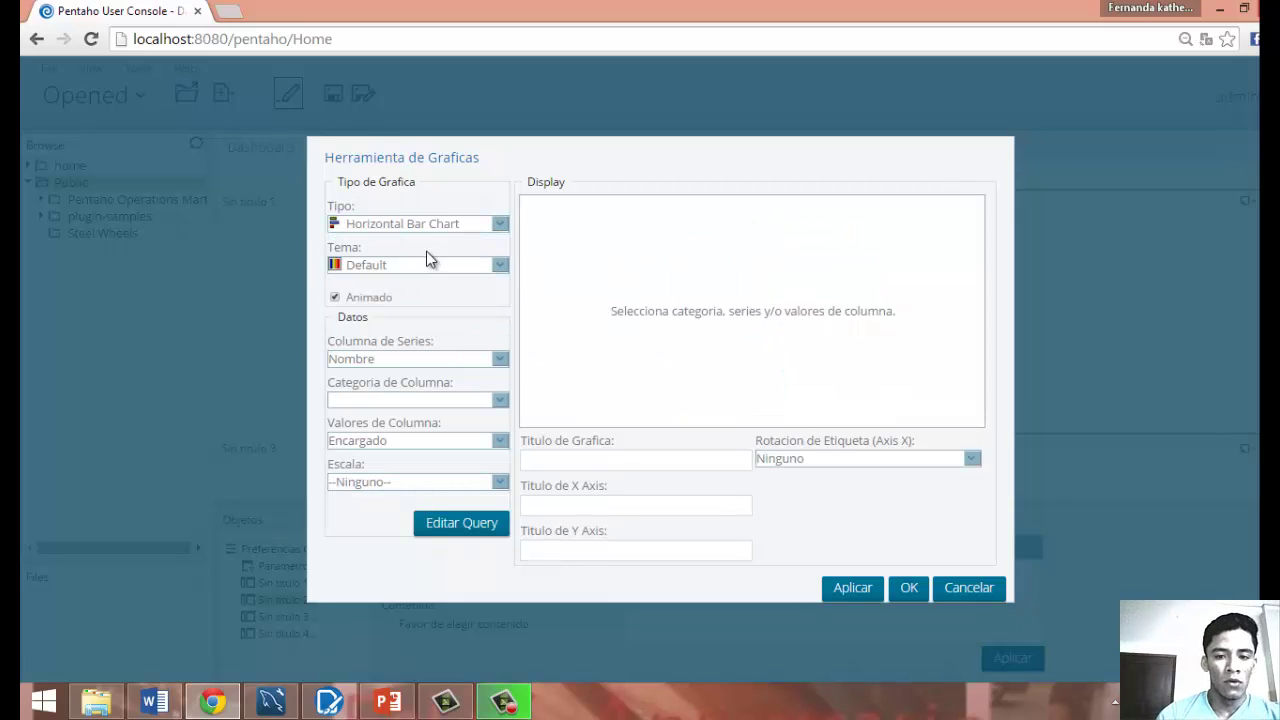
click(499, 226)
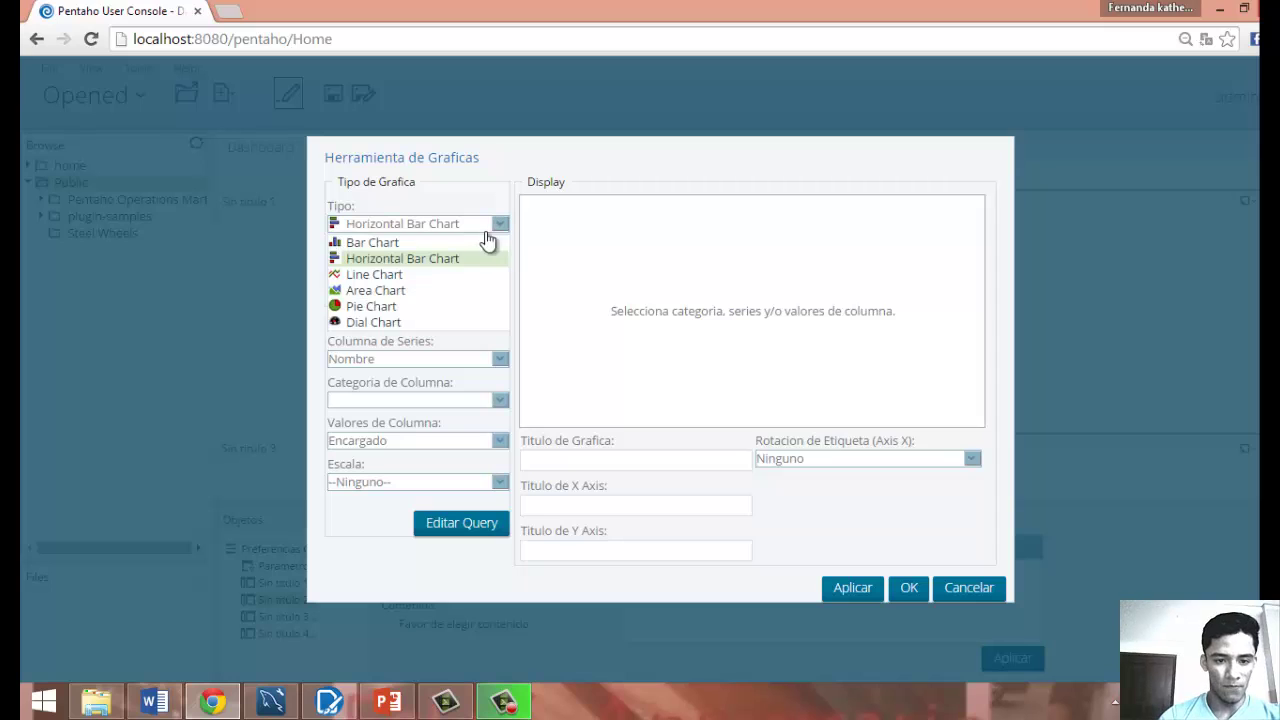
click(422, 306)
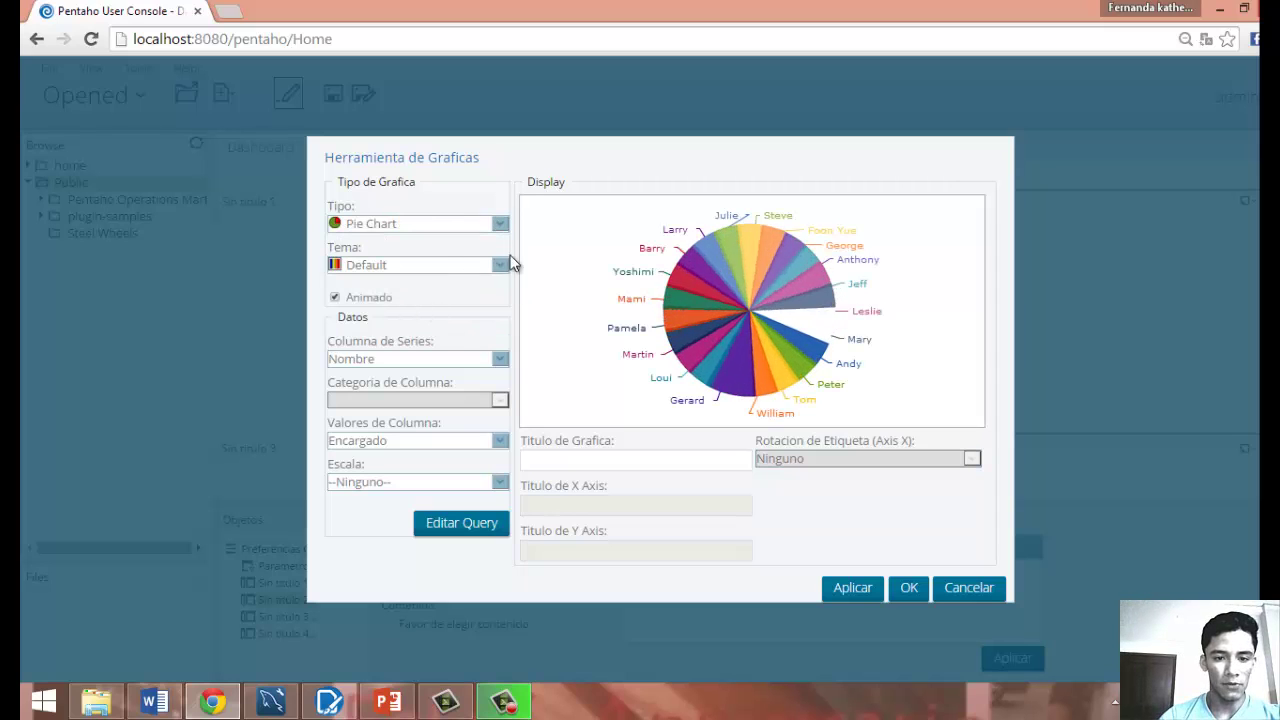
click(501, 359)
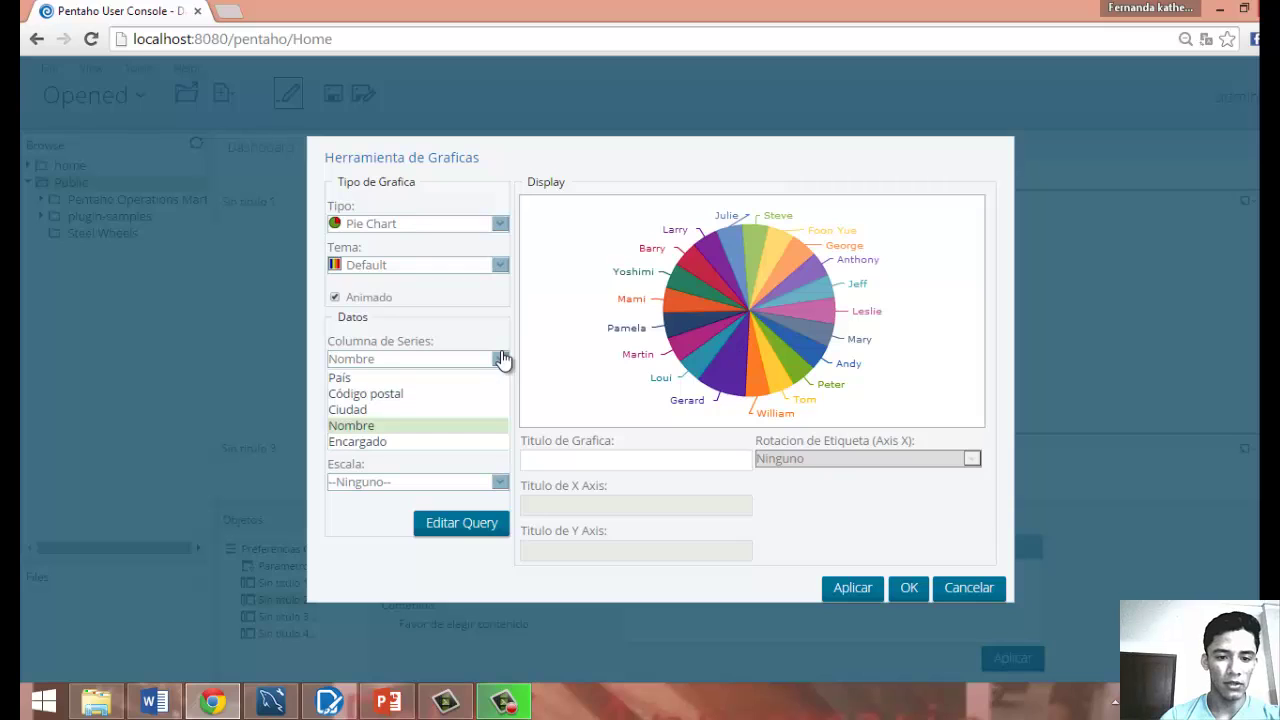
click(500, 359)
click(500, 359)
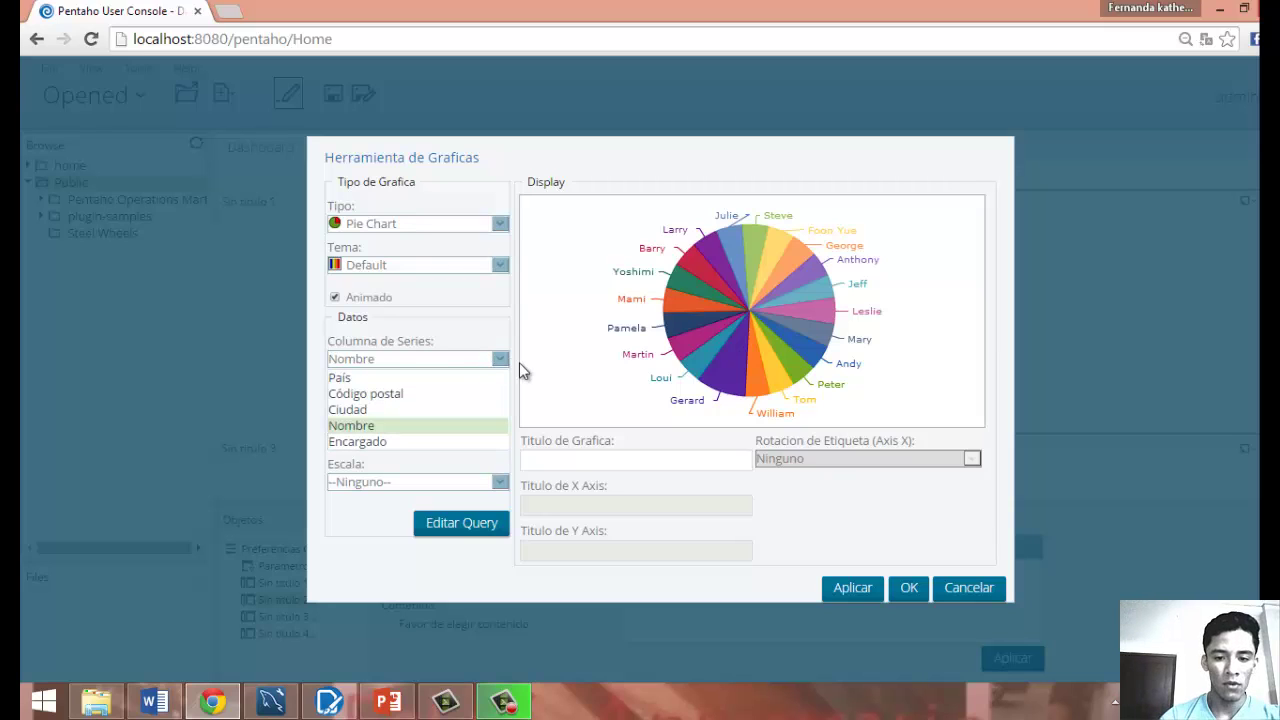
Confirm the pie chart so it appears in panel Sin titulo 2.
click(912, 592)
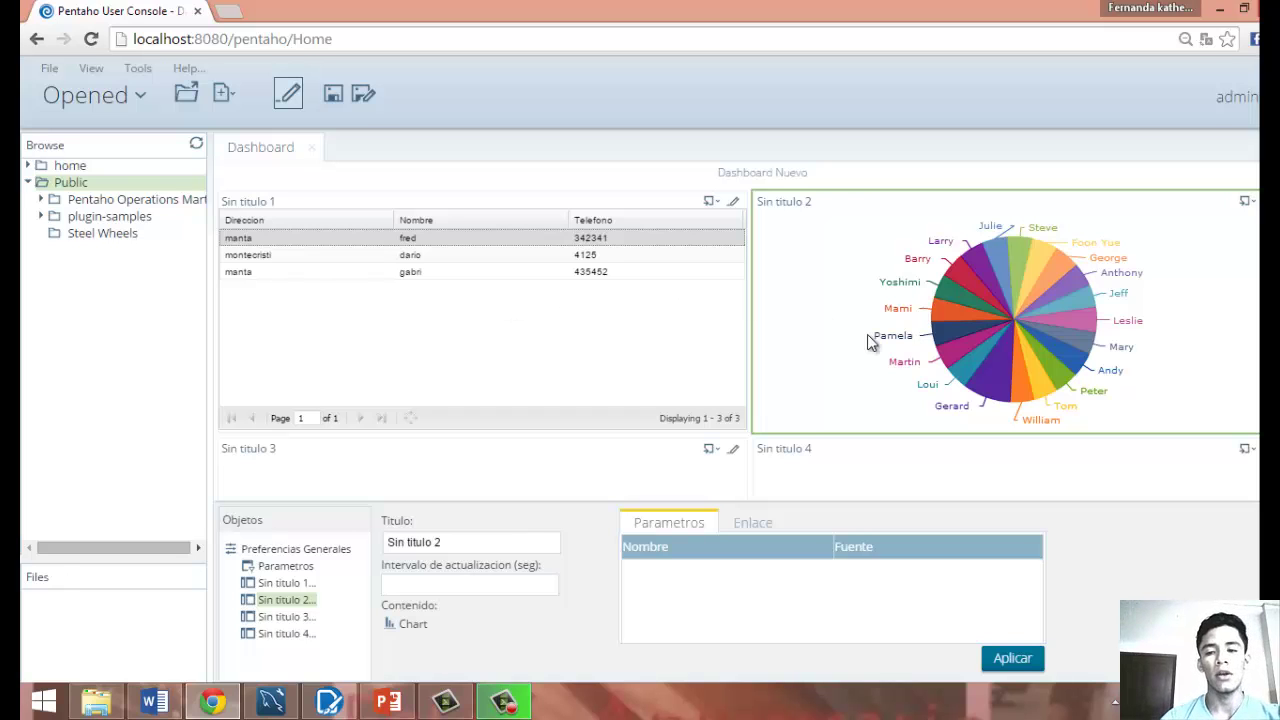
mouse_move(996, 378)
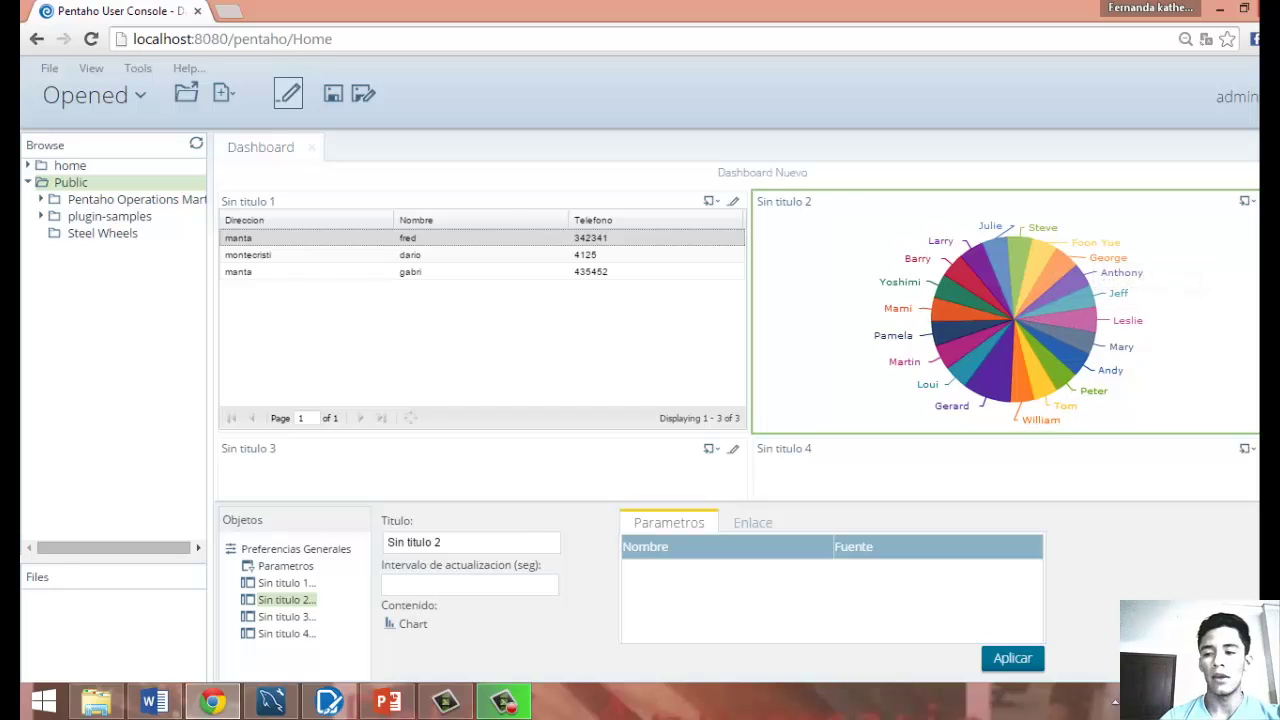
key(ctrl+a)
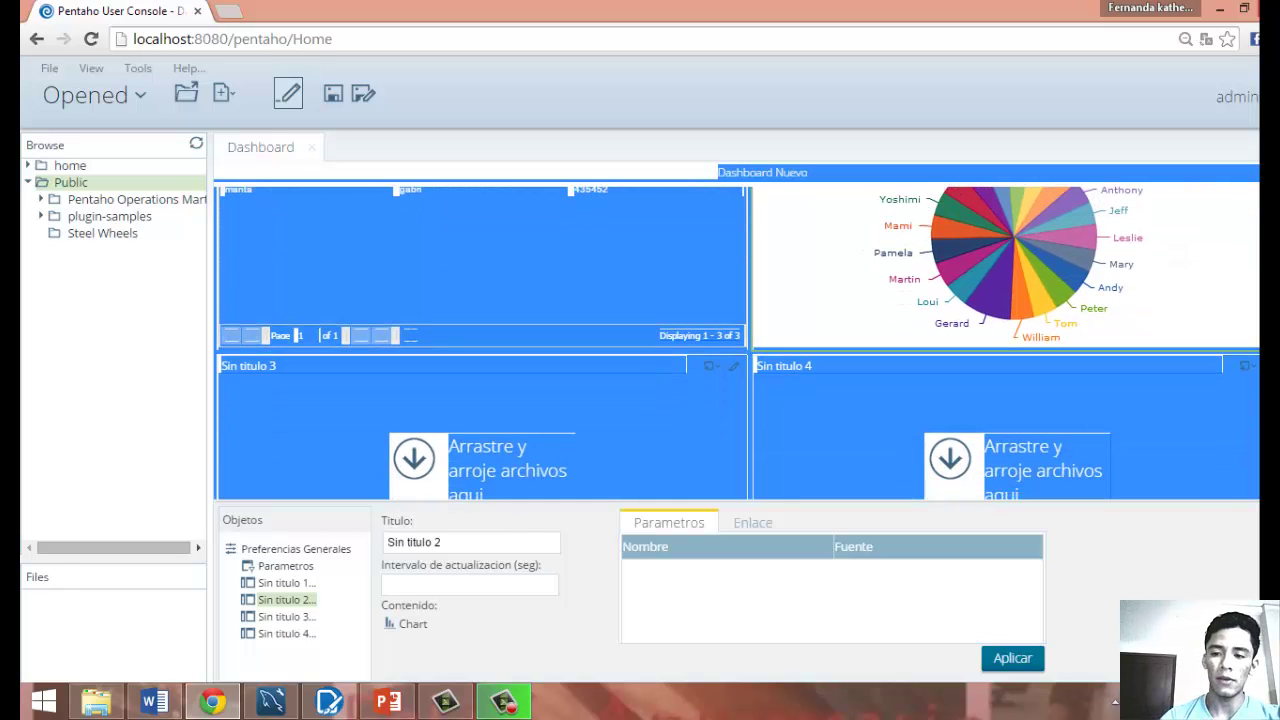
click(1250, 338)
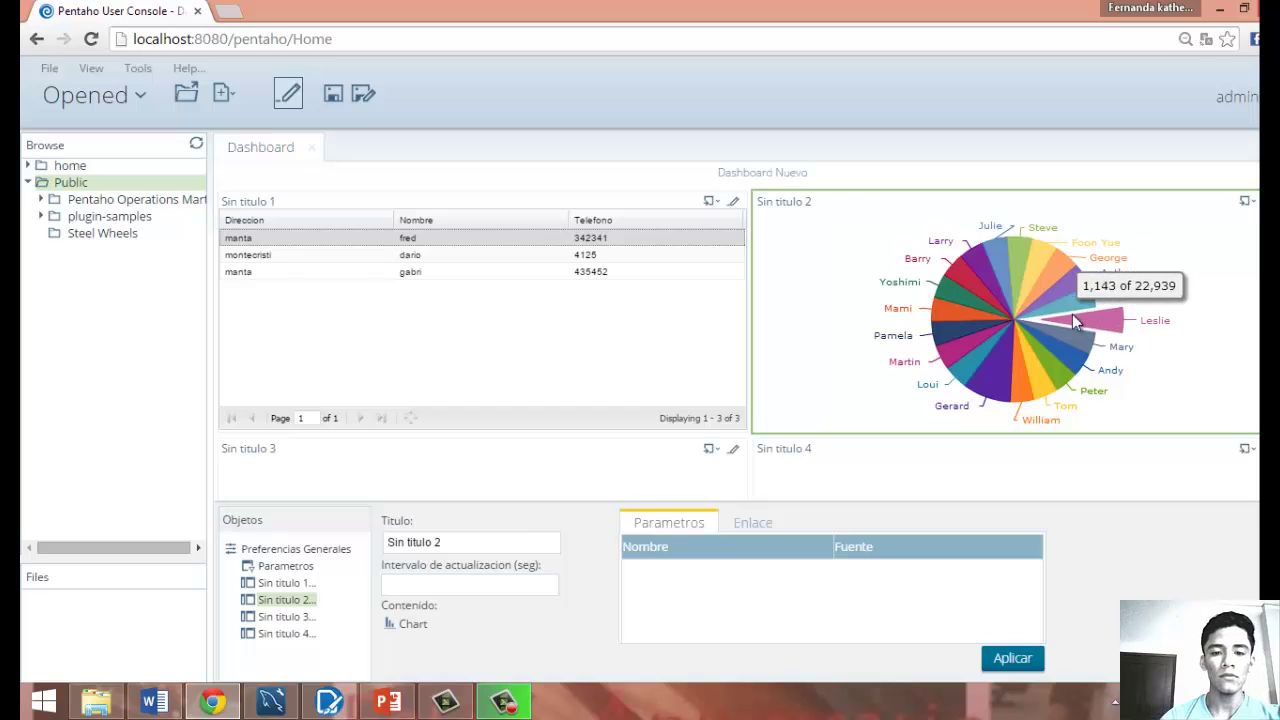
Select the first, second and third client rows in the Sin titulo 1 table to check the dashboard.
click(709, 266)
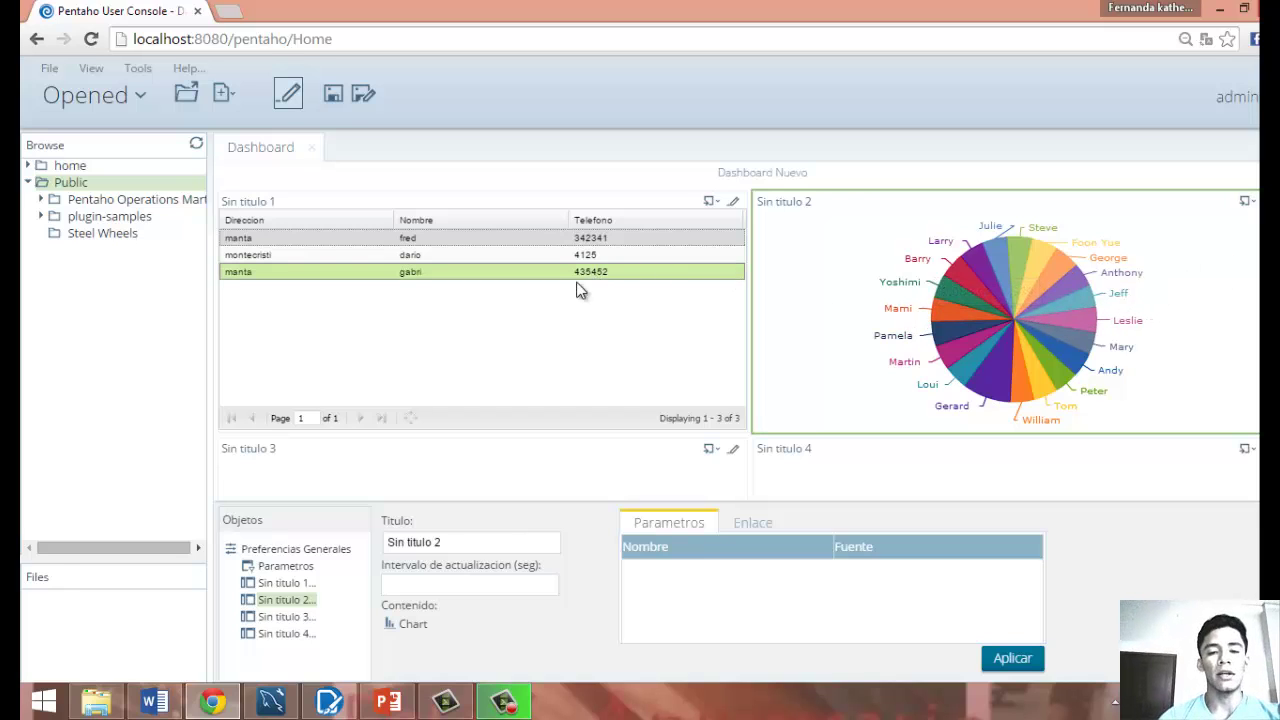
click(505, 275)
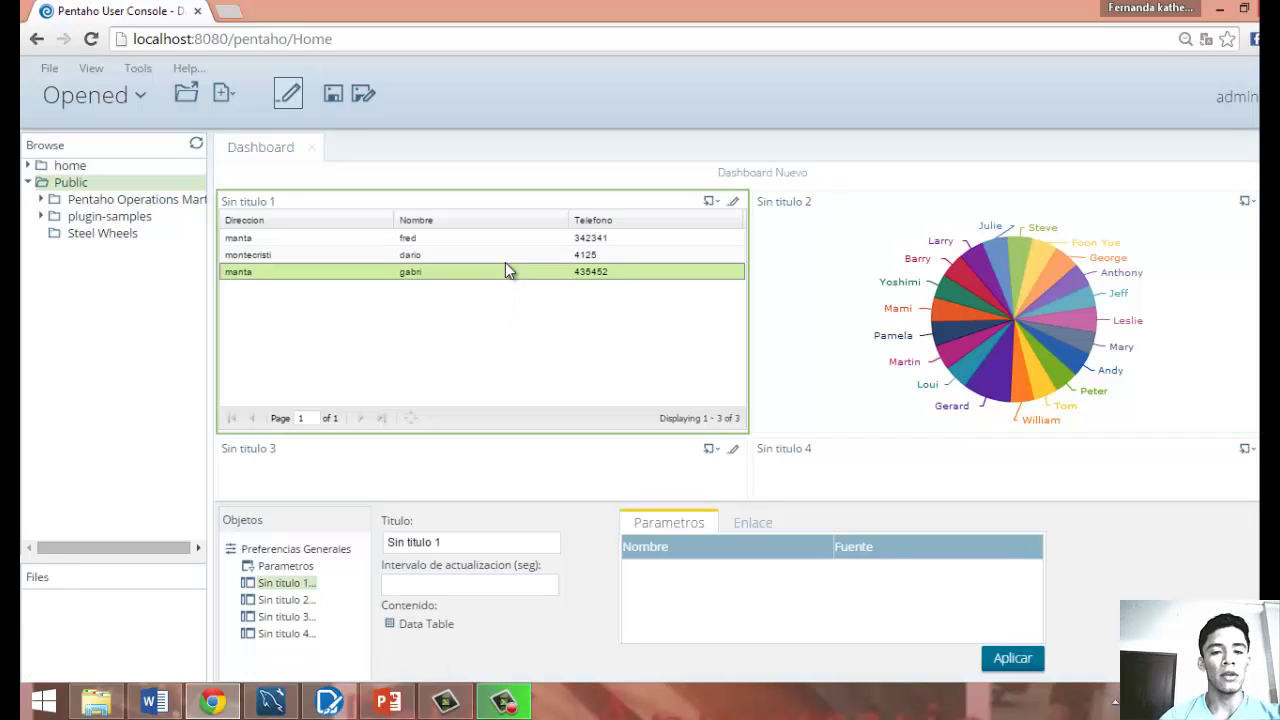
click(506, 260)
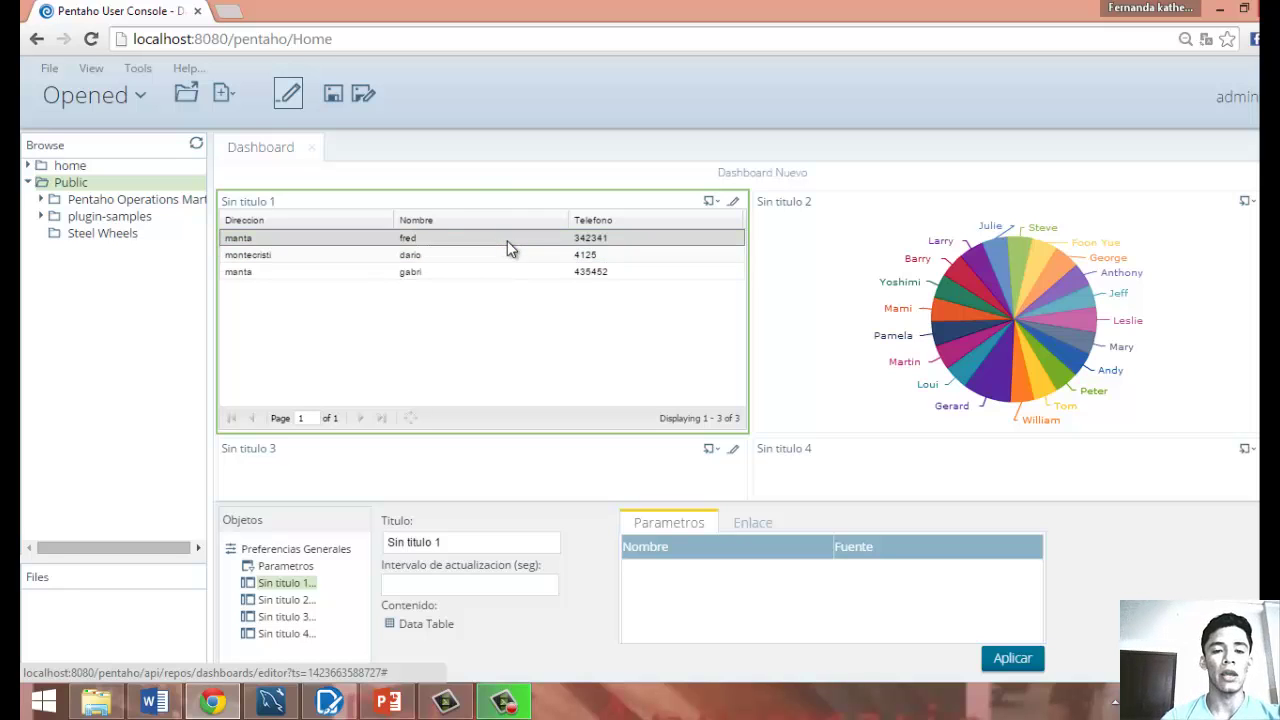
click(500, 271)
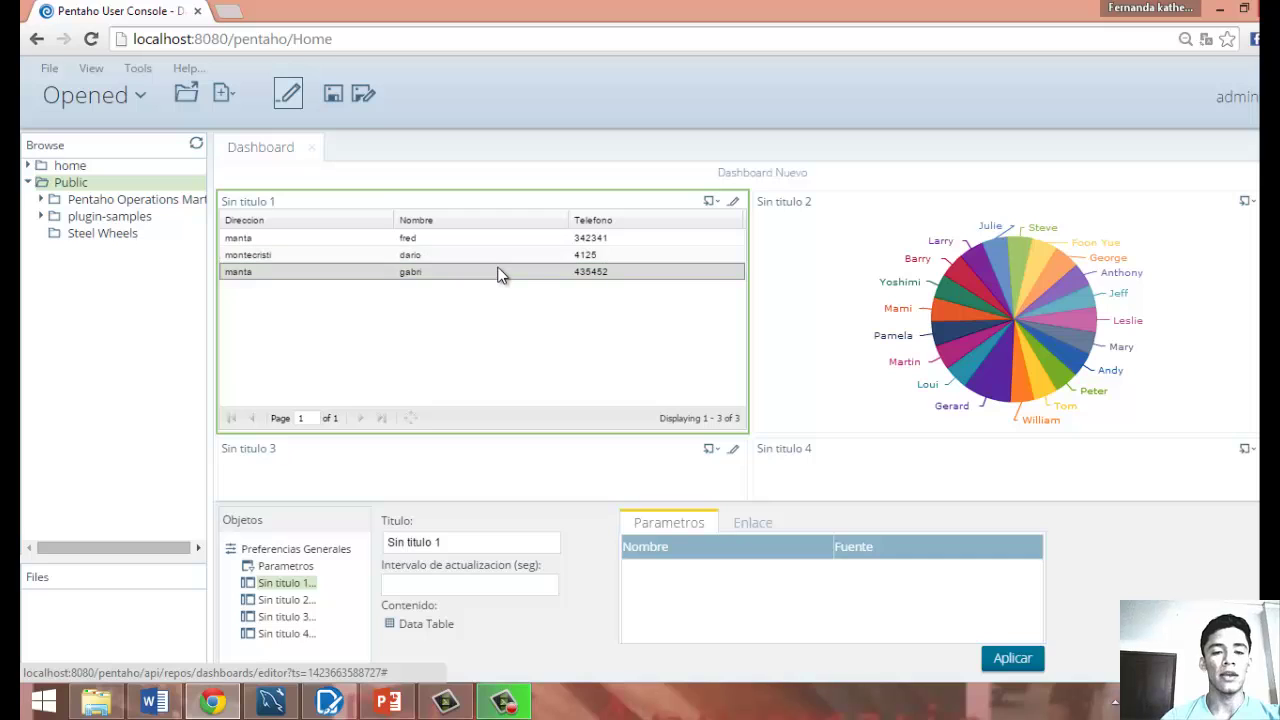
click(505, 256)
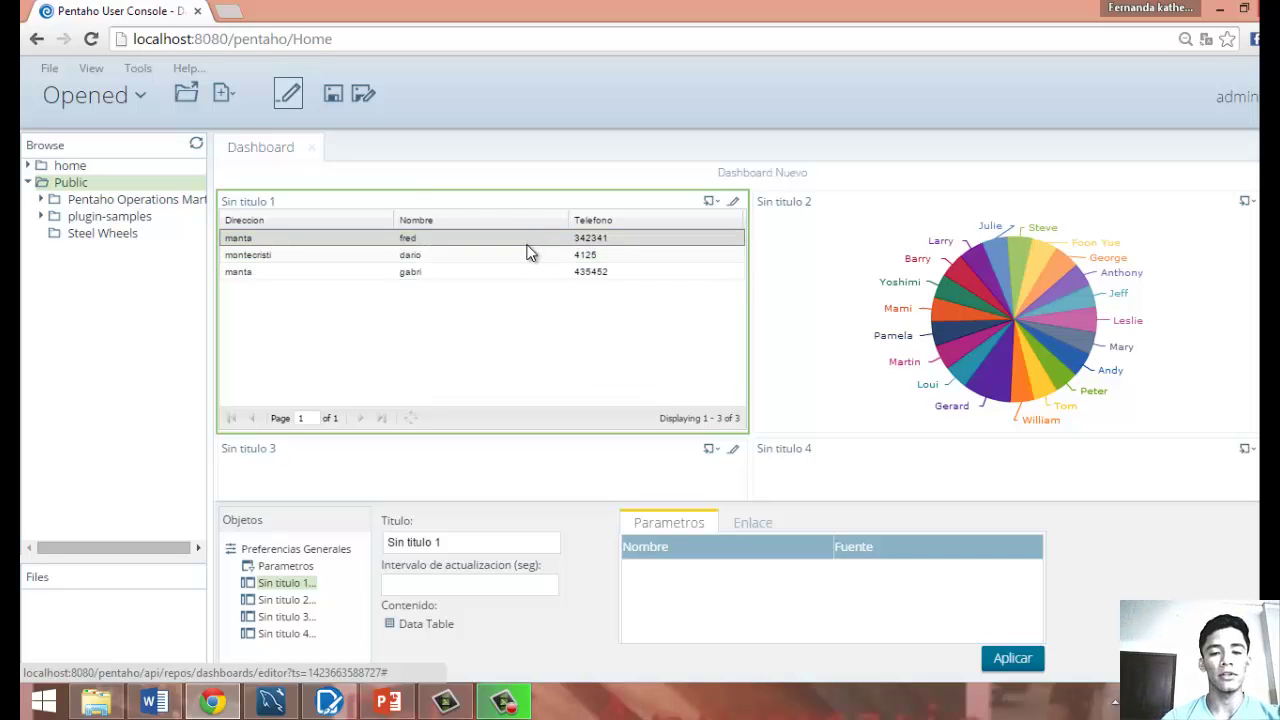
click(534, 273)
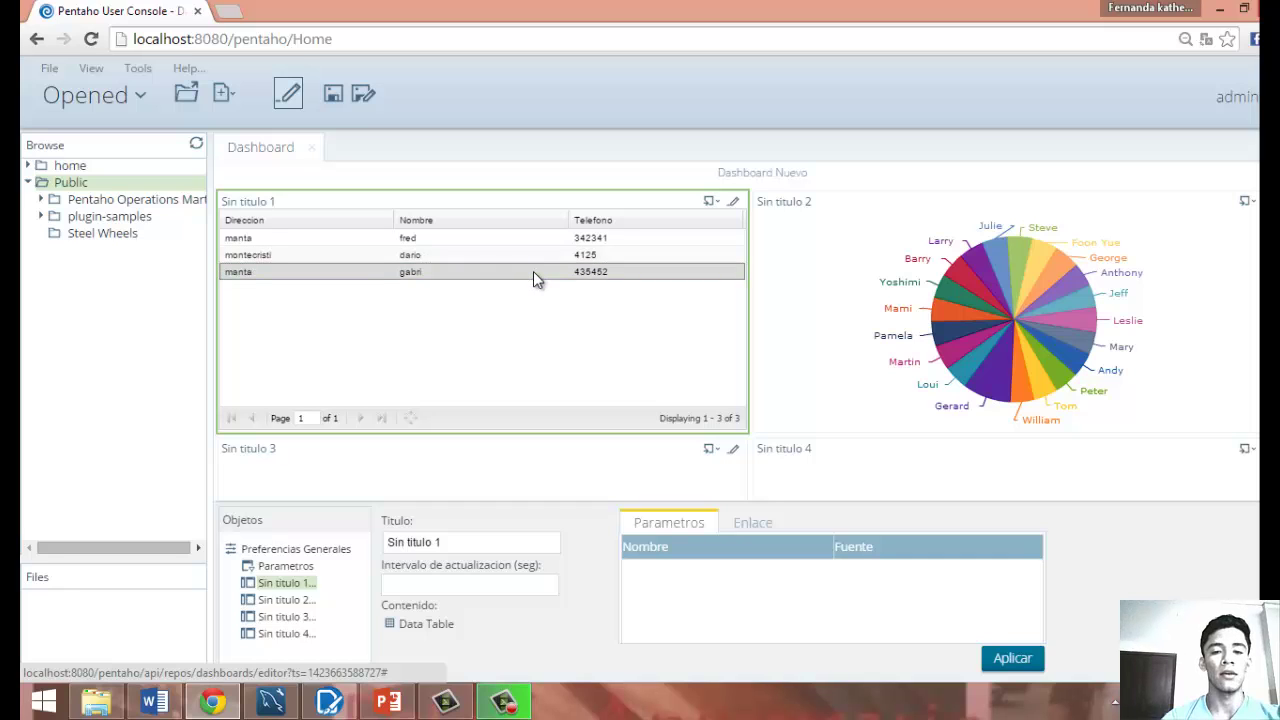
click(544, 262)
click(552, 240)
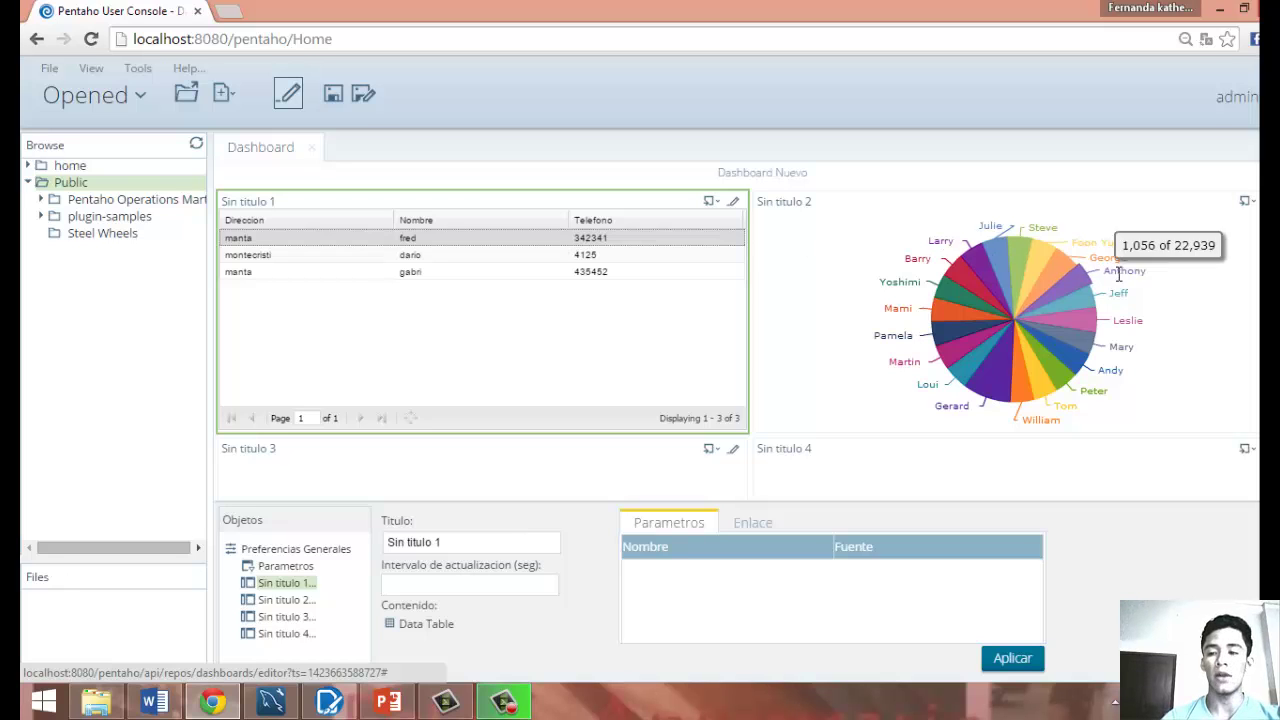
scroll(735, 335, down, 3)
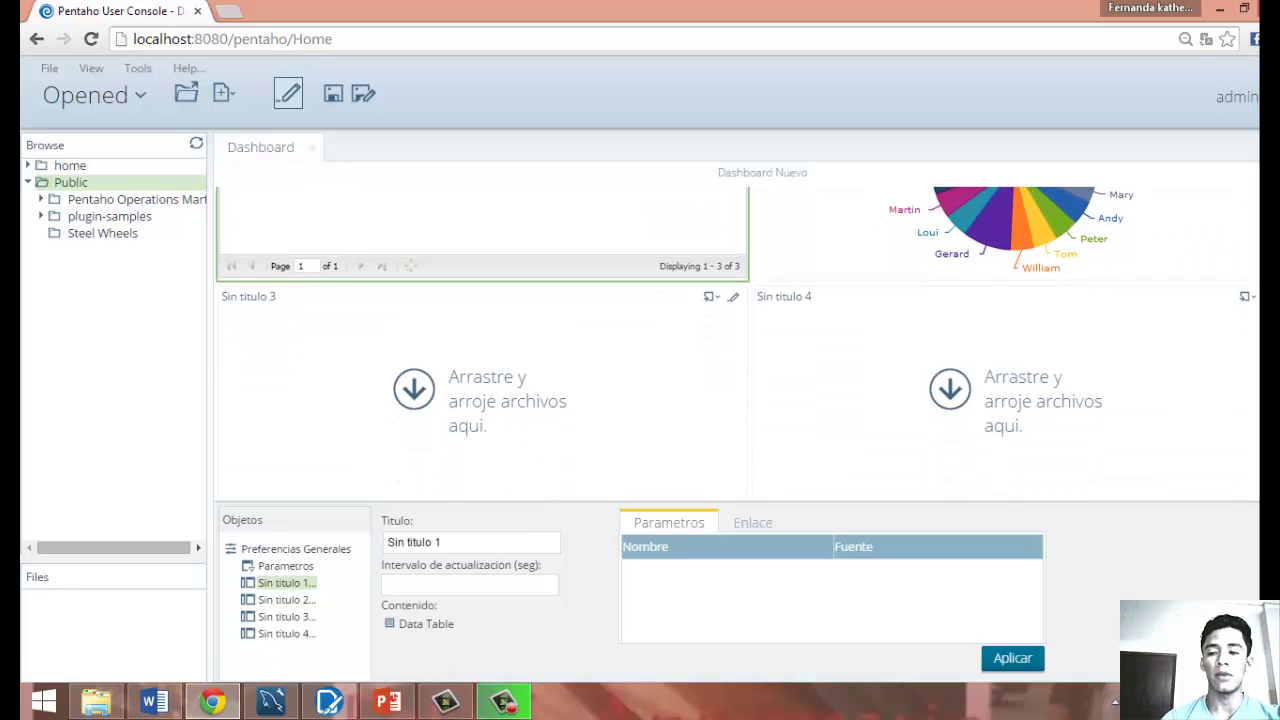
key(ctrl+a)
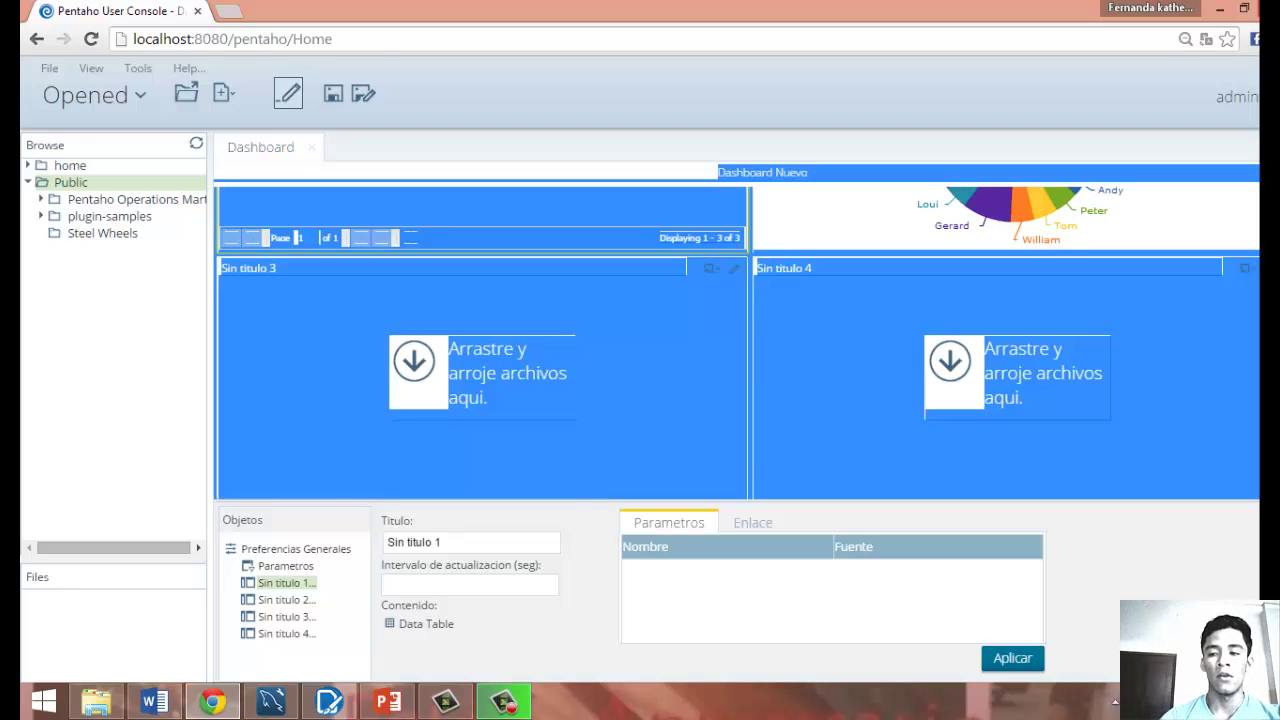
scroll(735, 335, up, 3)
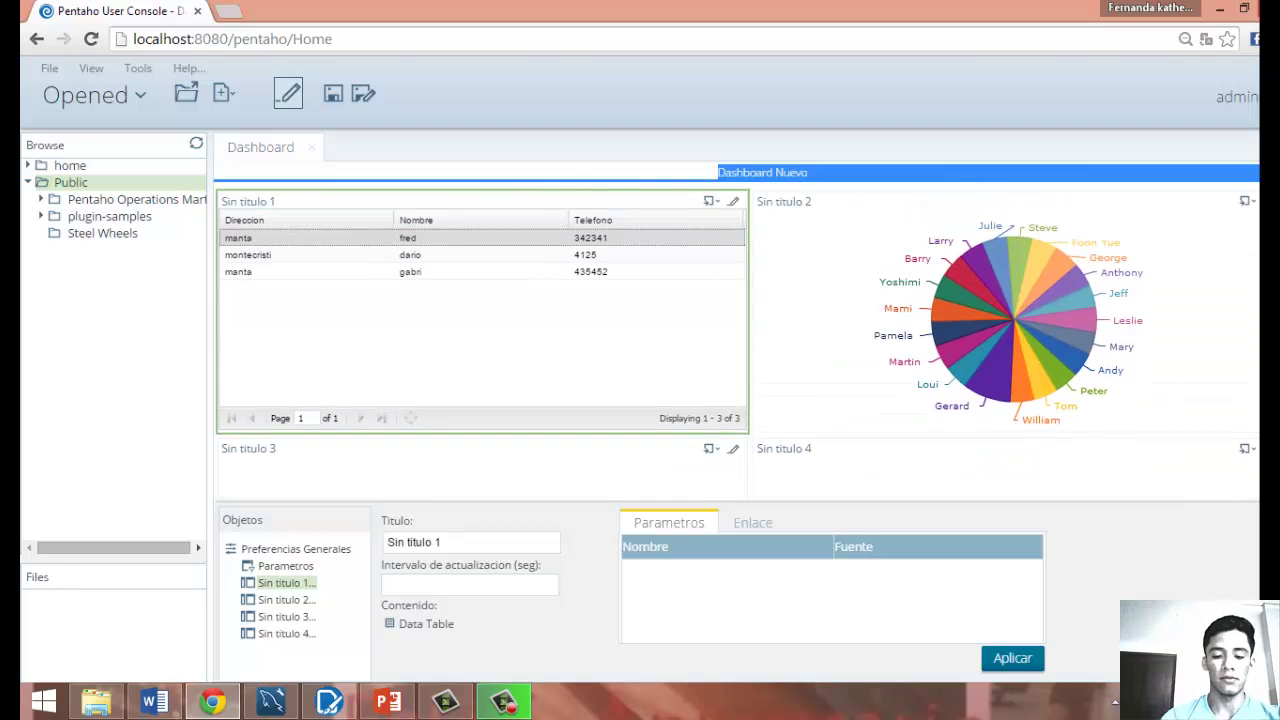